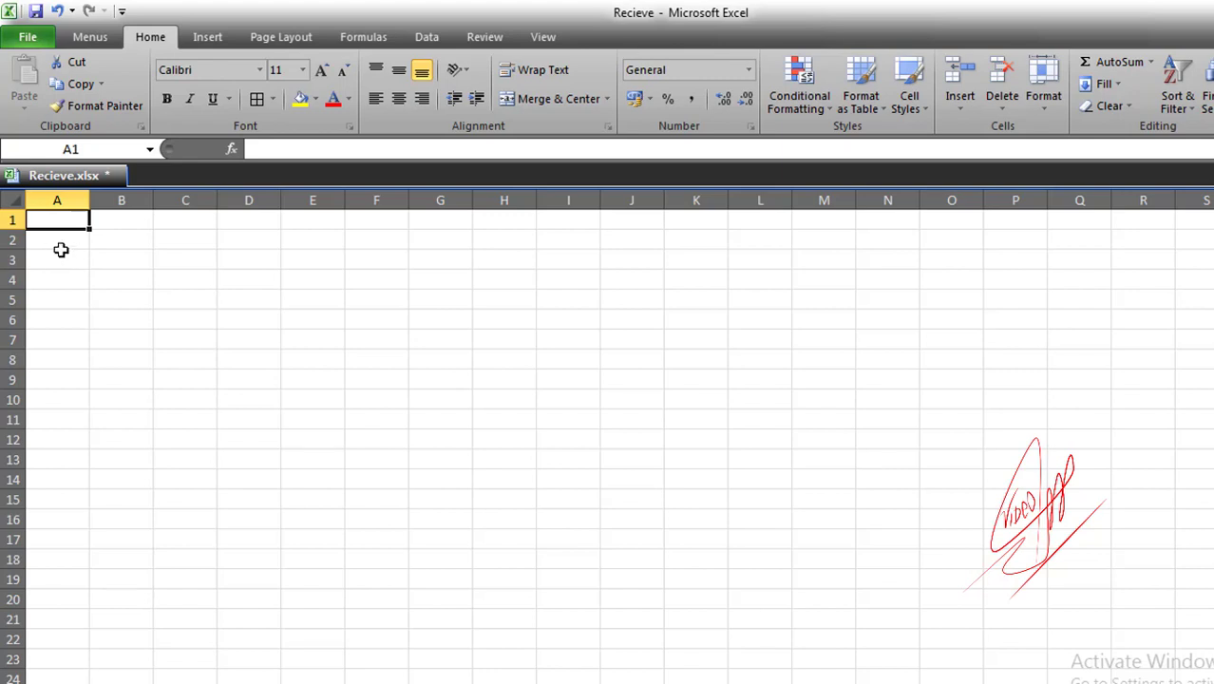
# Step: Enter sample grades A, B+ and B in F4:F6, correcting F6 to plain B
pyautogui.click(60, 245)
pyautogui.click(365, 279)
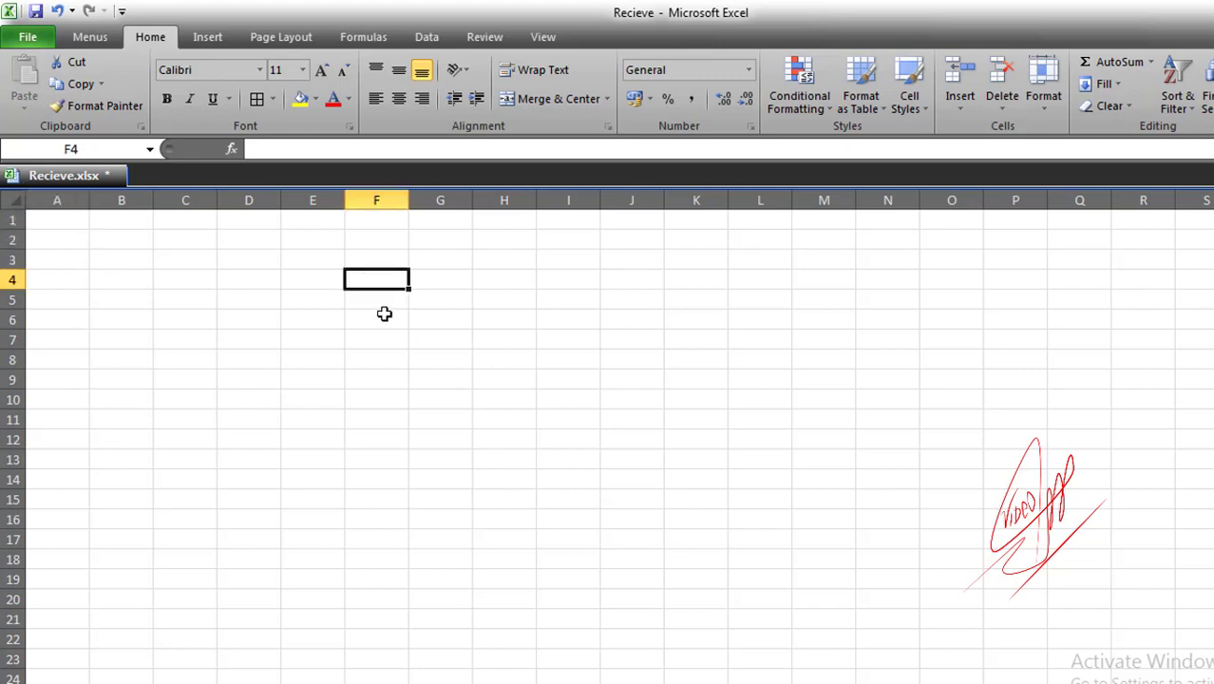
pyautogui.write('A')
pyautogui.press('Return')
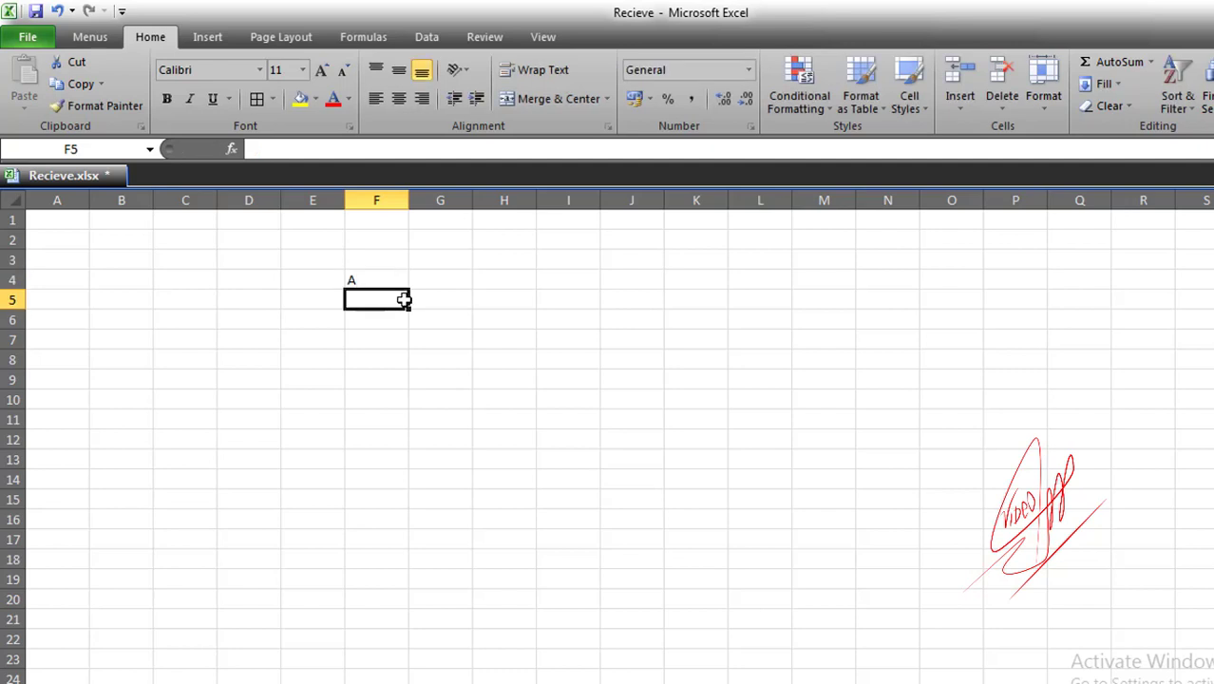
pyautogui.write('B')
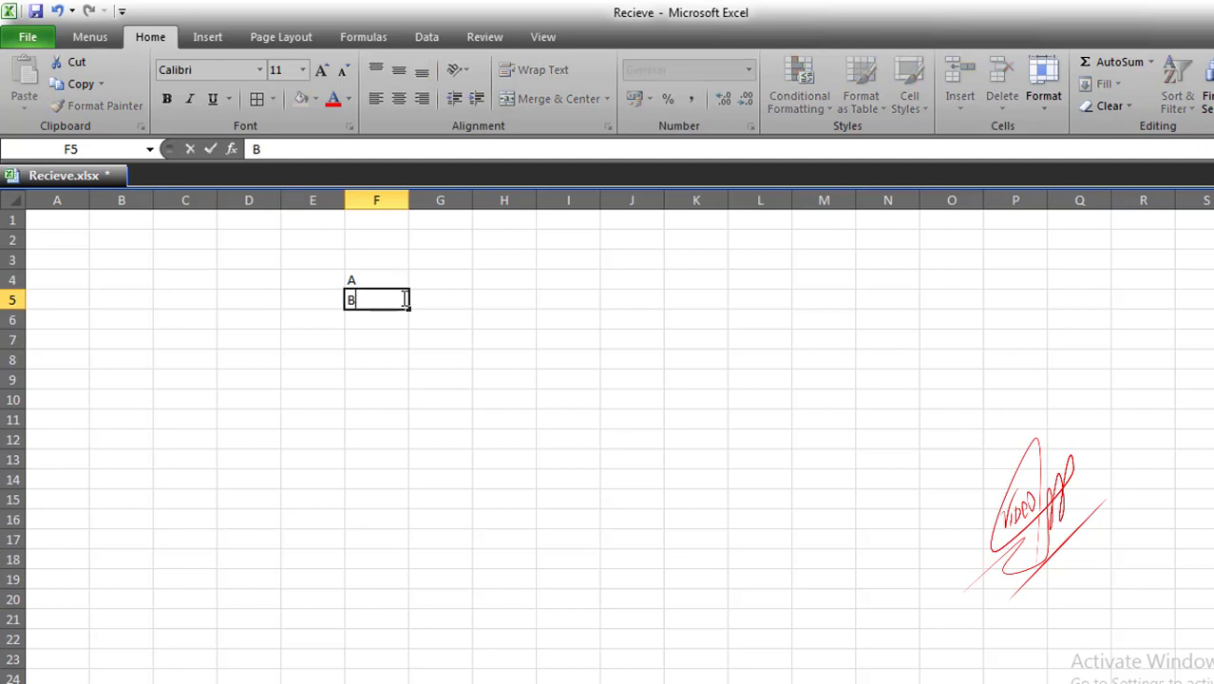
pyautogui.write('+')
pyautogui.press('Return')
pyautogui.write('B')
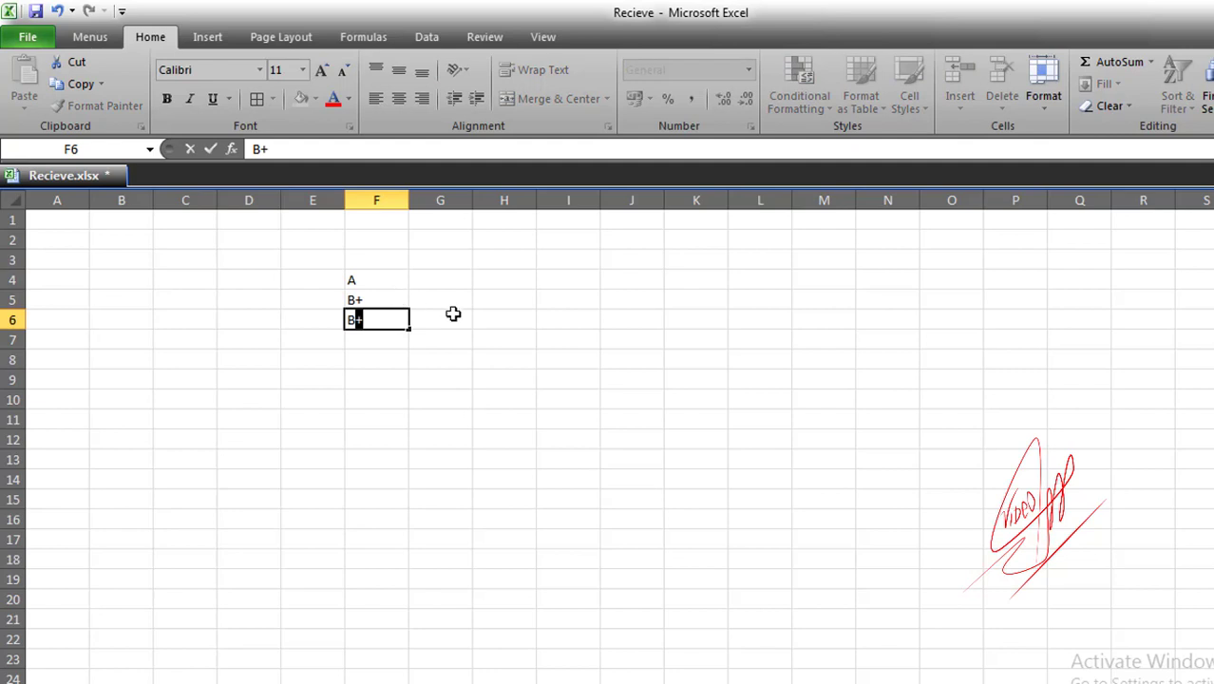
pyautogui.press('Return')
pyautogui.click(387, 314)
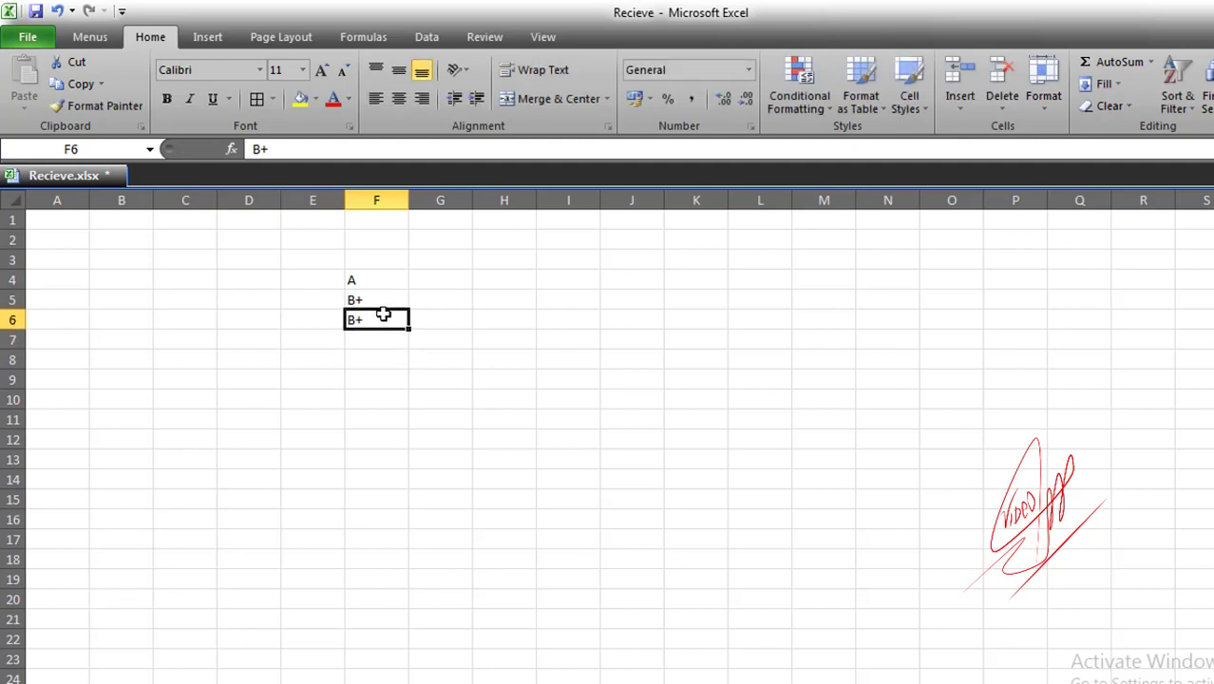
pyautogui.write('B')
pyautogui.press('BackSpace')
pyautogui.press('Return')
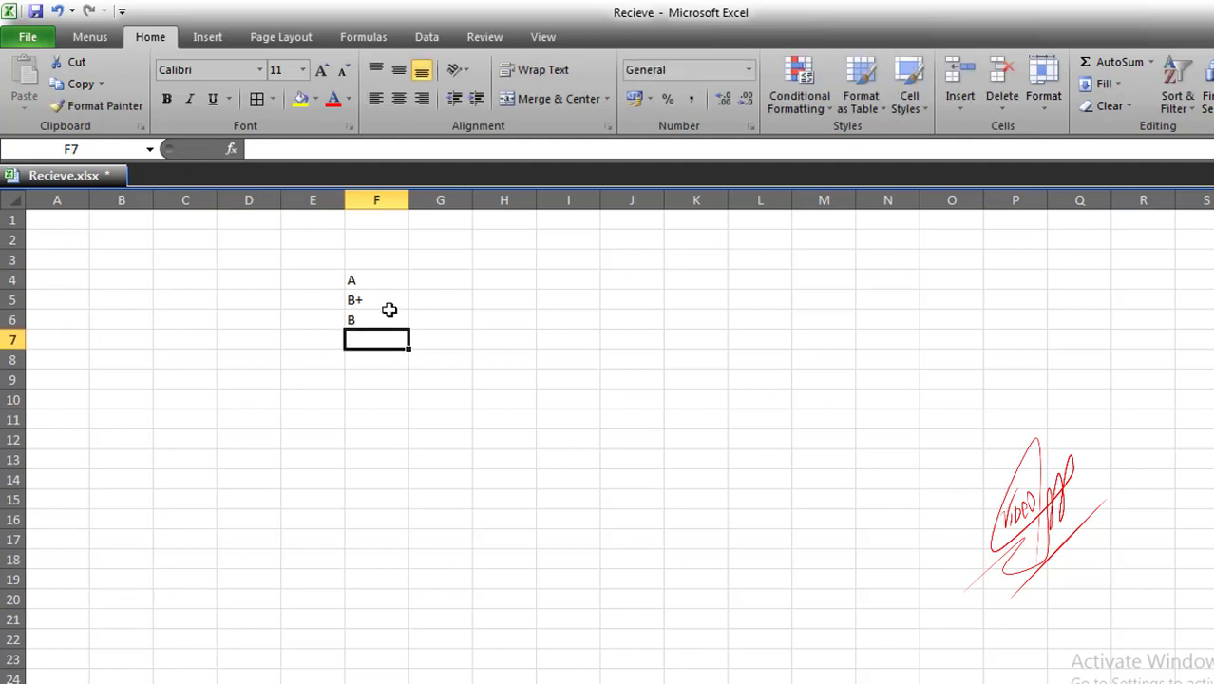
pyautogui.click(370, 320)
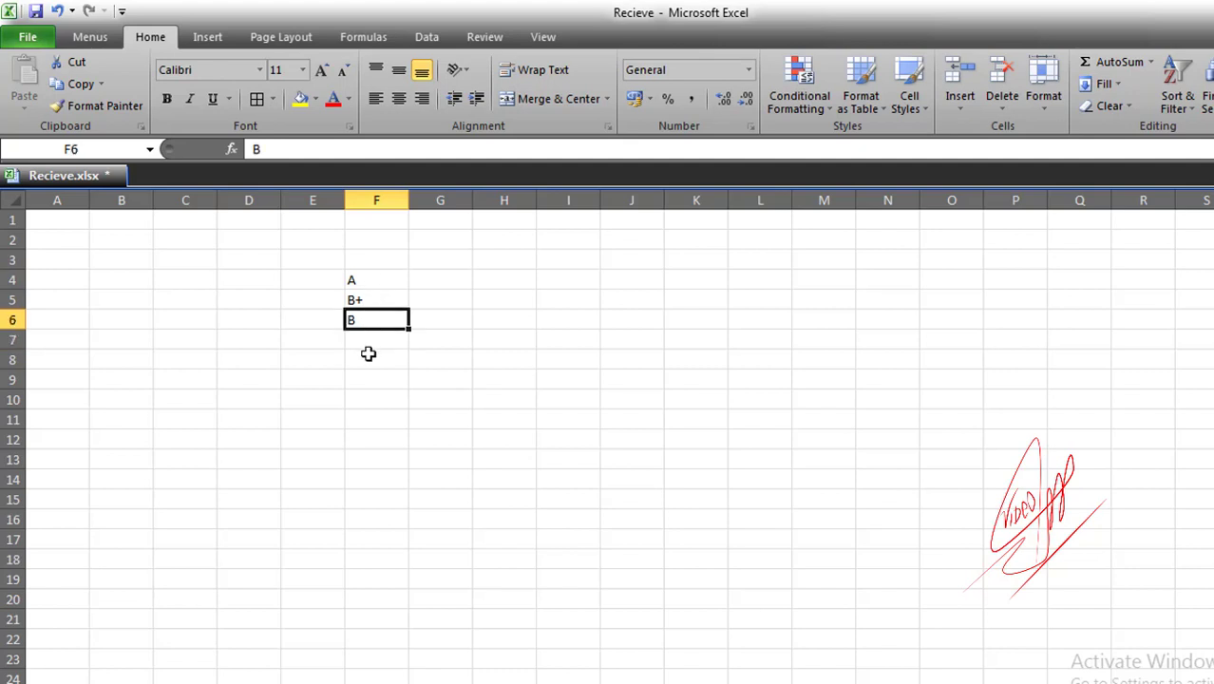
# Step: Enter sample grade F in F8 and grade I in F9, correcting F9
pyautogui.click(369, 363)
pyautogui.write('F')
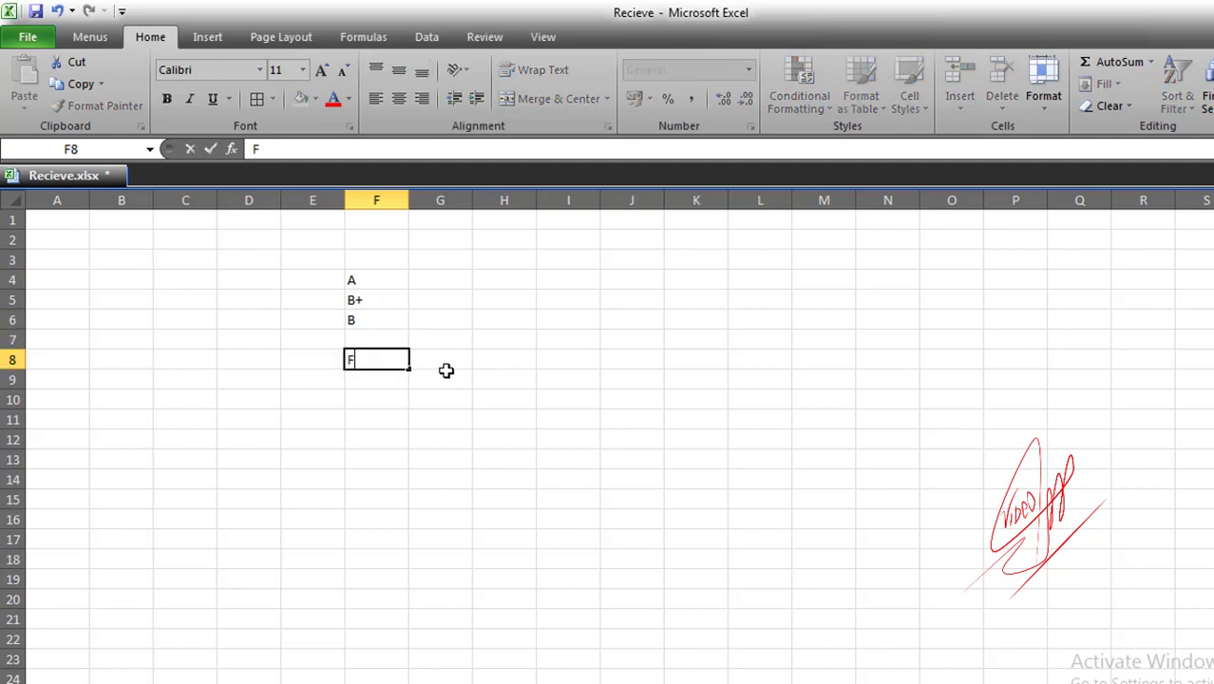
pyautogui.click(444, 375)
pyautogui.click(361, 374)
pyautogui.write('I9')
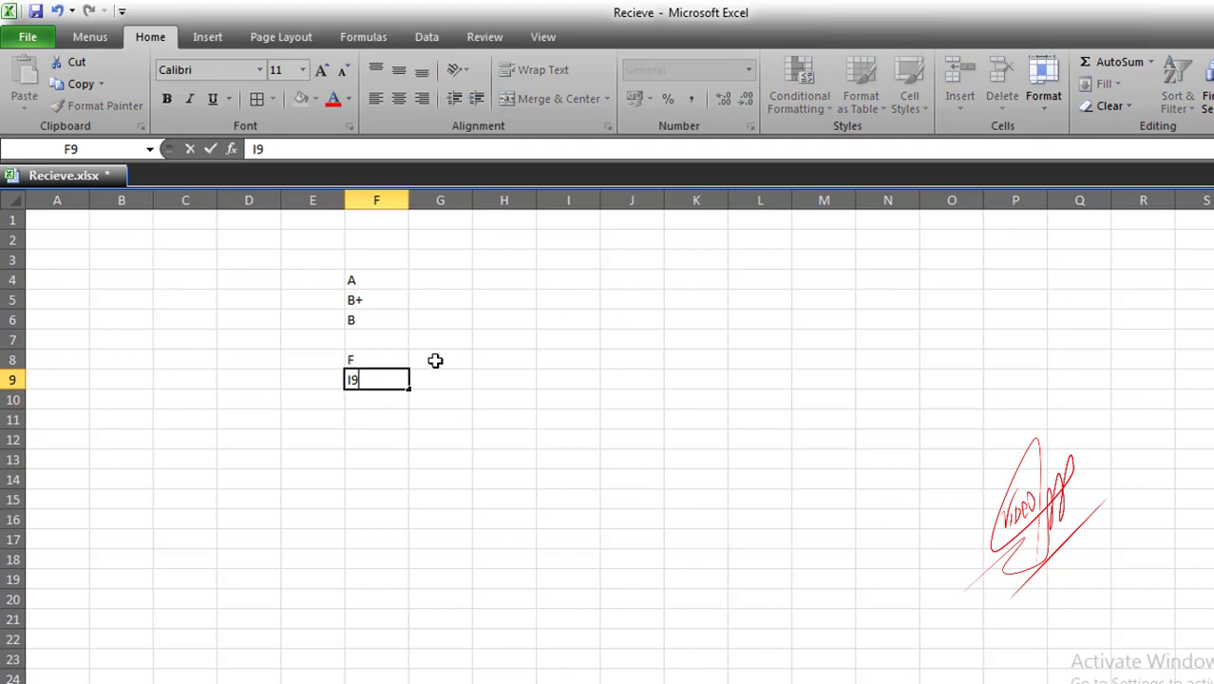
pyautogui.click(434, 361)
pyautogui.click(382, 371)
pyautogui.write('I')
pyautogui.press('Return')
# Step: Select the sample grades in F4:F9 and clear them
pyautogui.click(385, 344)
pyautogui.moveTo(357, 279); pyautogui.dragTo(375, 377)
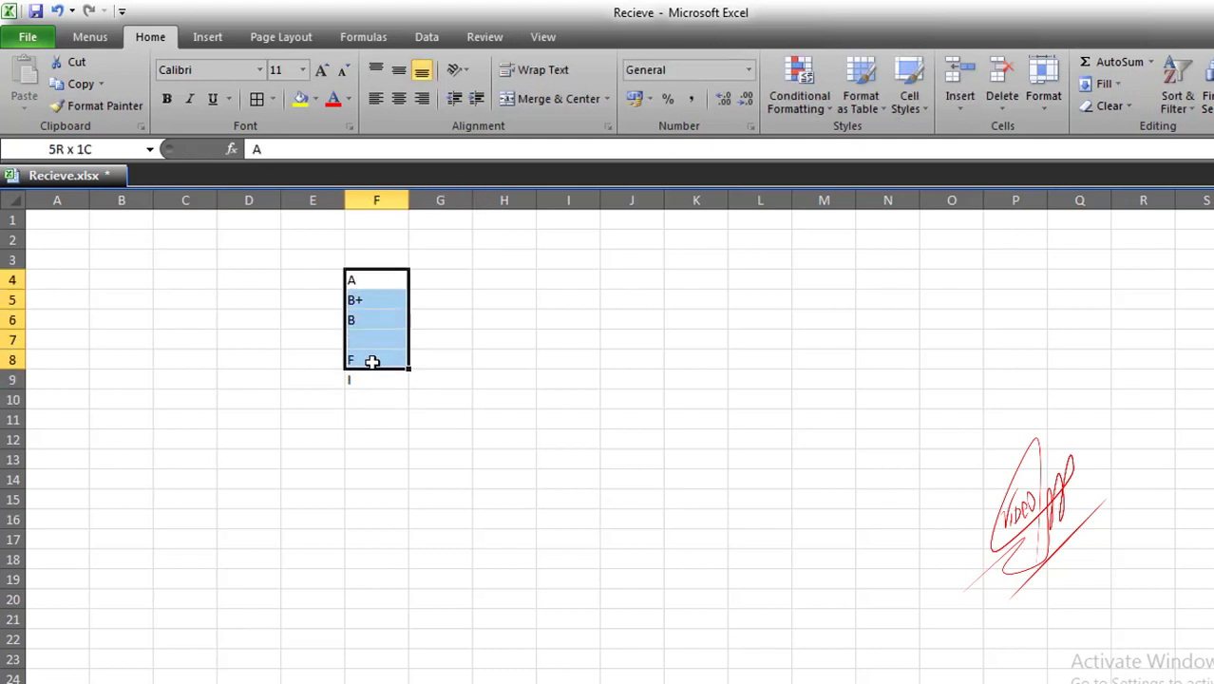
pyautogui.click(369, 294)
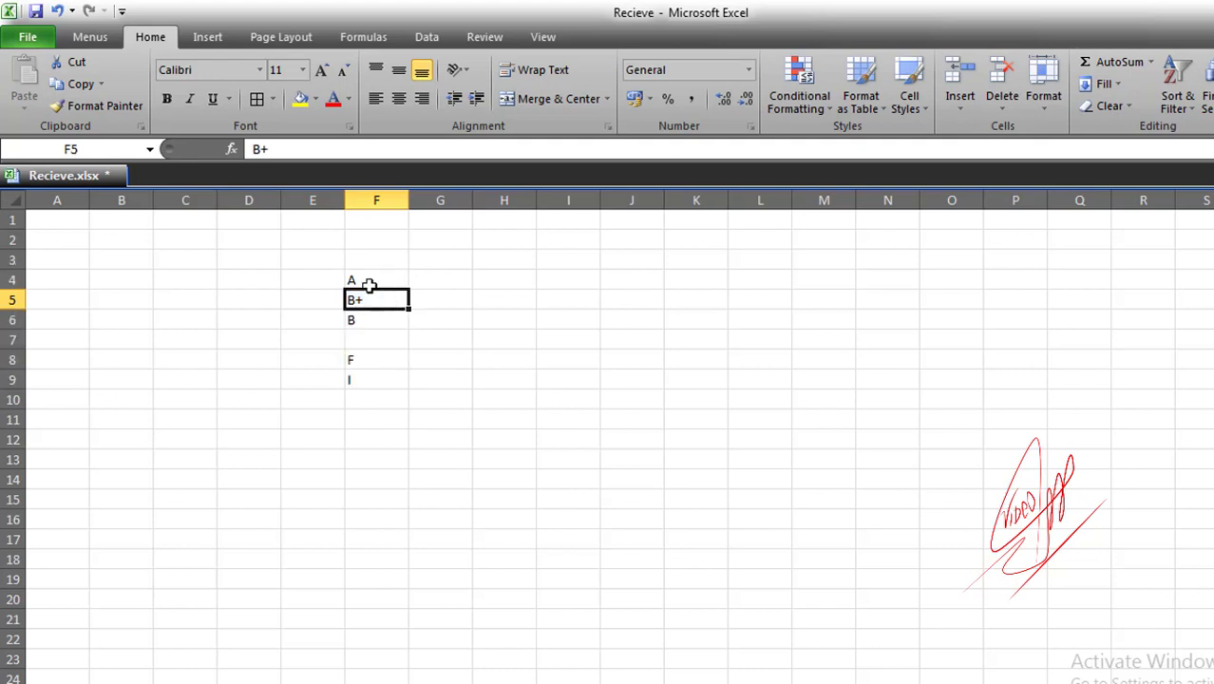
pyautogui.moveTo(359, 278); pyautogui.dragTo(365, 373)
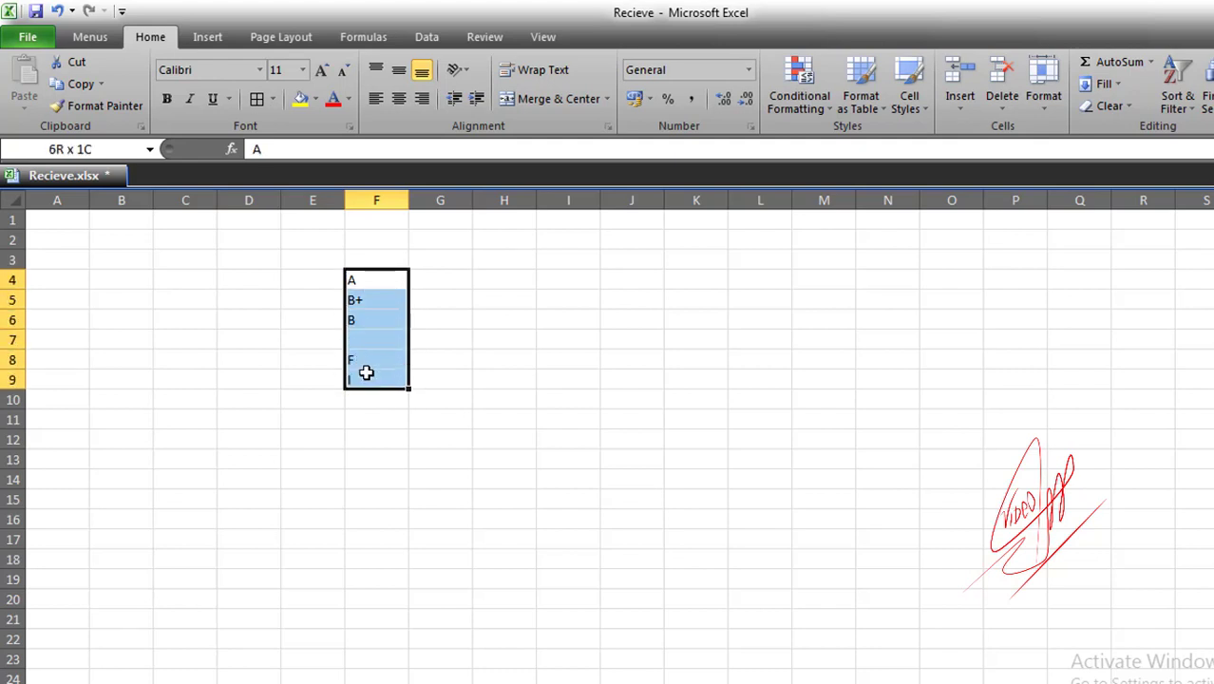
pyautogui.click(368, 279)
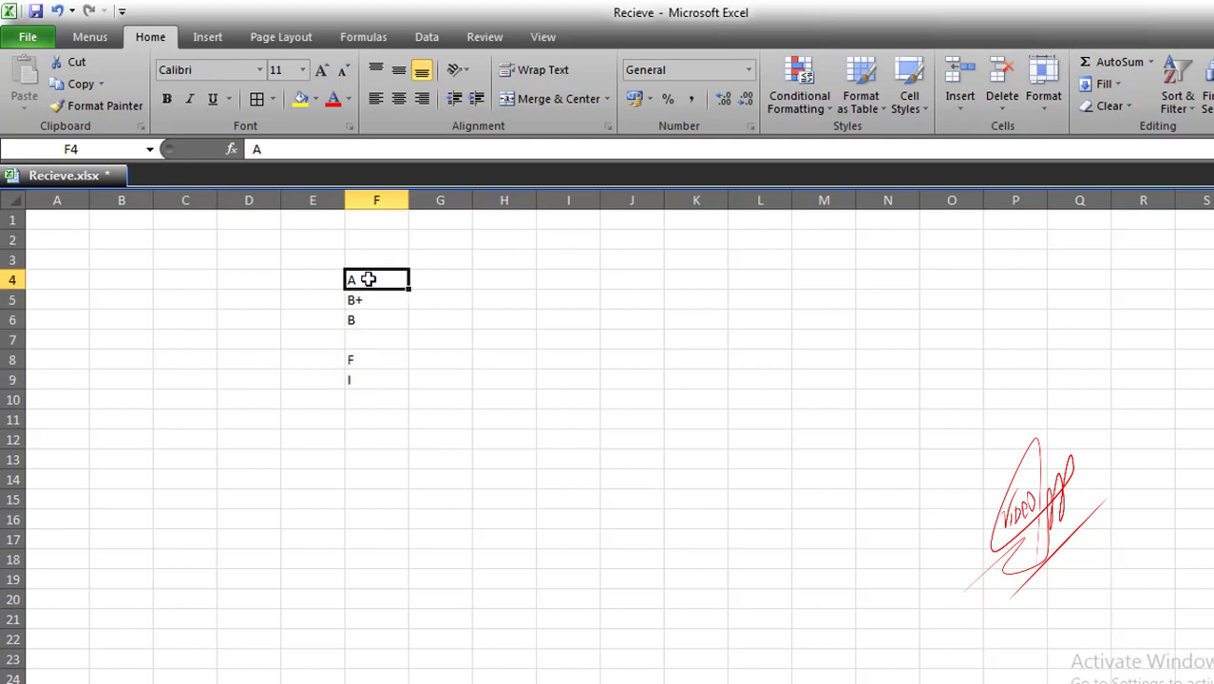
pyautogui.moveTo(372, 281); pyautogui.dragTo(374, 371)
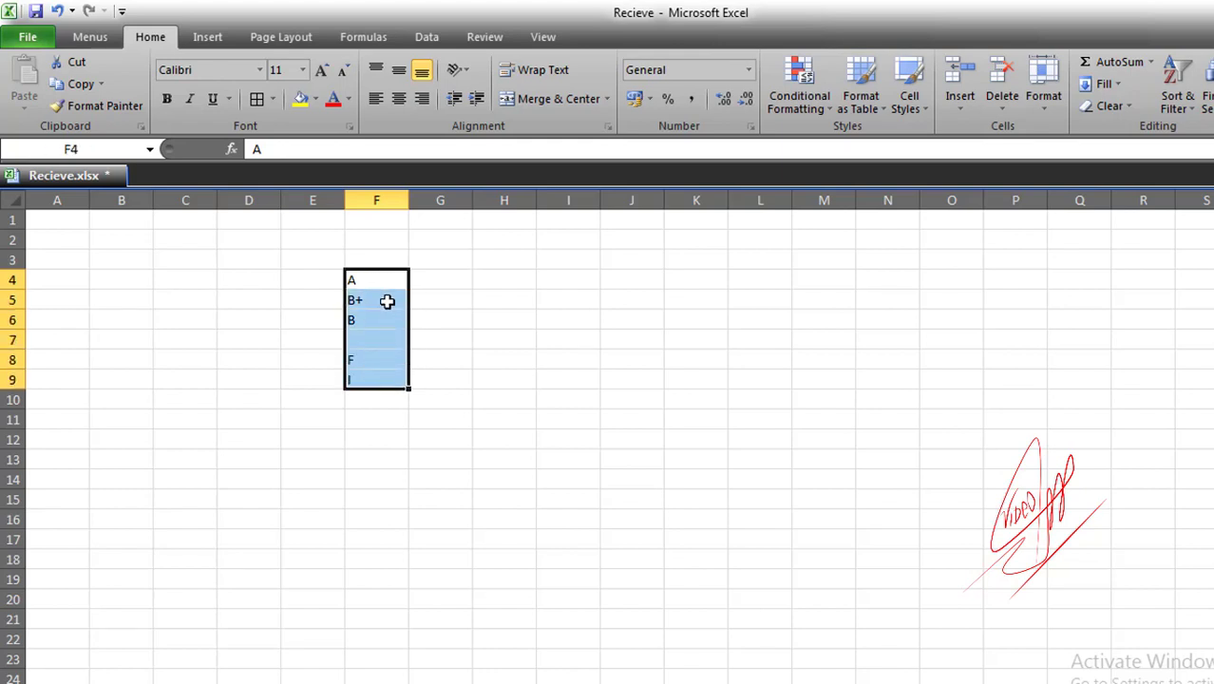
pyautogui.press('Delete')
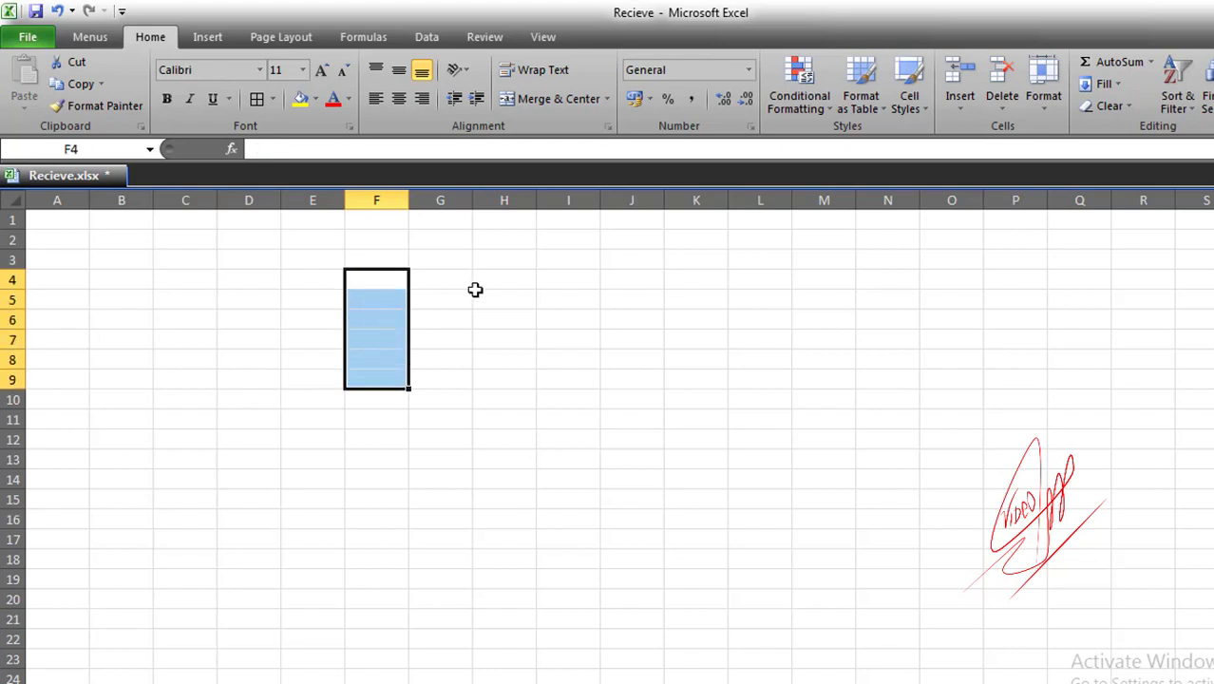
# Step: Set every cell in the sheet to font size 12 and the Phetsarath OT font
pyautogui.click(479, 299)
pyautogui.click(265, 304)
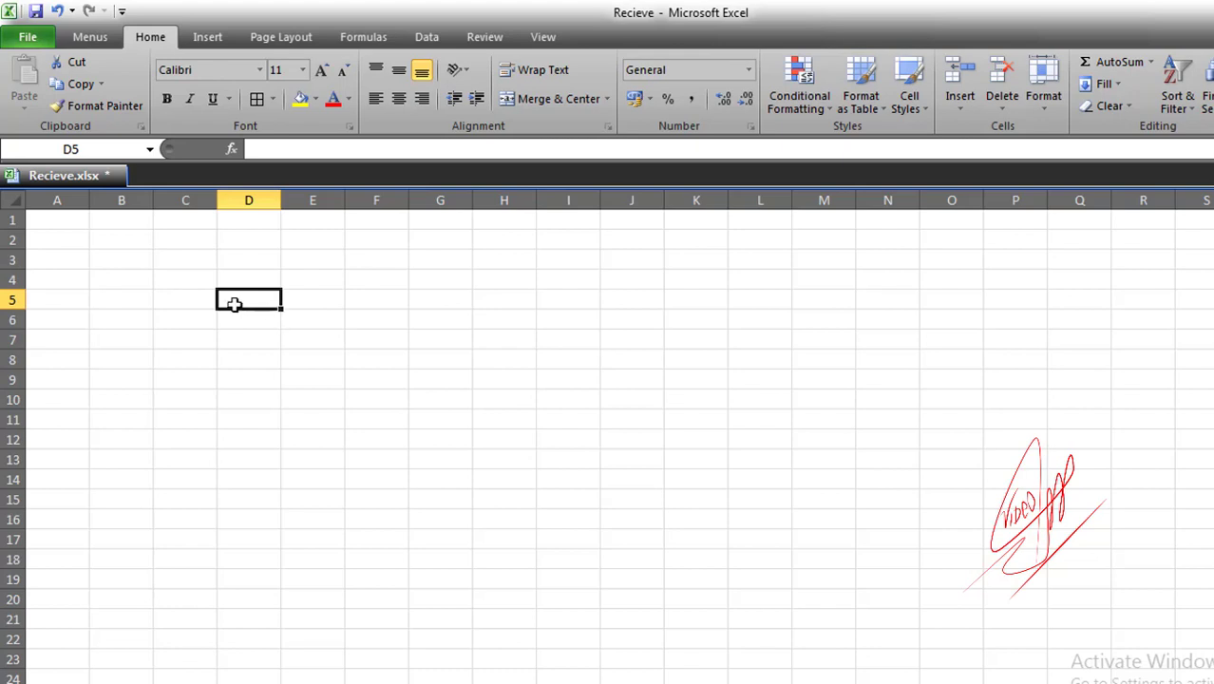
pyautogui.click(13, 201)
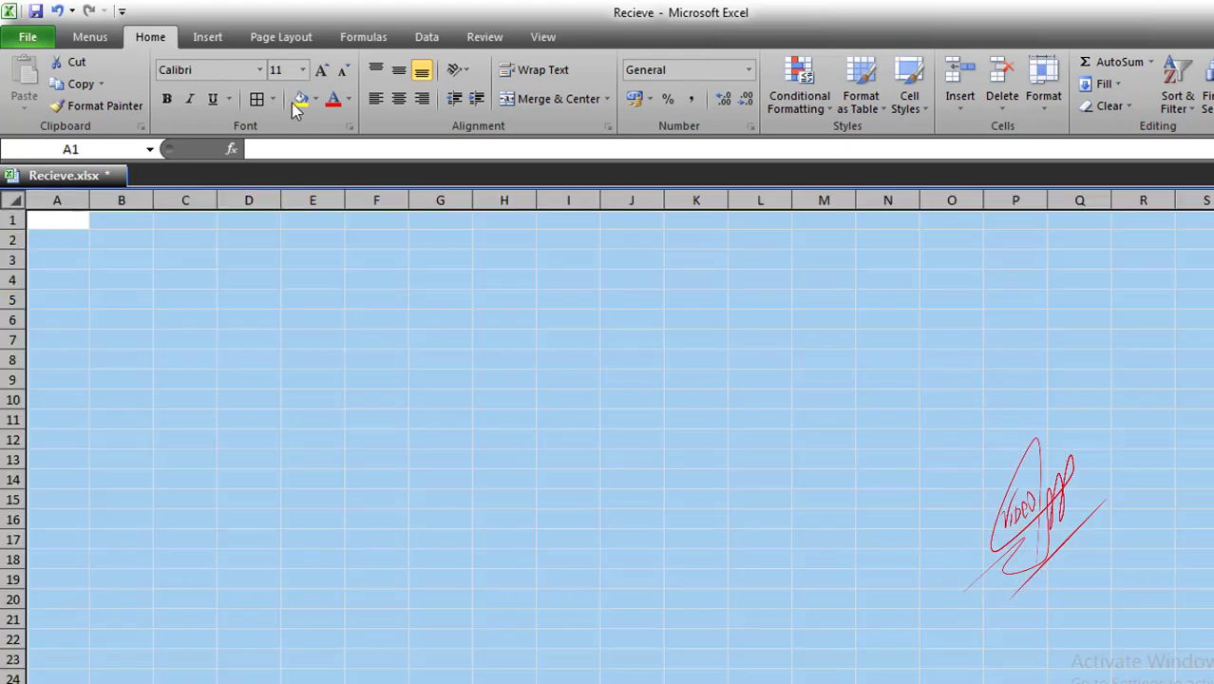
pyautogui.click(321, 70)
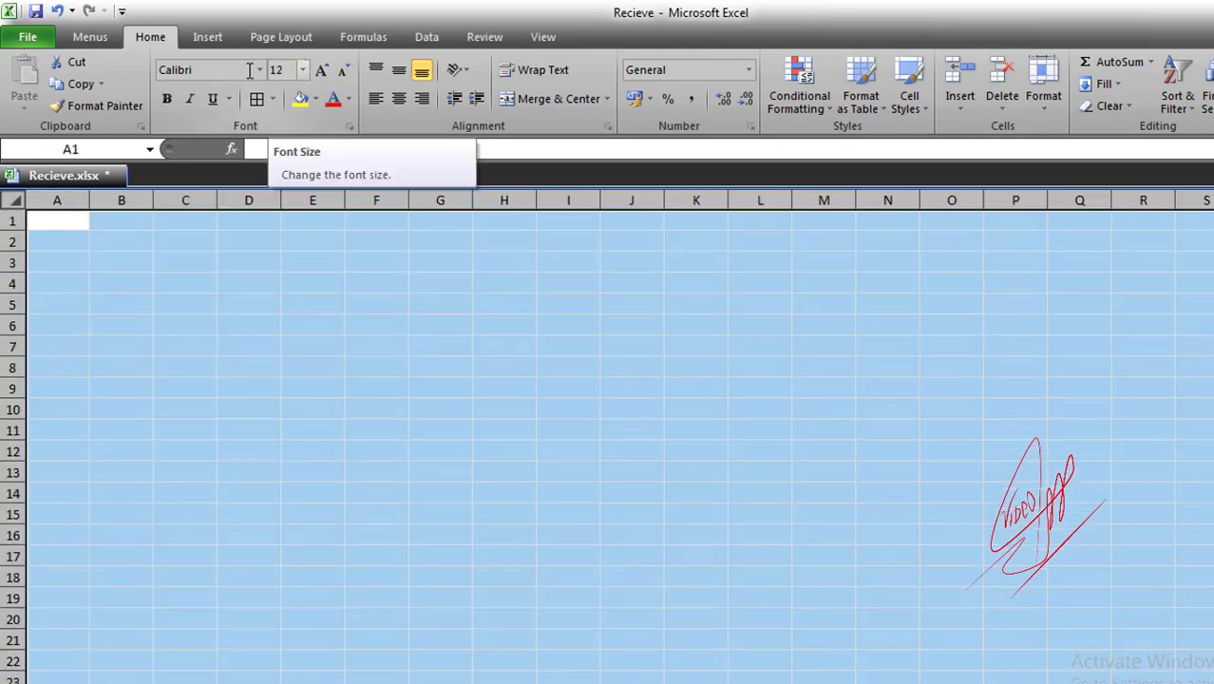
pyautogui.click(259, 70)
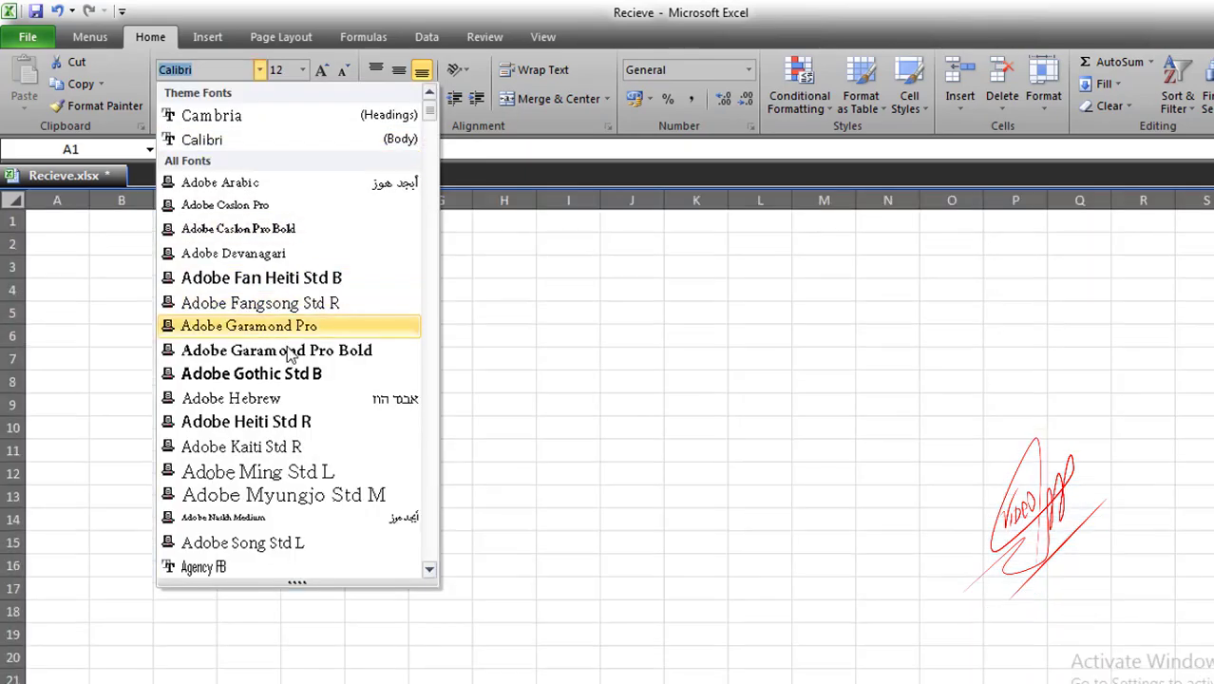
pyautogui.scroll(-4, 325, 390)
pyautogui.scroll(-8, 326, 391)
pyautogui.scroll(-8, 328, 380)
pyautogui.scroll(-1, 329, 376)
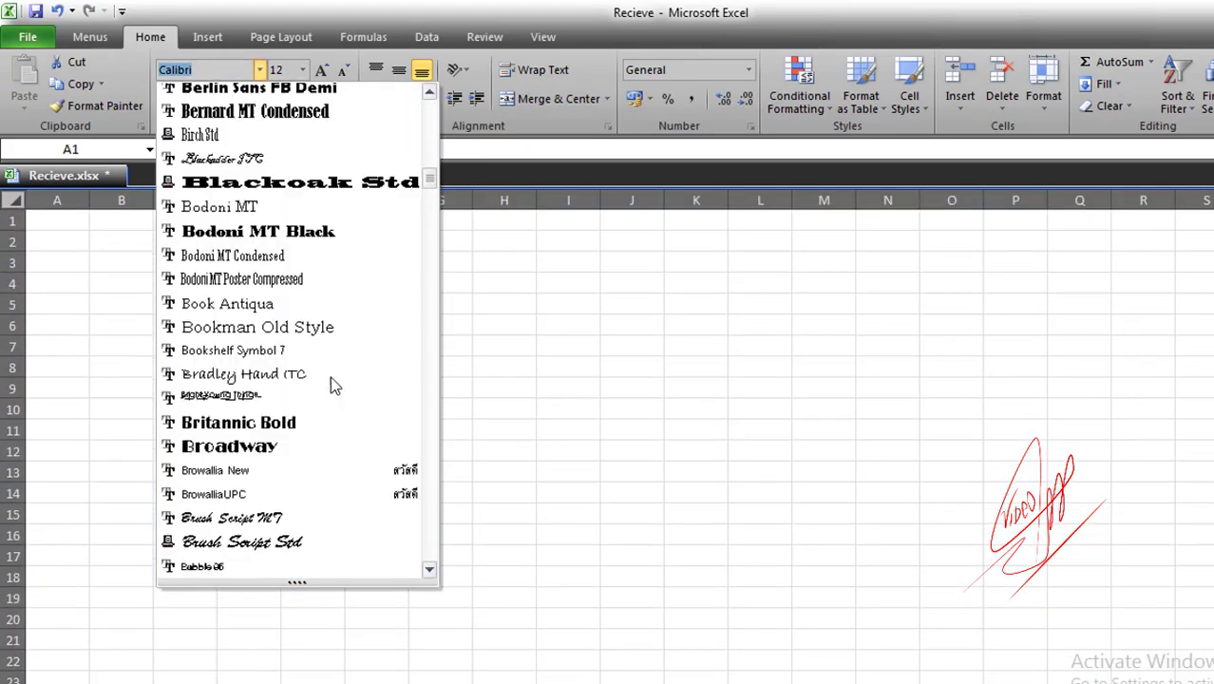
pyautogui.scroll(-6, 331, 378)
pyautogui.scroll(-8, 335, 380)
pyautogui.scroll(-9, 334, 380)
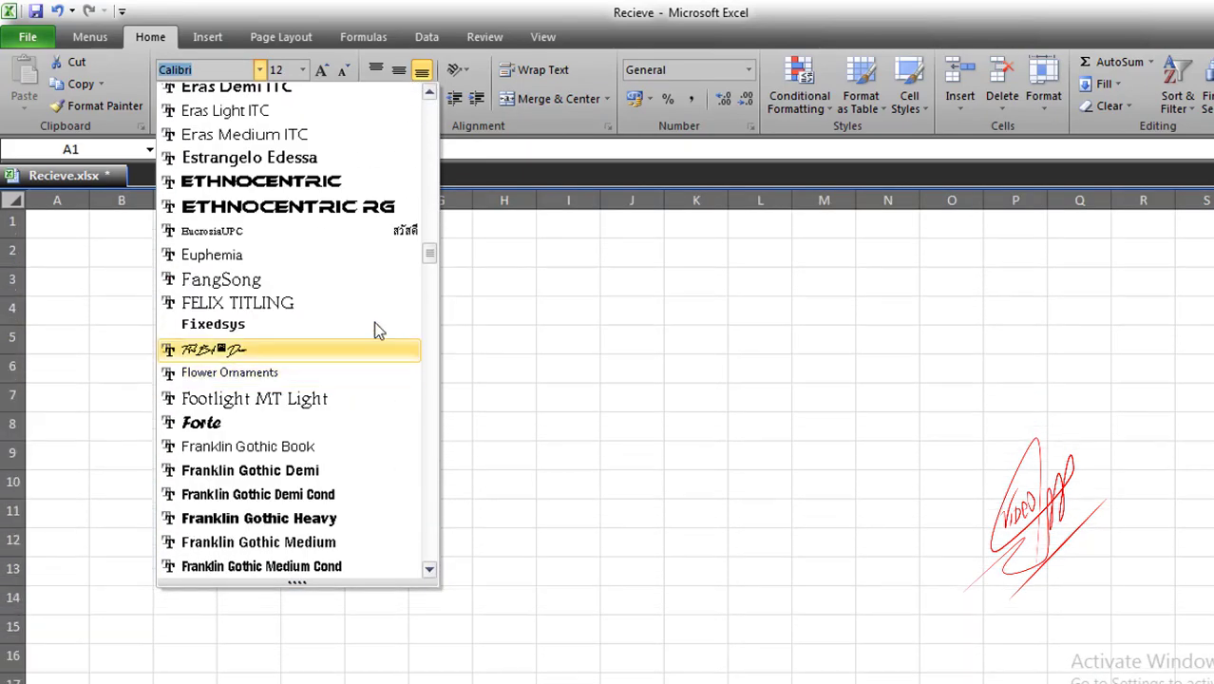
pyautogui.moveTo(428, 249)
pyautogui.mouseDown()
pyautogui.moveTo(420, 423)
pyautogui.moveTo(388, 433)
pyautogui.moveTo(410, 446)
pyautogui.mouseUp()
pyautogui.scroll(-1, 413, 447)
pyautogui.scroll(-1, 413, 434)
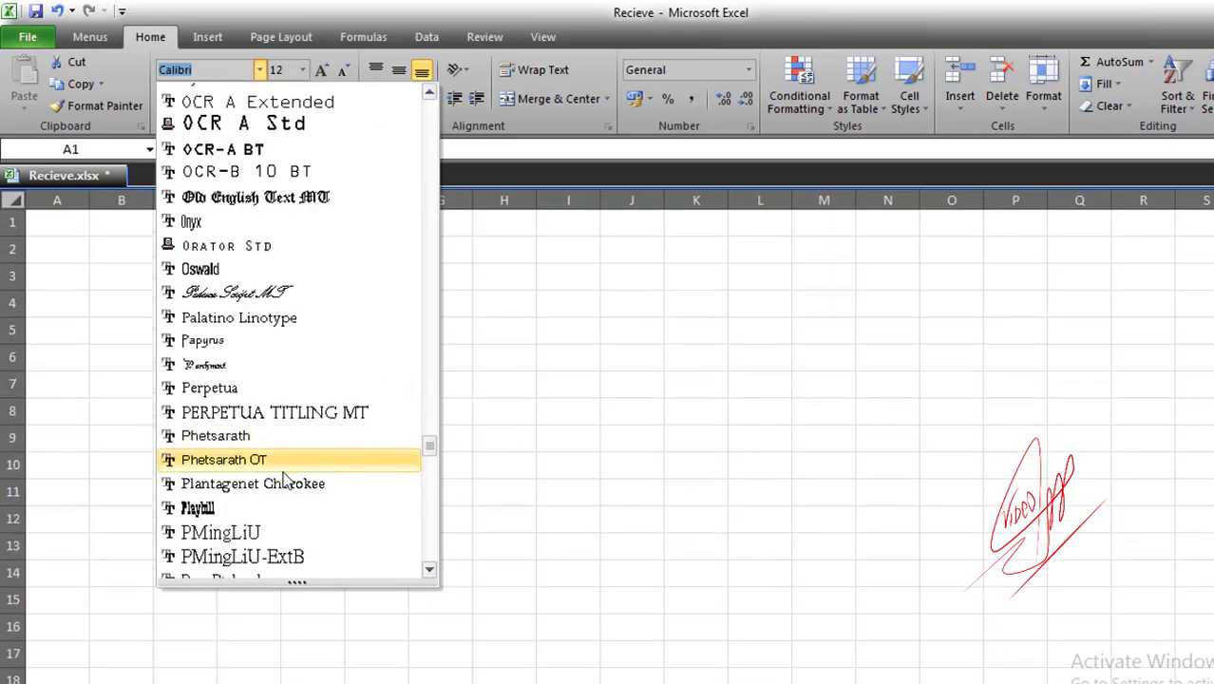
pyautogui.scroll(-3, 380, 456)
pyautogui.click(237, 244)
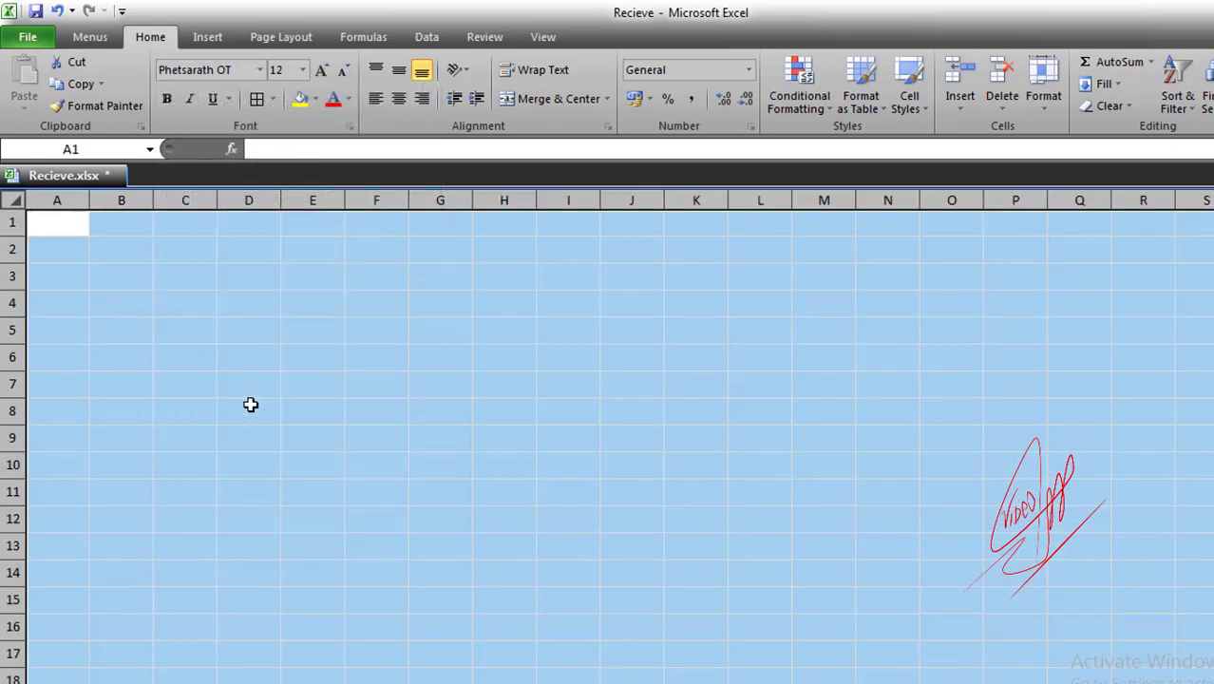
pyautogui.click(117, 278)
pyautogui.click(47, 248)
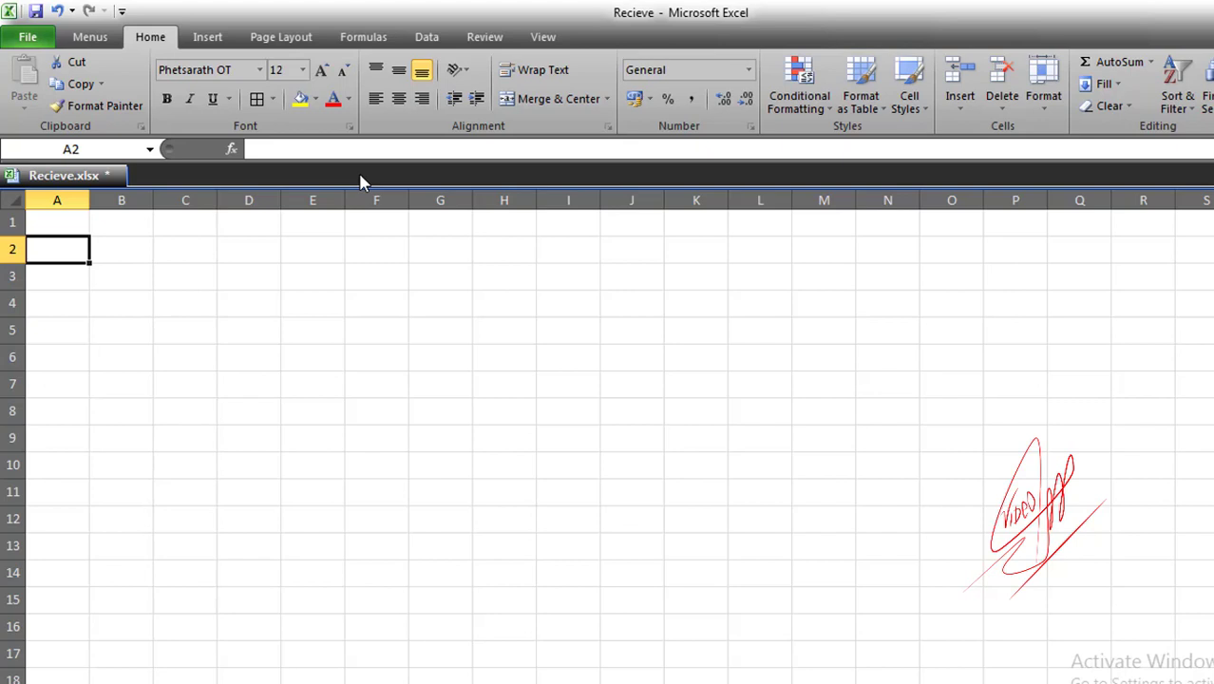
# Step: Enter headers ລ/ດ in A2 and ຊື່ ແລະ ນາມສະກຸນ in B2, widening column B to fit
pyautogui.write('ລ/ດ')
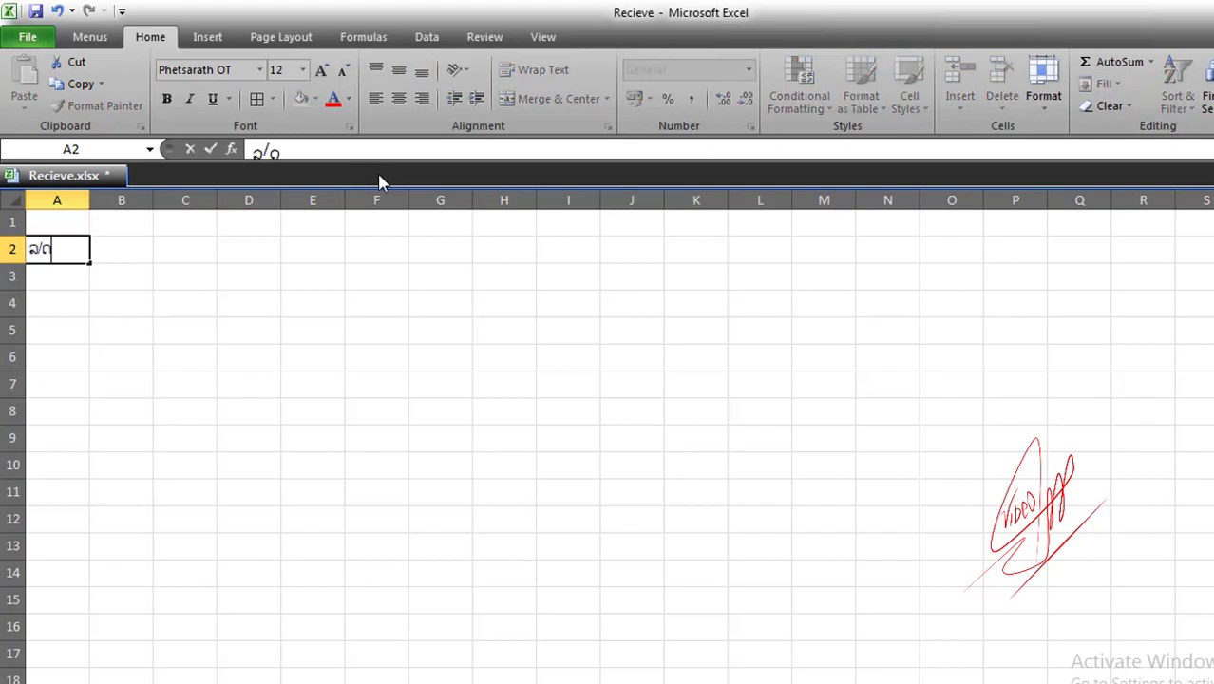
pyautogui.click(115, 249)
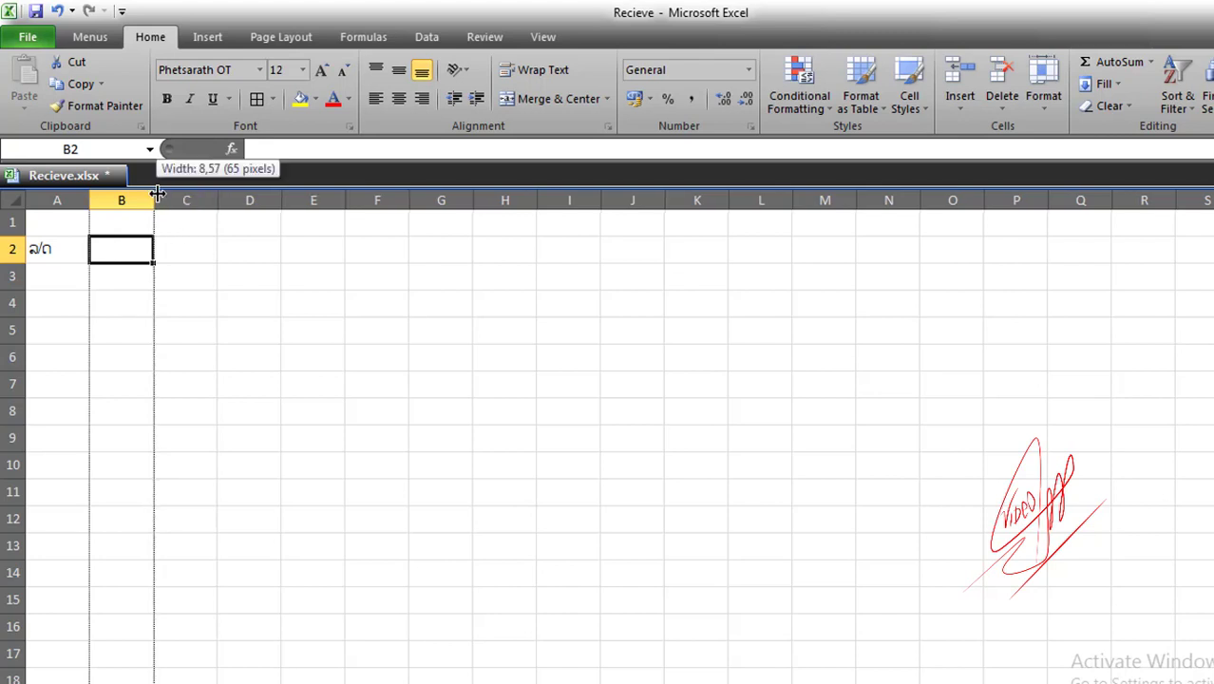
pyautogui.moveTo(152, 199); pyautogui.dragTo(258, 199)
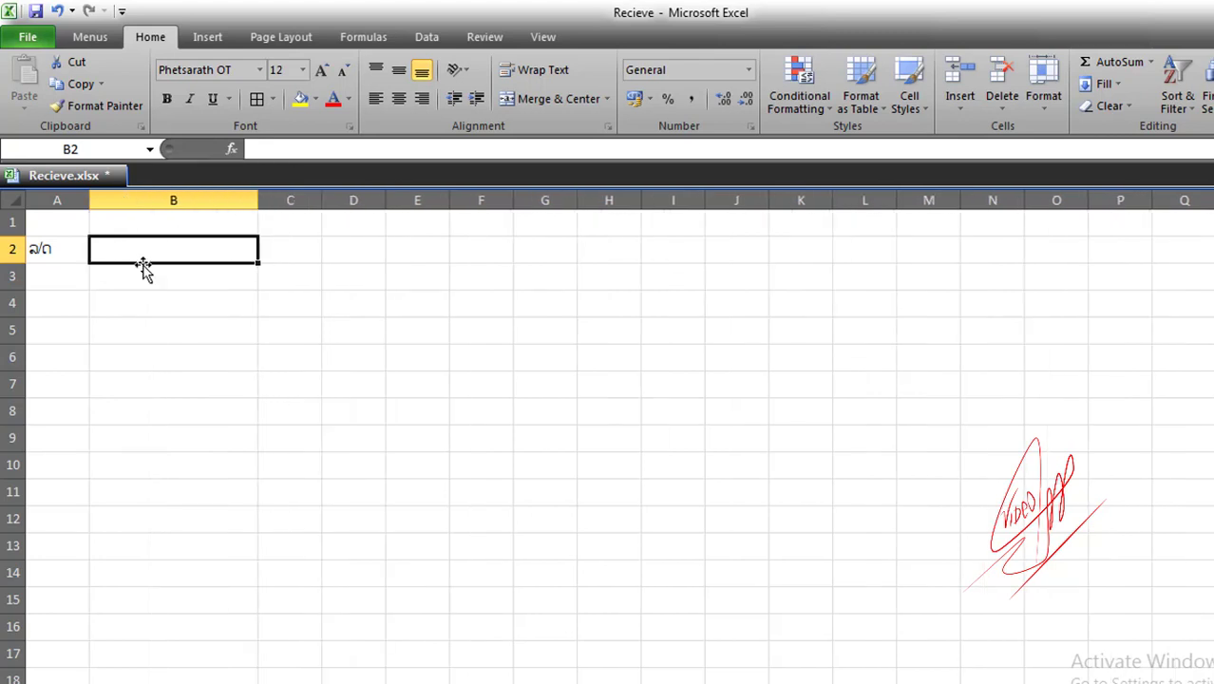
pyautogui.write('ຂີ້ ແ')
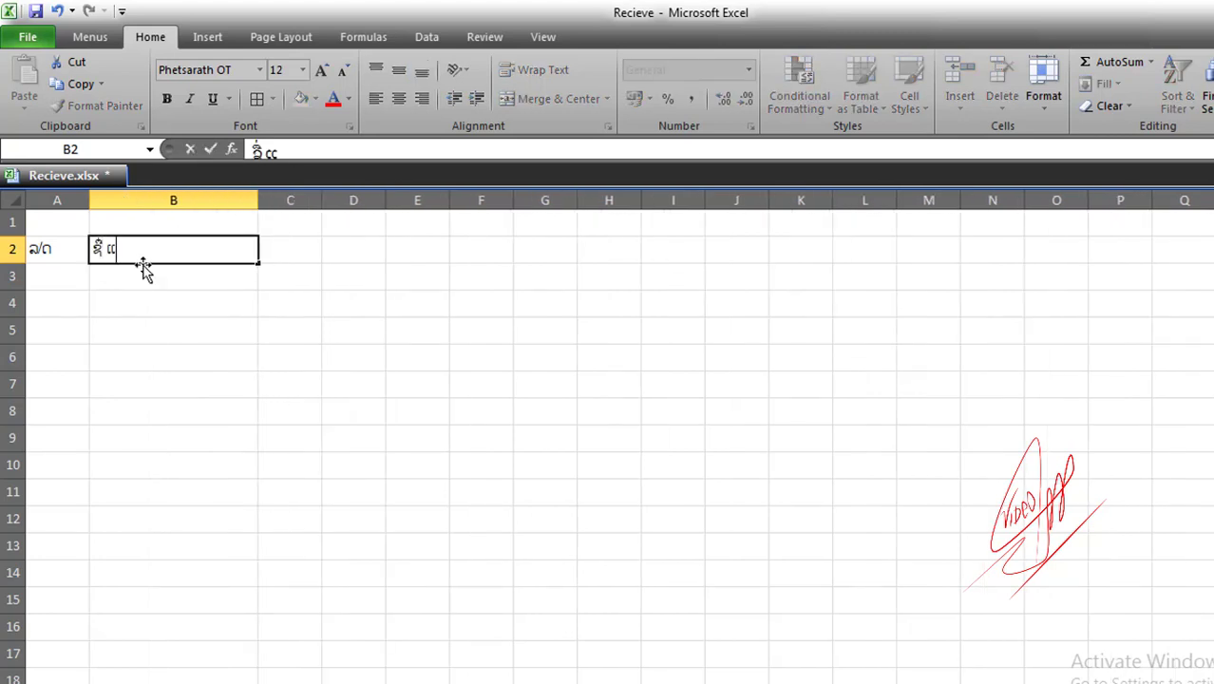
pyautogui.write('ລະ ນາມ')
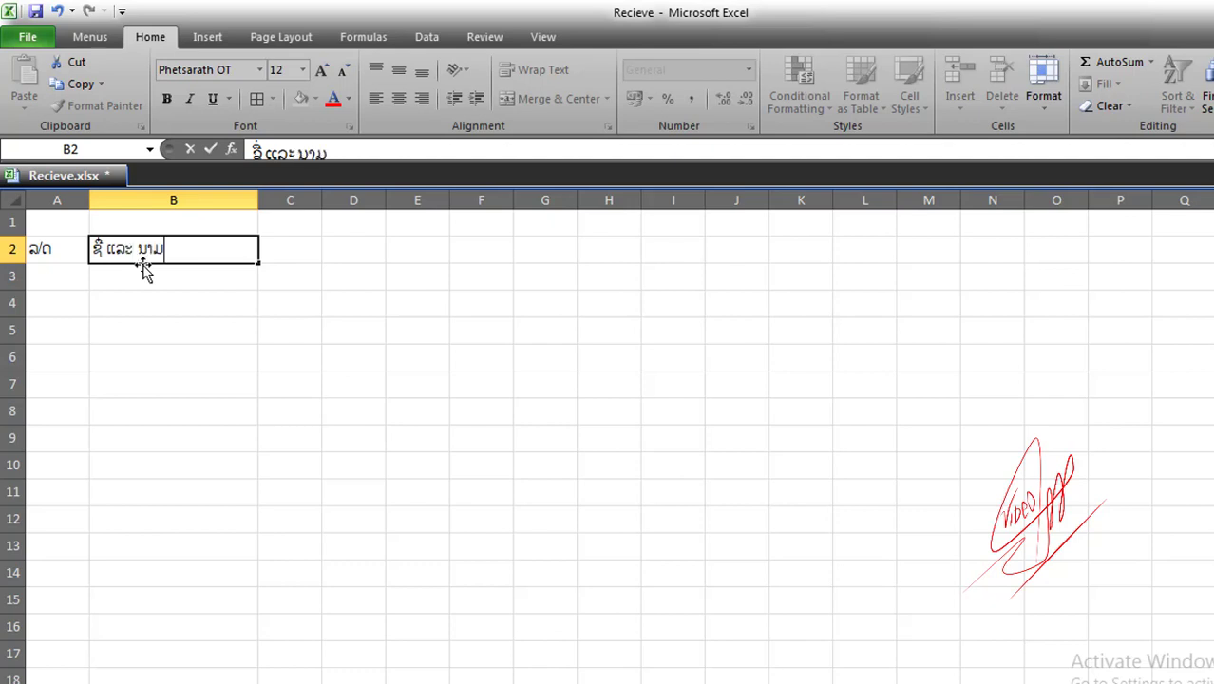
pyautogui.write('ສະກຸ')
pyautogui.write('ນ')
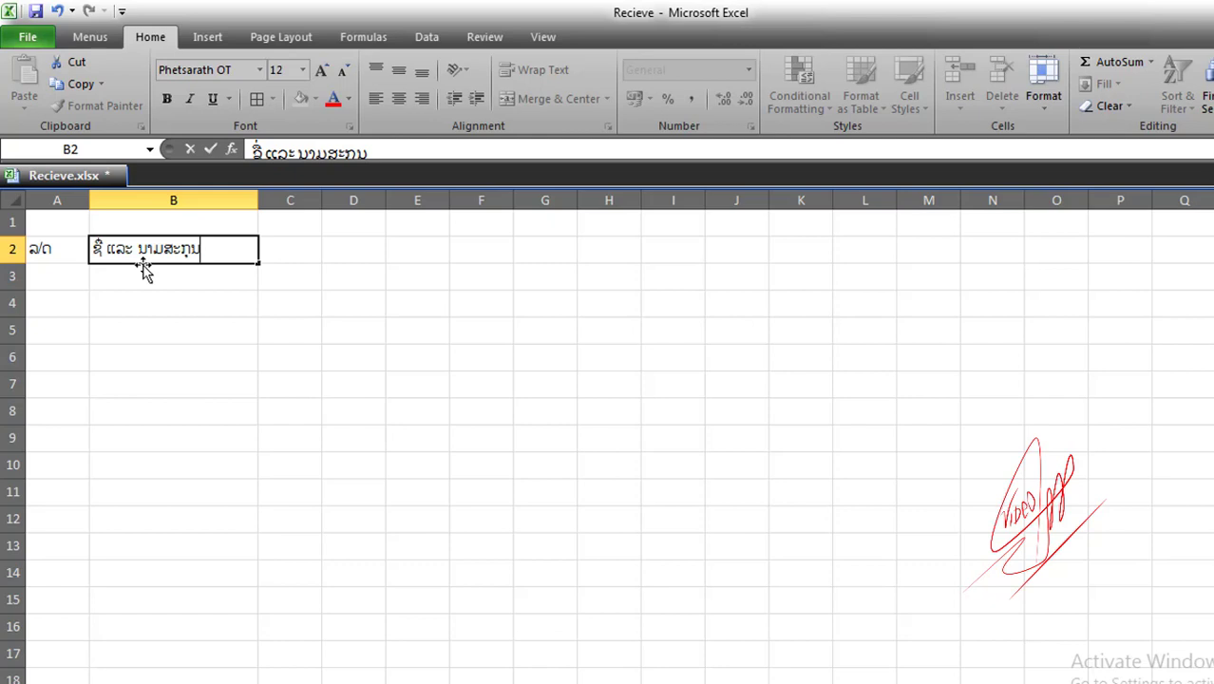
pyautogui.press('Tab')
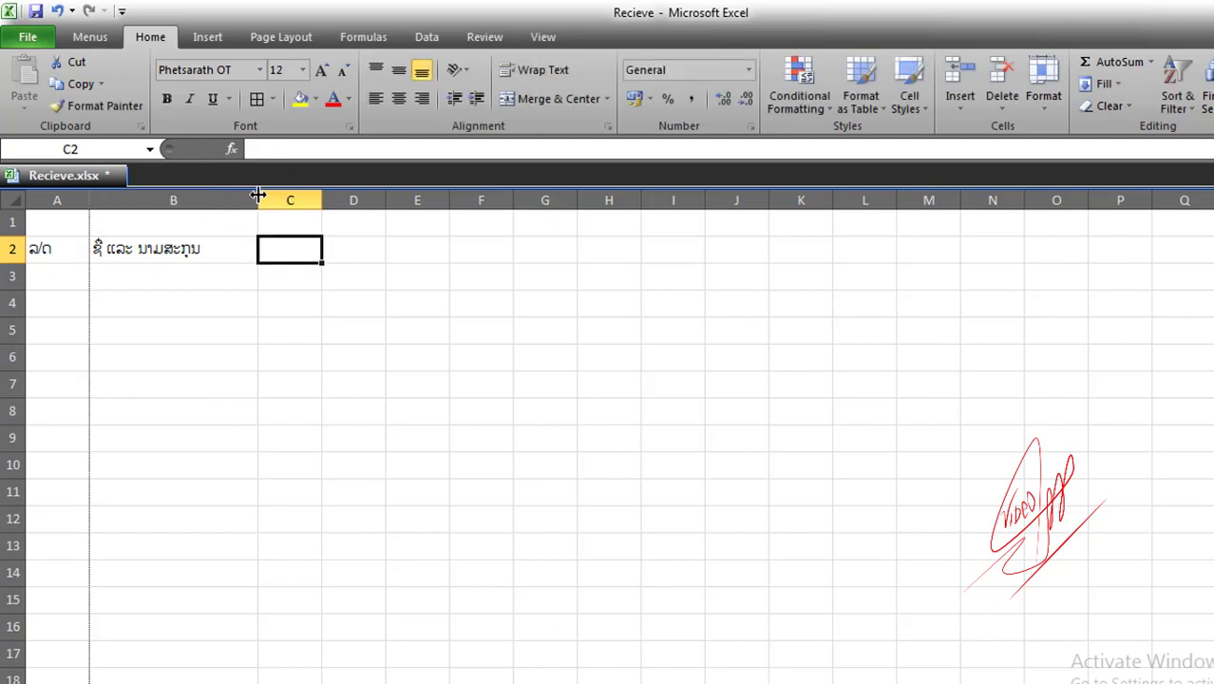
pyautogui.moveTo(259, 199); pyautogui.dragTo(273, 200)
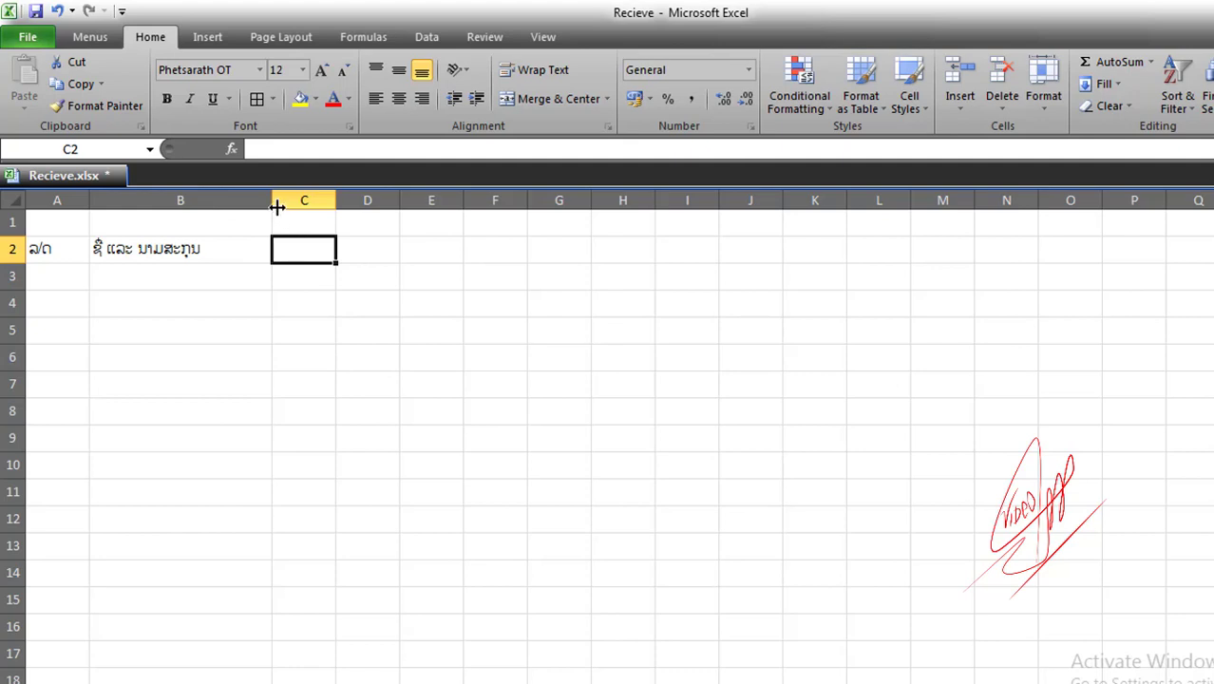
pyautogui.moveTo(272, 201)
pyautogui.mouseDown()
pyautogui.moveTo(213, 200)
pyautogui.moveTo(293, 201)
pyautogui.mouseUp()
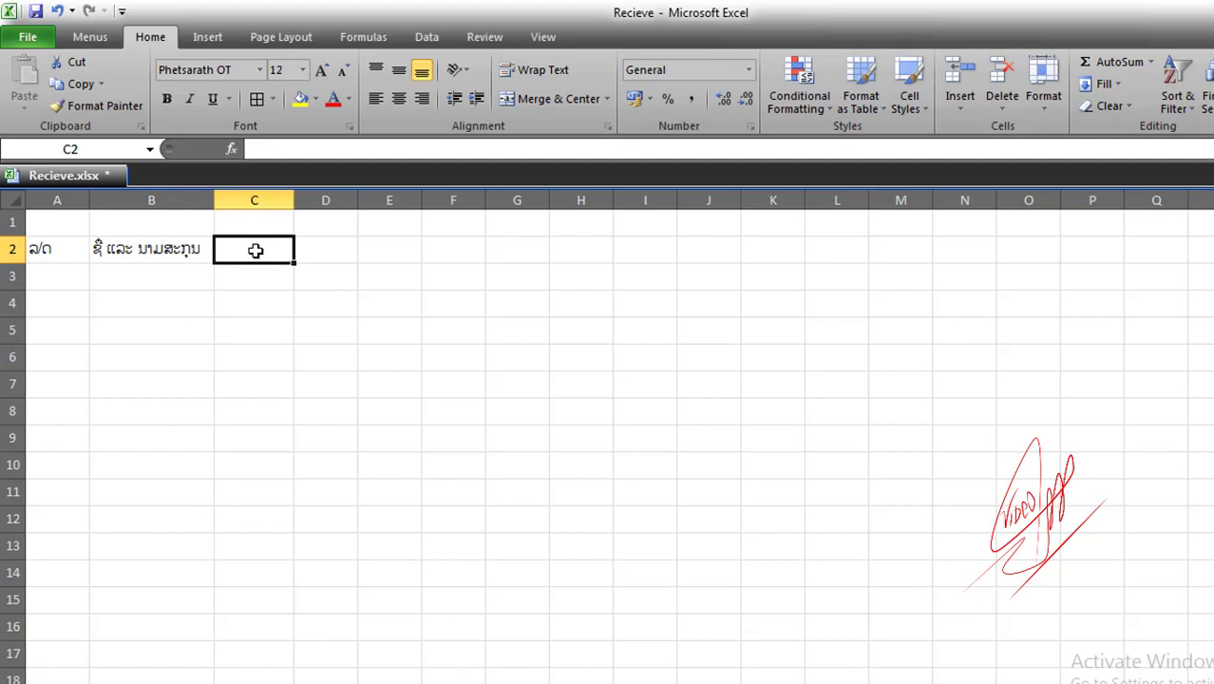
# Step: Enter subject headers ຄະນິດສາດ in C2 and ເຄມີສາດ in D2
pyautogui.write('ຄະ')
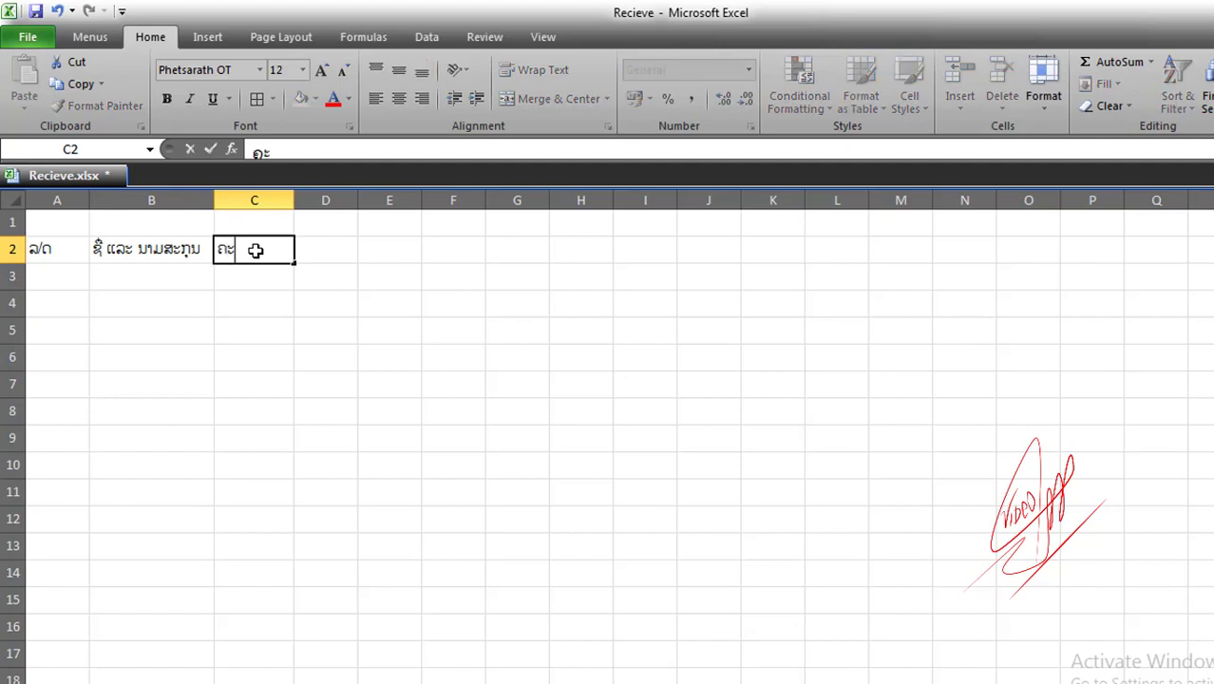
pyautogui.write('ນ')
pyautogui.write('ິດ')
pyautogui.write('ສາດ')
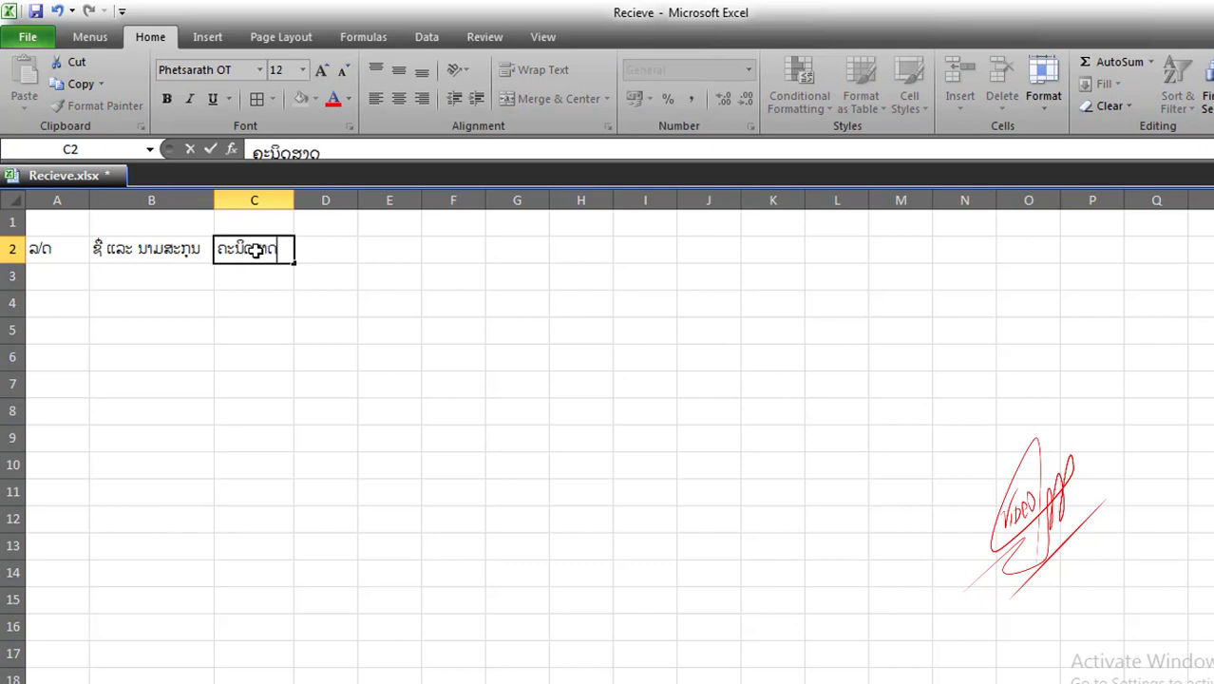
pyautogui.click(316, 249)
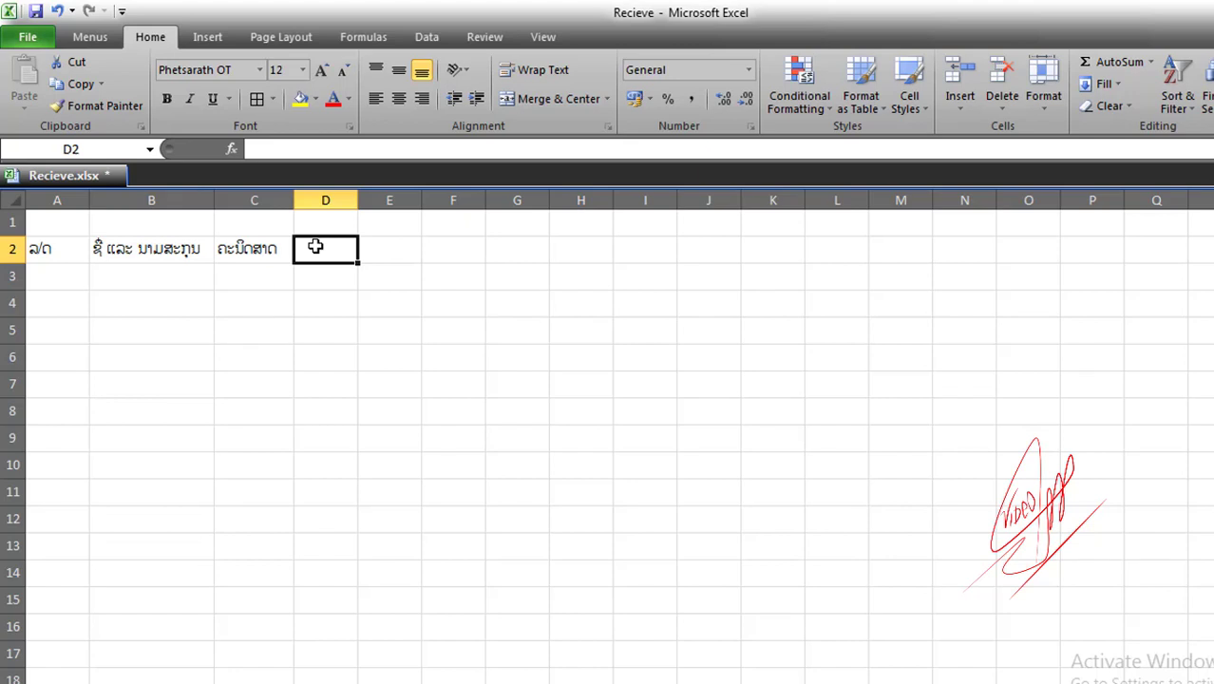
pyautogui.write('ເຄມີ')
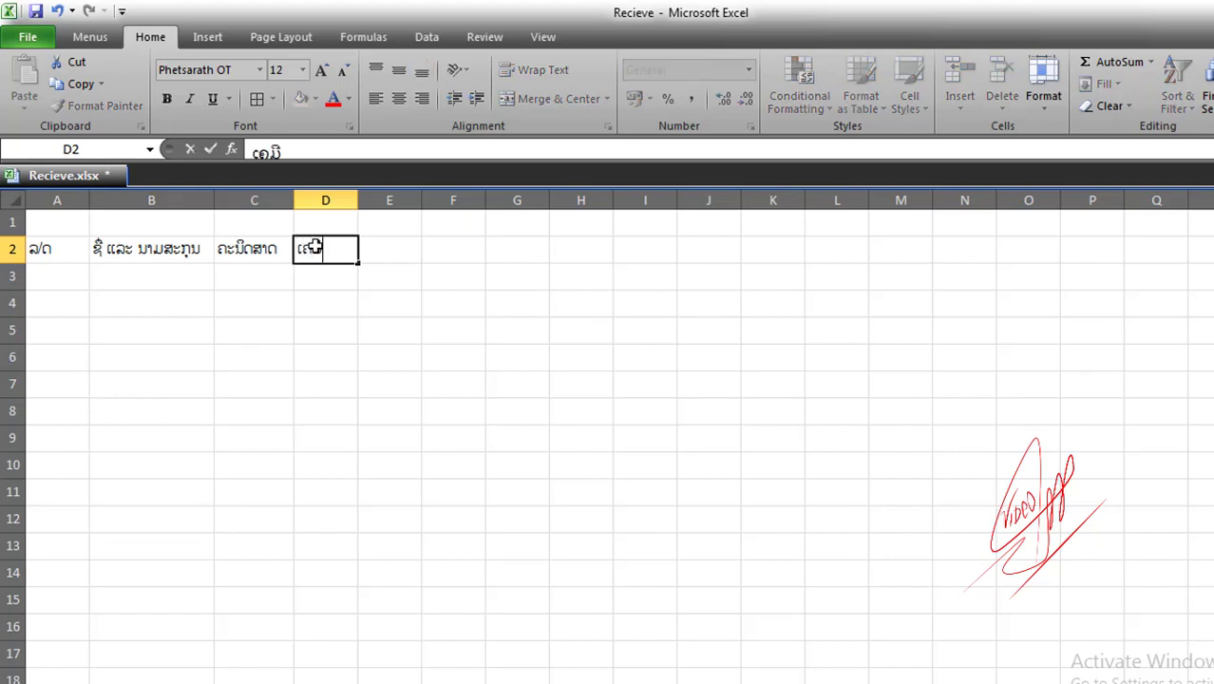
pyautogui.write('ສາດ')
pyautogui.press('Return')
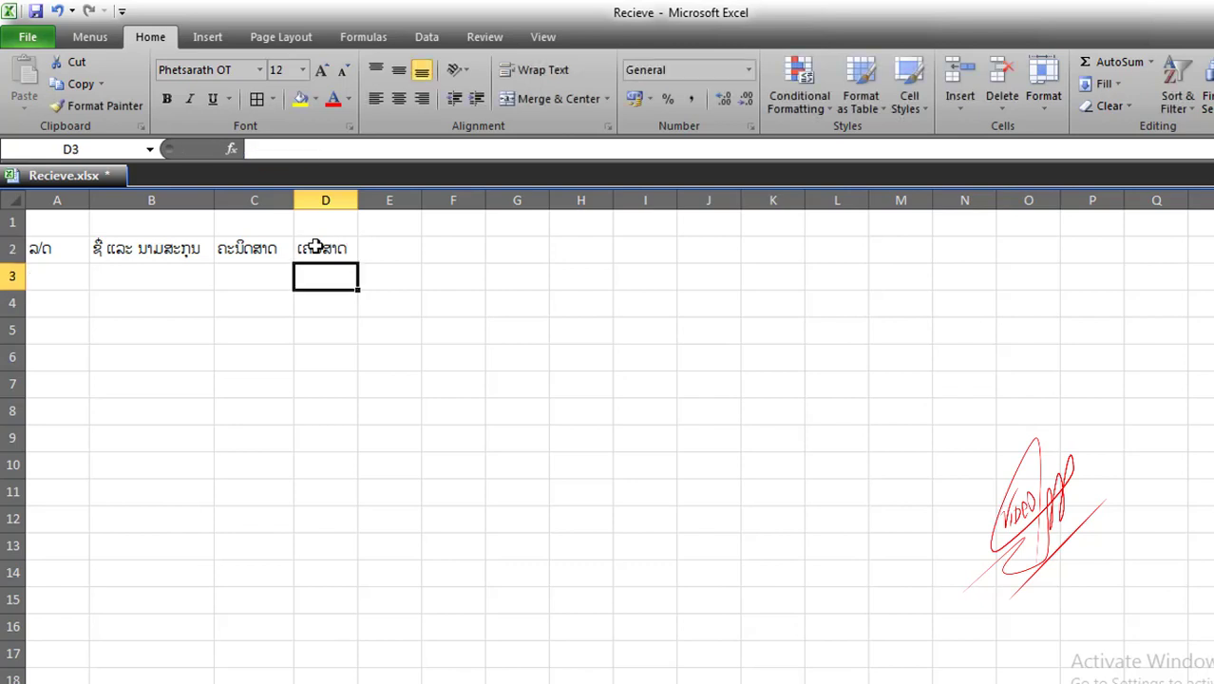
# Step: Enter ພິຊິກສາດ in E2, widening column E slightly, and ພູມສາດ in F2
pyautogui.click(377, 248)
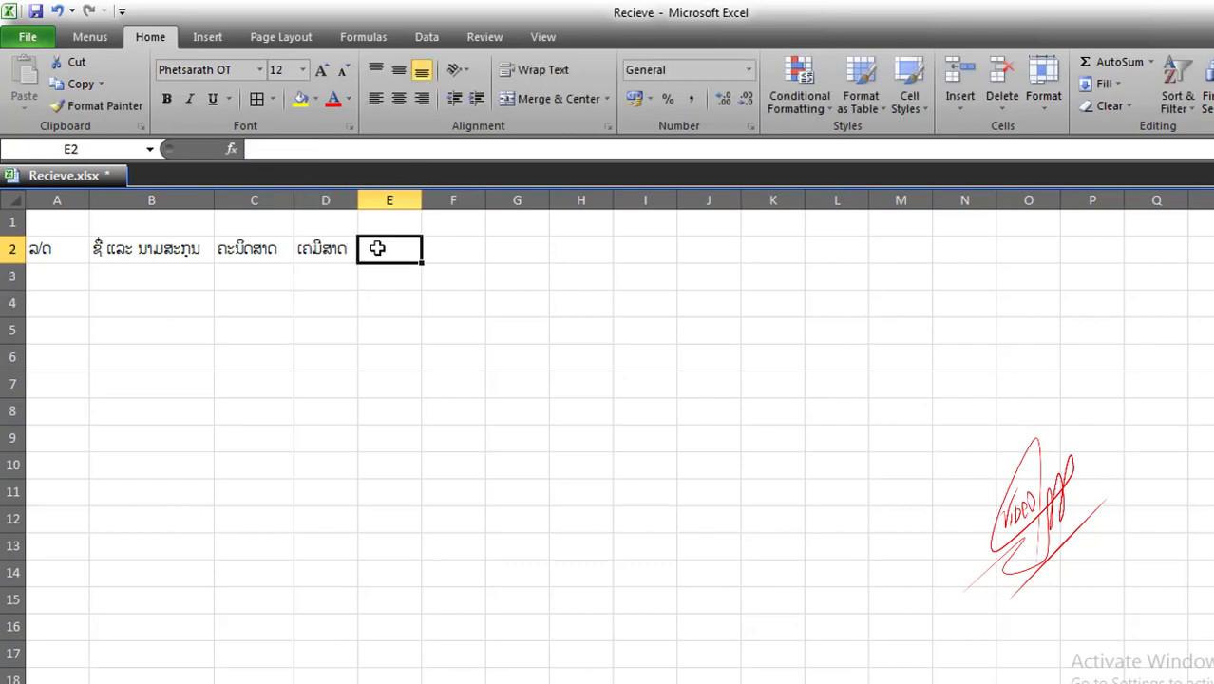
pyautogui.moveTo(422, 201); pyautogui.dragTo(440, 200)
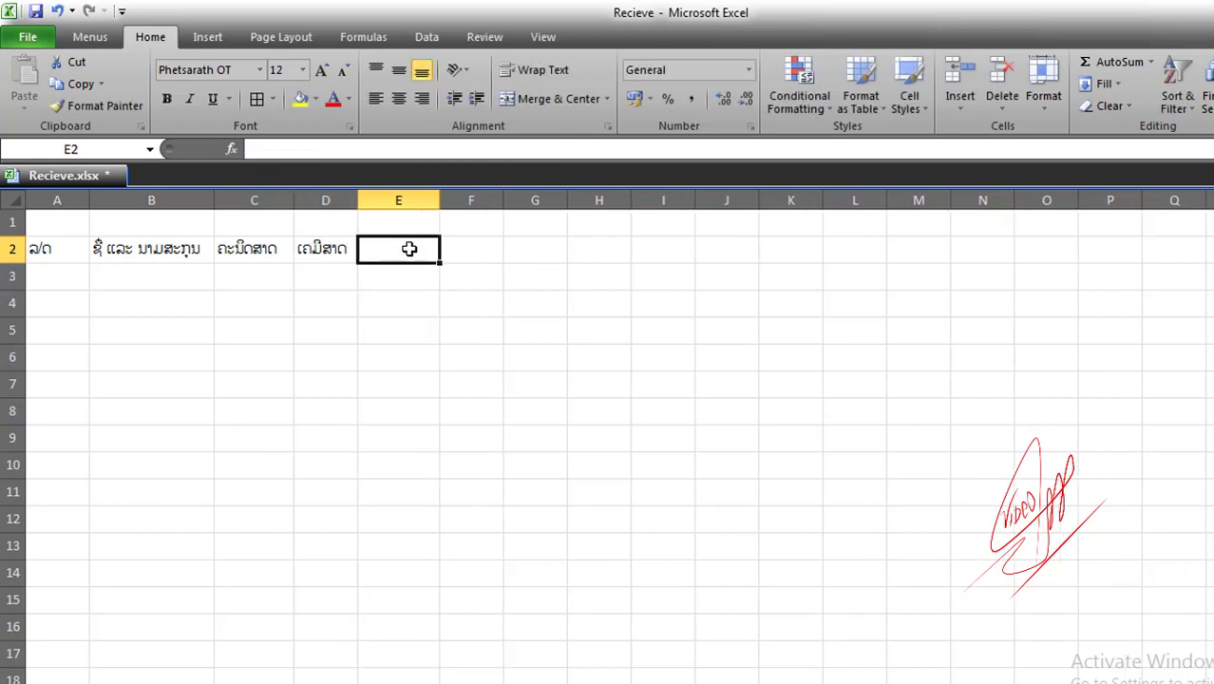
pyautogui.write('ພ')
pyautogui.press('BackSpace')
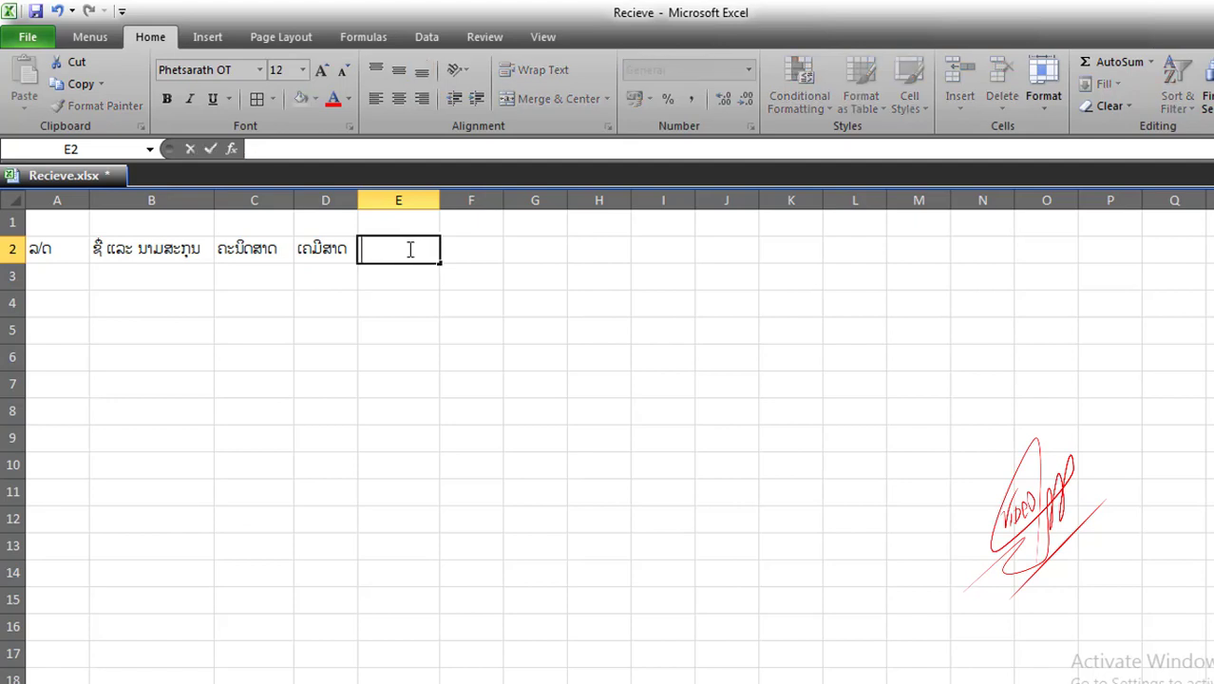
pyautogui.write('ພິ')
pyautogui.write('ຊິ')
pyautogui.write('ກສາດ')
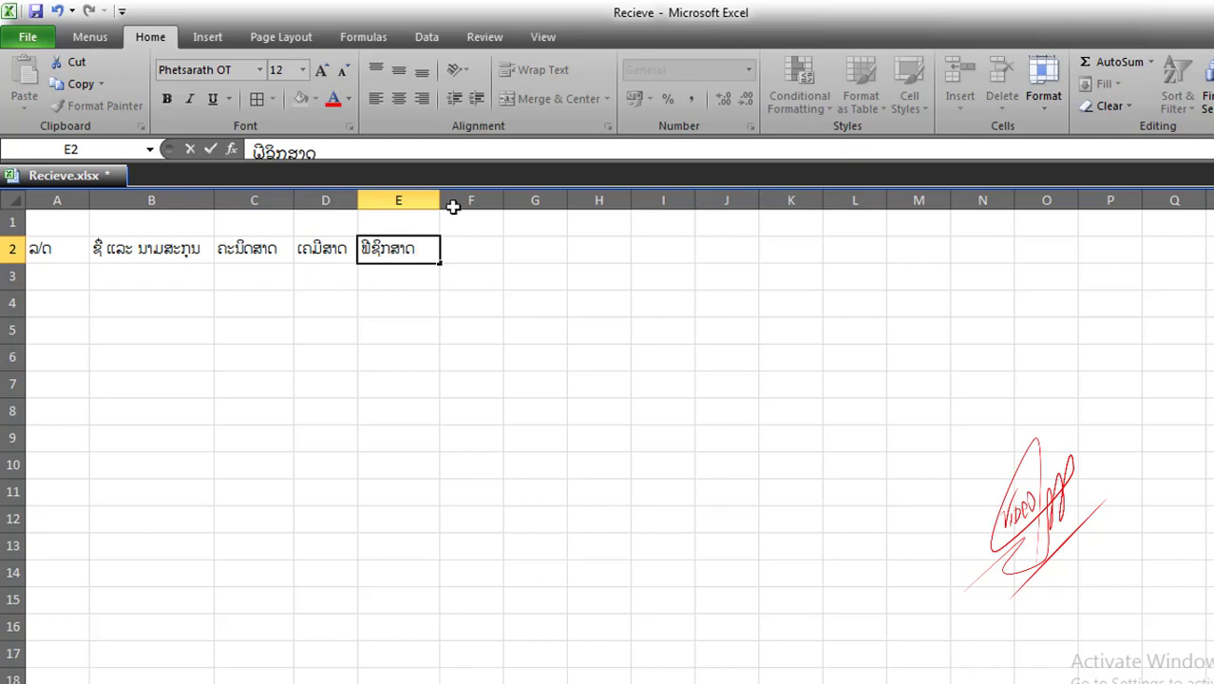
pyautogui.click(466, 249)
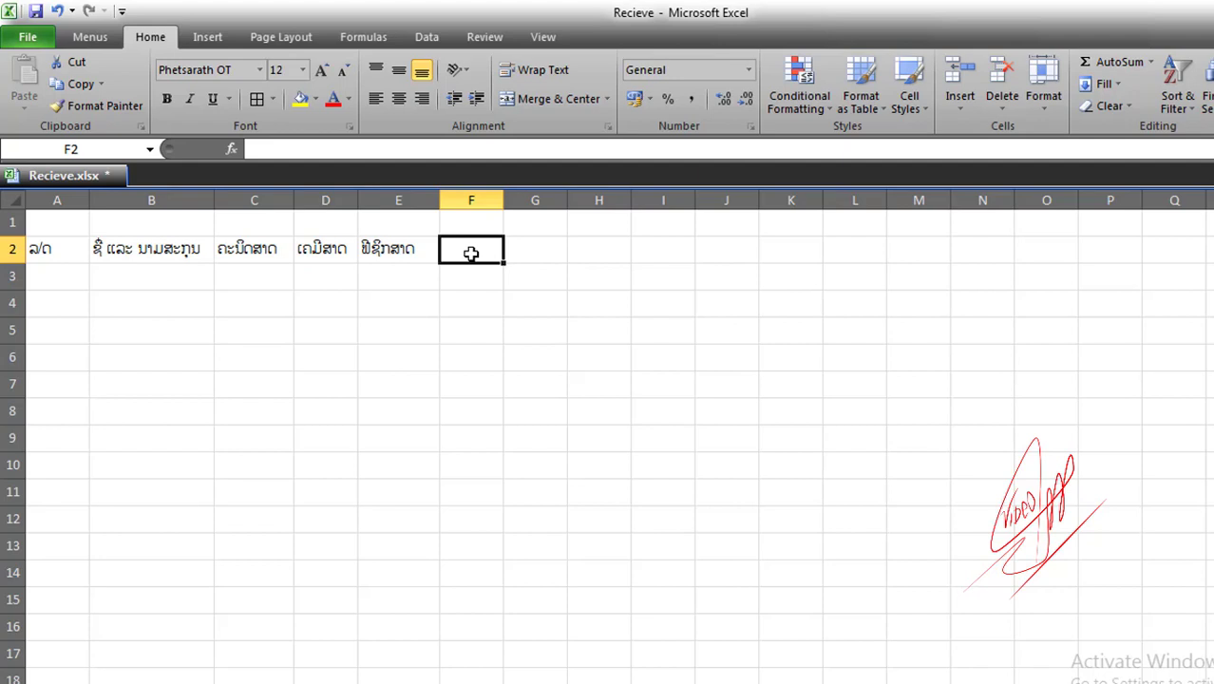
pyautogui.doubleClick(469, 253)
pyautogui.write('ພູ')
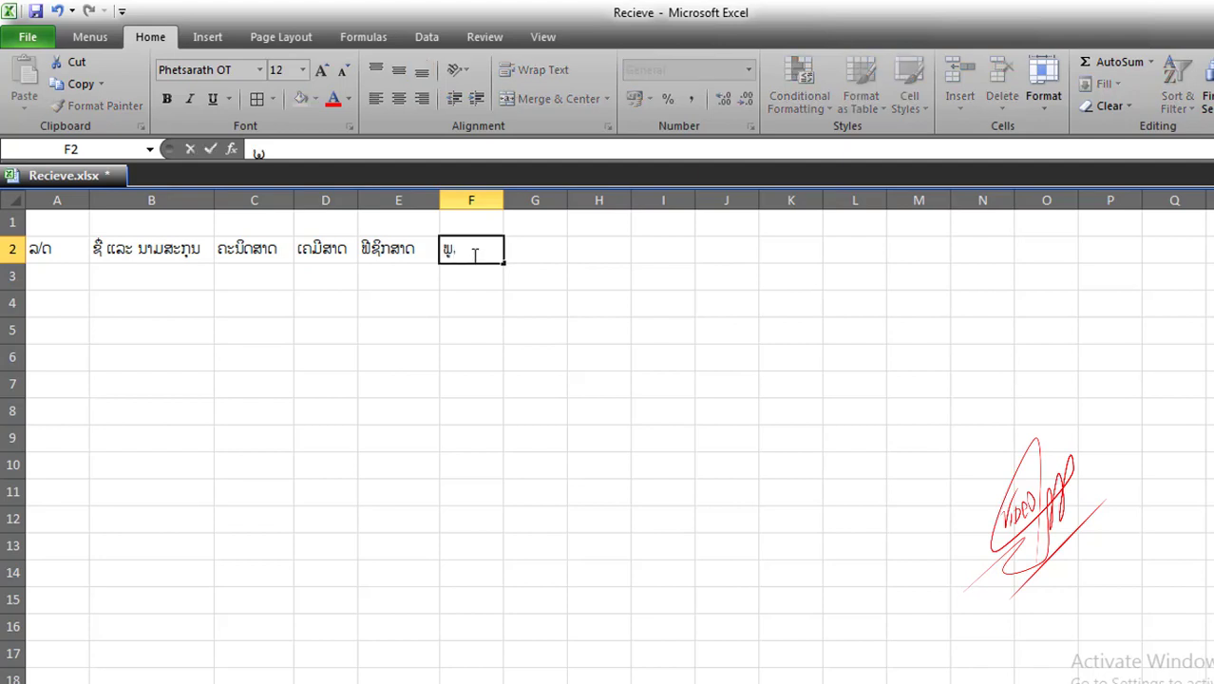
pyautogui.write('ມສາດ')
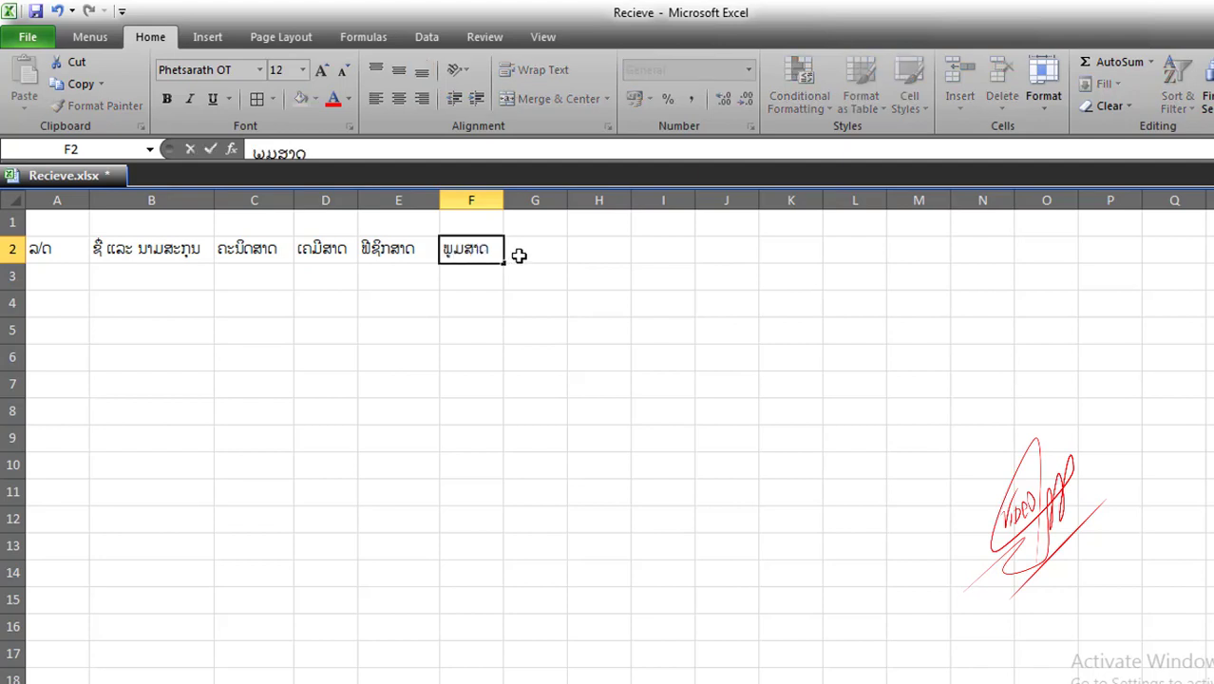
pyautogui.press('Tab')
# Step: Add the ລວມ total header in G2 and the ສະເລ່ຍ average header in H2
pyautogui.moveTo(470, 253); pyautogui.dragTo(271, 254)
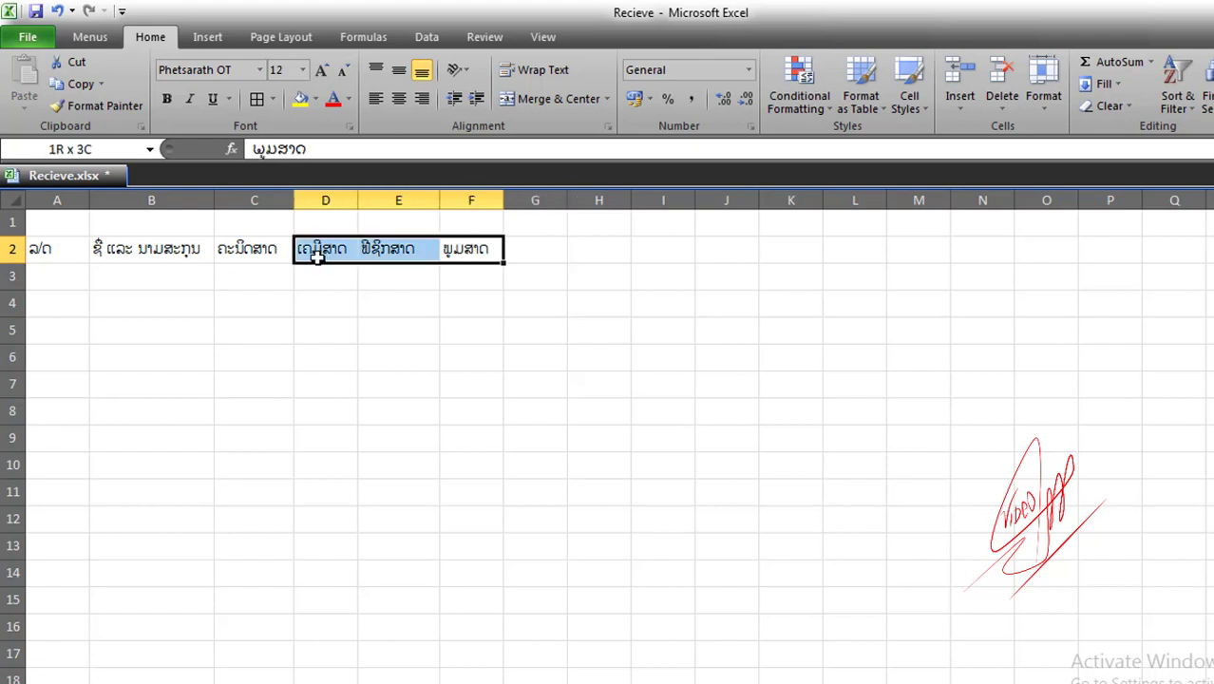
pyautogui.click(361, 273)
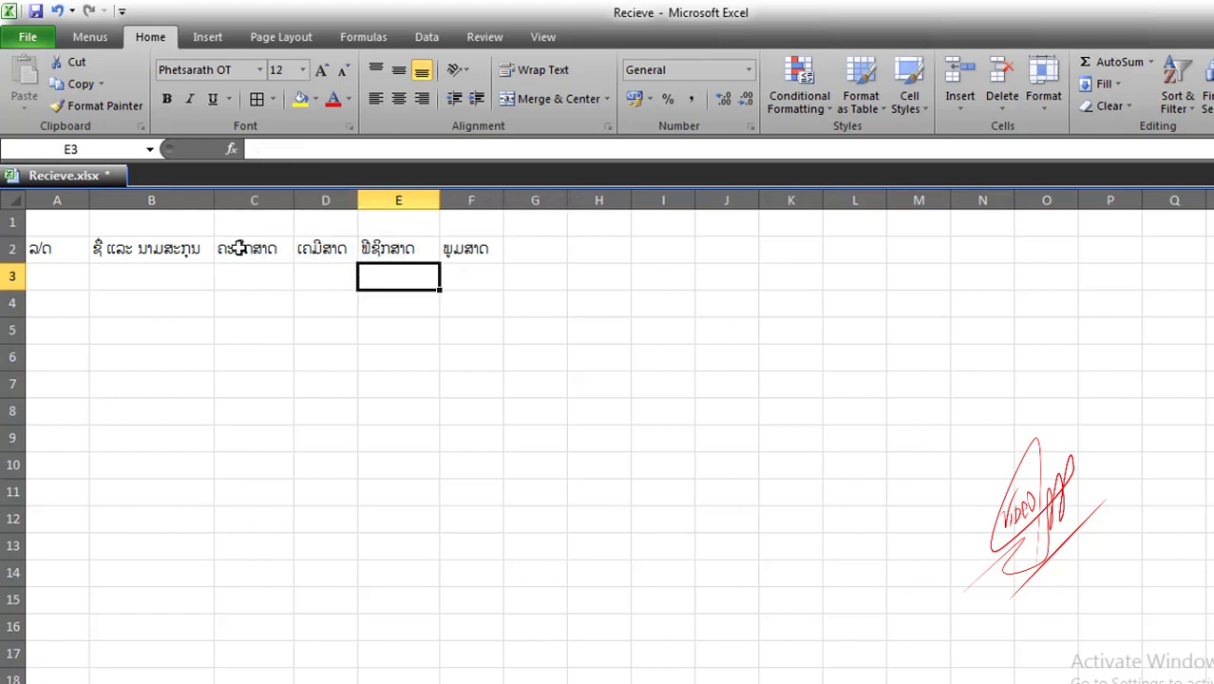
pyautogui.moveTo(239, 247); pyautogui.dragTo(483, 247)
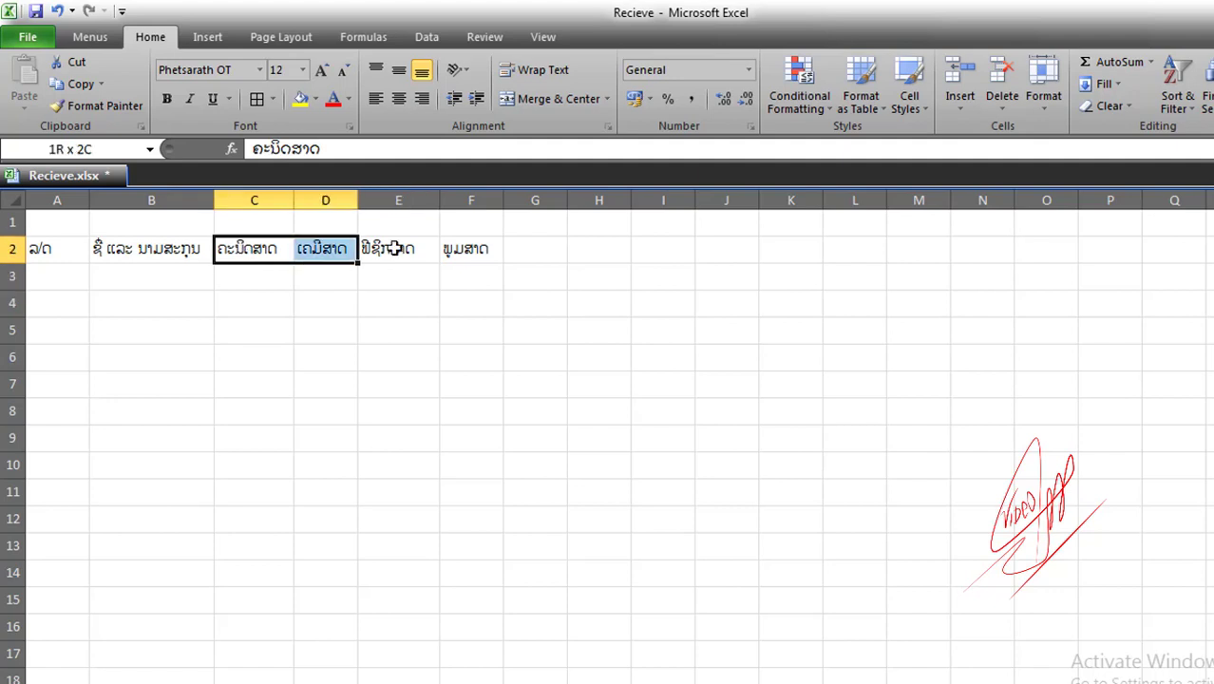
pyautogui.click(252, 248)
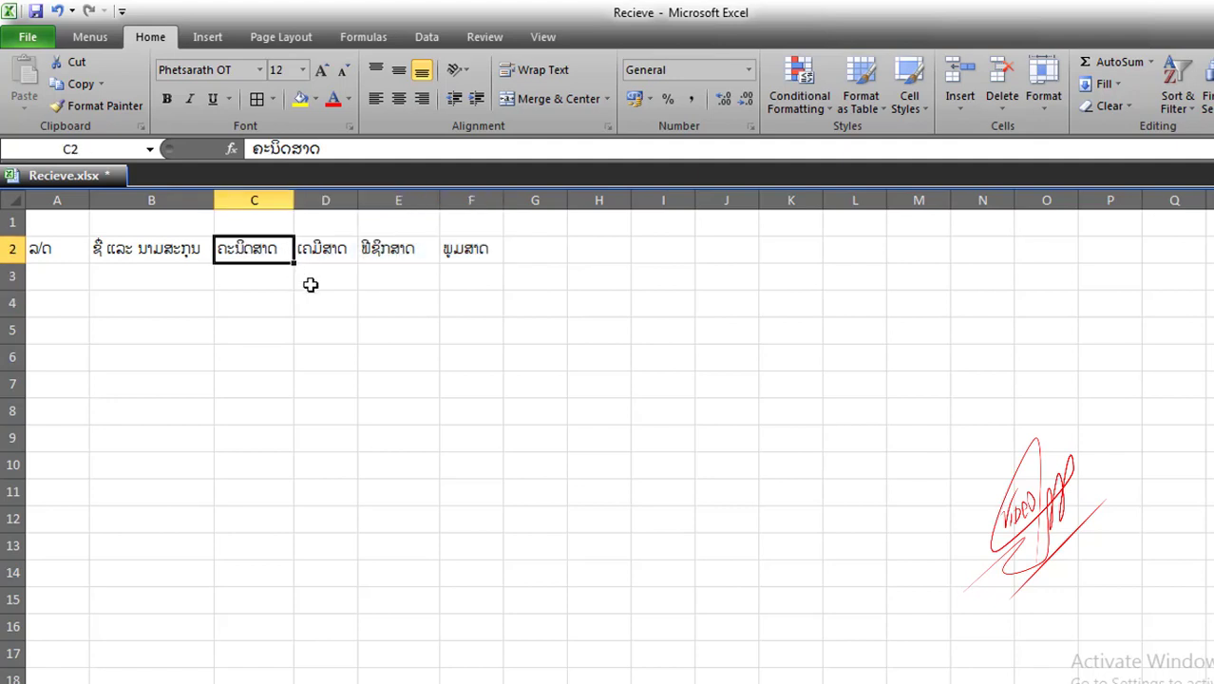
pyautogui.click(300, 283)
pyautogui.moveTo(52, 250); pyautogui.dragTo(483, 298)
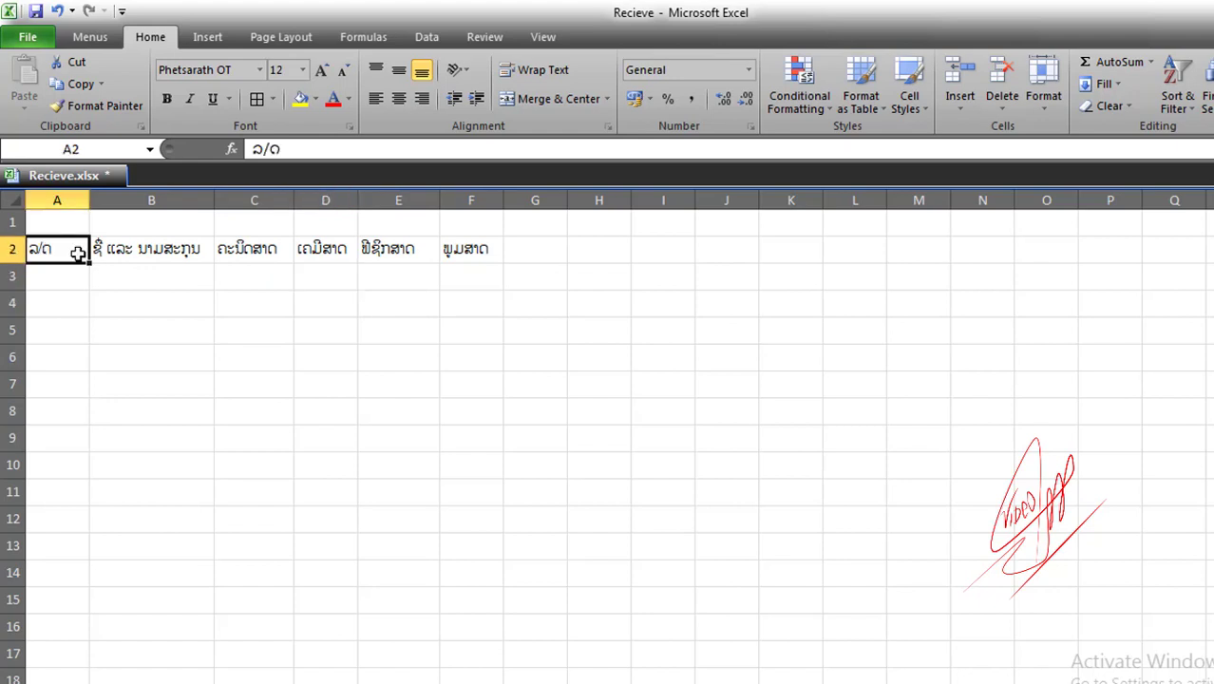
pyautogui.click(452, 254)
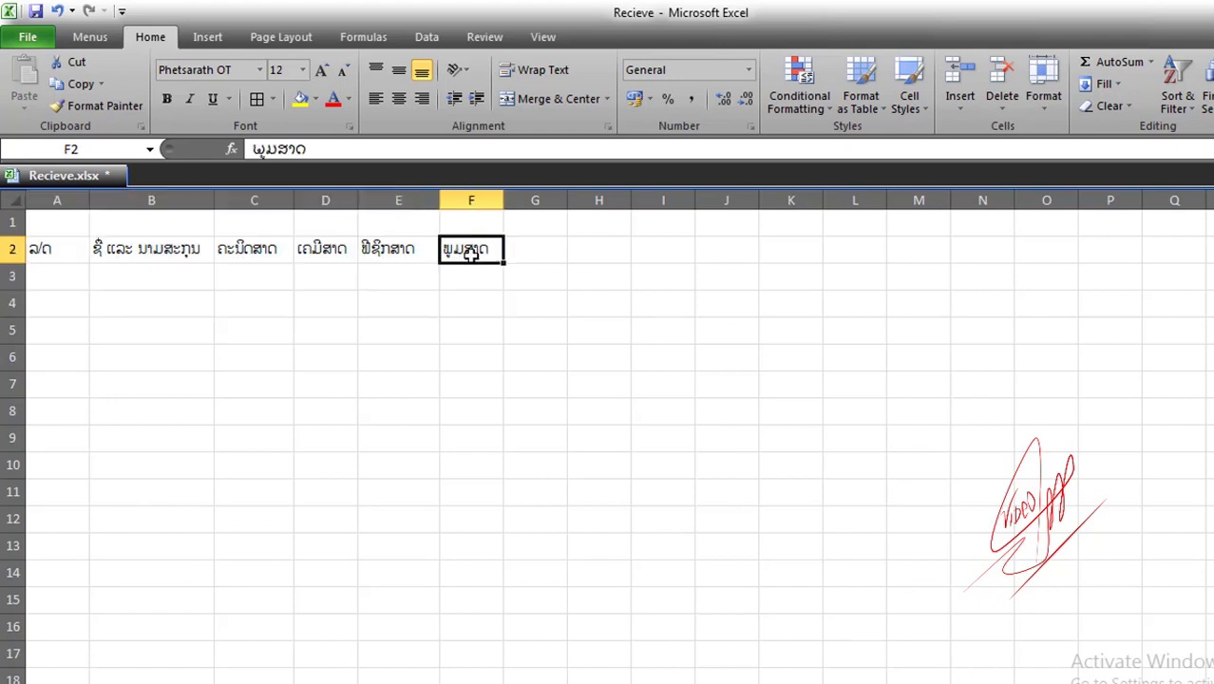
pyautogui.click(542, 252)
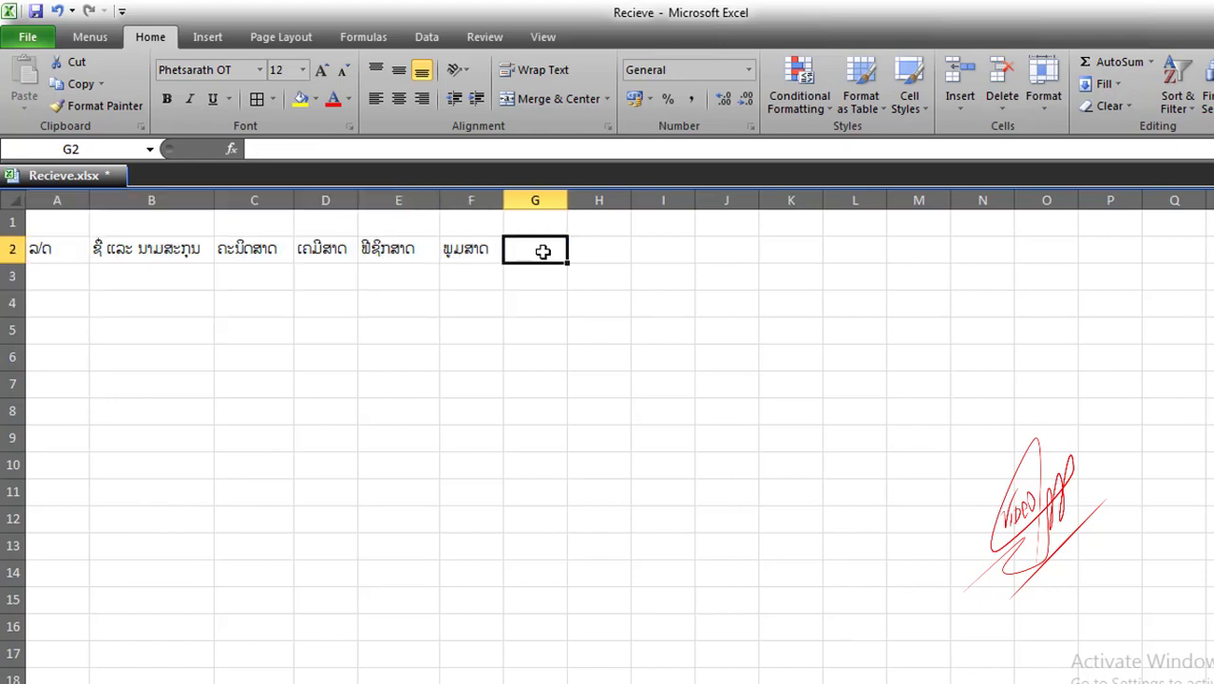
pyautogui.write('ລ')
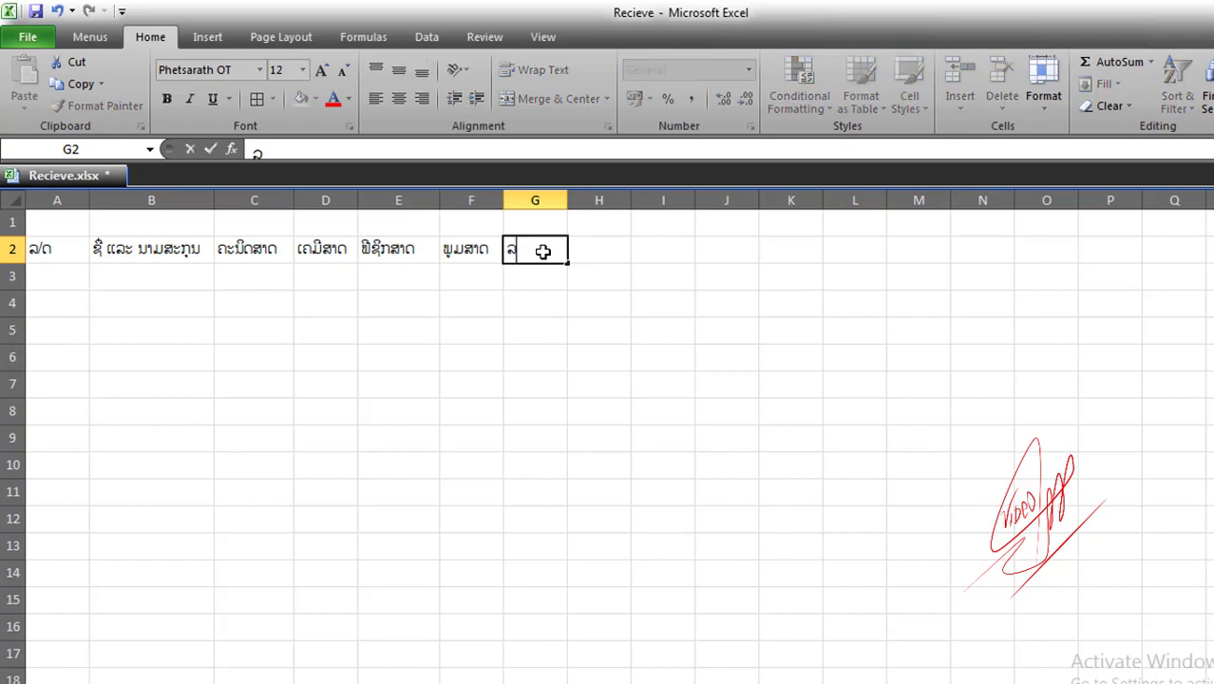
pyautogui.write('ວມ')
pyautogui.click(588, 258)
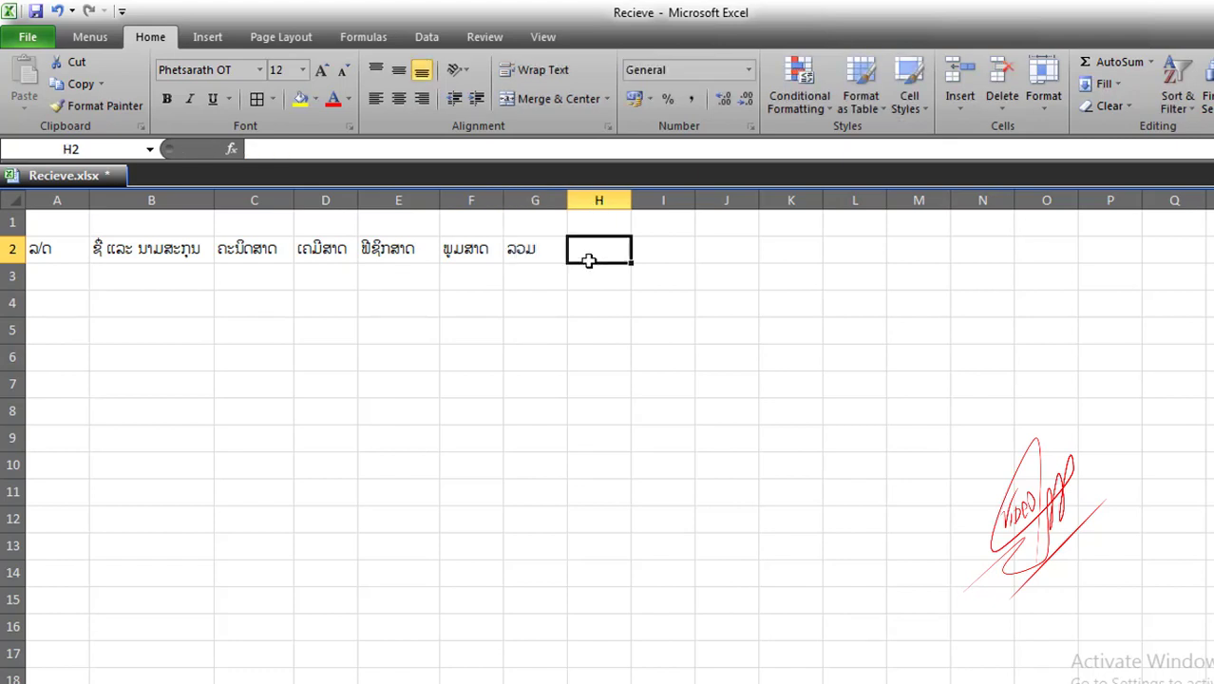
pyautogui.write('ສະເລ່ບ')
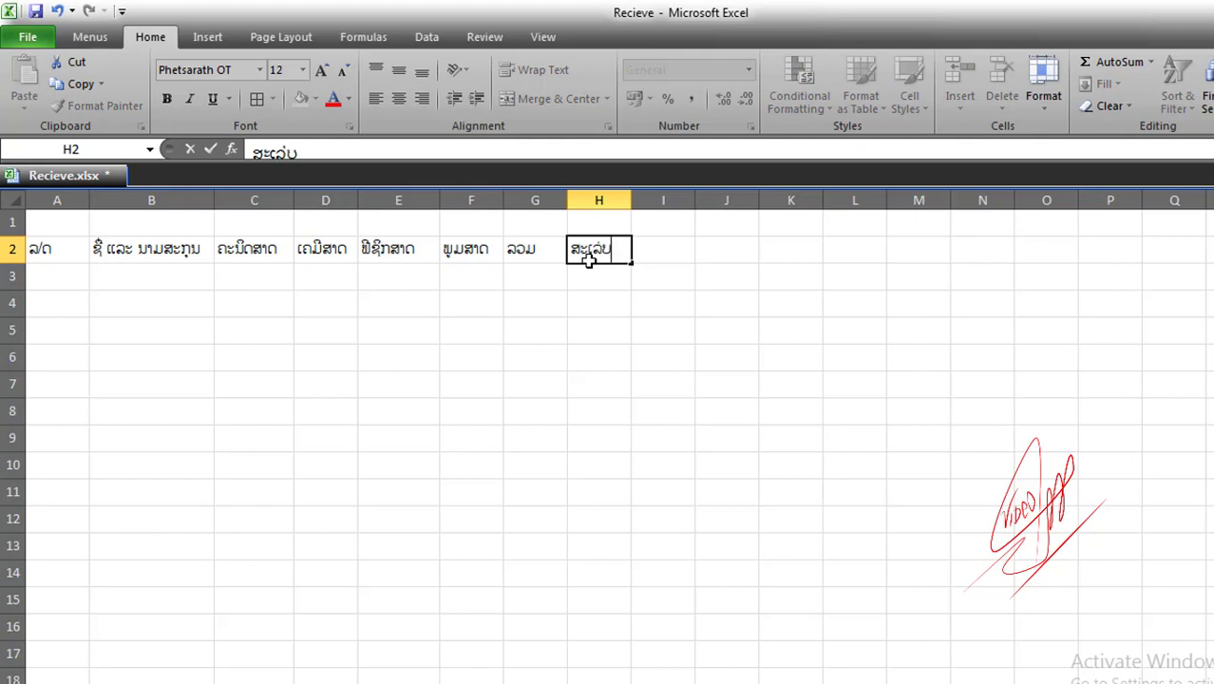
pyautogui.press('BackSpace')
pyautogui.write('ຍ')
pyautogui.press('Return')
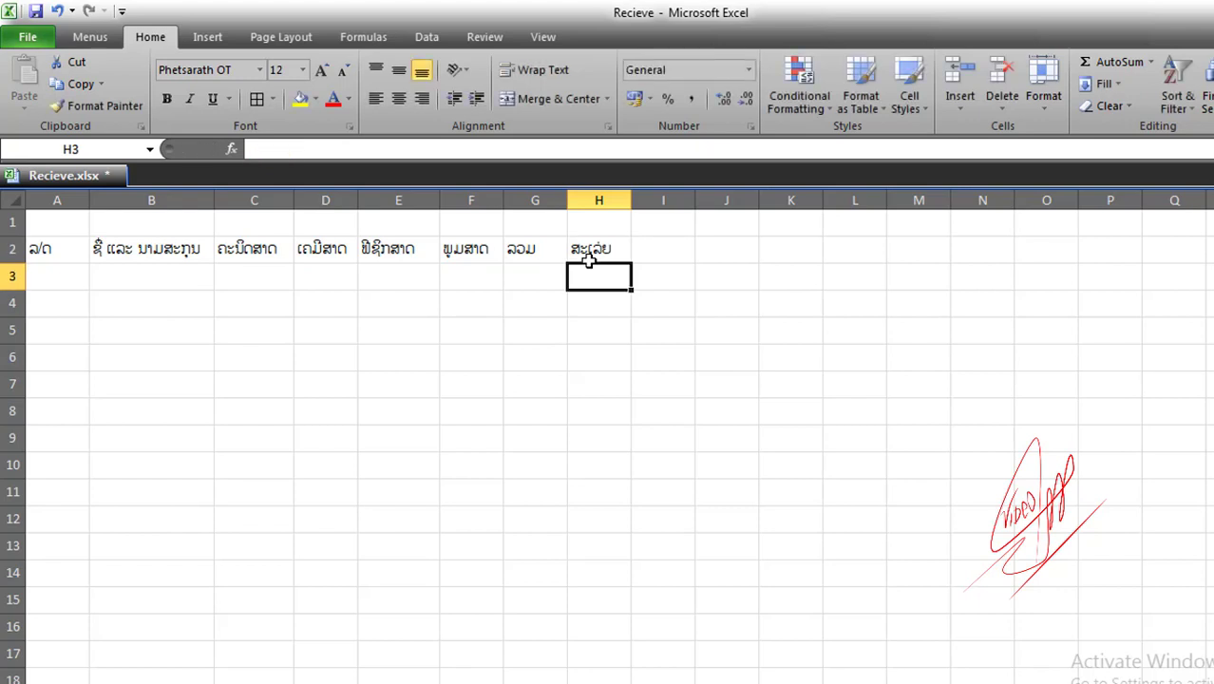
# Step: Enter the grade heading in I2, fixing a mistyped character
pyautogui.click(597, 258)
pyautogui.click(657, 254)
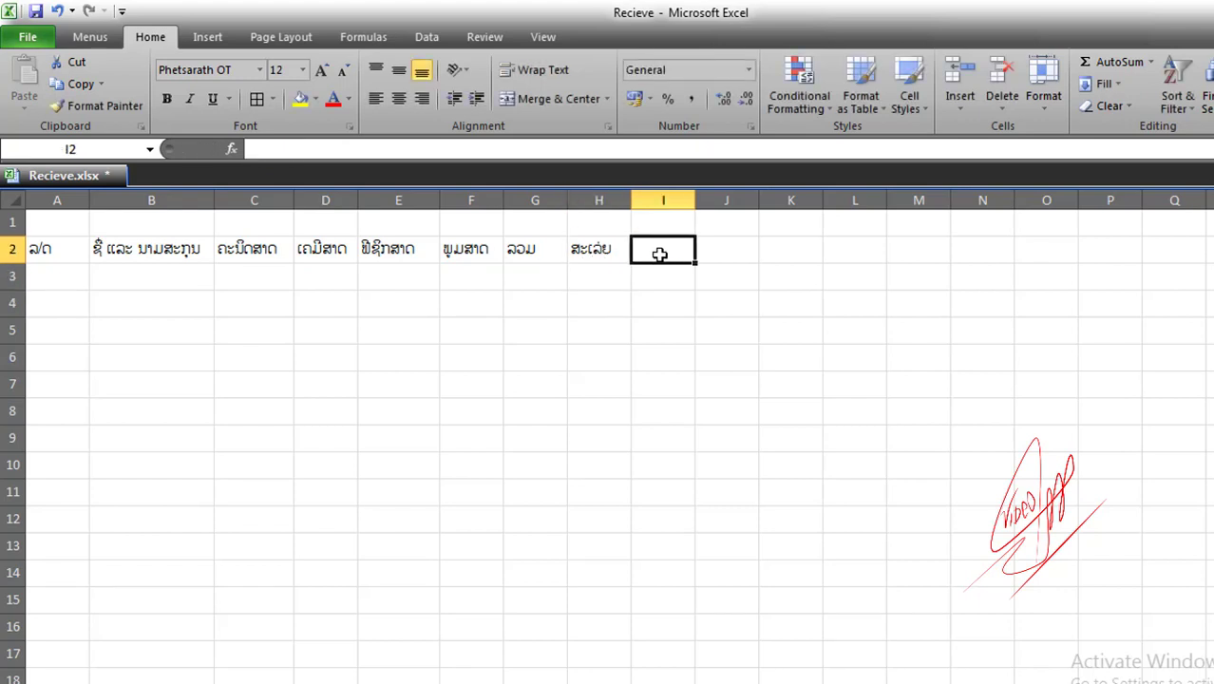
pyautogui.write('ເງິ')
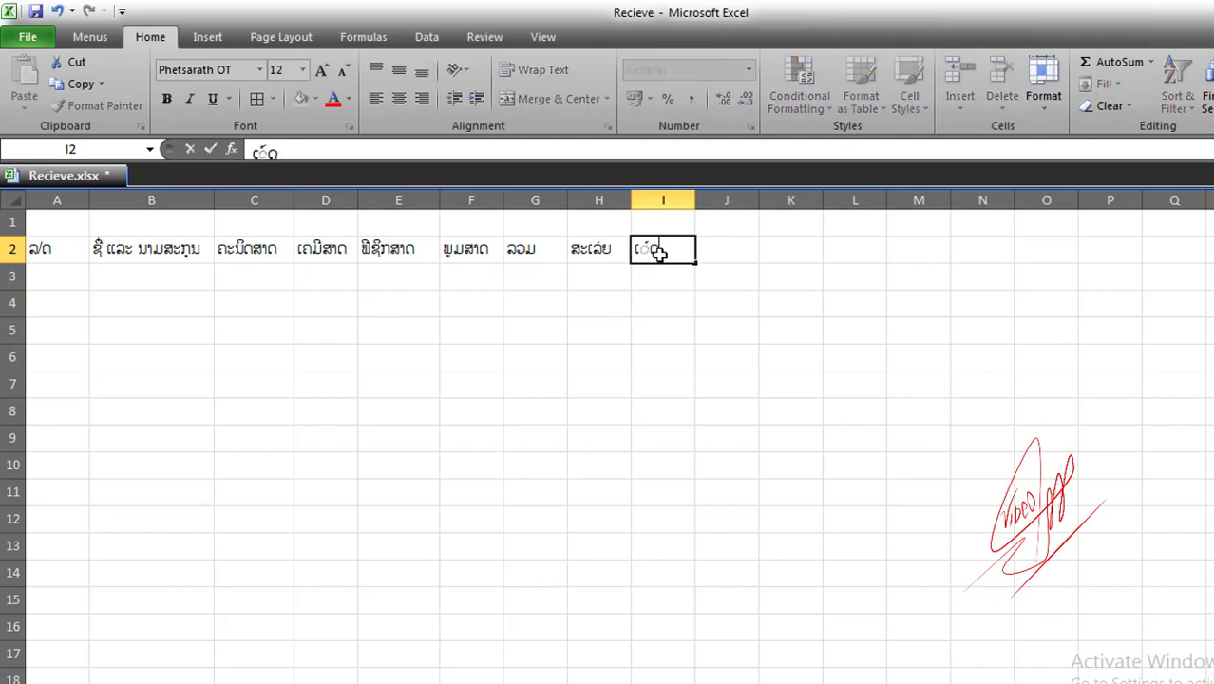
pyautogui.press('BackSpace')
pyautogui.write('ດ')
pyautogui.click(699, 249)
pyautogui.click(653, 252)
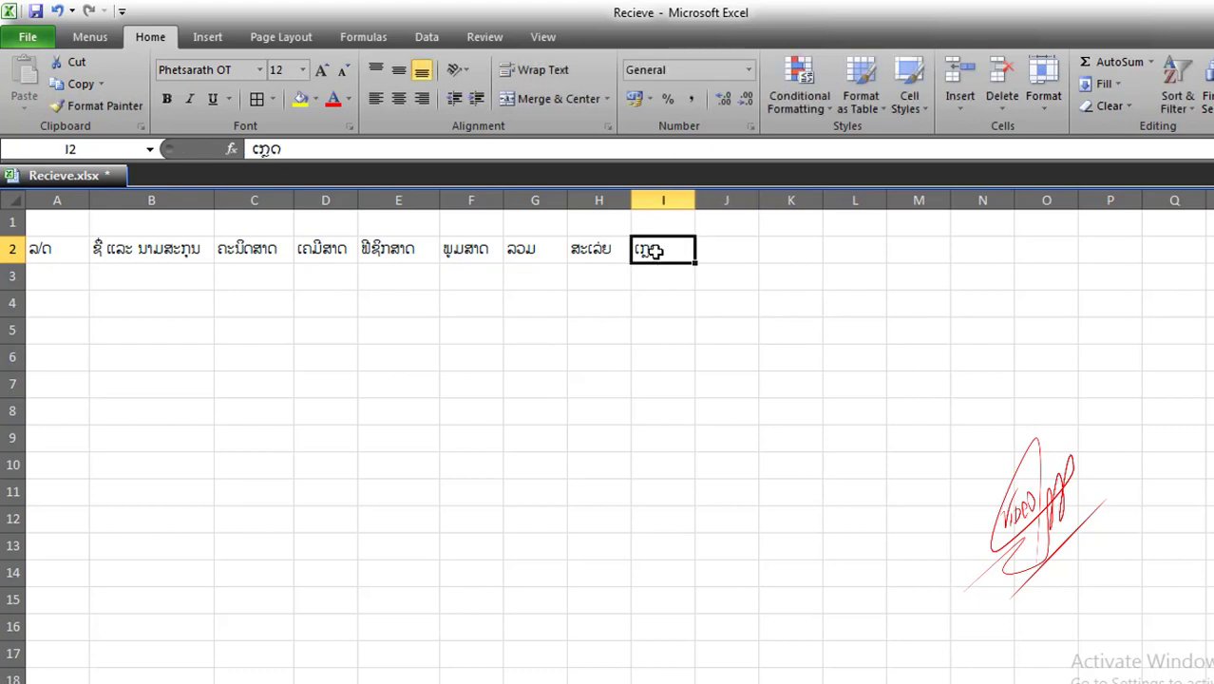
pyautogui.click(64, 245)
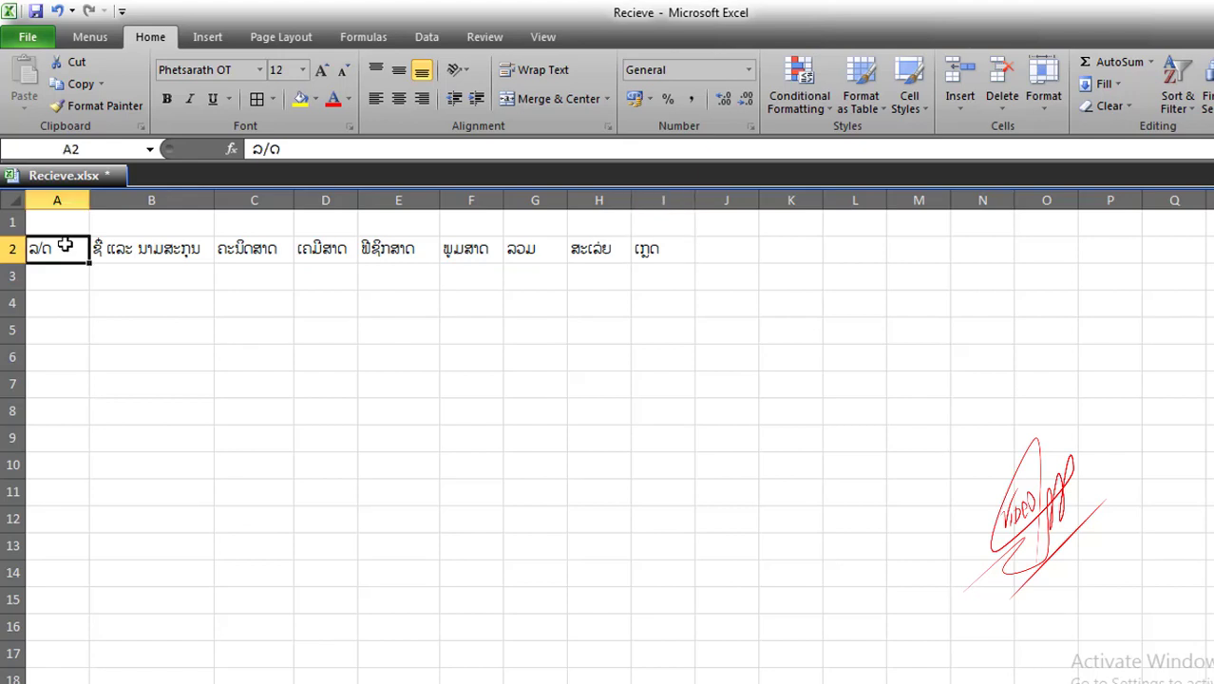
# Step: Apply All Borders to the table range A2:I6
pyautogui.moveTo(58, 248); pyautogui.dragTo(663, 407)
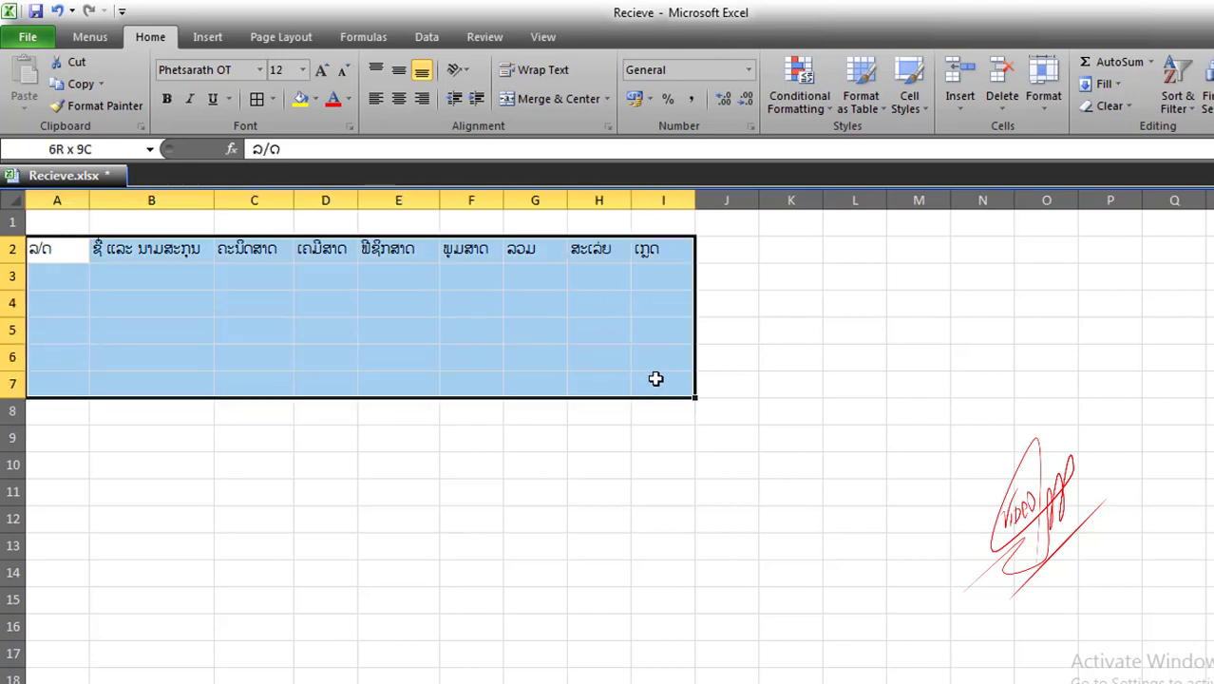
pyautogui.moveTo(662, 408); pyautogui.dragTo(651, 354)
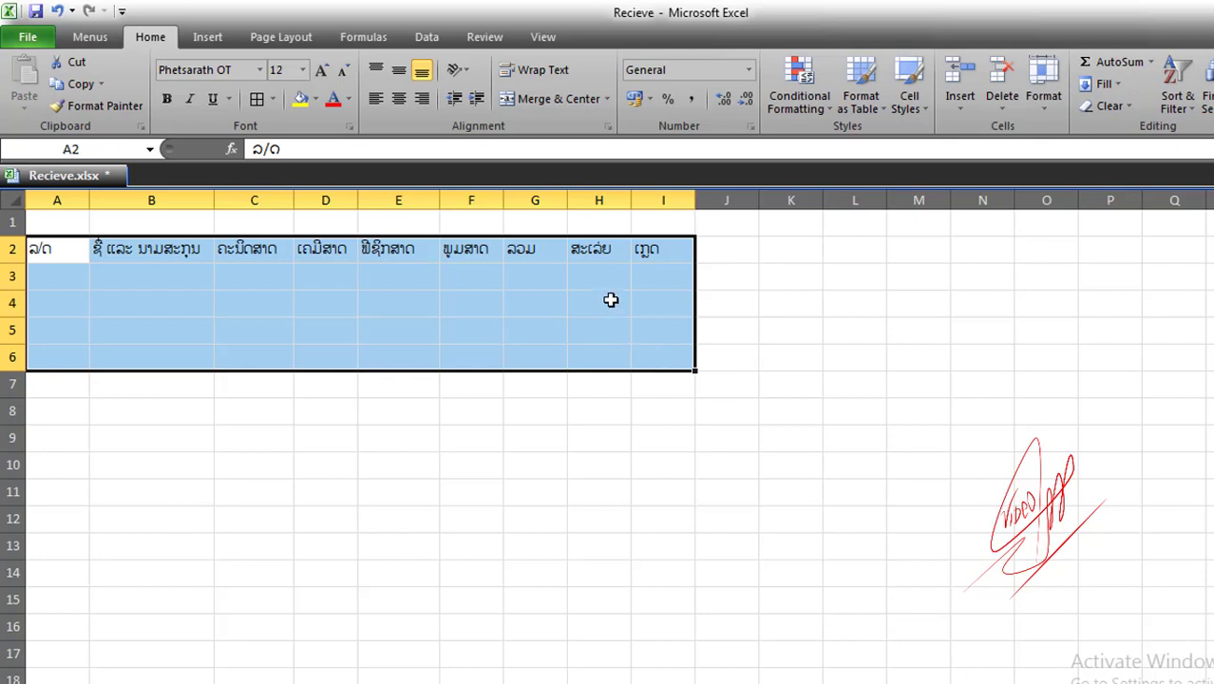
pyautogui.click(262, 98)
pyautogui.click(549, 464)
pyautogui.click(433, 354)
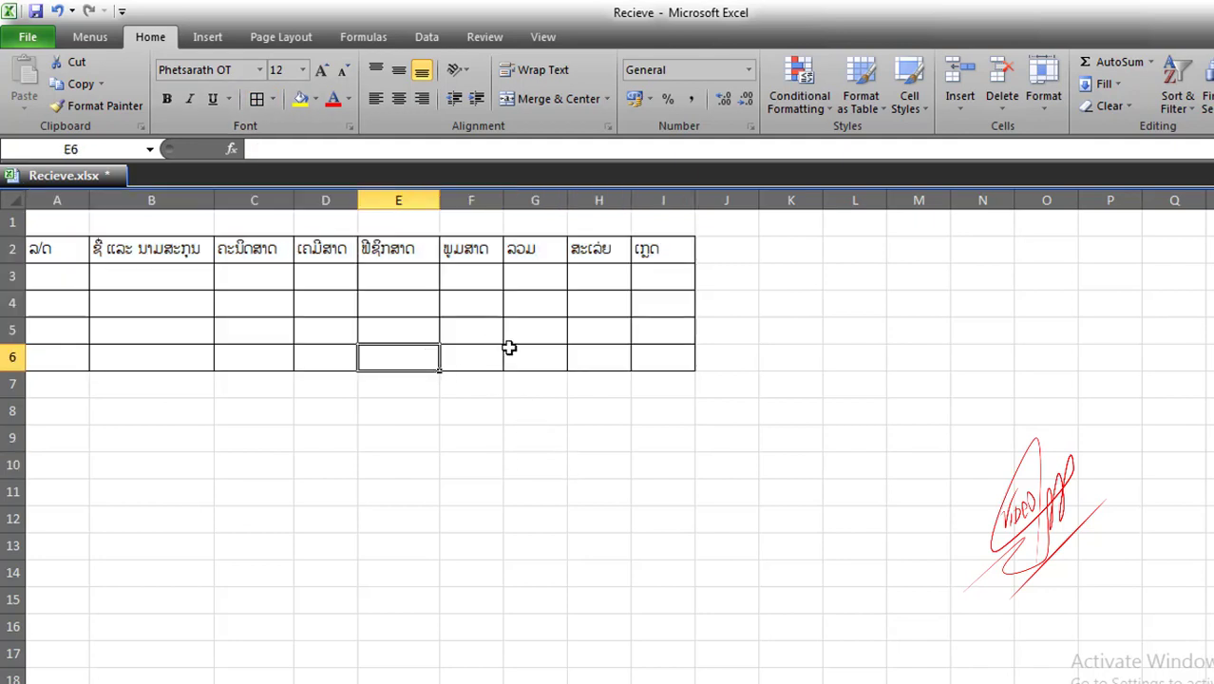
pyautogui.click(261, 332)
pyautogui.click(113, 280)
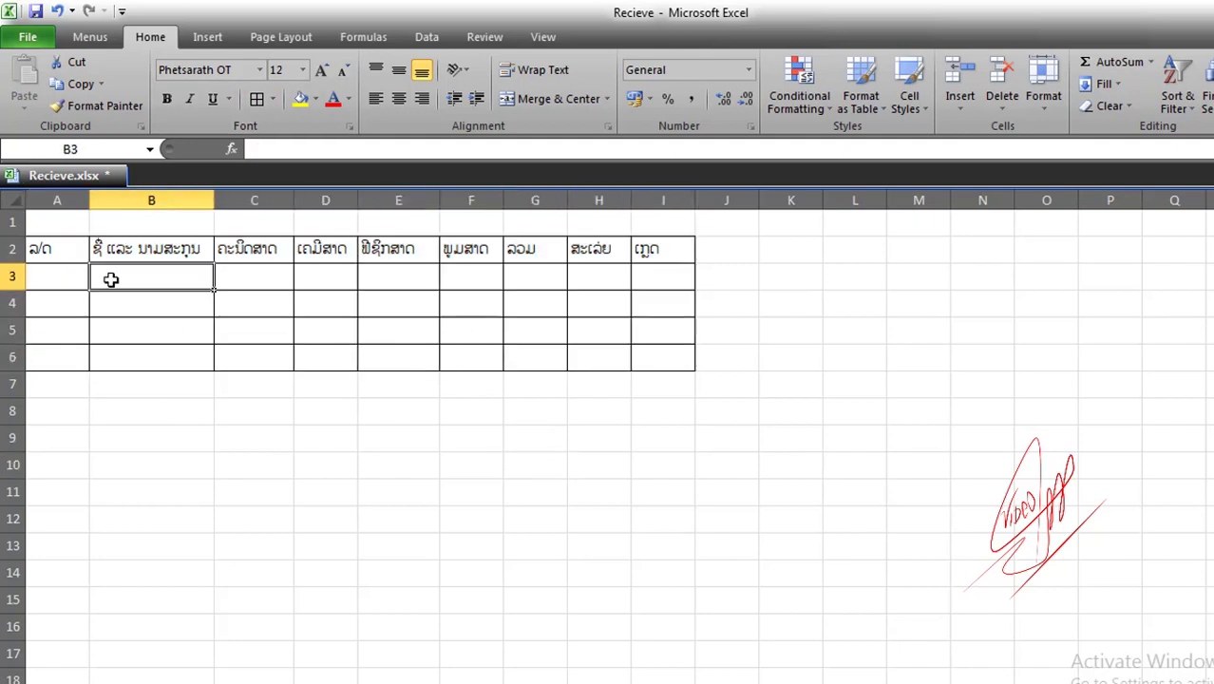
# Step: Number rows 3 to 6 in column A as 1–4 by filling down from 1 and 2
pyautogui.click(67, 278)
pyautogui.write('1')
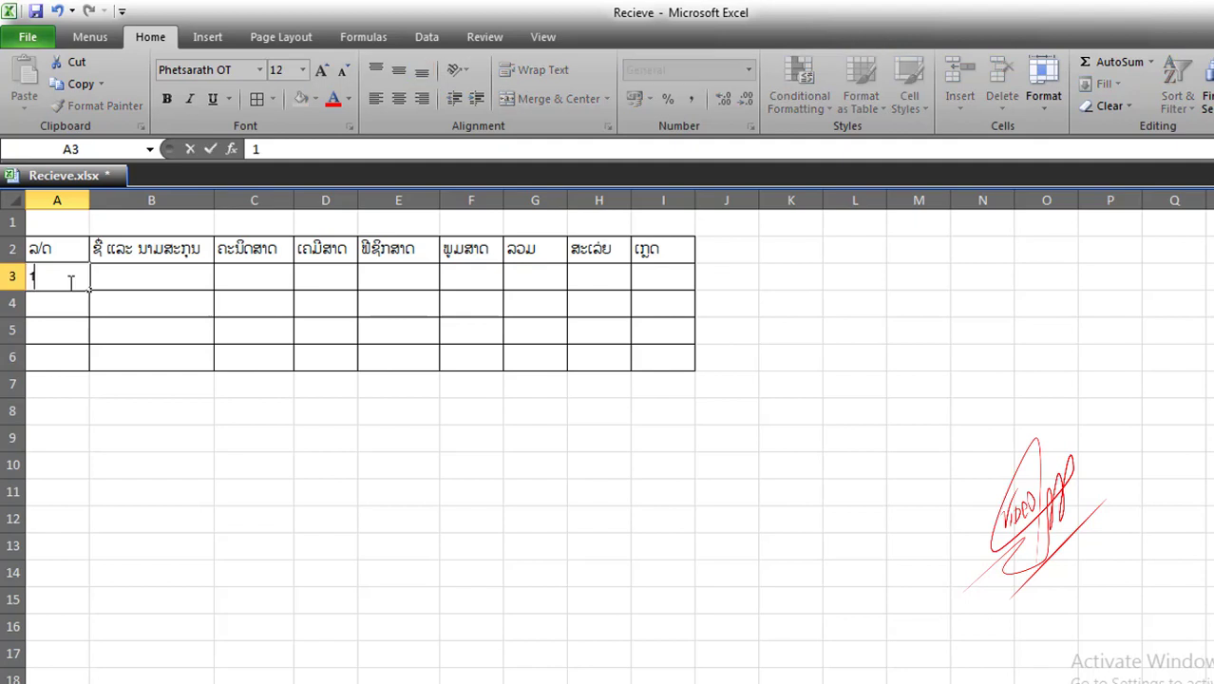
pyautogui.press('Return')
pyautogui.write('2')
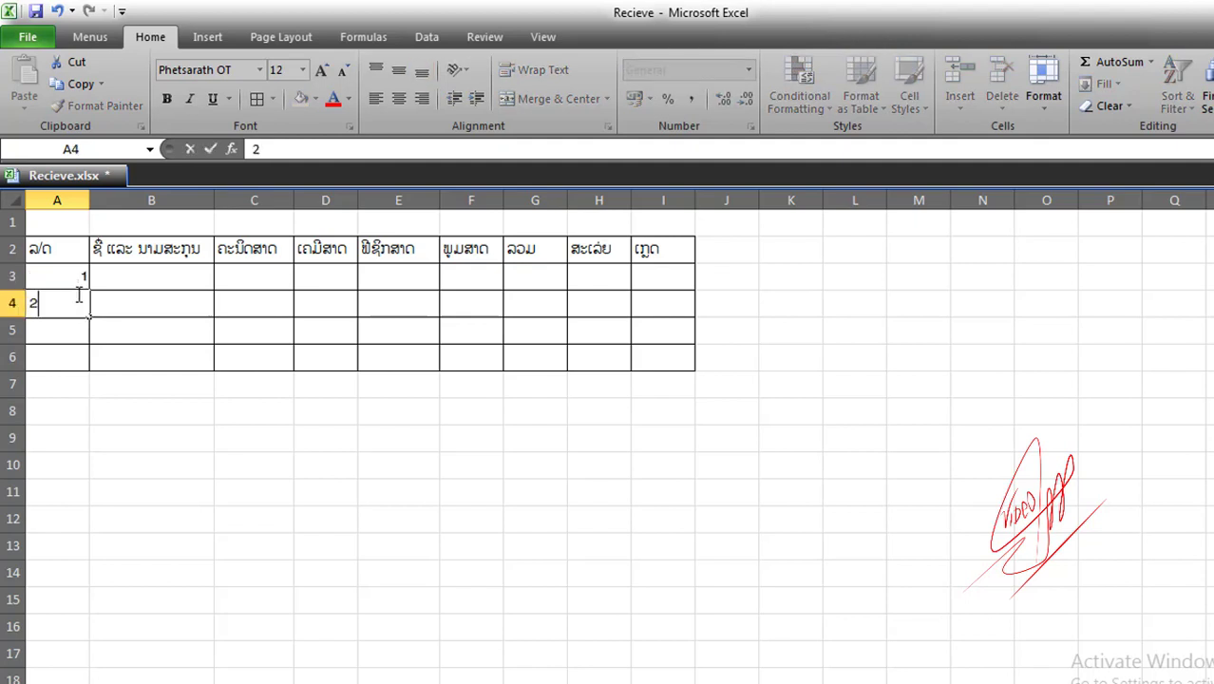
pyautogui.press('Return')
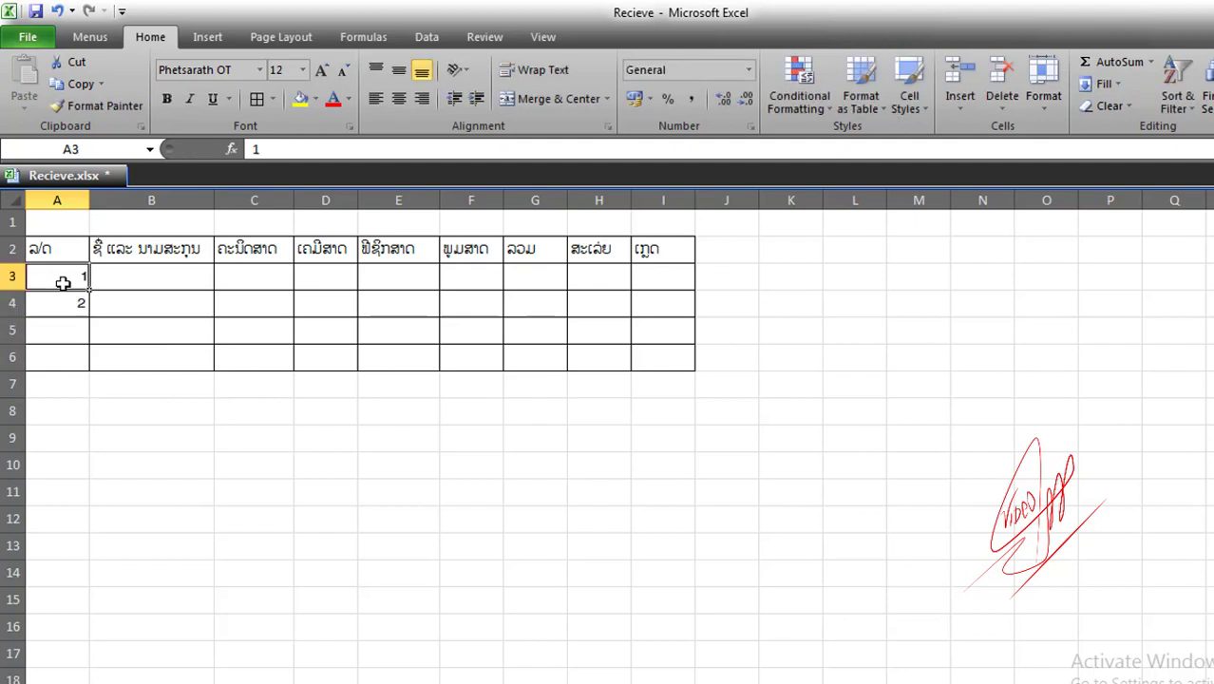
pyautogui.moveTo(59, 282); pyautogui.dragTo(59, 333)
pyautogui.moveTo(59, 282); pyautogui.dragTo(72, 304)
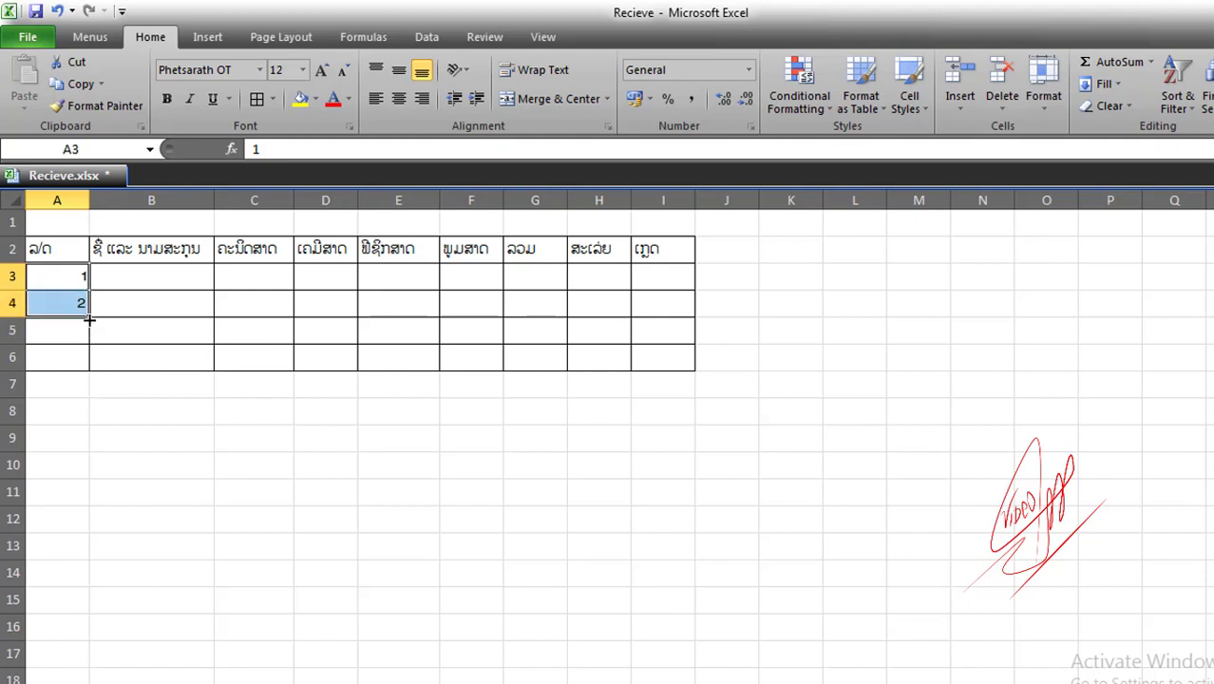
pyautogui.moveTo(89, 320); pyautogui.dragTo(90, 361)
pyautogui.click(155, 315)
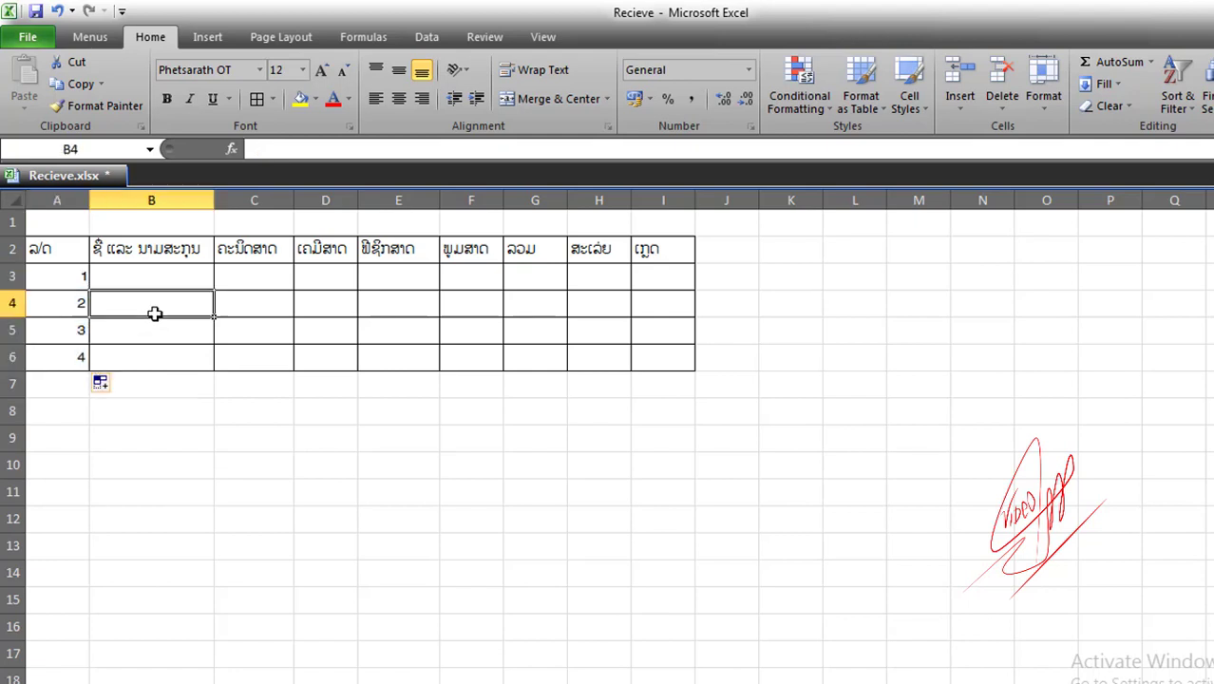
# Step: Centre columns A and B both horizontally and vertically
pyautogui.click(58, 201)
pyautogui.click(398, 99)
pyautogui.click(398, 70)
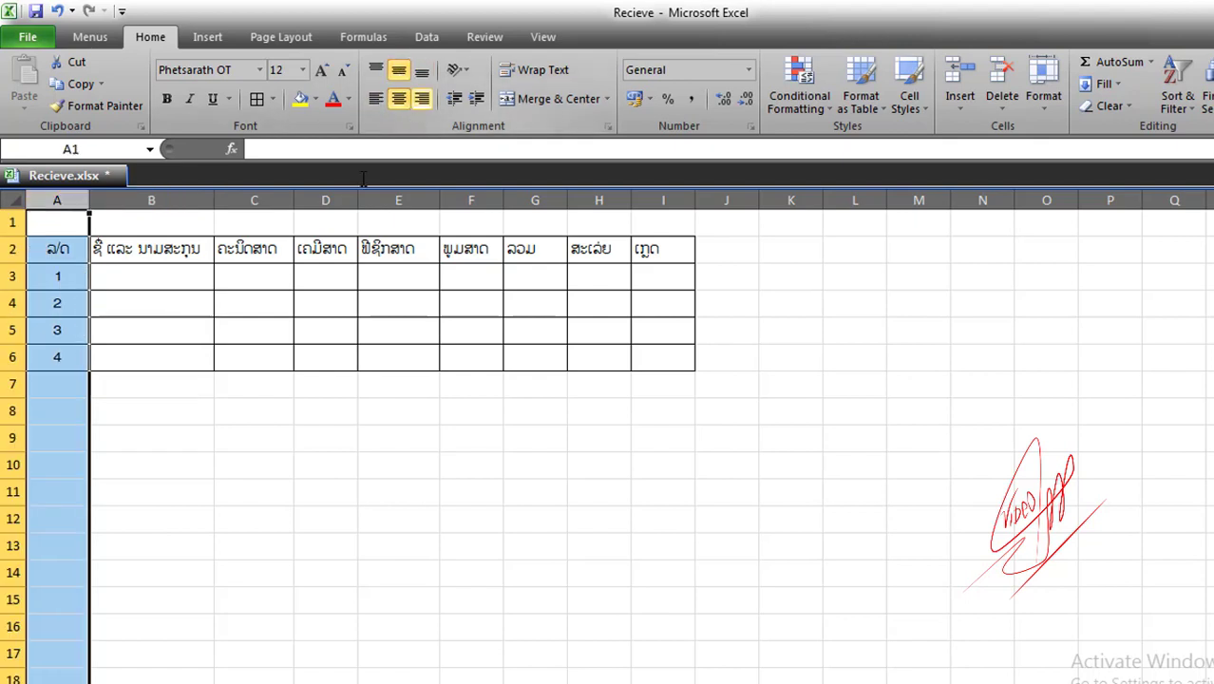
pyautogui.click(154, 309)
pyautogui.click(164, 200)
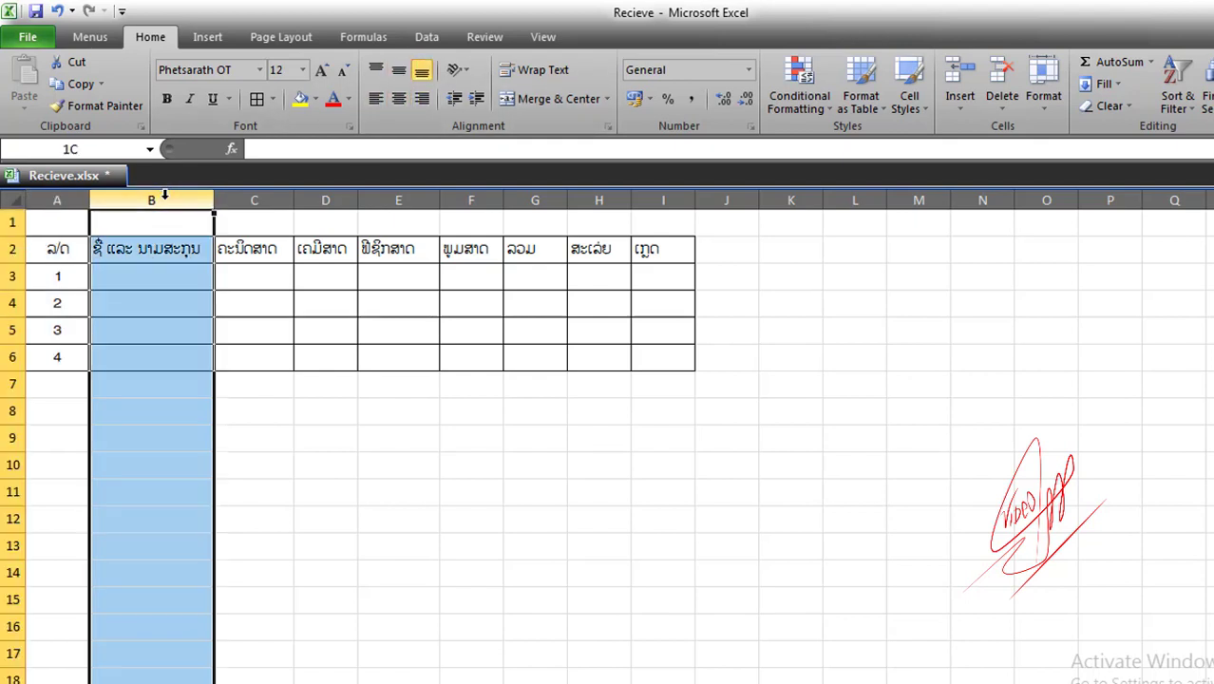
pyautogui.click(398, 99)
pyautogui.click(398, 71)
# Step: Centre the headings in columns C through I
pyautogui.click(285, 200)
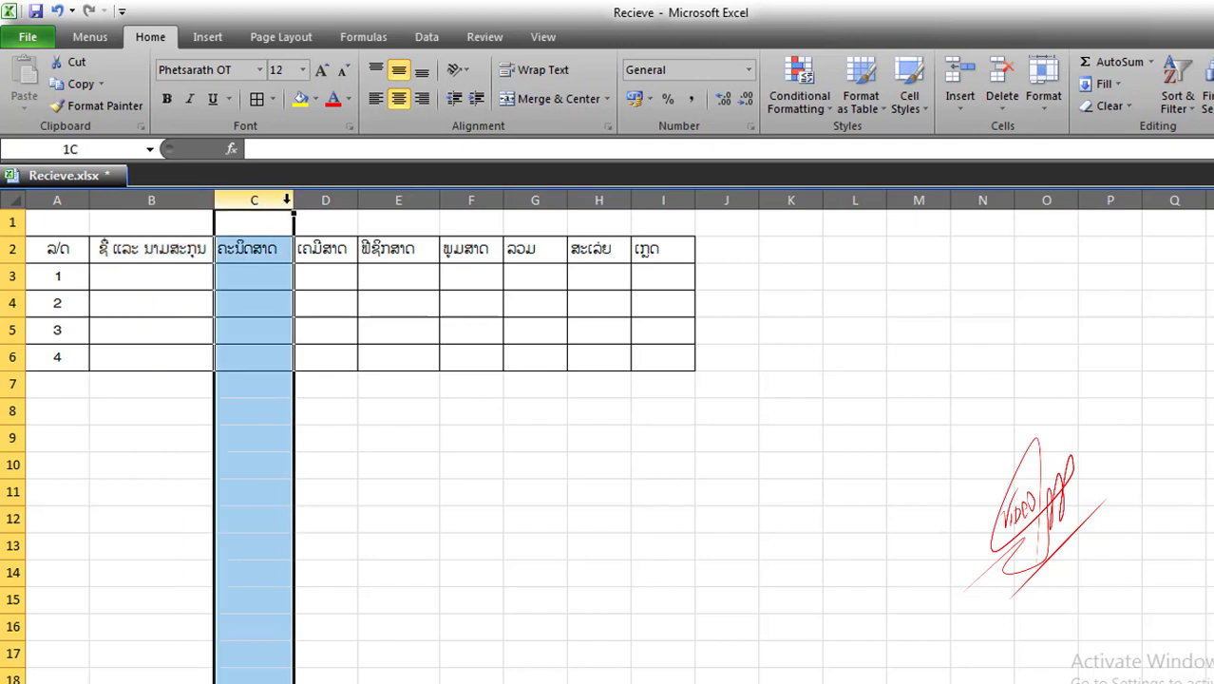
pyautogui.moveTo(286, 199); pyautogui.dragTo(663, 199)
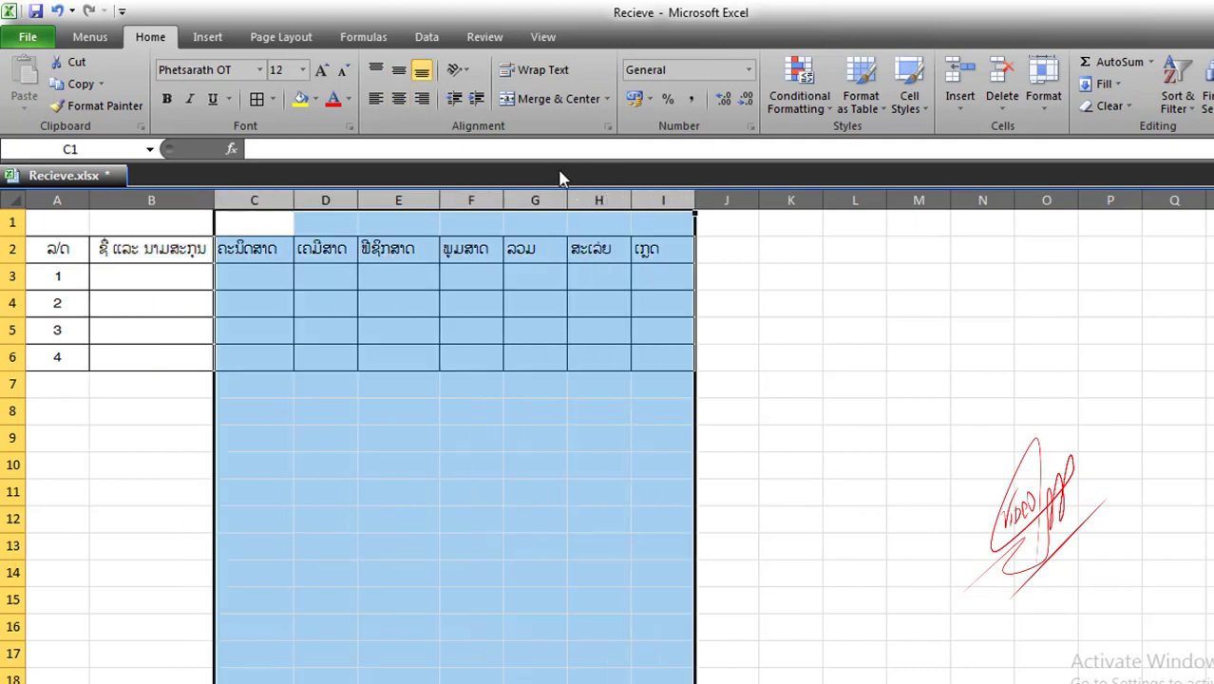
pyautogui.click(398, 99)
pyautogui.click(395, 279)
# Step: Check the centred headings across row 2, from C2 through H2
pyautogui.click(283, 305)
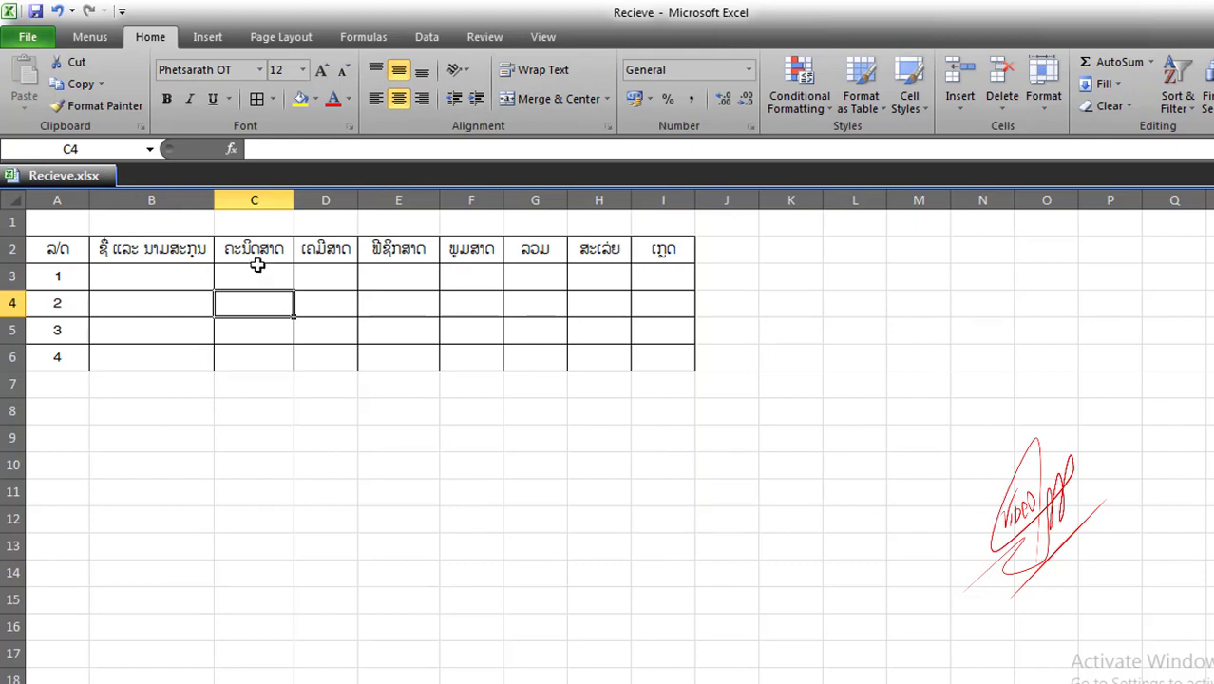
pyautogui.click(254, 275)
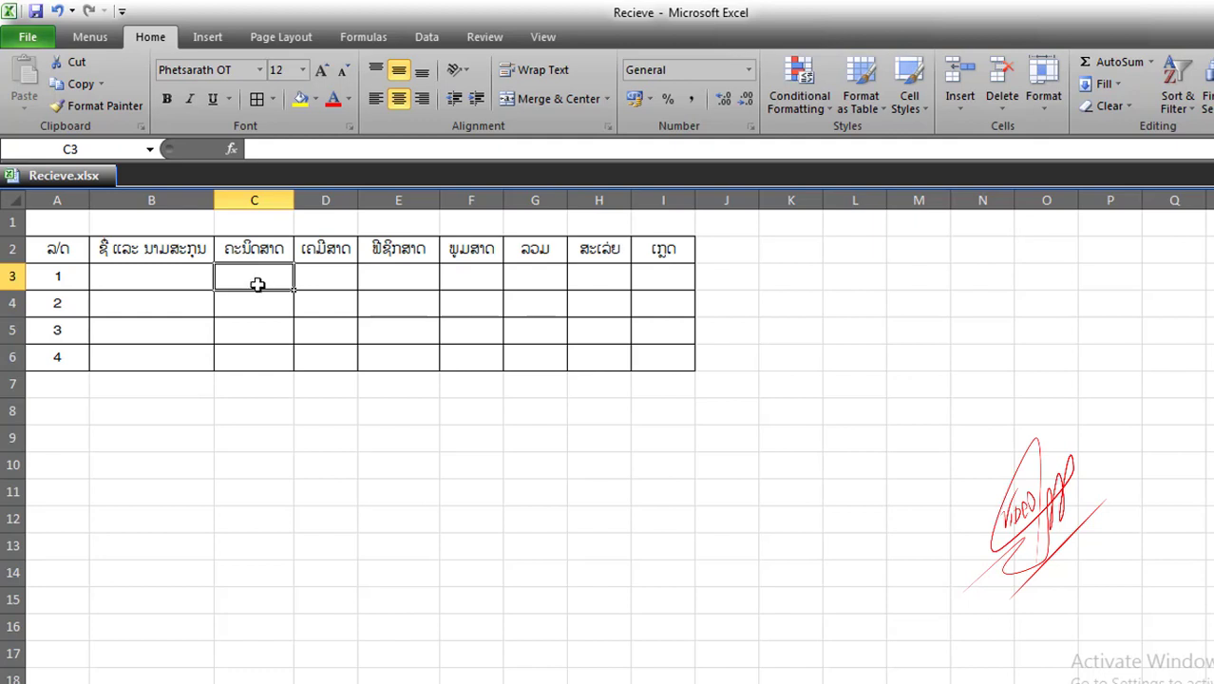
pyautogui.click(240, 253)
pyautogui.click(378, 249)
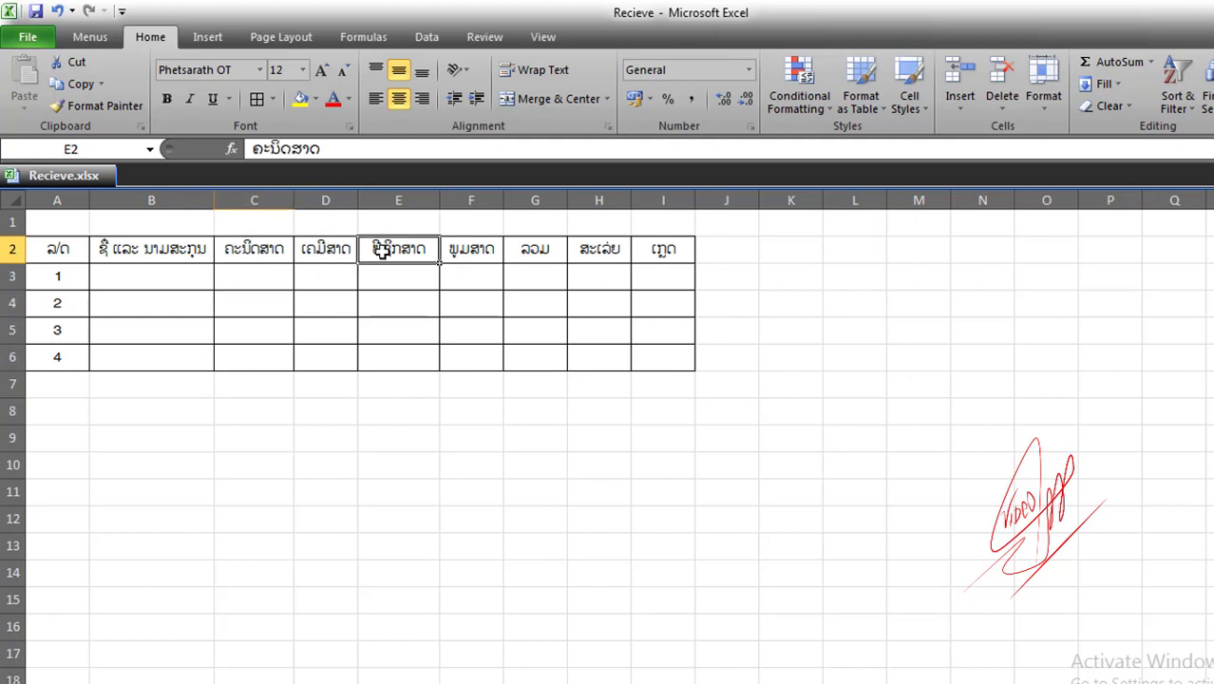
pyautogui.click(241, 249)
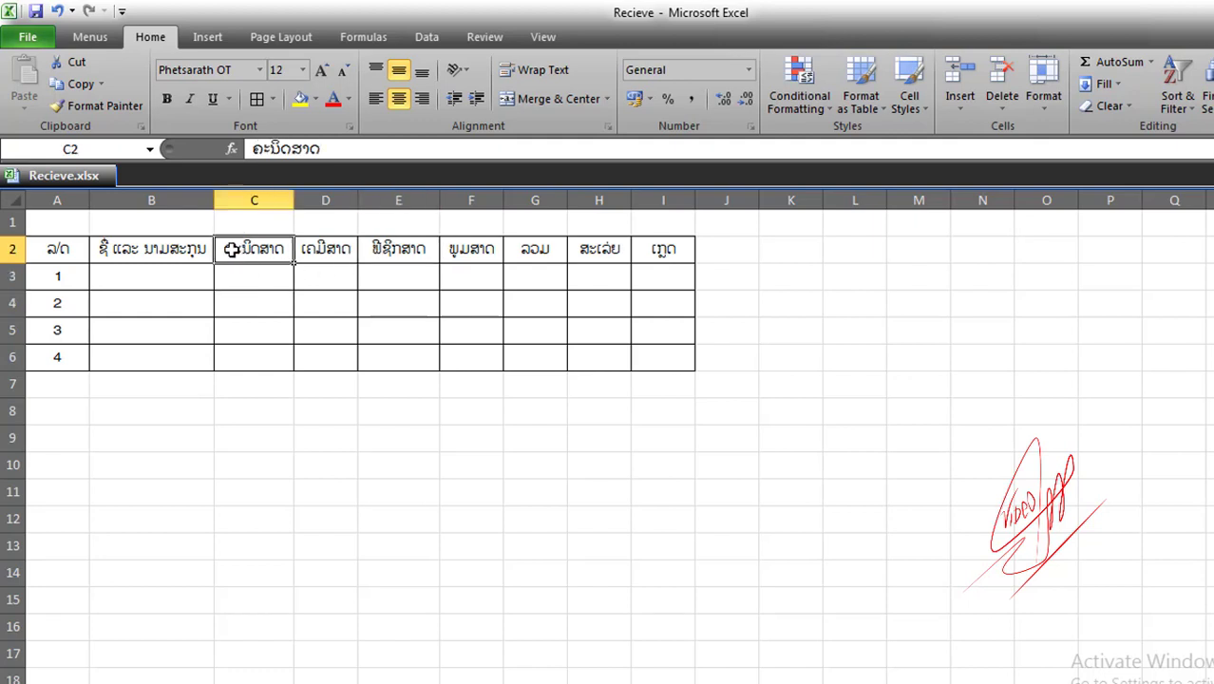
pyautogui.click(428, 248)
pyautogui.click(466, 249)
pyautogui.click(515, 249)
pyautogui.click(596, 259)
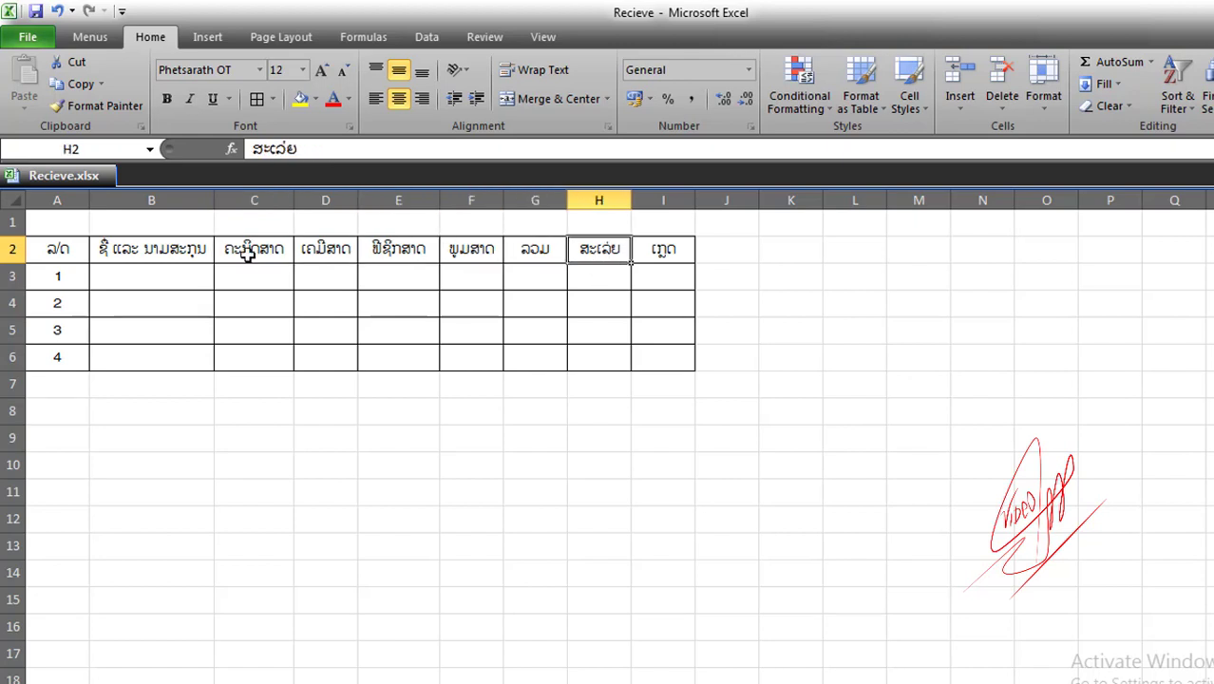
# Step: Slant heading C2 to a 45-degree orientation in Format Cells Alignment
pyautogui.click(243, 251)
pyautogui.rightClick(248, 257)
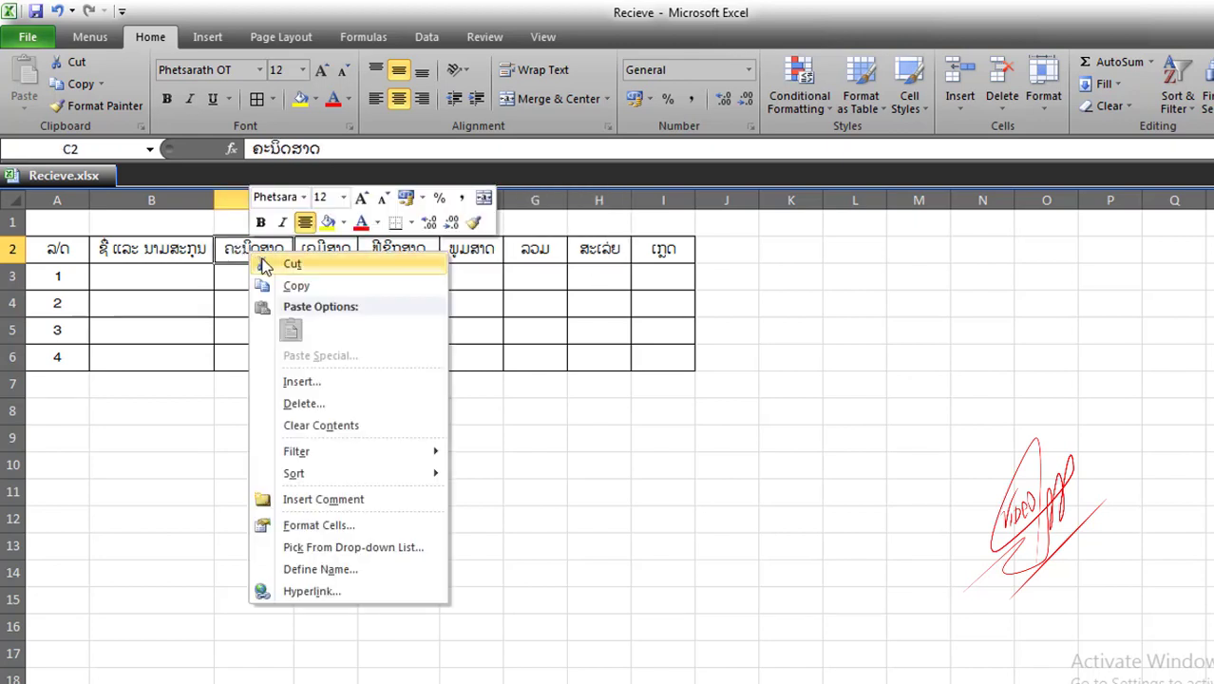
pyautogui.click(334, 537)
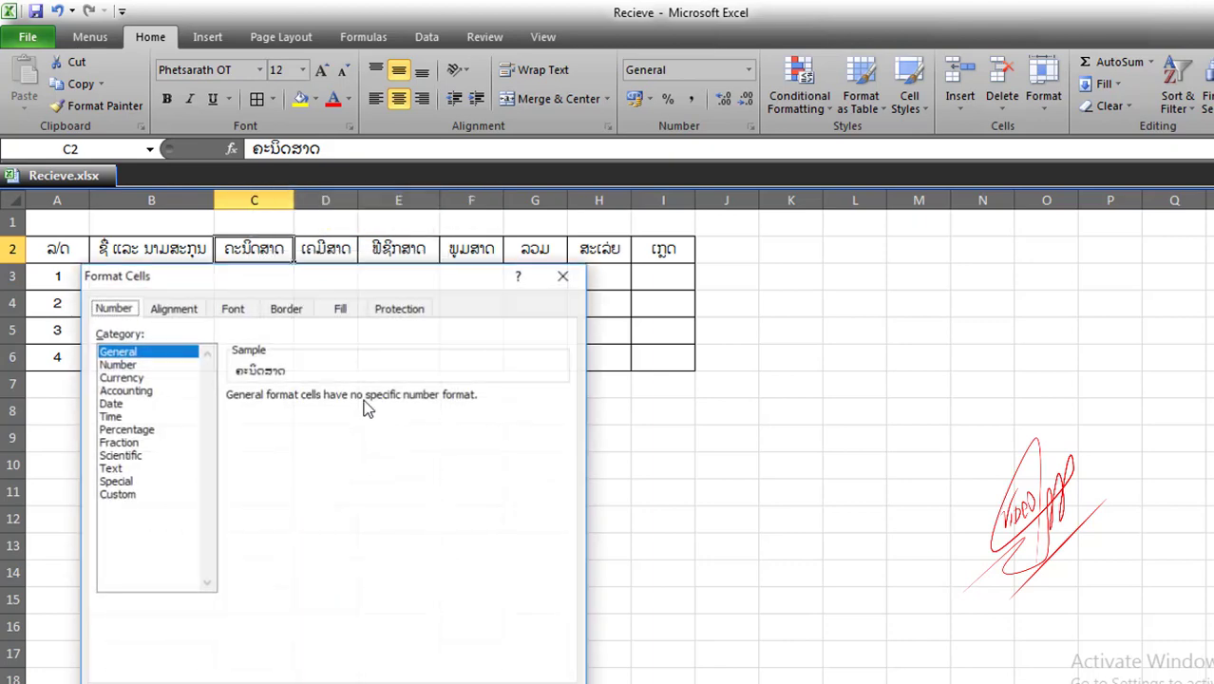
pyautogui.click(337, 312)
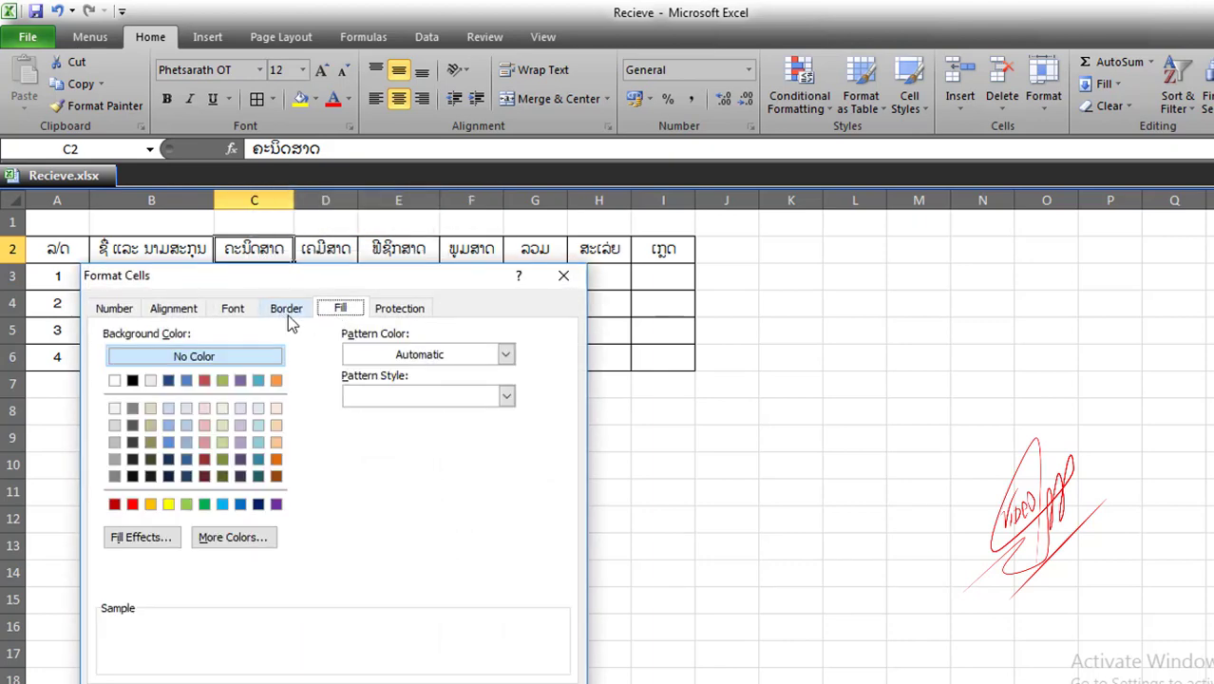
pyautogui.click(180, 316)
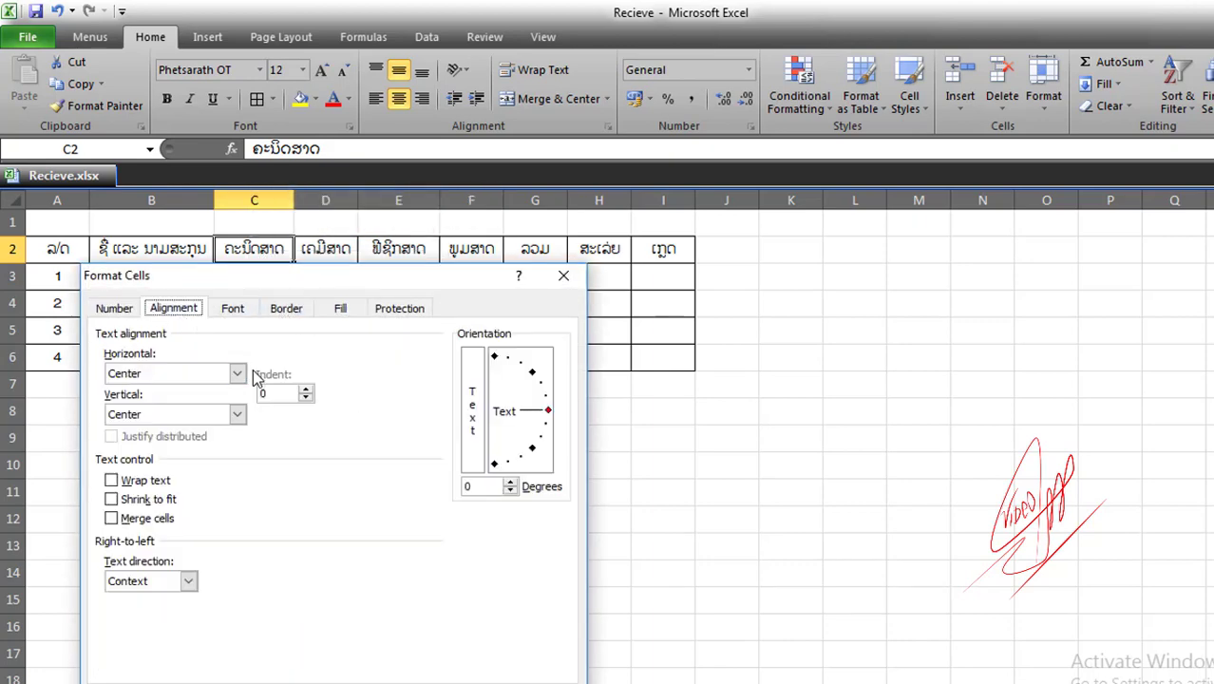
pyautogui.click(531, 373)
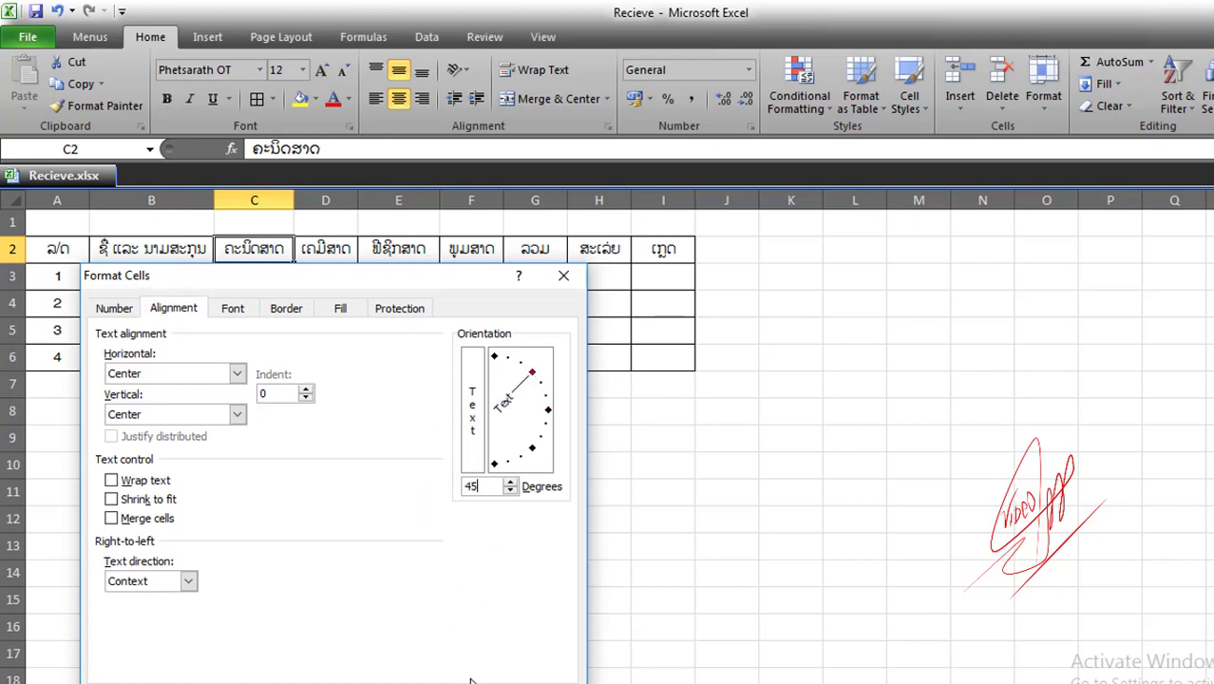
pyautogui.press('Return')
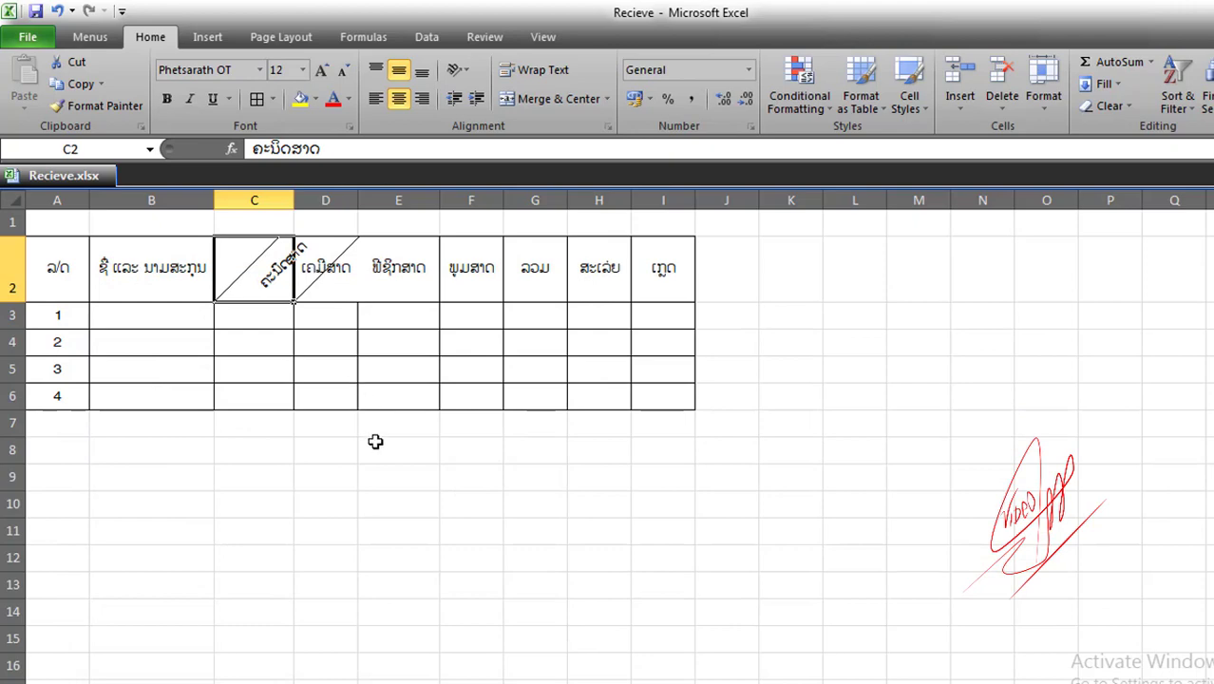
pyautogui.click(374, 440)
# Step: Slant headings E2 through I2 to 45 degrees as well
pyautogui.click(387, 276)
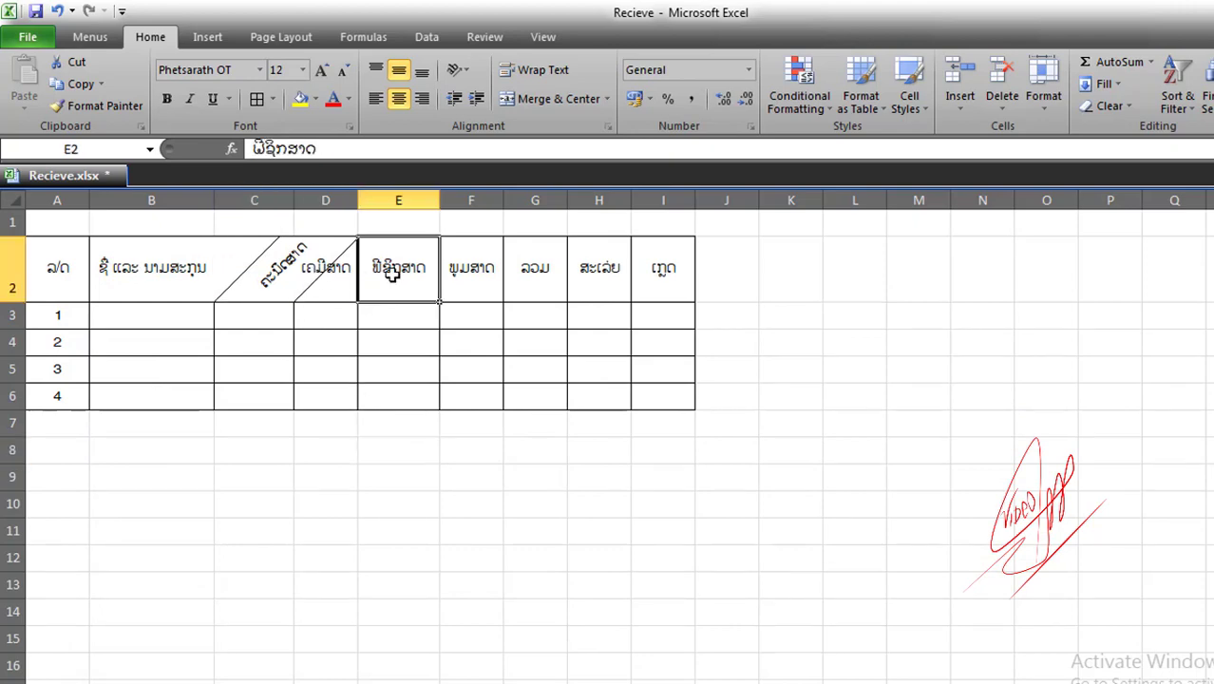
pyautogui.moveTo(410, 260); pyautogui.dragTo(649, 272)
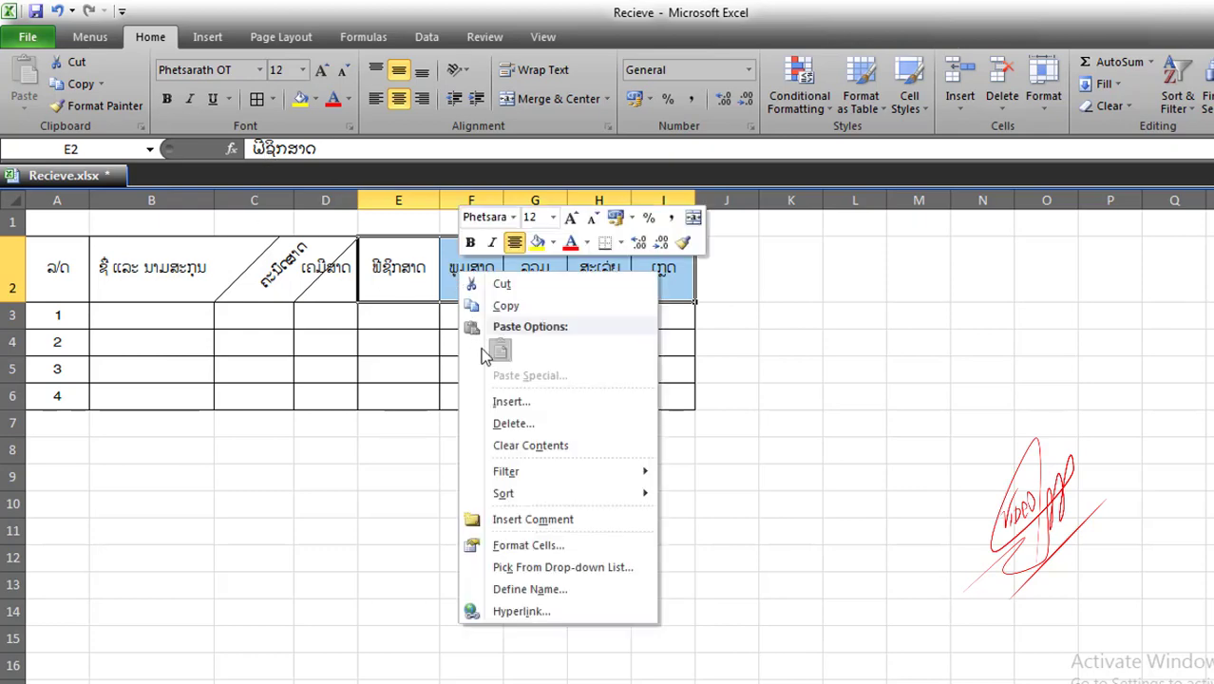
pyautogui.rightClick(454, 275)
pyautogui.click(525, 551)
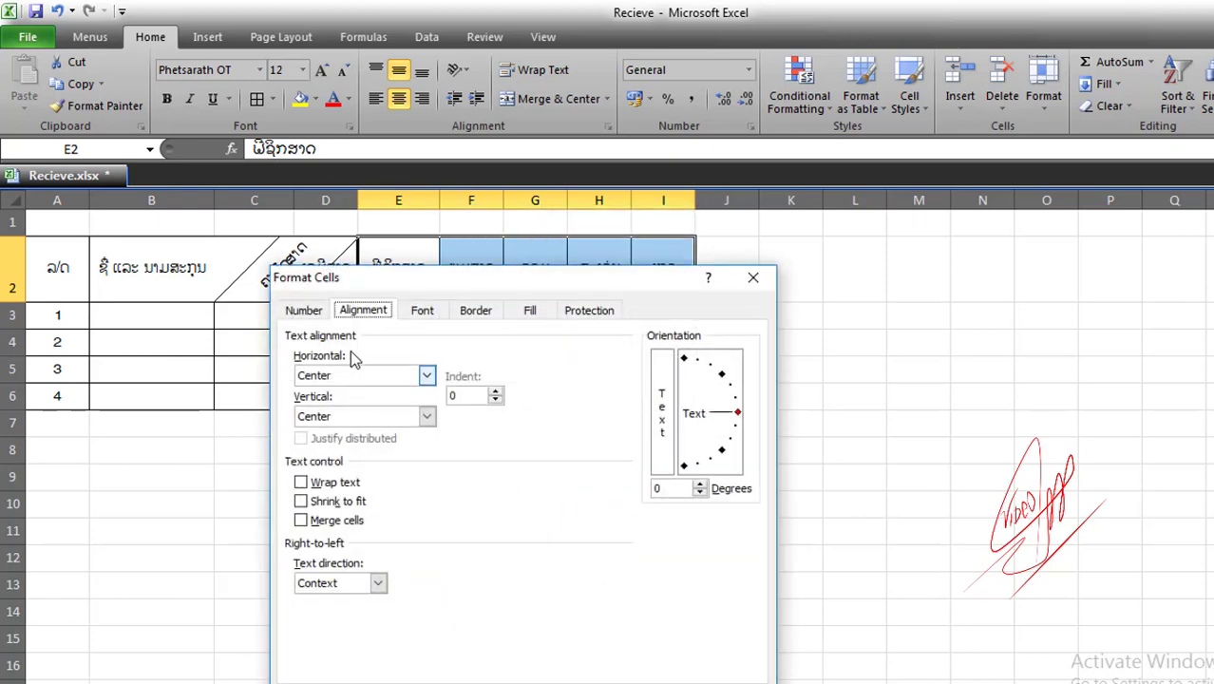
pyautogui.moveTo(738, 414); pyautogui.dragTo(722, 376)
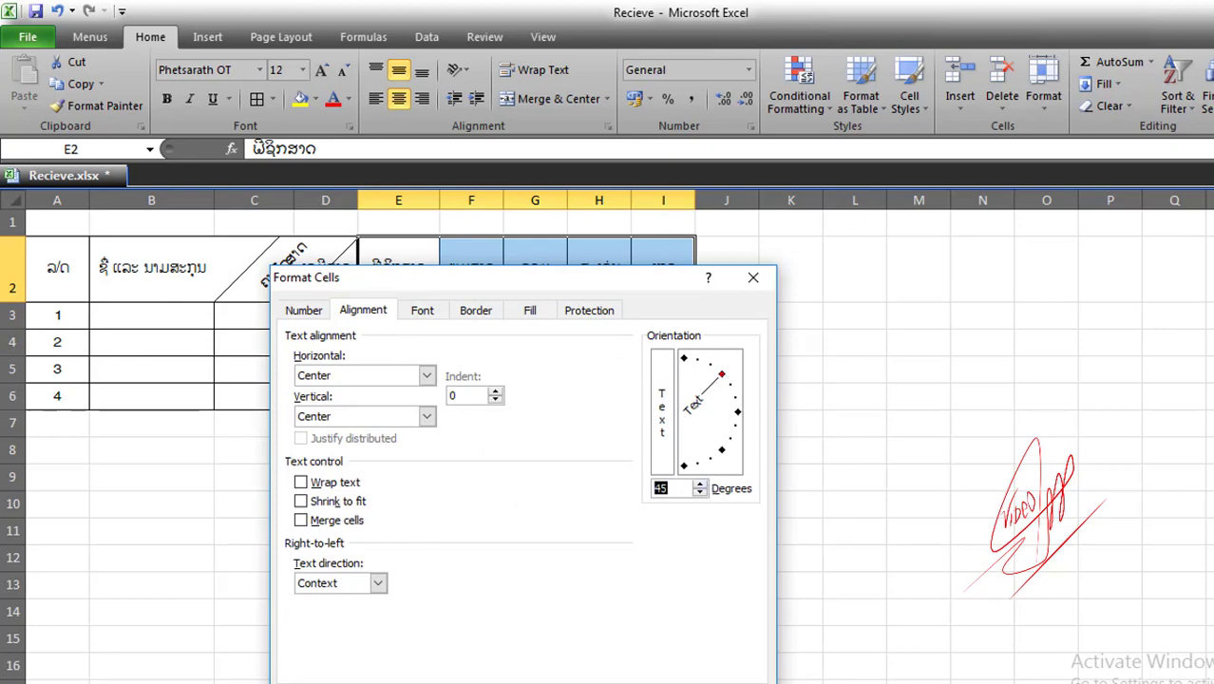
pyautogui.press('Return')
pyautogui.click(525, 529)
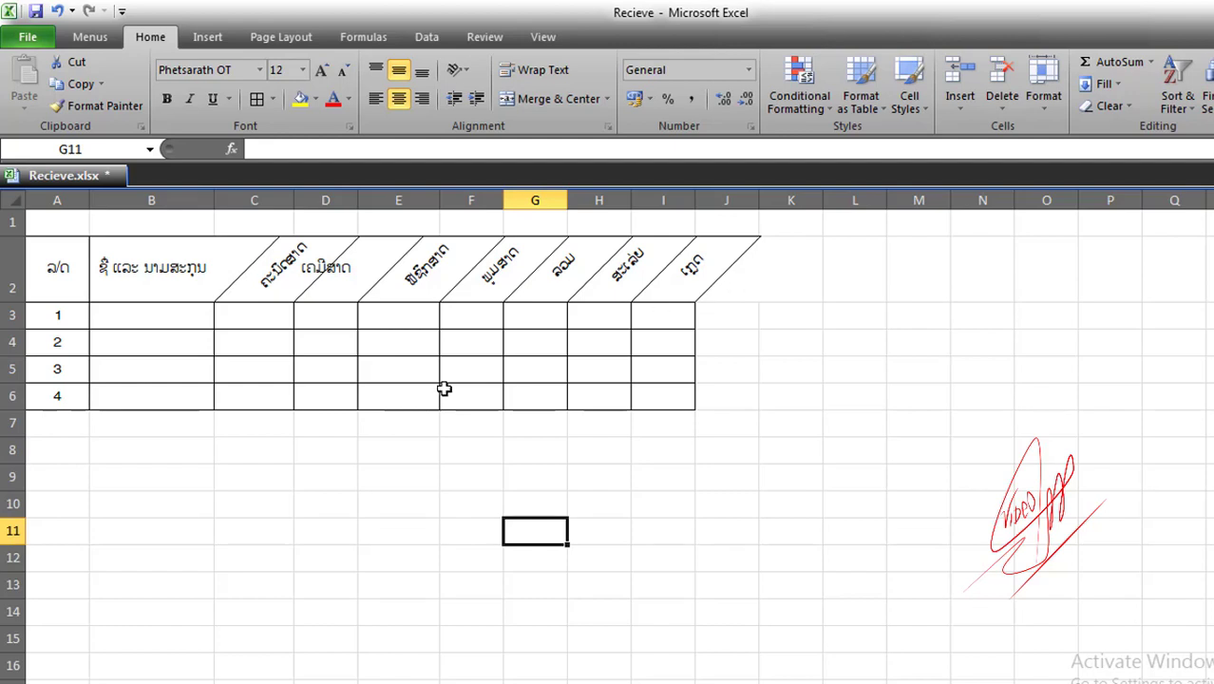
# Step: Select header cells A2 to C2, then cell E3
pyautogui.moveTo(82, 268); pyautogui.dragTo(181, 269)
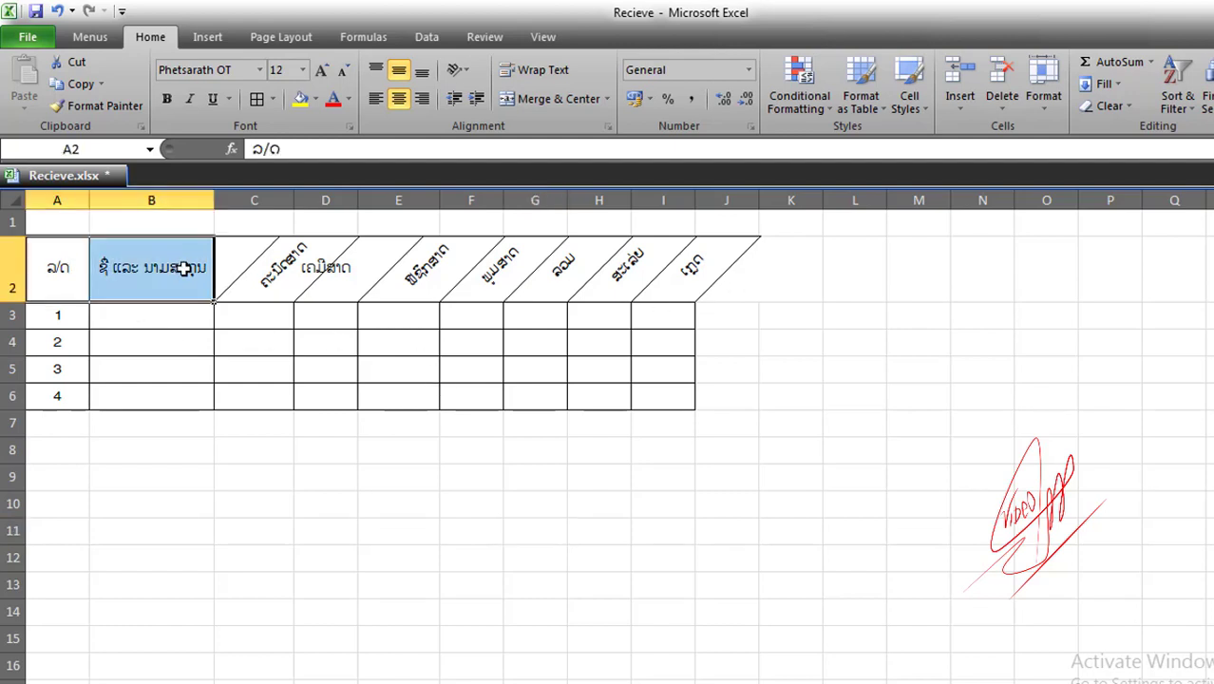
pyautogui.click(122, 268)
pyautogui.moveTo(59, 259); pyautogui.dragTo(225, 266)
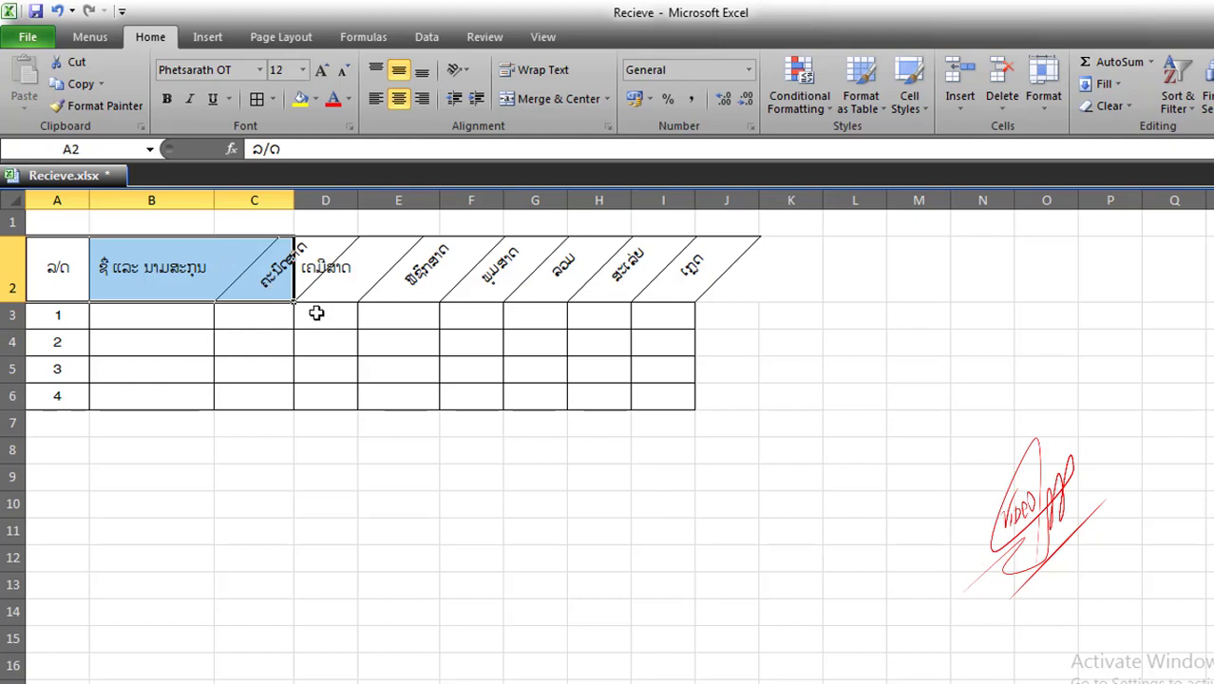
pyautogui.click(406, 319)
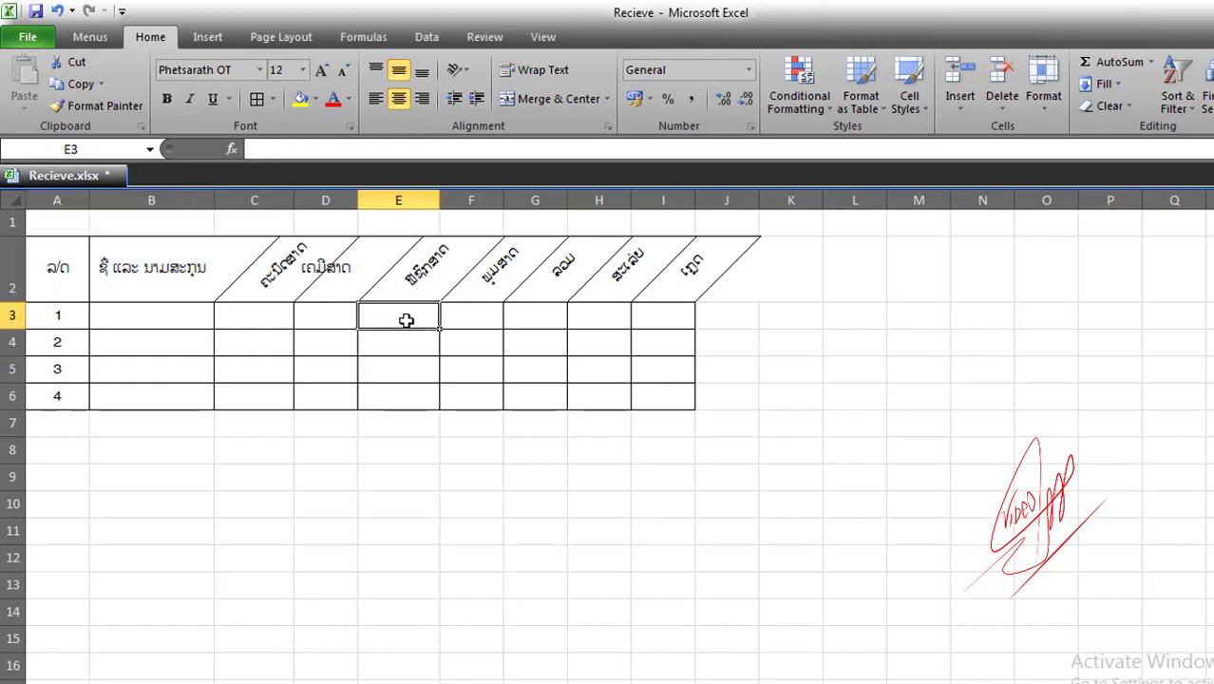
# Step: Undo the 45-degree slant on the header row
pyautogui.click(327, 275)
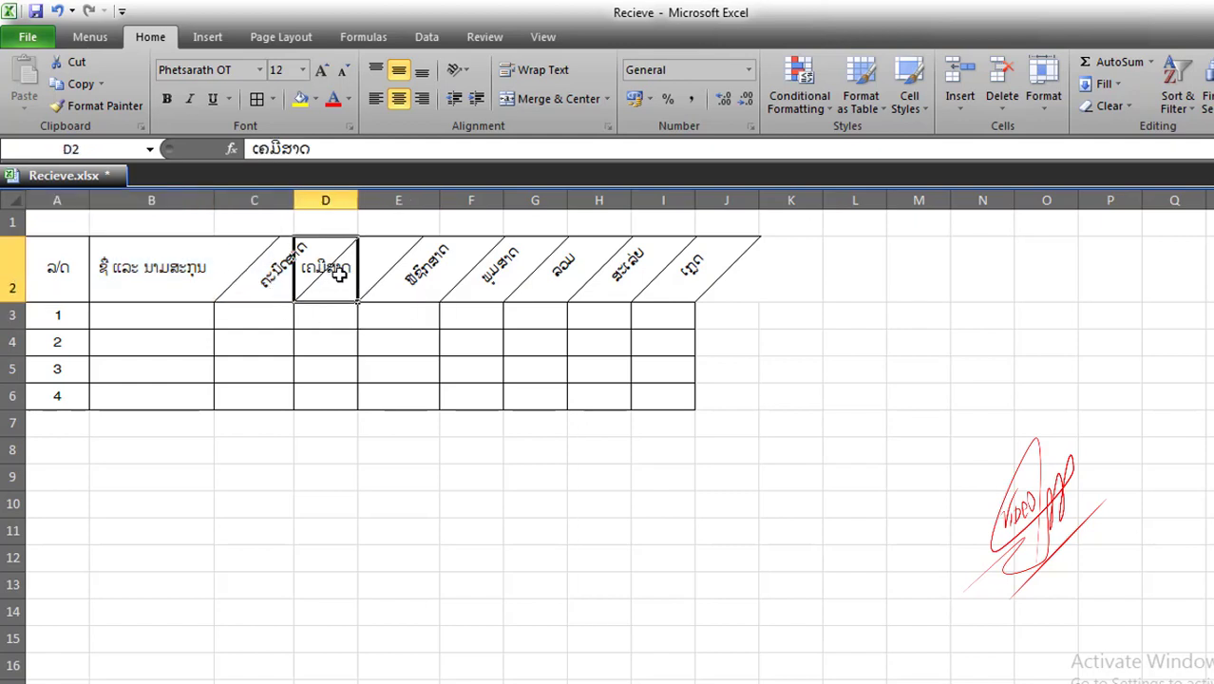
pyautogui.hotkey('ctrl', 'z')
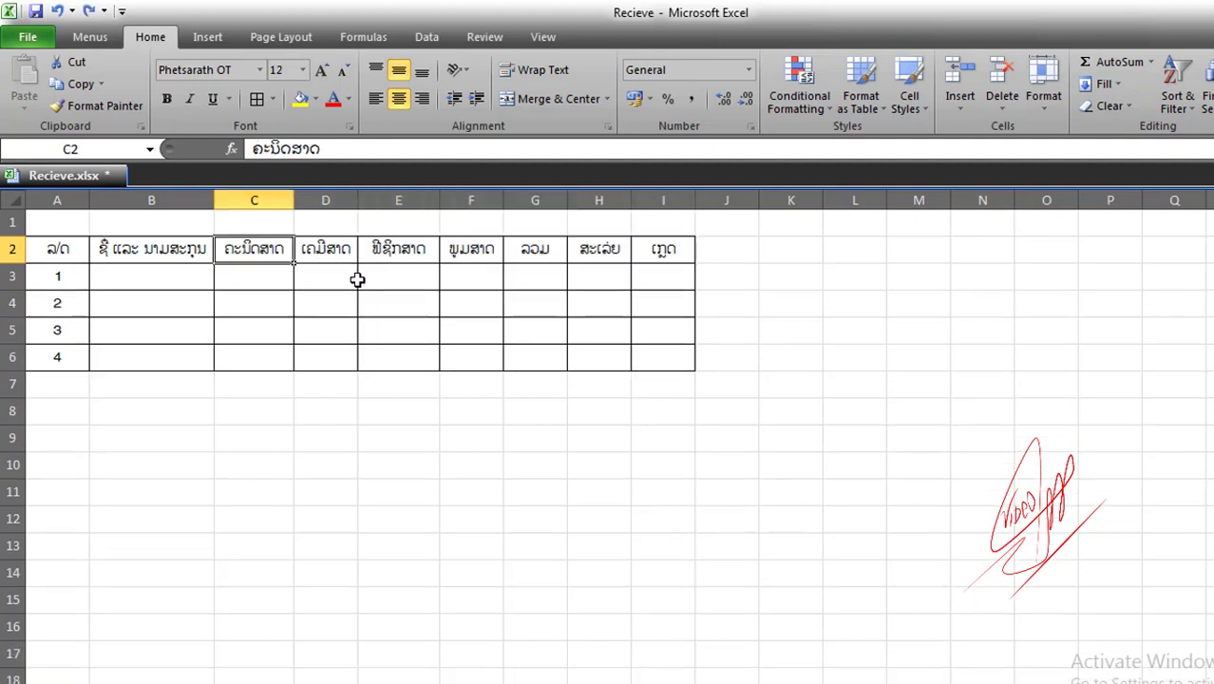
pyautogui.click(351, 278)
# Step: Preview 45° and 90° orientations for headers C2:I2, then close Format Cells without applying
pyautogui.click(268, 251)
pyautogui.moveTo(242, 251); pyautogui.dragTo(655, 251)
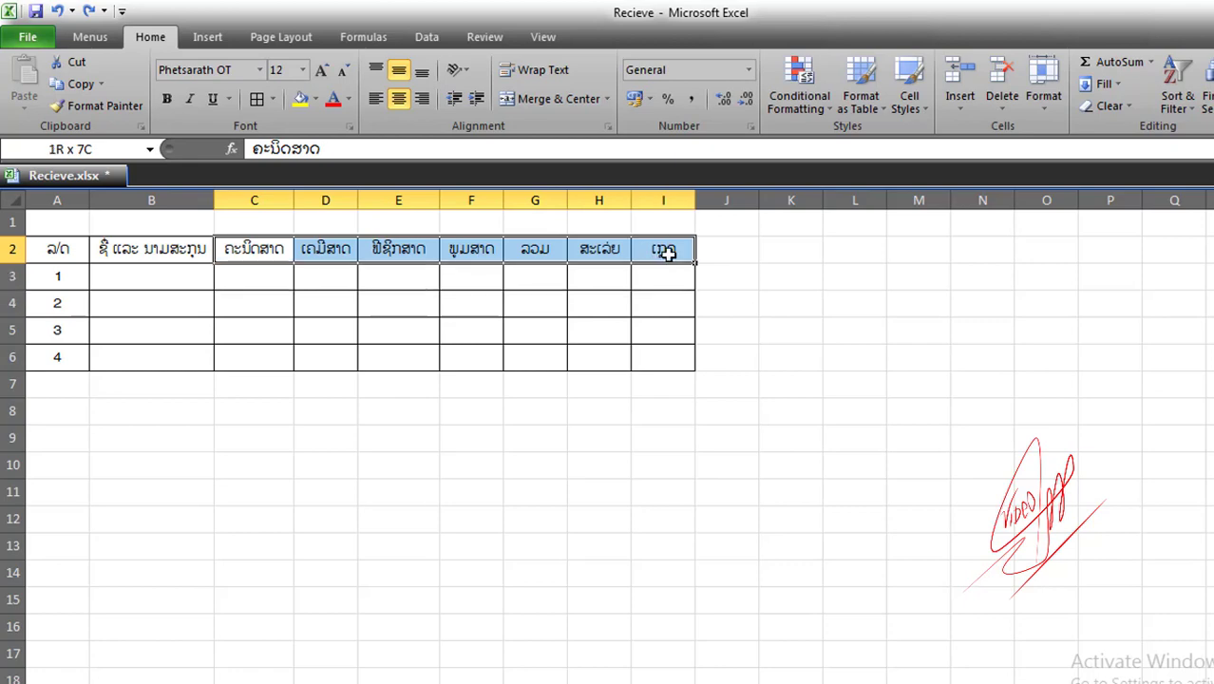
pyautogui.rightClick(337, 253)
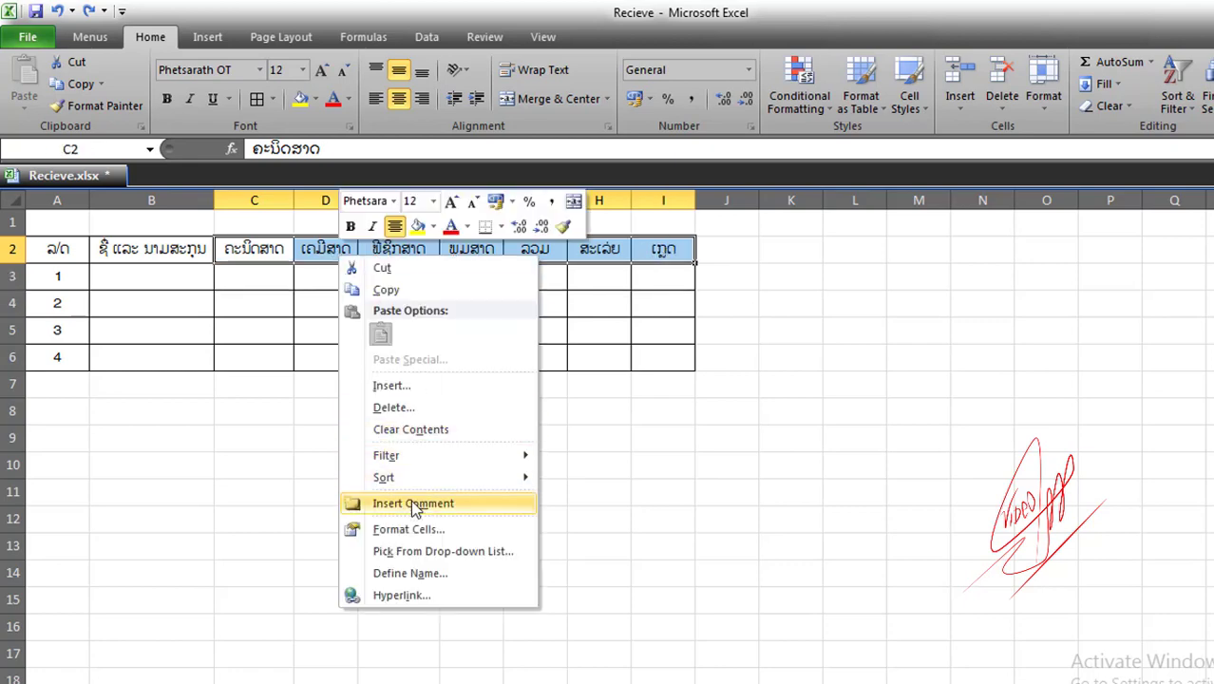
pyautogui.click(422, 529)
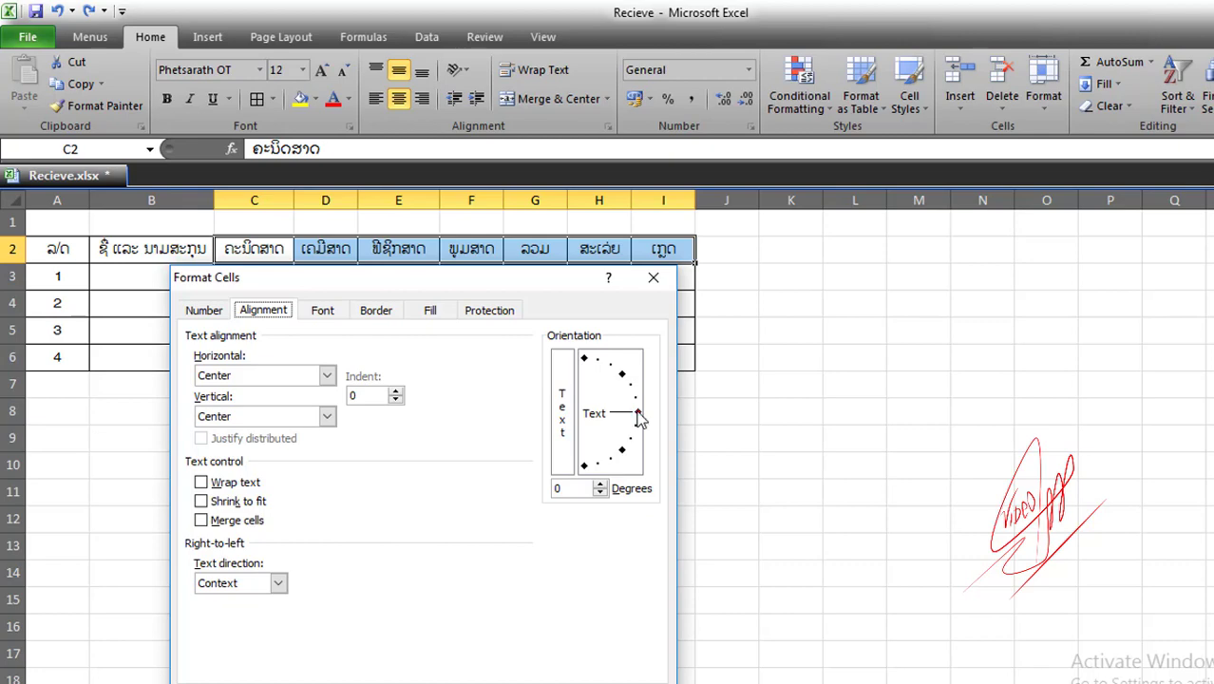
pyautogui.moveTo(638, 414); pyautogui.dragTo(623, 377)
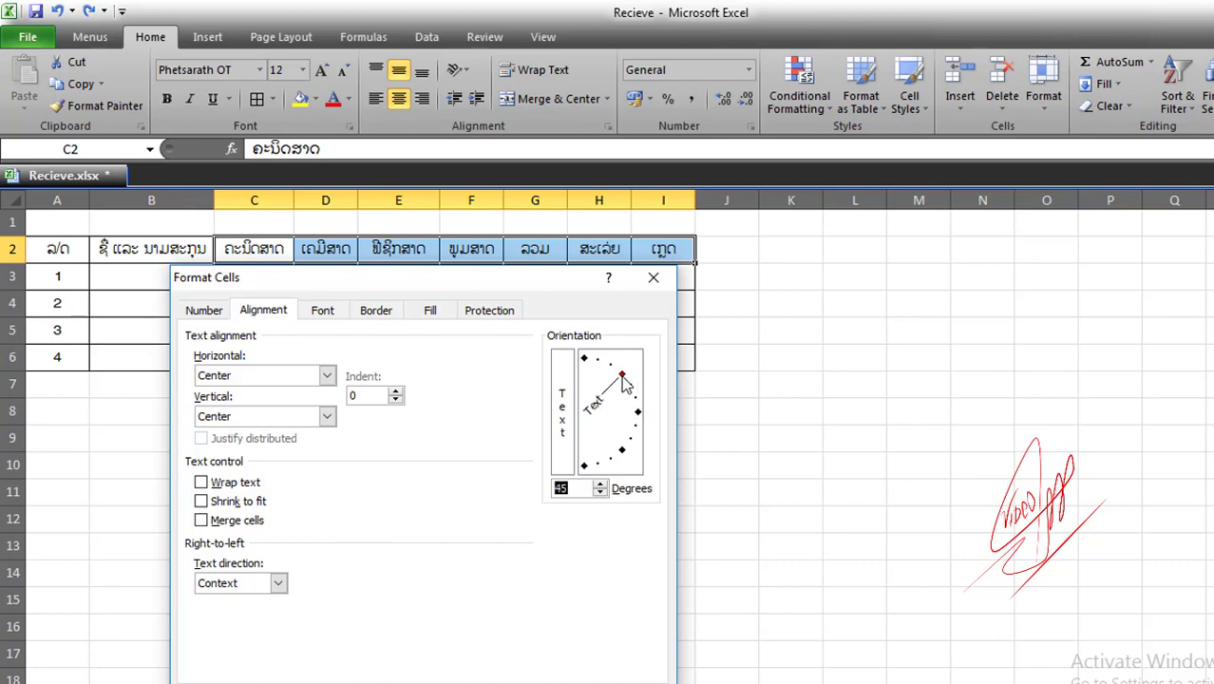
pyautogui.moveTo(611, 375); pyautogui.dragTo(568, 367)
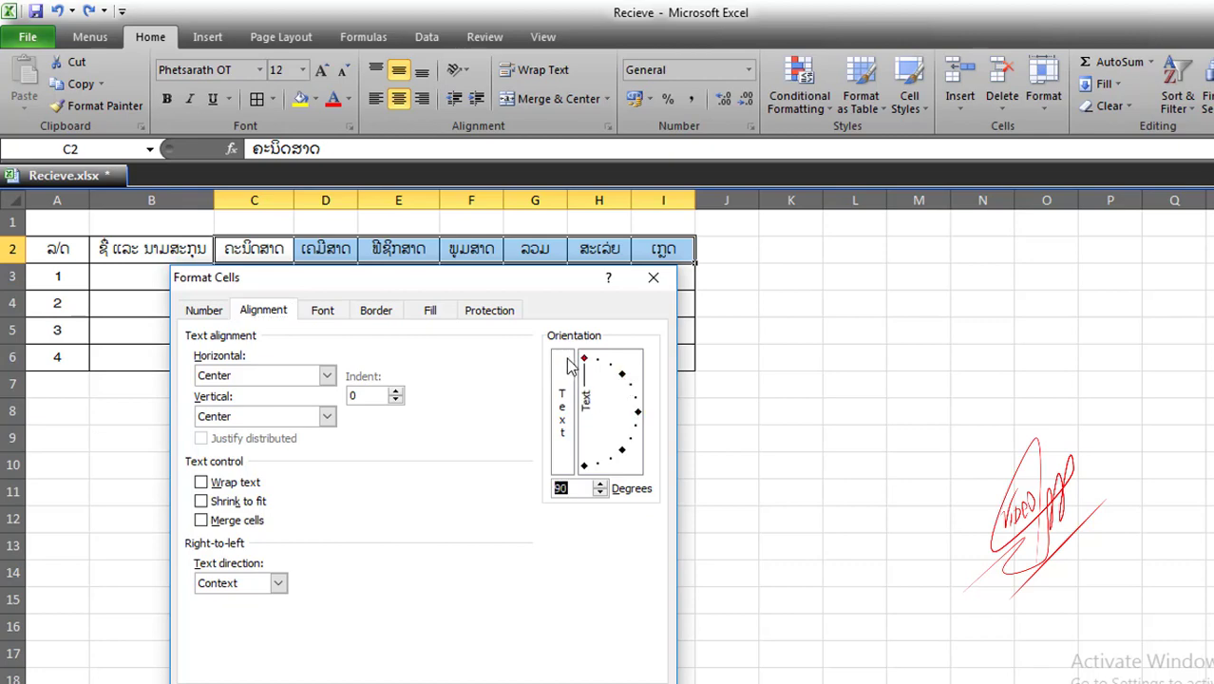
pyautogui.click(653, 278)
pyautogui.click(418, 435)
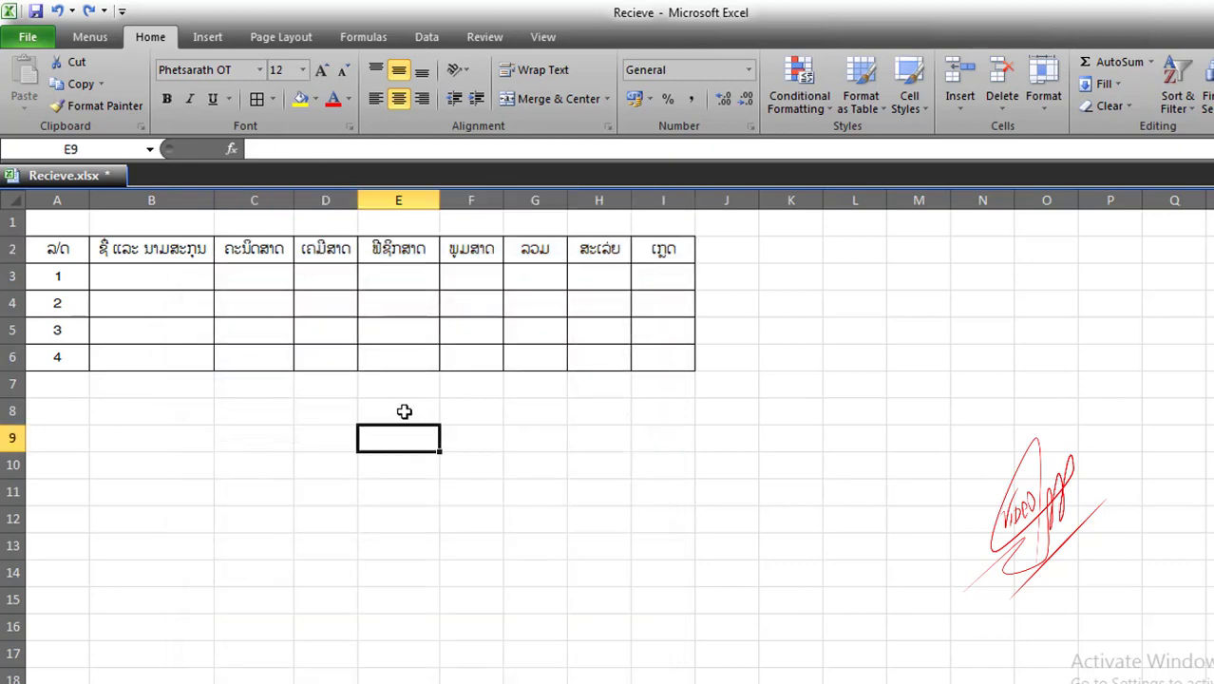
# Step: Narrow column A and enter 'Mr. A' in B3
pyautogui.moveTo(90, 201)
pyautogui.mouseDown()
pyautogui.moveTo(42, 207)
pyautogui.moveTo(58, 202)
pyautogui.mouseUp()
pyautogui.click(108, 279)
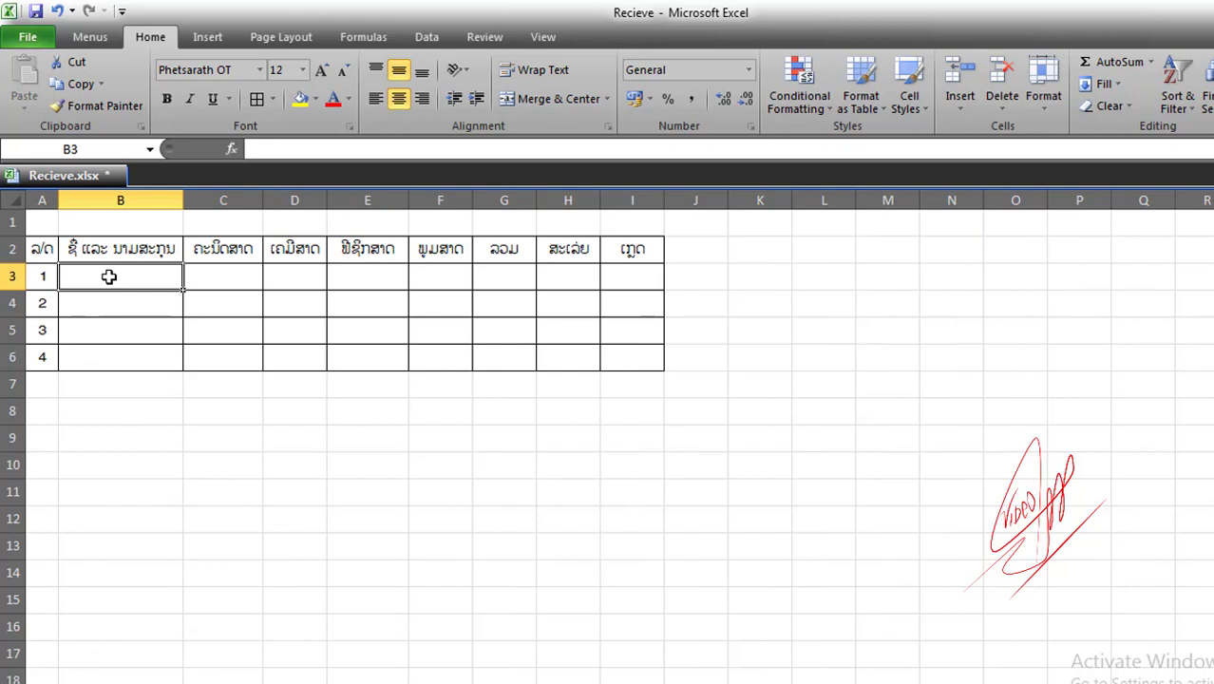
pyautogui.write('M')
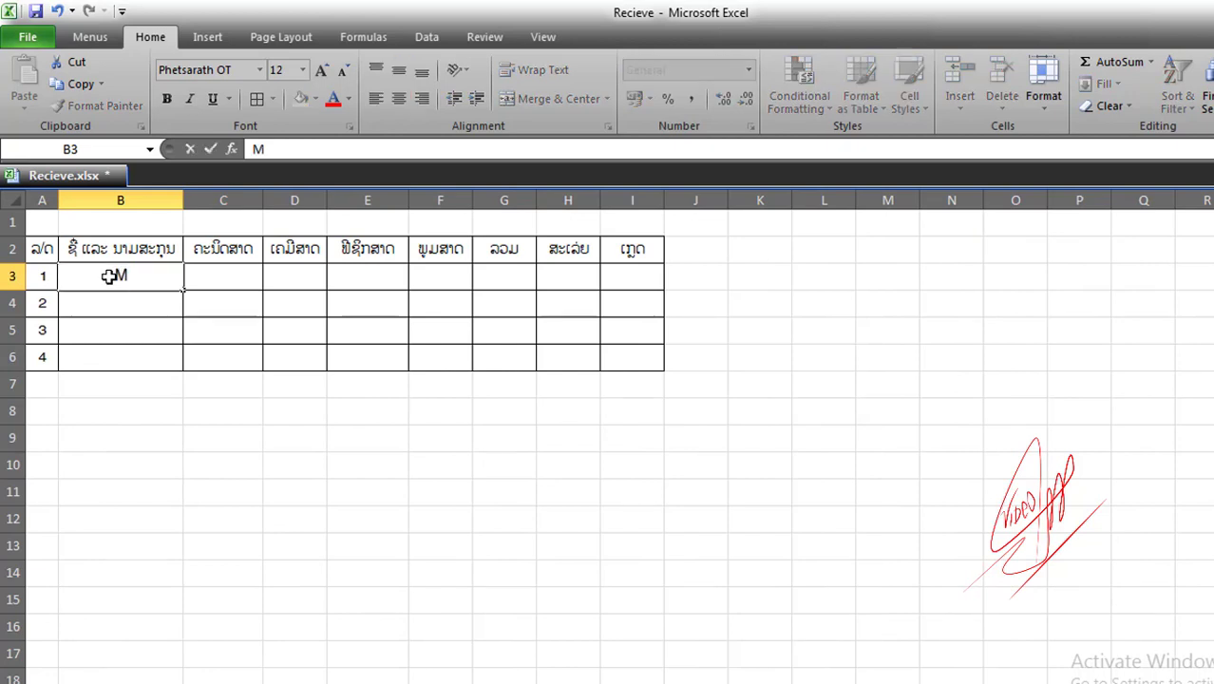
pyautogui.write('r')
pyautogui.write('.')
pyautogui.write(' A')
pyautogui.press('Return')
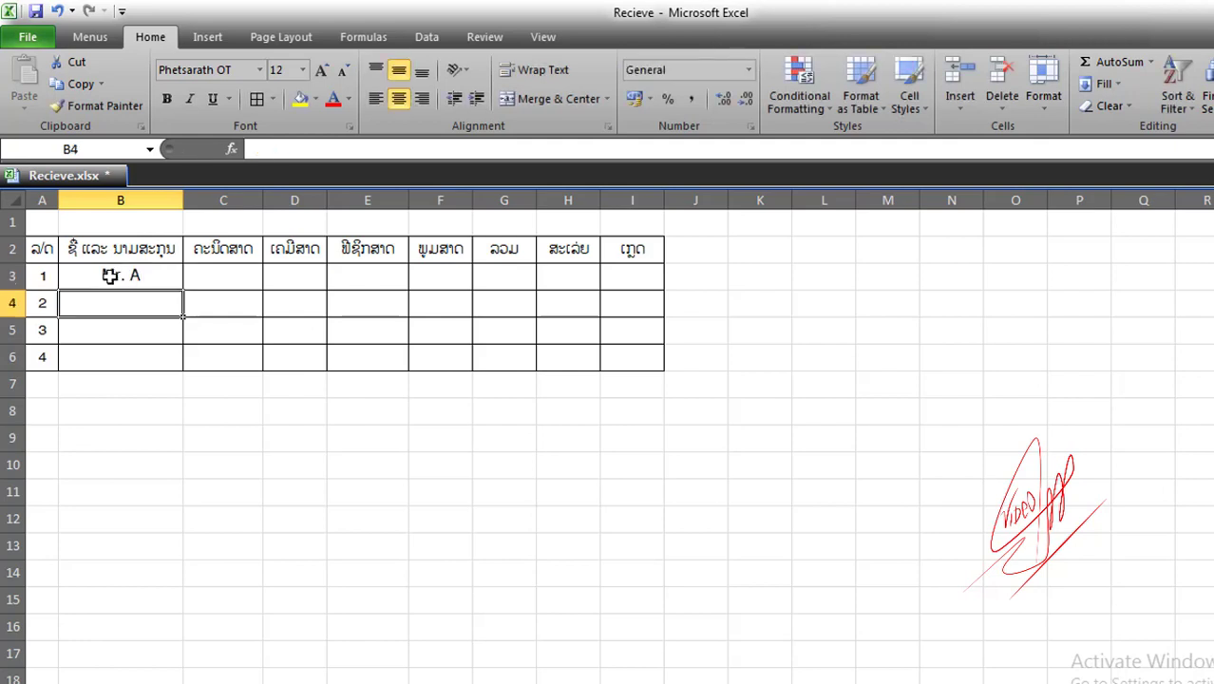
# Step: Enter 'Mr. B', 'Mr. C' and 'Mr. D' in B4 to B6
pyautogui.write('M')
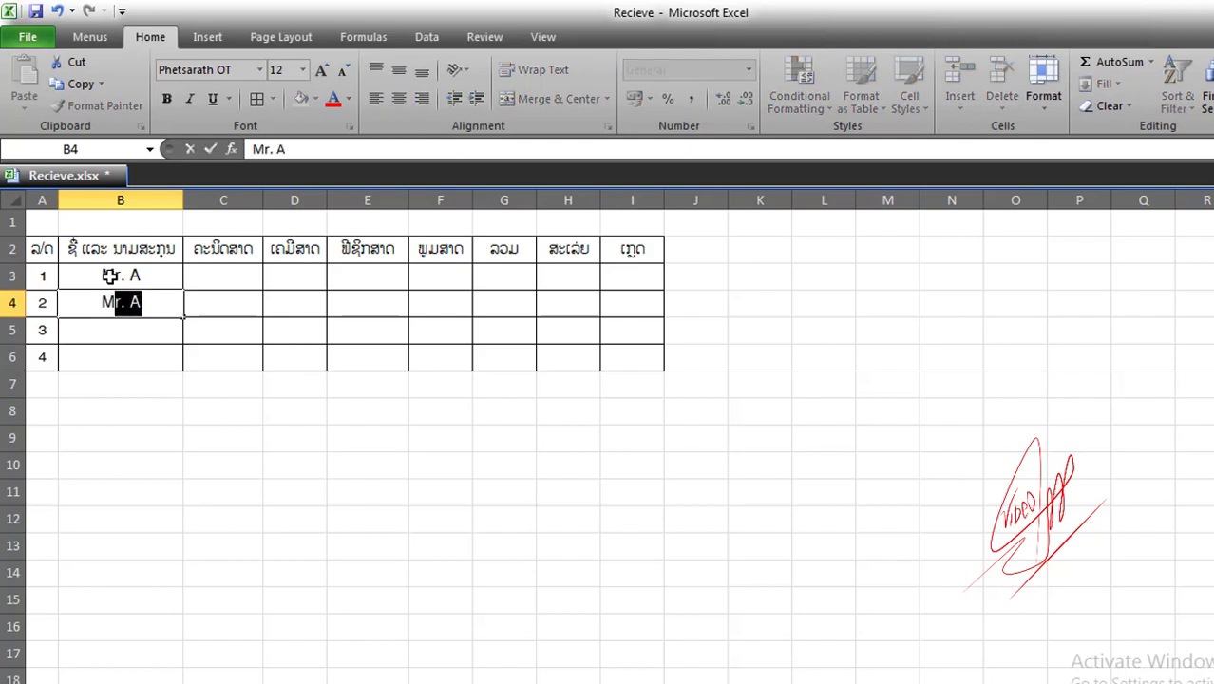
pyautogui.write('r. ')
pyautogui.write('b')
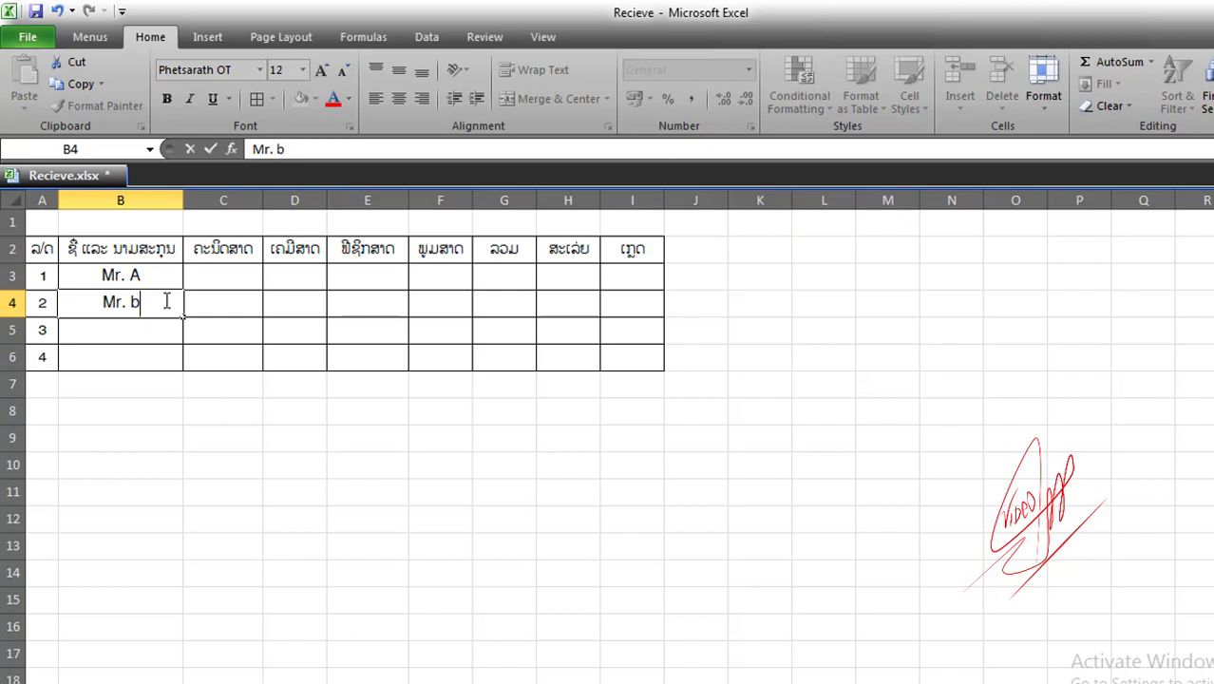
pyautogui.press('BackSpace')
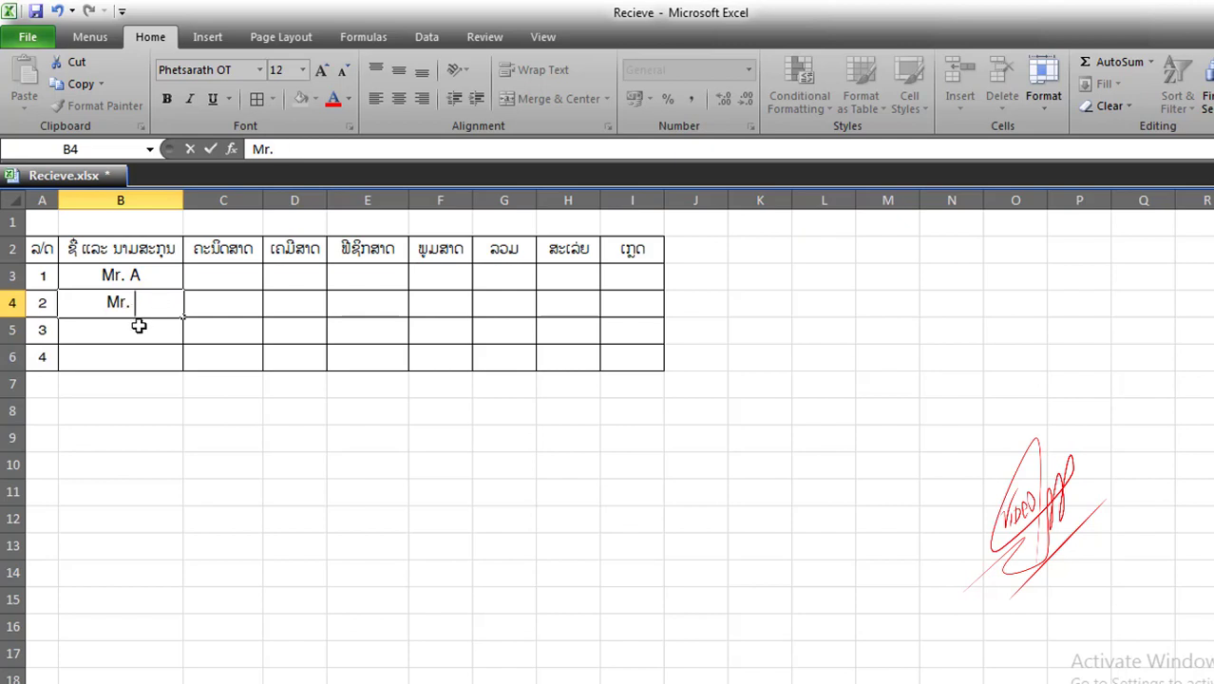
pyautogui.write('B')
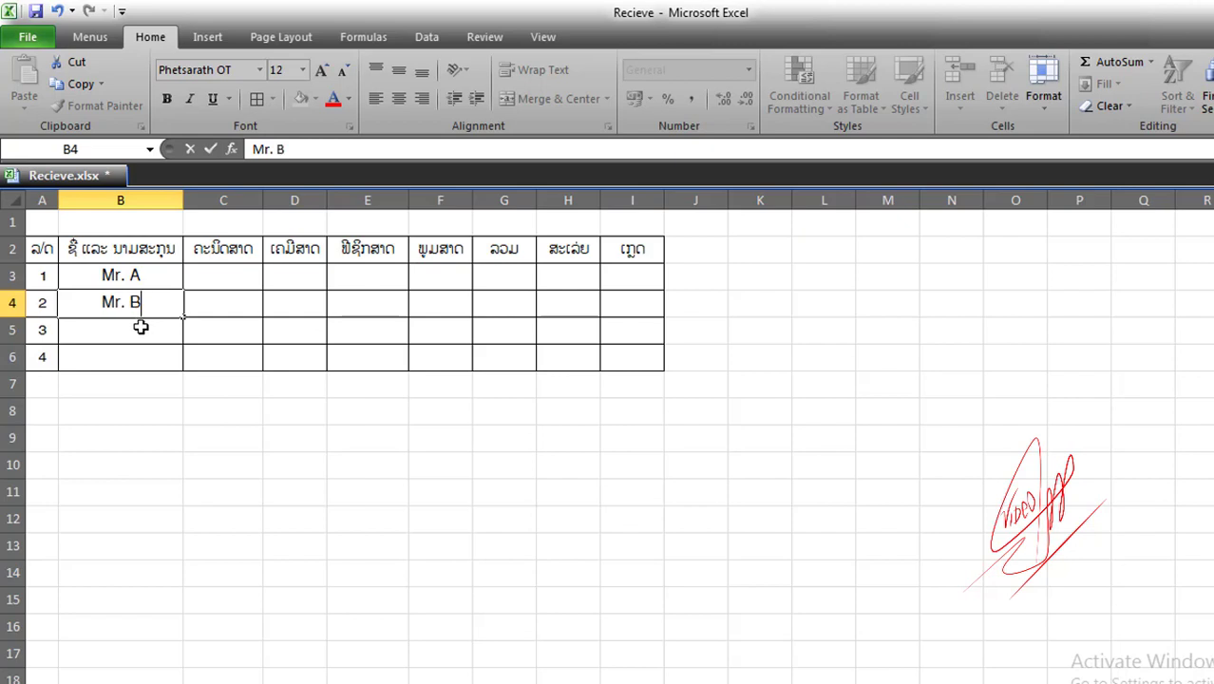
pyautogui.click(140, 327)
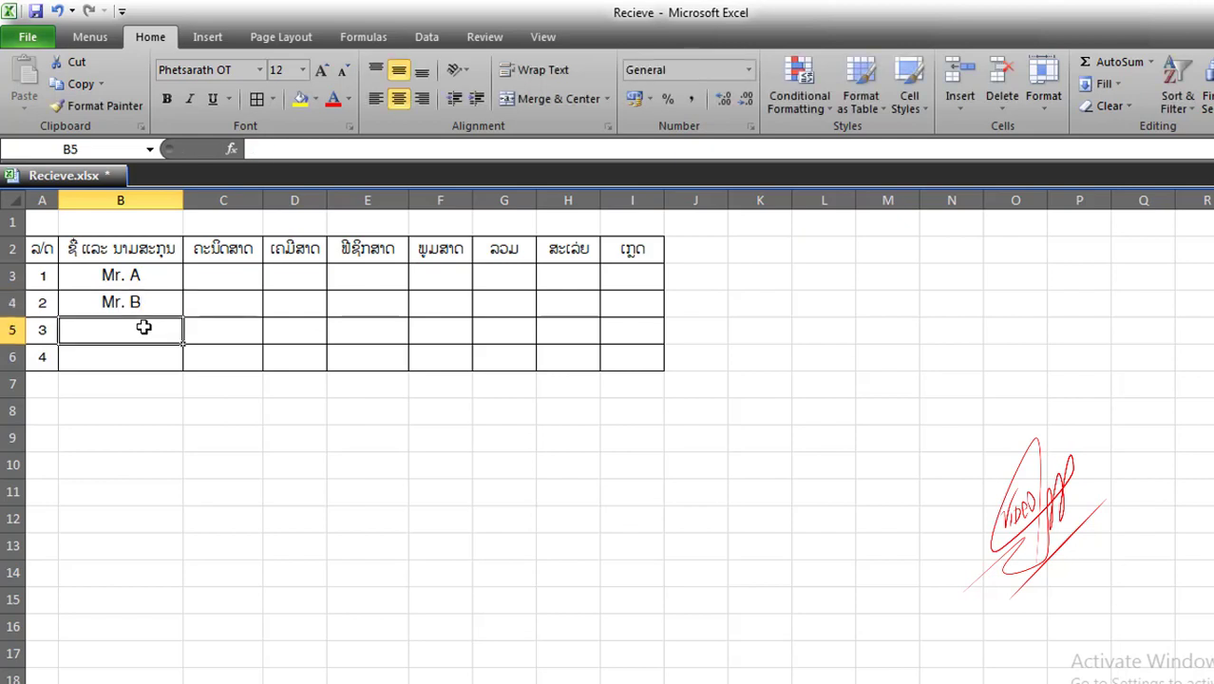
pyautogui.write('Me')
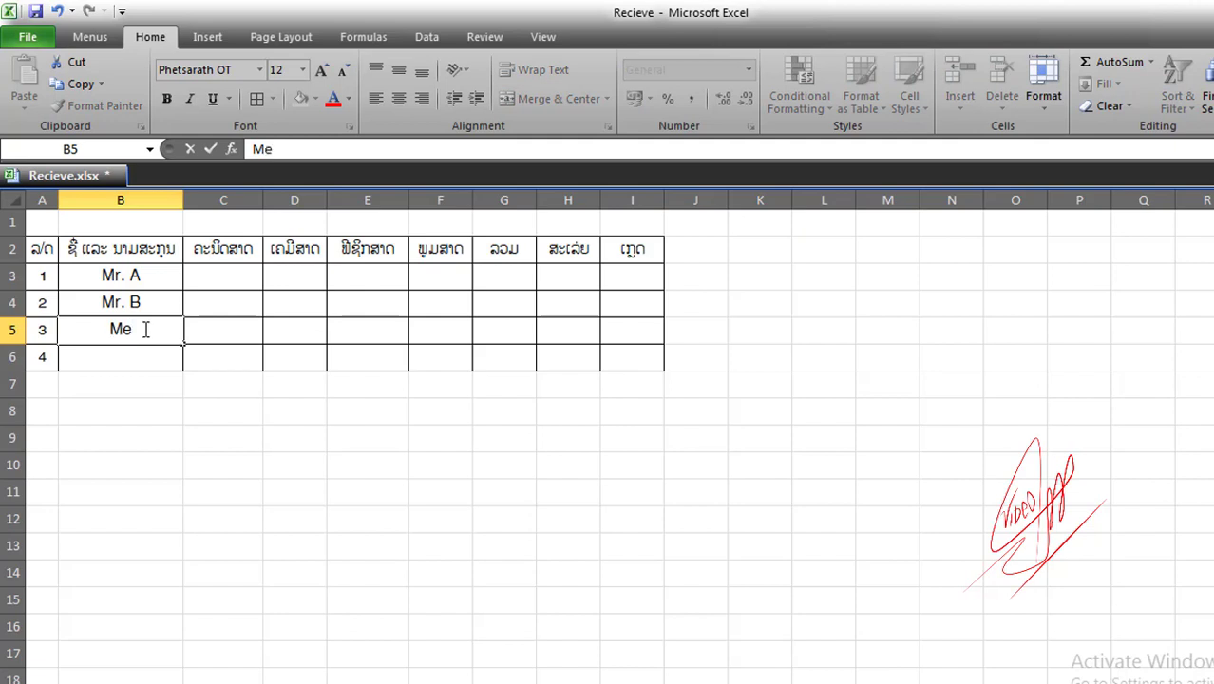
pyautogui.press('BackSpace')
pyautogui.write('r')
pyautogui.write('. ')
pyautogui.write('C')
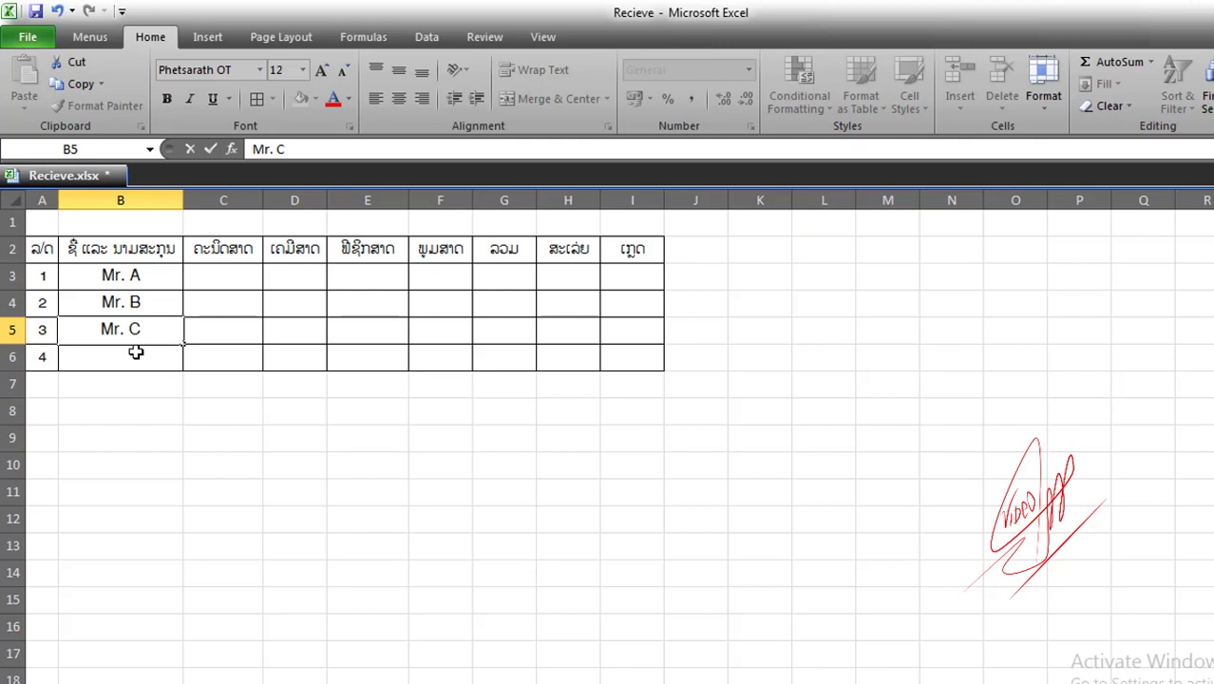
pyautogui.click(136, 353)
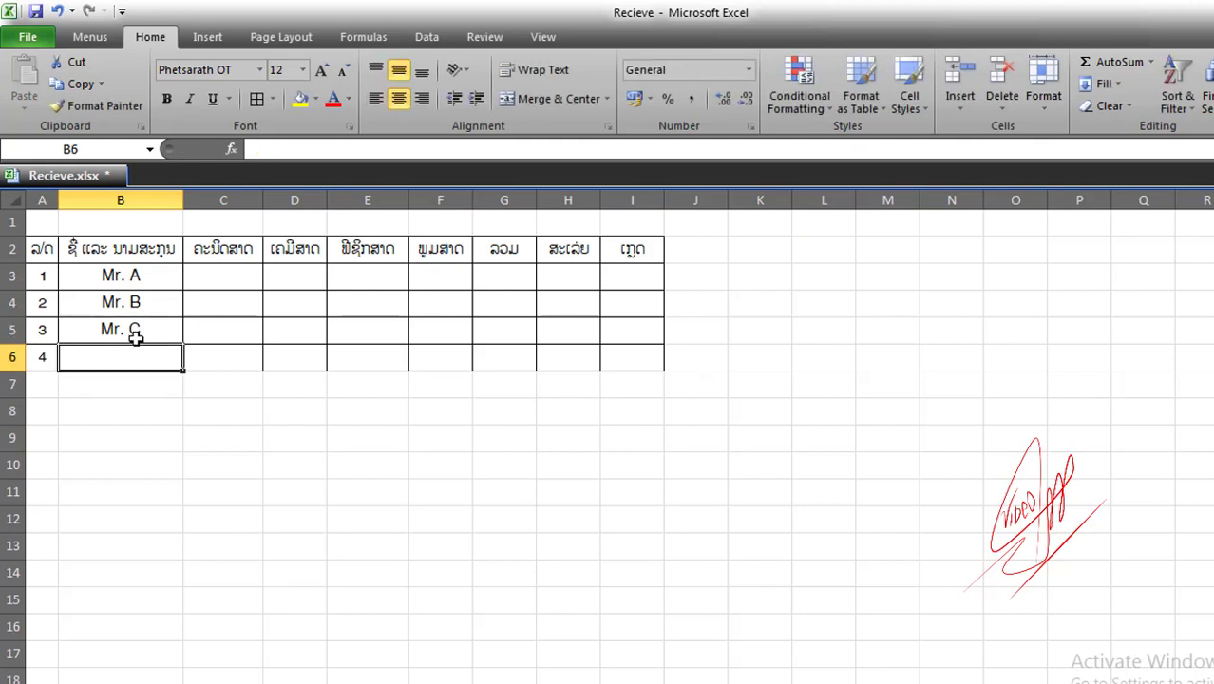
pyautogui.write('Mr.')
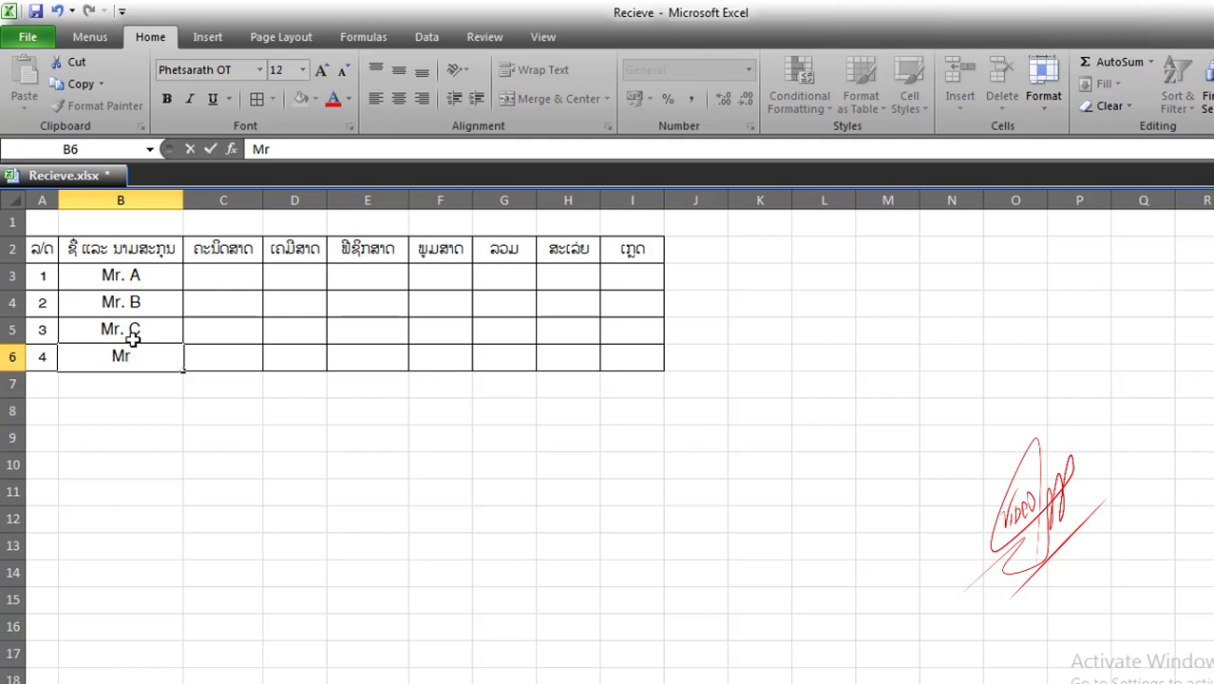
pyautogui.write(' D')
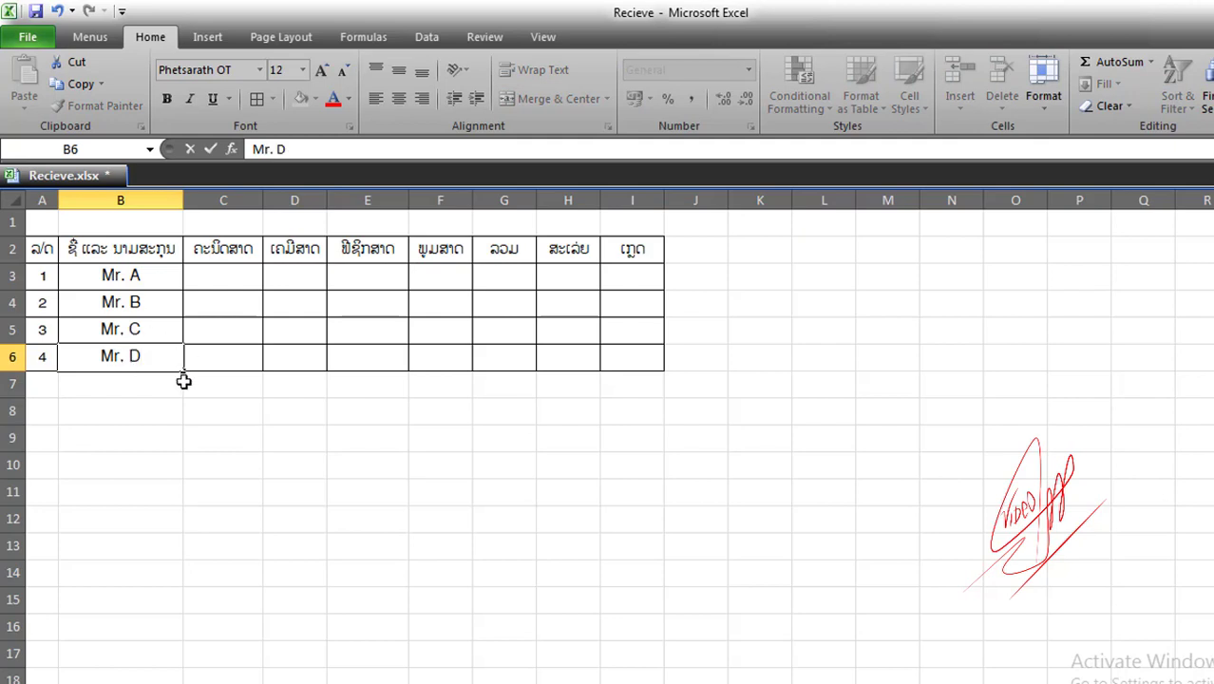
pyautogui.click(186, 381)
pyautogui.click(149, 351)
pyautogui.click(131, 275)
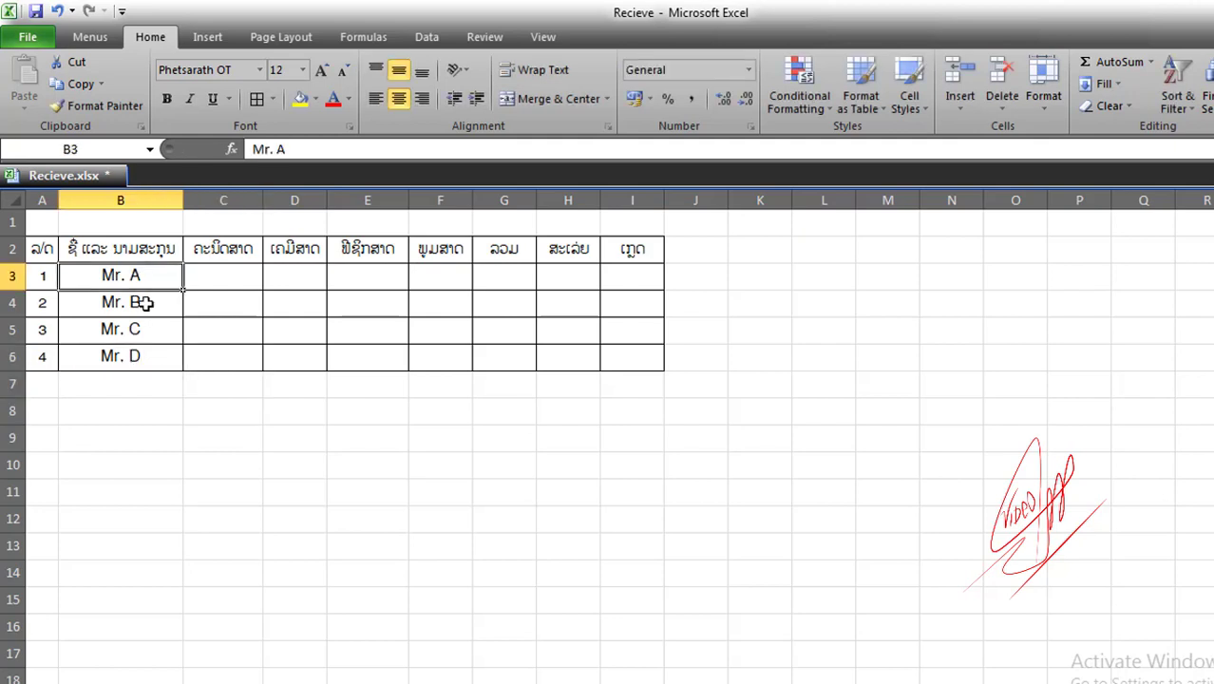
# Step: Widen column C and enter Mr. A's scores 9, 6, 5, 7
pyautogui.click(214, 275)
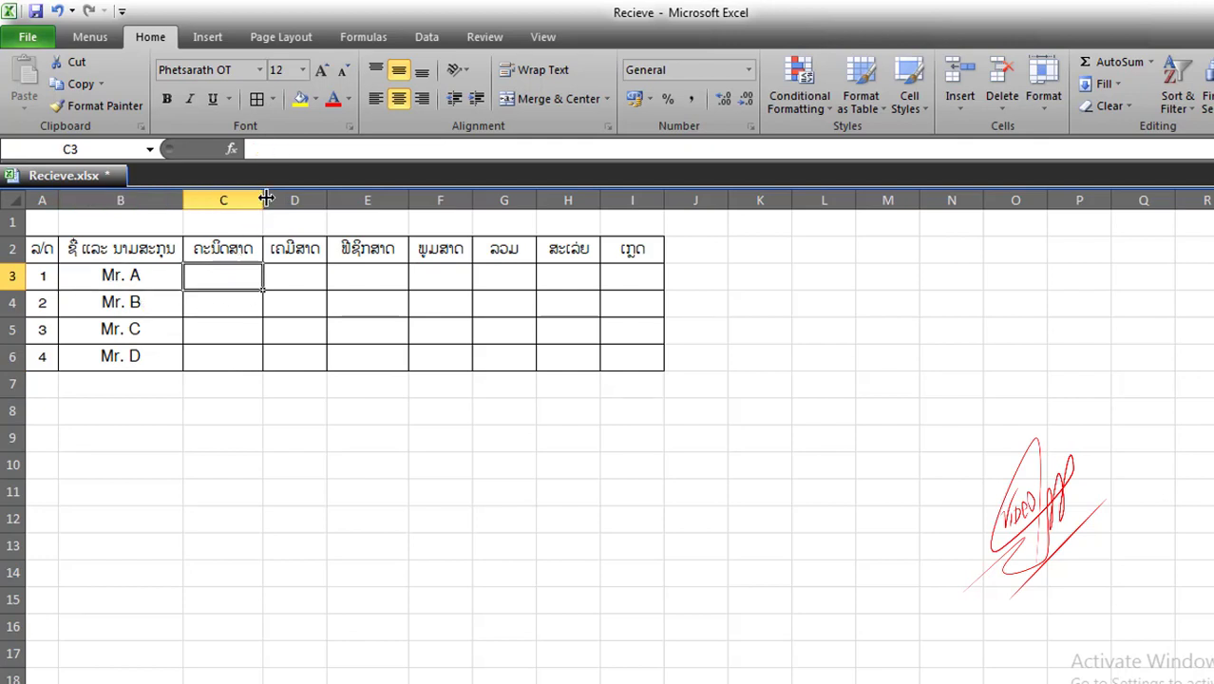
pyautogui.moveTo(263, 197); pyautogui.dragTo(245, 197)
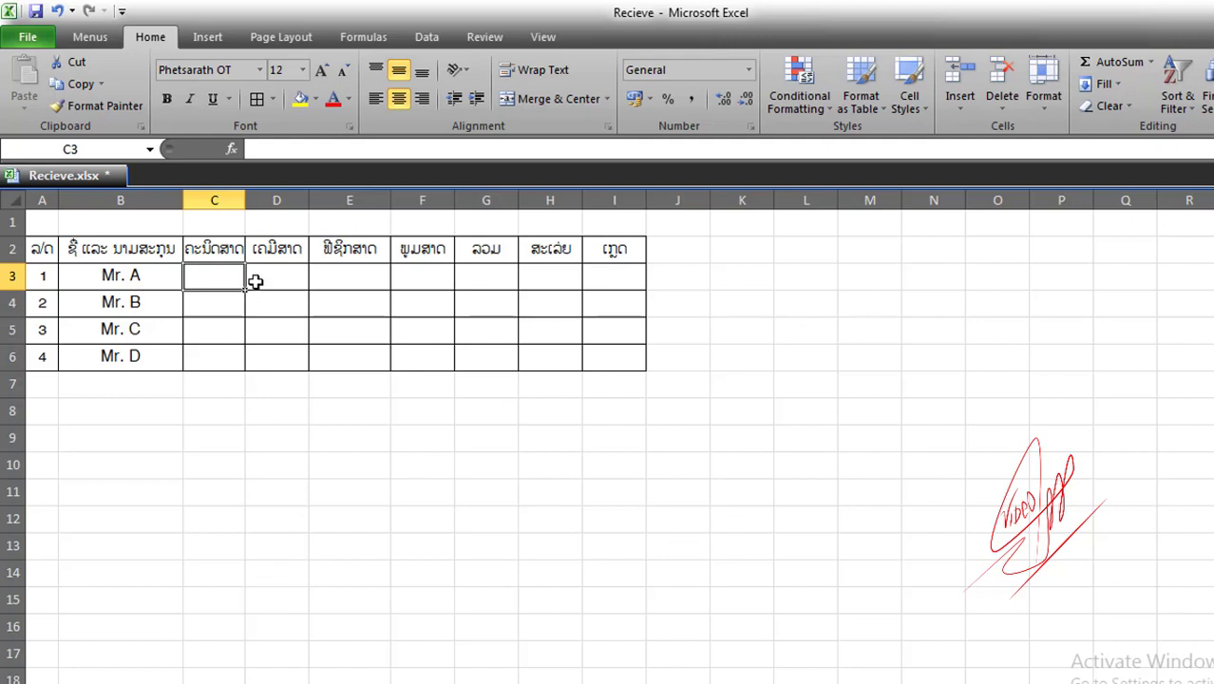
pyautogui.moveTo(245, 200); pyautogui.dragTo(264, 206)
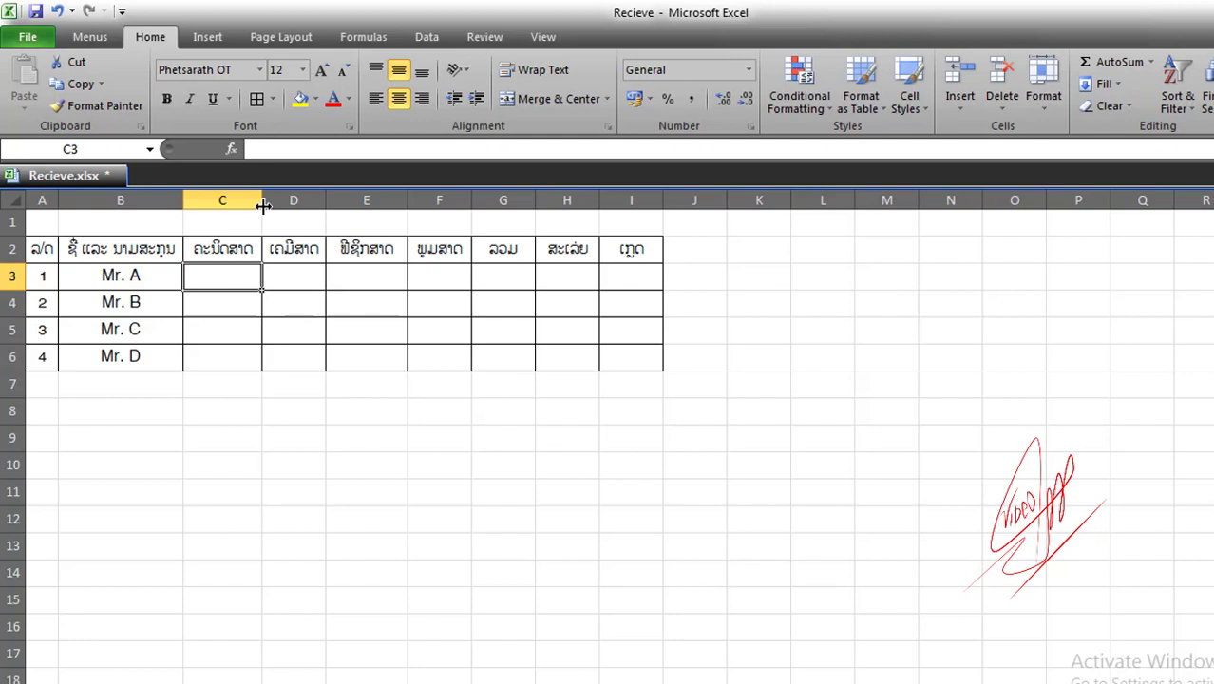
pyautogui.write('9')
pyautogui.click(296, 282)
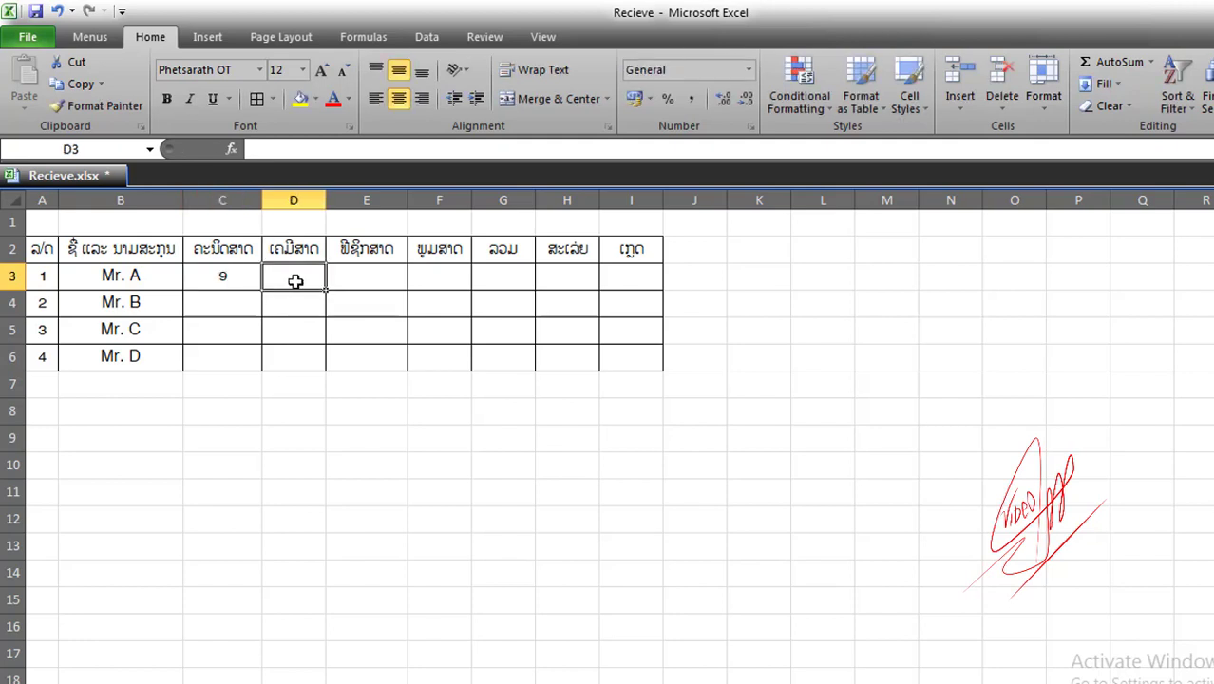
pyautogui.write('6')
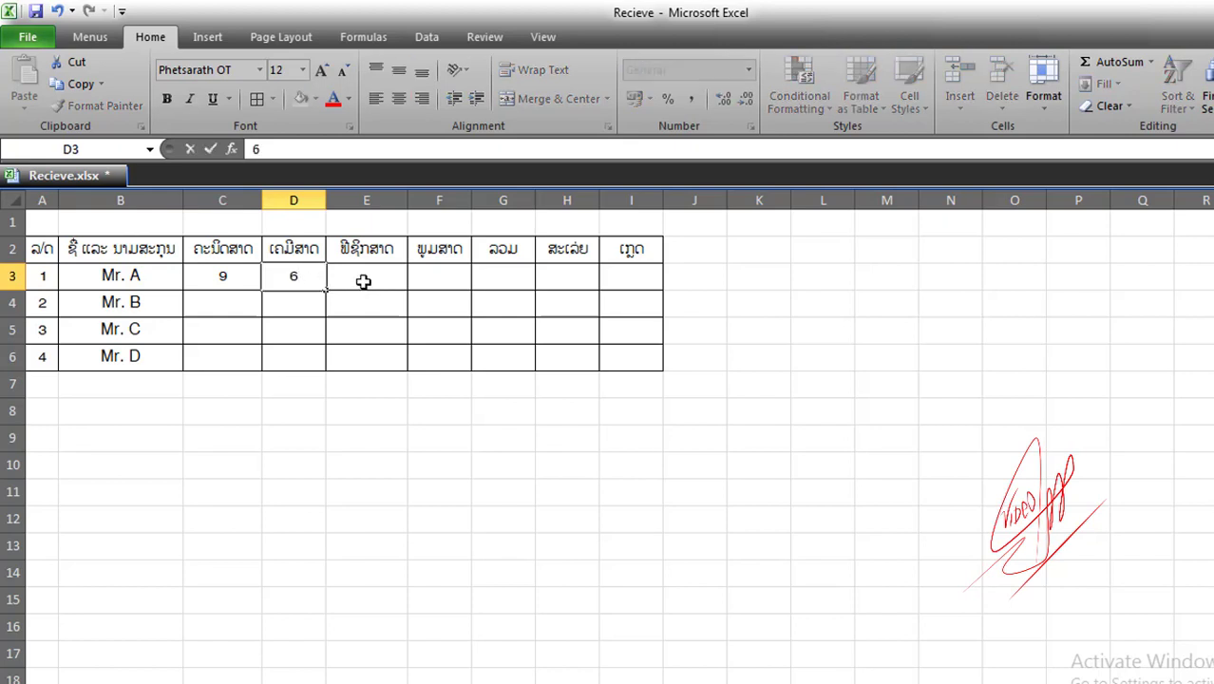
pyautogui.click(364, 281)
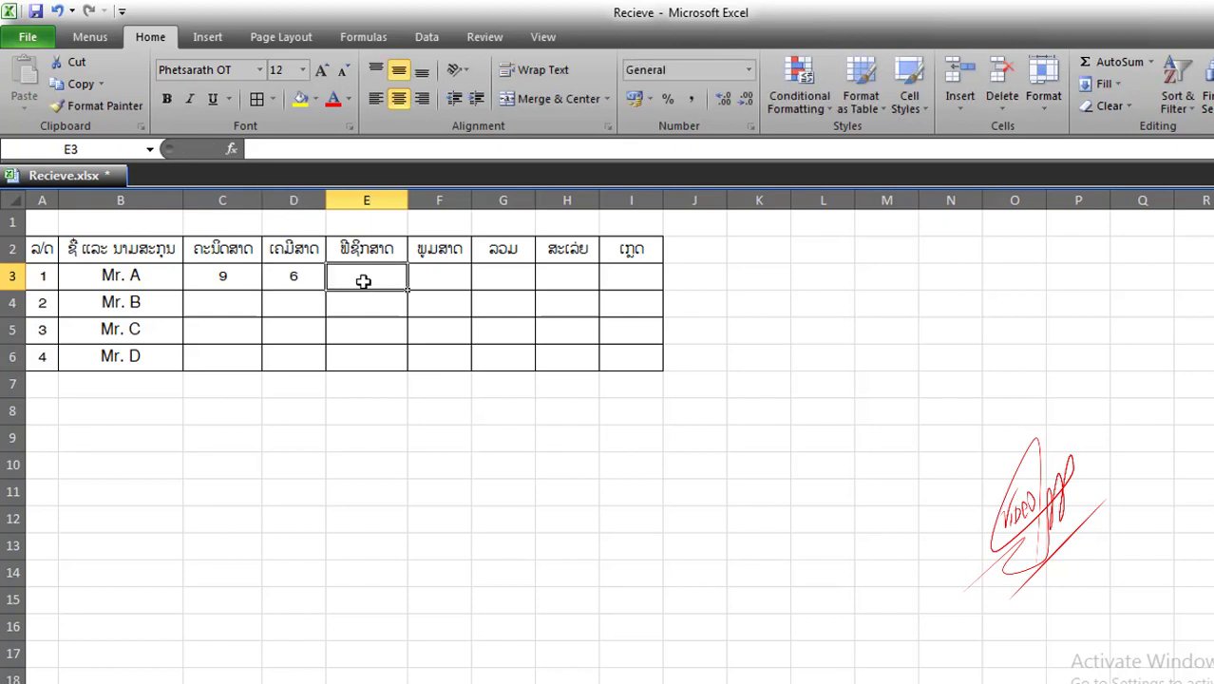
pyautogui.write('5')
pyautogui.click(433, 288)
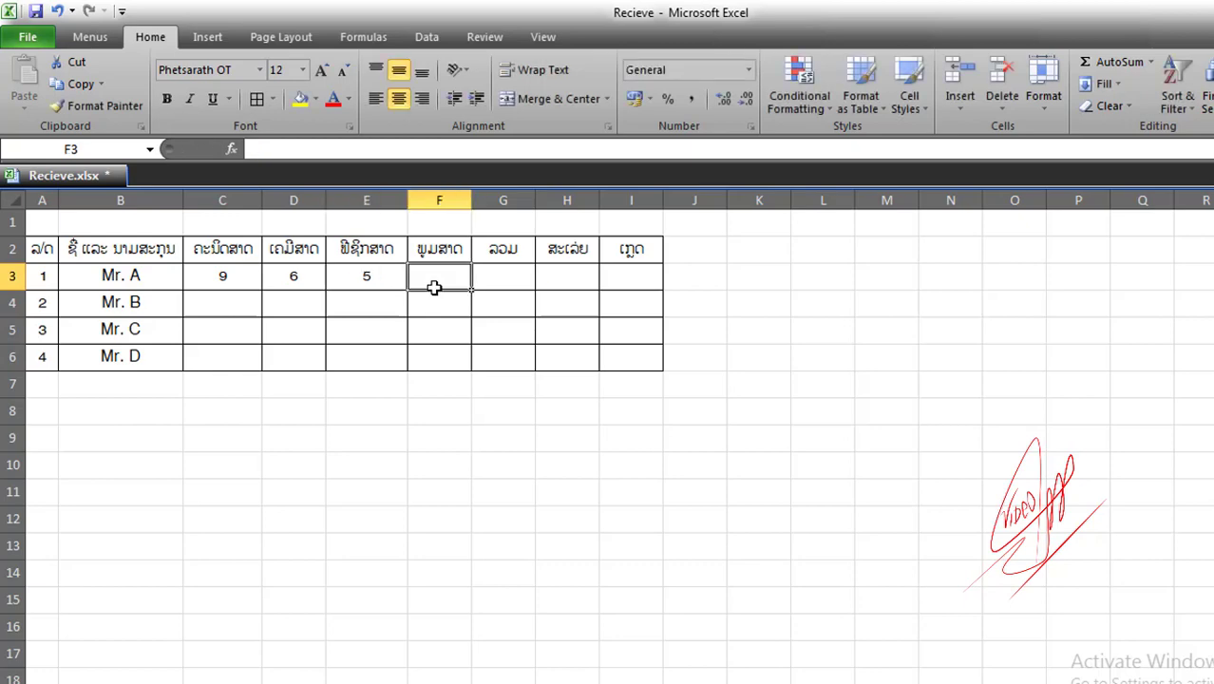
pyautogui.write('7')
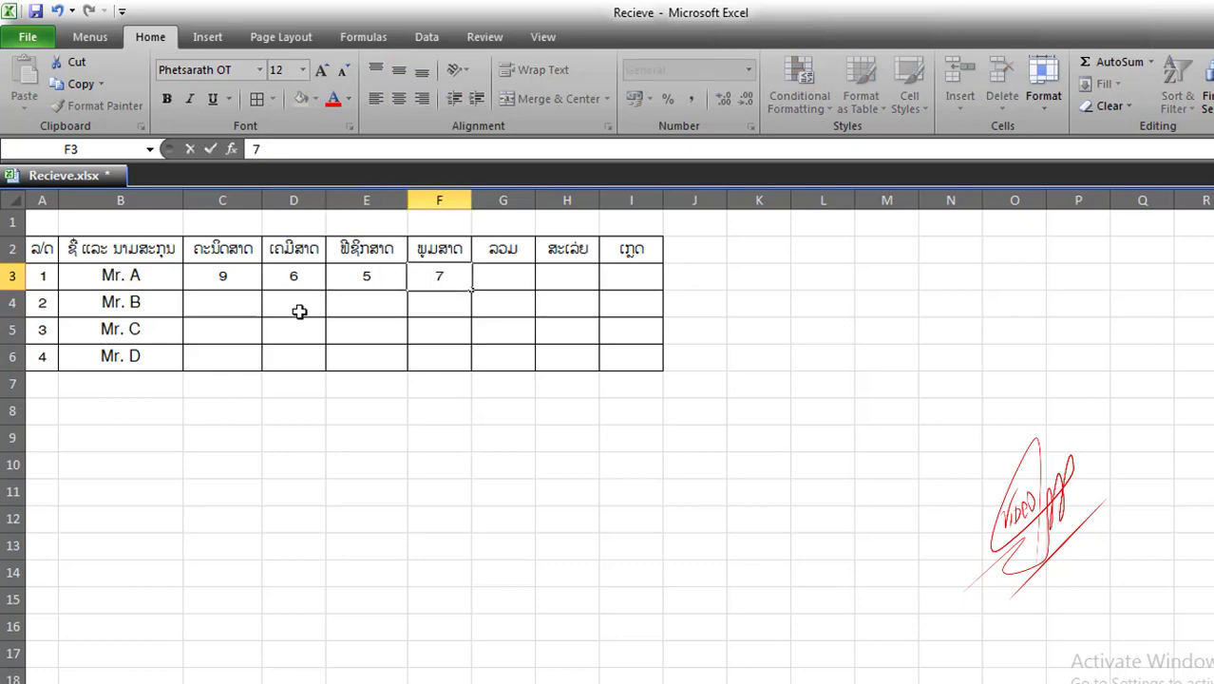
pyautogui.click(216, 297)
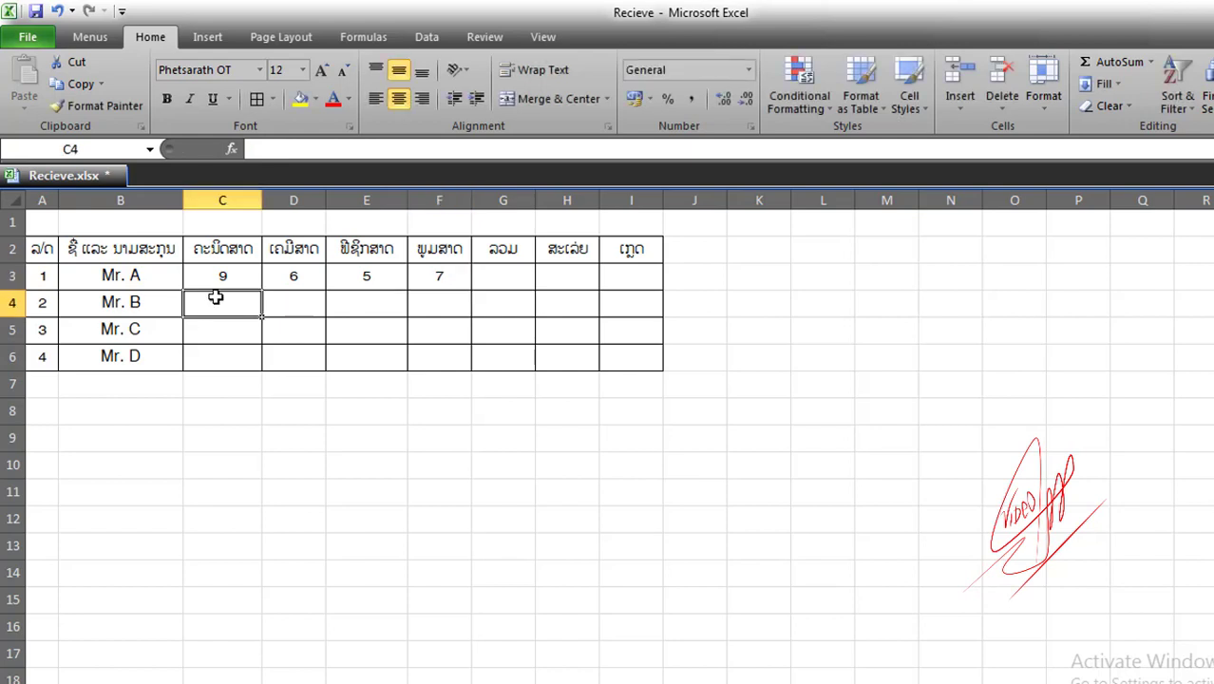
# Step: Enter Mr. B's scores 8, 5, 8, 5
pyautogui.write('8')
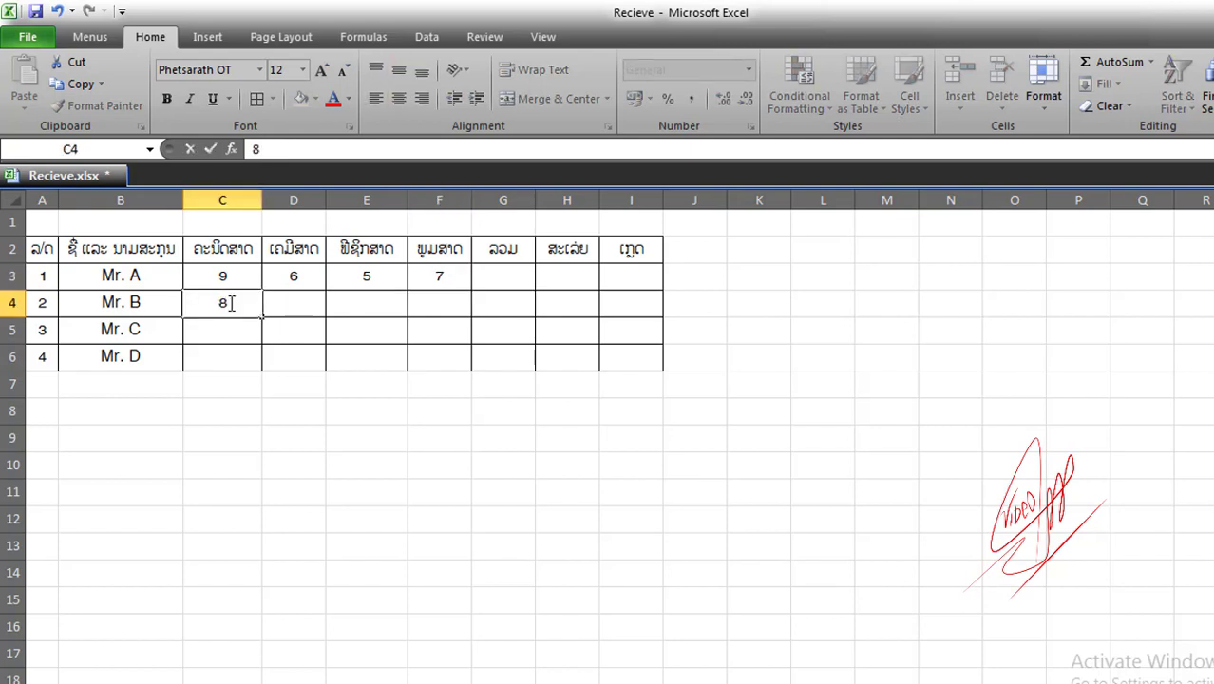
pyautogui.click(293, 307)
pyautogui.write('5')
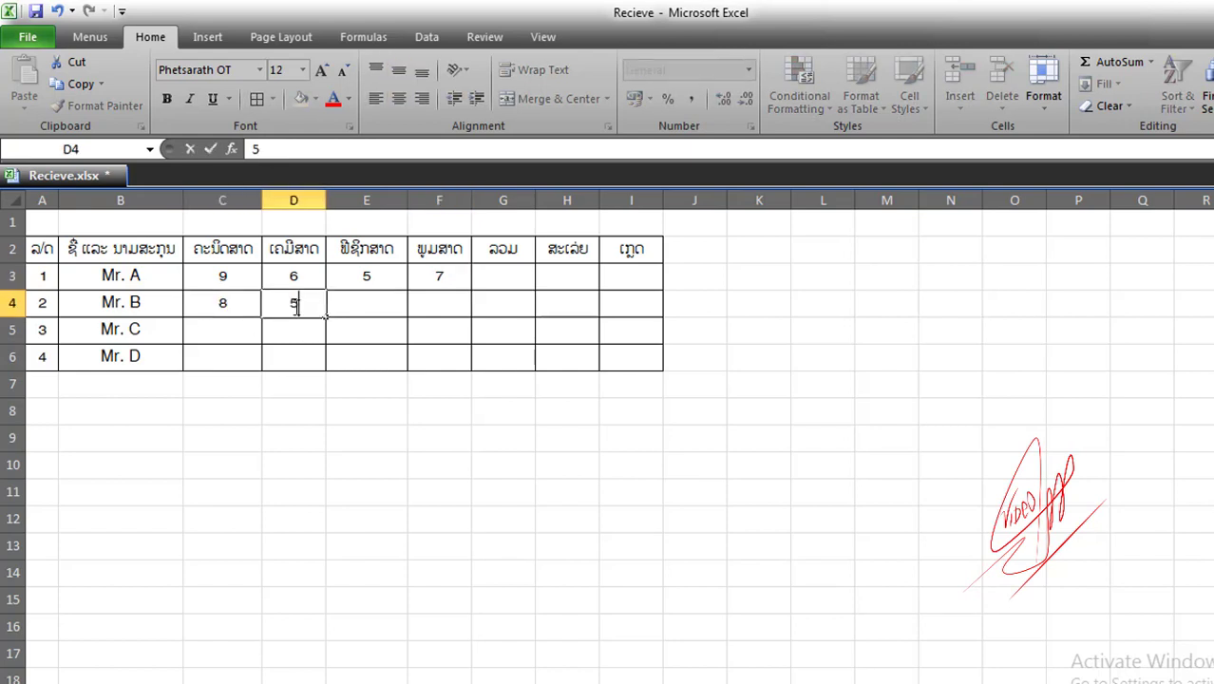
pyautogui.click(366, 305)
pyautogui.write('8')
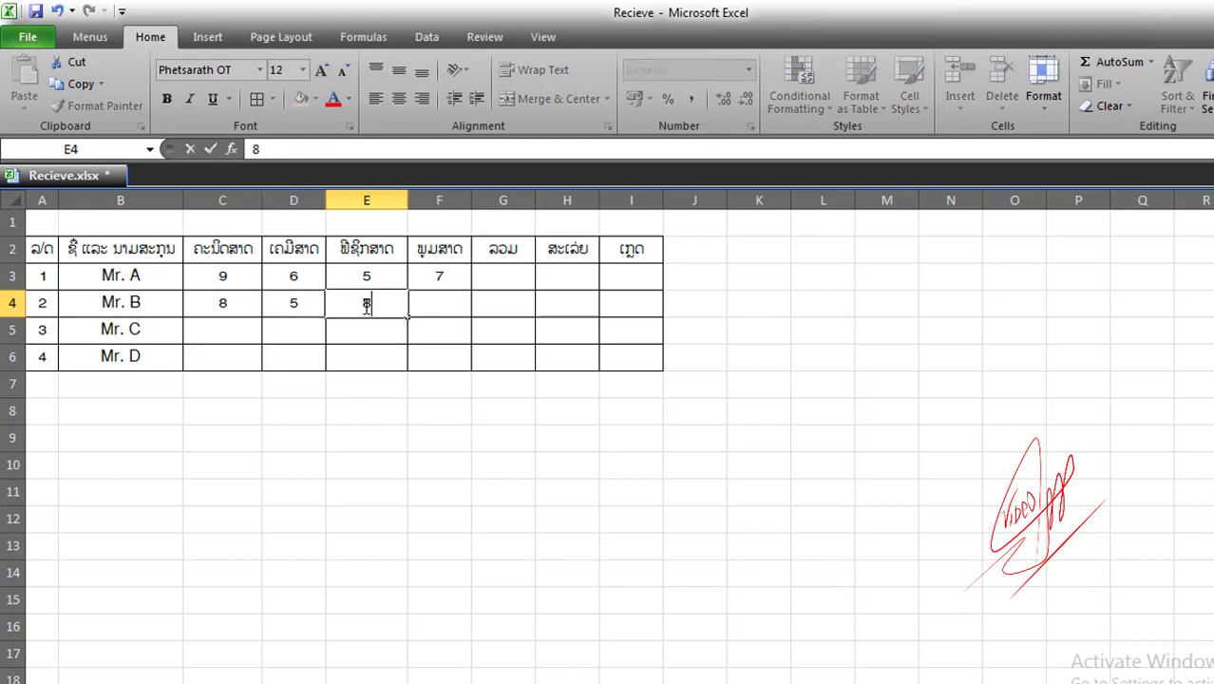
pyautogui.click(439, 306)
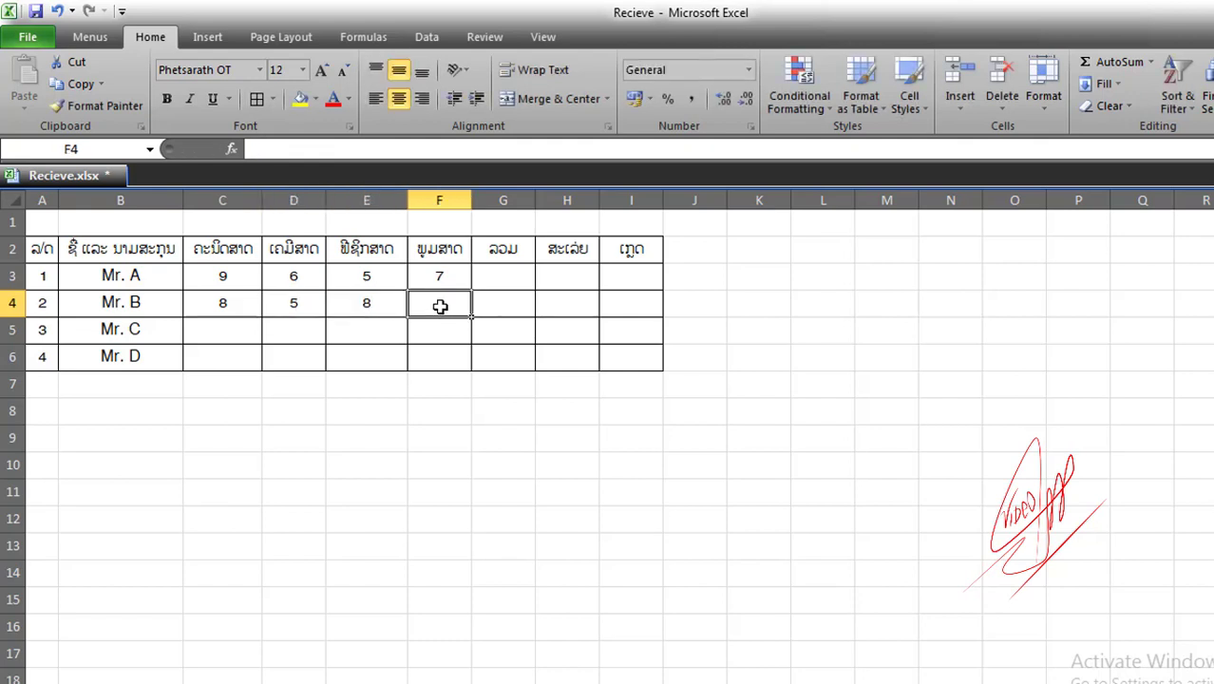
pyautogui.write('5')
pyautogui.click(211, 332)
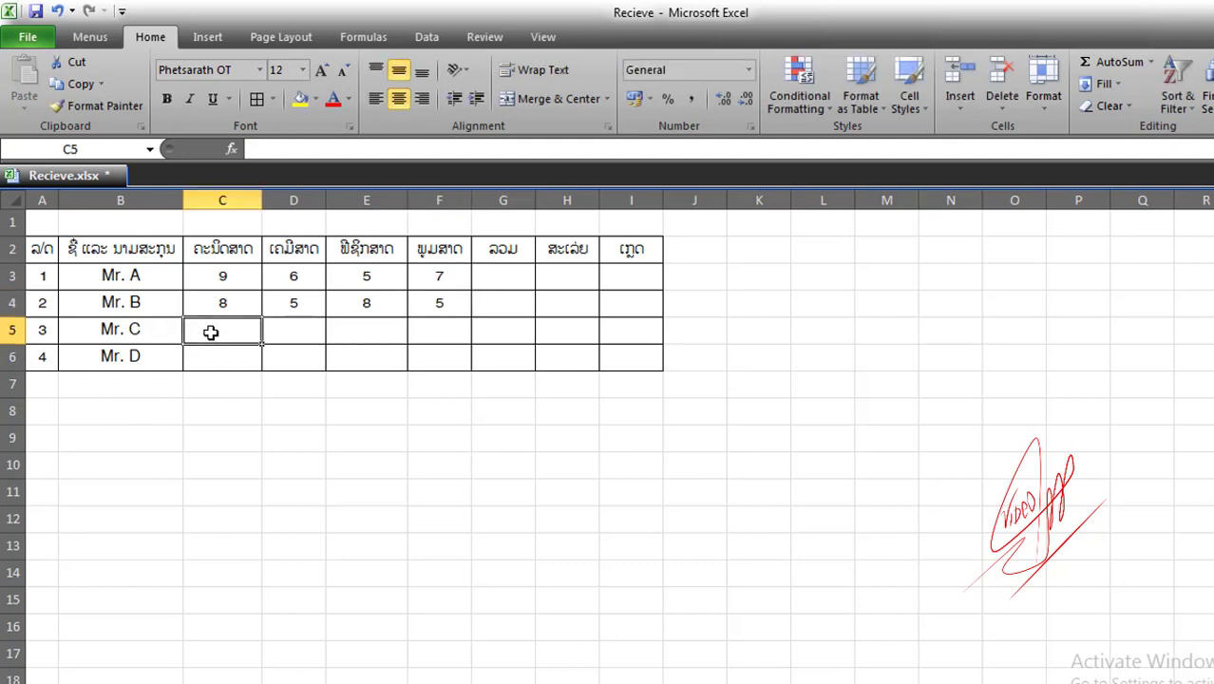
# Step: Enter Mr. C's scores 5, 8, 6, 9
pyautogui.write('5')
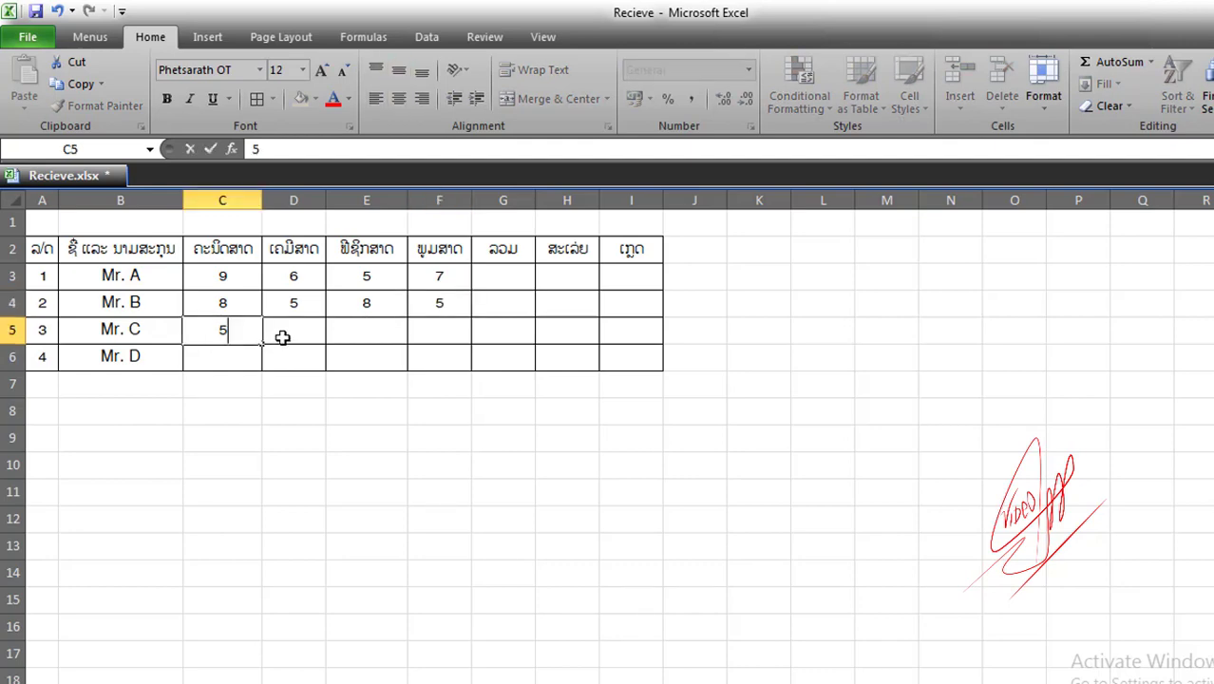
pyautogui.click(282, 337)
pyautogui.write('8')
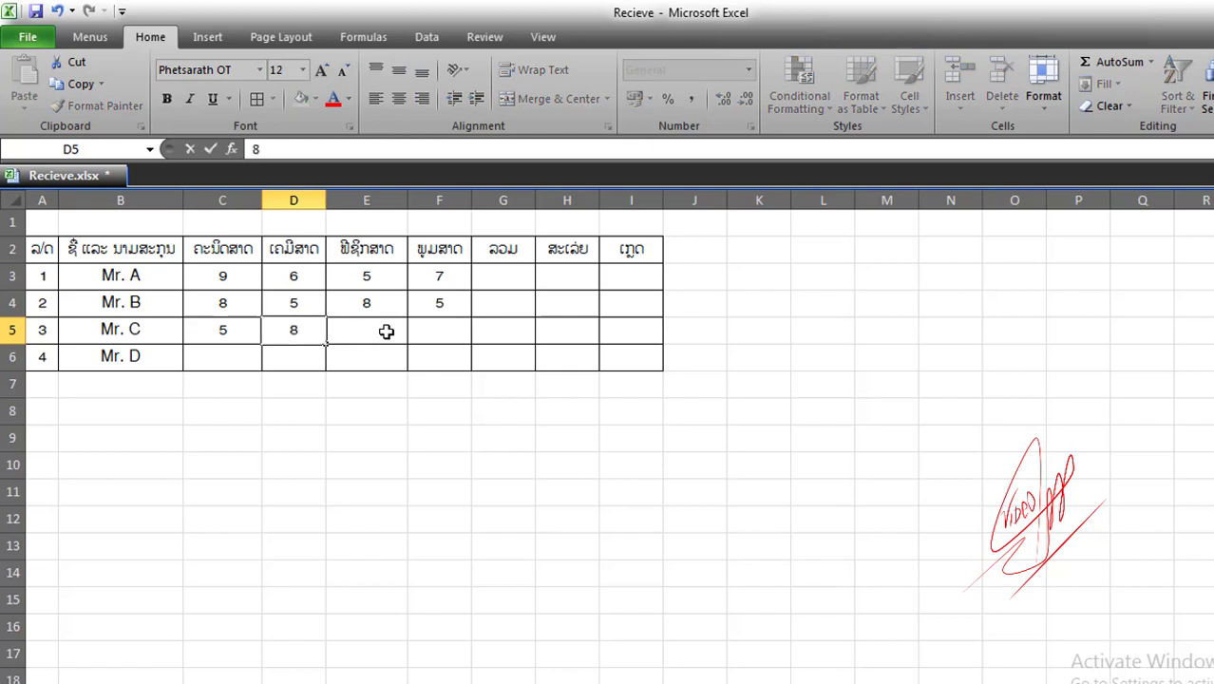
pyautogui.click(381, 327)
pyautogui.write('6')
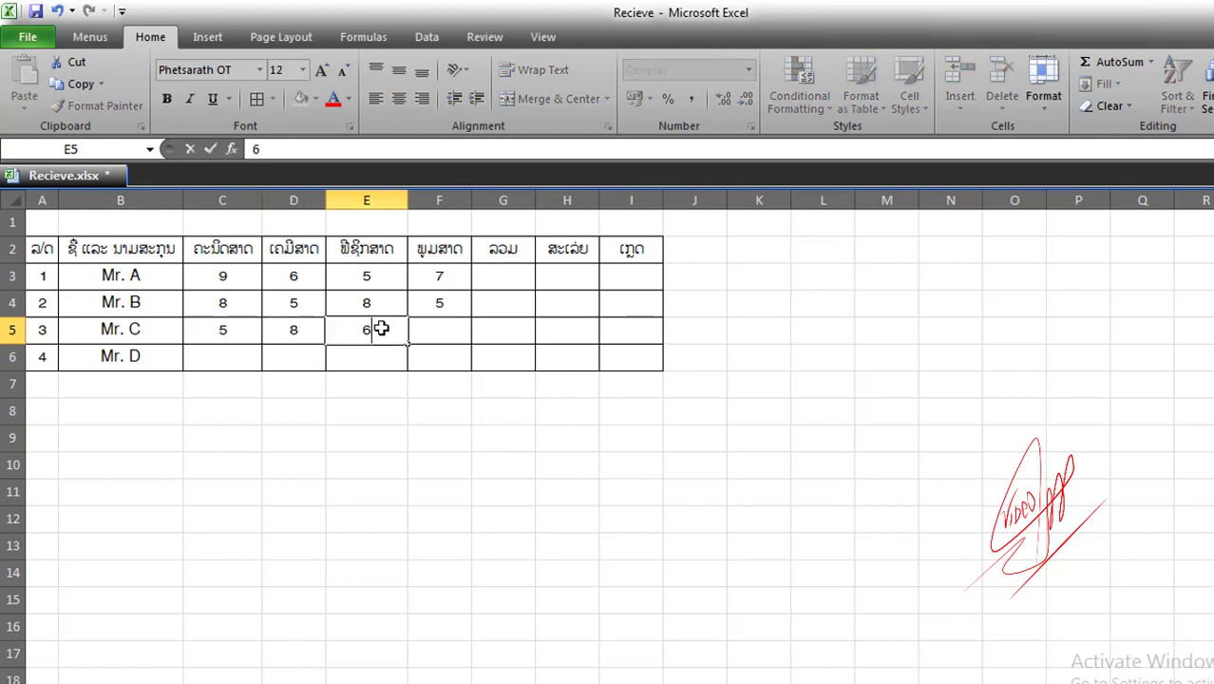
pyautogui.click(443, 332)
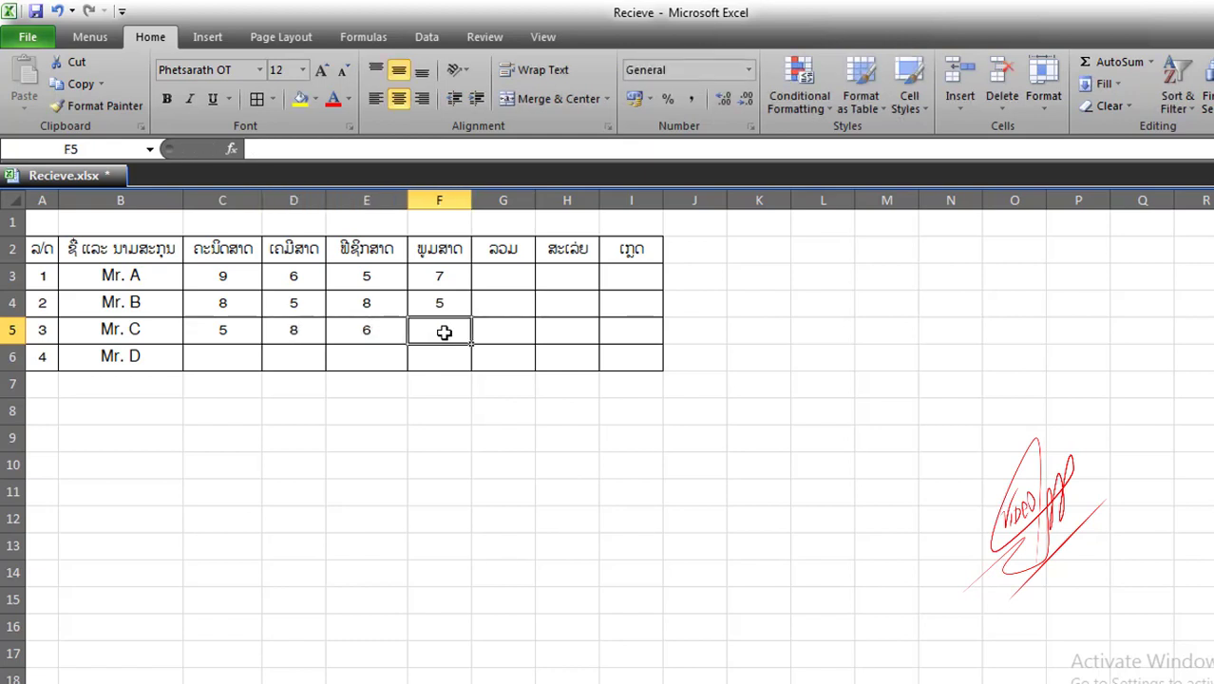
pyautogui.write('7')
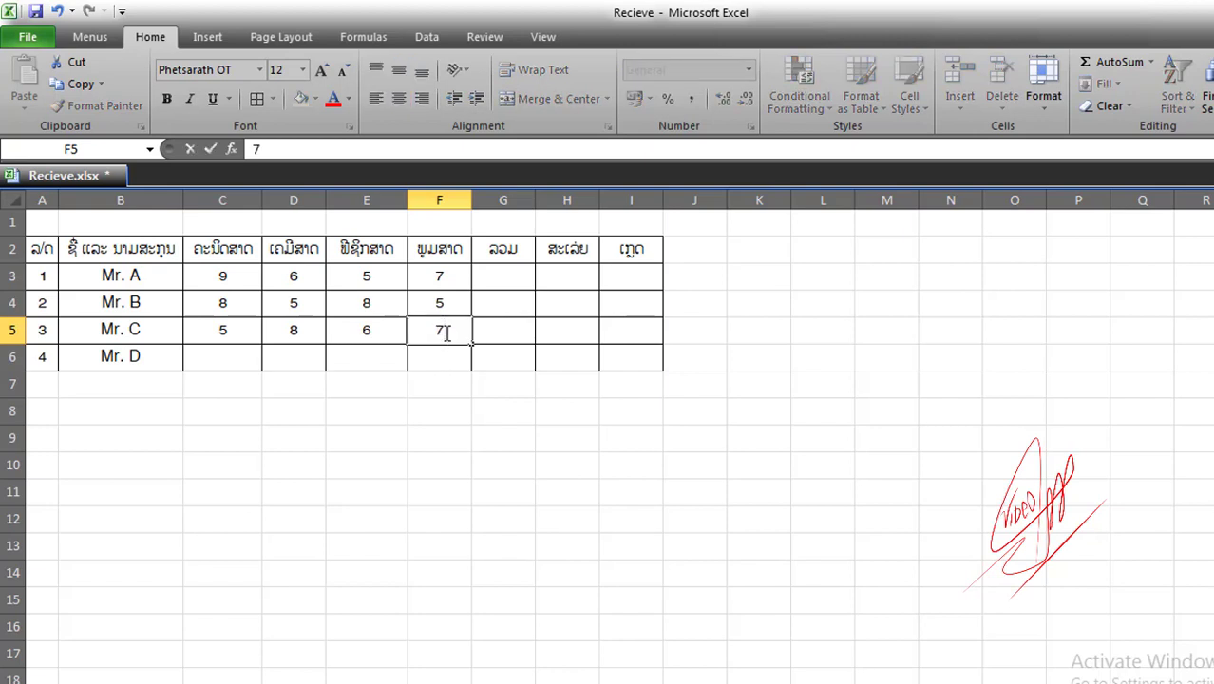
pyautogui.press('BackSpace')
pyautogui.write('9')
pyautogui.click(213, 357)
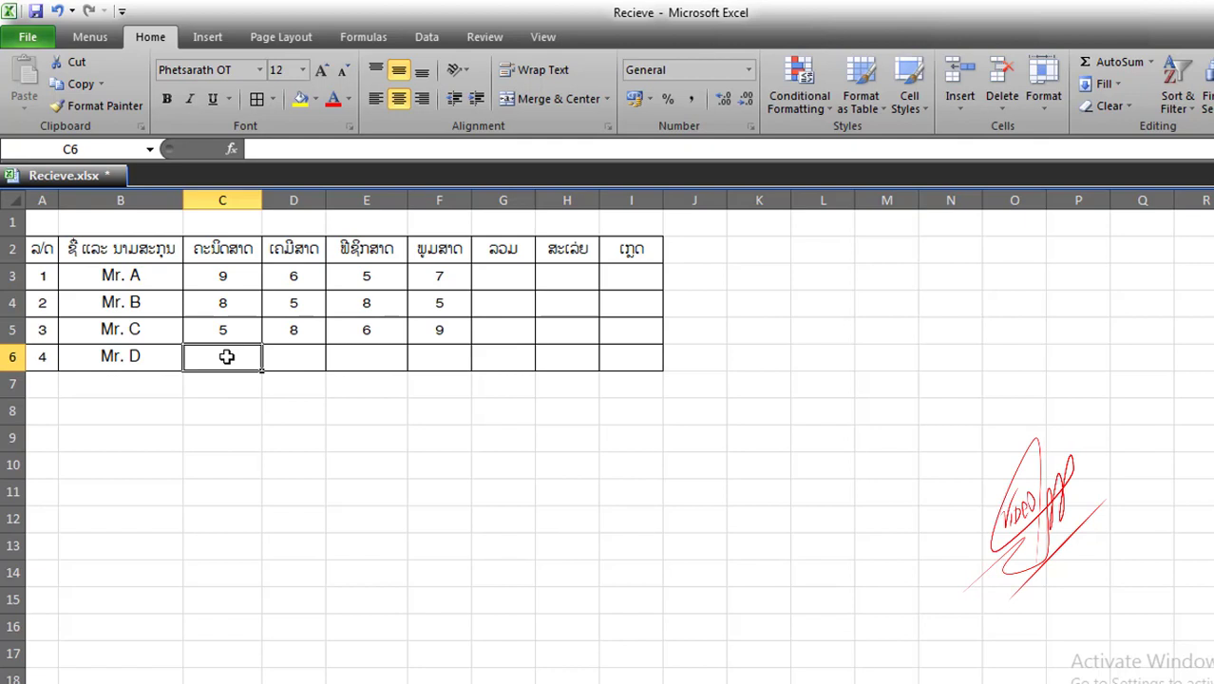
# Step: Enter Mr. D's scores 5, 7, 9, 5
pyautogui.write('5')
pyautogui.click(290, 349)
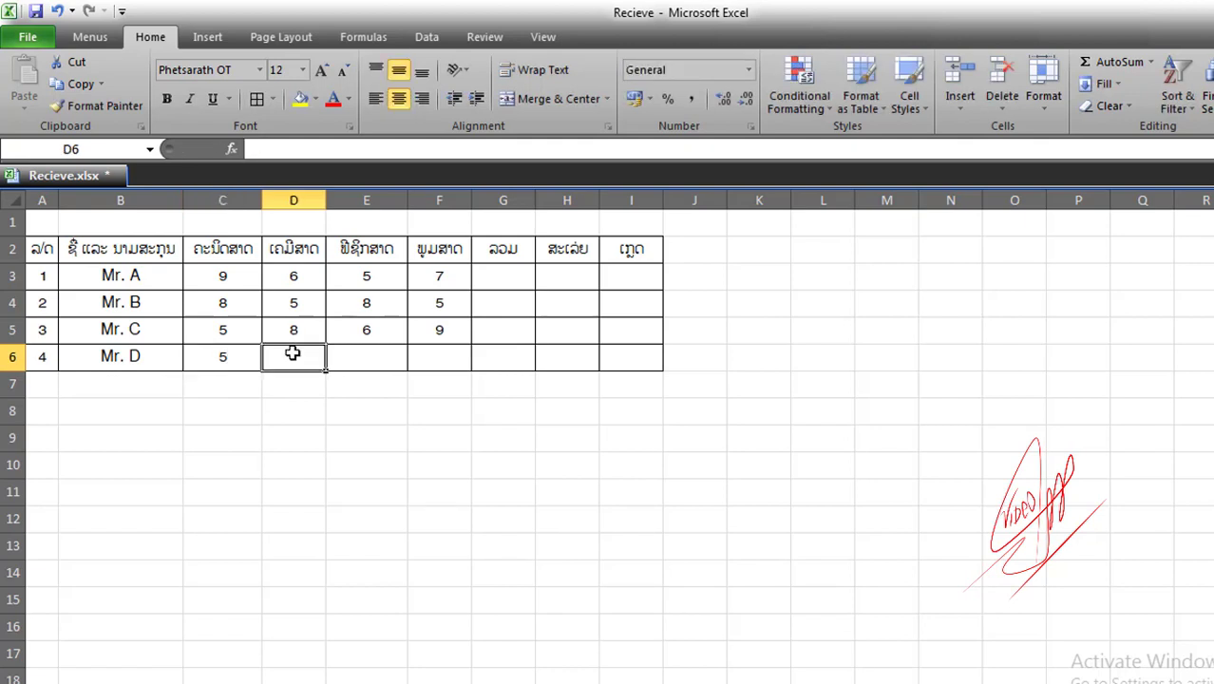
pyautogui.write('7')
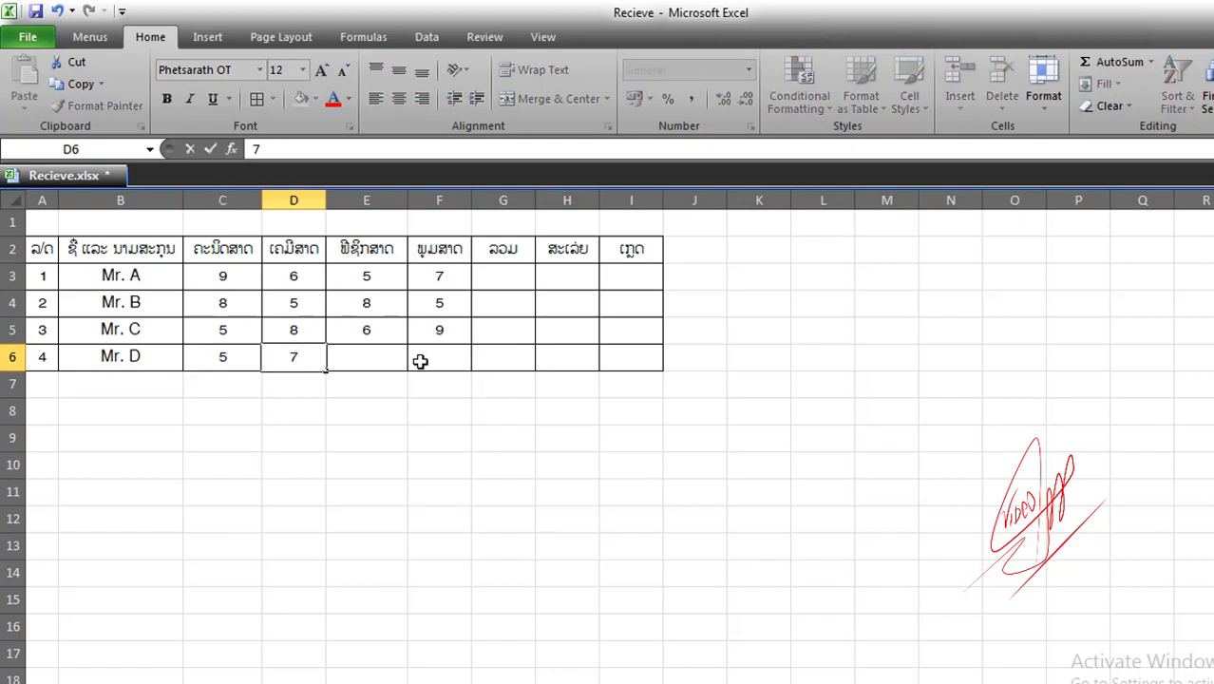
pyautogui.click(429, 353)
pyautogui.click(371, 353)
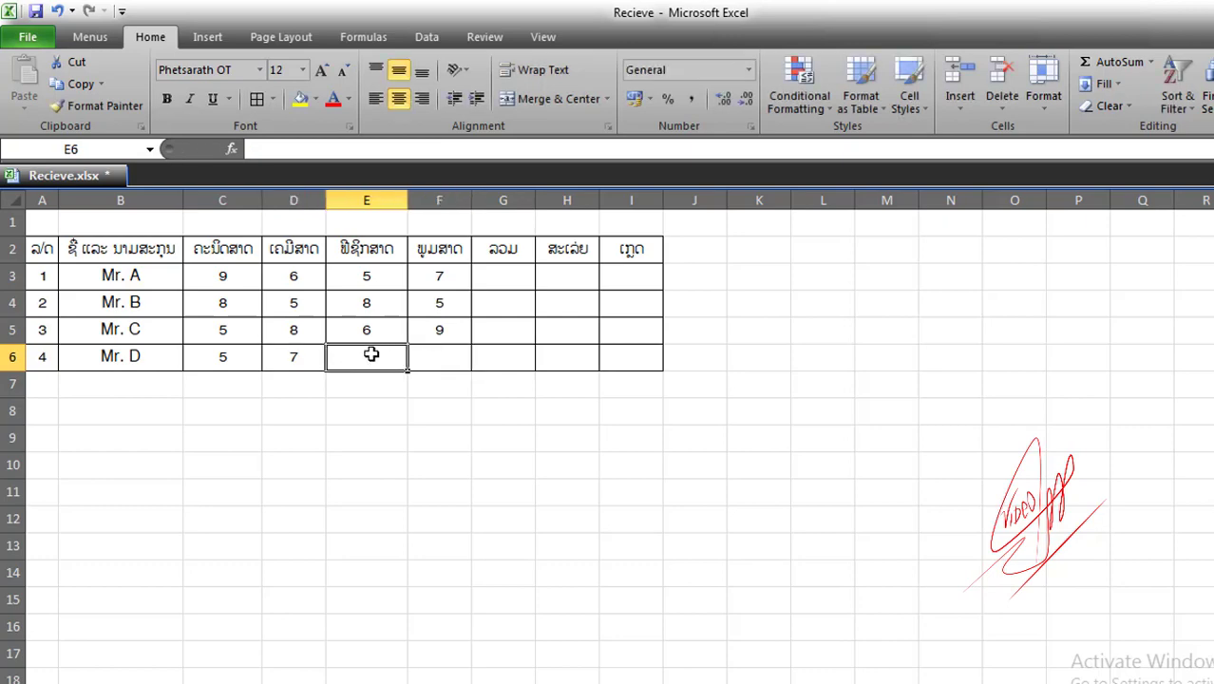
pyautogui.write('9')
pyautogui.click(437, 356)
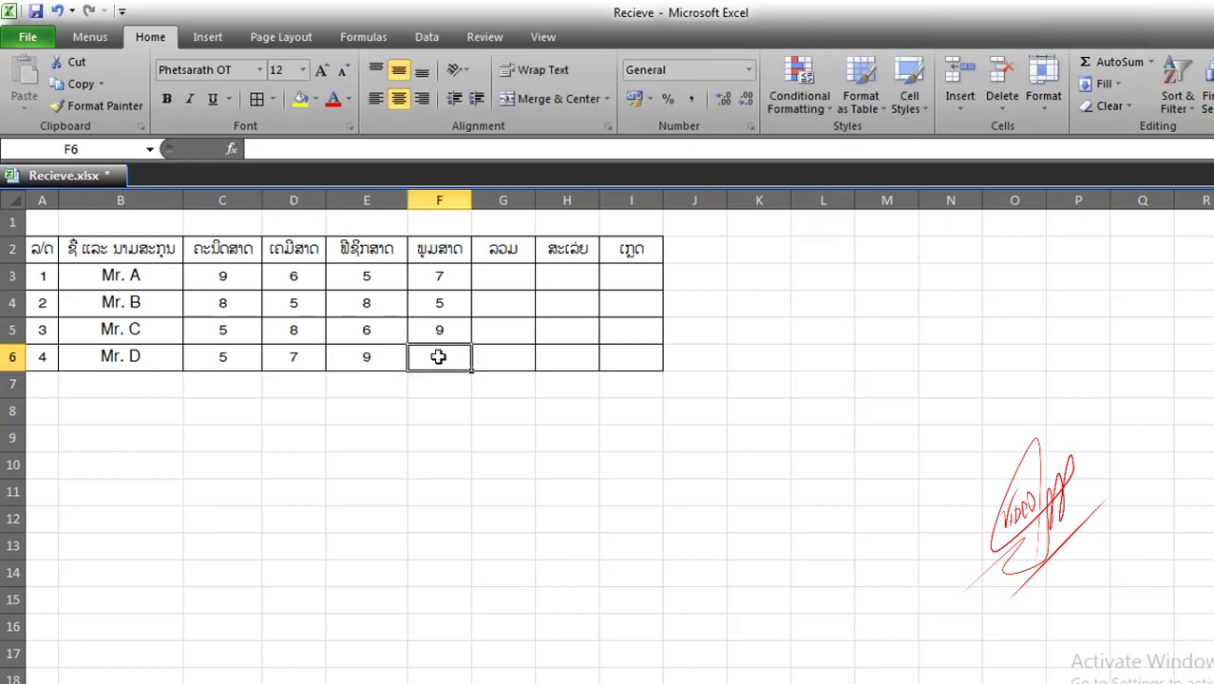
pyautogui.write('5')
pyautogui.press('Return')
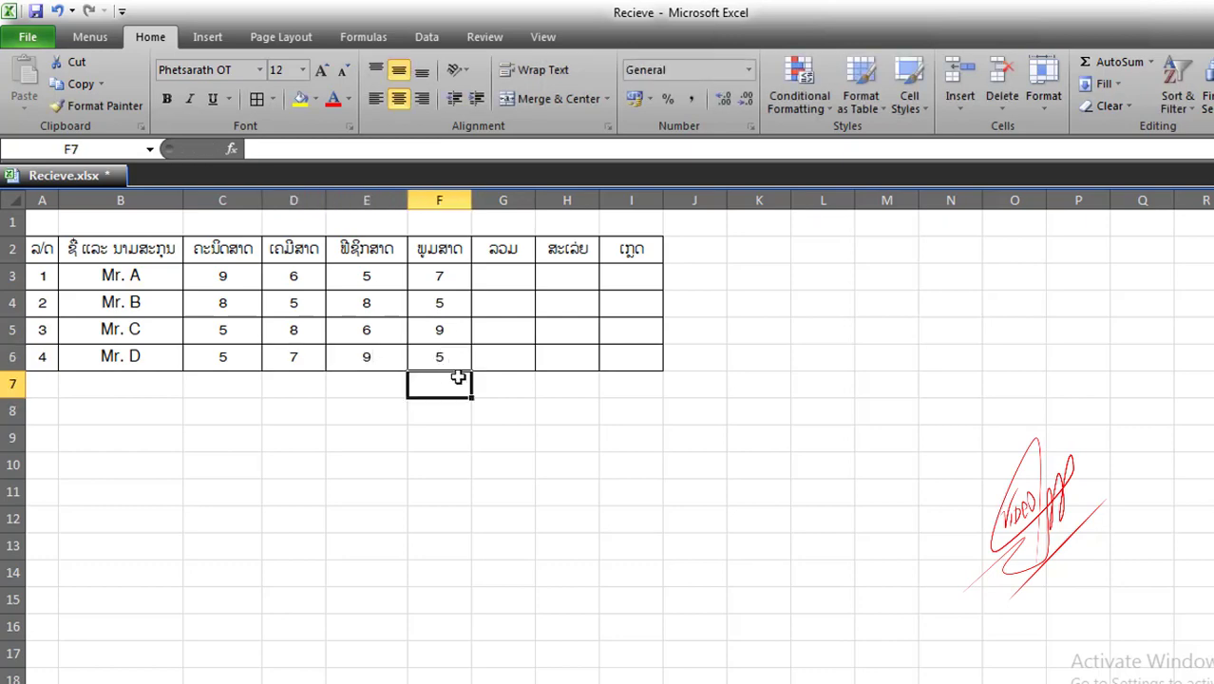
pyautogui.click(510, 408)
# Step: Widen the total column and enter =SUM(C3:F3) in G3, giving 27
pyautogui.click(497, 280)
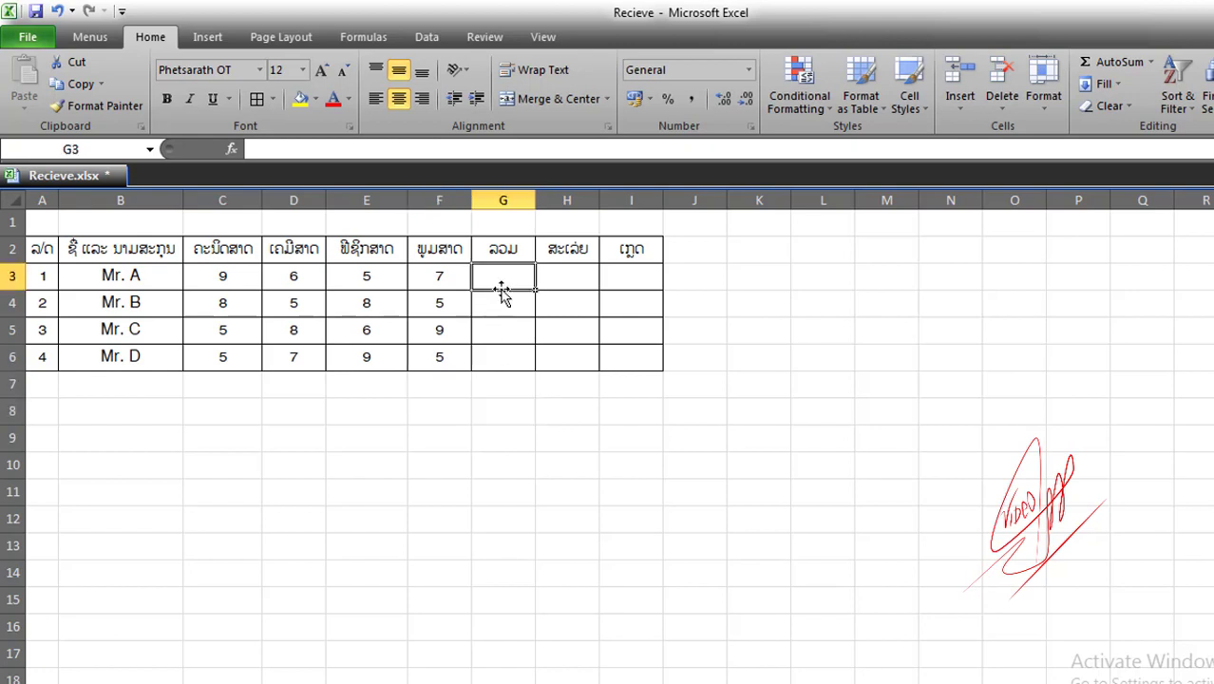
pyautogui.moveTo(536, 201); pyautogui.dragTo(466, 195)
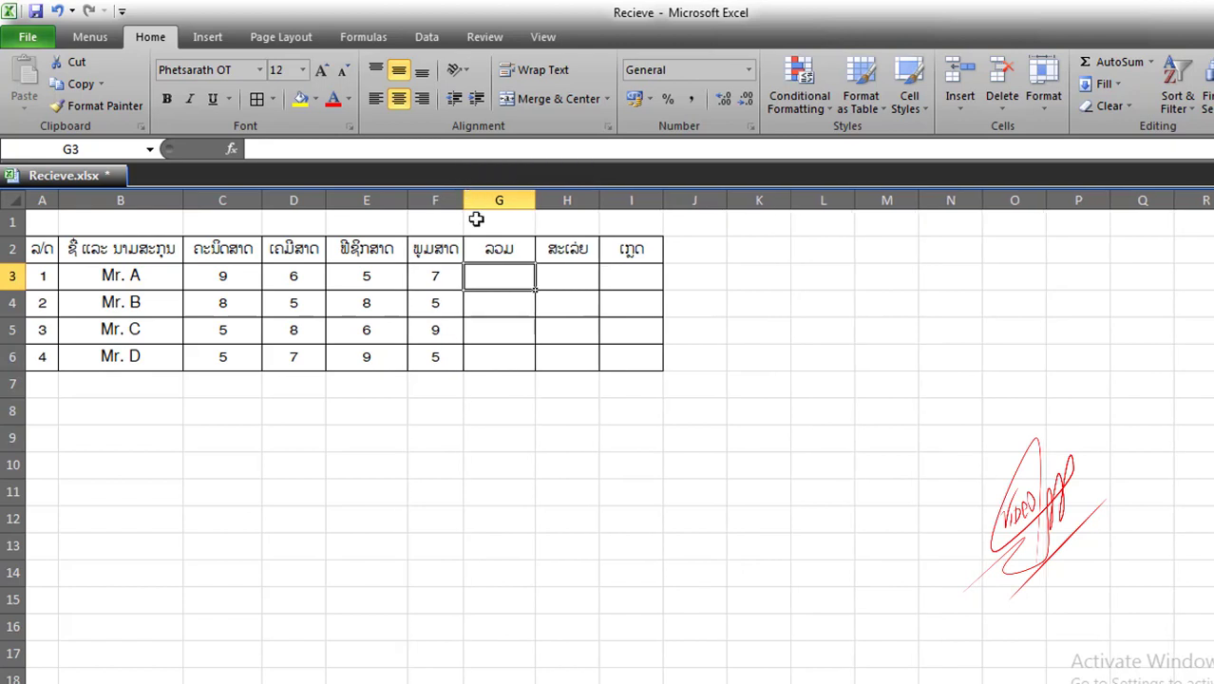
pyautogui.click(509, 298)
pyautogui.click(501, 274)
pyautogui.write('=')
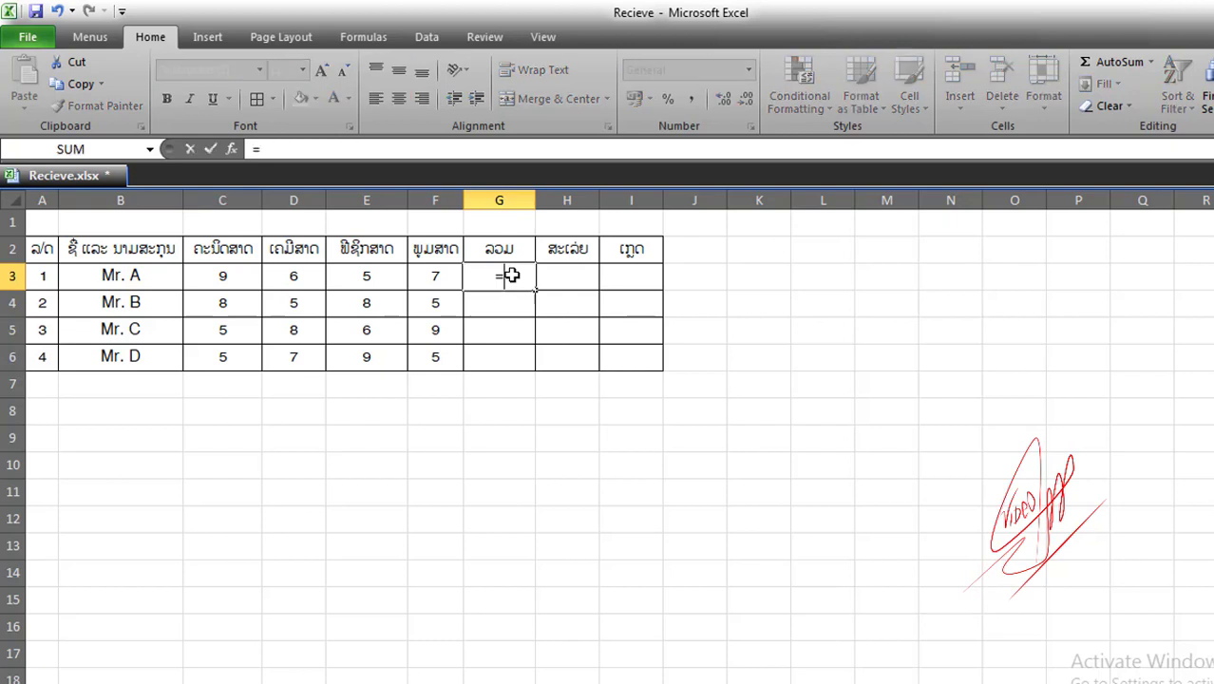
pyautogui.write('su')
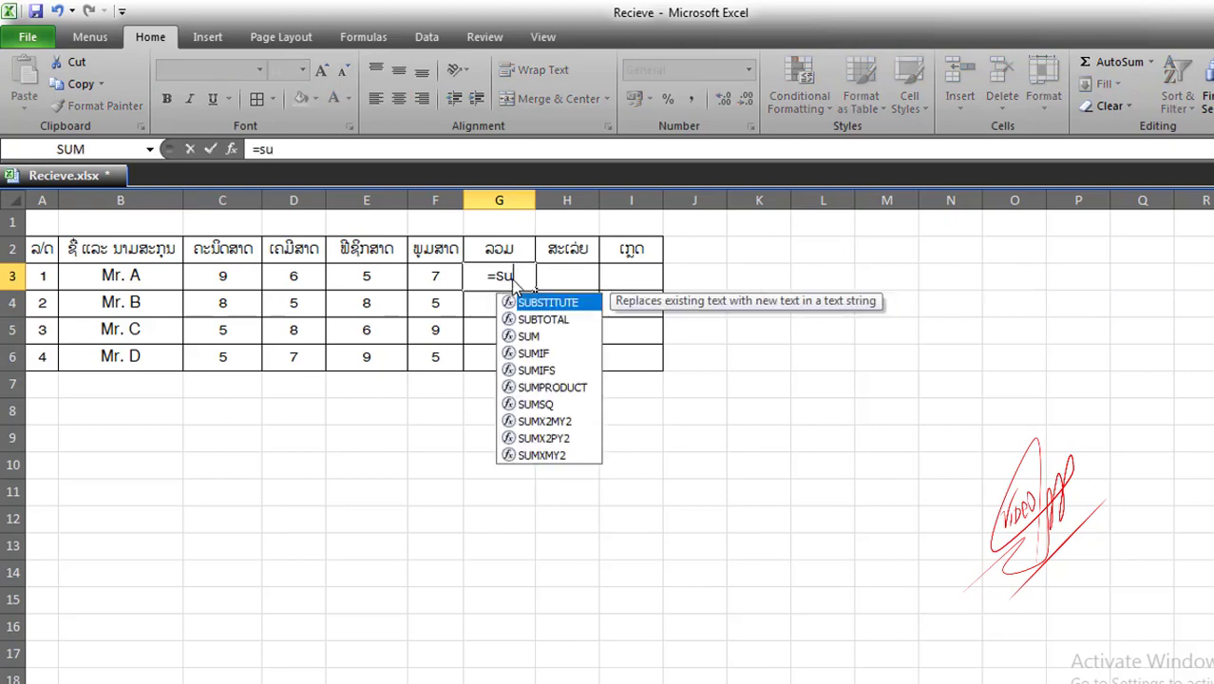
pyautogui.write('m')
pyautogui.doubleClick(539, 303)
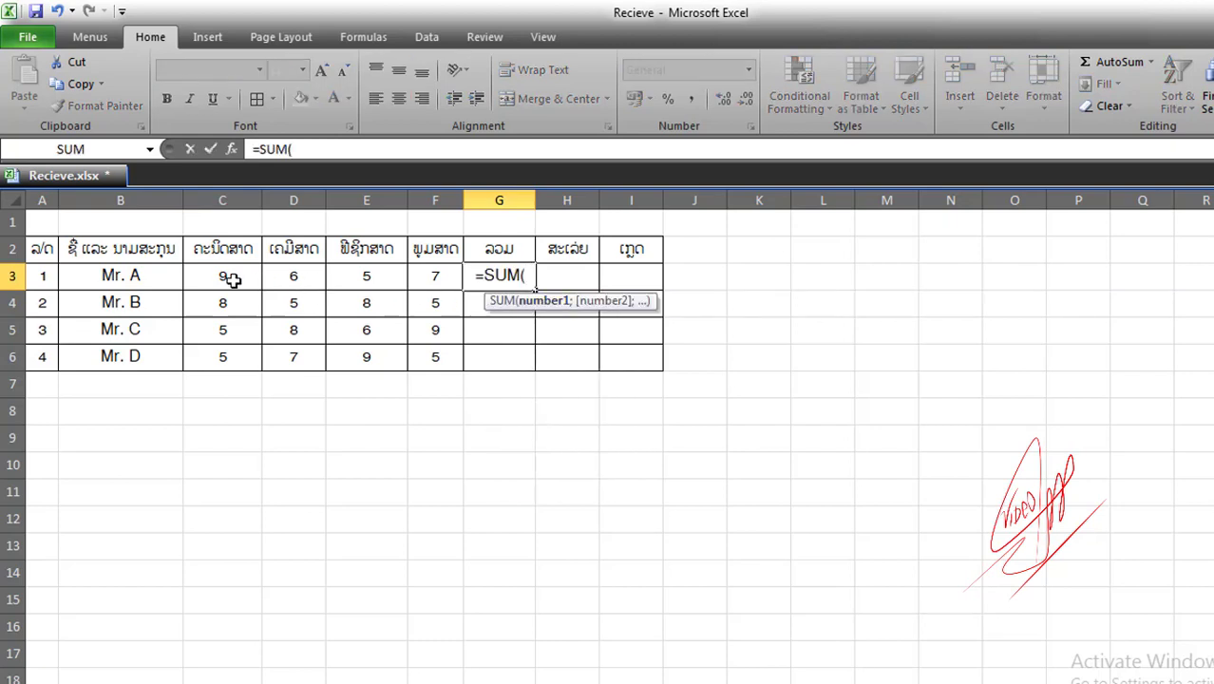
pyautogui.moveTo(228, 277); pyautogui.dragTo(435, 276)
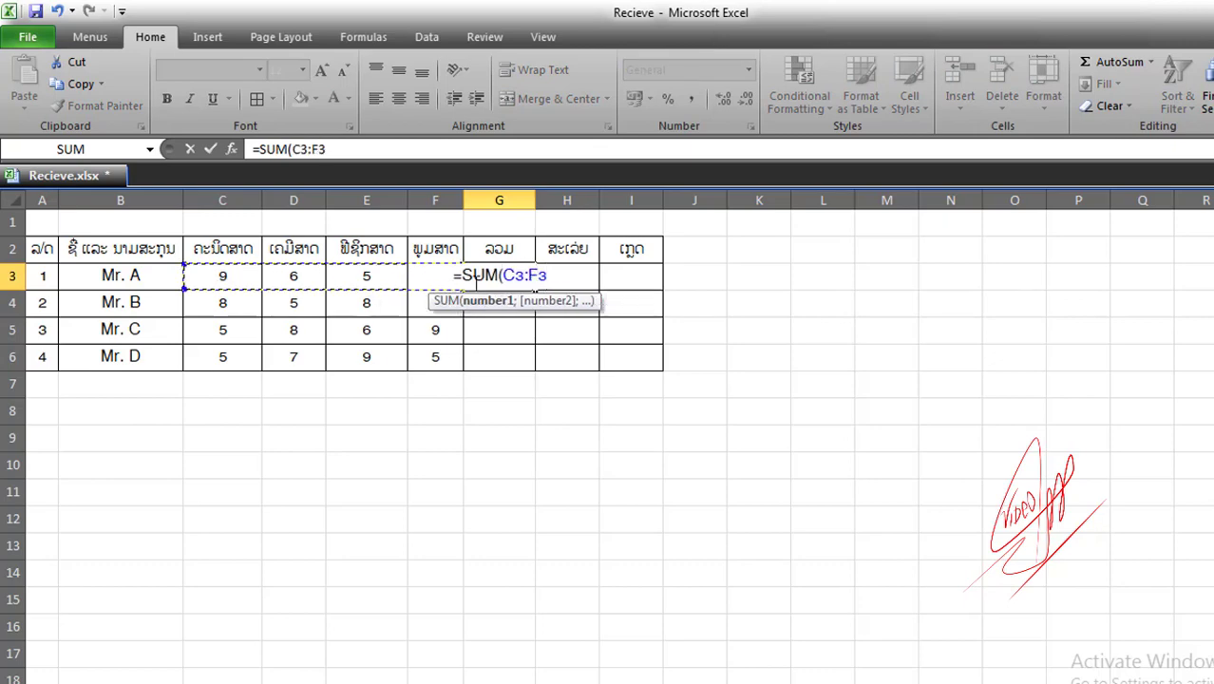
pyautogui.press('Return')
# Step: Fill the G3 SUM formula down to G6 for totals 26, 28 and 26
pyautogui.click(528, 277)
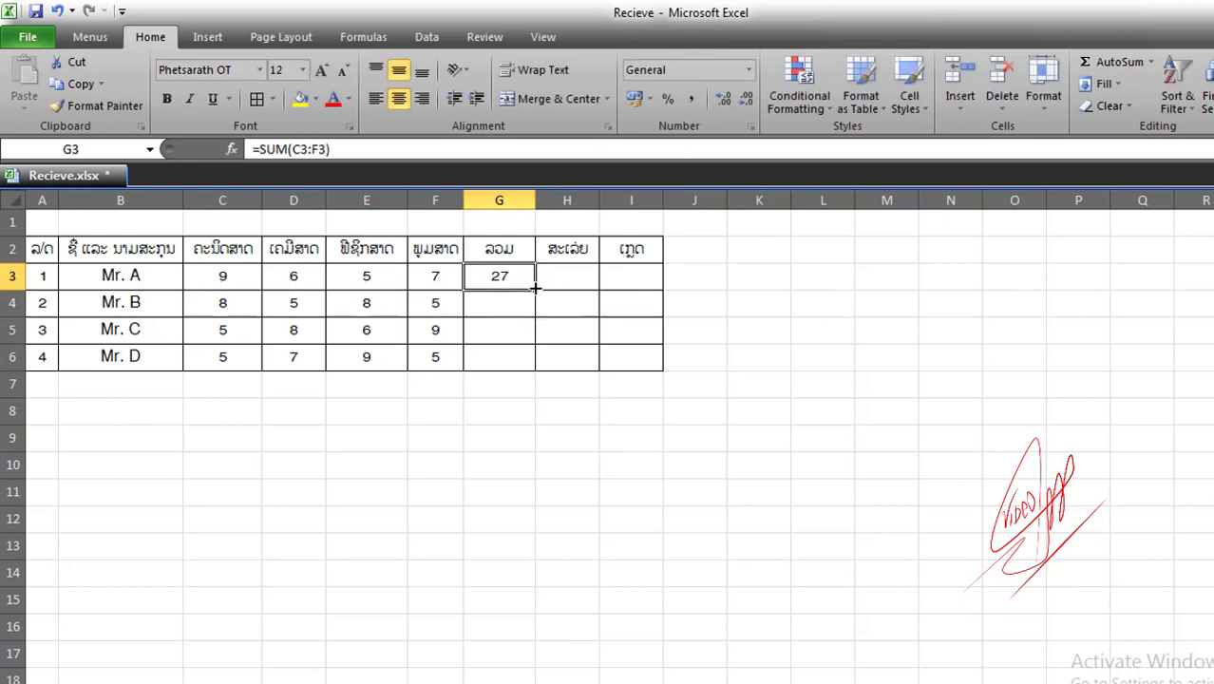
pyautogui.moveTo(535, 287); pyautogui.dragTo(536, 365)
pyautogui.click(517, 408)
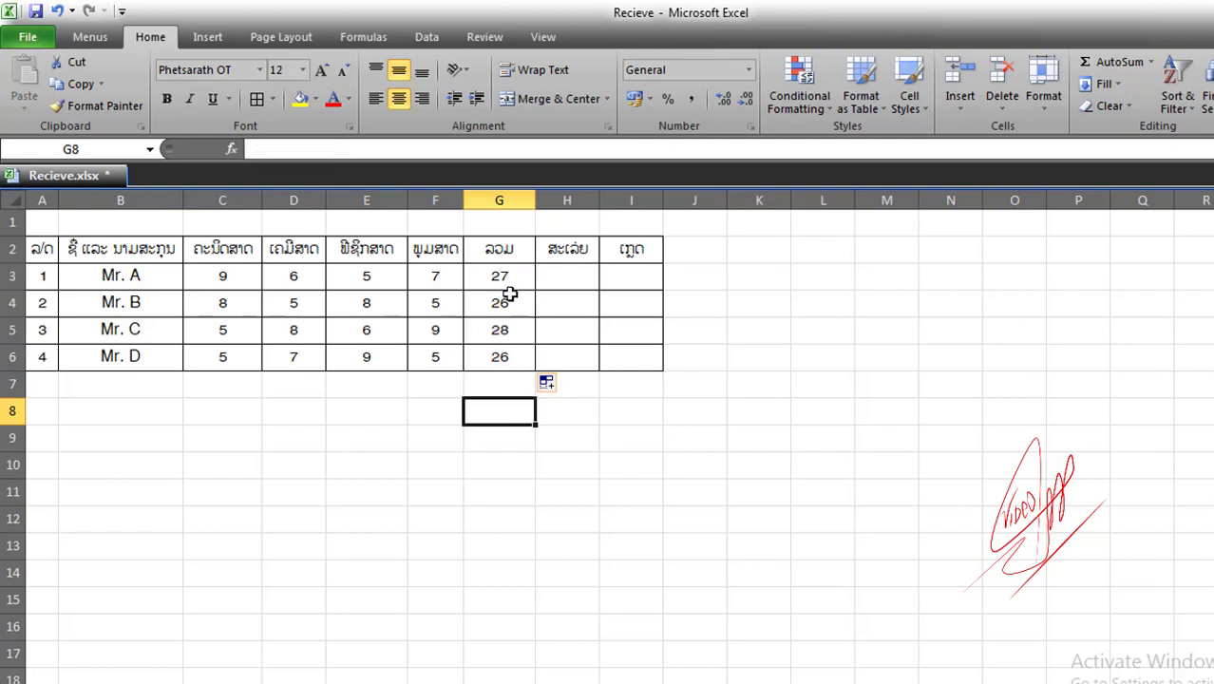
pyautogui.click(509, 276)
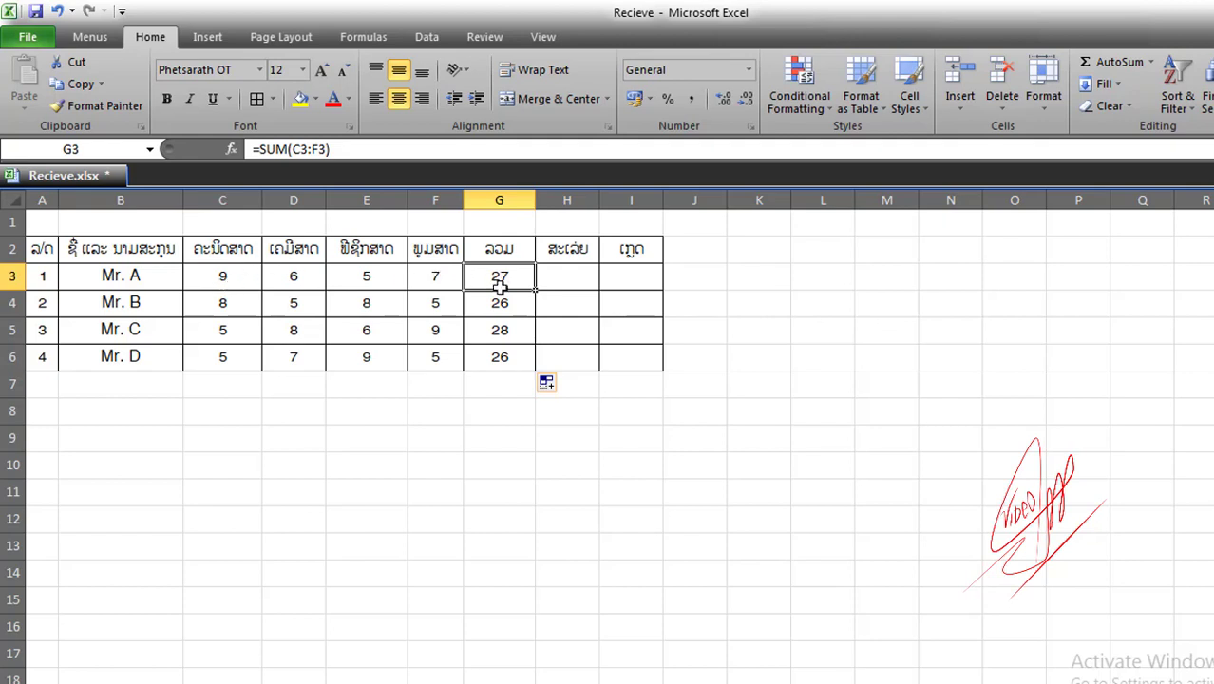
pyautogui.click(516, 360)
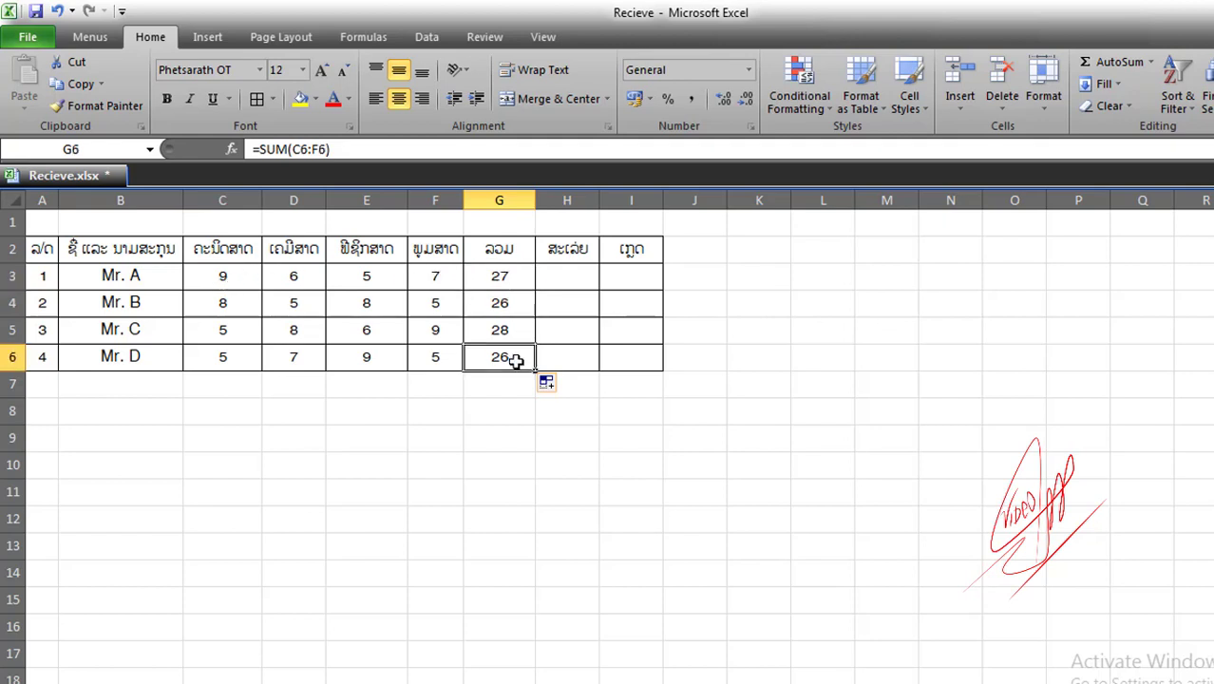
pyautogui.click(368, 410)
pyautogui.click(228, 305)
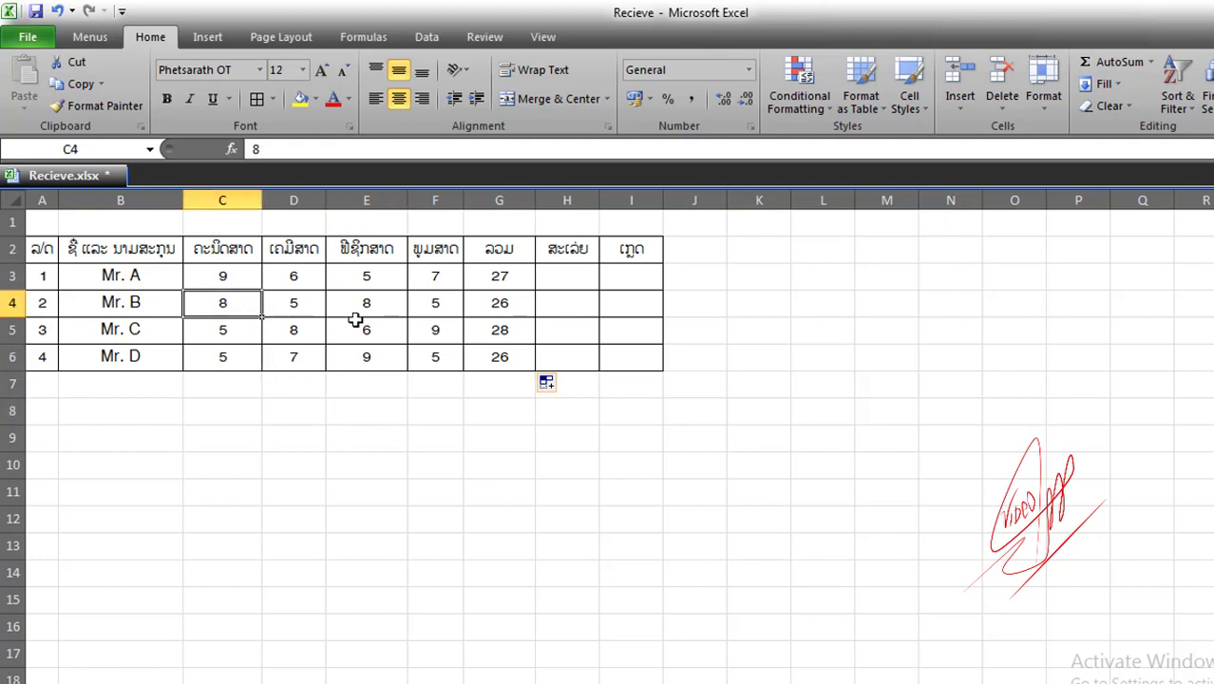
pyautogui.click(425, 404)
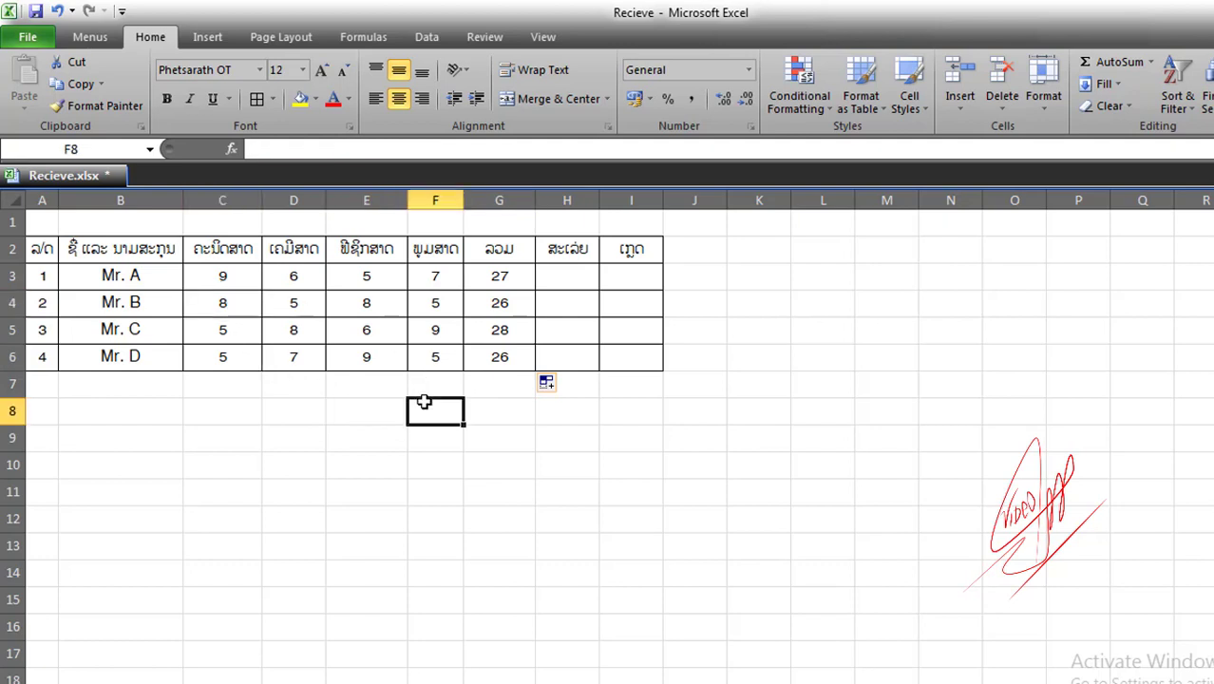
pyautogui.click(558, 275)
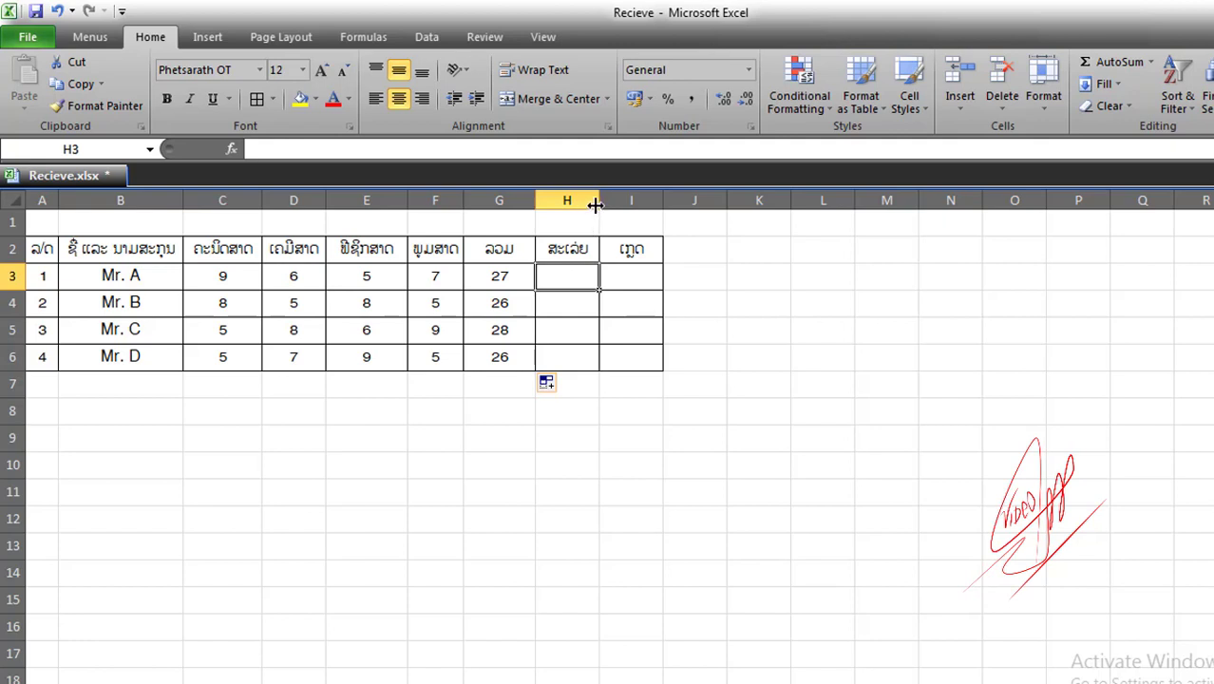
pyautogui.click(624, 274)
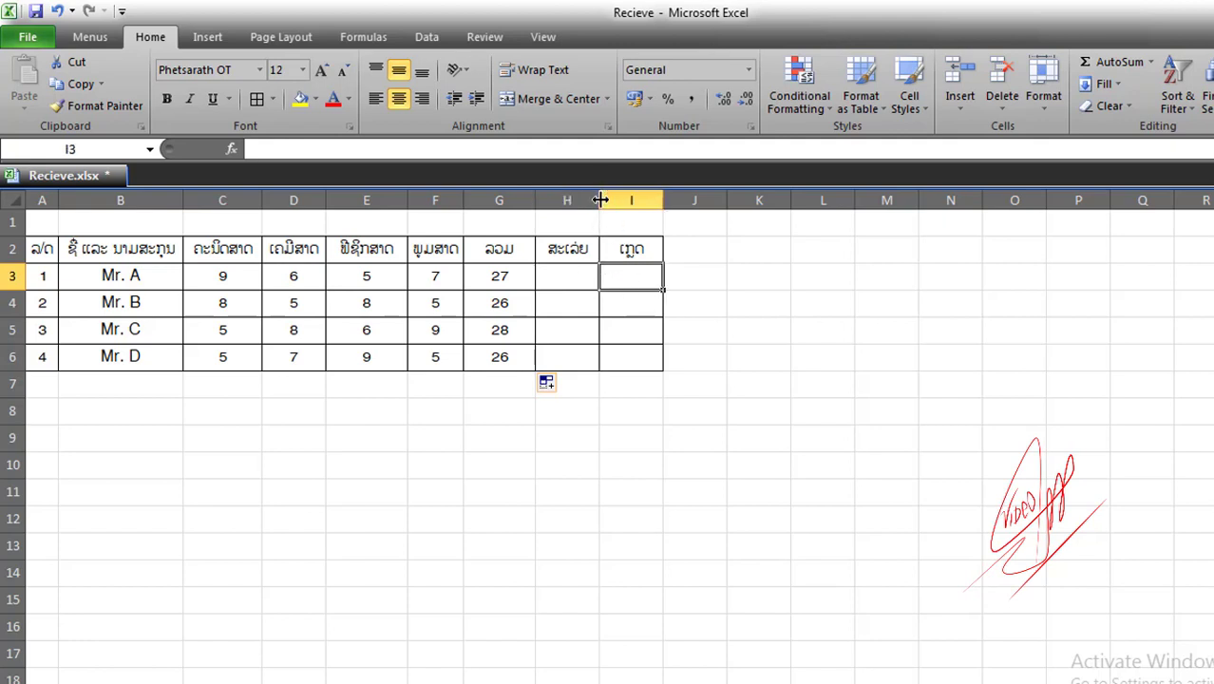
pyautogui.click(569, 271)
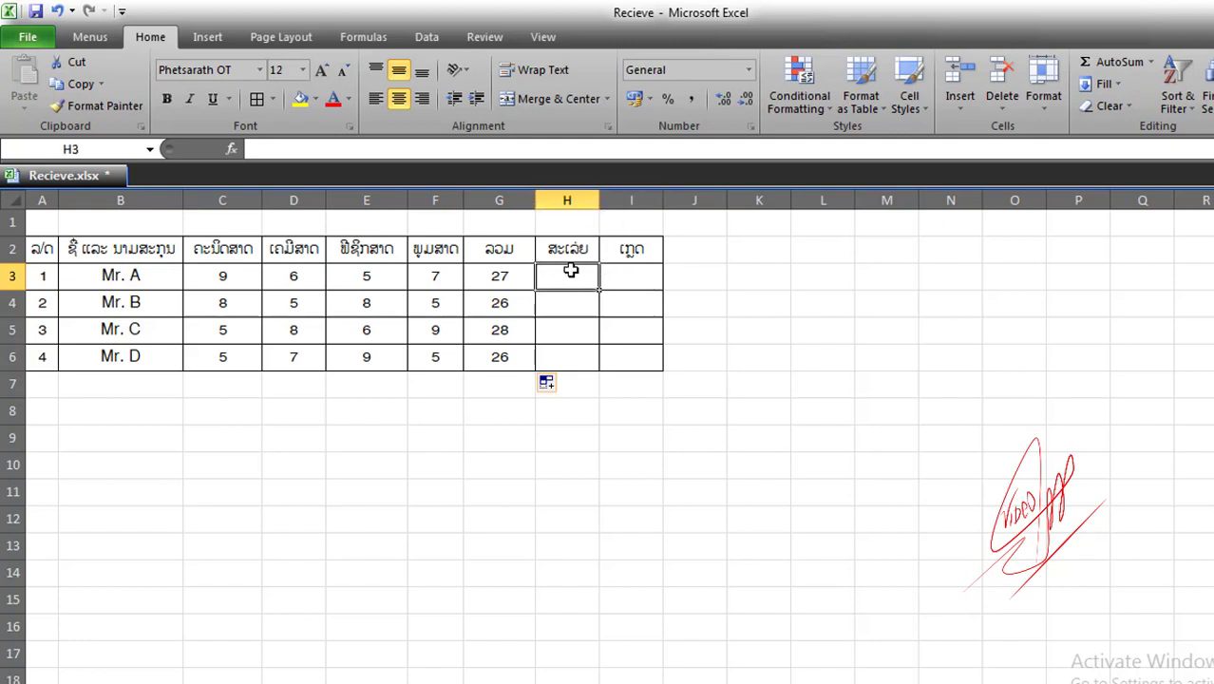
pyautogui.click(513, 274)
pyautogui.click(497, 251)
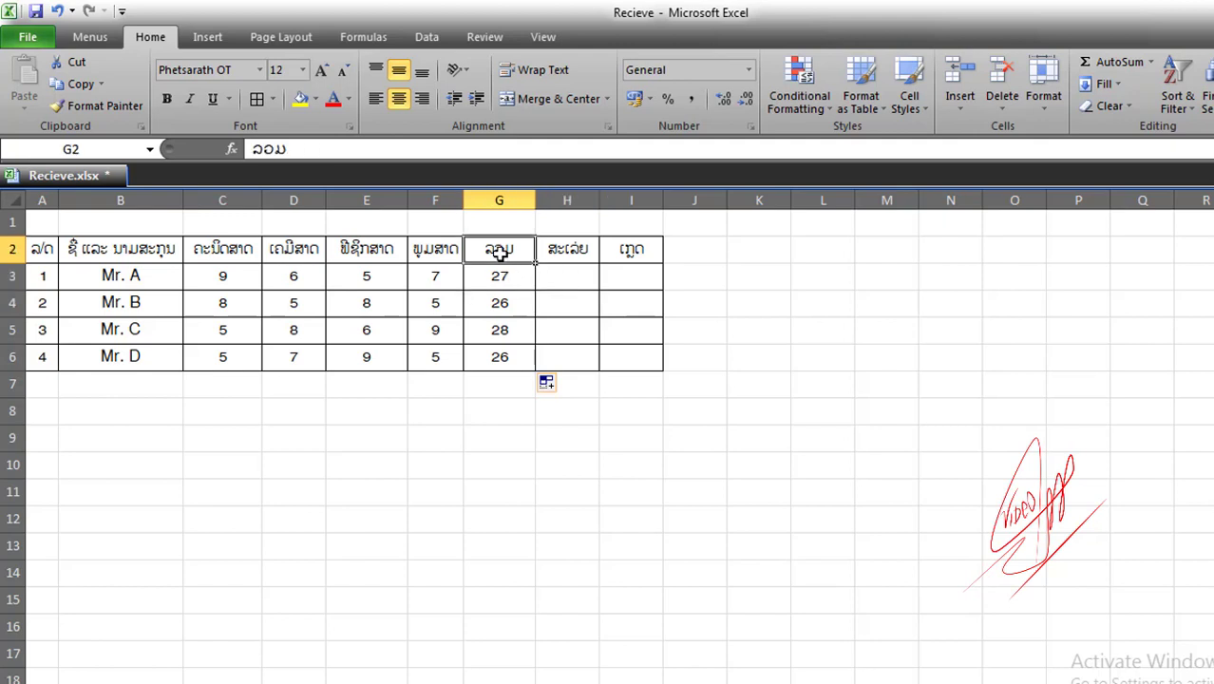
pyautogui.click(572, 270)
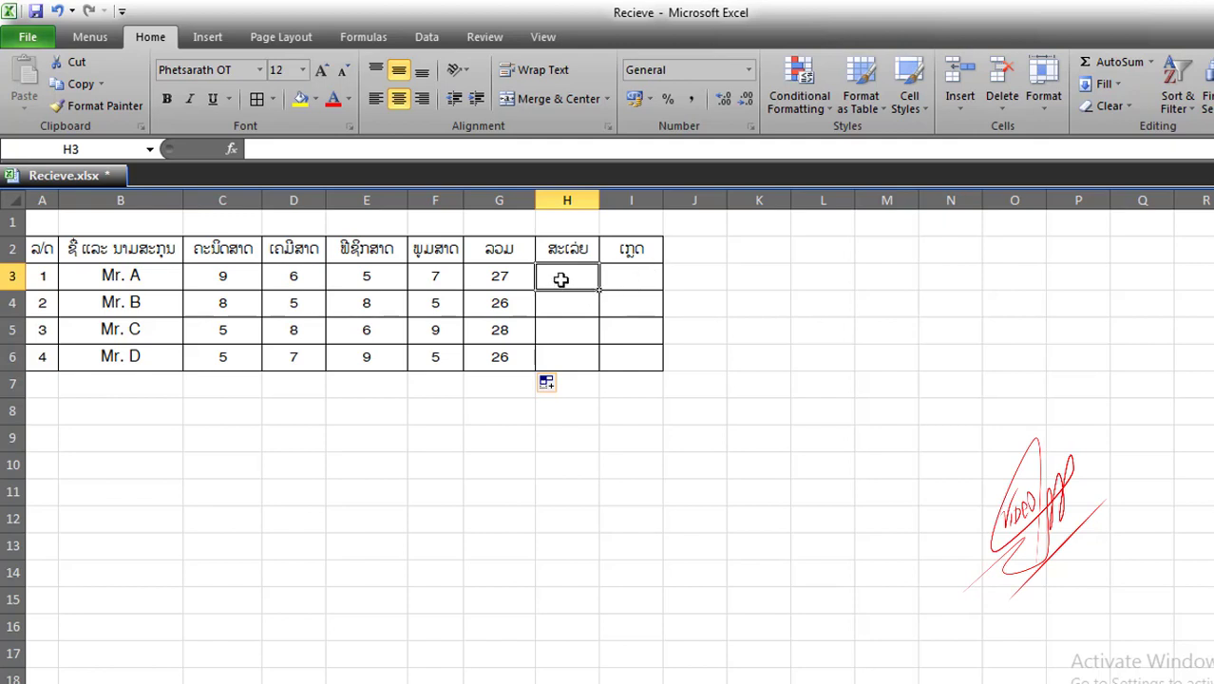
pyautogui.write('=')
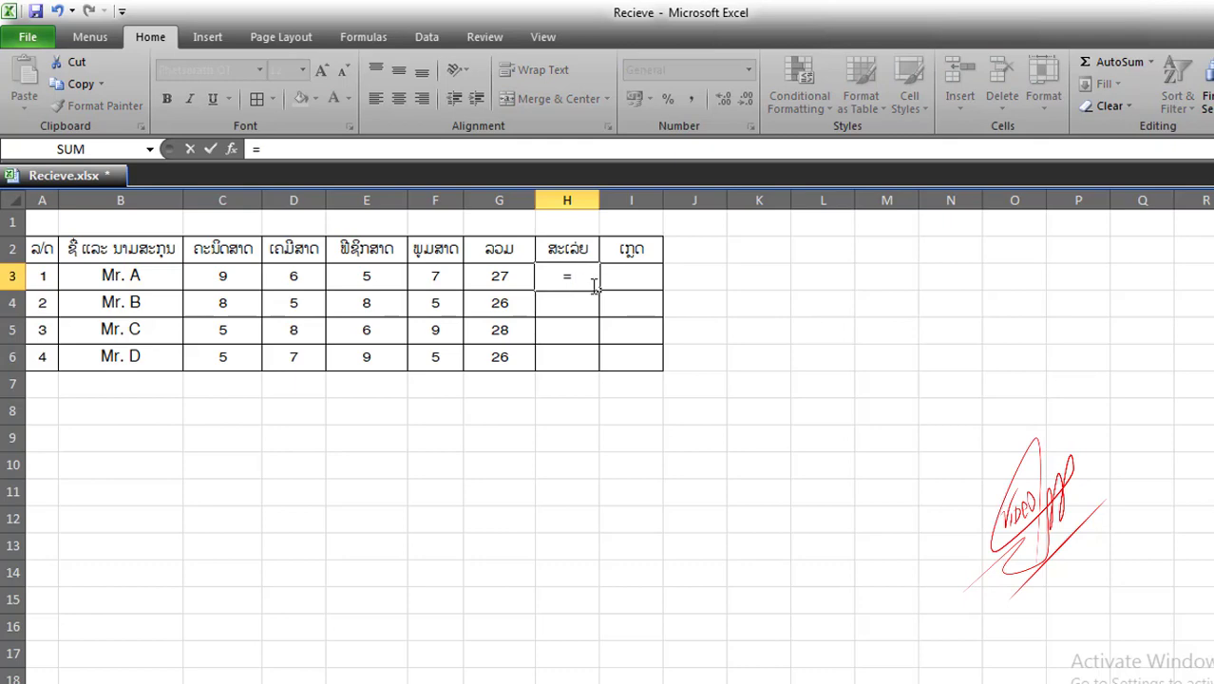
pyautogui.write('A')
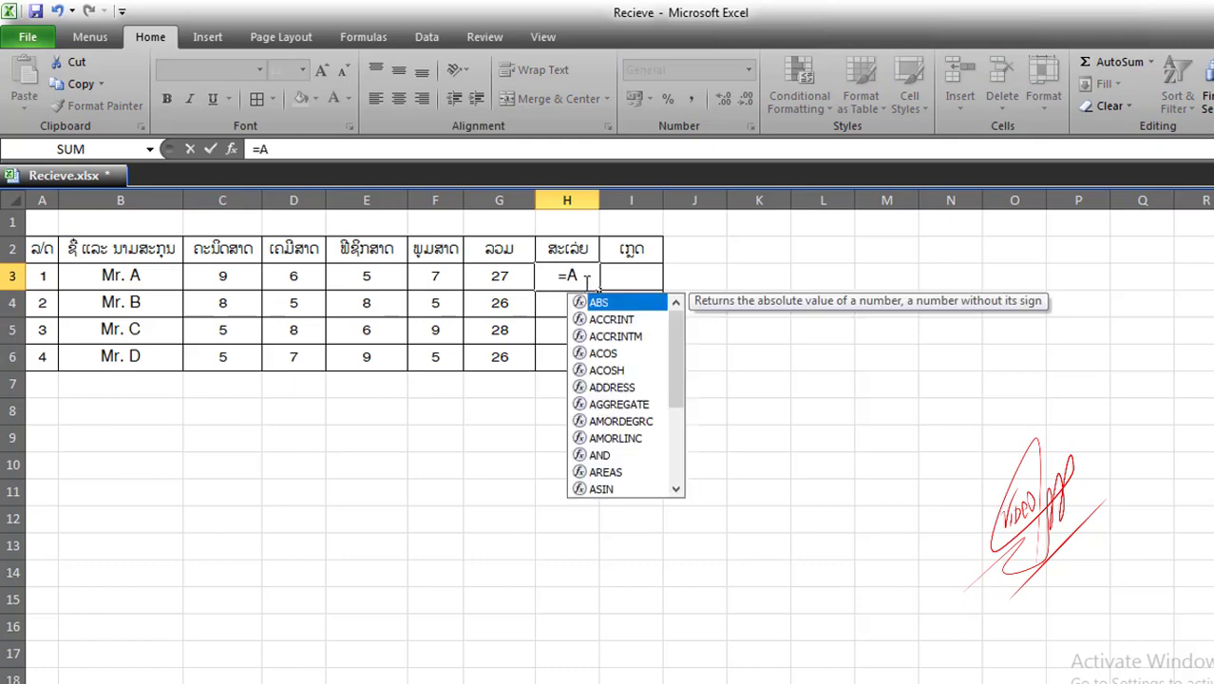
pyautogui.write('ver')
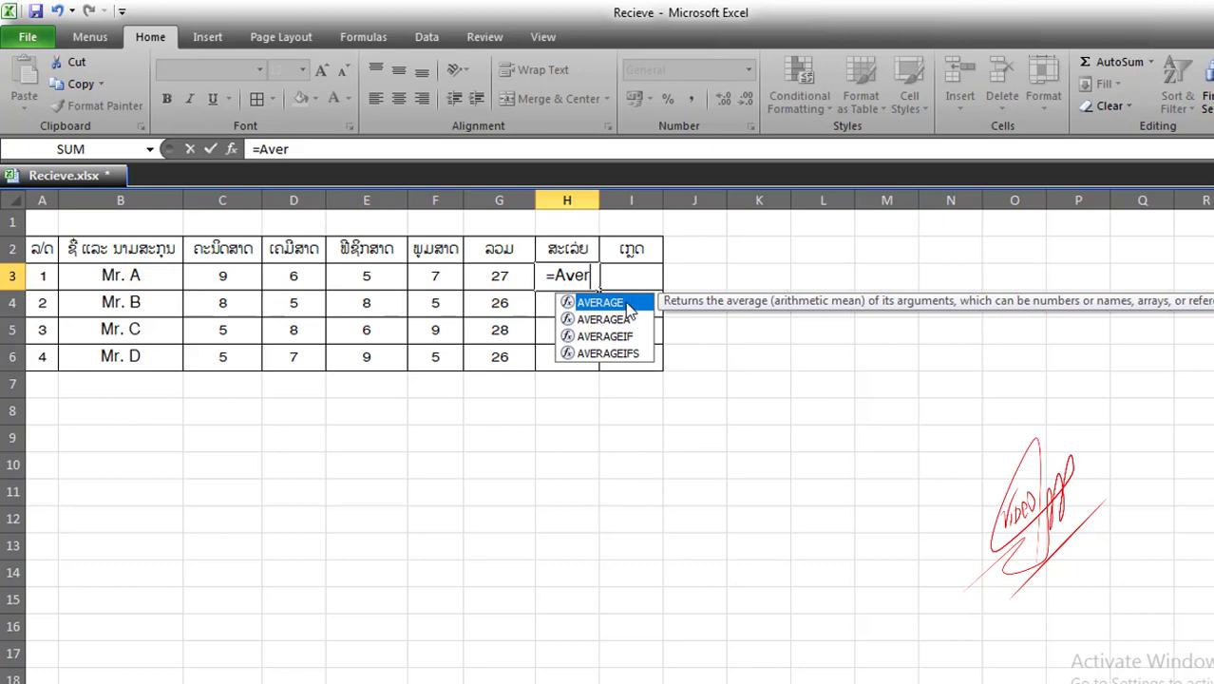
pyautogui.doubleClick(626, 304)
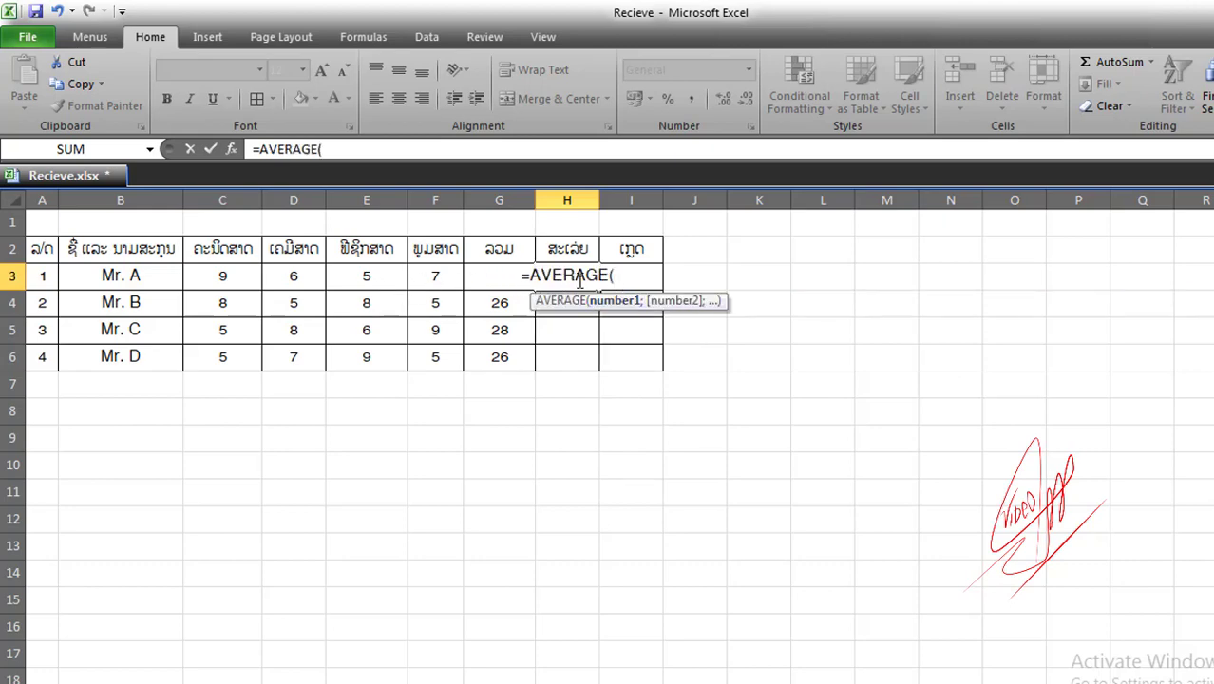
pyautogui.moveTo(219, 275); pyautogui.dragTo(430, 277)
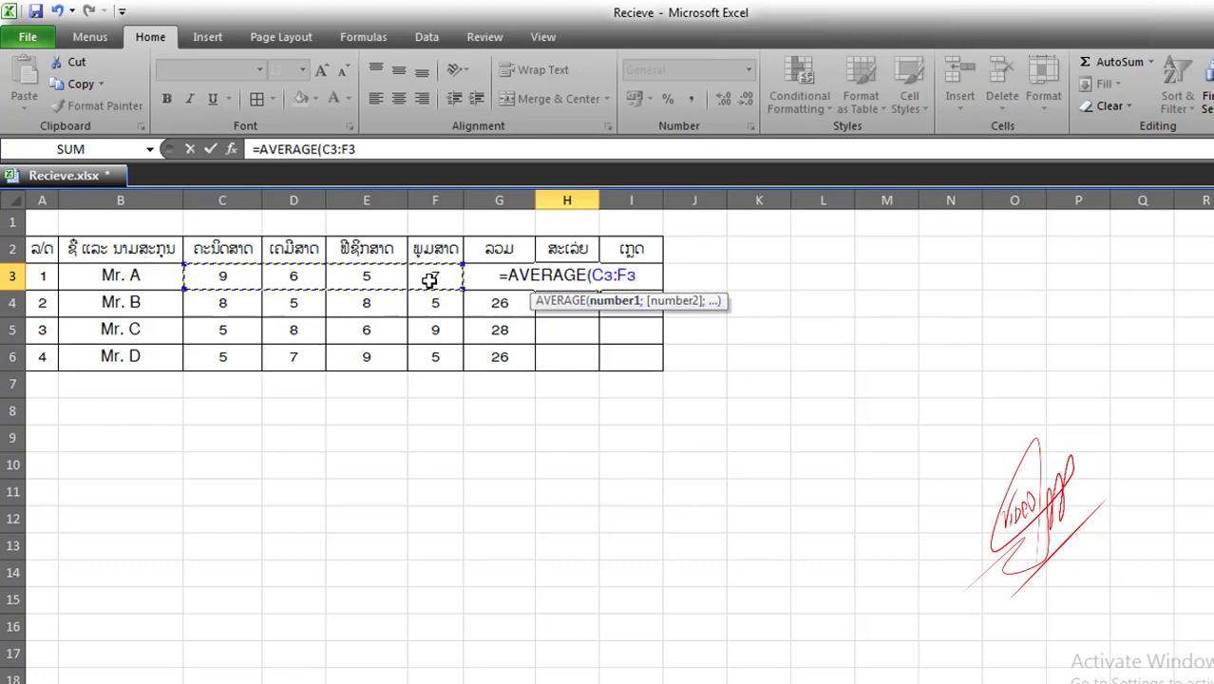
pyautogui.press('Return')
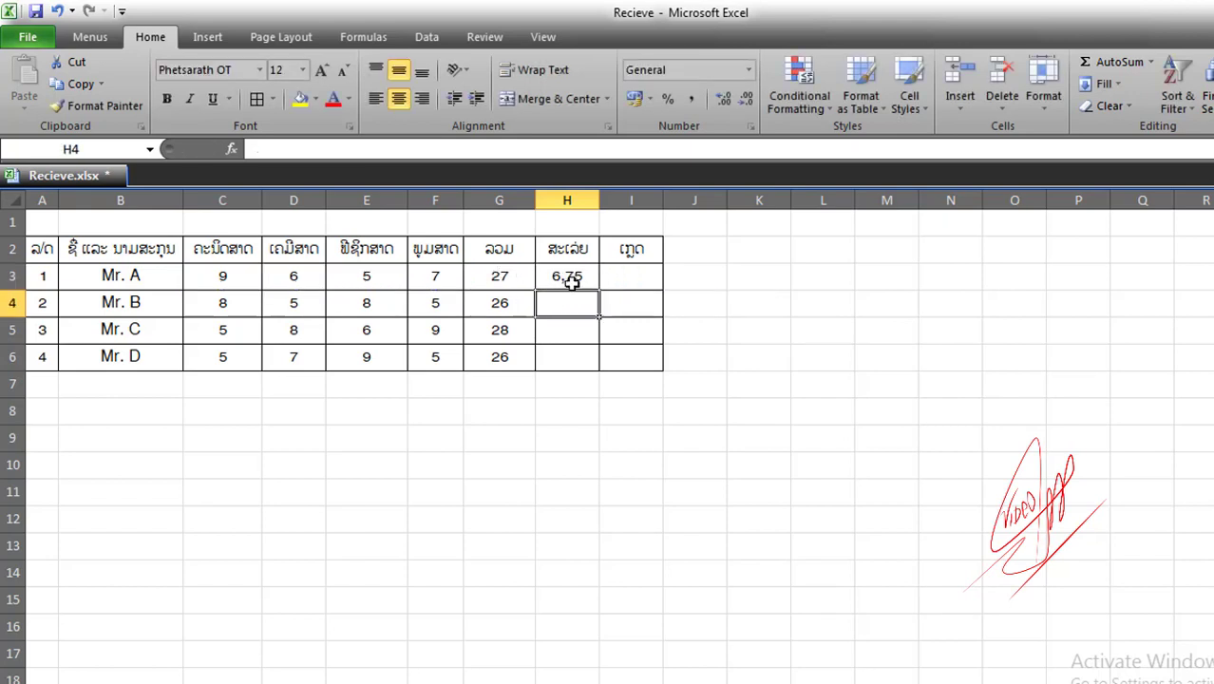
pyautogui.click(484, 277)
pyautogui.click(552, 278)
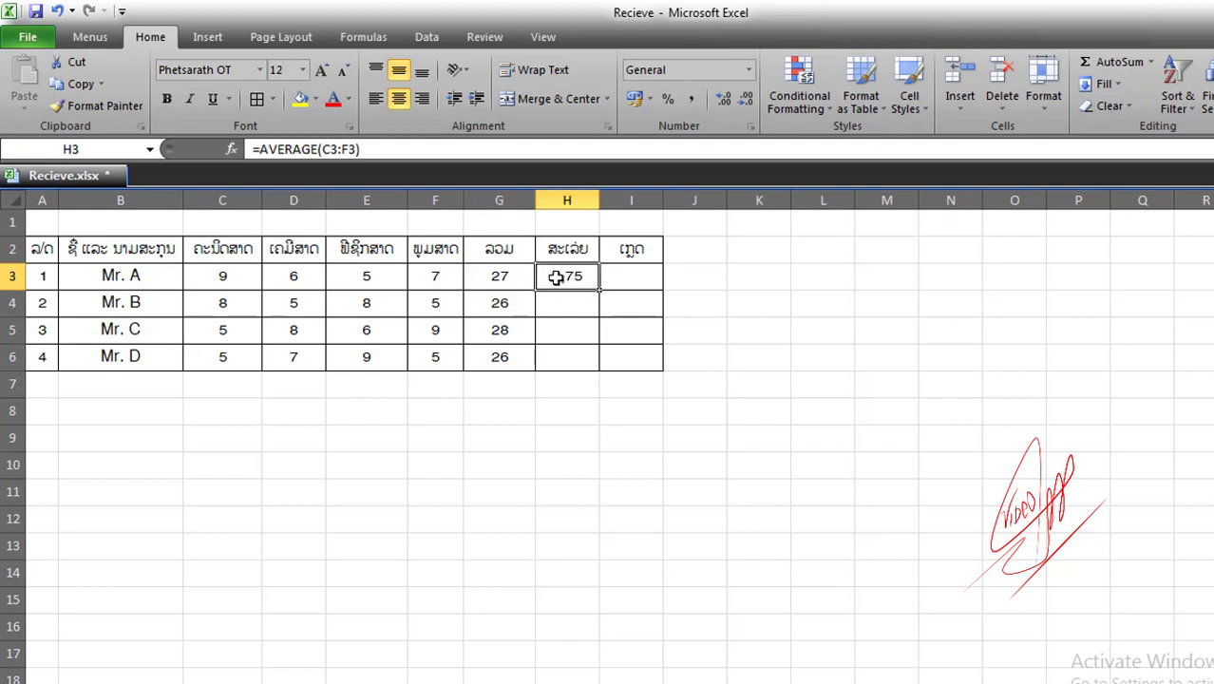
pyautogui.doubleClick(593, 285)
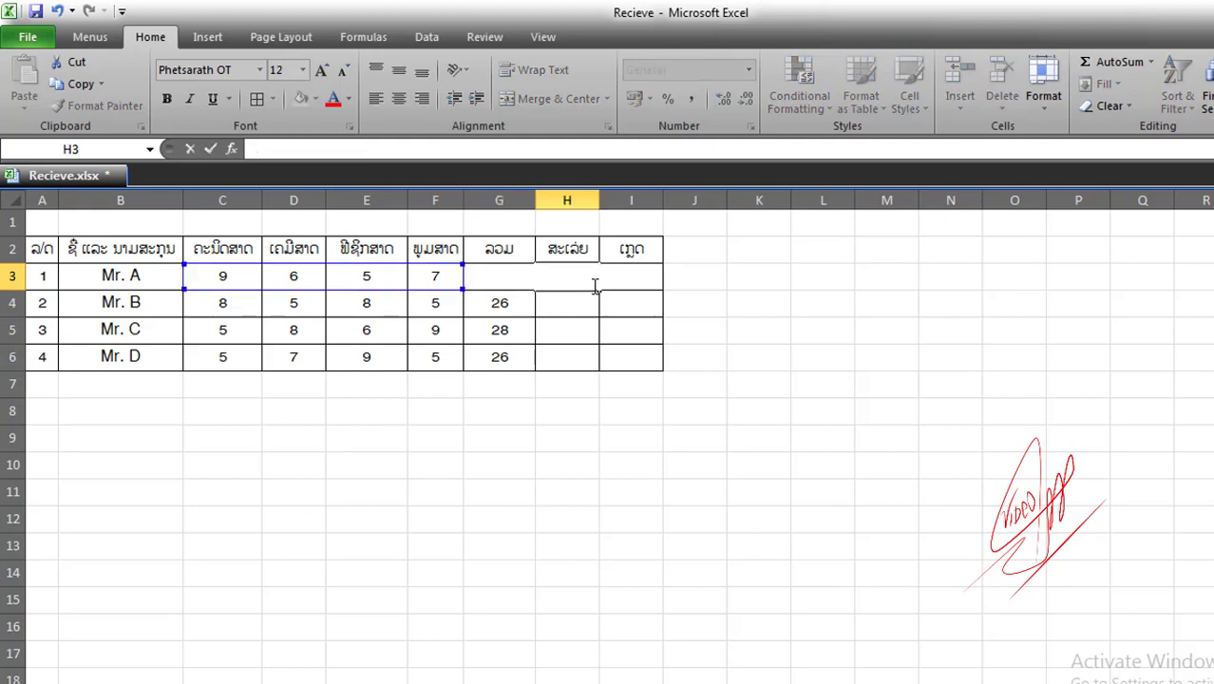
pyautogui.press('Escape')
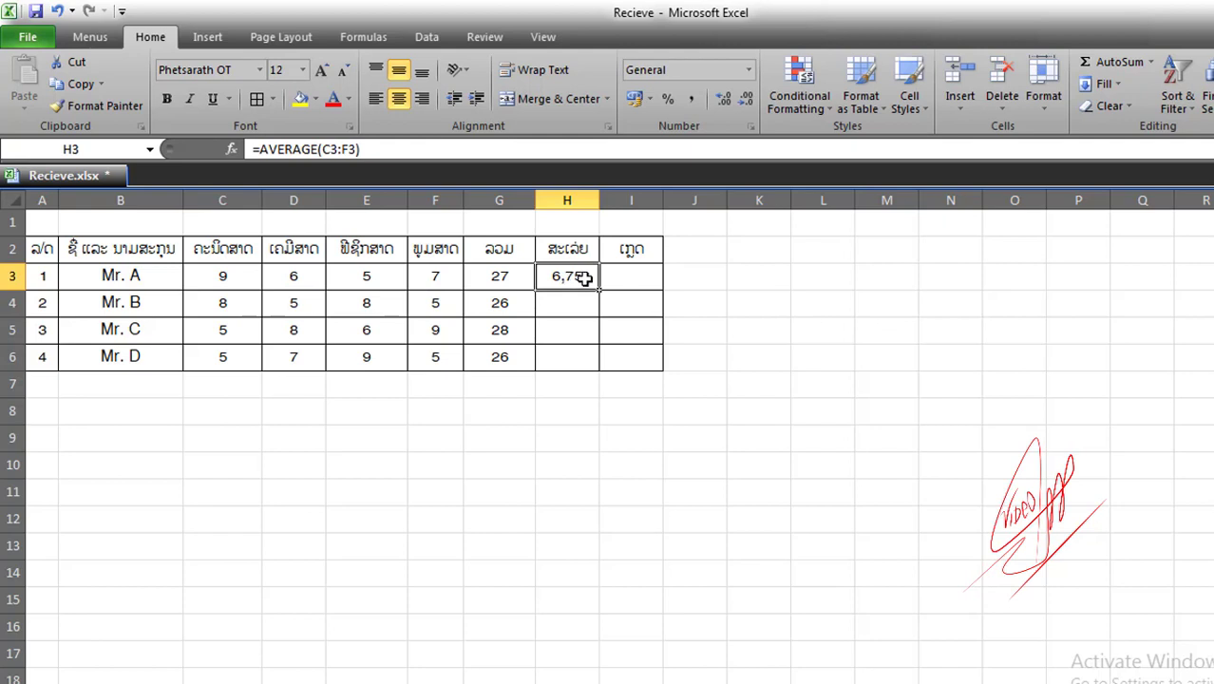
pyautogui.press('Delete')
pyautogui.click(608, 309)
pyautogui.click(580, 277)
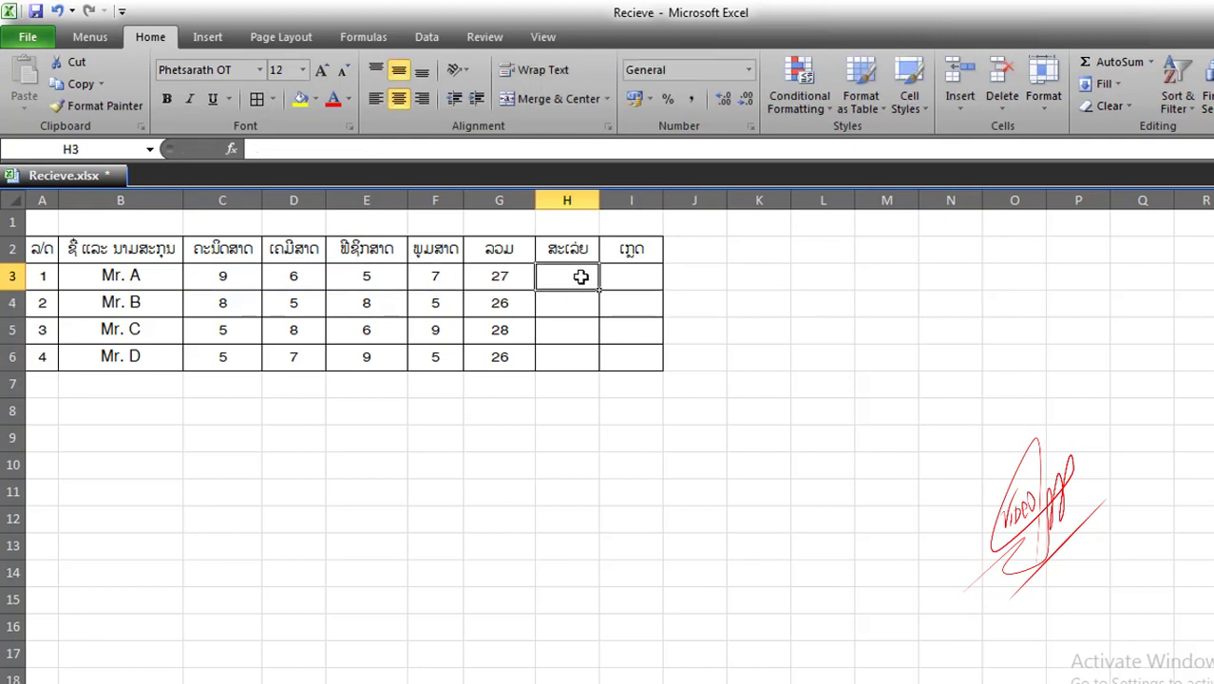
# Step: Enter =AVERAGE(C3:F3) in H3 to get 6,75, then select the block C3:H6
pyautogui.write('=')
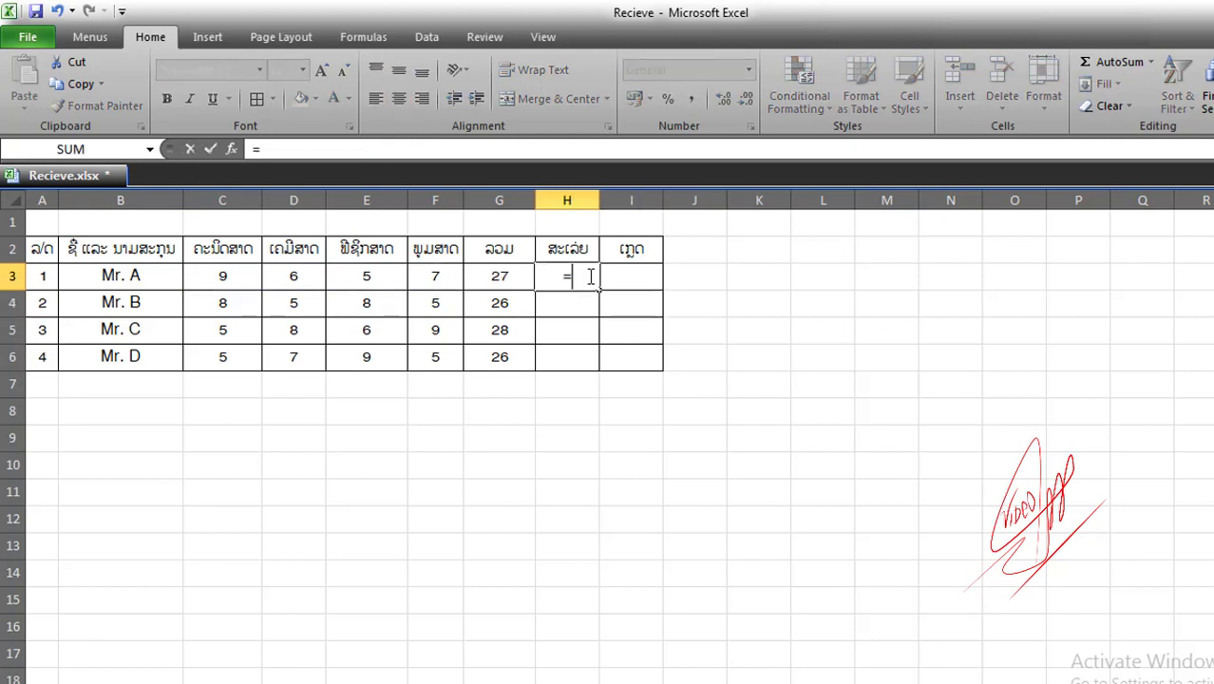
pyautogui.write('a')
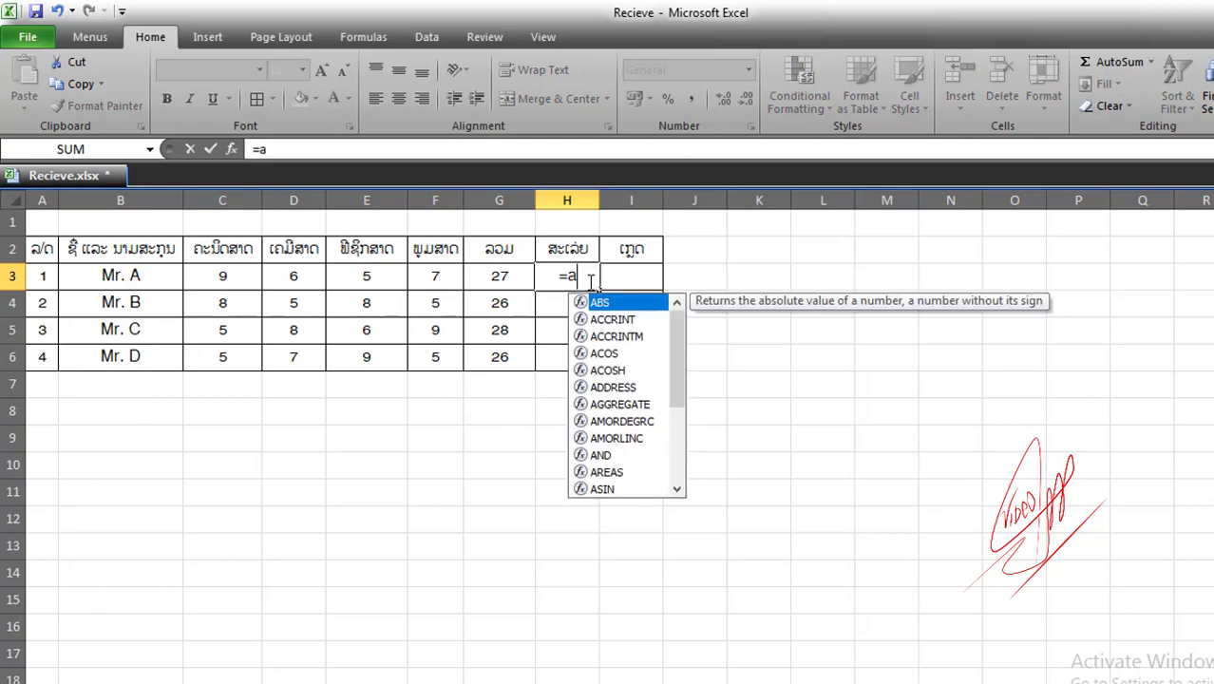
pyautogui.write('v')
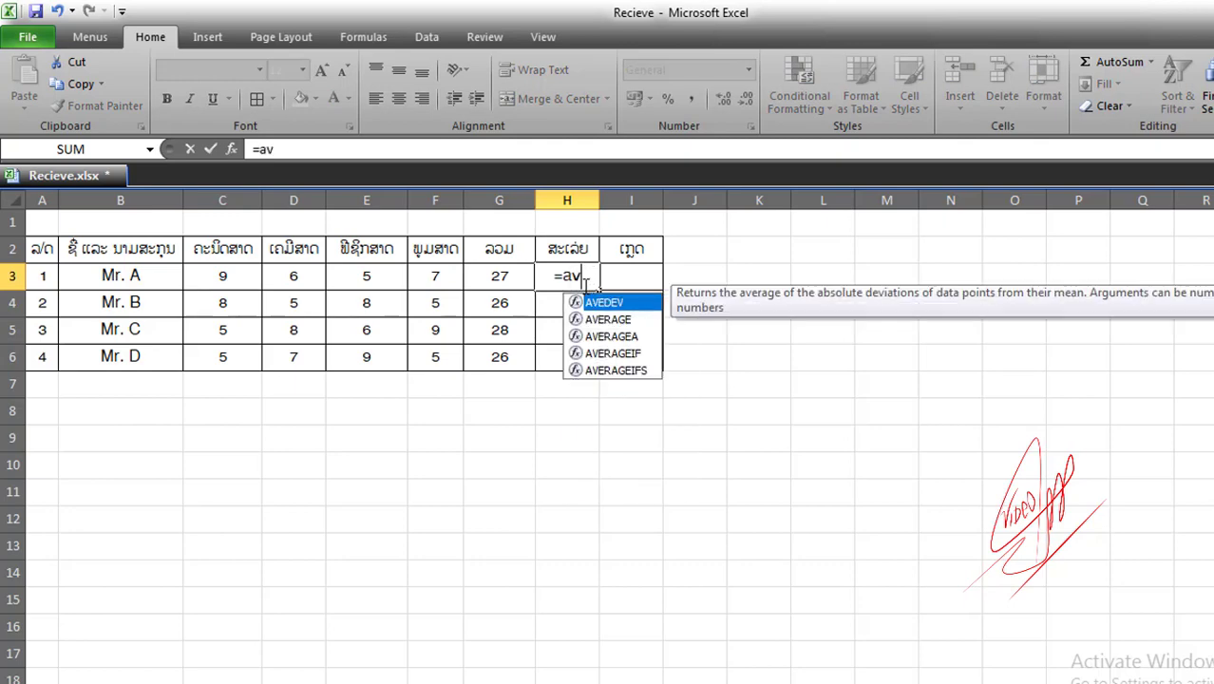
pyautogui.write('er')
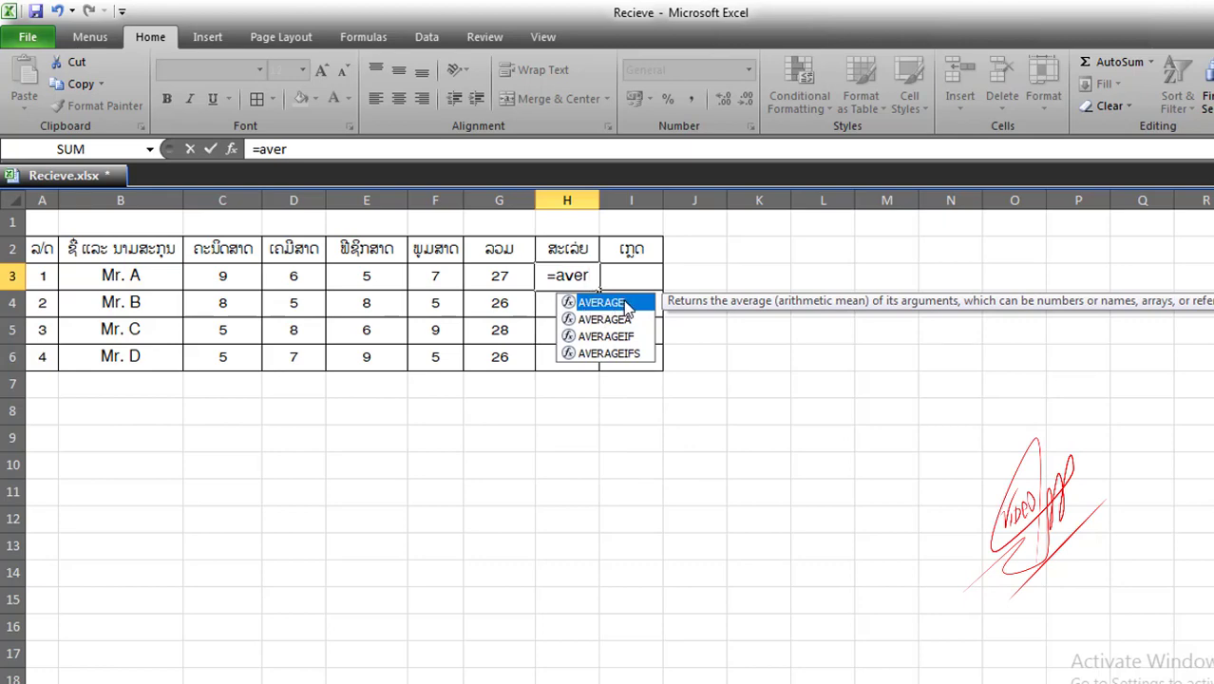
pyautogui.doubleClick(600, 311)
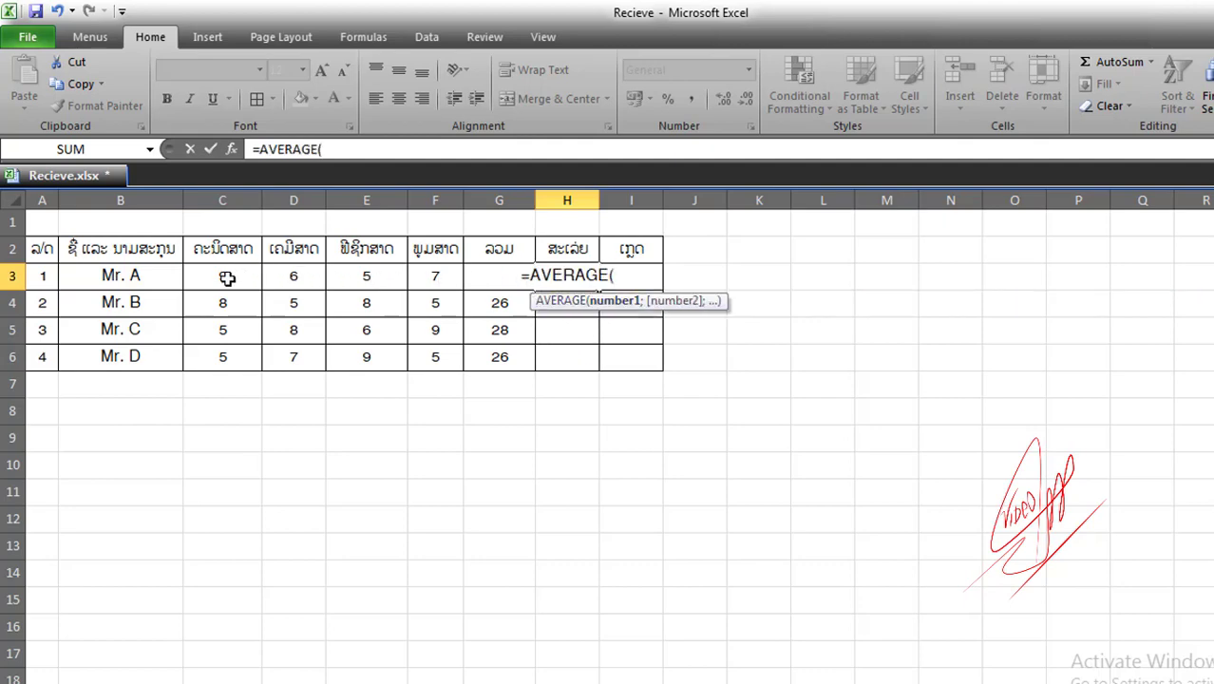
pyautogui.moveTo(209, 275); pyautogui.dragTo(432, 277)
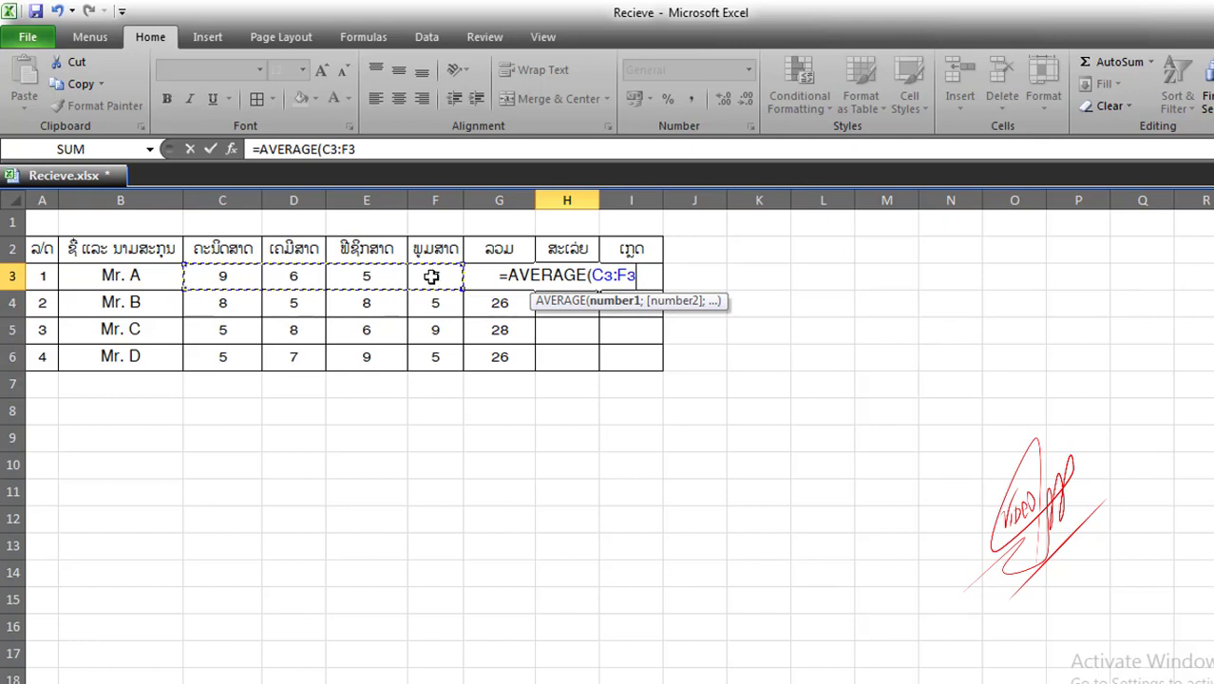
pyautogui.press('Return')
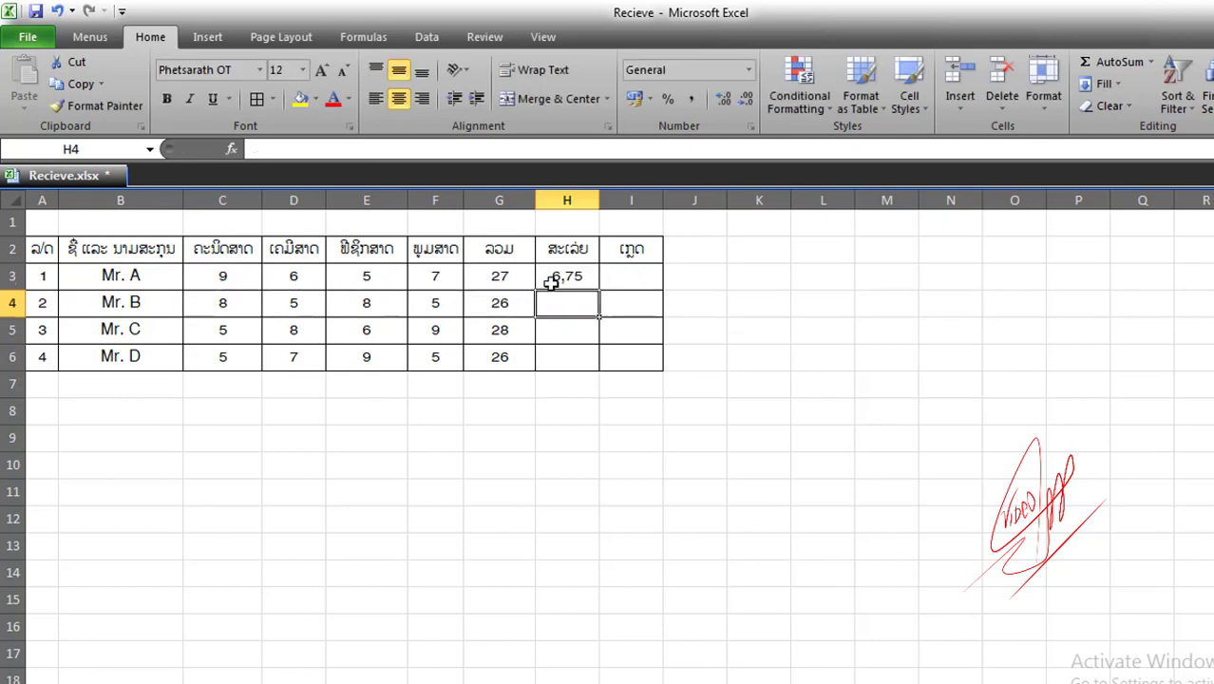
pyautogui.click(559, 277)
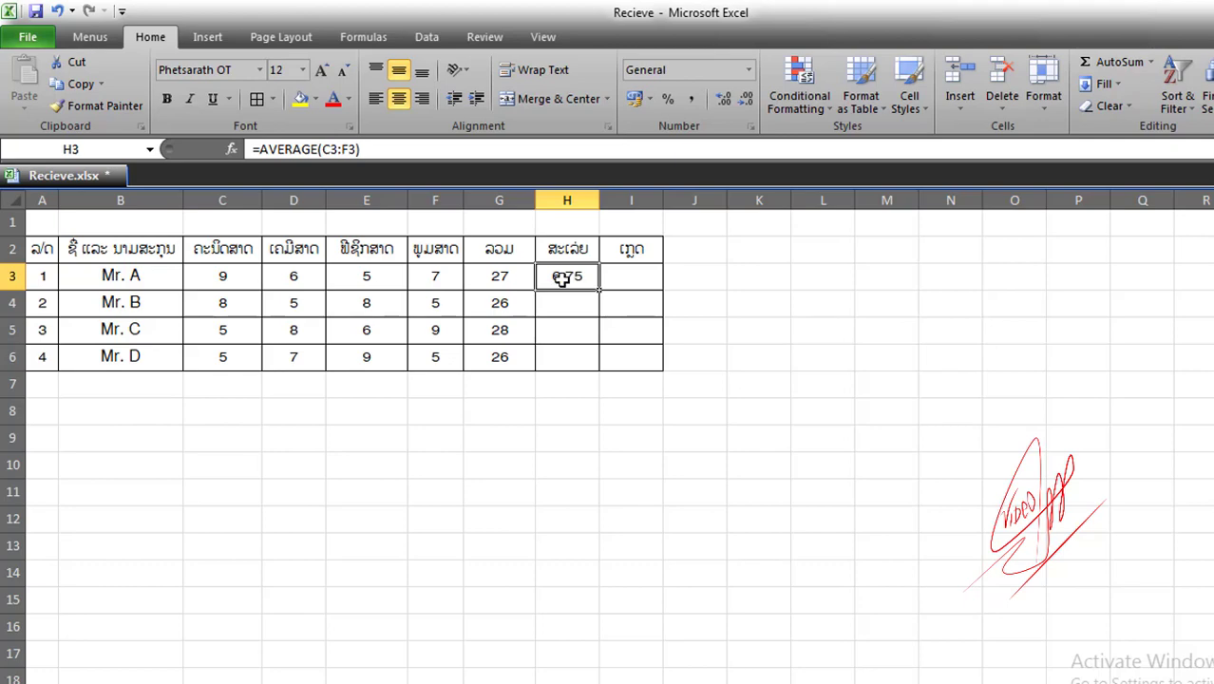
pyautogui.moveTo(228, 274); pyautogui.dragTo(559, 348)
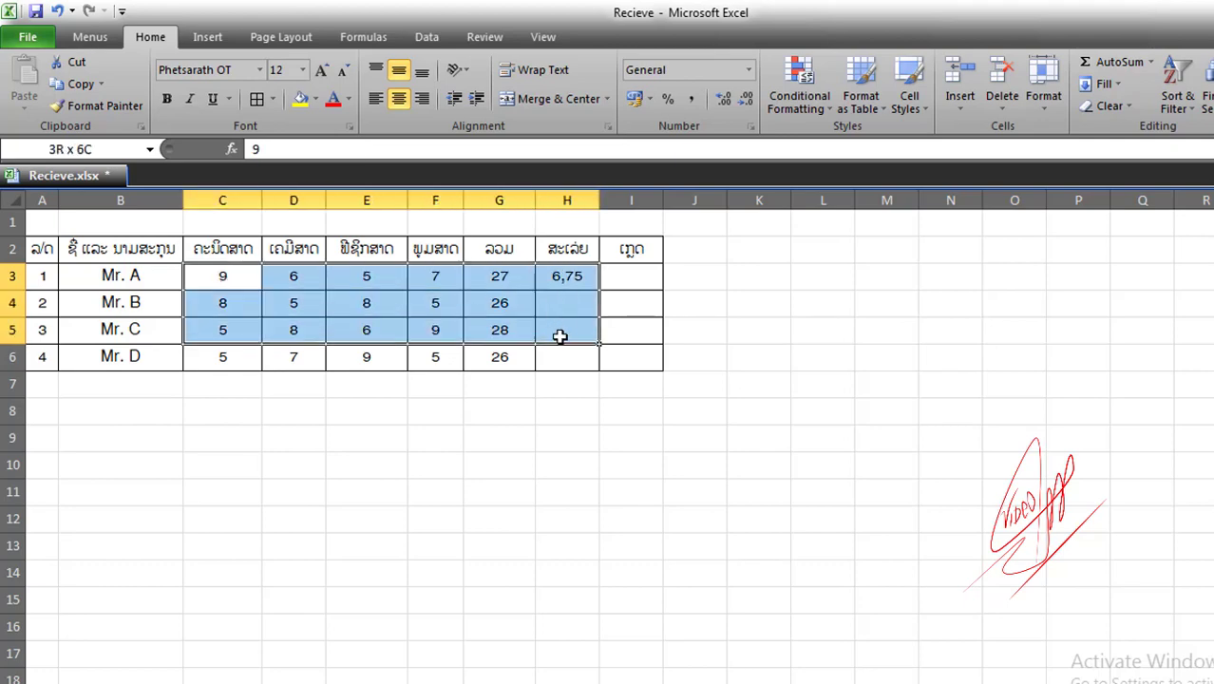
# Step: Apply the Number category format to C3:H6 so H3 displays 7
pyautogui.rightClick(430, 276)
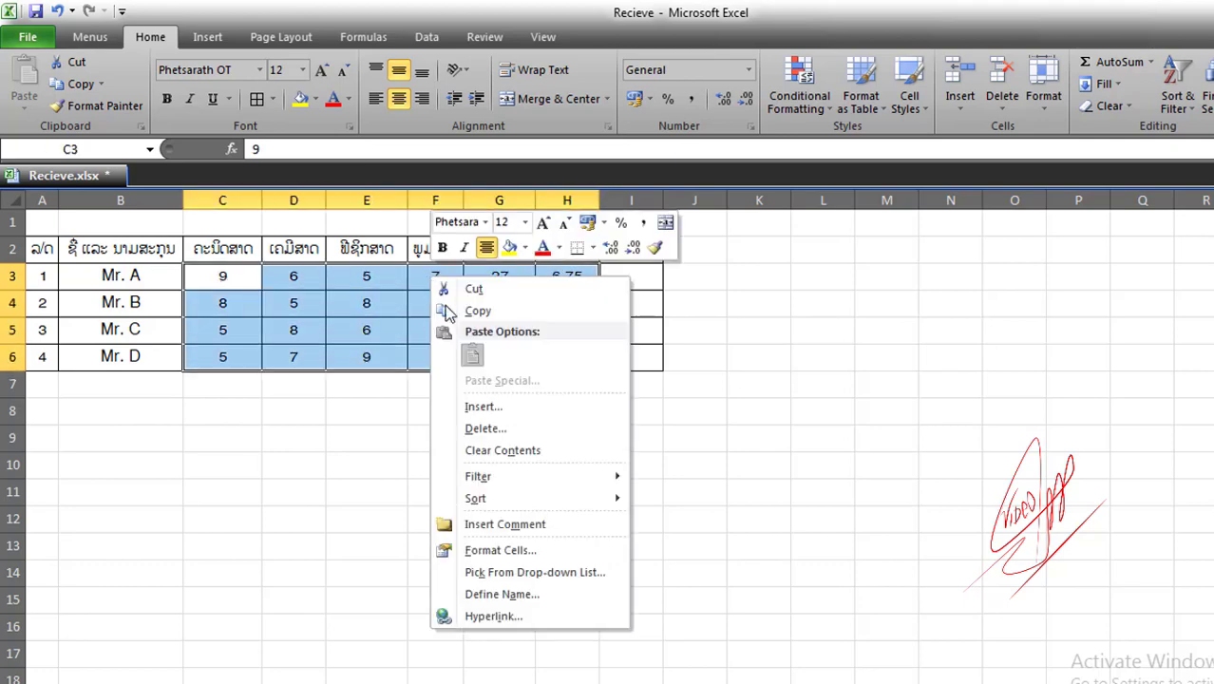
pyautogui.click(520, 553)
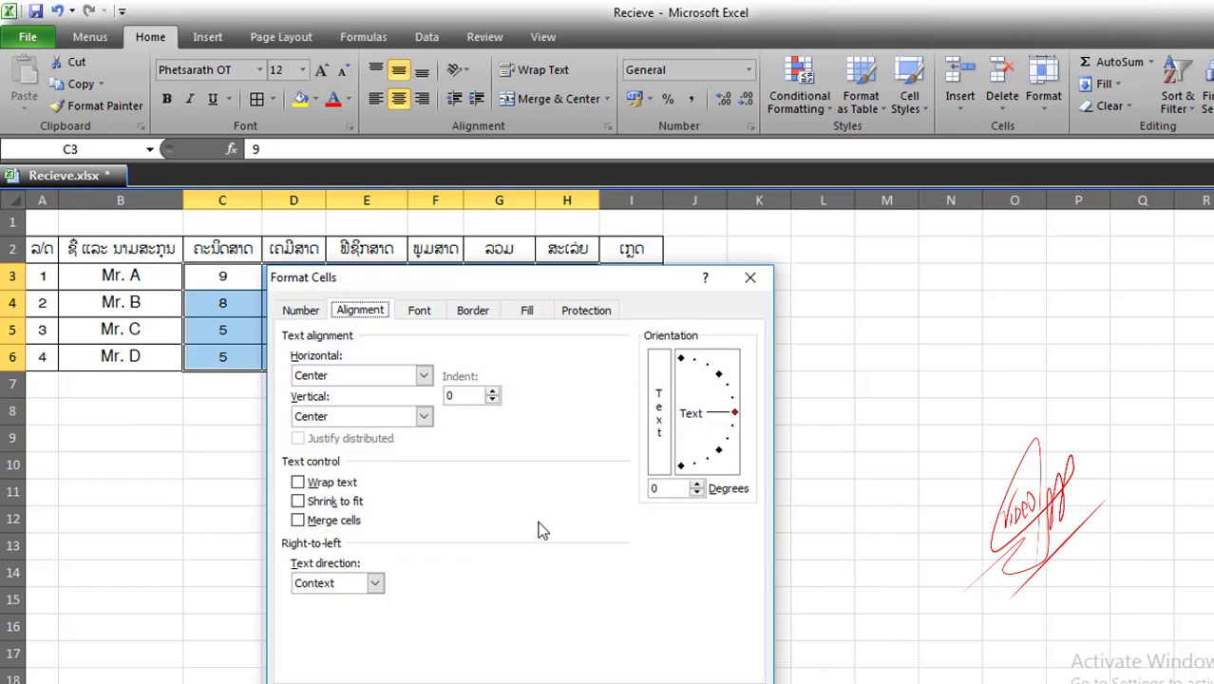
pyautogui.click(309, 310)
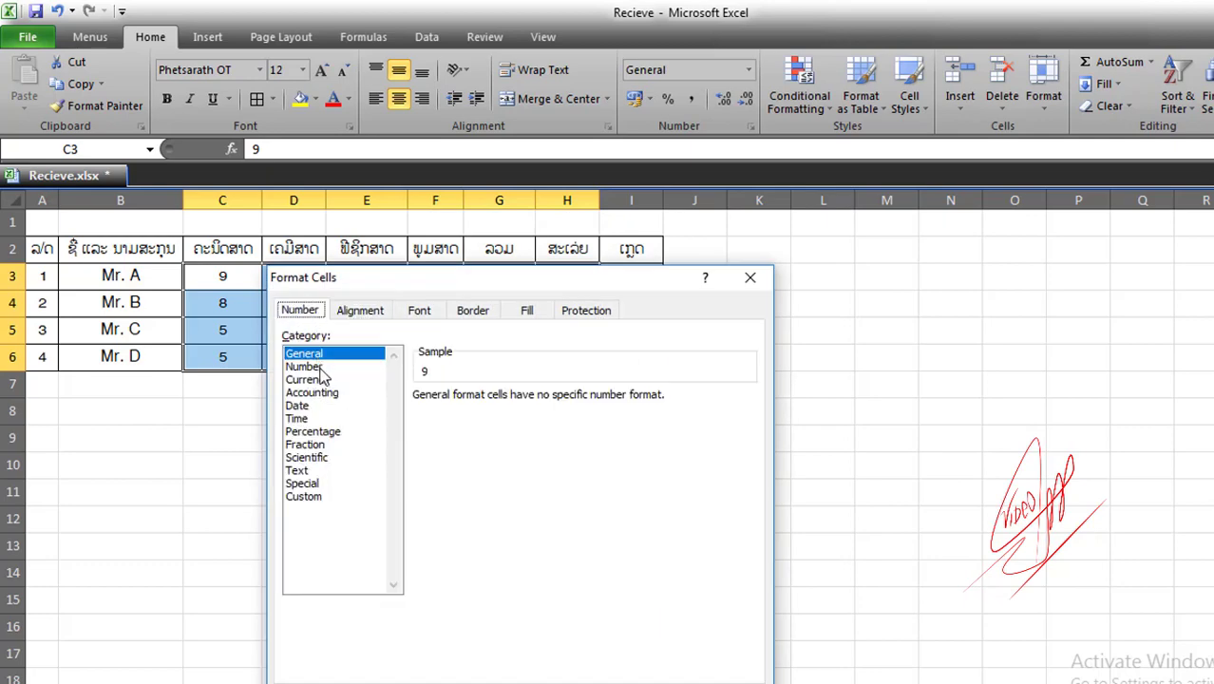
pyautogui.click(318, 368)
pyautogui.press('Return')
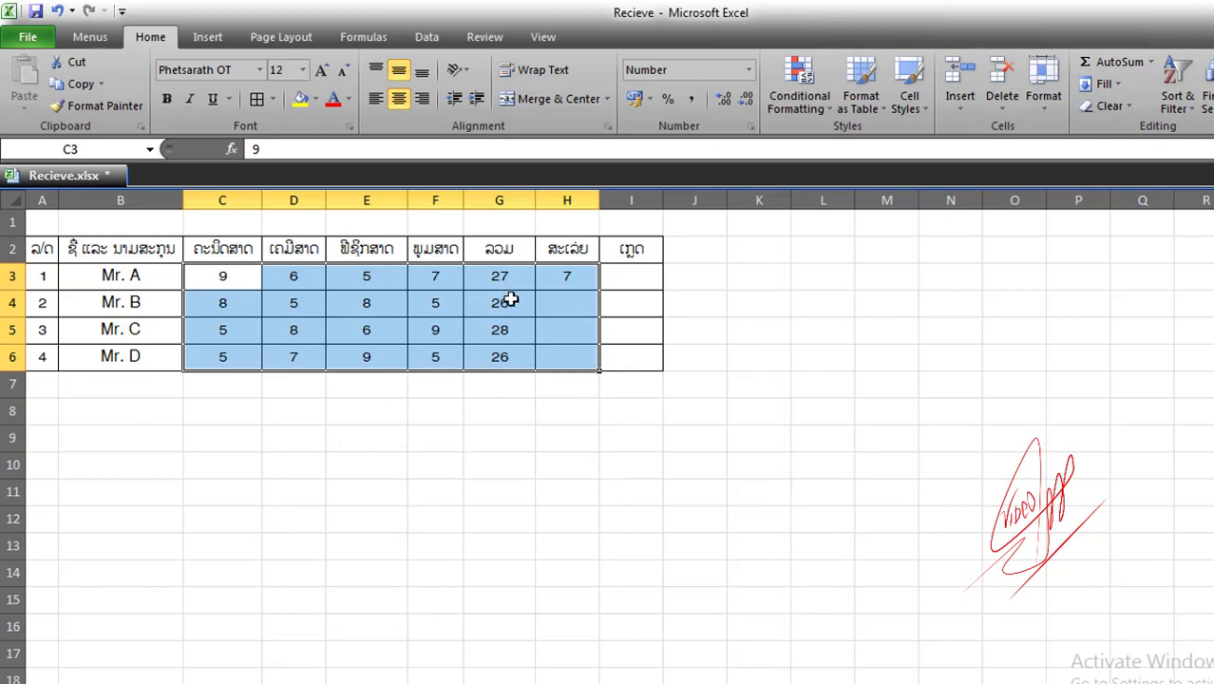
pyautogui.click(560, 276)
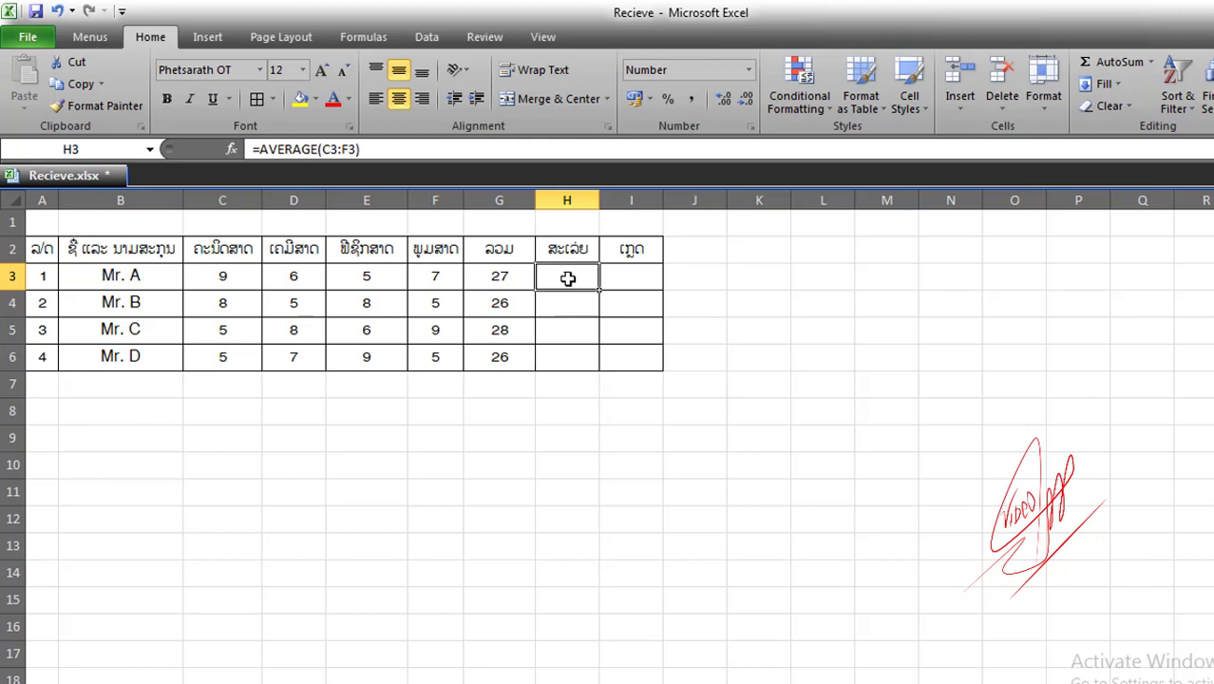
# Step: Open H3's average formula for editing and leave it unchanged
pyautogui.doubleClick(565, 276)
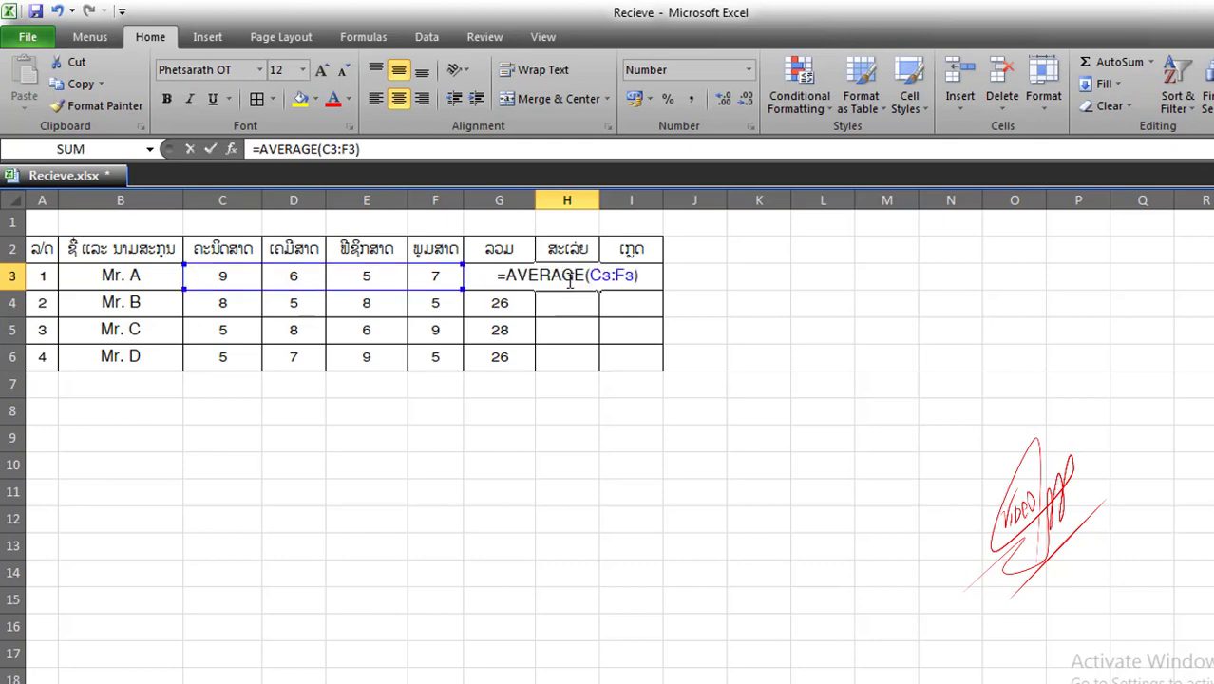
pyautogui.press('Escape')
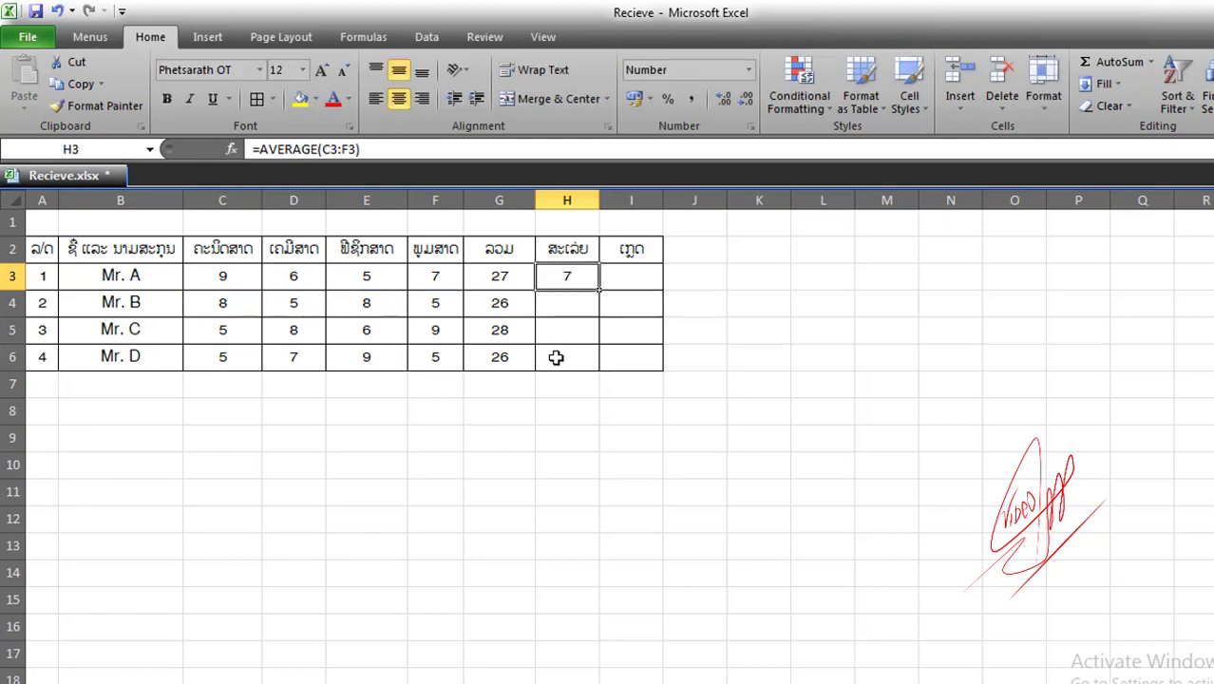
pyautogui.click(548, 323)
pyautogui.click(561, 278)
pyautogui.doubleClick(567, 277)
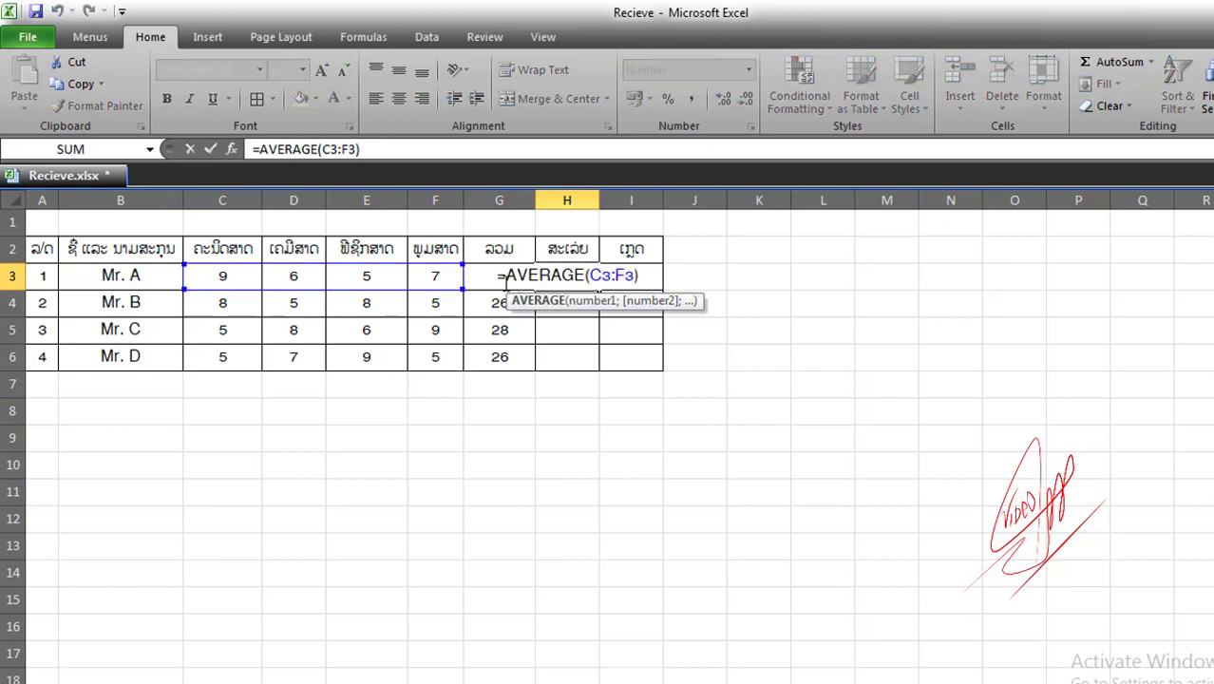
pyautogui.press('Escape')
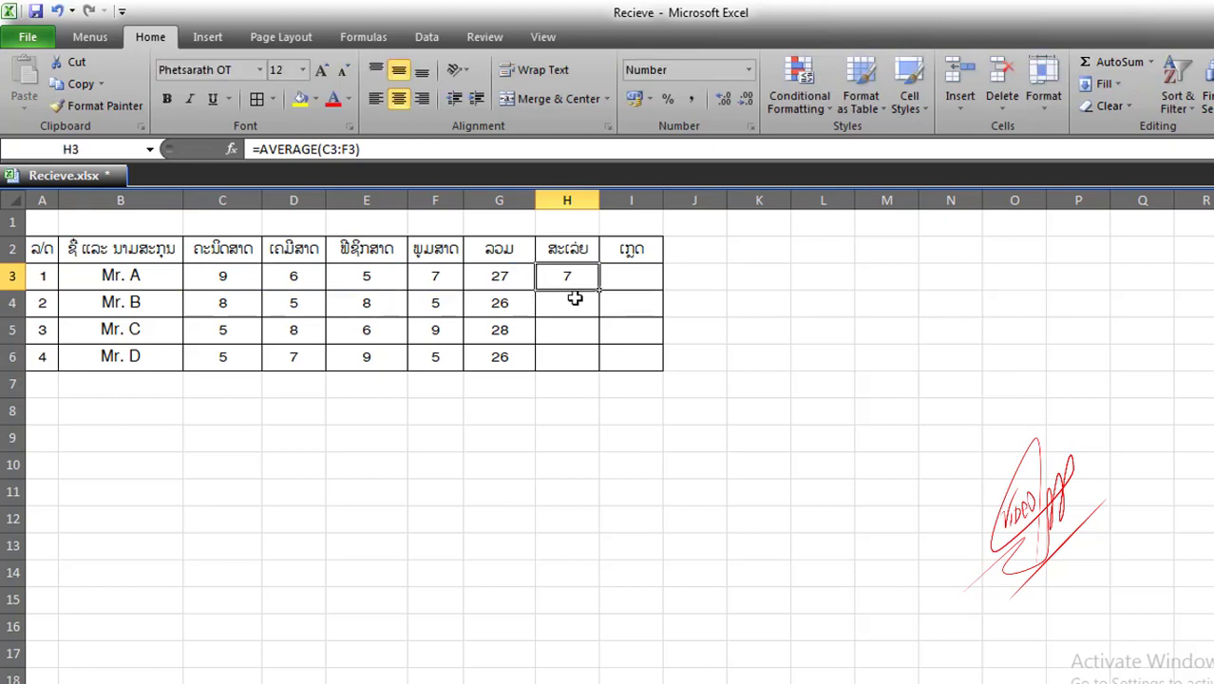
# Step: Re-enter =AVERAGE(C3:F3) in H3, save, and fill it down to H6
pyautogui.write('=a')
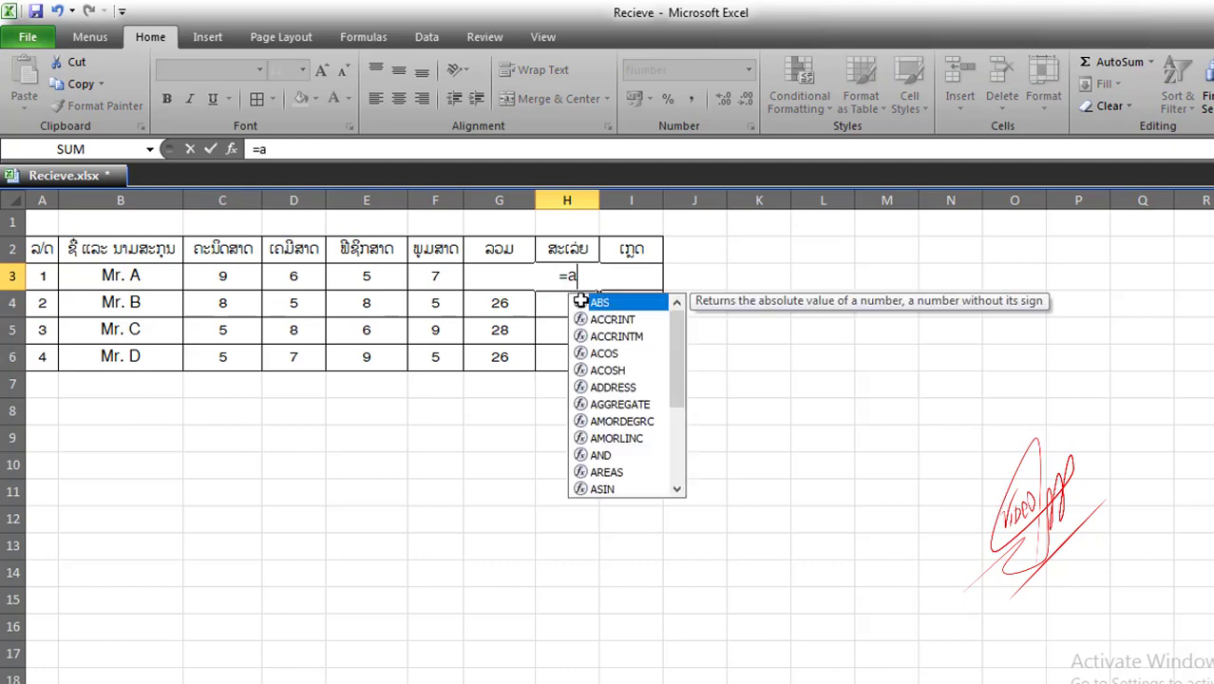
pyautogui.write('ver')
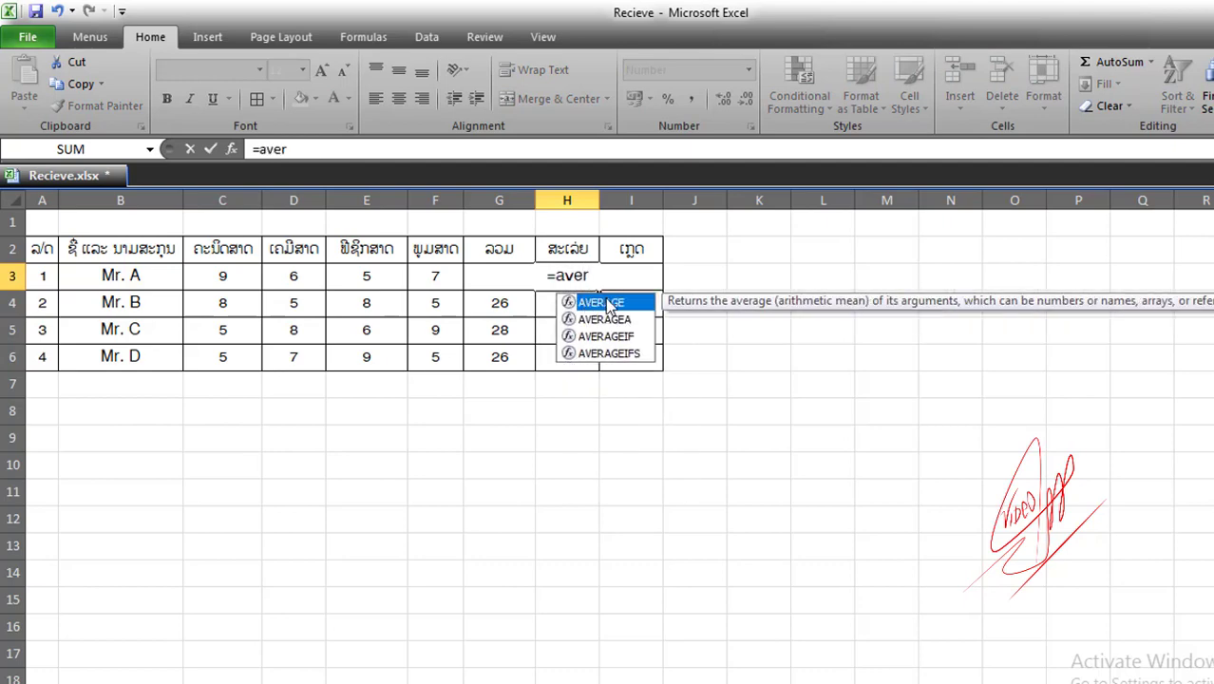
pyautogui.doubleClick(609, 302)
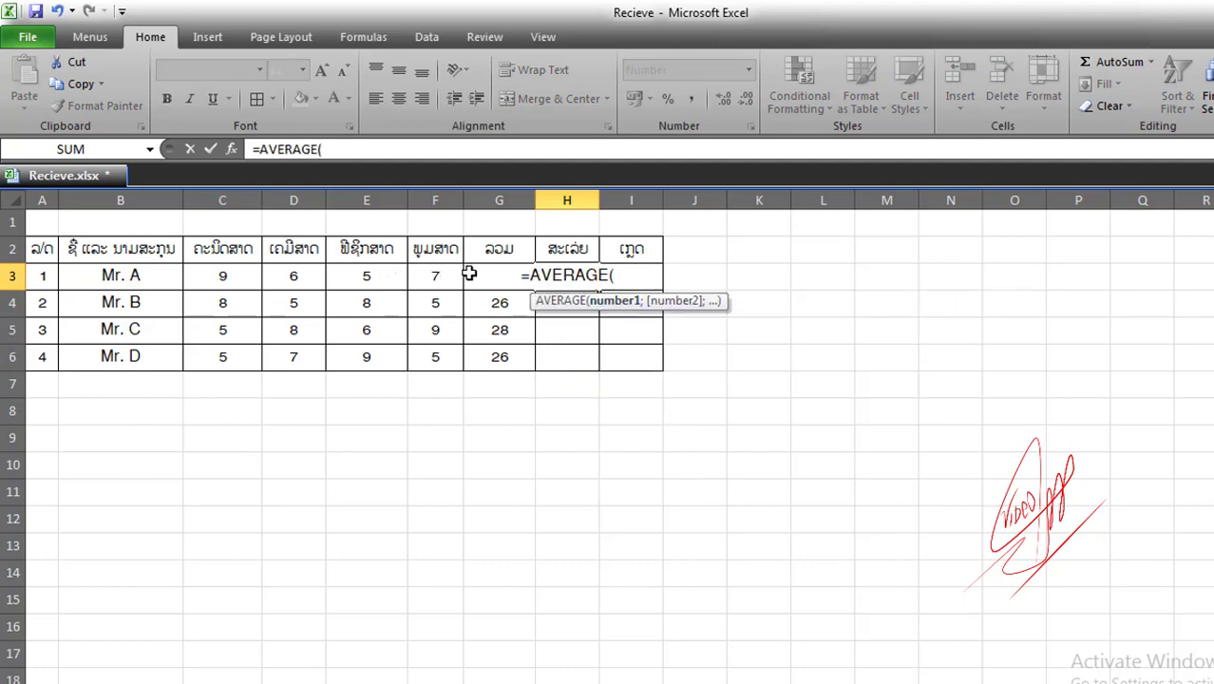
pyautogui.moveTo(239, 276); pyautogui.dragTo(423, 277)
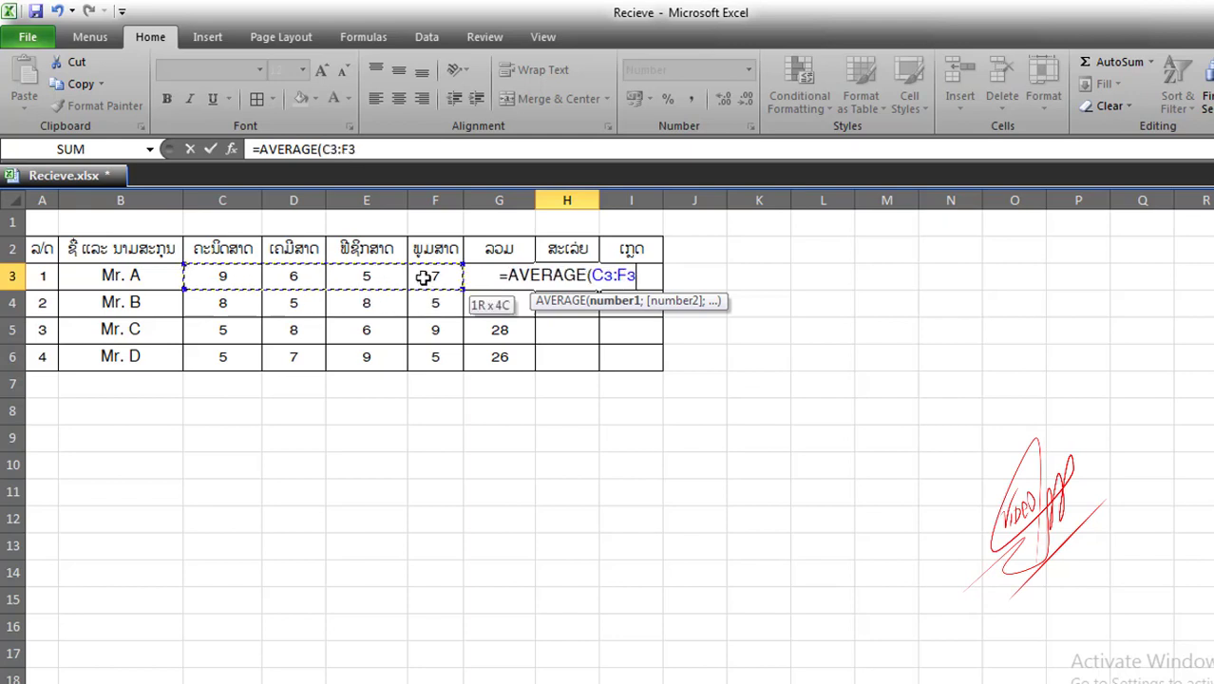
pyautogui.press('Return')
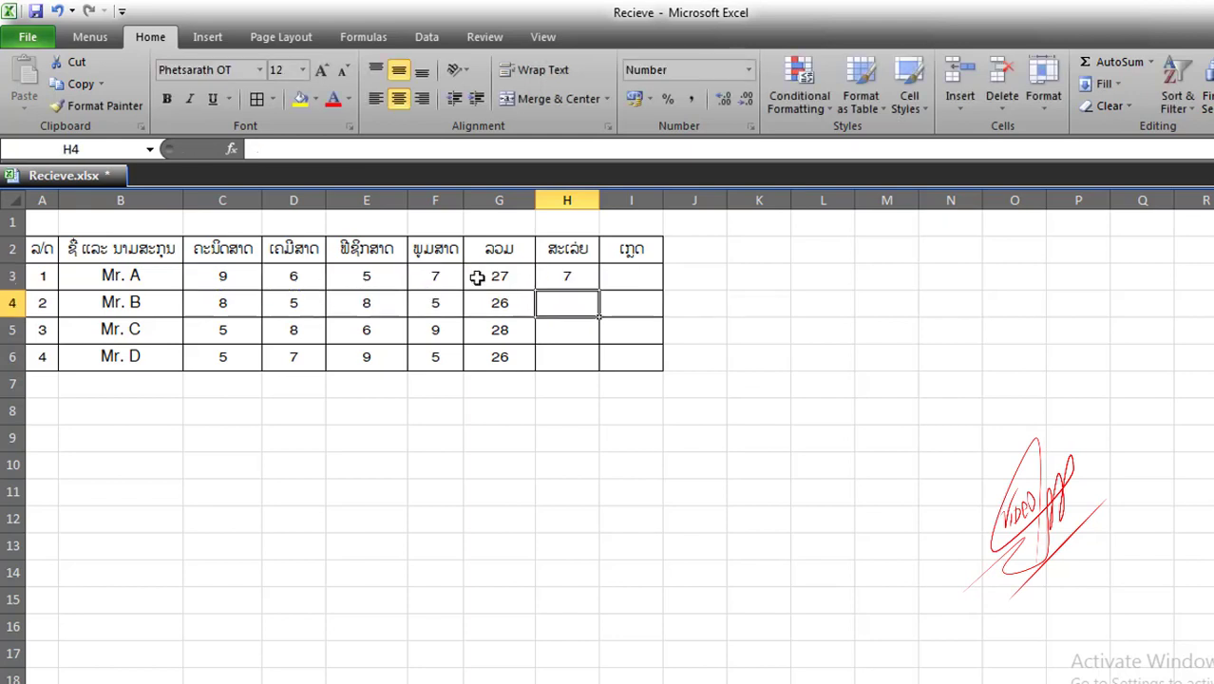
pyautogui.click(561, 277)
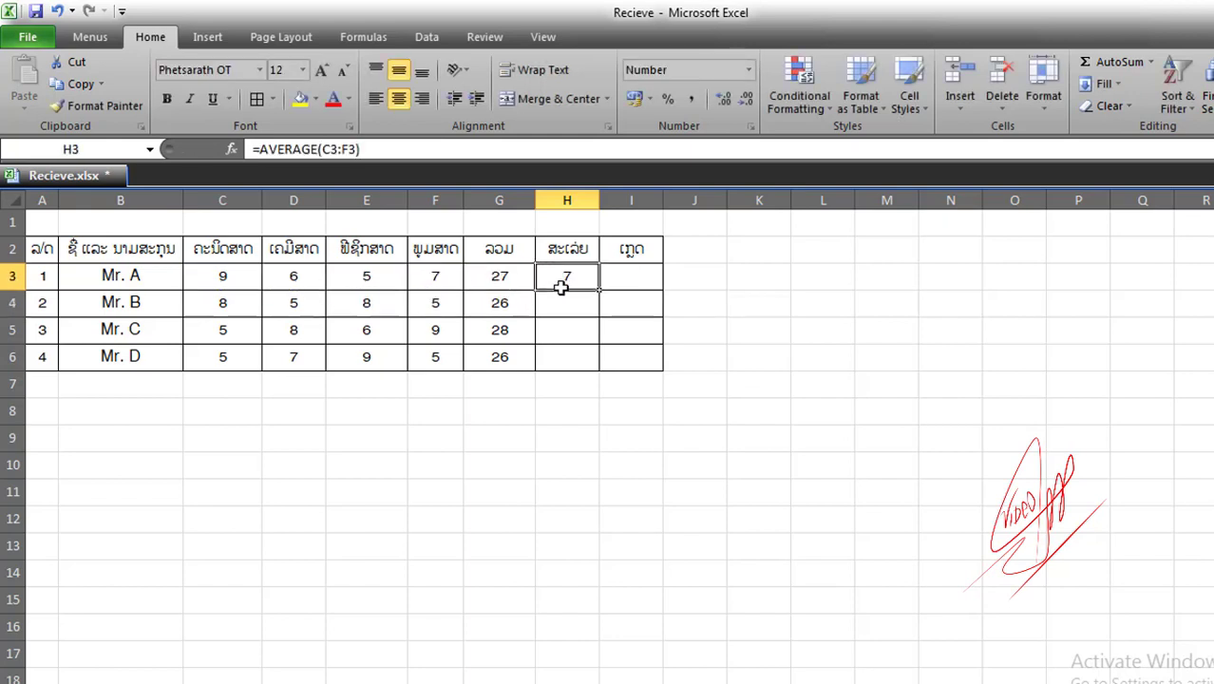
pyautogui.hotkey('ctrl', 's')
pyautogui.moveTo(598, 288); pyautogui.dragTo(597, 368)
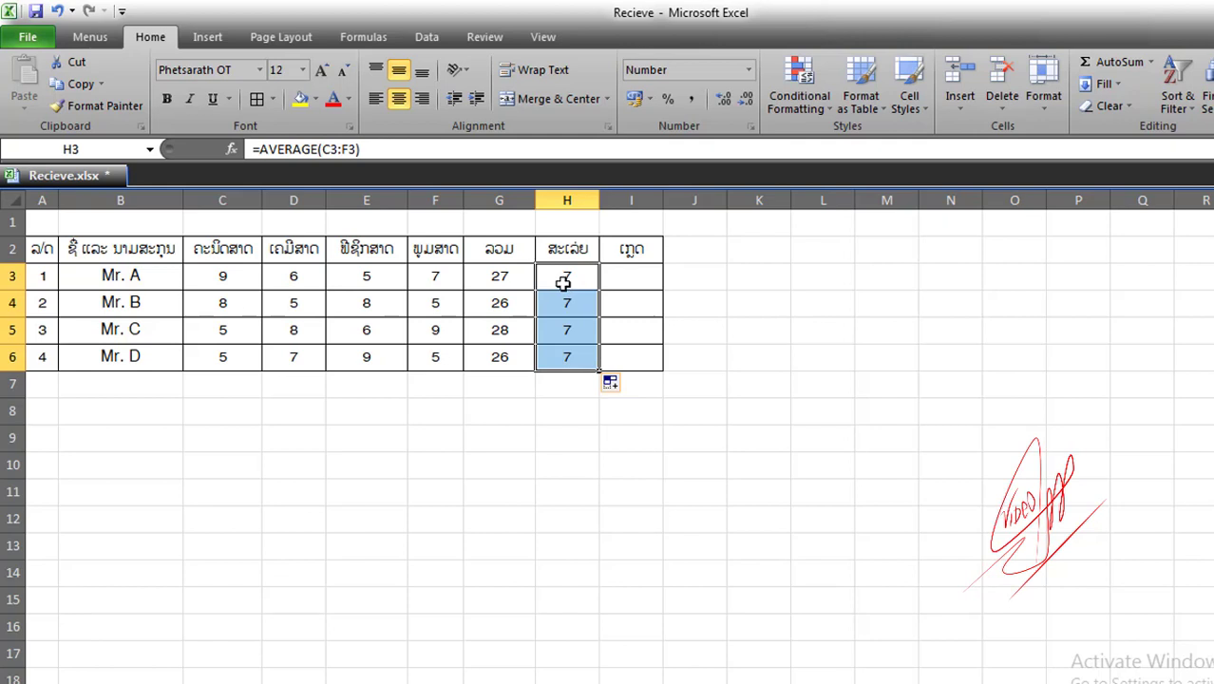
pyautogui.click(729, 277)
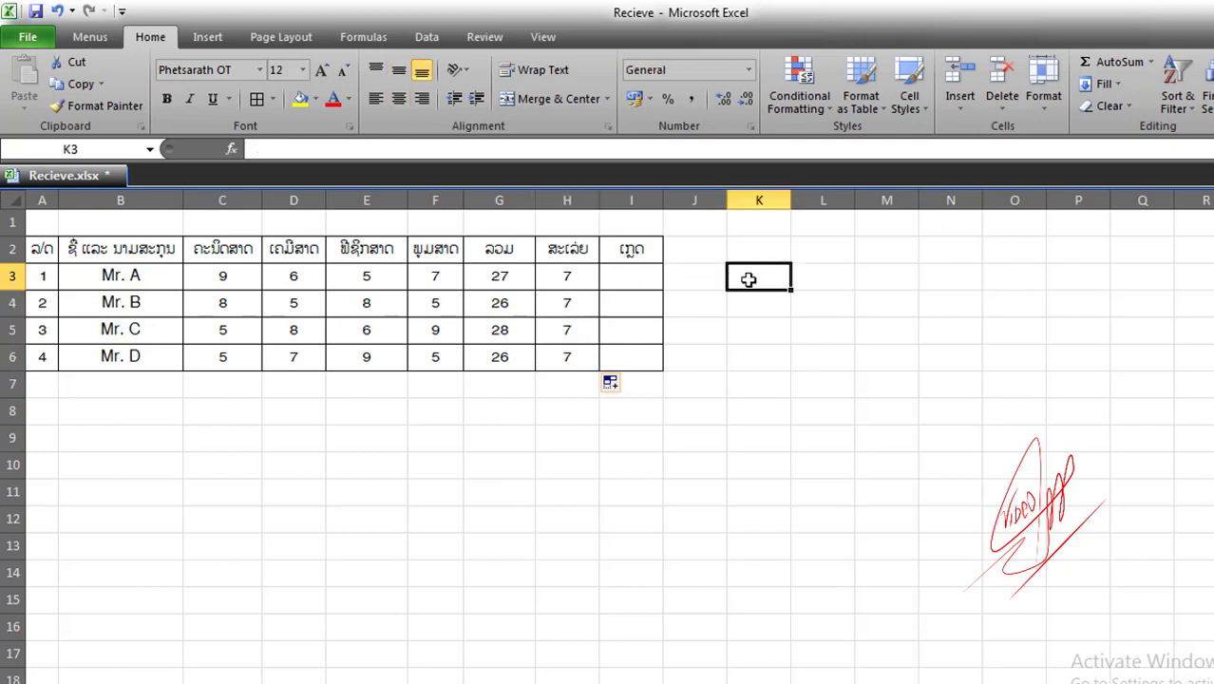
pyautogui.write('=')
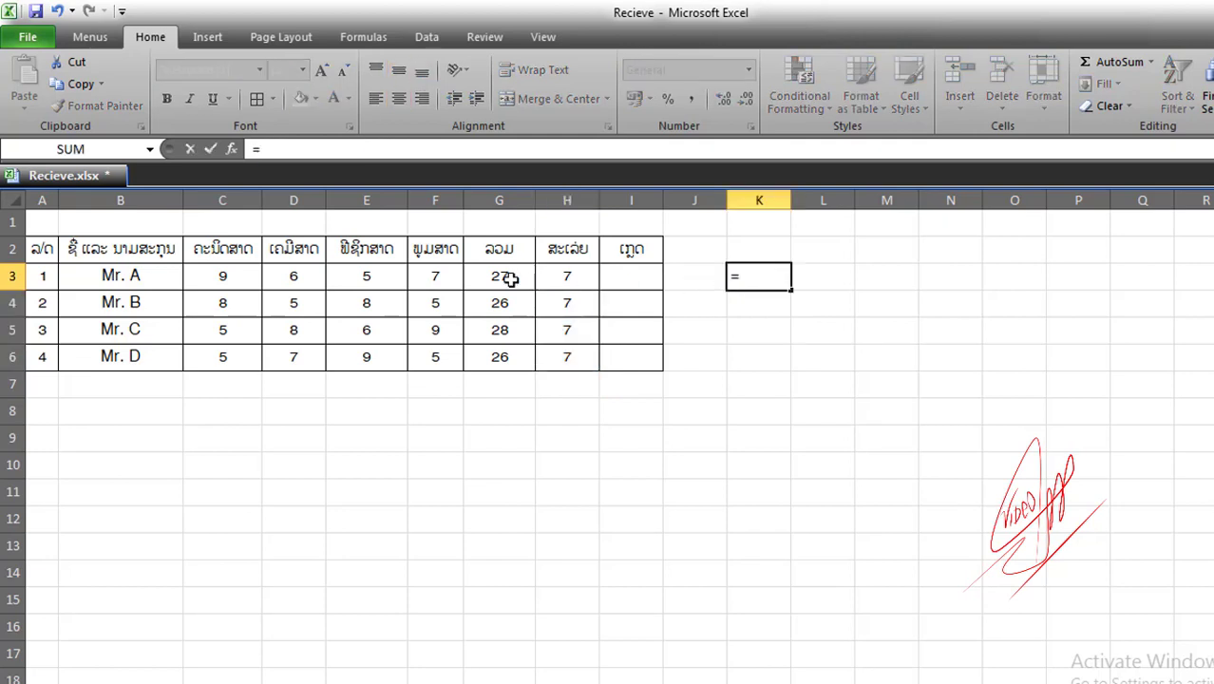
pyautogui.click(510, 277)
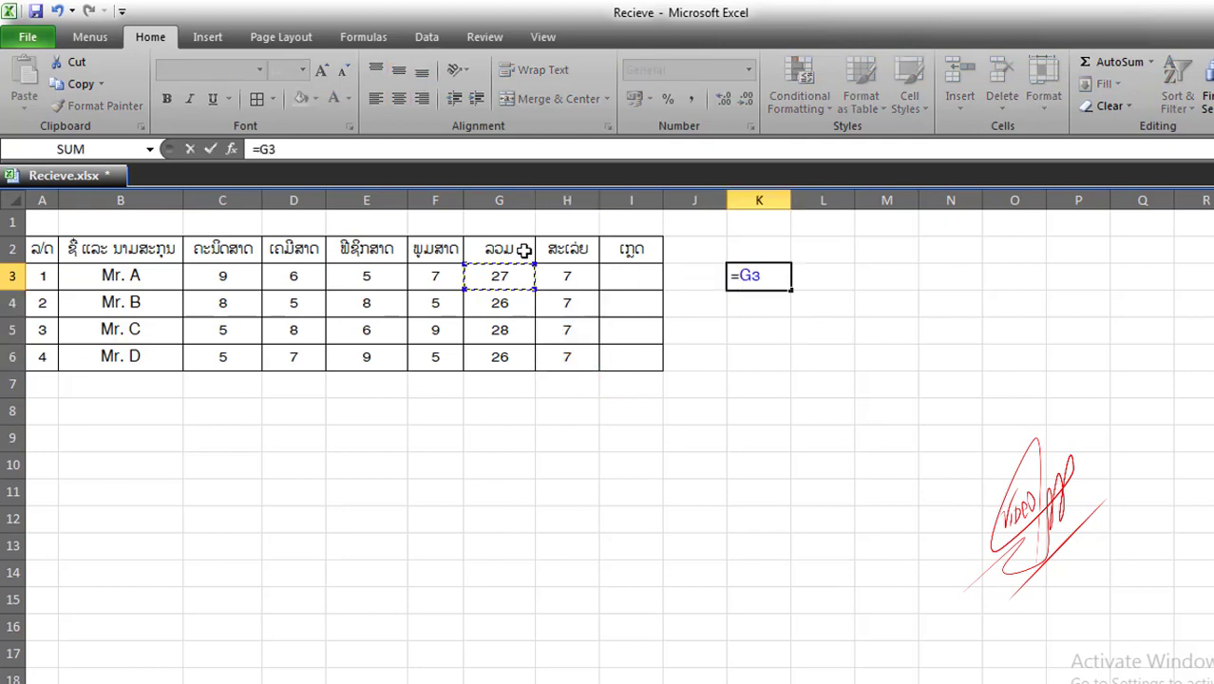
pyautogui.write('/')
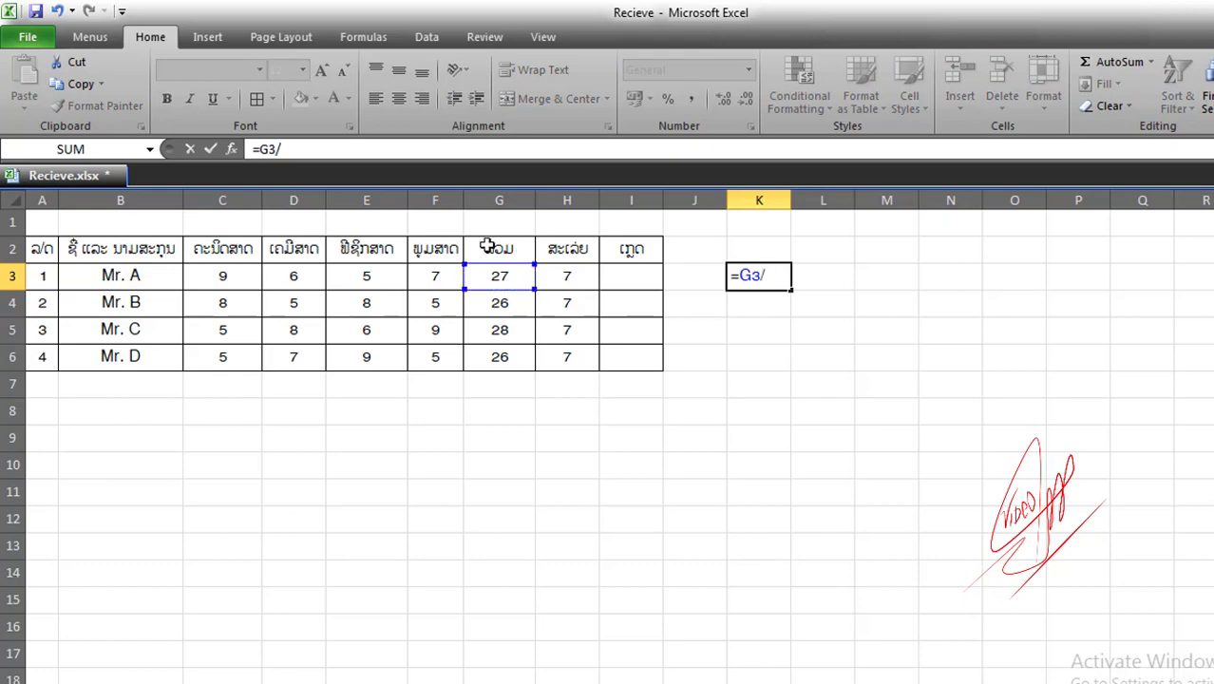
pyautogui.click(221, 277)
pyautogui.moveTo(221, 277); pyautogui.dragTo(437, 277)
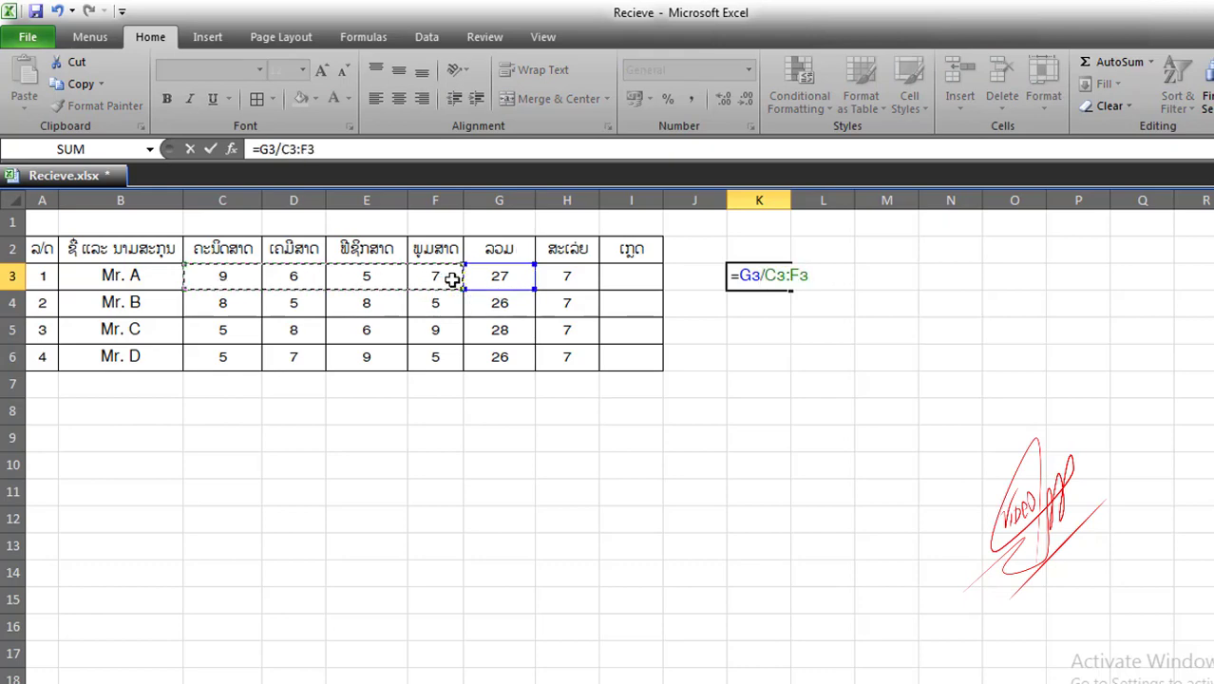
pyautogui.press('Return')
pyautogui.click(750, 279)
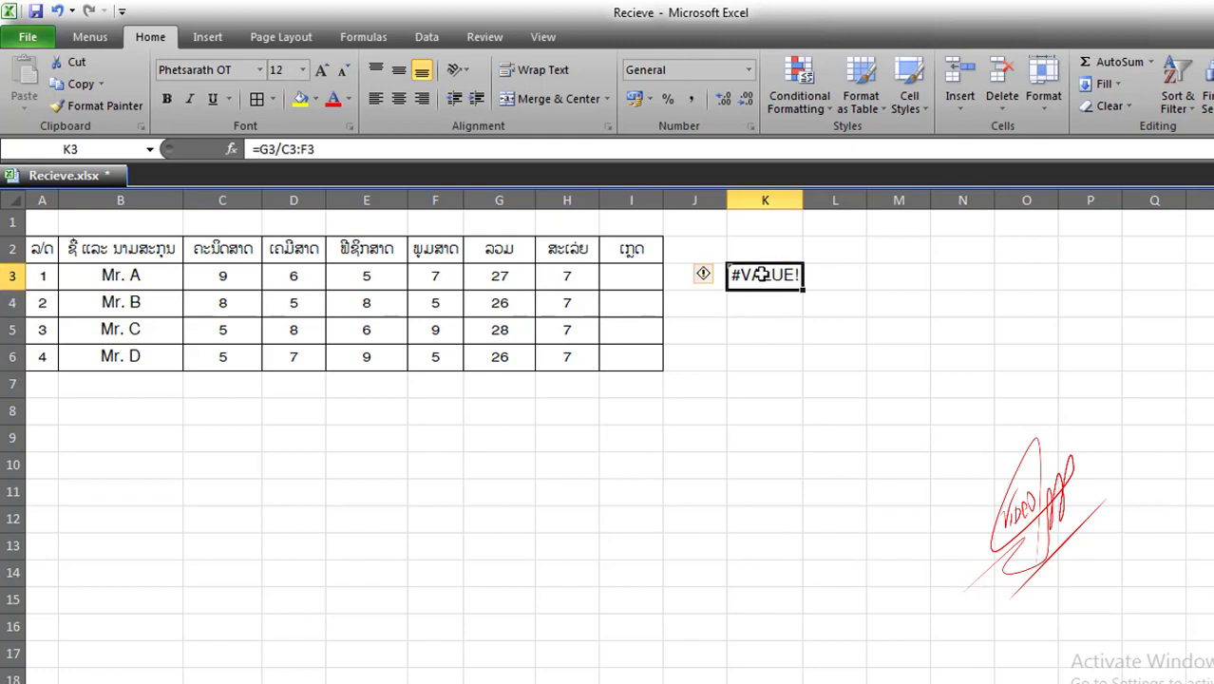
pyautogui.doubleClick(750, 279)
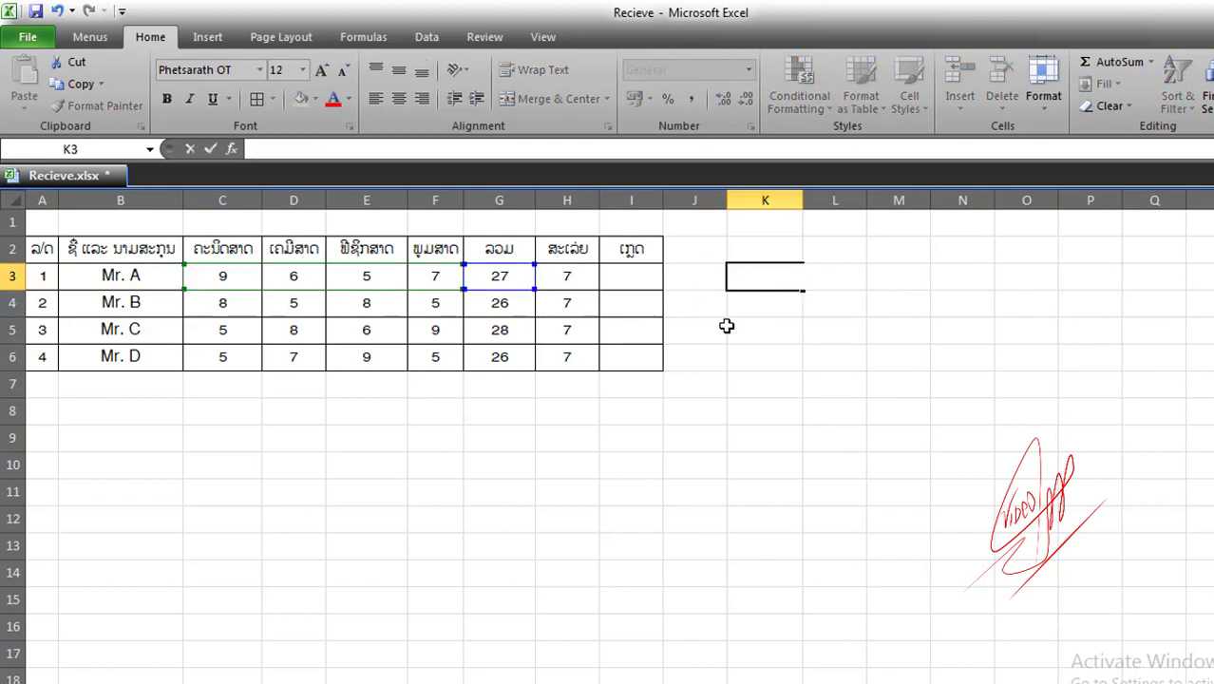
pyautogui.press('Escape')
pyautogui.press('Delete')
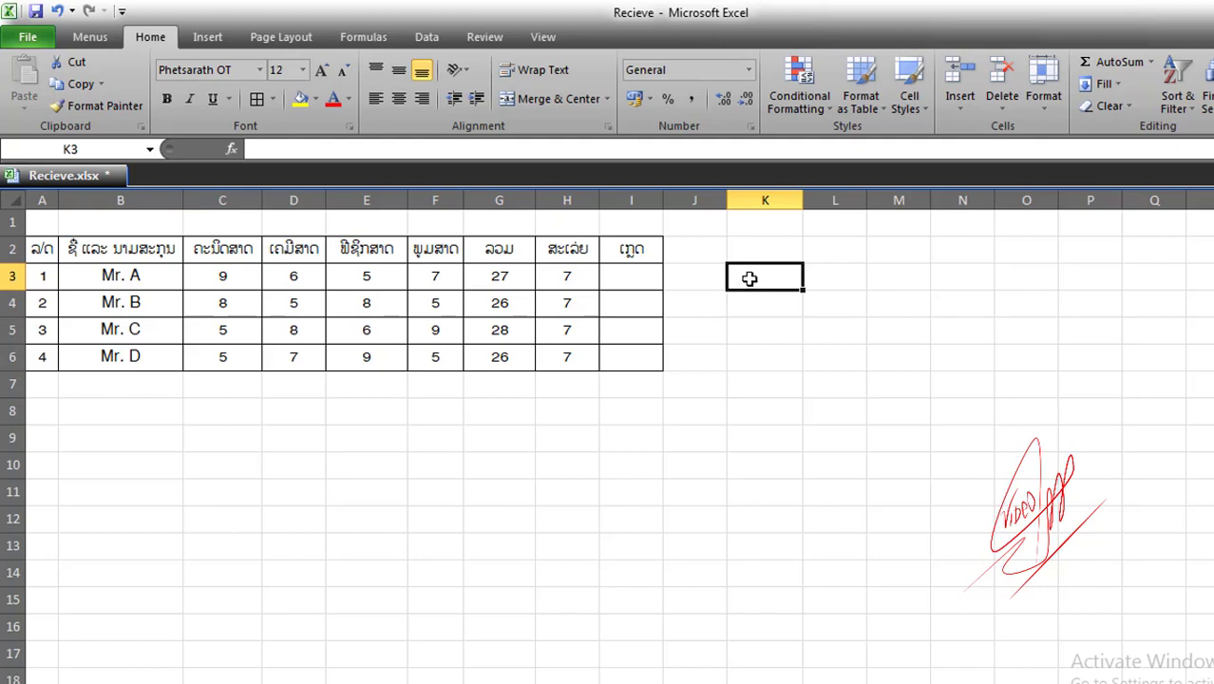
# Step: Enter the scratch formula =G3/C3+D3+F3 in K3
pyautogui.write('=')
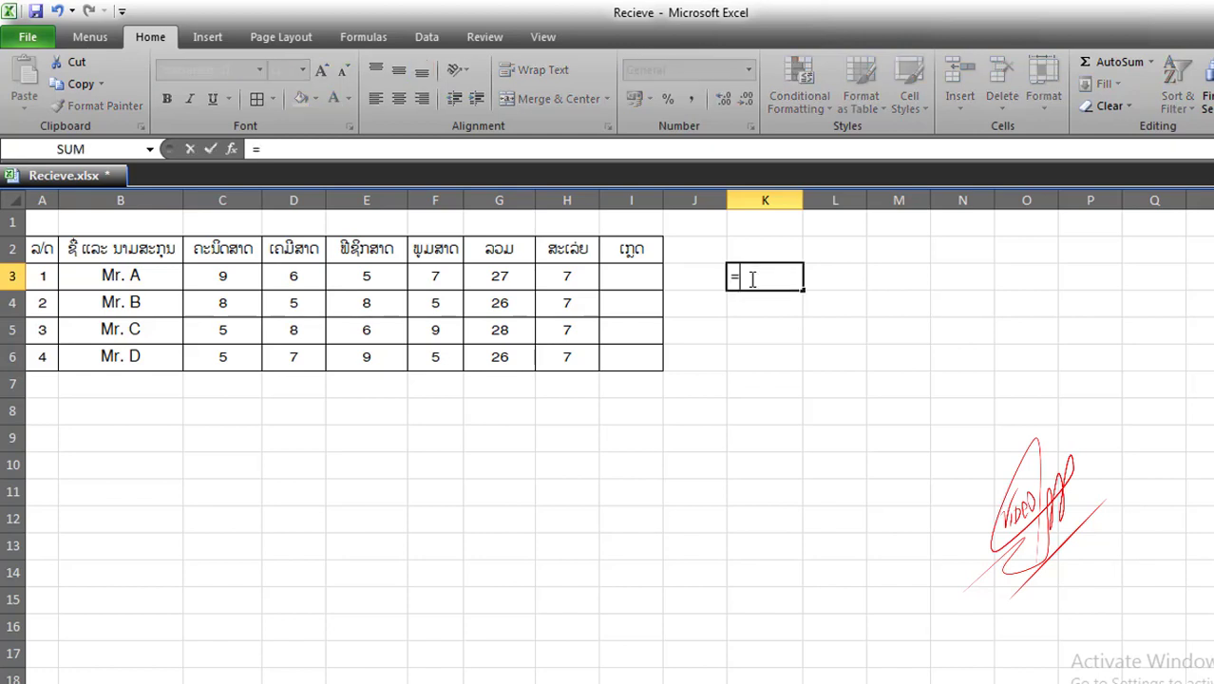
pyautogui.click(515, 280)
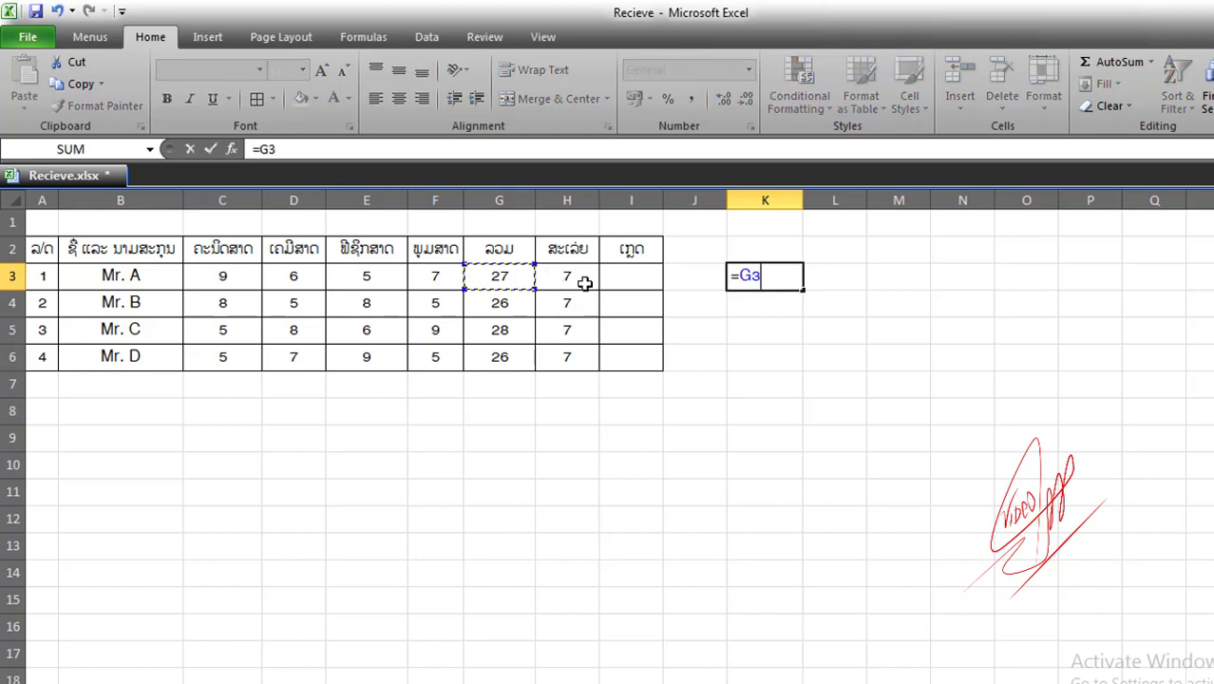
pyautogui.write('/')
pyautogui.click(233, 274)
pyautogui.write('+')
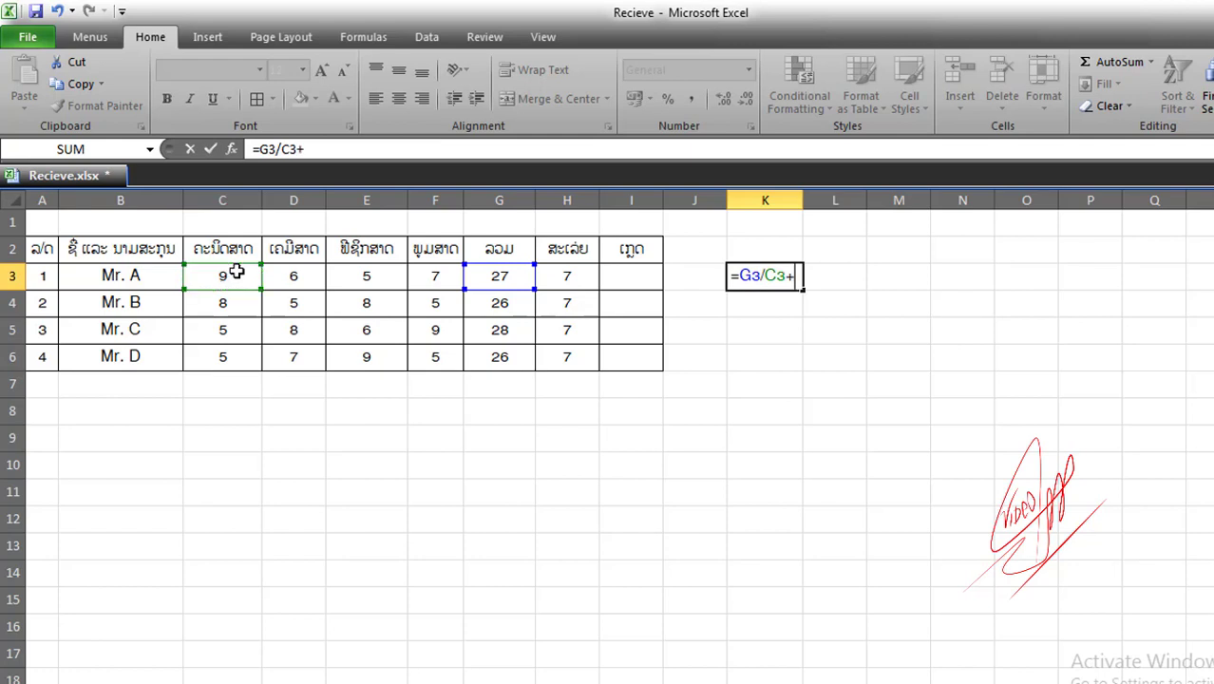
pyautogui.click(300, 281)
pyautogui.write('+')
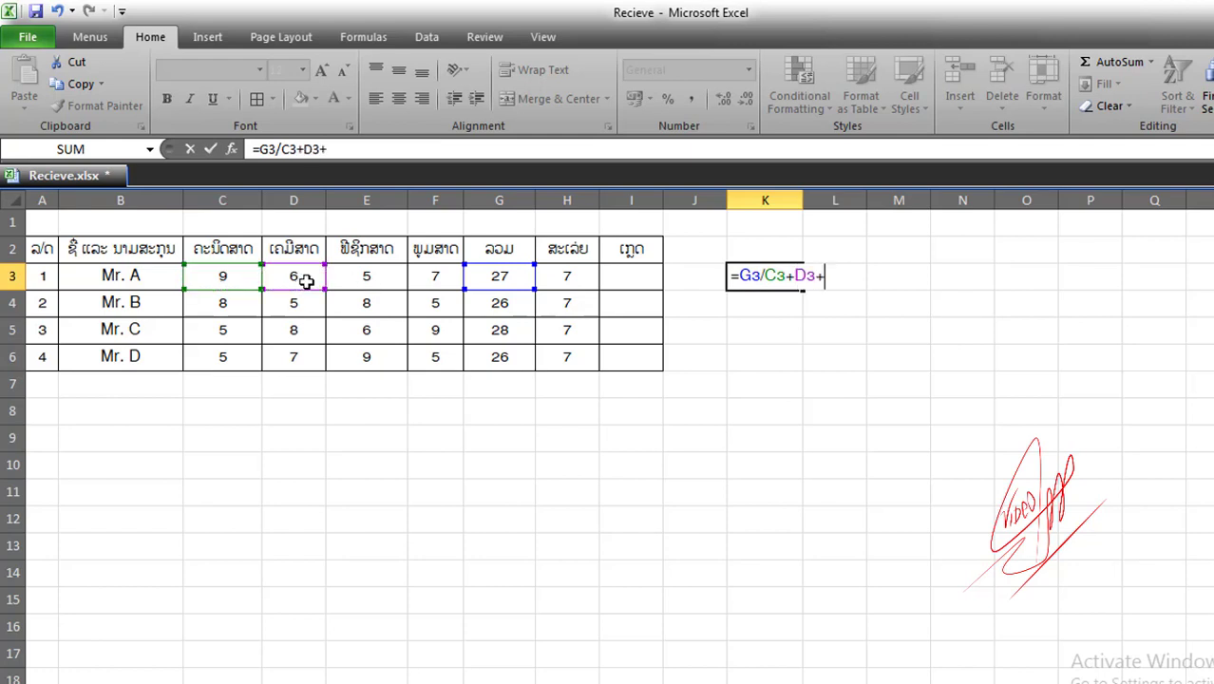
pyautogui.click(445, 279)
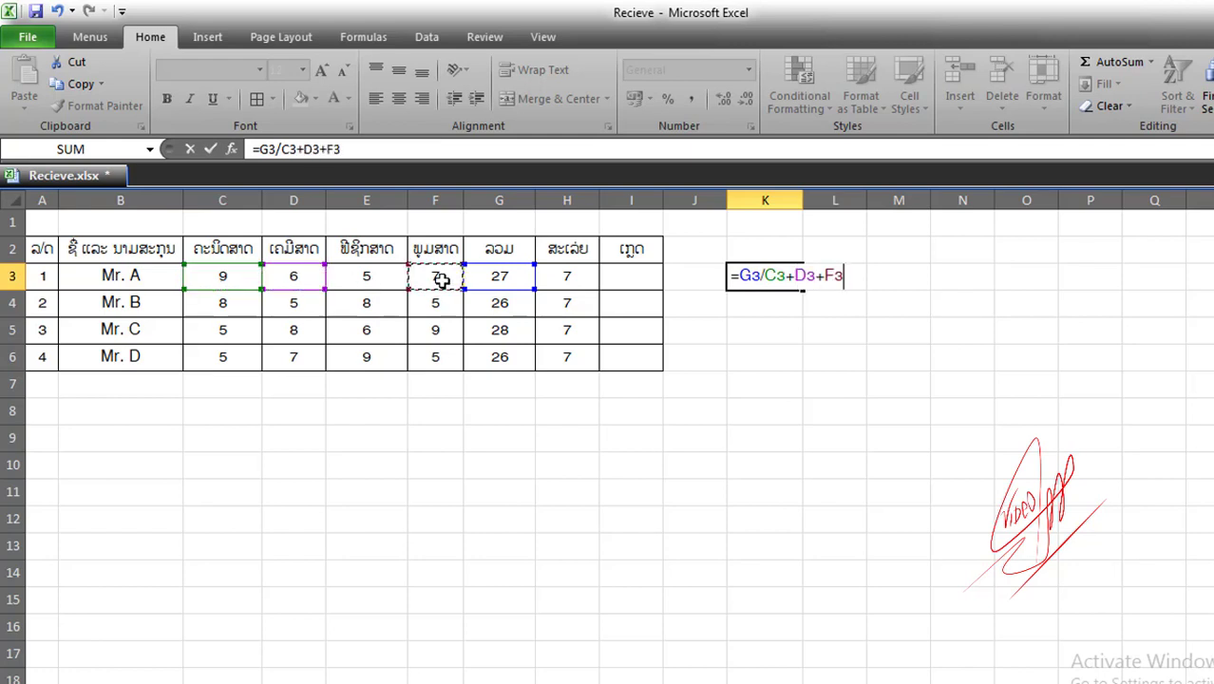
pyautogui.press('Return')
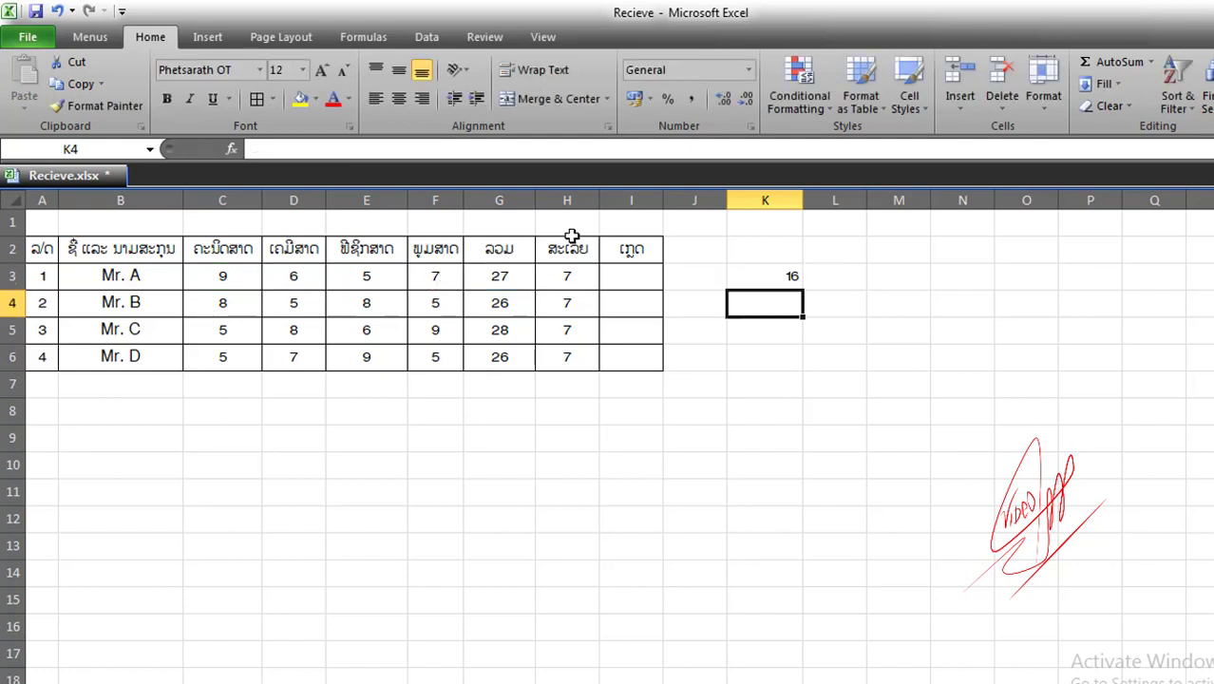
# Step: Remove the K3 formula, leaving the cell empty
pyautogui.click(764, 279)
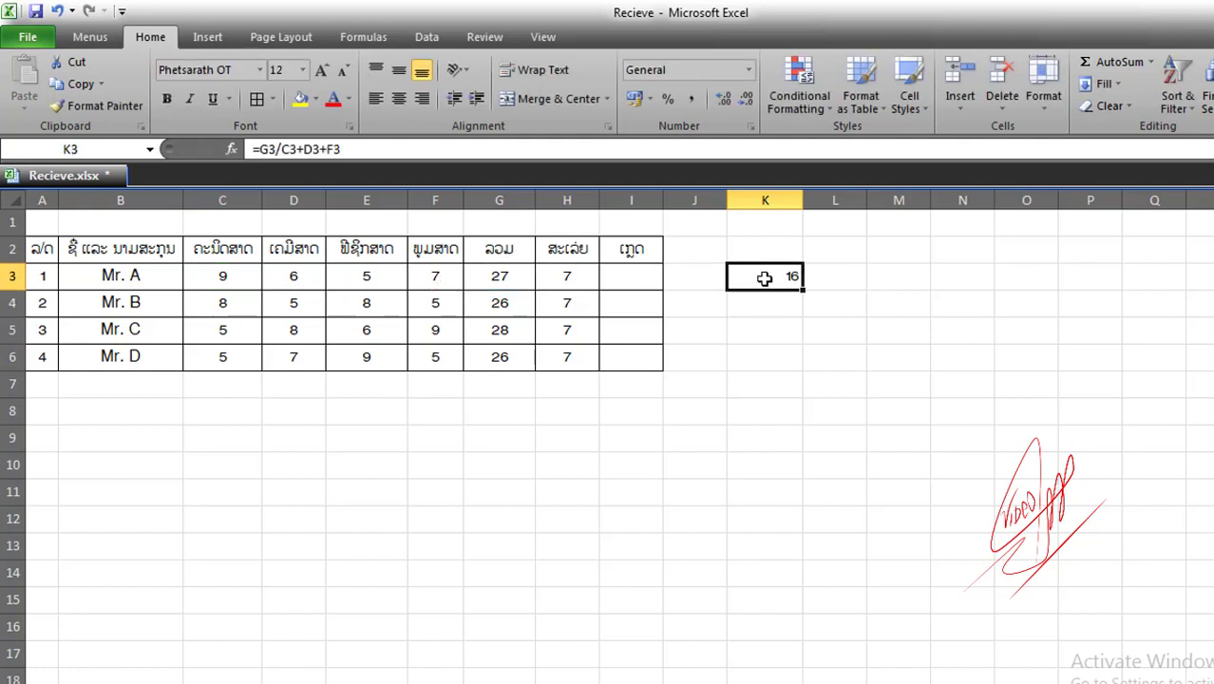
pyautogui.doubleClick(765, 280)
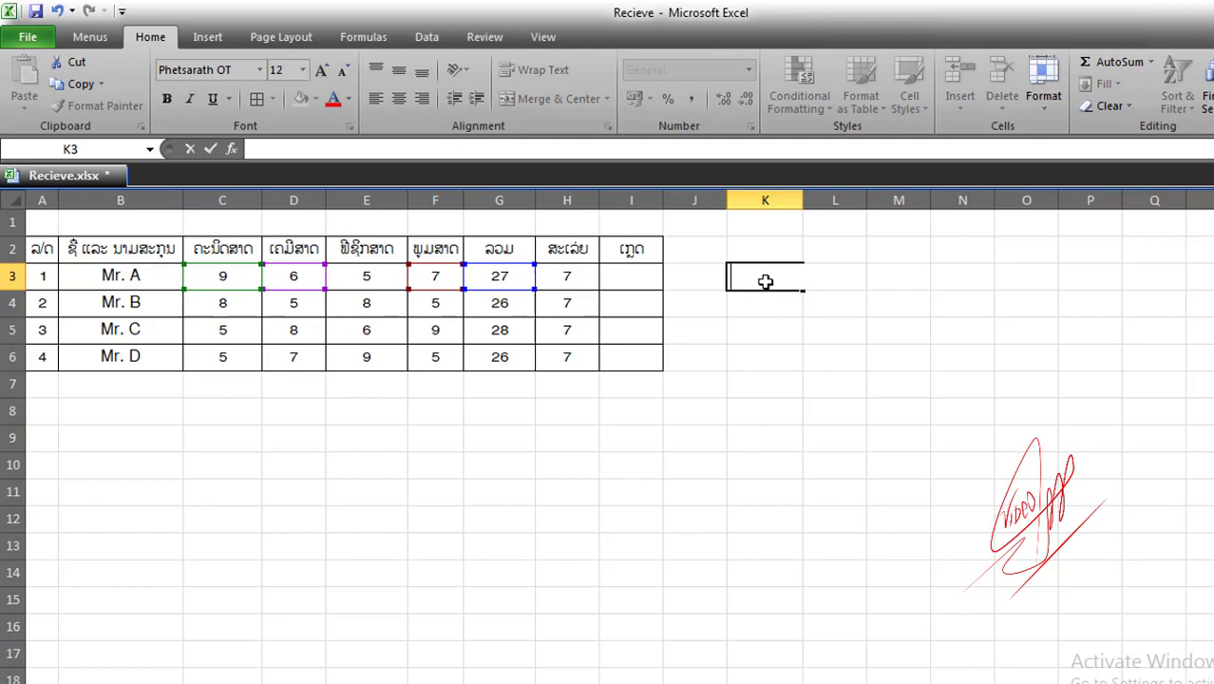
pyautogui.click(763, 330)
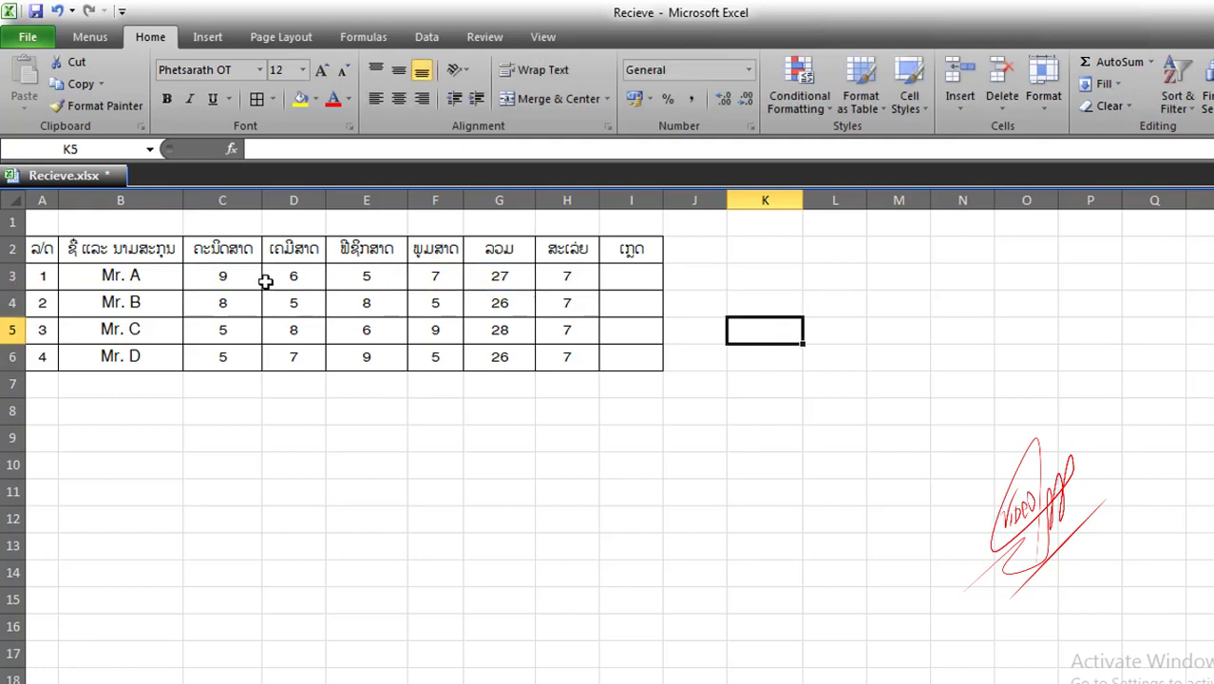
# Step: Enter =C3+D3+E3+F3 in K3 to total Mr. A's scores, giving 27
pyautogui.click(781, 280)
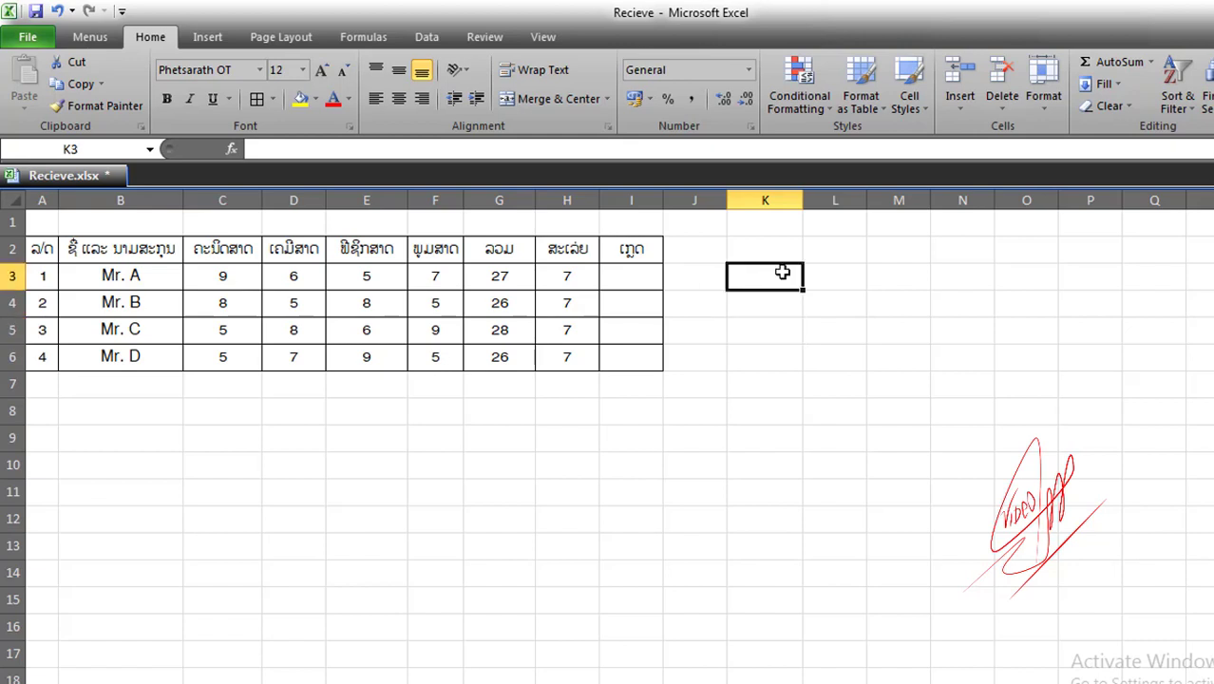
pyautogui.write('=')
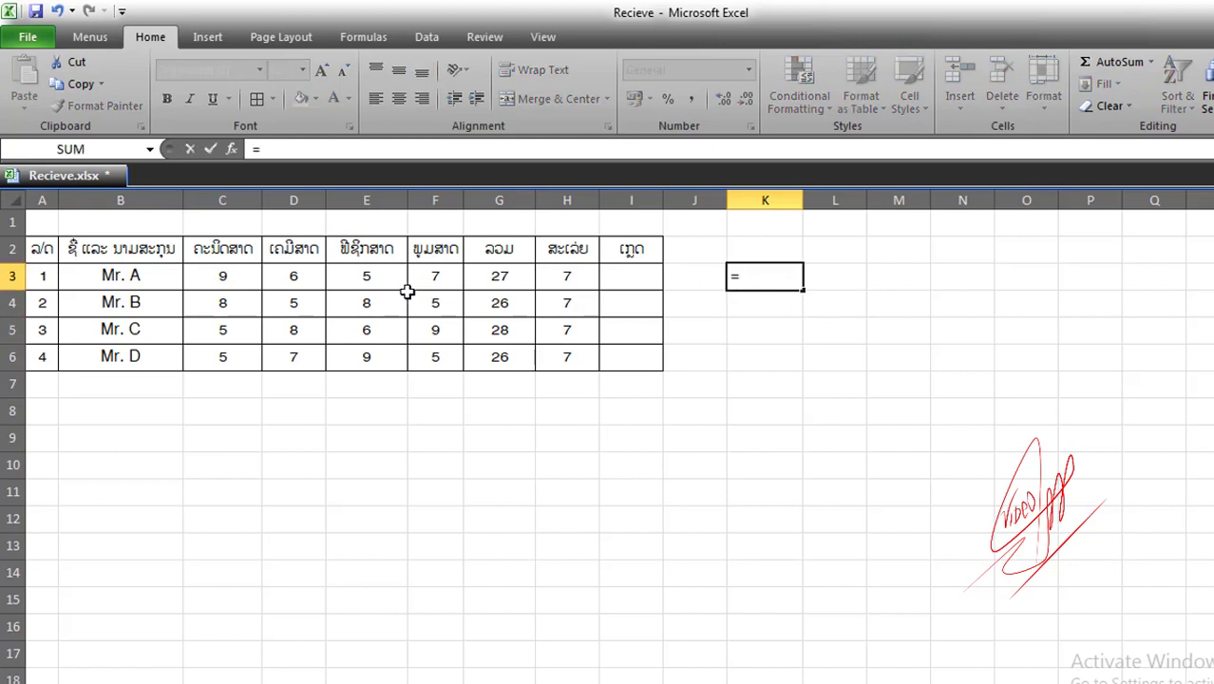
pyautogui.click(233, 276)
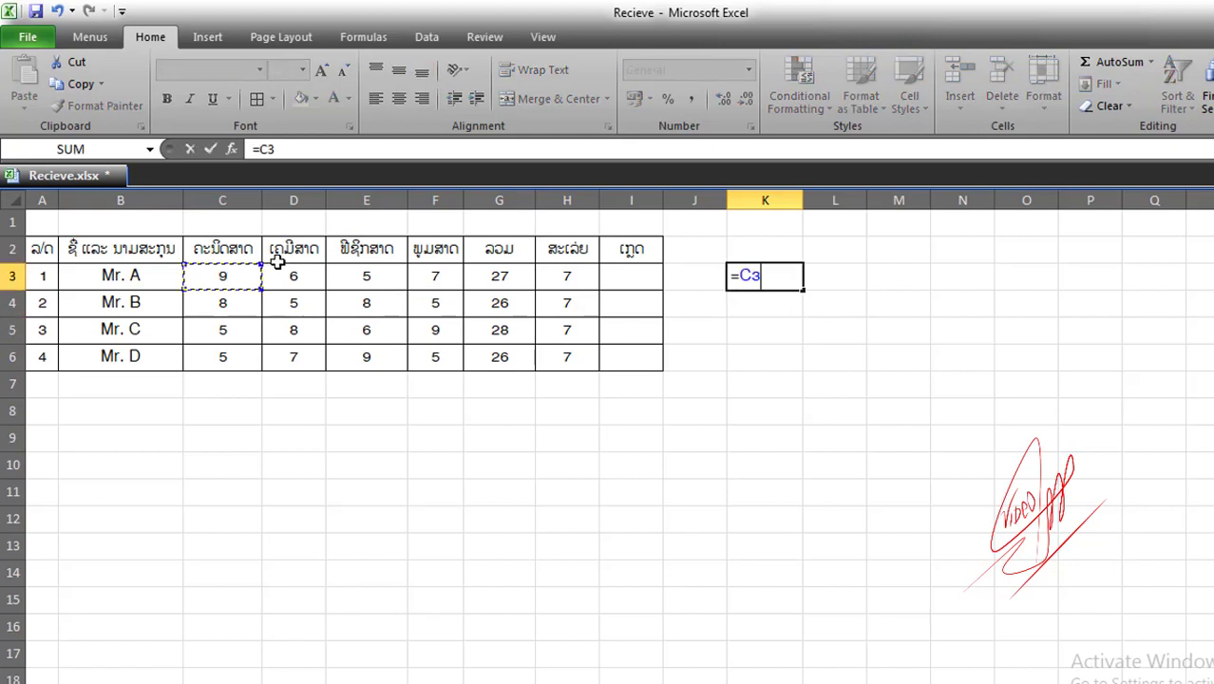
pyautogui.write('+')
pyautogui.click(309, 282)
pyautogui.write('+')
pyautogui.click(390, 280)
pyautogui.write('+')
pyautogui.click(429, 281)
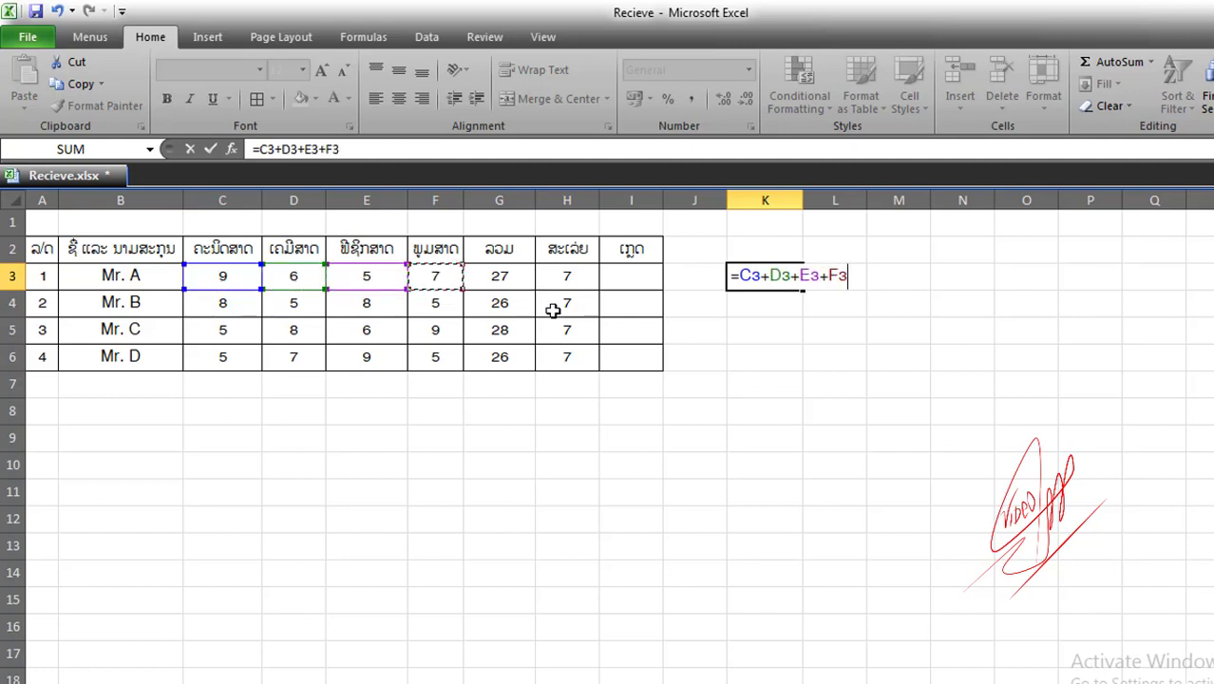
pyautogui.press('Return')
pyautogui.click(784, 275)
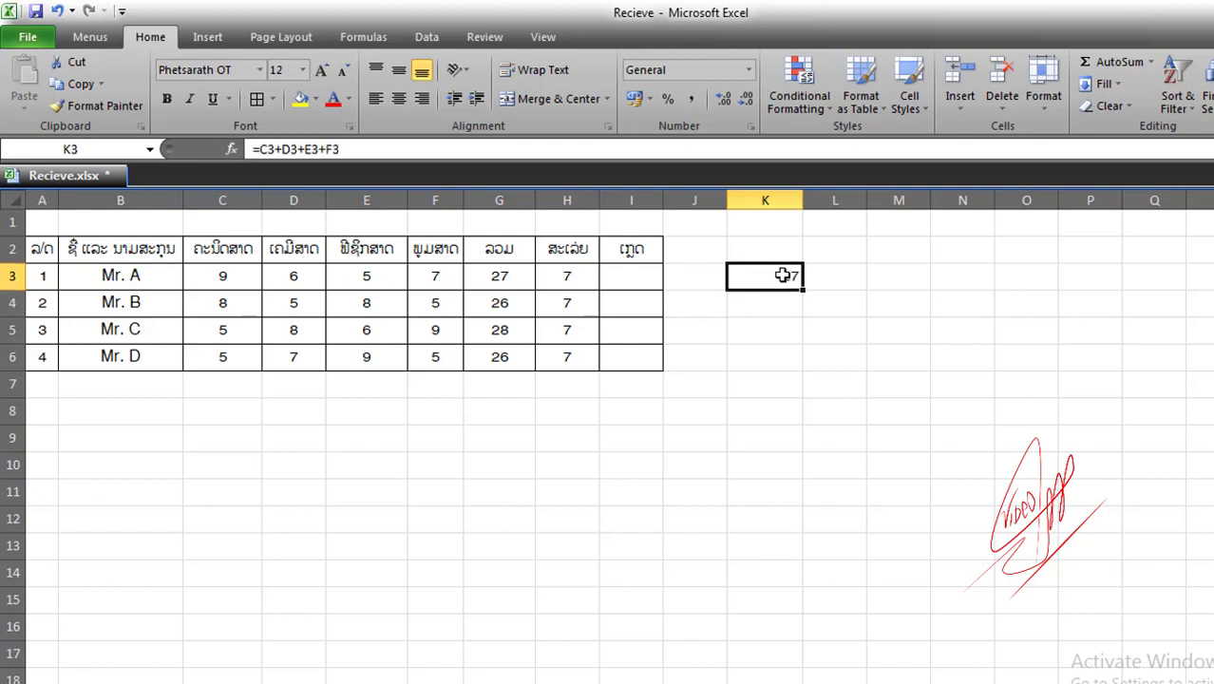
# Step: Enter the trial formula =K3/C3/D3/E3/F3 in L3
pyautogui.click(830, 277)
pyautogui.write('=')
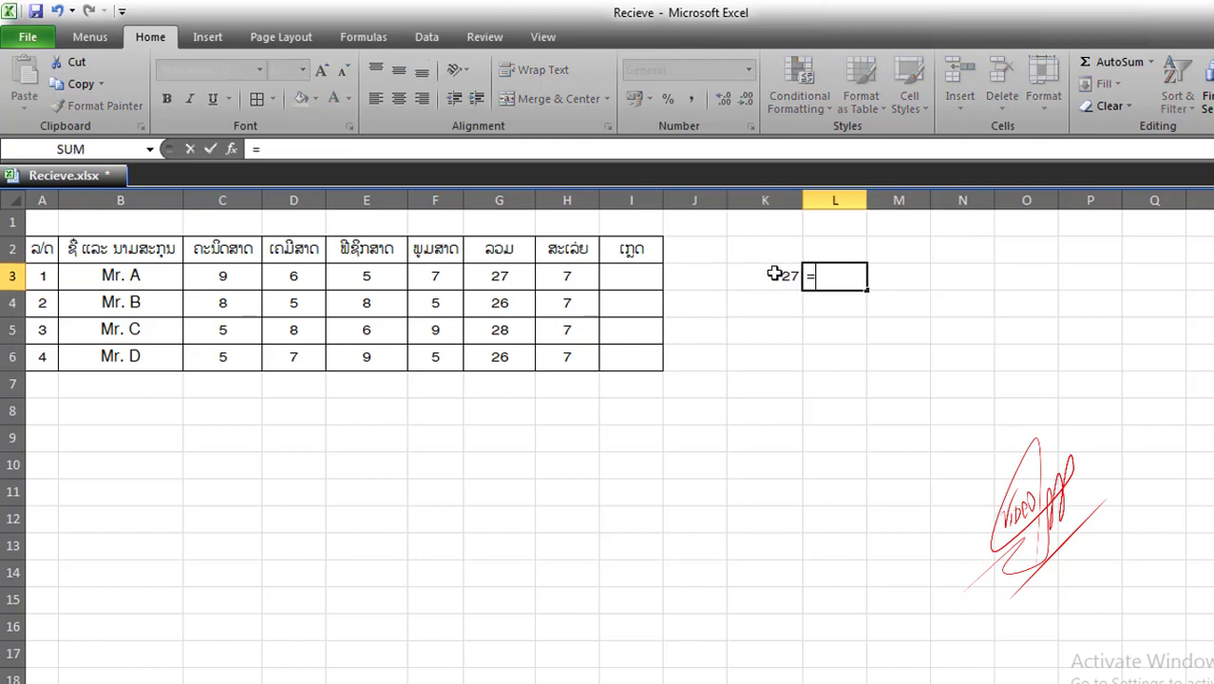
pyautogui.click(751, 276)
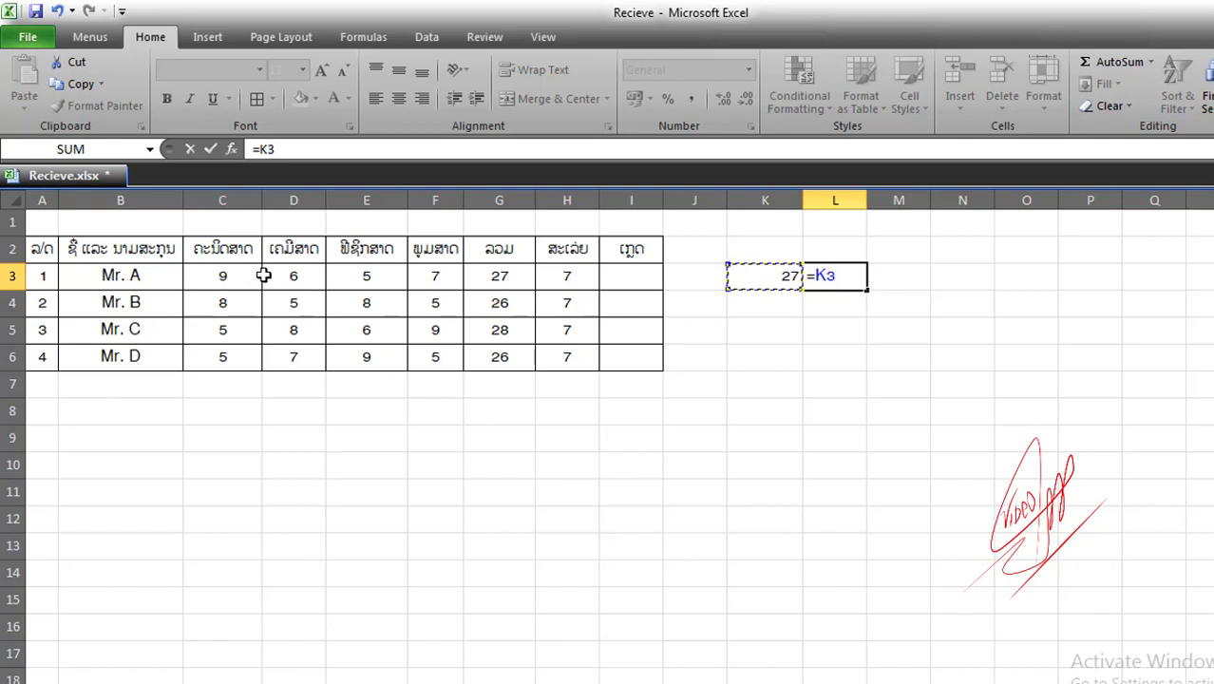
pyautogui.write('/')
pyautogui.click(238, 275)
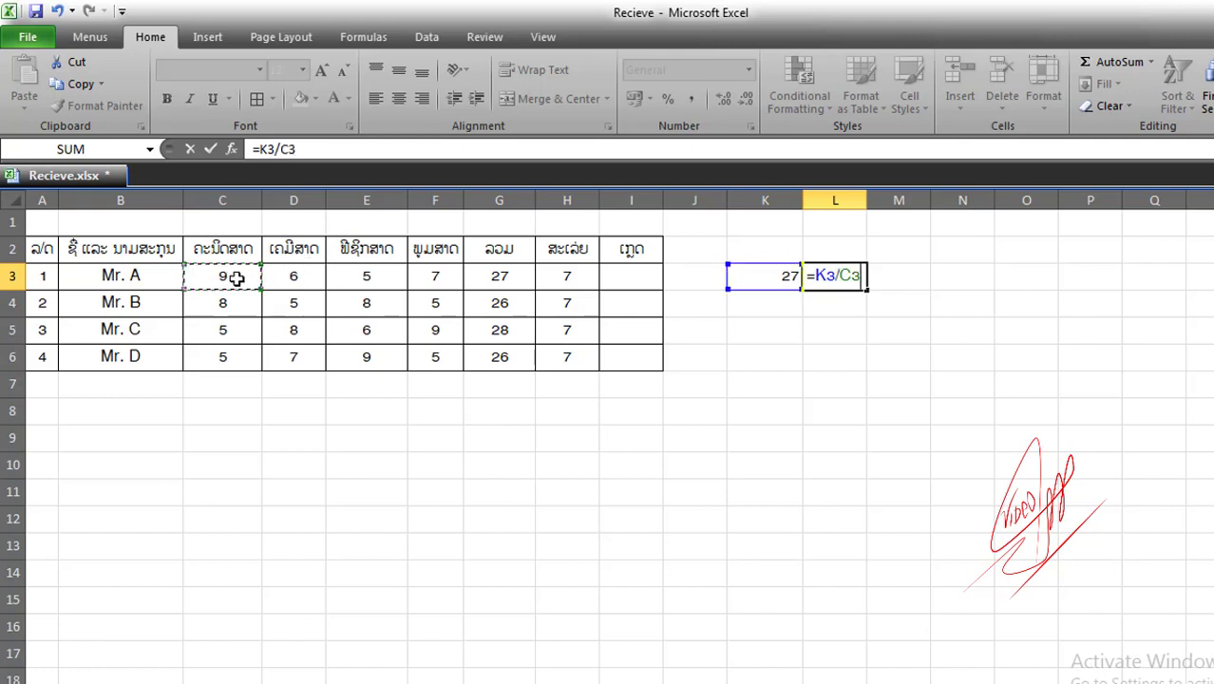
pyautogui.write('/')
pyautogui.click(302, 281)
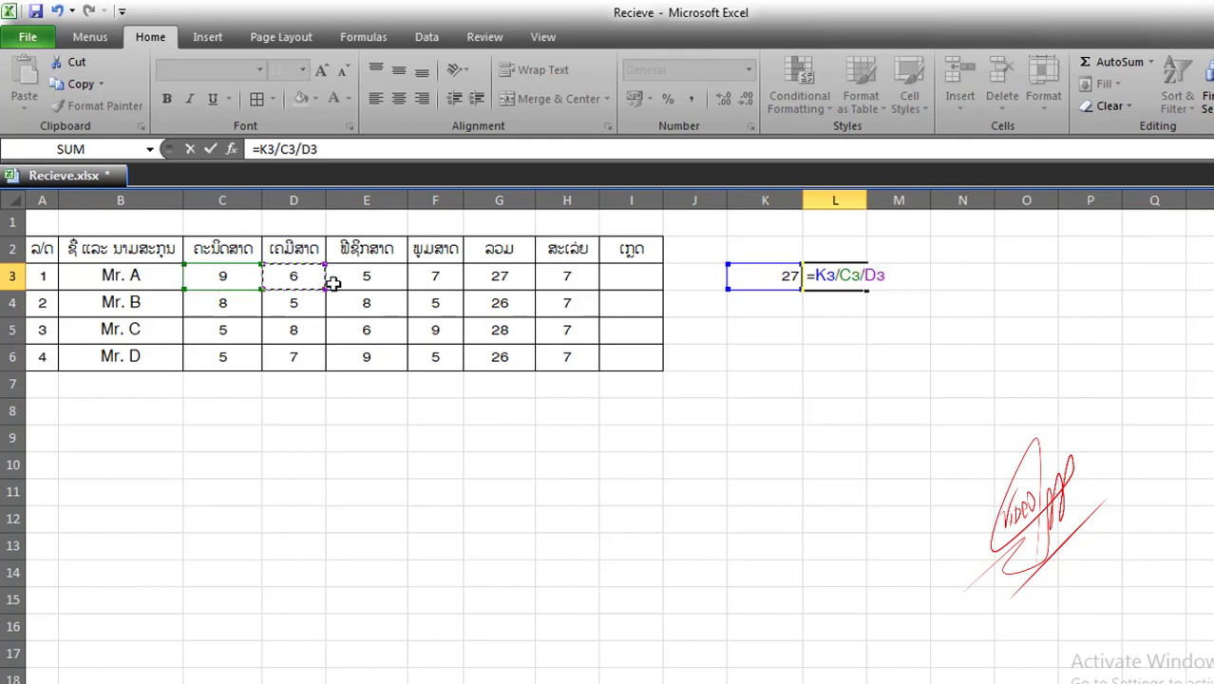
pyautogui.write('/')
pyautogui.click(365, 281)
pyautogui.write('/')
pyautogui.click(432, 278)
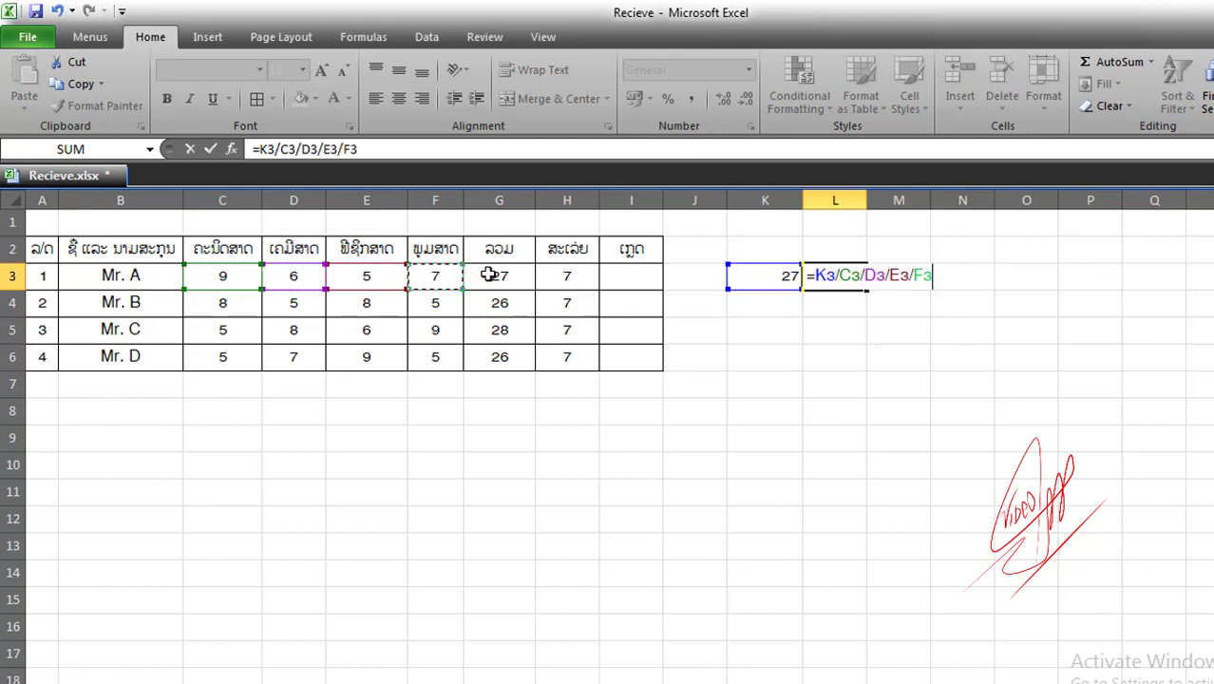
pyautogui.press('Return')
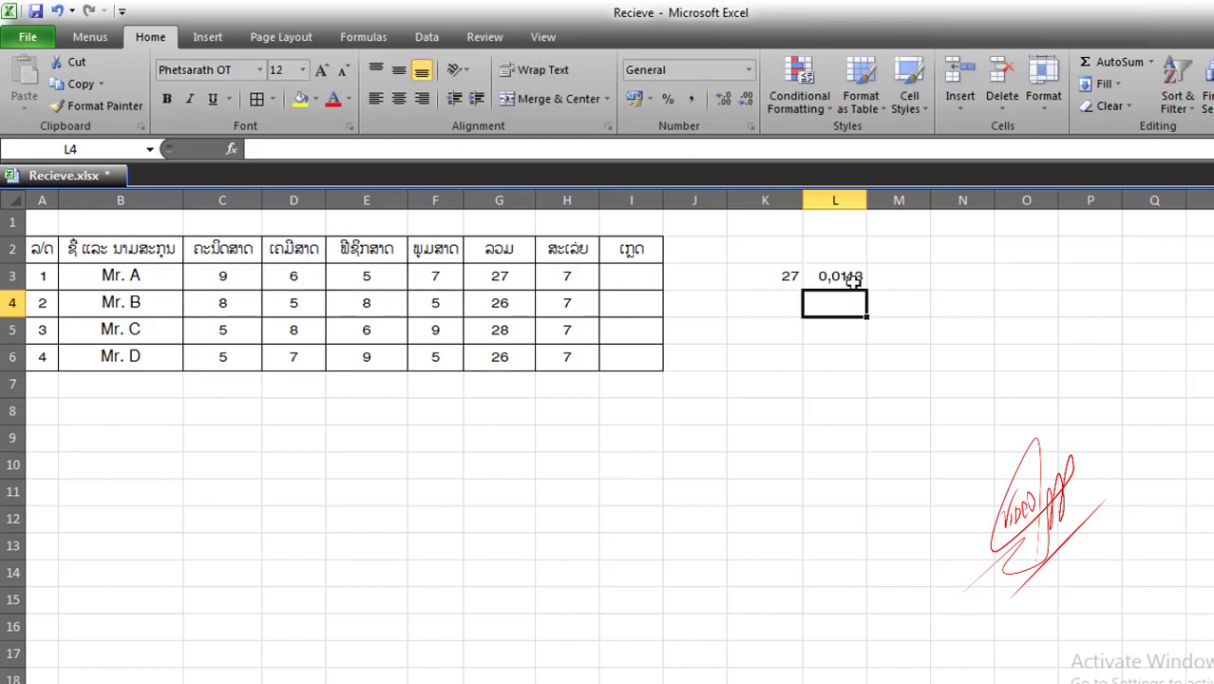
# Step: Clear the trial results from K3 and L3
pyautogui.click(848, 285)
pyautogui.moveTo(761, 279); pyautogui.dragTo(848, 273)
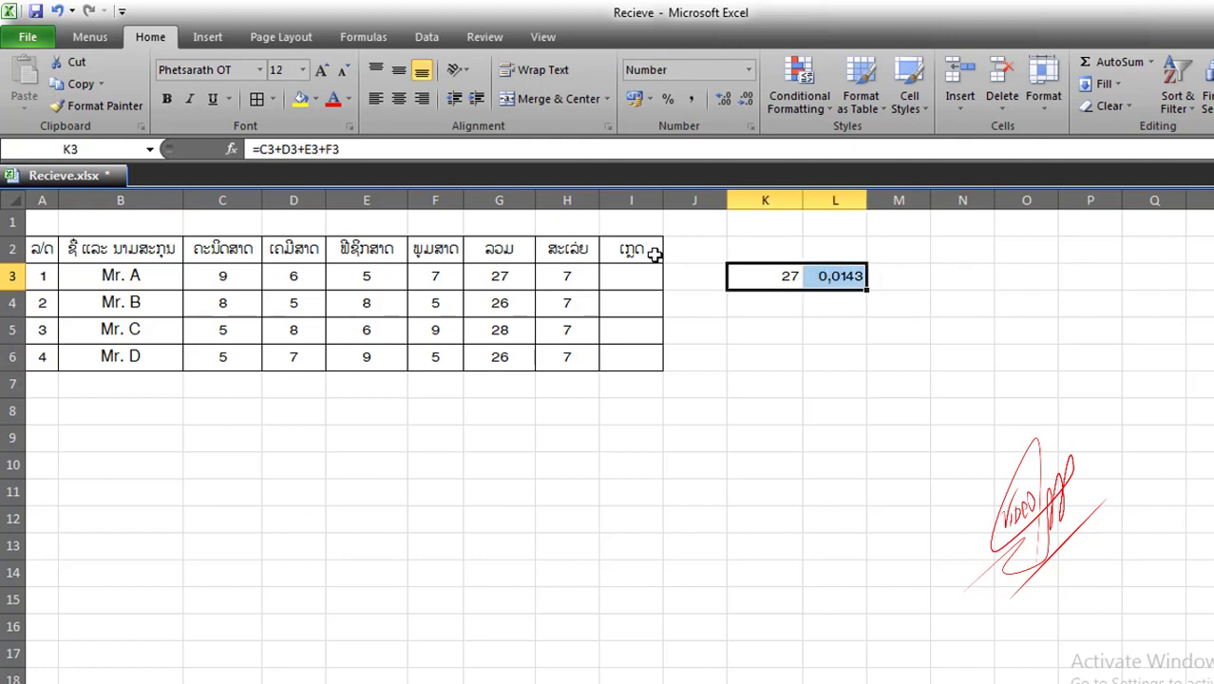
pyautogui.press('Delete')
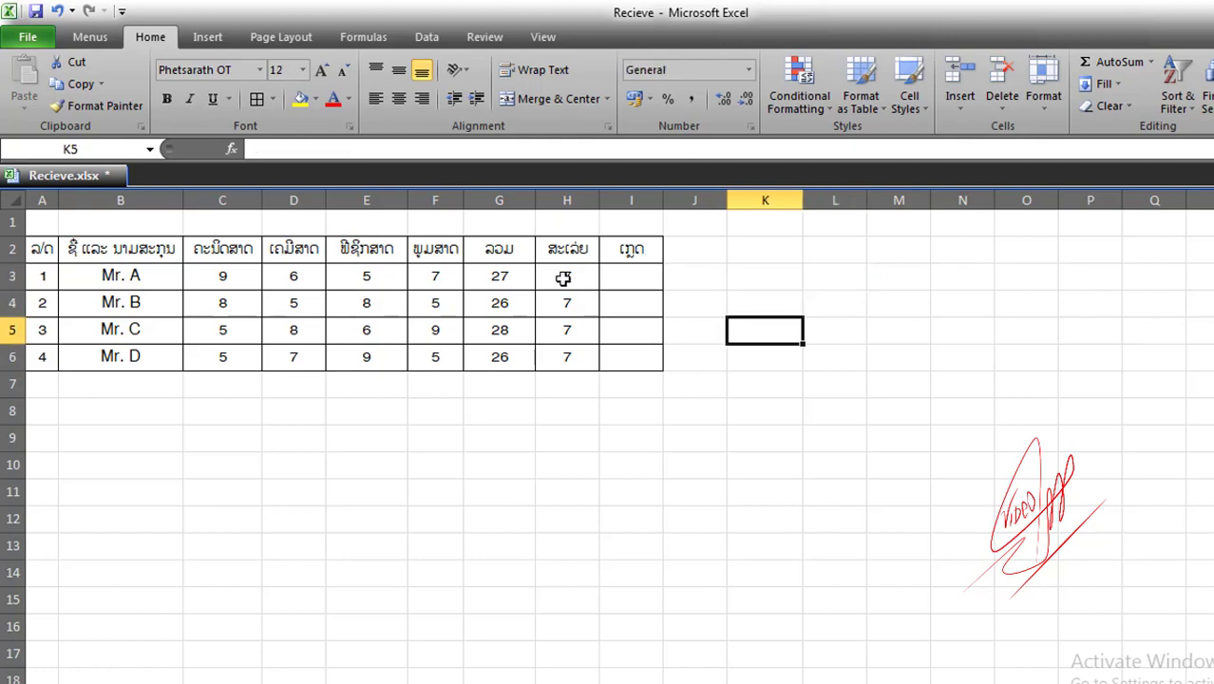
# Step: Inspect the AVERAGE formulas in H3, H4 and H5
pyautogui.click(562, 275)
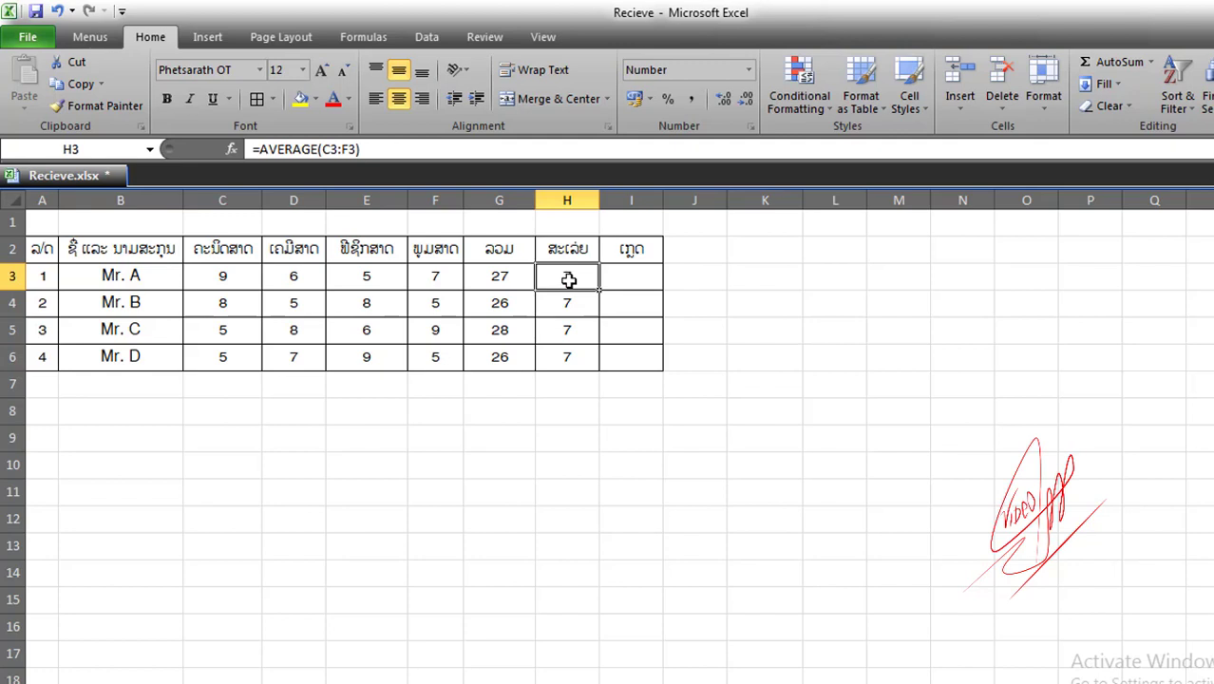
pyautogui.click(576, 303)
pyautogui.click(572, 329)
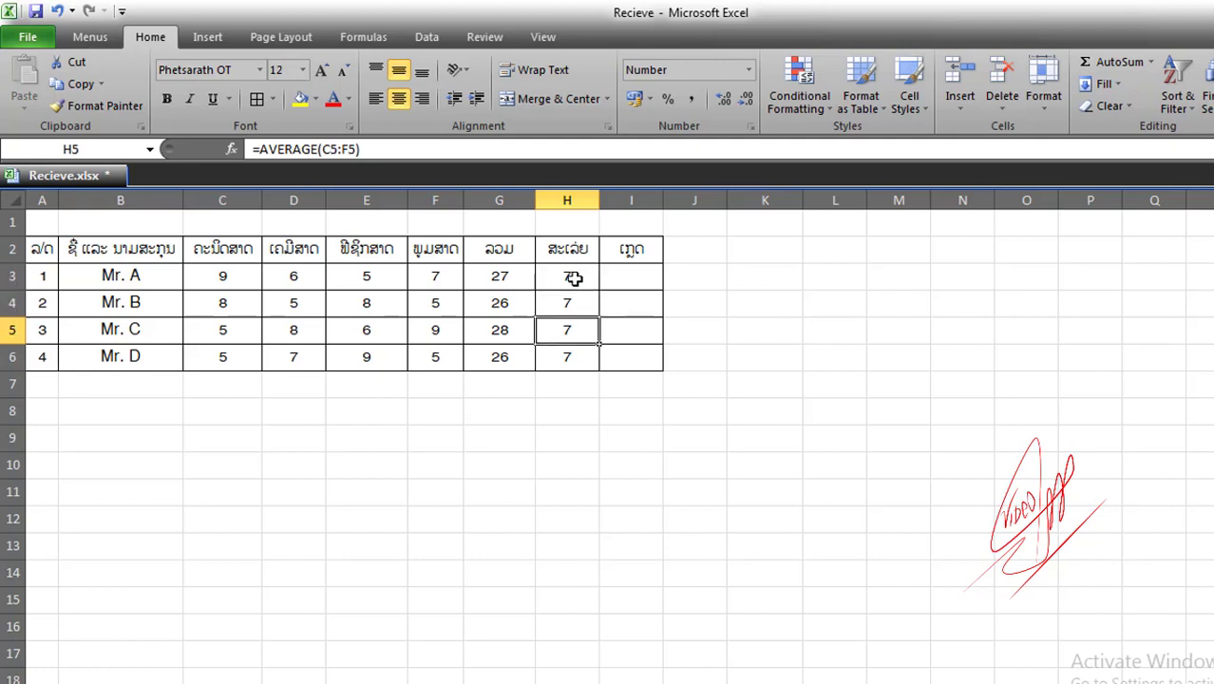
# Step: Open Mr. A's =AVERAGE(C3:F3) formula in H3 for editing
pyautogui.click(574, 275)
pyautogui.doubleClick(576, 275)
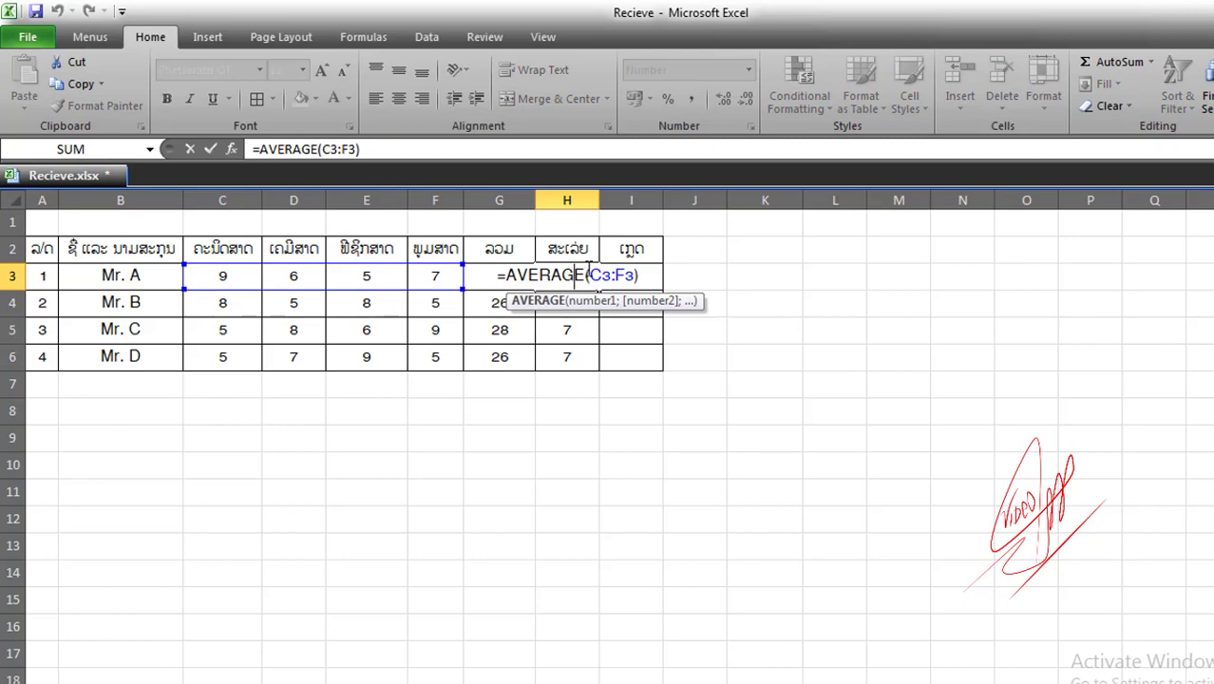
pyautogui.click(588, 275)
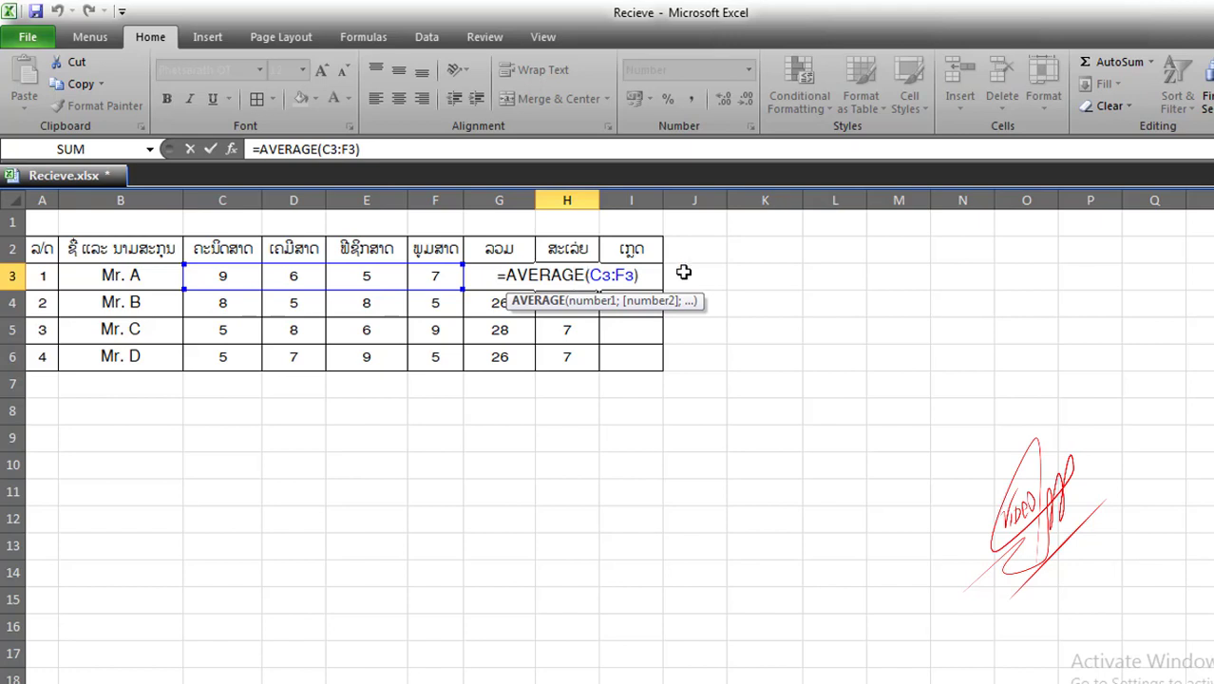
# Step: Try a VLOOKUP formula over C3:F3 in H3, then dismiss the too-few-arguments error
pyautogui.hotkey('ctrl', 'Return')
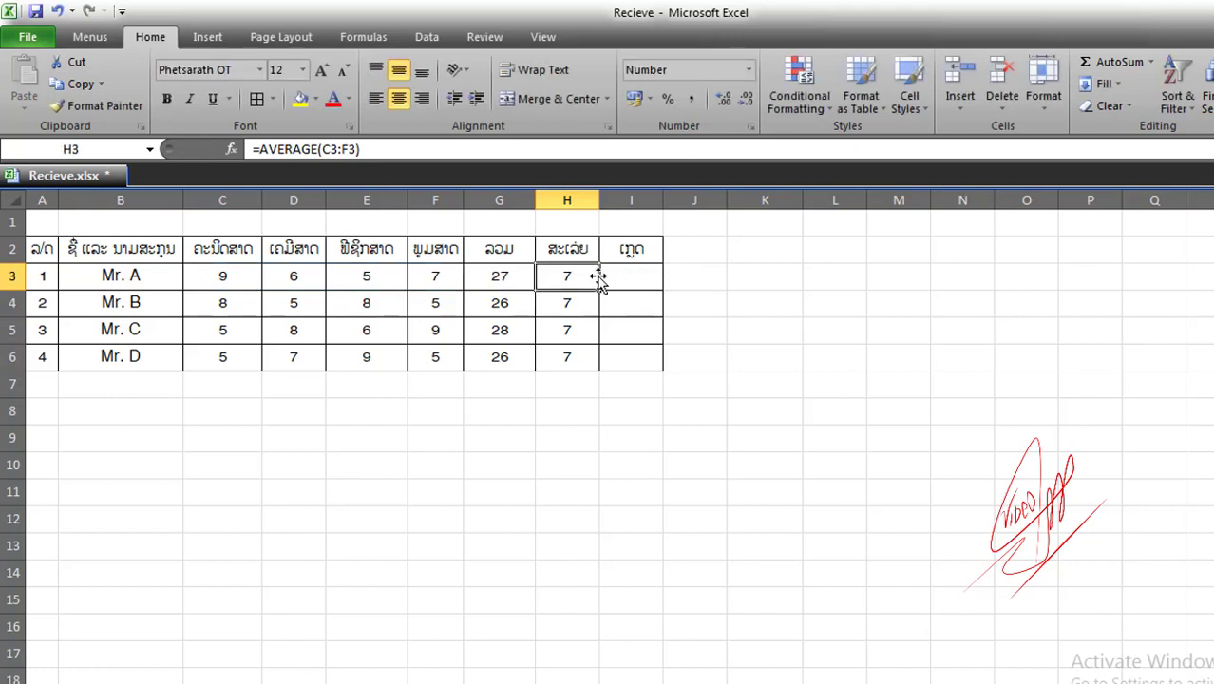
pyautogui.write('=r')
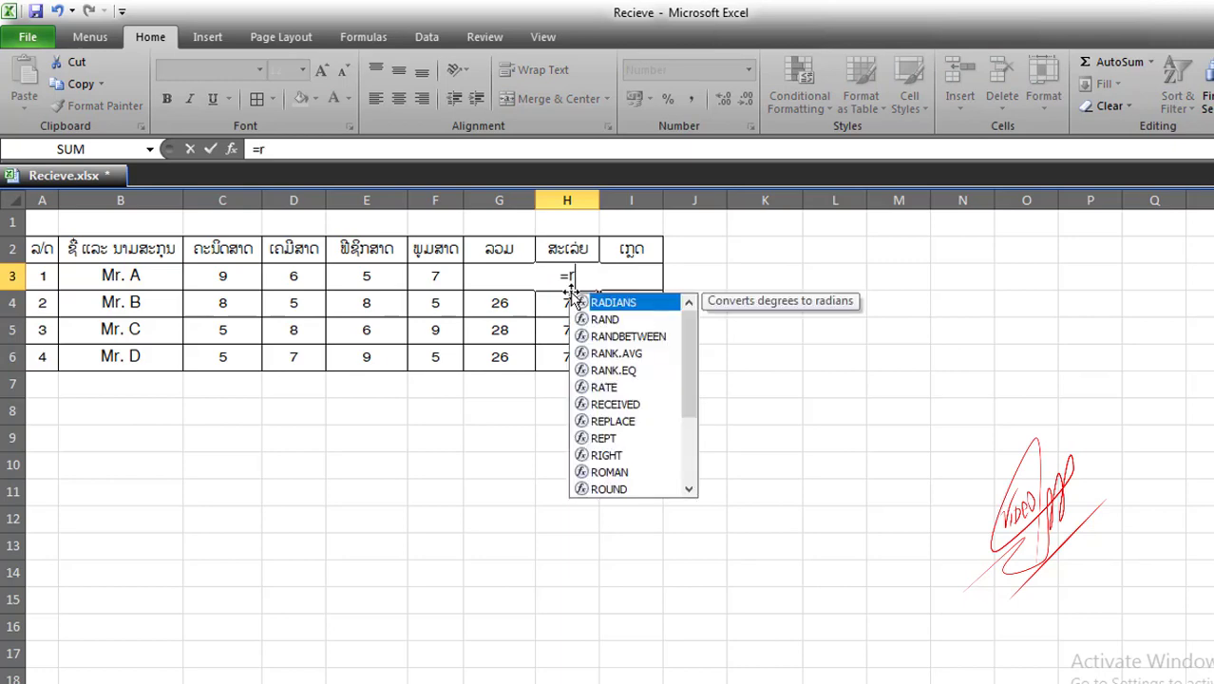
pyautogui.press('BackSpace')
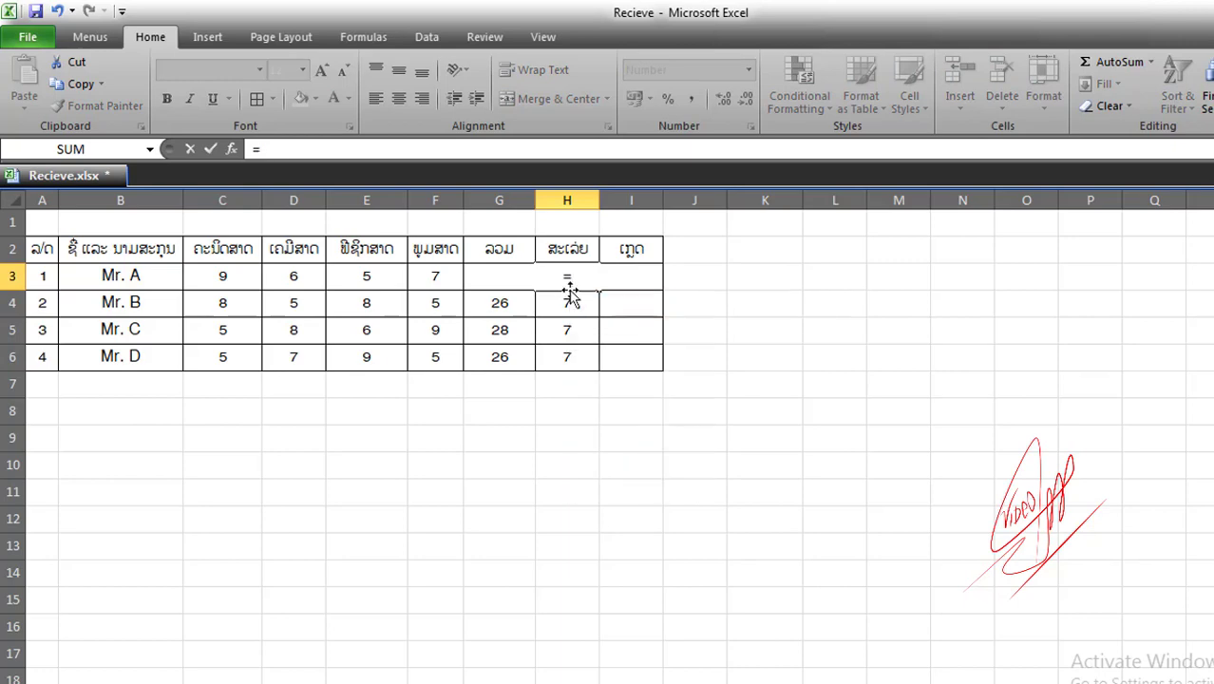
pyautogui.write('vl')
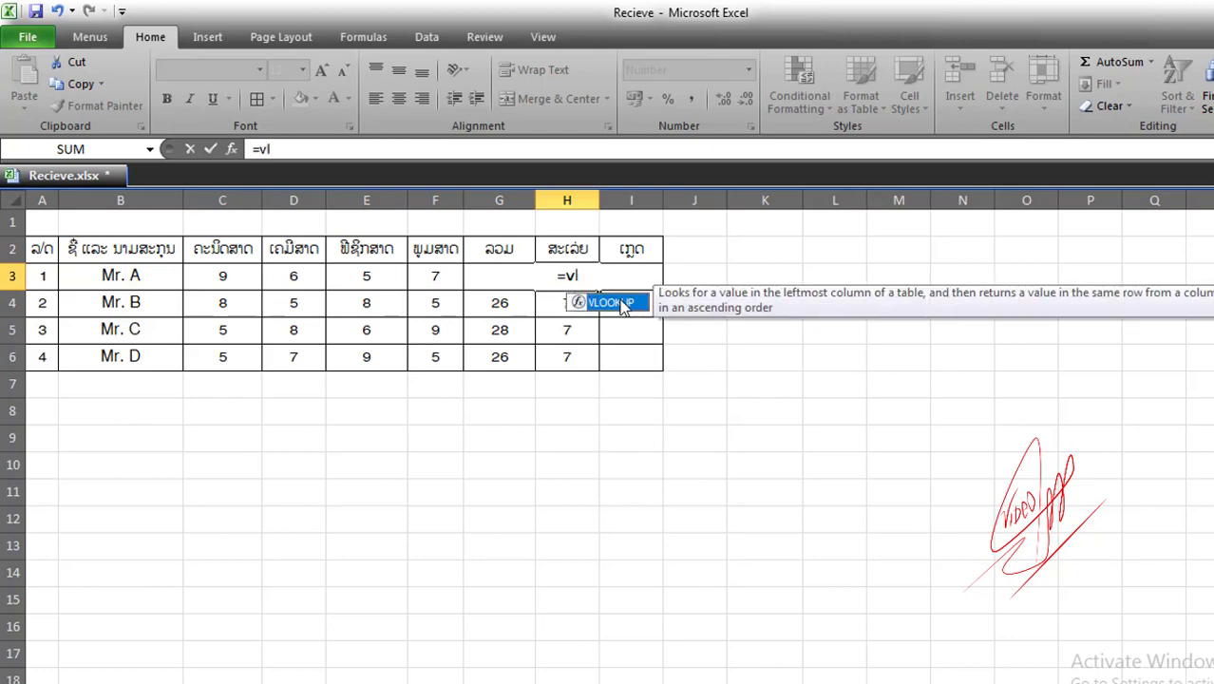
pyautogui.doubleClick(620, 304)
pyautogui.moveTo(228, 272); pyautogui.dragTo(442, 277)
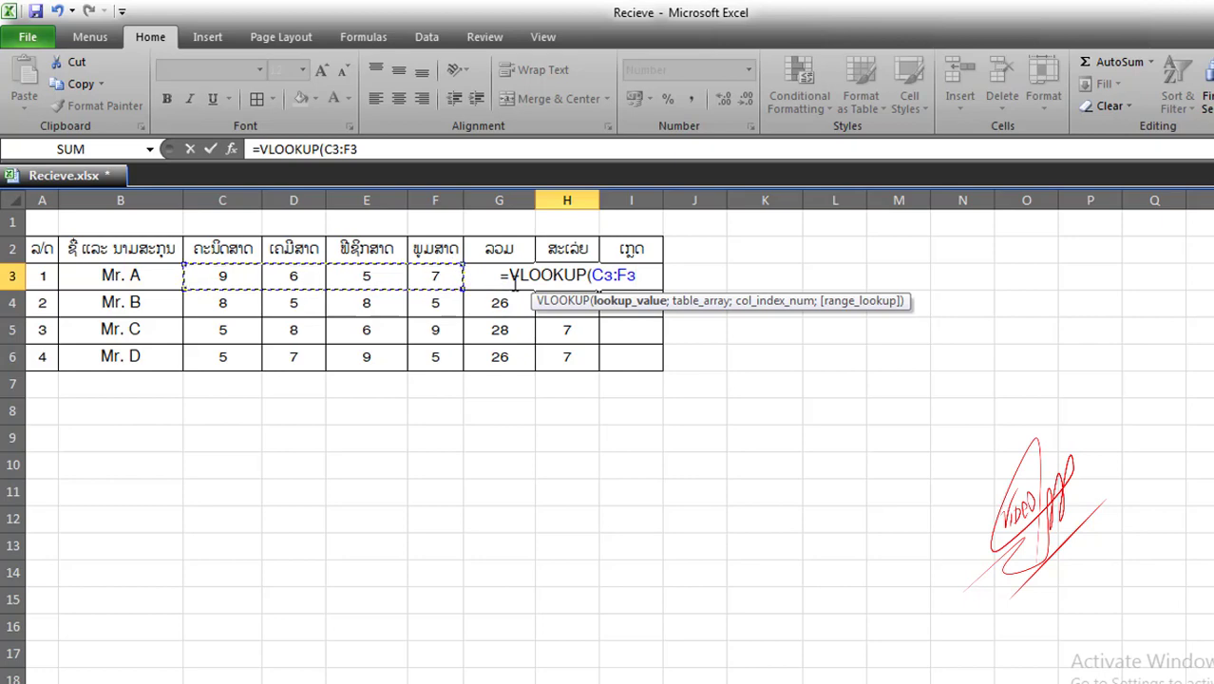
pyautogui.press('Return')
pyautogui.click(684, 429)
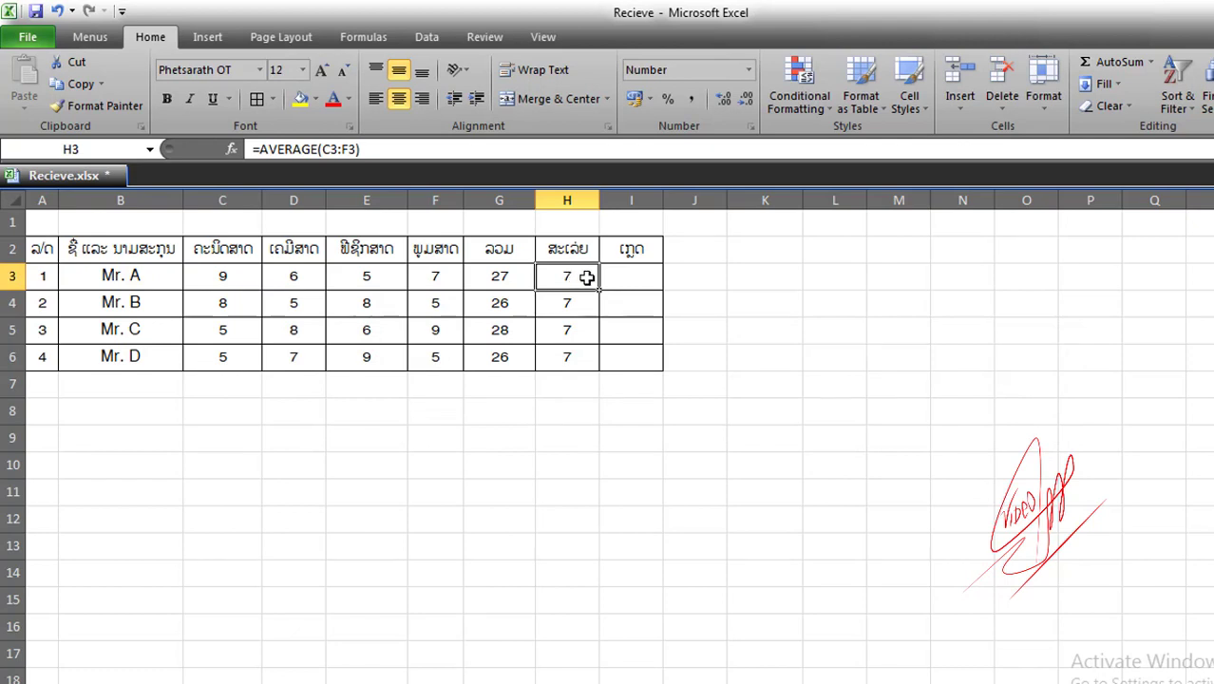
# Step: Enter =AVERAGE(C3:F3) in H3 so Mr. A's average shows 7
pyautogui.write('=')
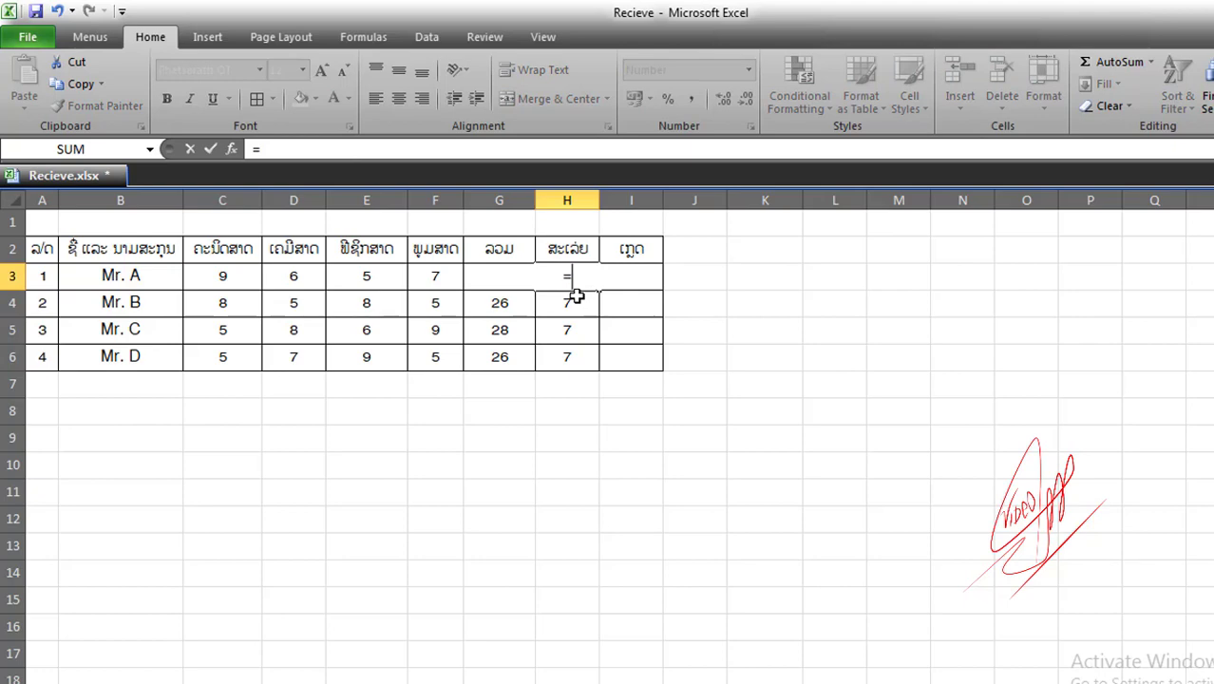
pyautogui.write('rs')
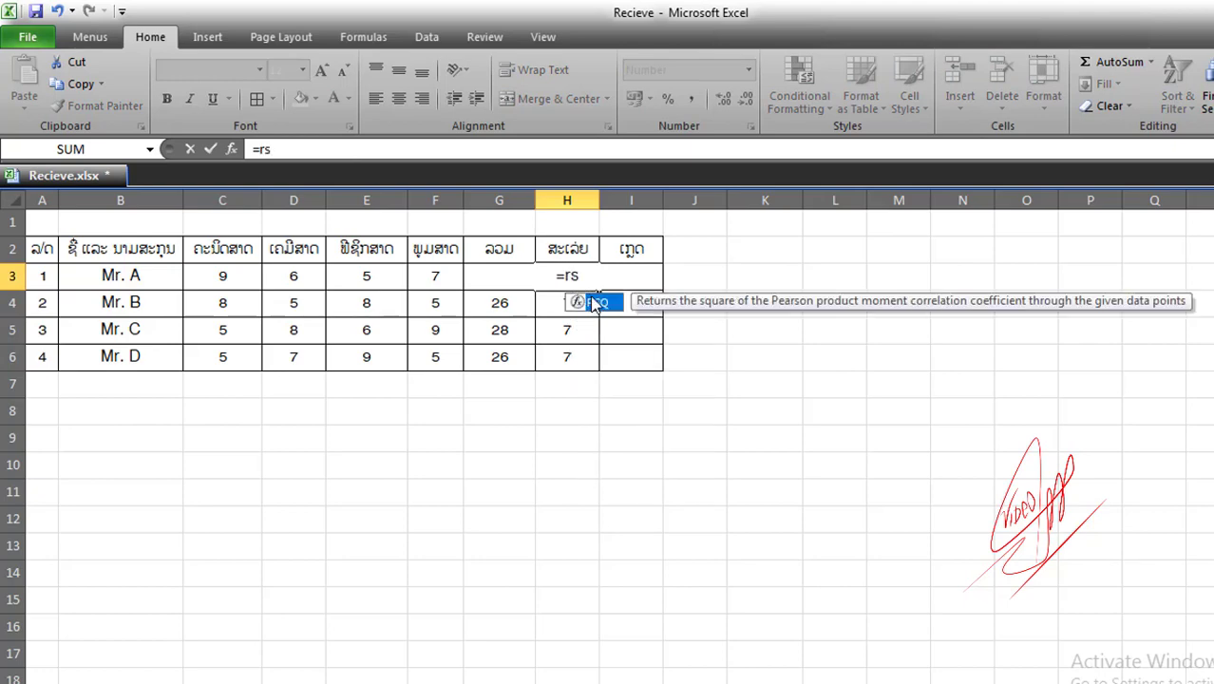
pyautogui.press('BackSpace')
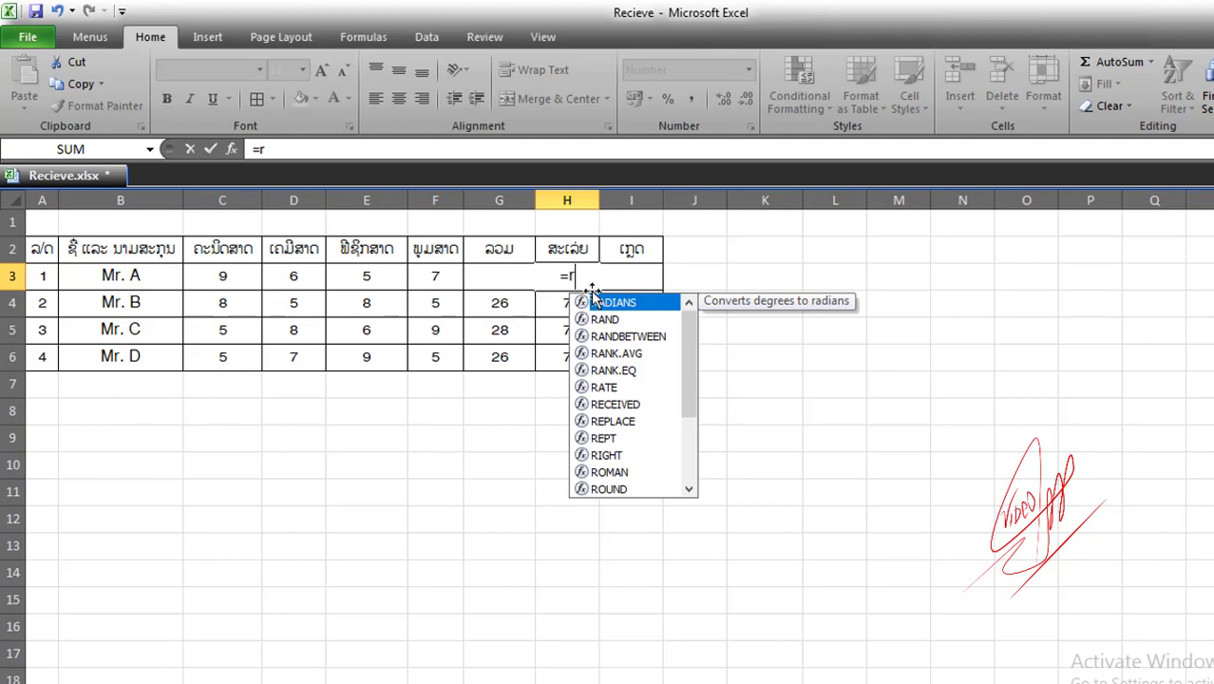
pyautogui.press('BackSpace')
pyautogui.write('a')
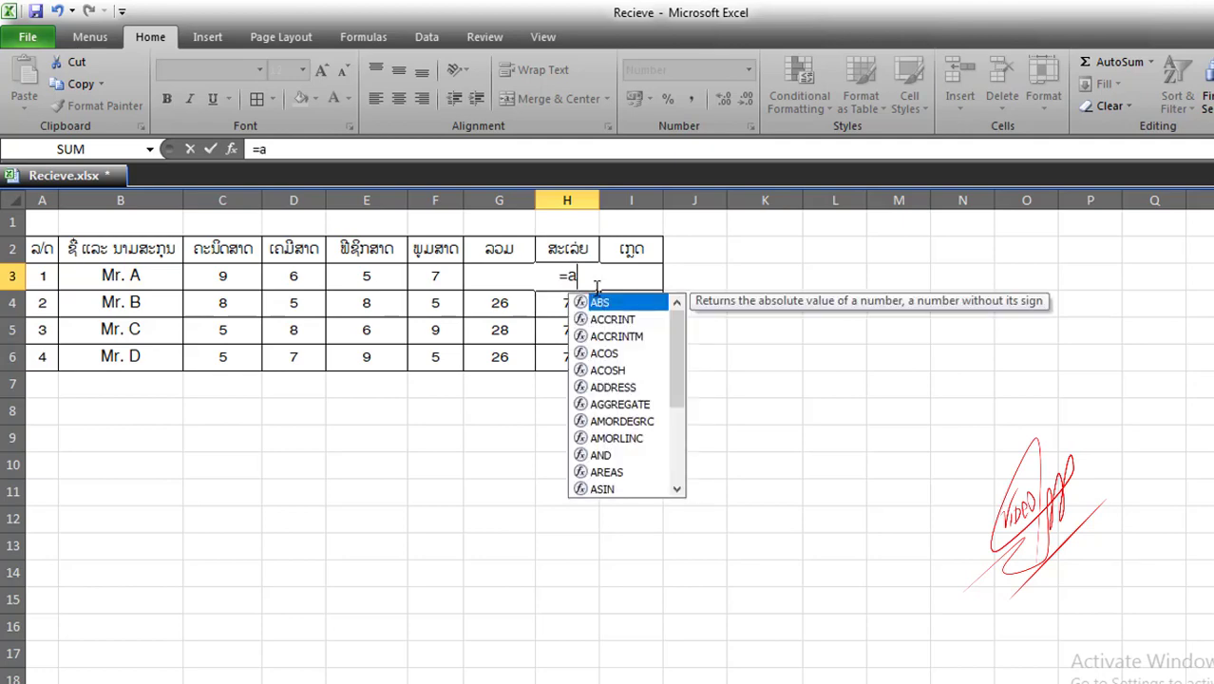
pyautogui.write('ver')
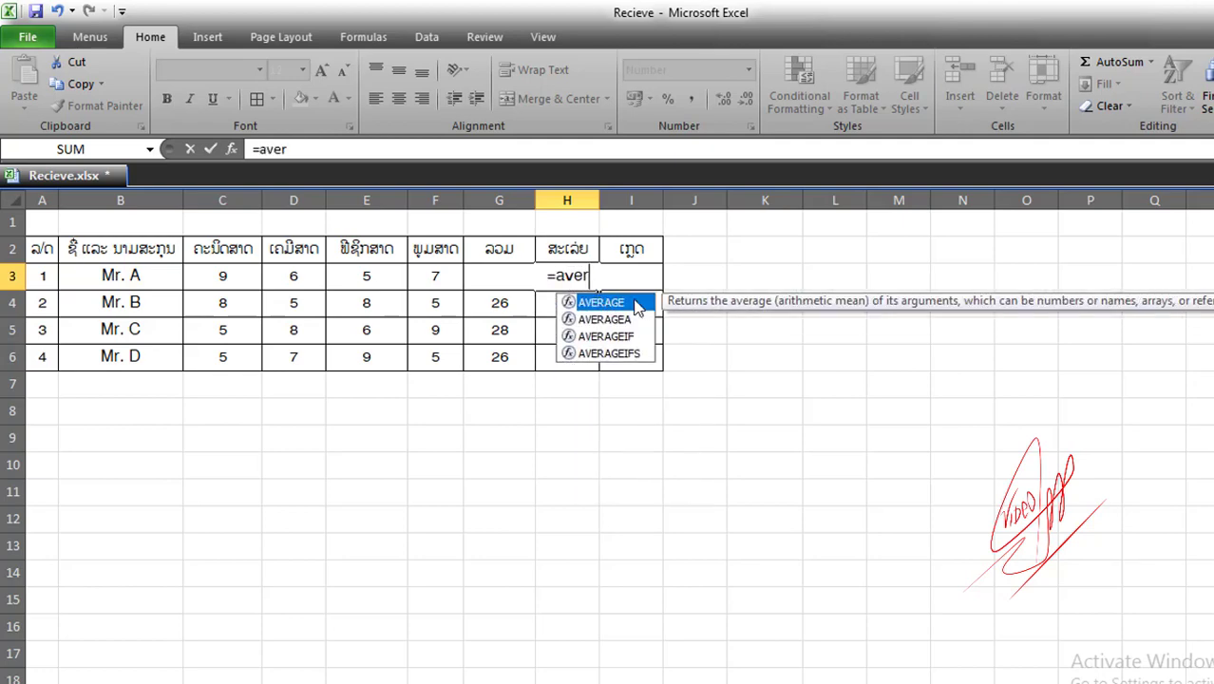
pyautogui.doubleClick(627, 302)
pyautogui.moveTo(217, 275); pyautogui.dragTo(433, 280)
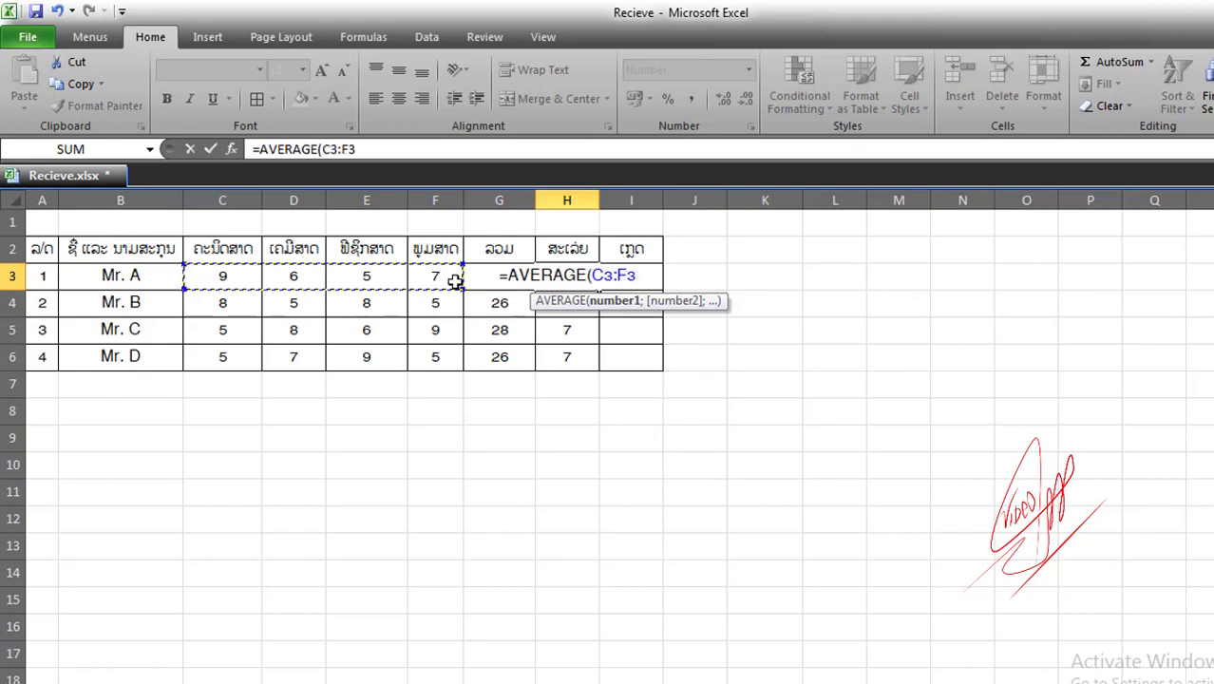
pyautogui.press('Return')
pyautogui.click(569, 281)
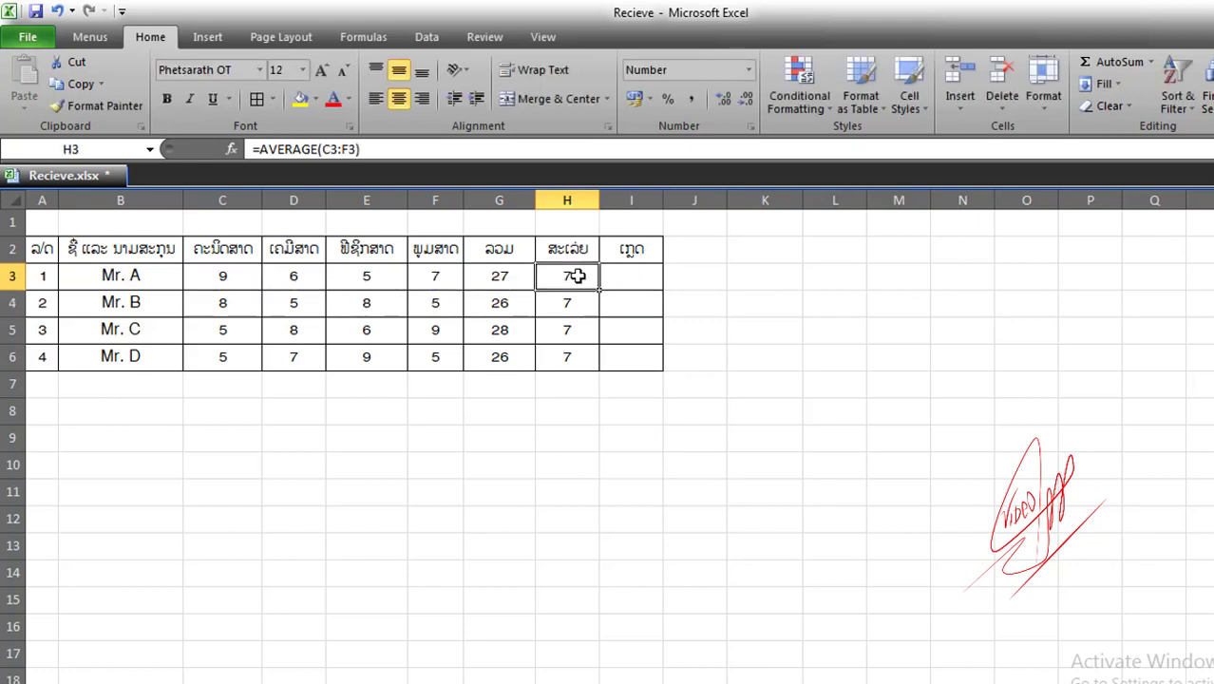
# Step: Set the averages in H3:H6 to General format so decimals like 6,75 appear
pyautogui.moveTo(577, 276); pyautogui.dragTo(576, 359)
pyautogui.rightClick(571, 310)
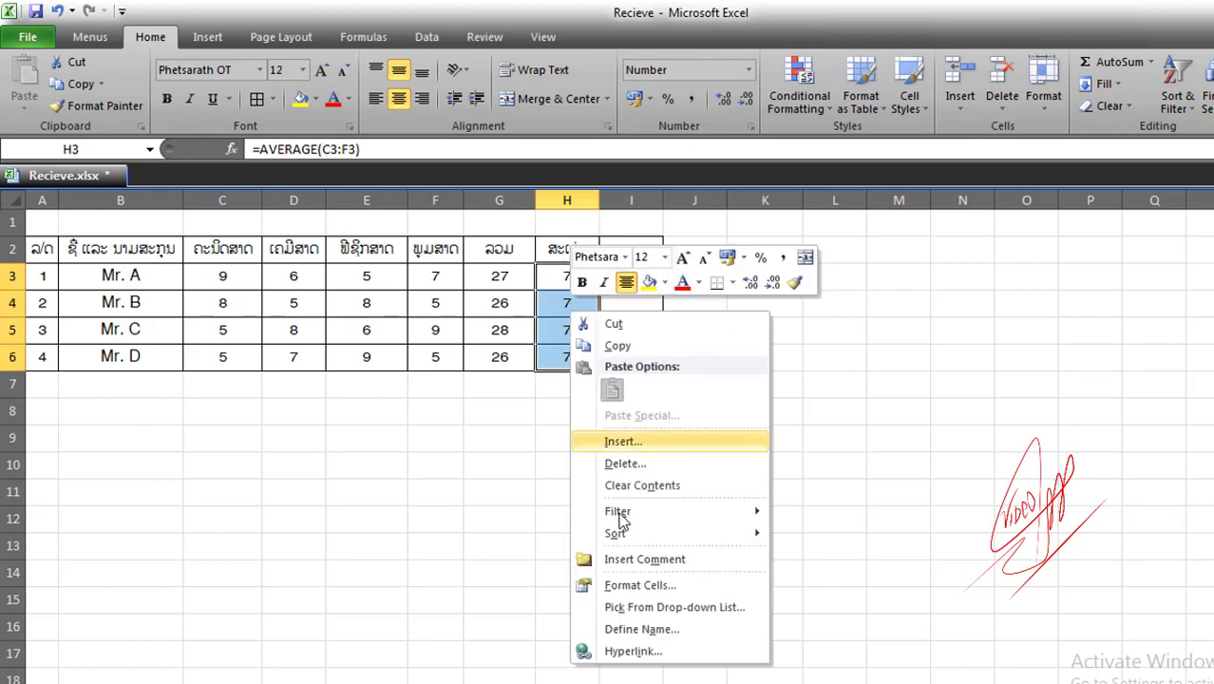
pyautogui.click(634, 594)
pyautogui.click(433, 370)
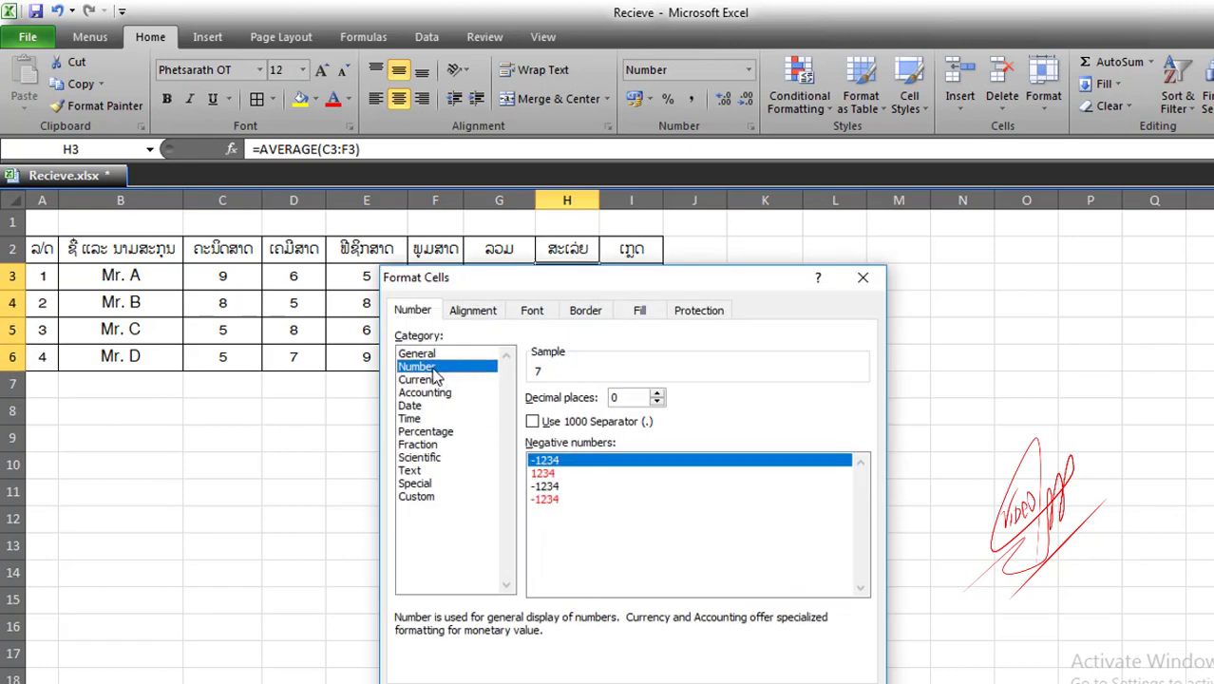
pyautogui.click(422, 353)
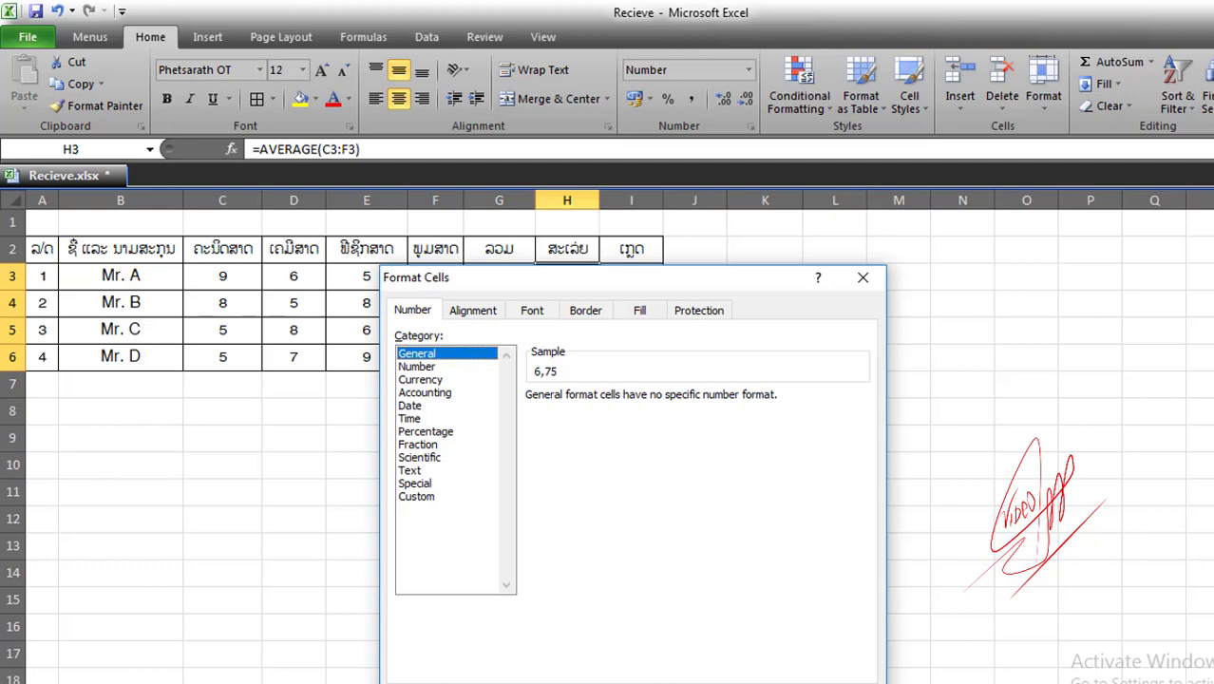
pyautogui.press('Return')
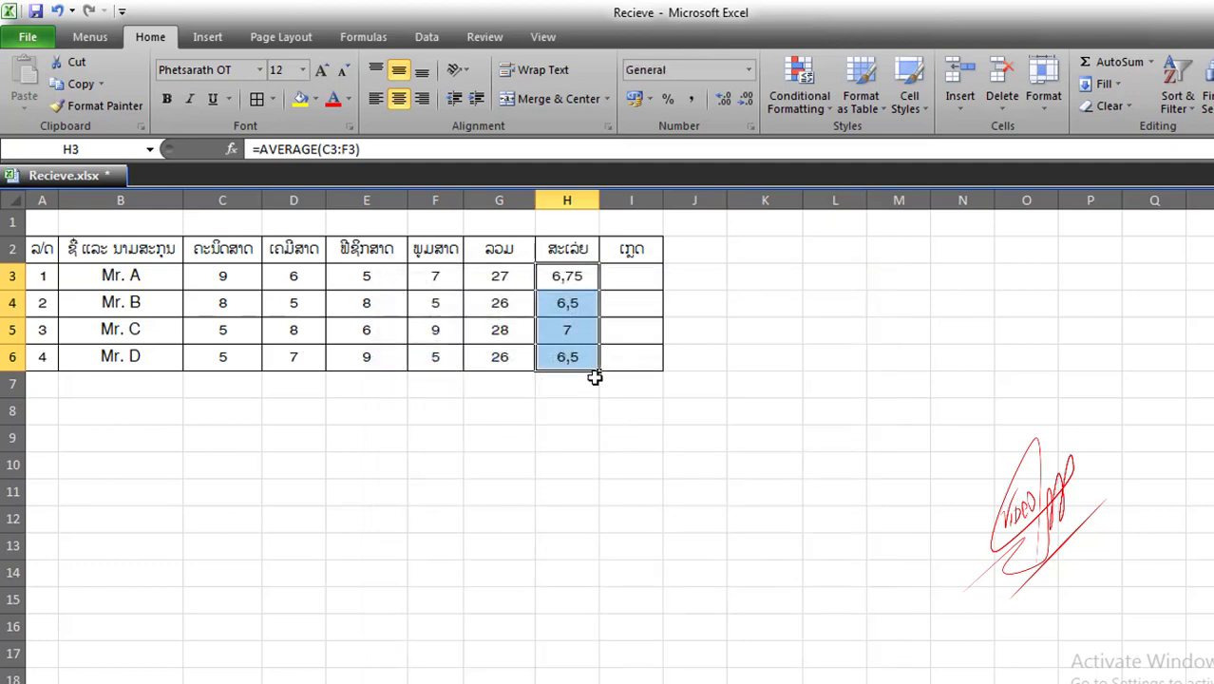
pyautogui.click(591, 411)
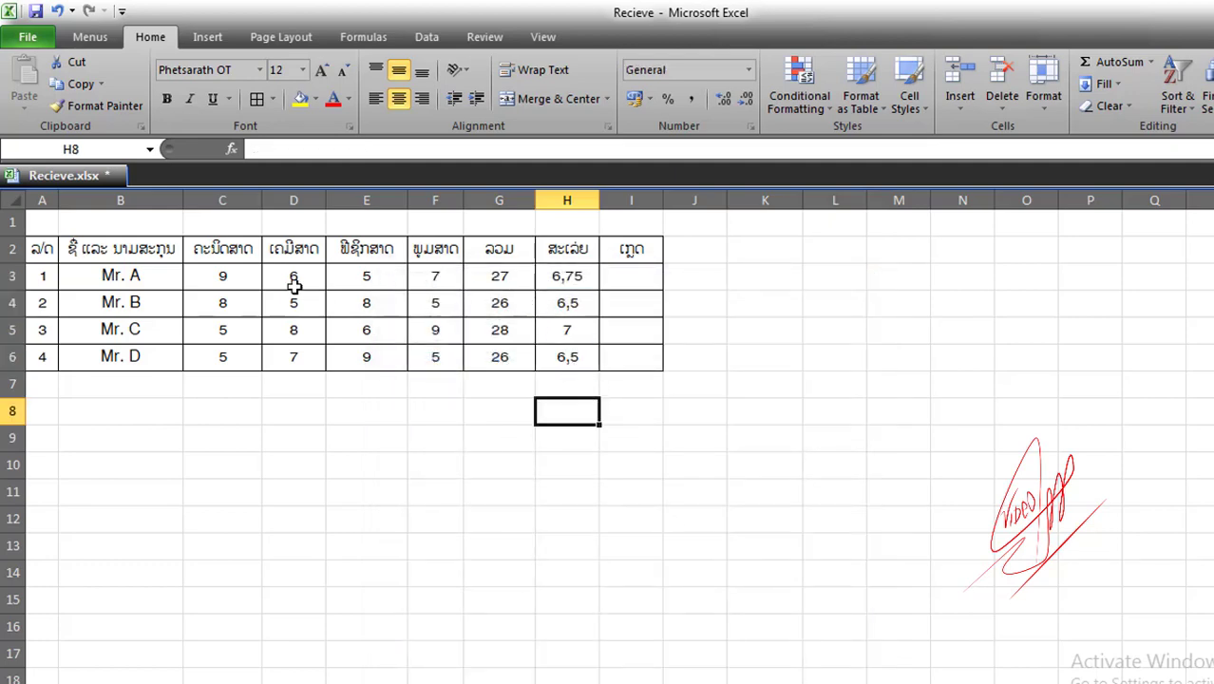
# Step: Format the scores and totals in C3:G6 as General, then switch them back to Number
pyautogui.moveTo(233, 275); pyautogui.dragTo(499, 354)
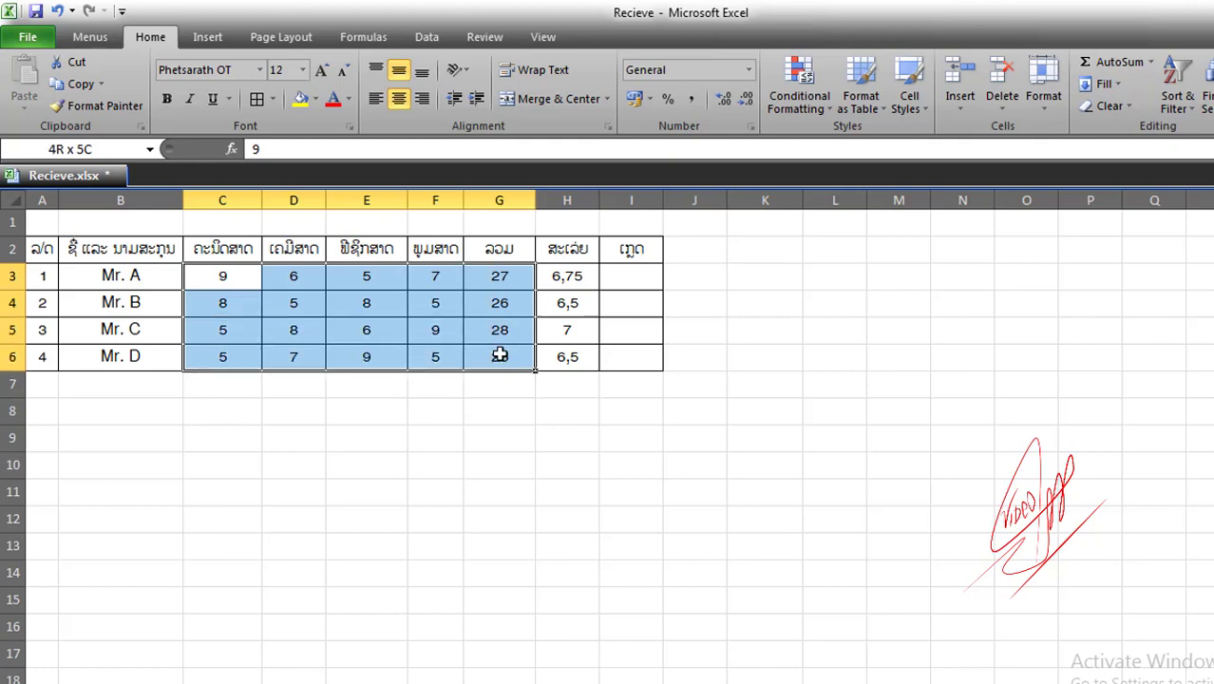
pyautogui.rightClick(456, 302)
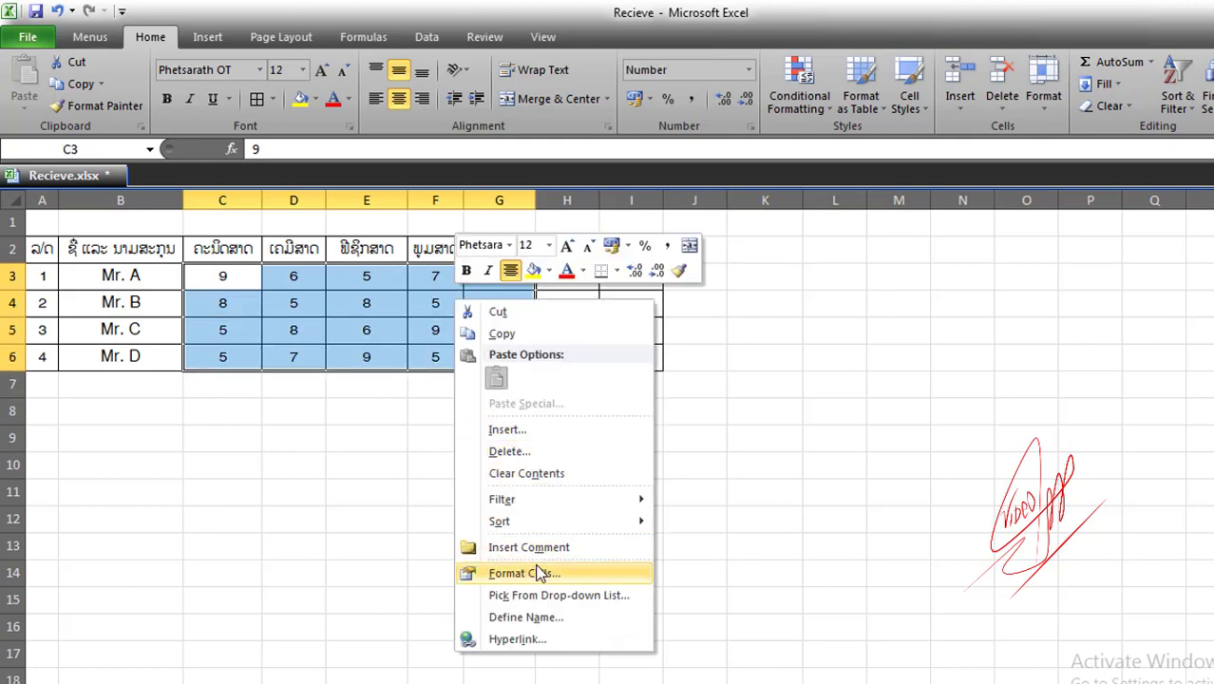
pyautogui.click(537, 573)
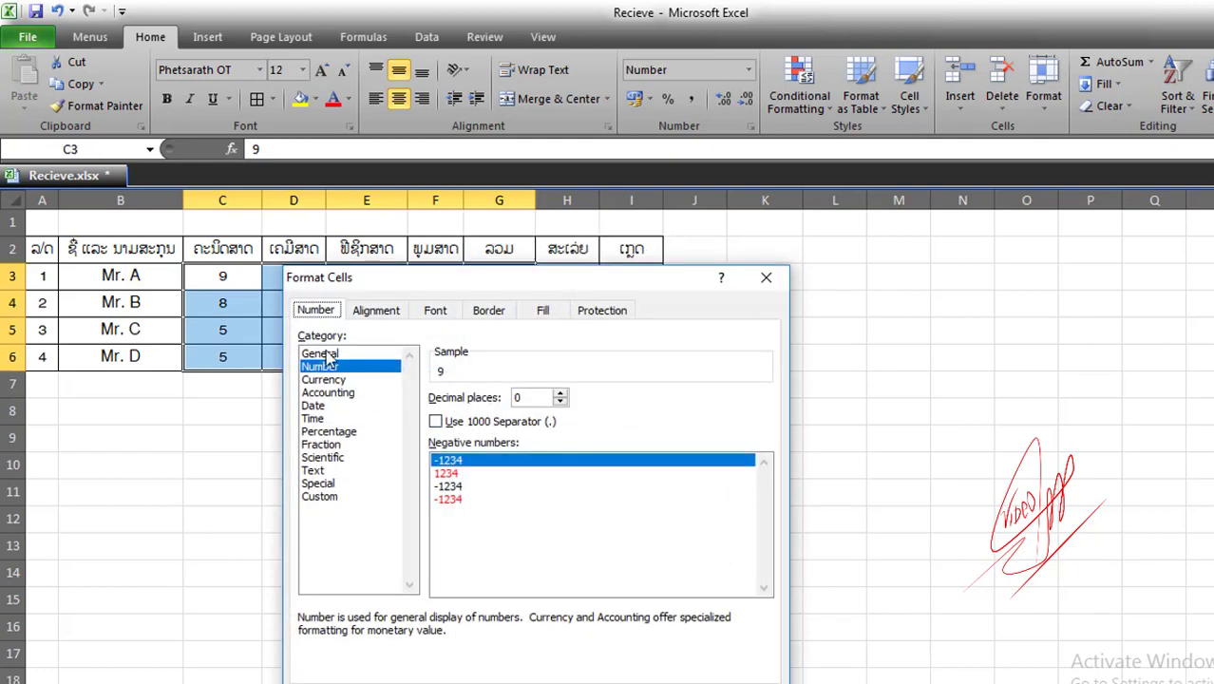
pyautogui.click(323, 354)
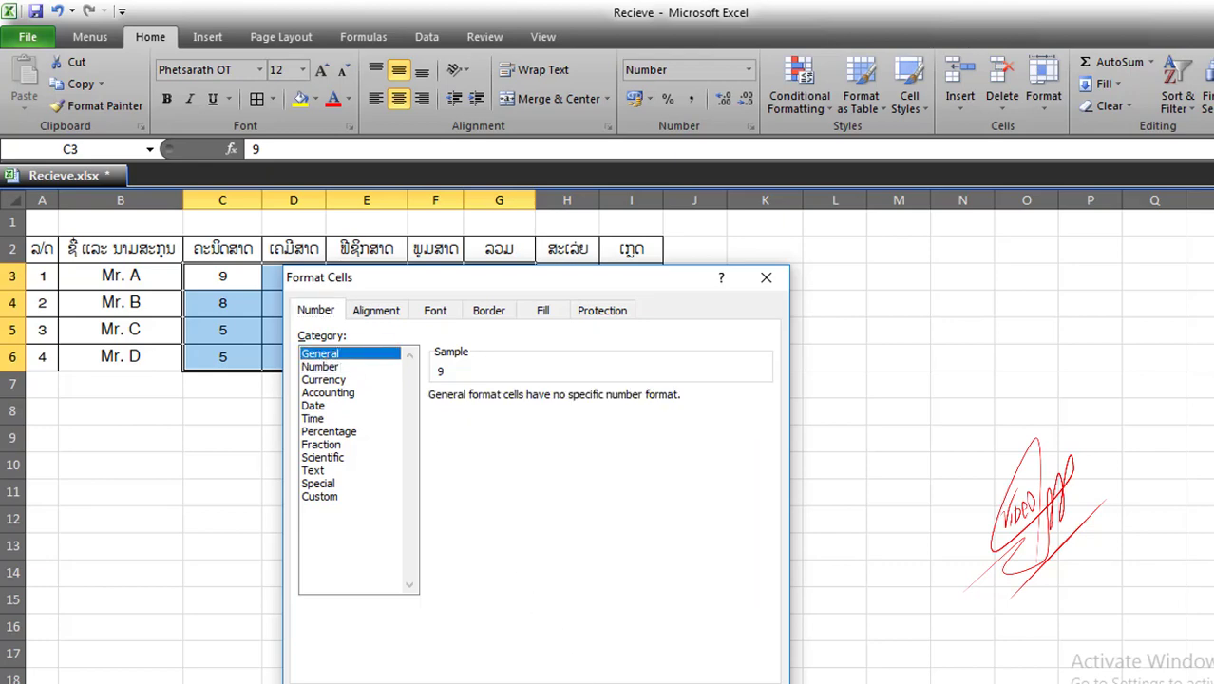
pyautogui.press('Return')
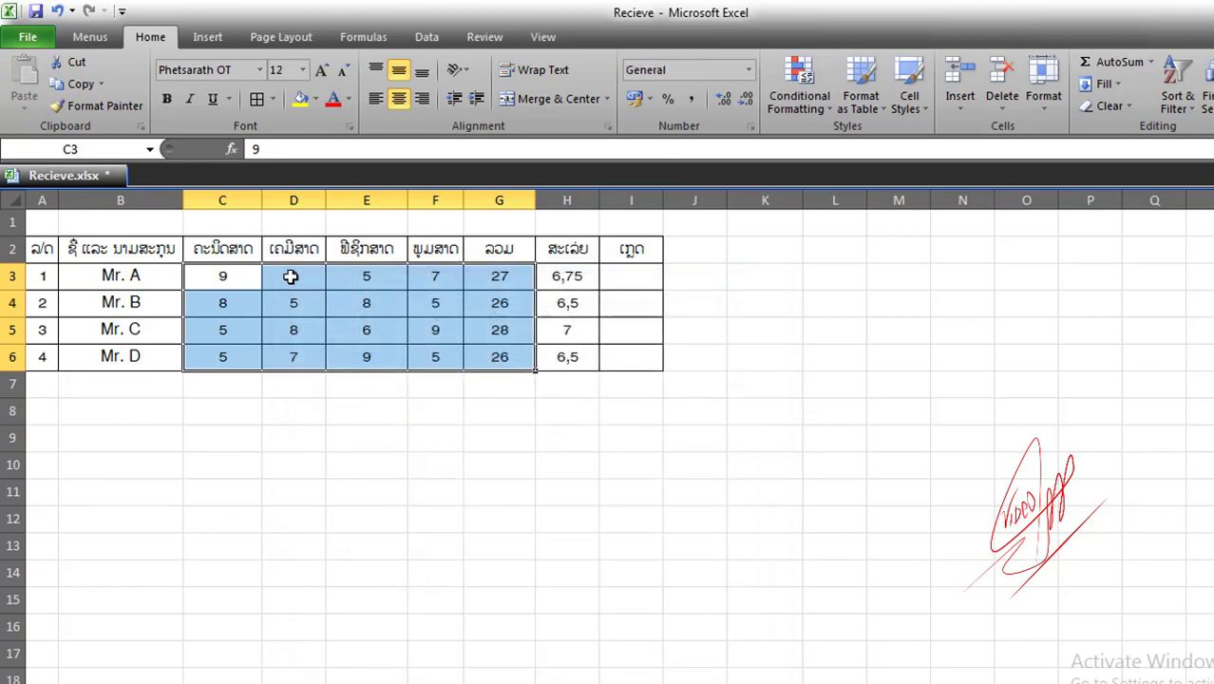
pyautogui.rightClick(291, 277)
pyautogui.click(397, 556)
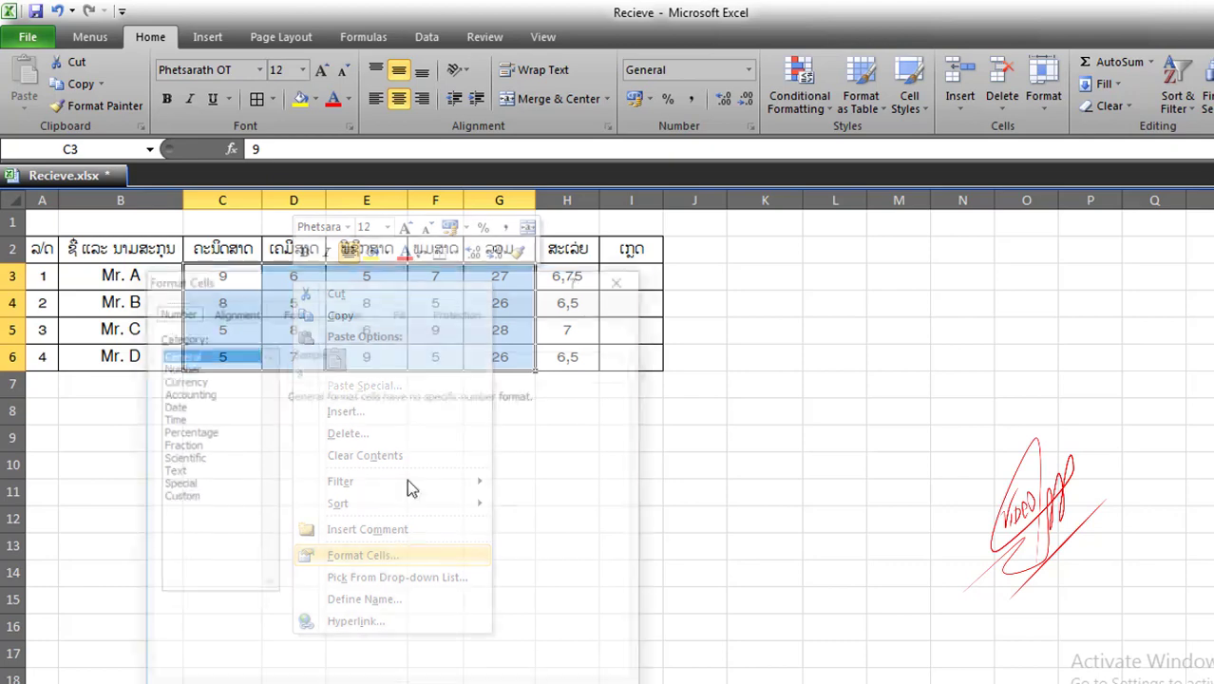
pyautogui.click(203, 366)
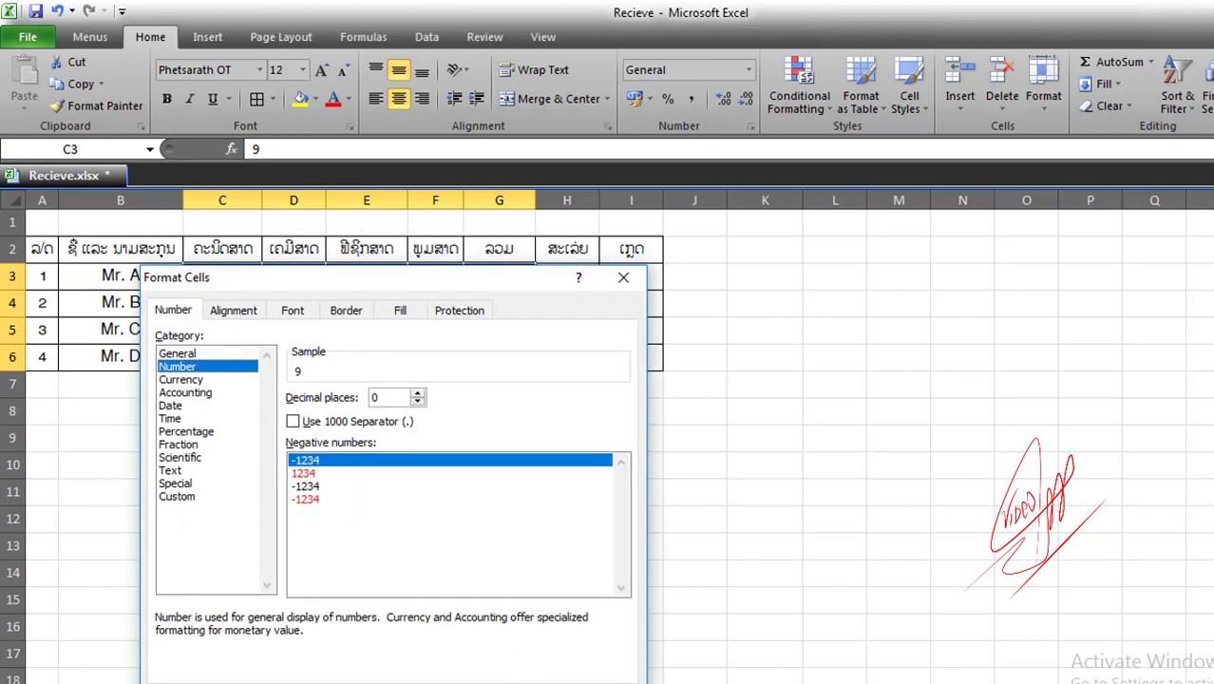
pyautogui.press('Return')
pyautogui.click(489, 488)
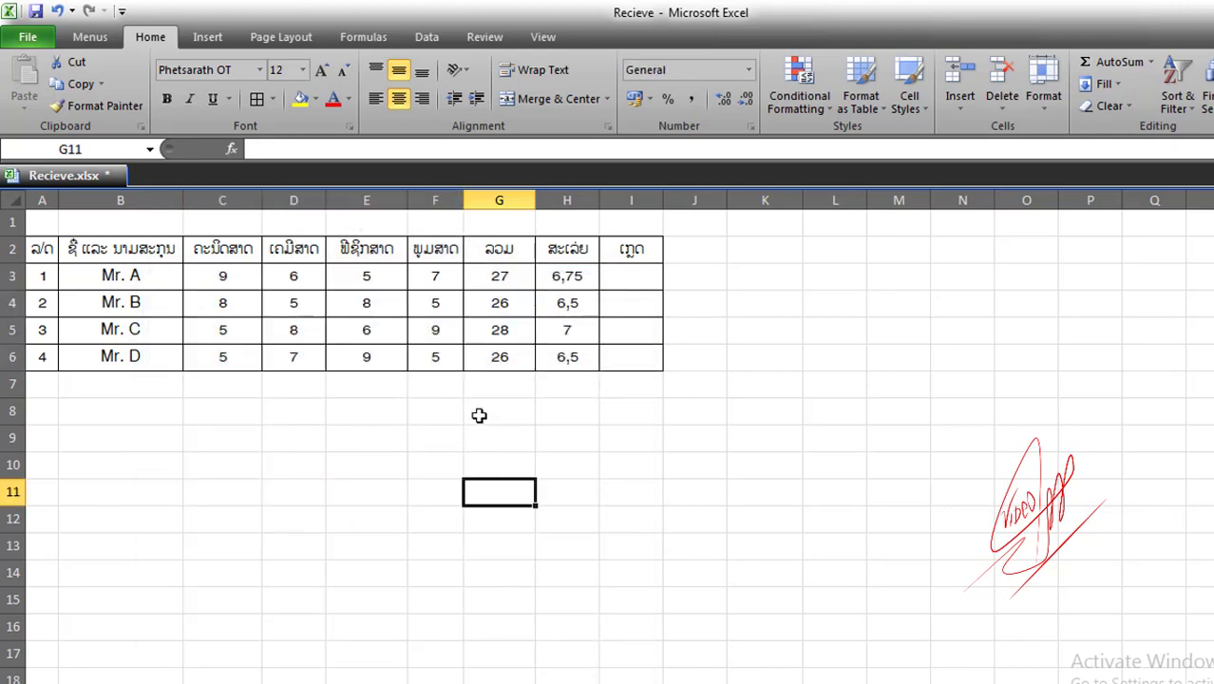
pyautogui.click(511, 300)
pyautogui.click(497, 275)
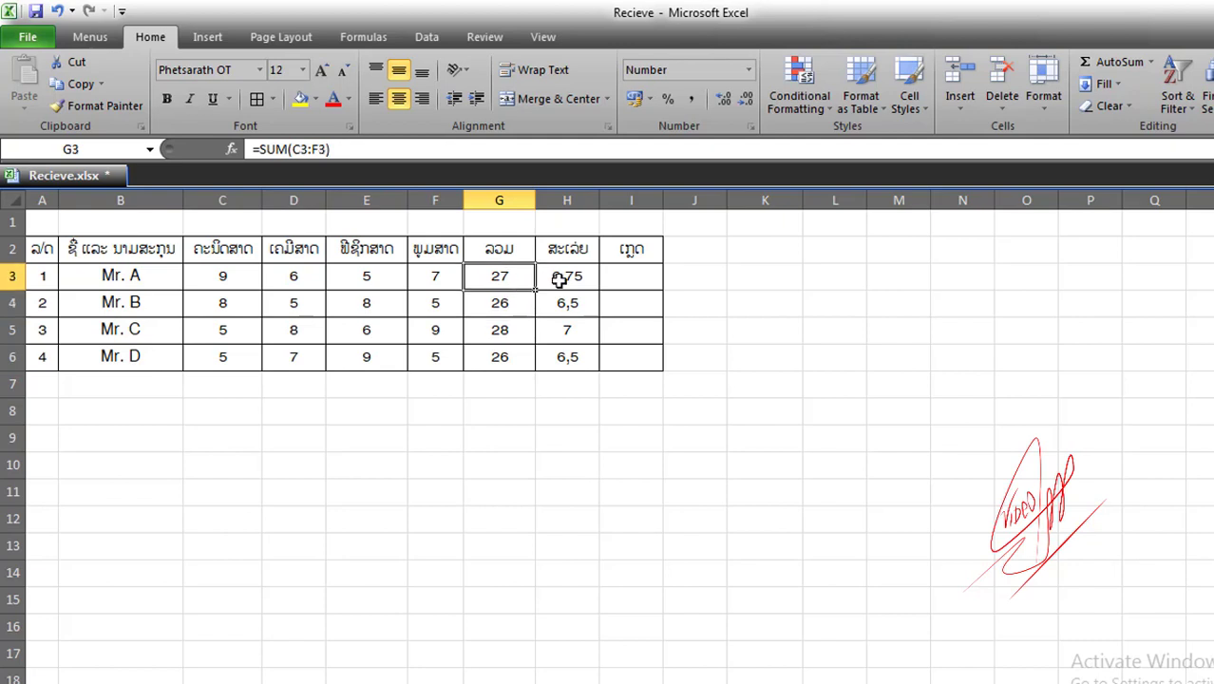
pyautogui.click(565, 278)
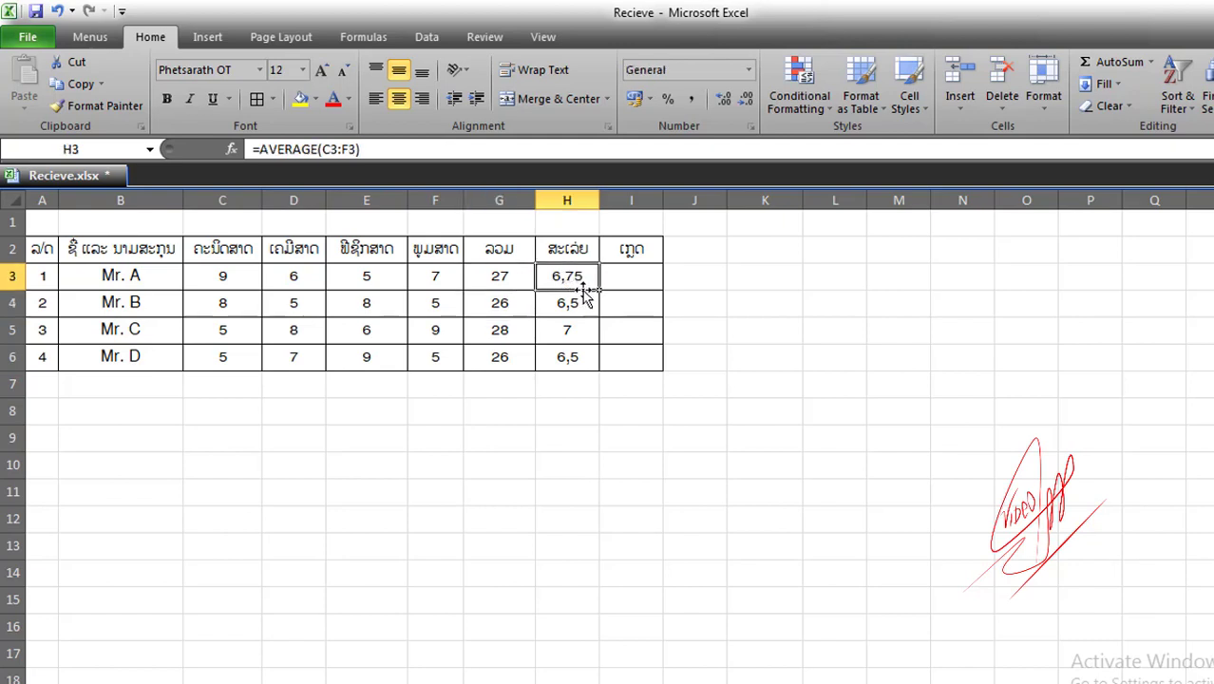
pyautogui.click(577, 304)
pyautogui.click(576, 339)
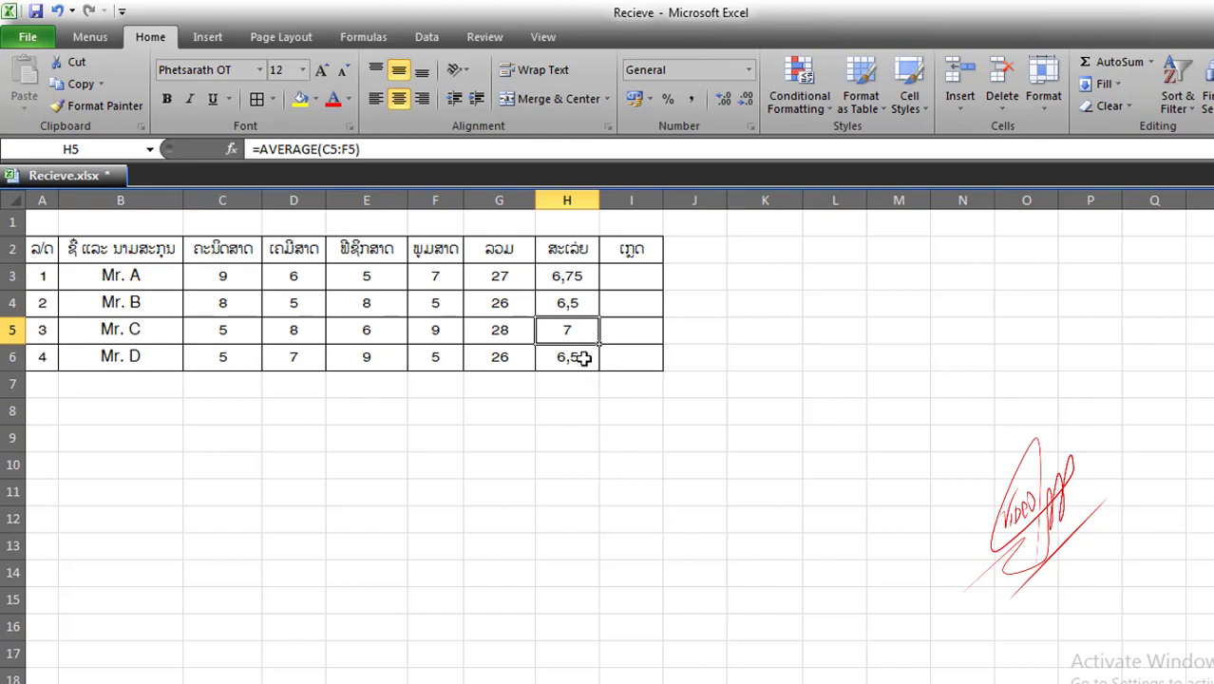
pyautogui.click(576, 358)
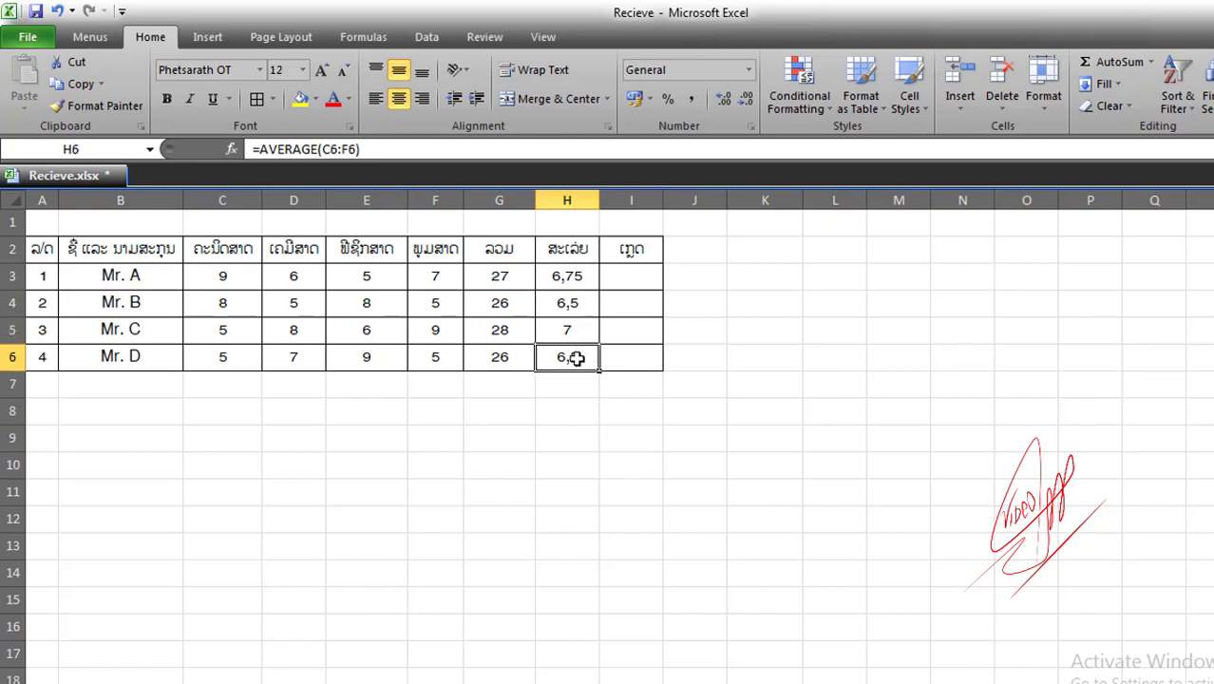
pyautogui.click(566, 280)
pyautogui.doubleClick(573, 277)
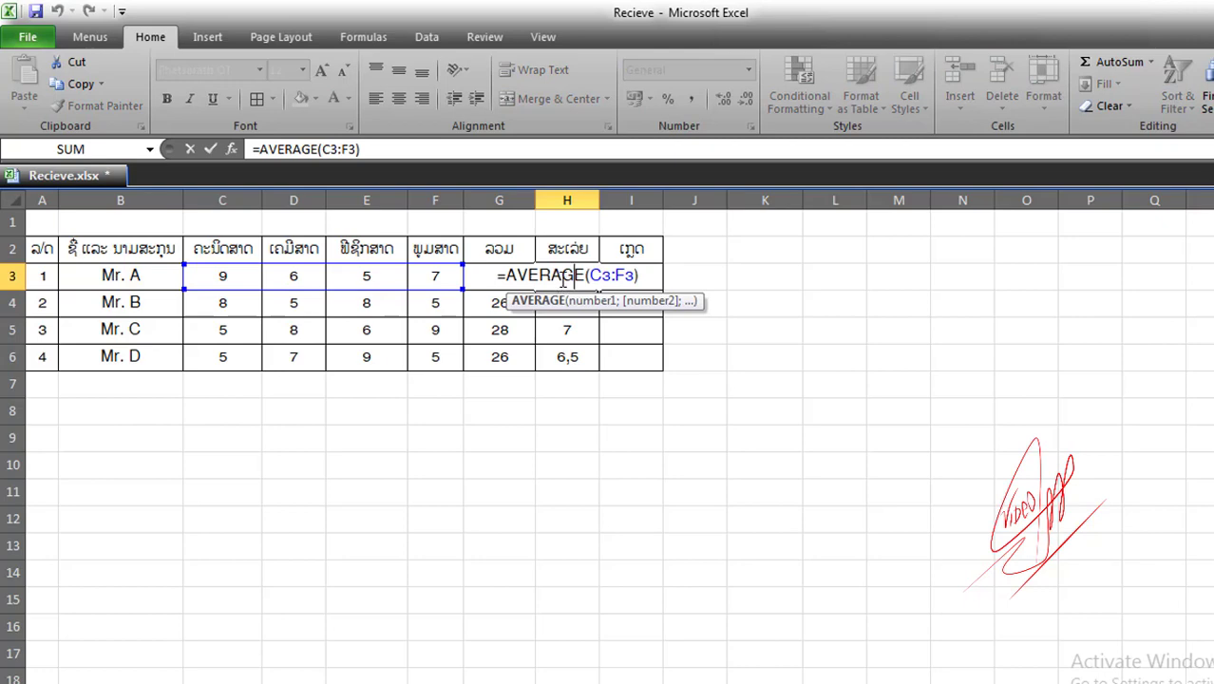
pyautogui.press('Escape')
pyautogui.click(562, 304)
pyautogui.click(571, 274)
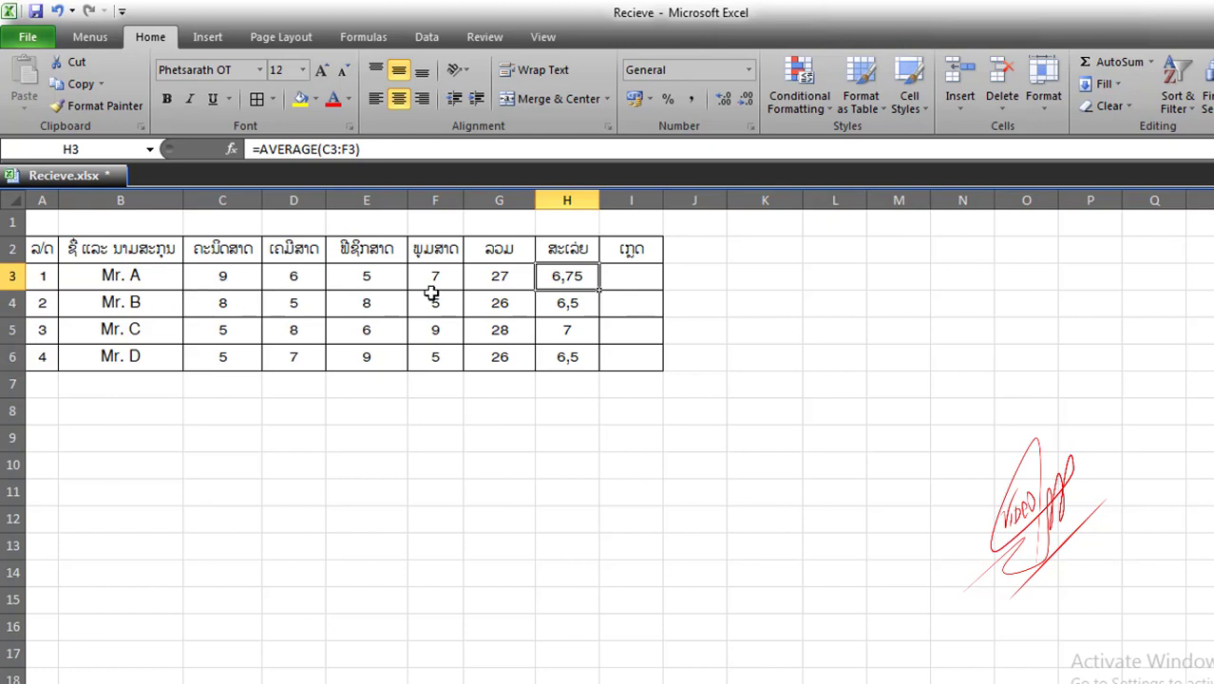
pyautogui.doubleClick(566, 275)
pyautogui.press('Escape')
pyautogui.click(568, 304)
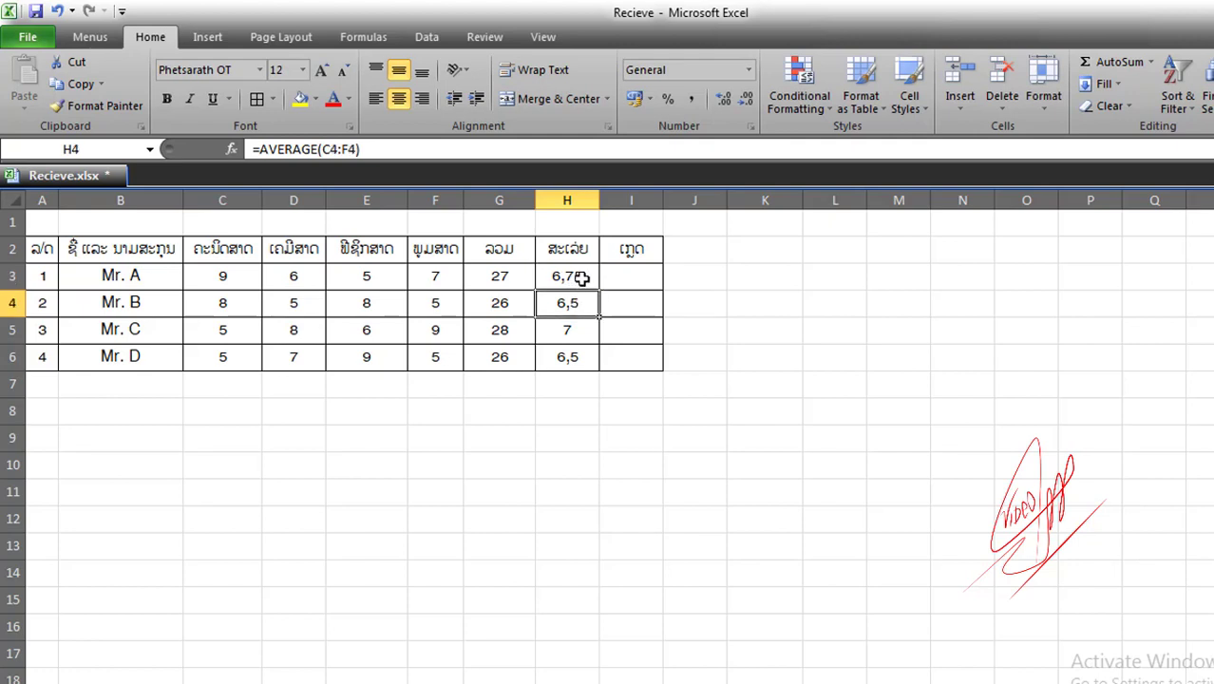
pyautogui.click(577, 279)
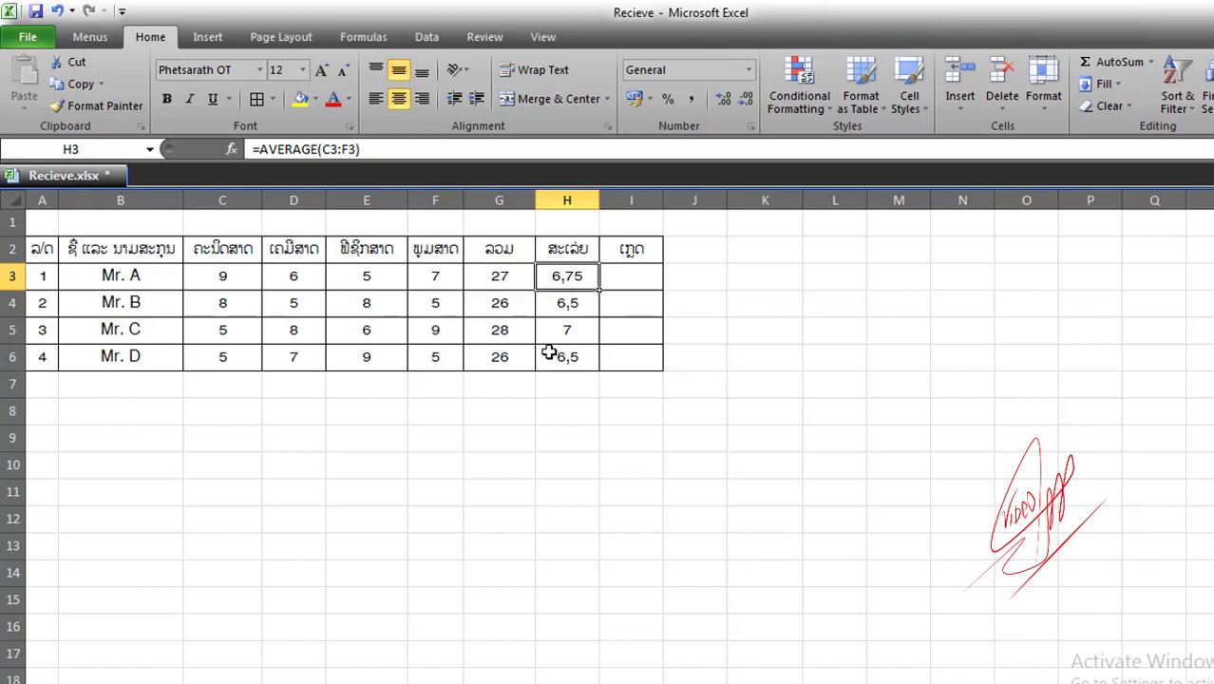
pyautogui.click(577, 331)
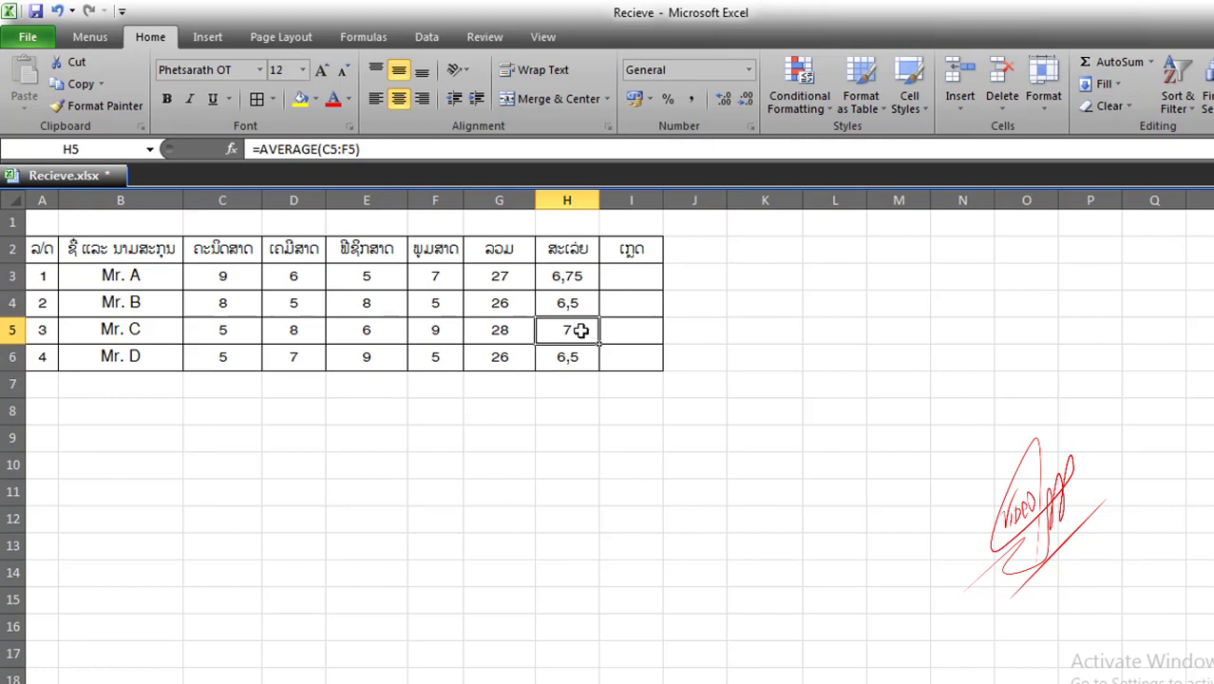
pyautogui.click(606, 303)
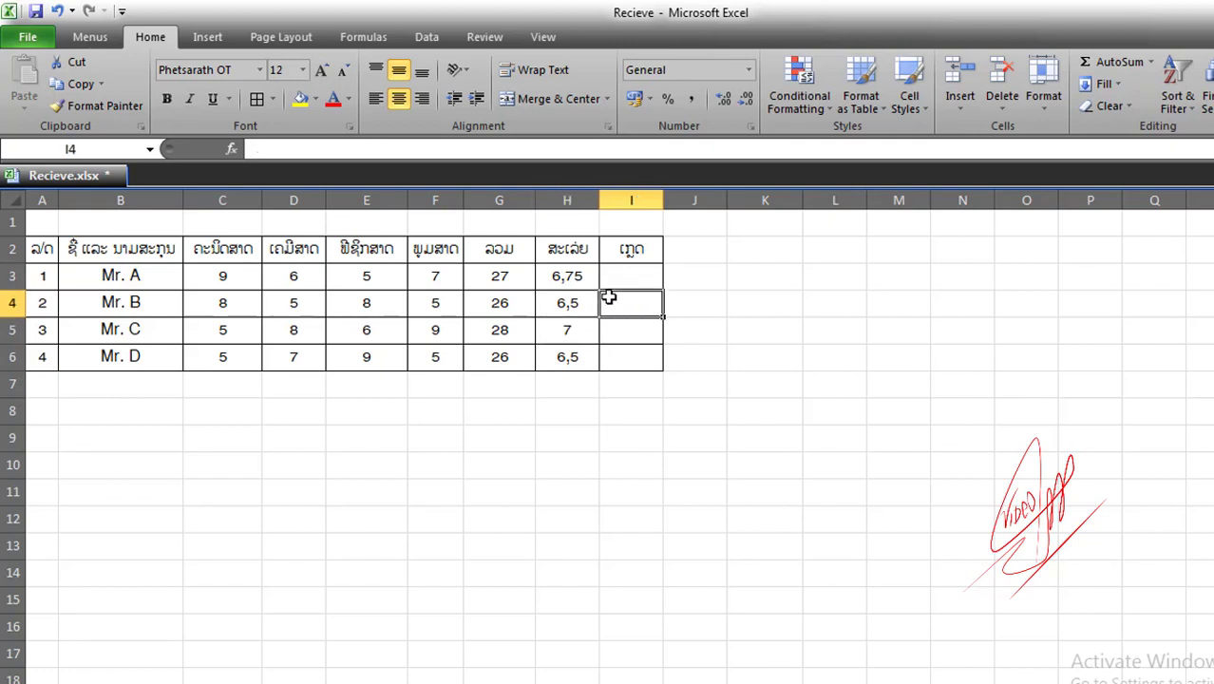
pyautogui.click(570, 330)
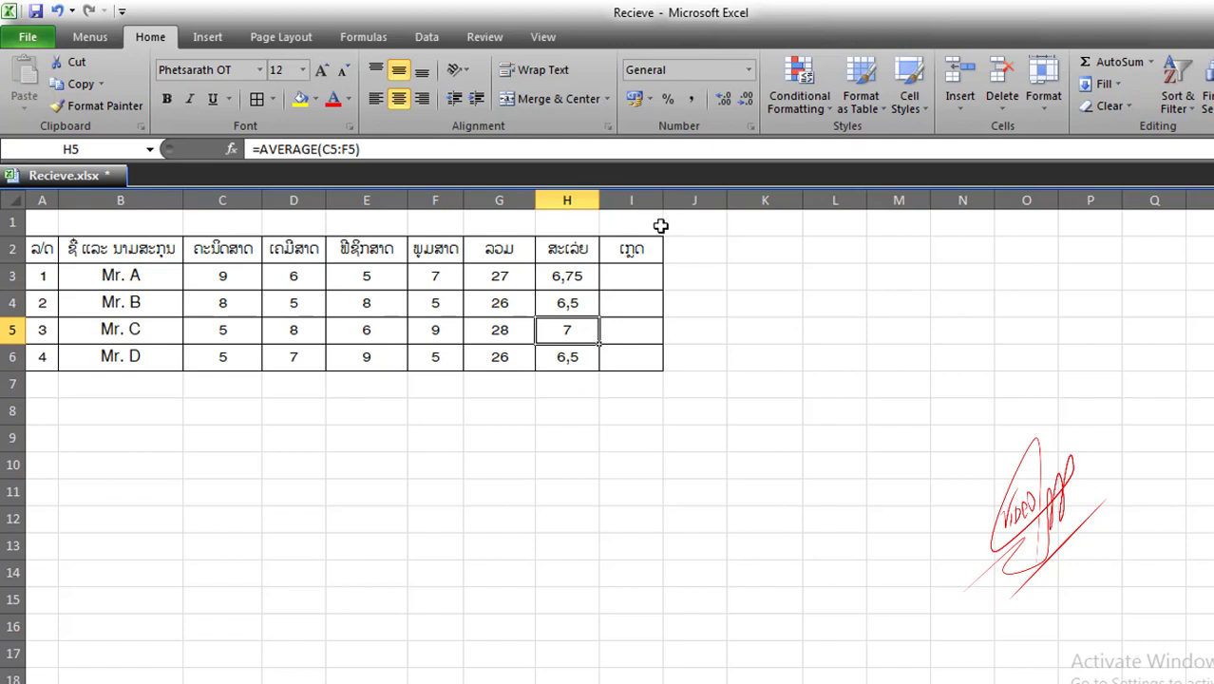
pyautogui.click(639, 280)
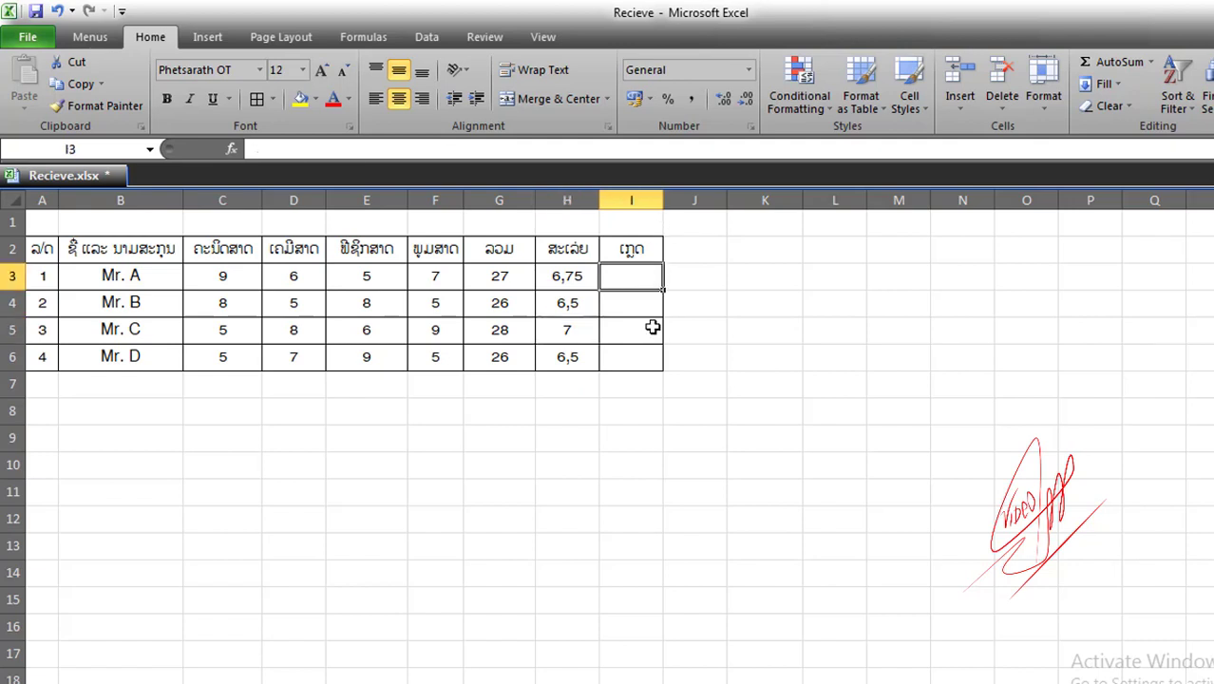
# Step: Save the workbook with Ctrl+S and widen the grade column I
pyautogui.hotkey('ctrl', 's')
pyautogui.moveTo(658, 208); pyautogui.dragTo(699, 208)
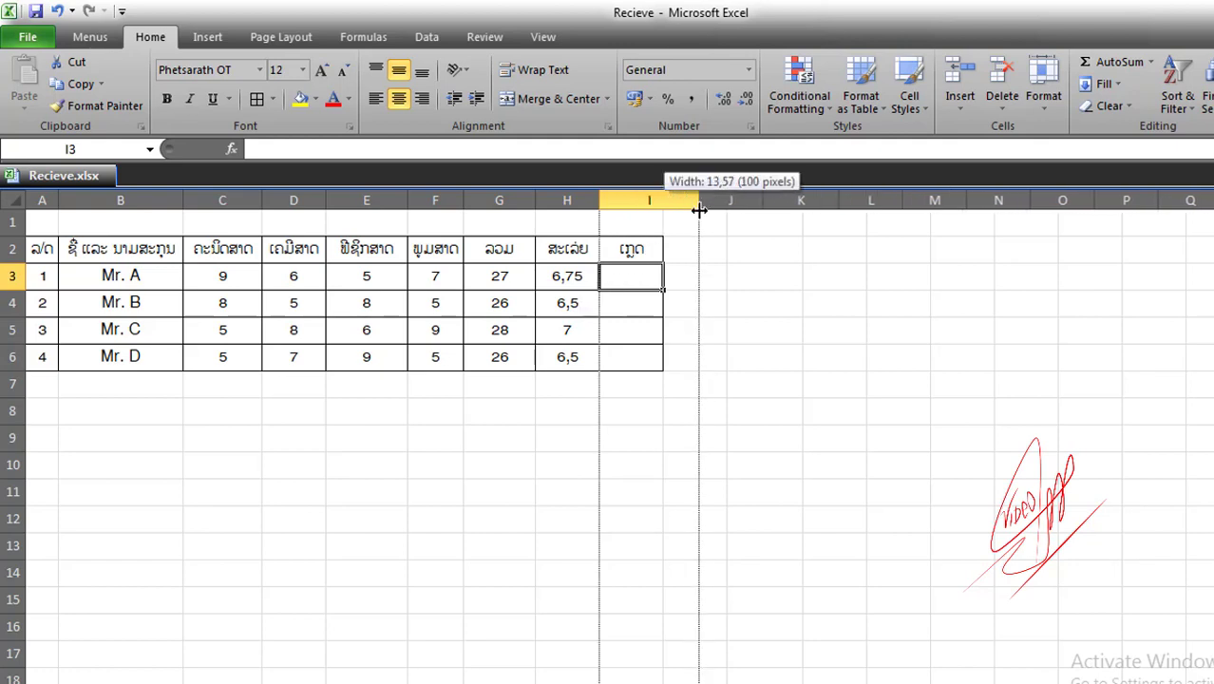
pyautogui.click(766, 279)
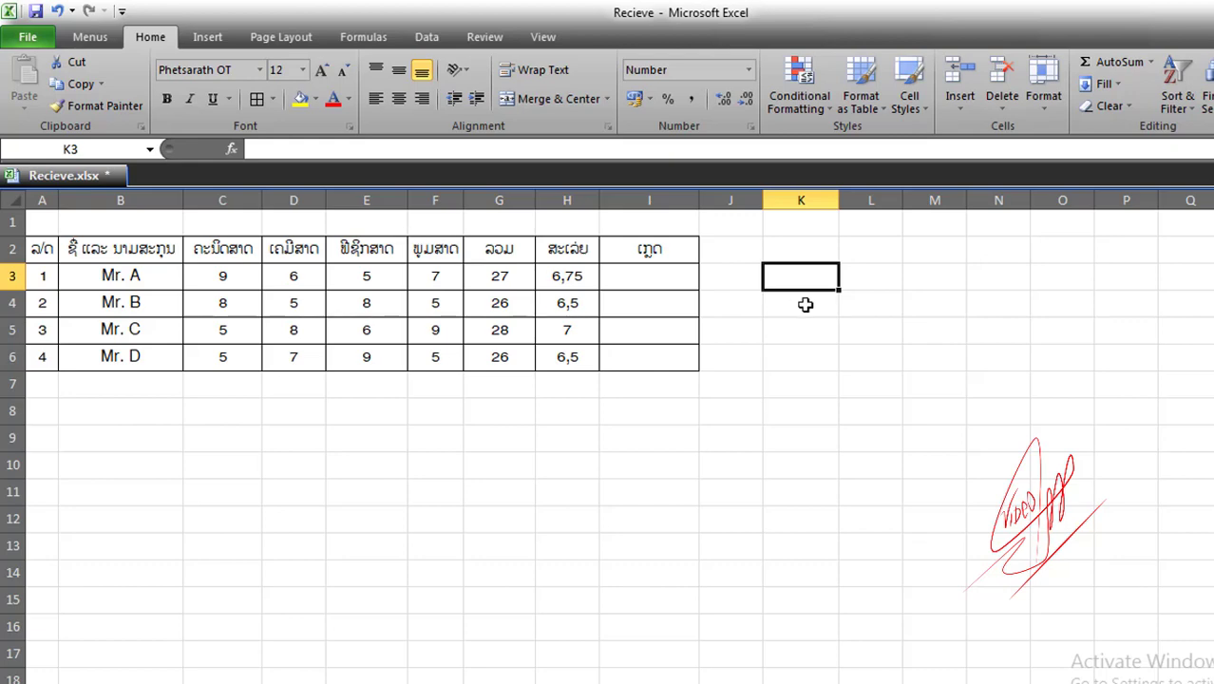
# Step: Widen column M and enter a first grade note, 9=A, in M3
pyautogui.click(851, 277)
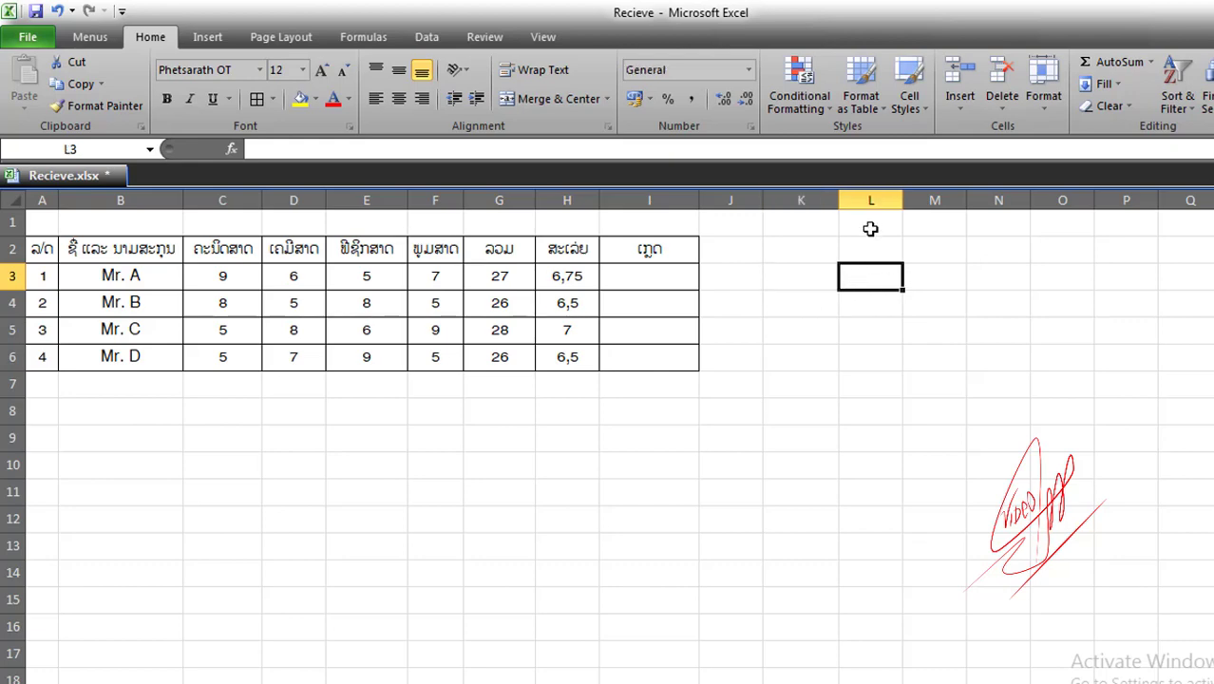
pyautogui.click(793, 252)
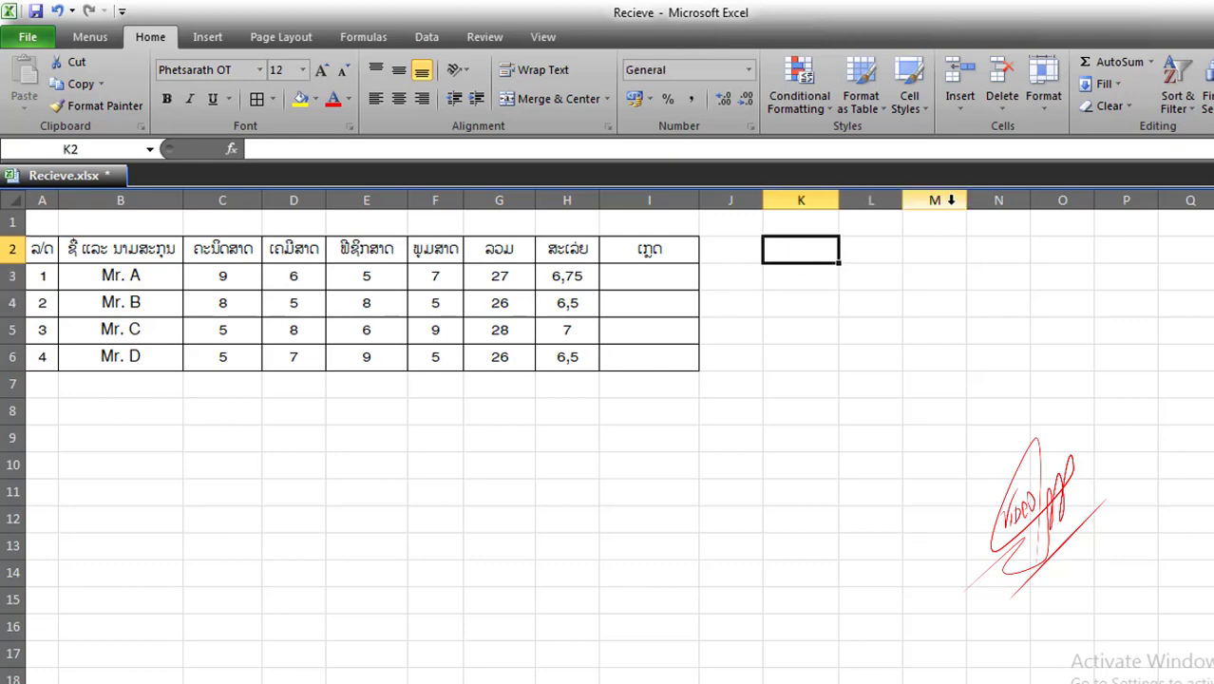
pyautogui.moveTo(966, 200); pyautogui.dragTo(1004, 199)
pyautogui.click(930, 271)
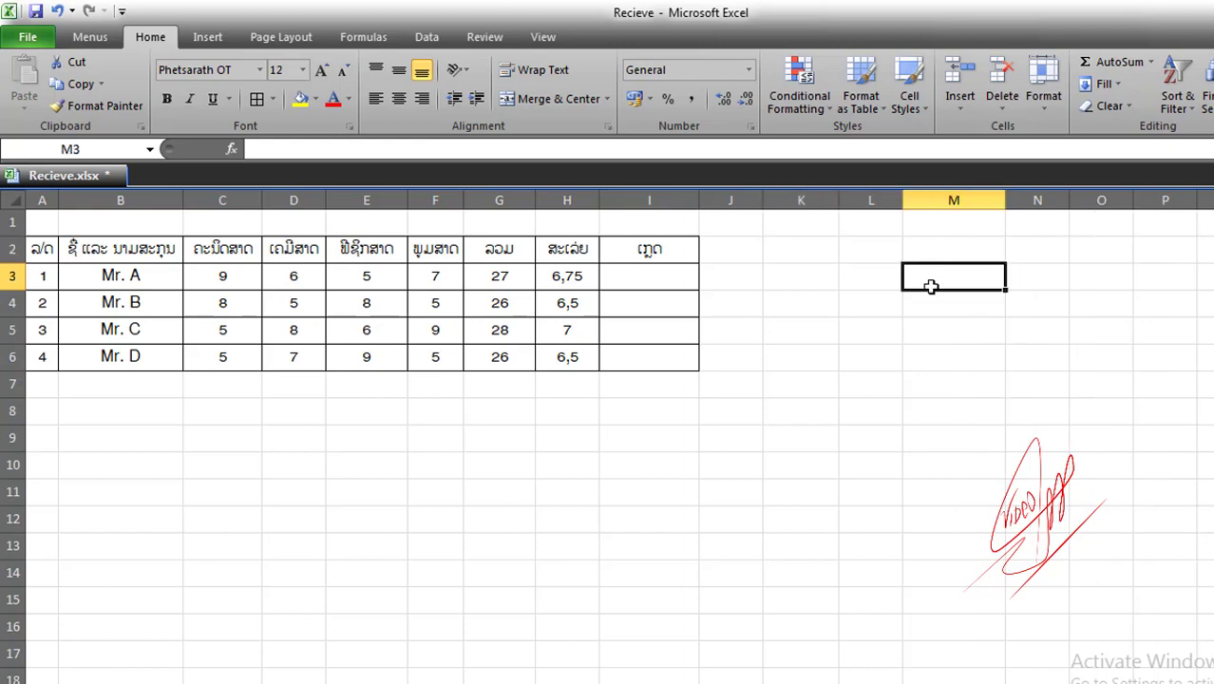
pyautogui.write('A')
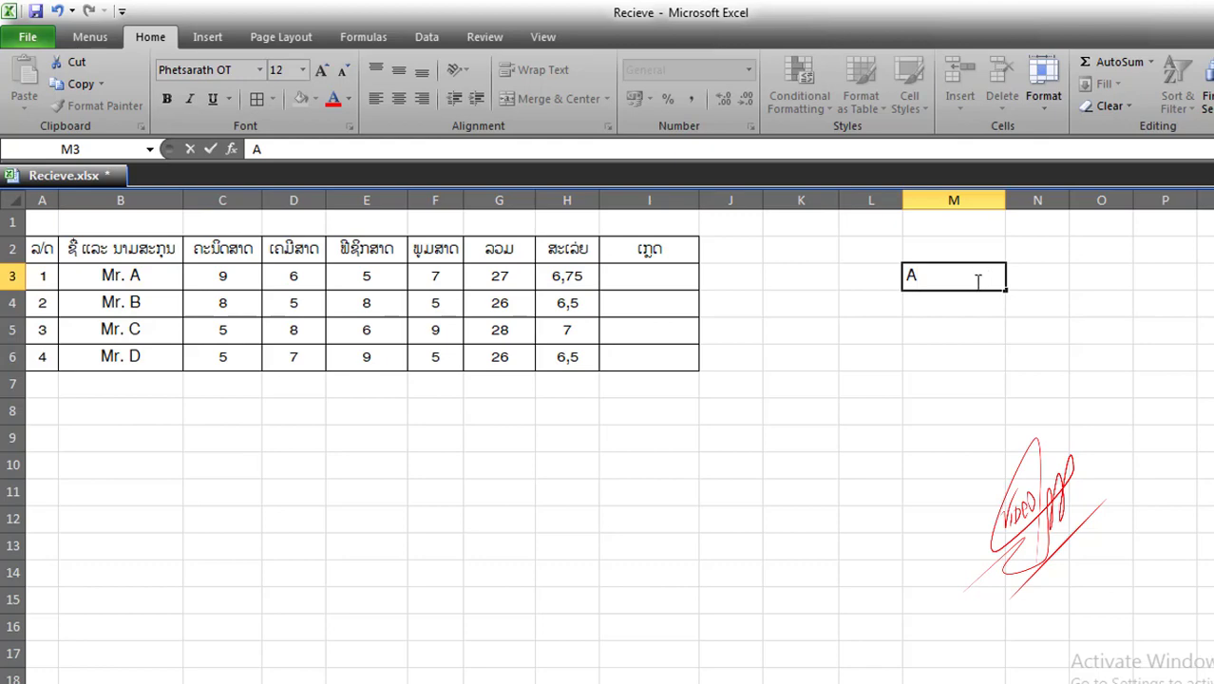
pyautogui.press('BackSpace')
pyautogui.write('1')
pyautogui.write('0')
pyautogui.press('BackSpace')
pyautogui.press('BackSpace')
pyautogui.write('9')
pyautogui.write('=')
pyautogui.write('A')
pyautogui.press('Return')
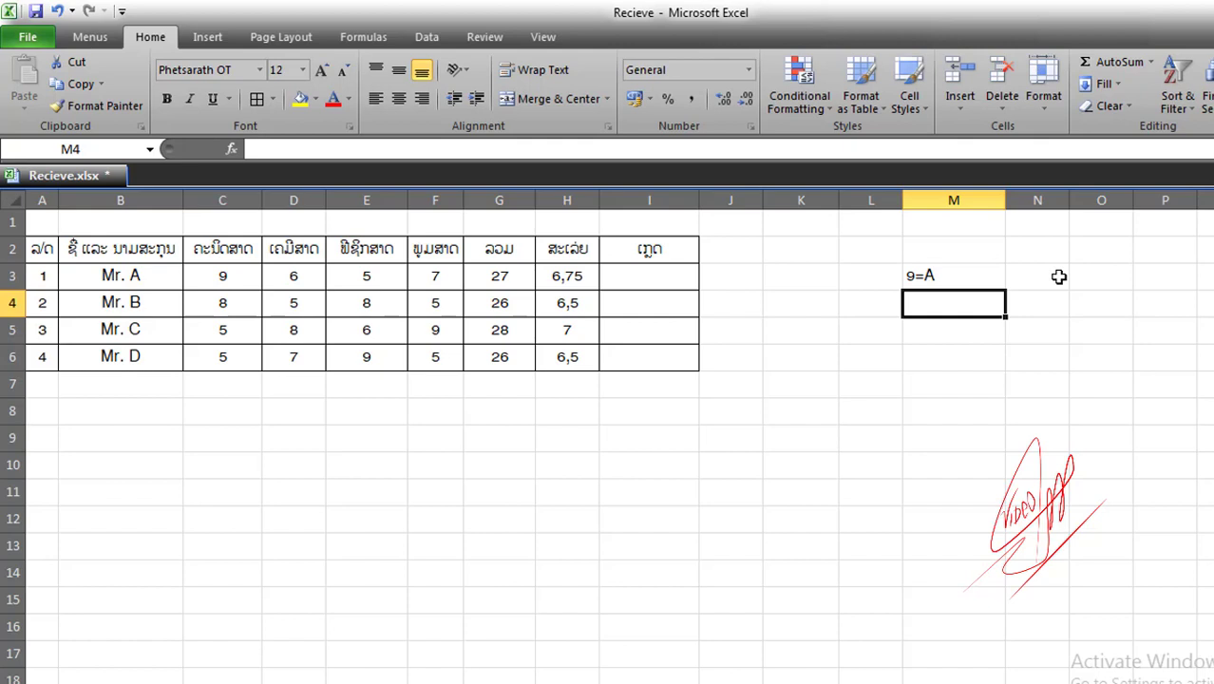
# Step: Edit the M3 note to read >=9 ,"A"
pyautogui.doubleClick(922, 278)
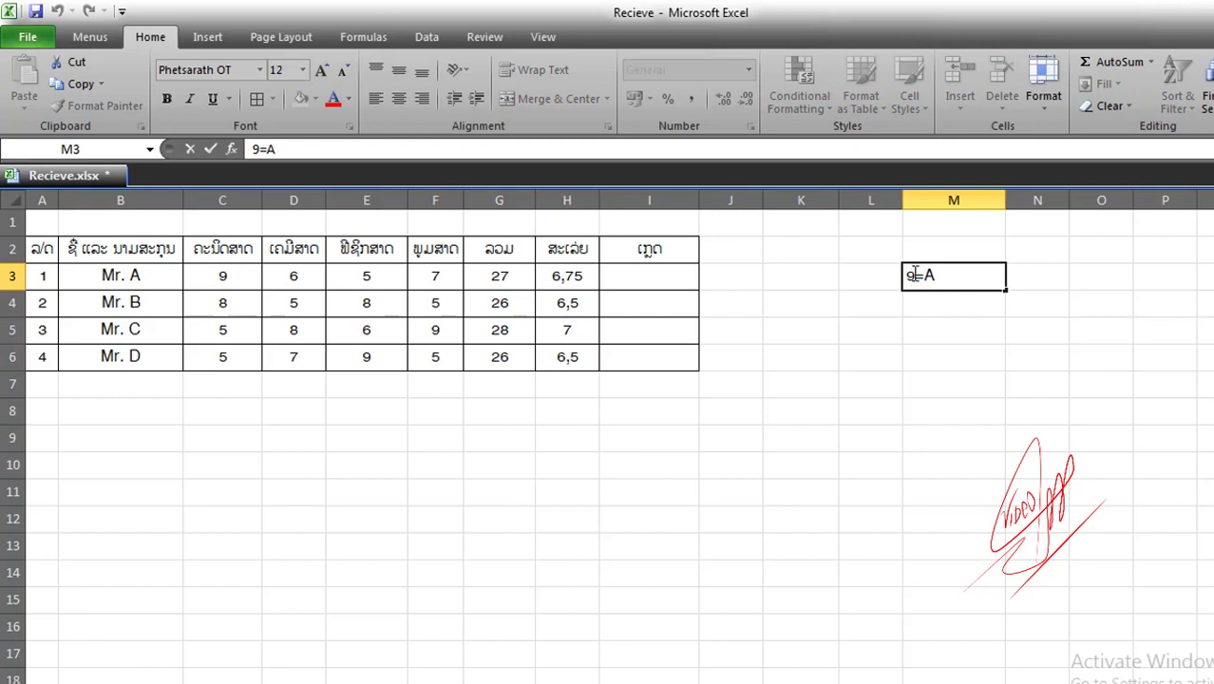
pyautogui.write('>')
pyautogui.write('=')
pyautogui.press('BackSpace')
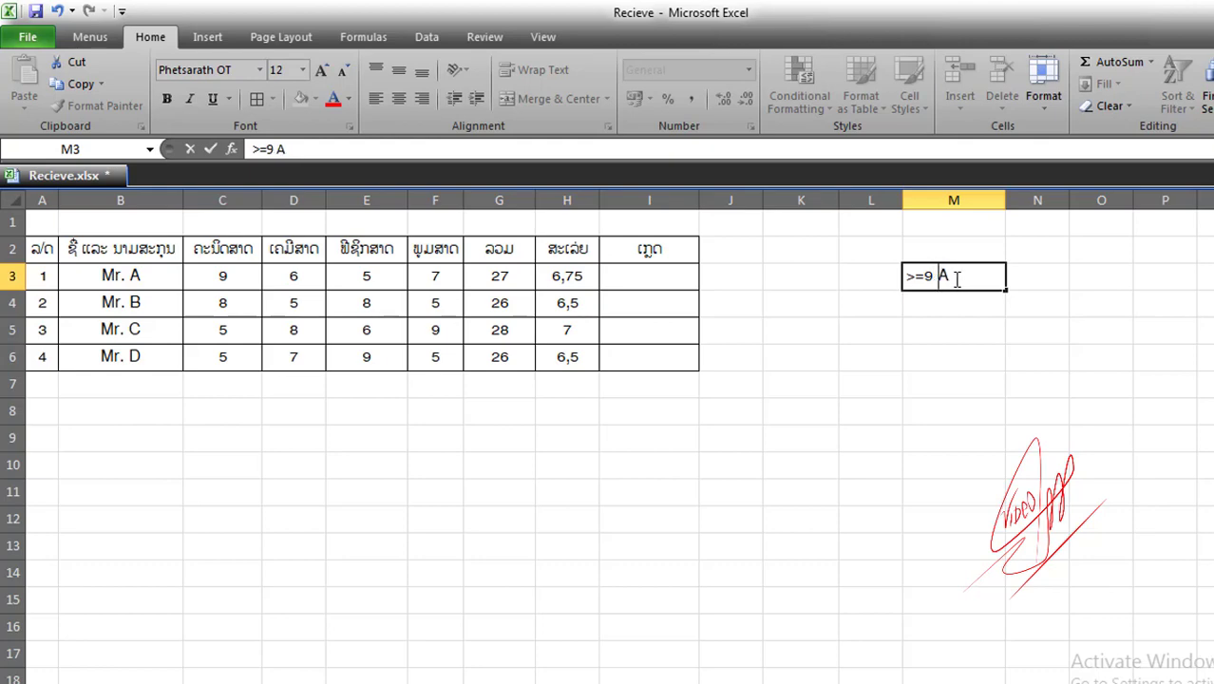
pyautogui.write(',')
pyautogui.write('"')
pyautogui.press('Right')
pyautogui.write('"')
pyautogui.press('Return')
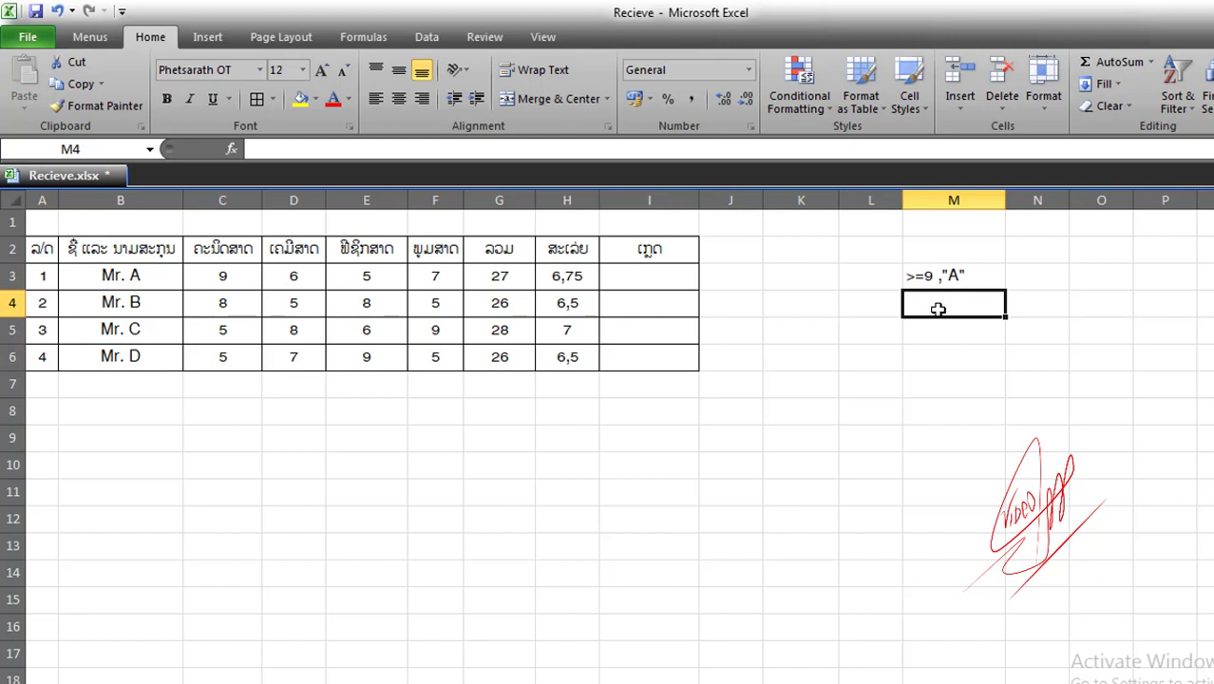
# Step: Enter >=8 B in M4 and cancel the unfinished >=7 entry in M5
pyautogui.write('>')
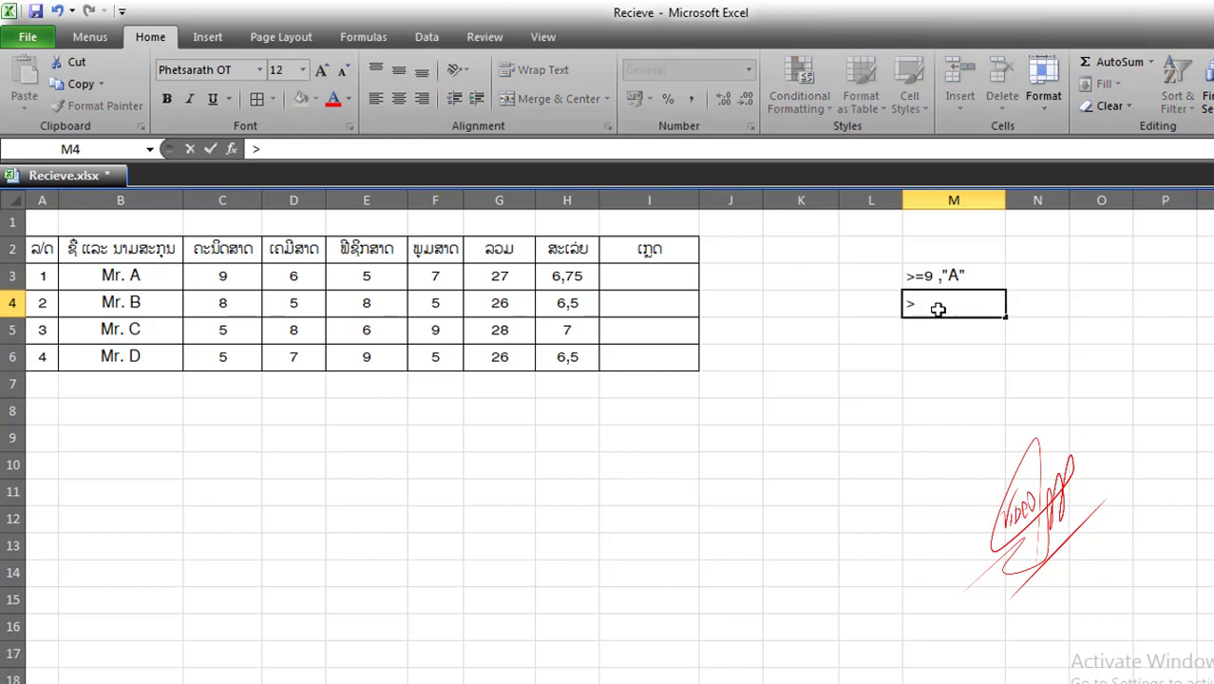
pyautogui.write('=')
pyautogui.write('8')
pyautogui.write(' B')
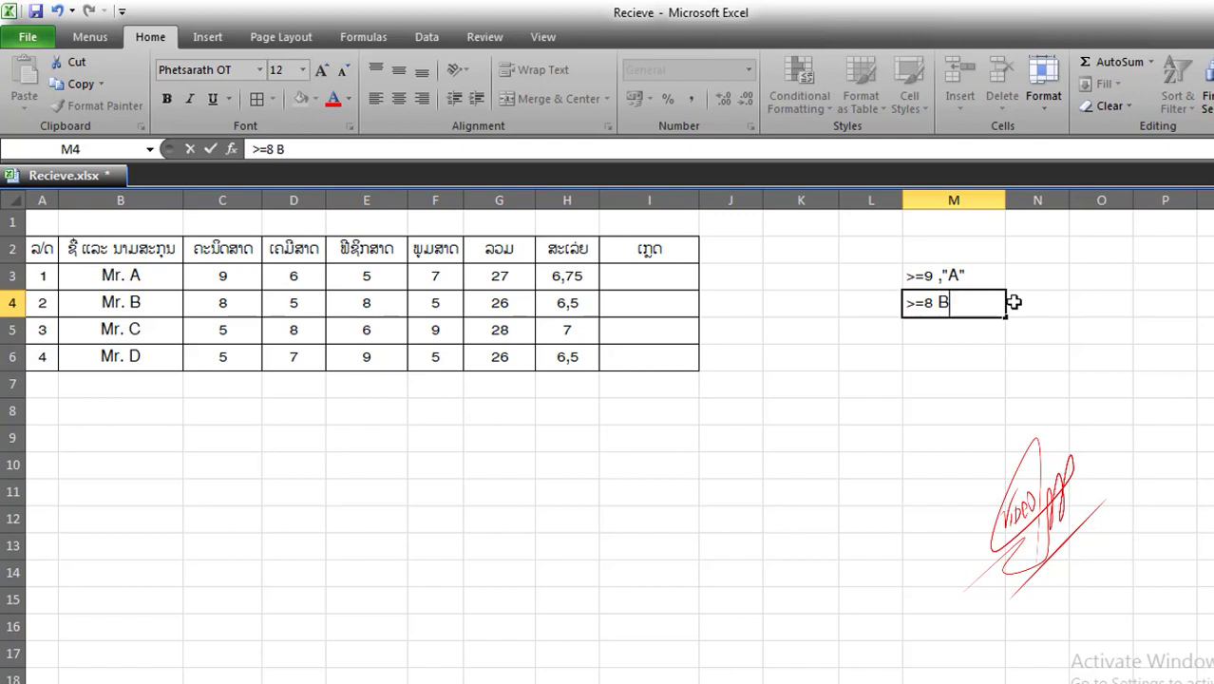
pyautogui.press('Return')
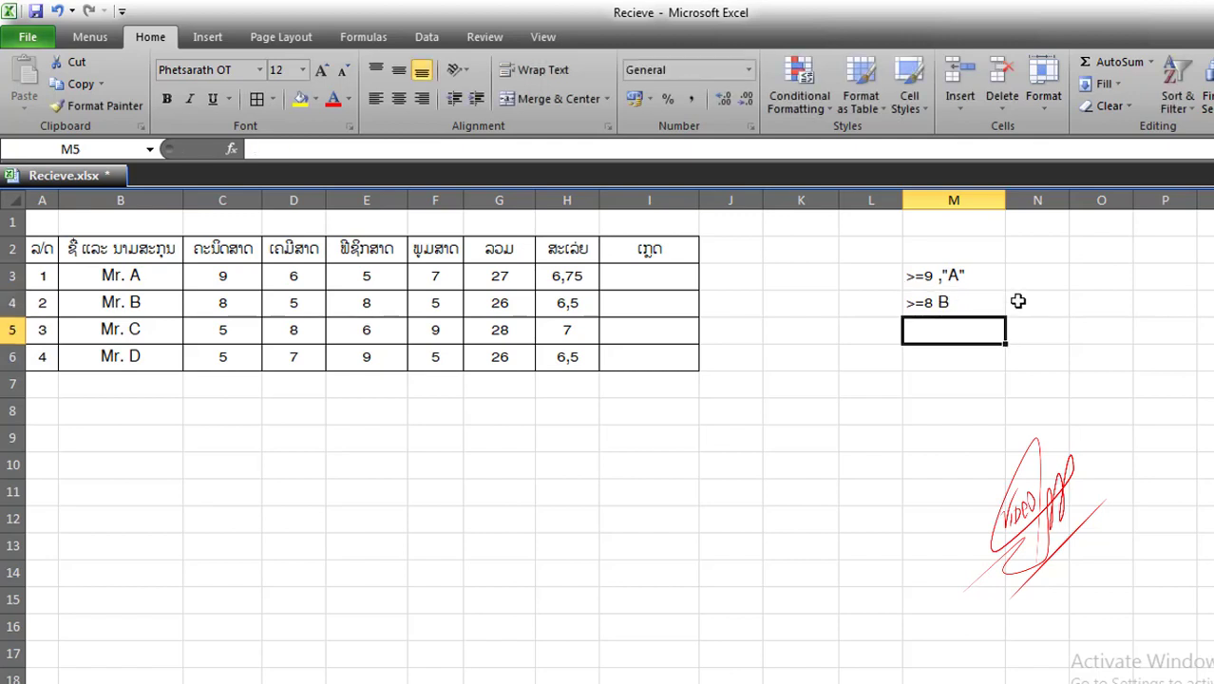
pyautogui.write('>=')
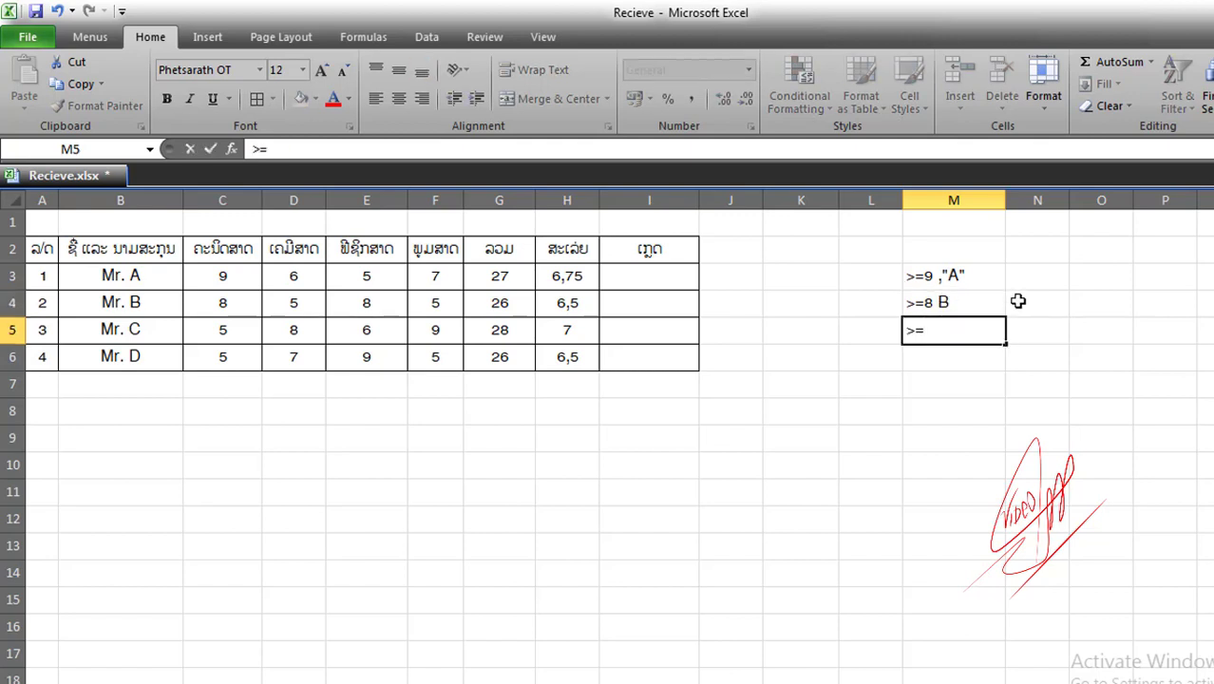
pyautogui.write('7')
pyautogui.press('Escape')
# Step: Delete the threshold notes in M3:M5
pyautogui.moveTo(917, 277); pyautogui.dragTo(978, 329)
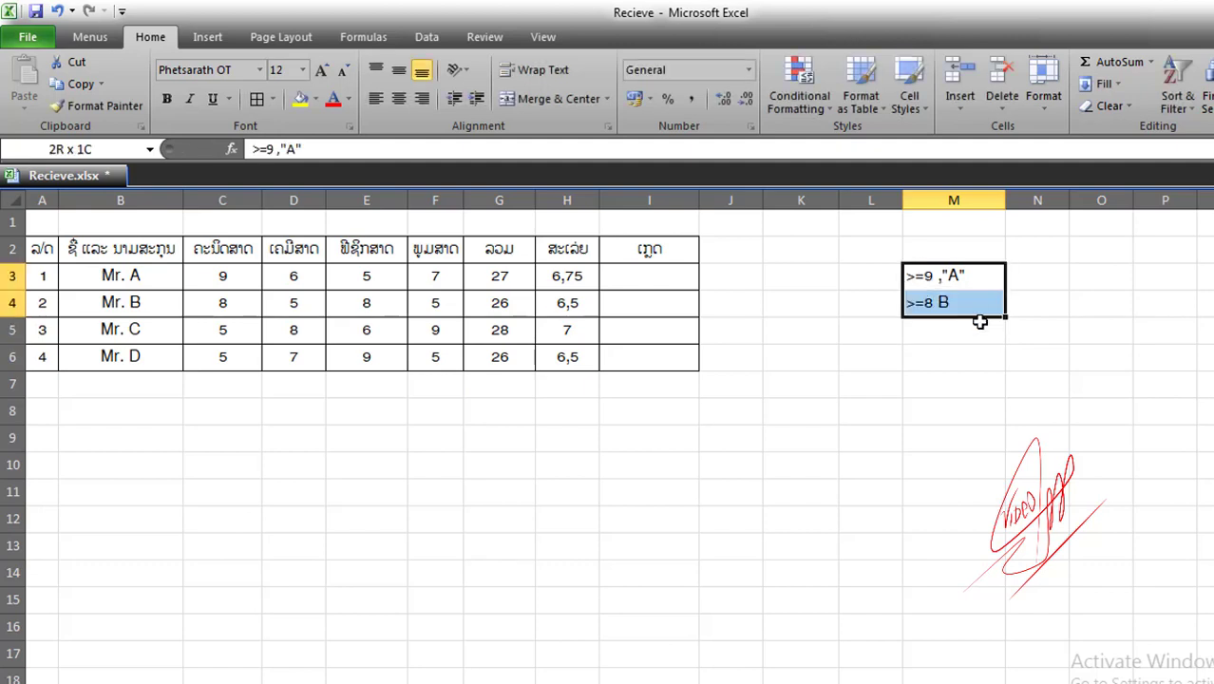
pyautogui.press('Delete')
pyautogui.click(914, 273)
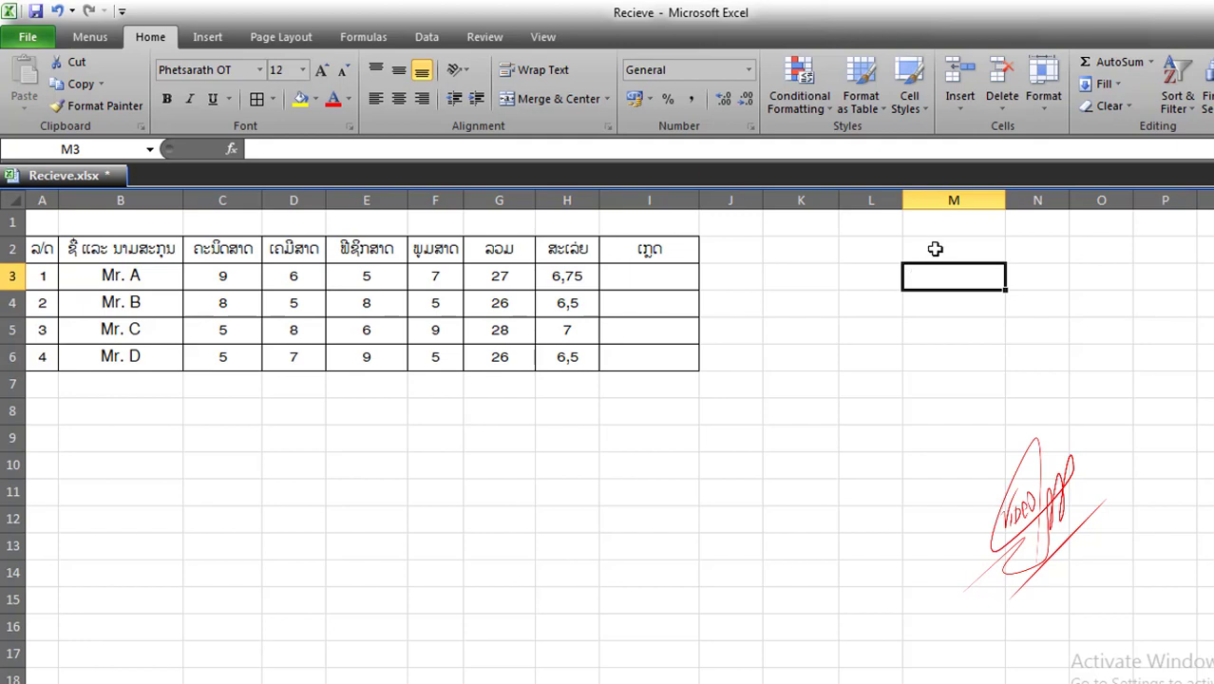
# Step: Enter 40 in M2 and review Mr. A's scores across row 3
pyautogui.click(934, 248)
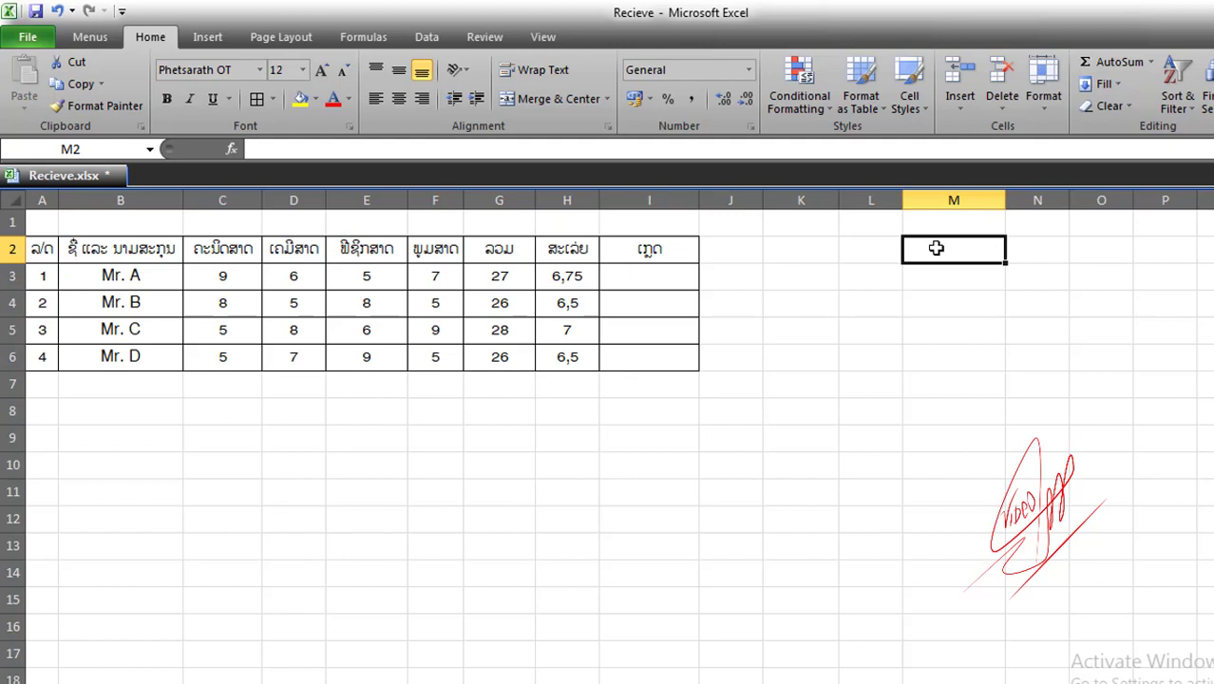
pyautogui.write('40')
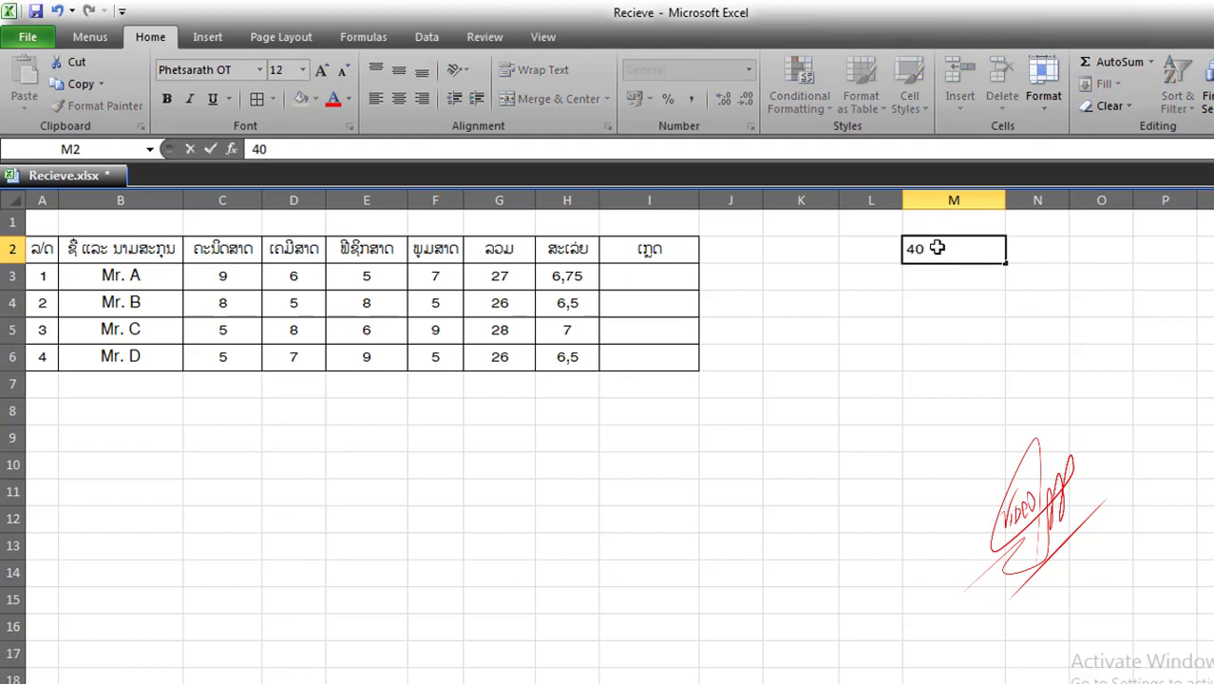
pyautogui.press('Return')
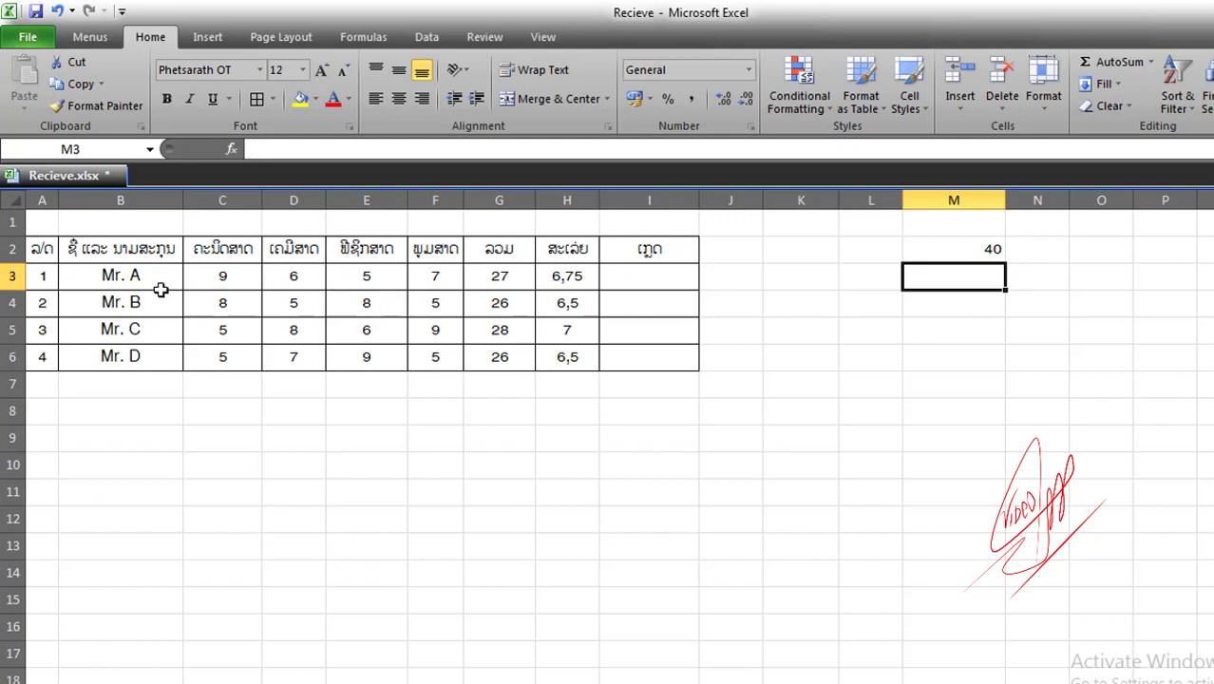
pyautogui.click(196, 278)
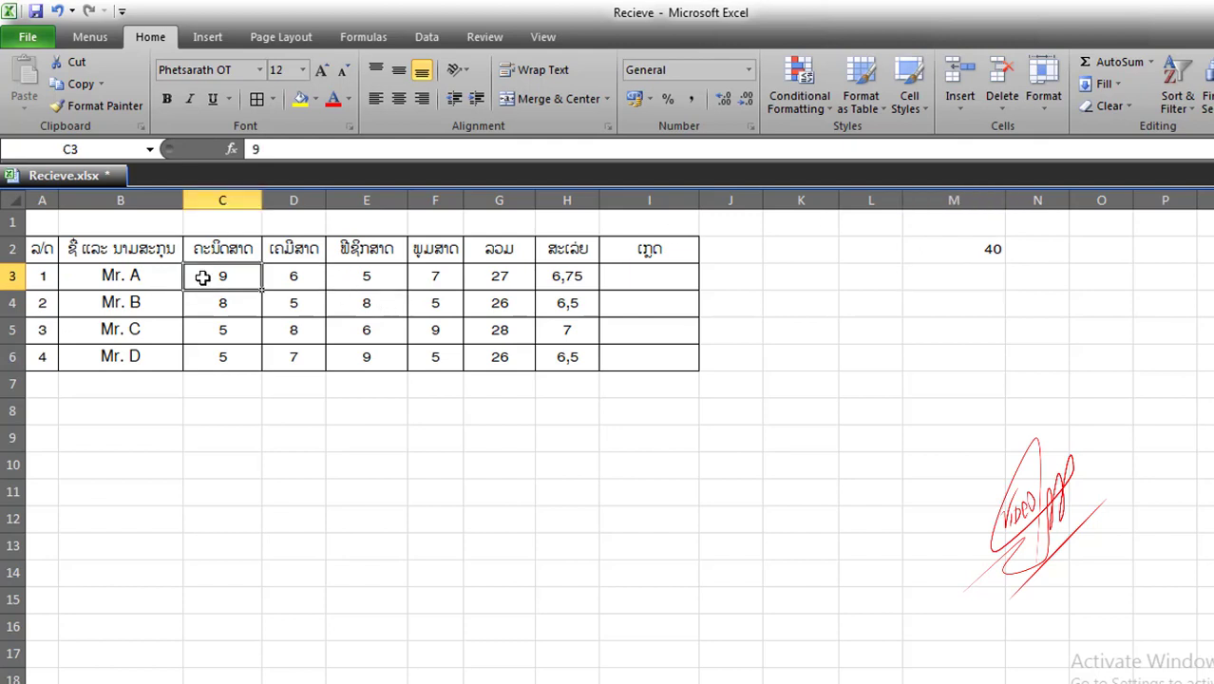
pyautogui.click(281, 277)
pyautogui.click(360, 274)
pyautogui.click(429, 274)
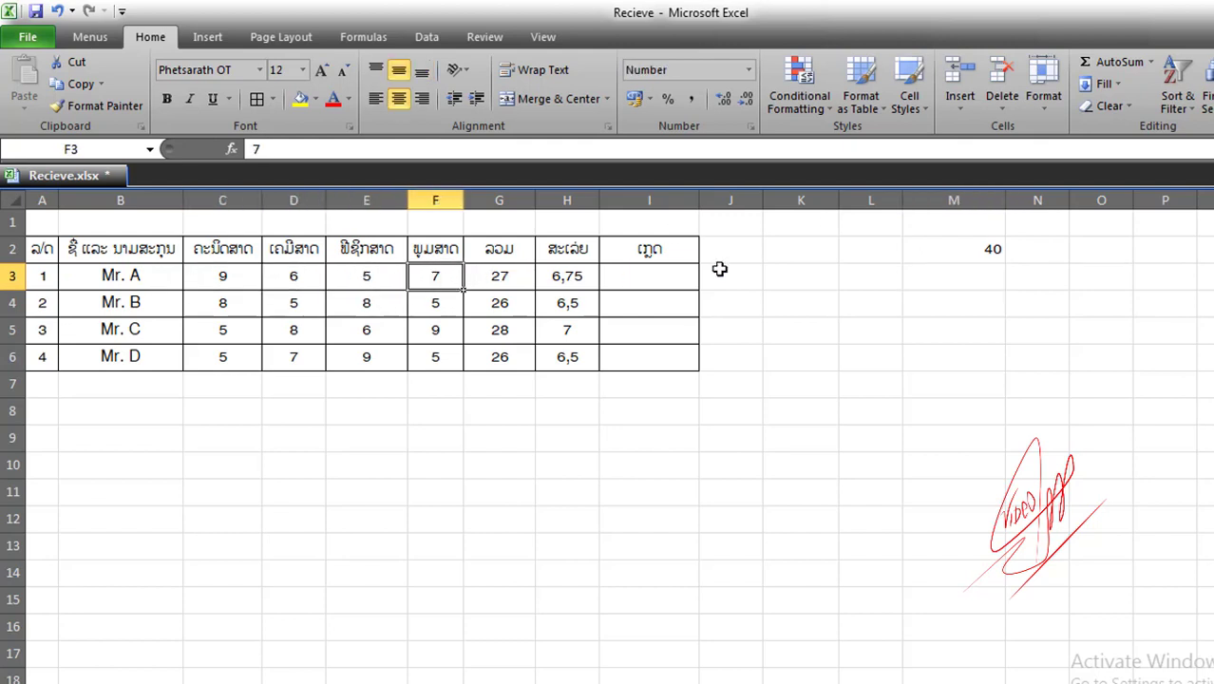
pyautogui.click(944, 257)
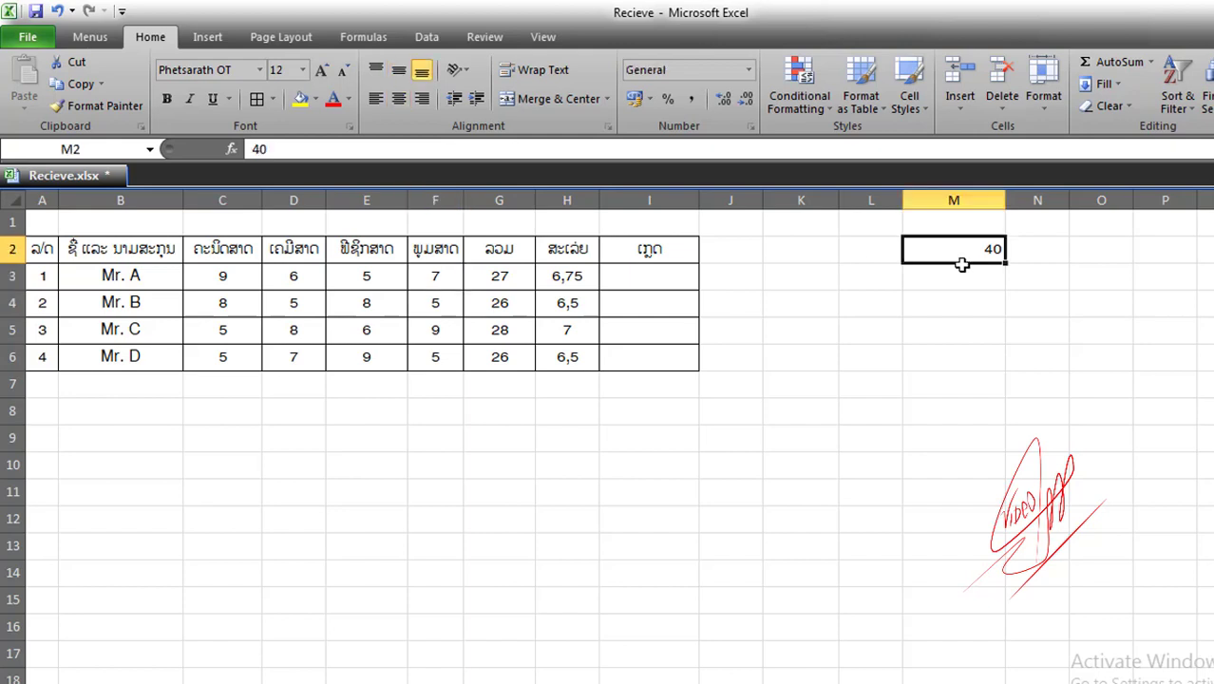
pyautogui.click(939, 281)
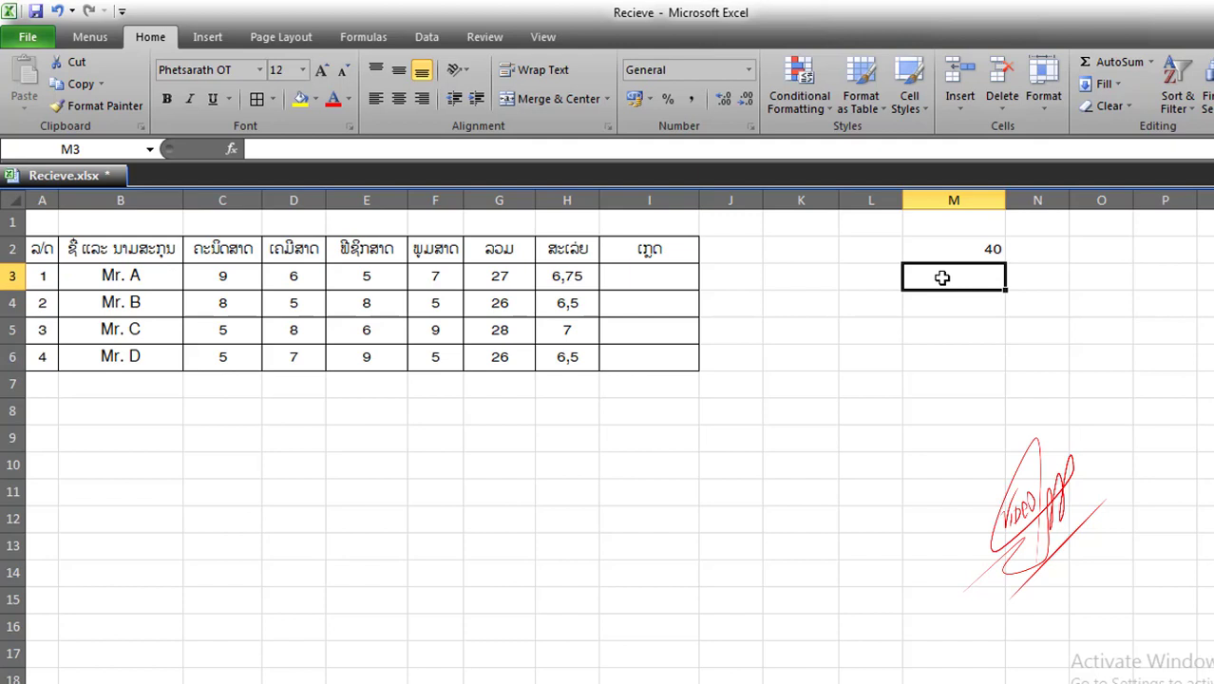
# Step: Enter >= 35 A in M3, correcting the initially typed 30 threshold
pyautogui.write('>')
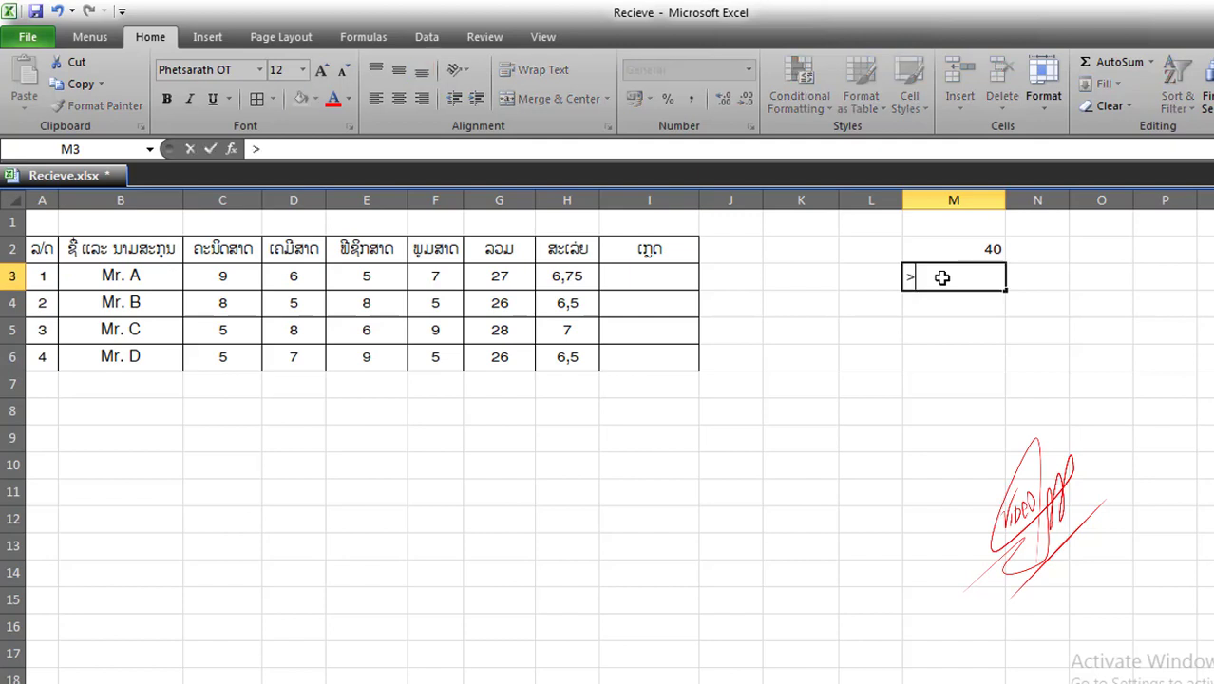
pyautogui.write('= 30 A')
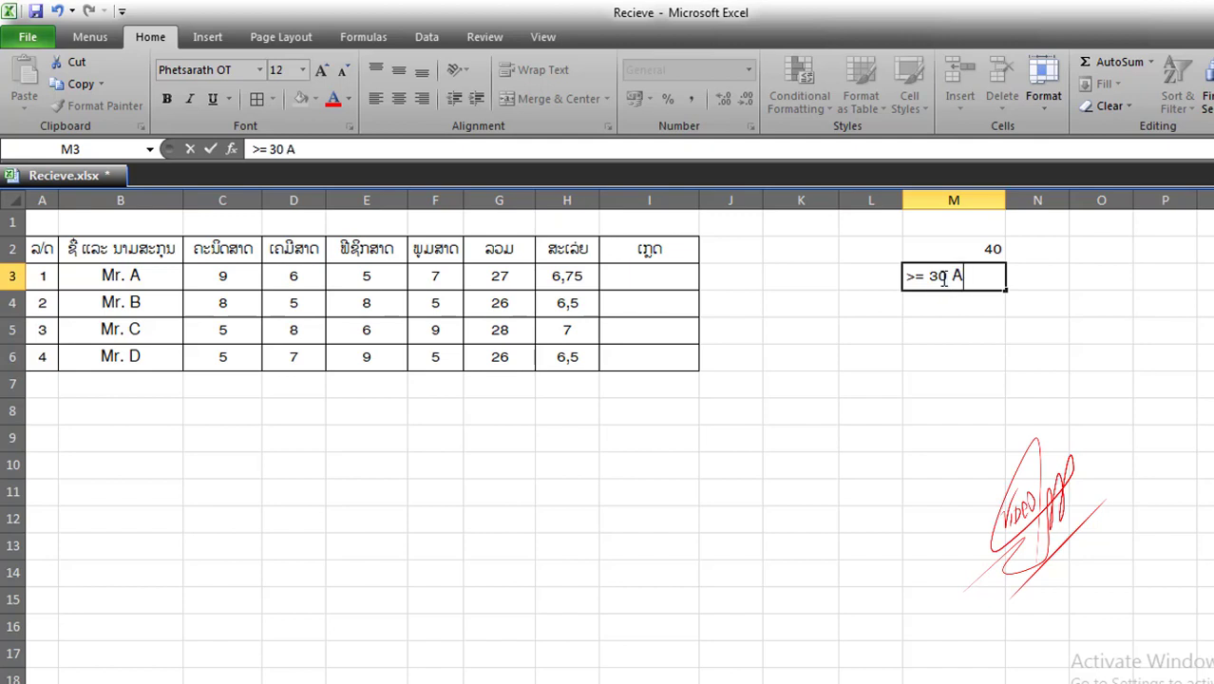
pyautogui.press('Return')
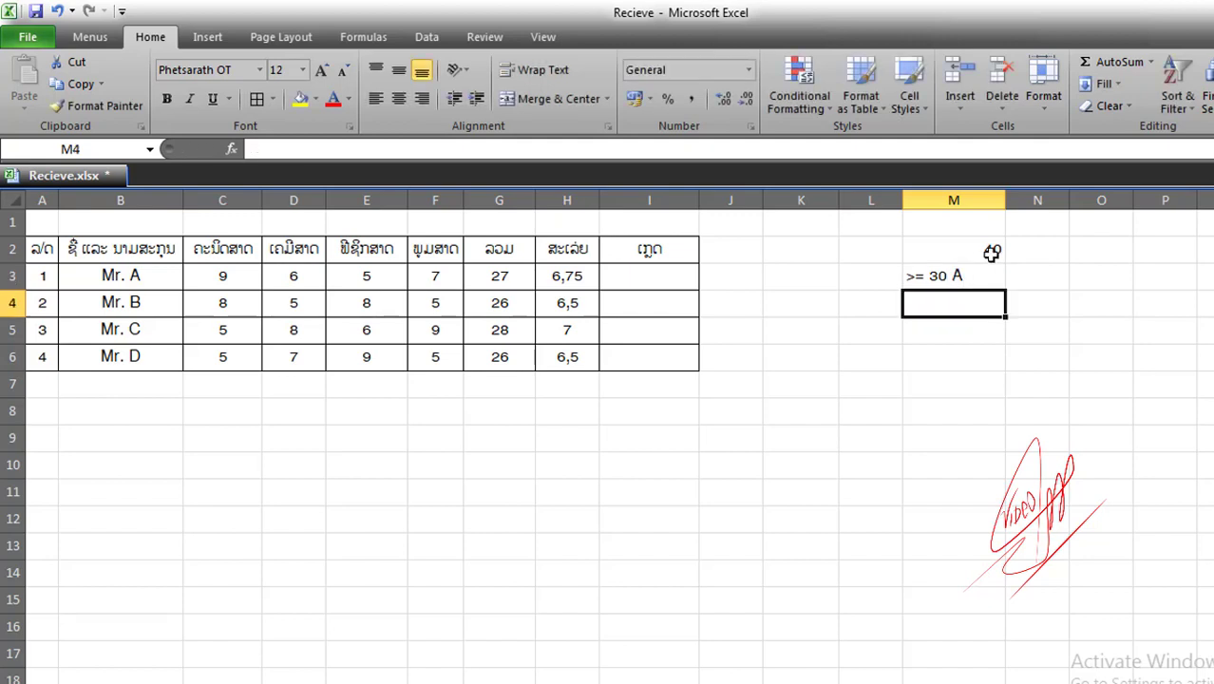
pyautogui.write('>=')
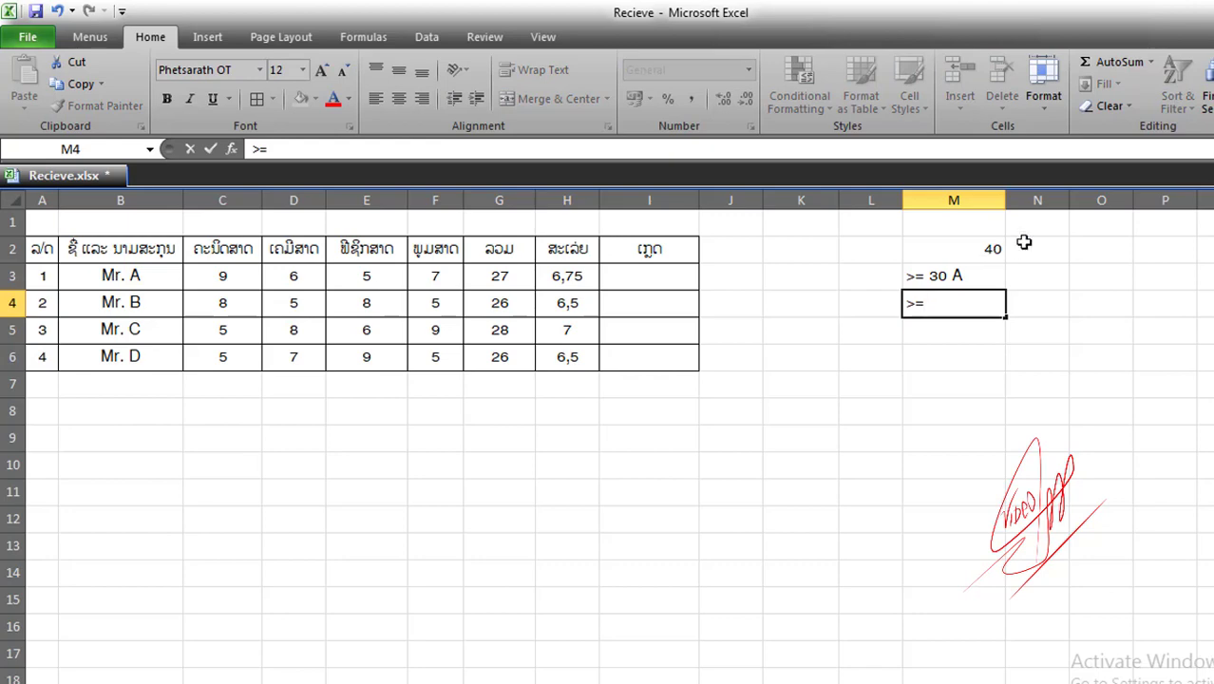
pyautogui.press('Escape')
pyautogui.click(967, 276)
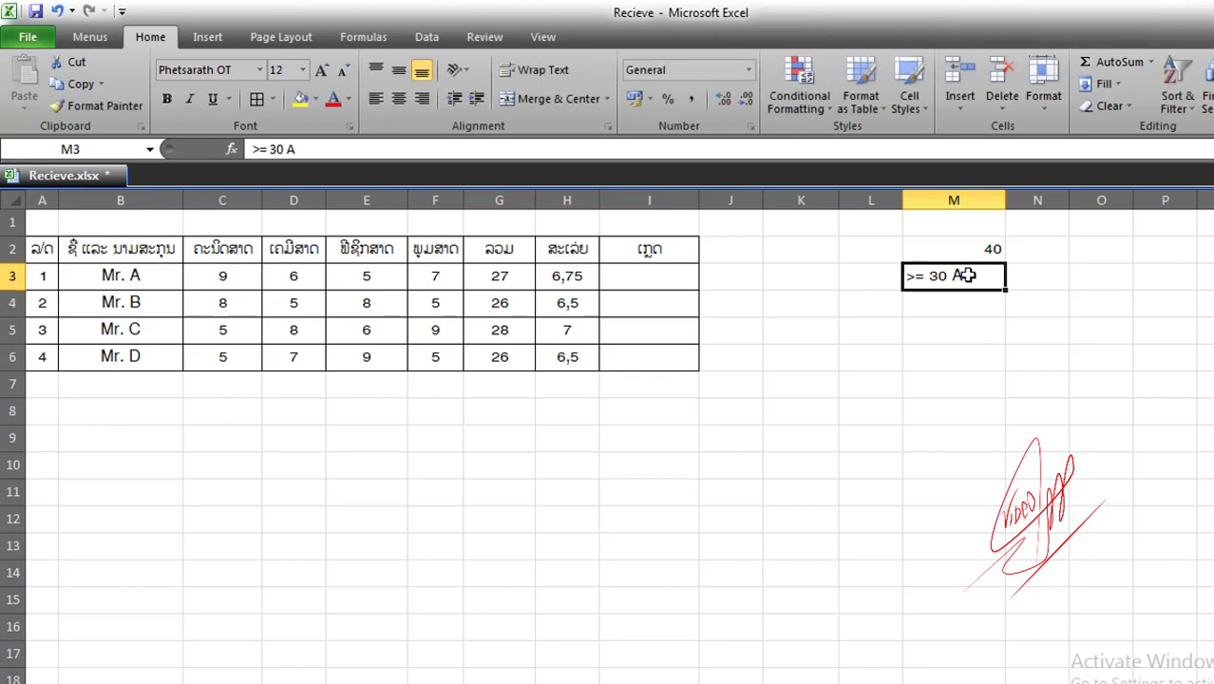
pyautogui.doubleClick(948, 275)
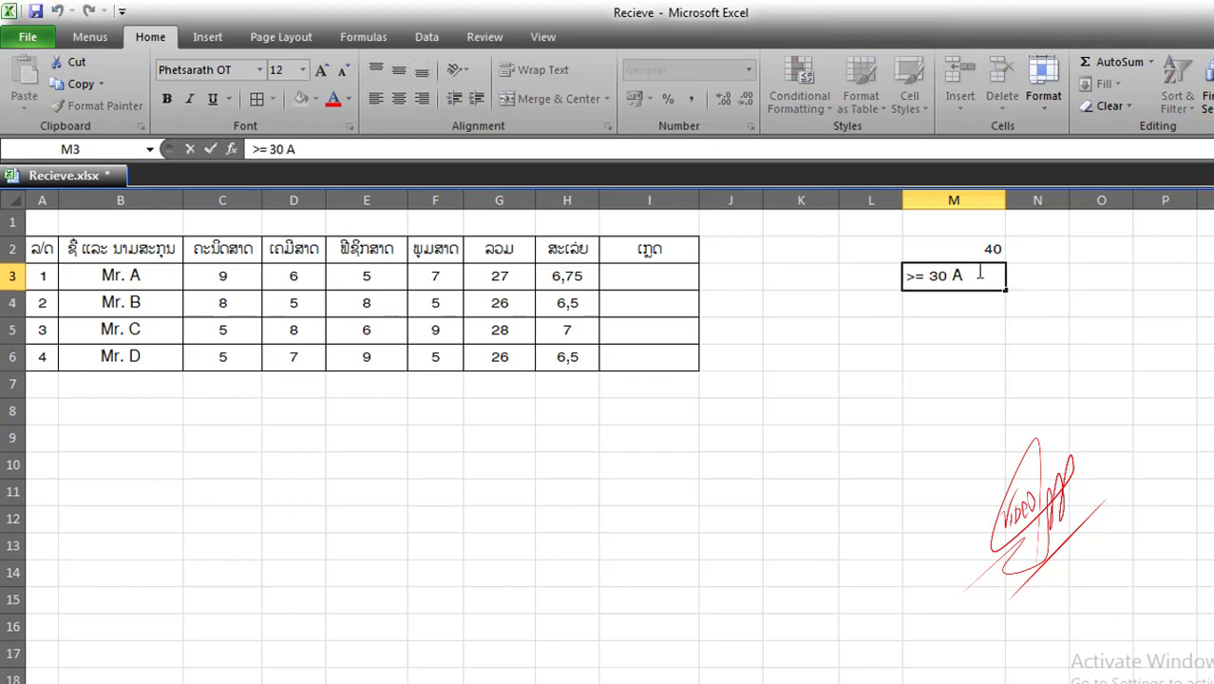
pyautogui.press('BackSpace')
pyautogui.write('5')
pyautogui.press('Return')
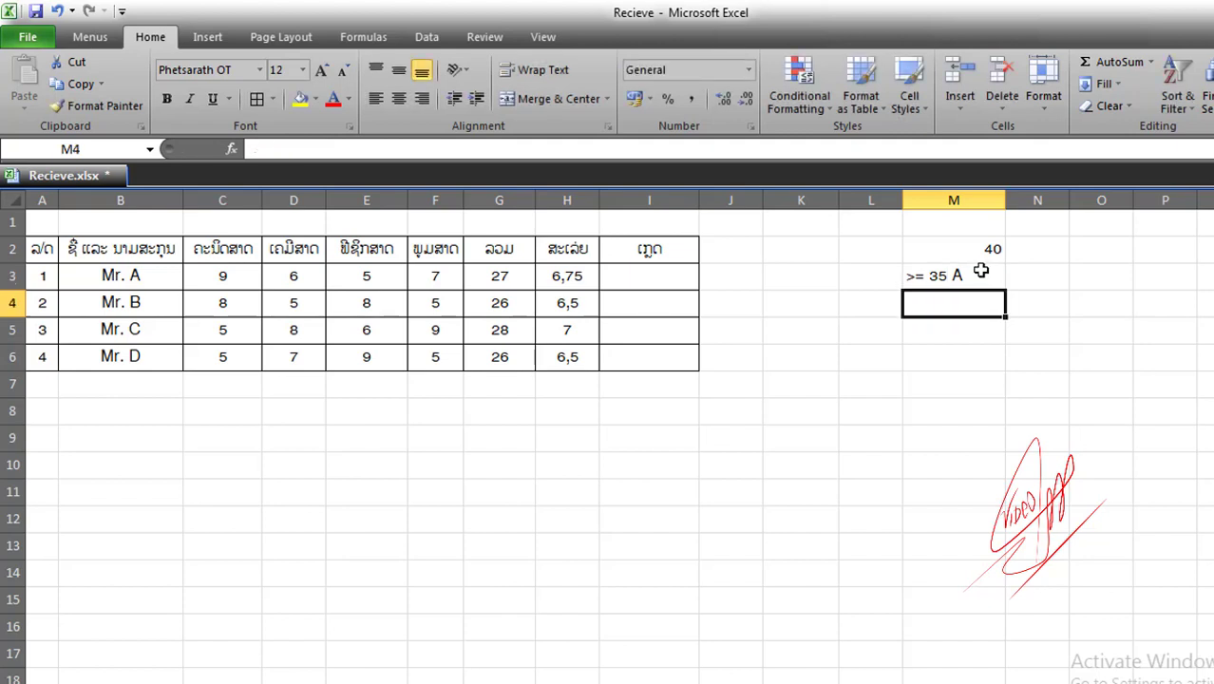
# Step: Enter >=30 B+ in M4
pyautogui.write('>')
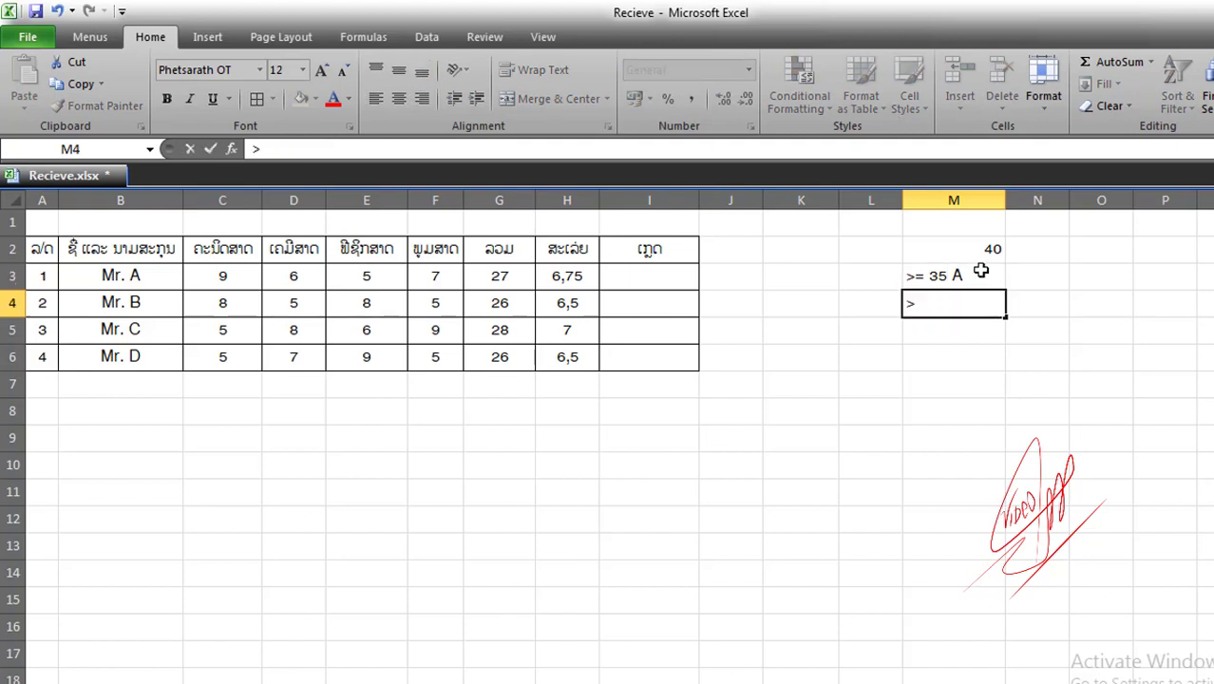
pyautogui.write('=')
pyautogui.write('30 ')
pyautogui.write('B')
pyautogui.write('+')
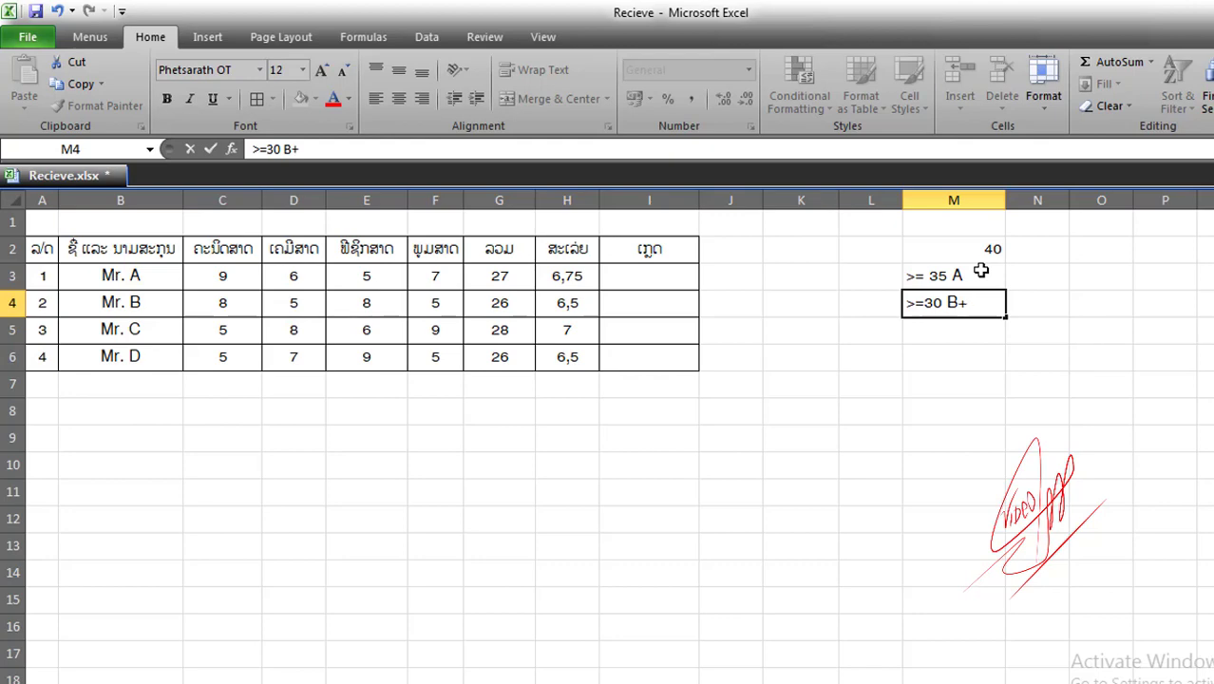
pyautogui.press('BackSpace')
pyautogui.write('+')
pyautogui.press('Return')
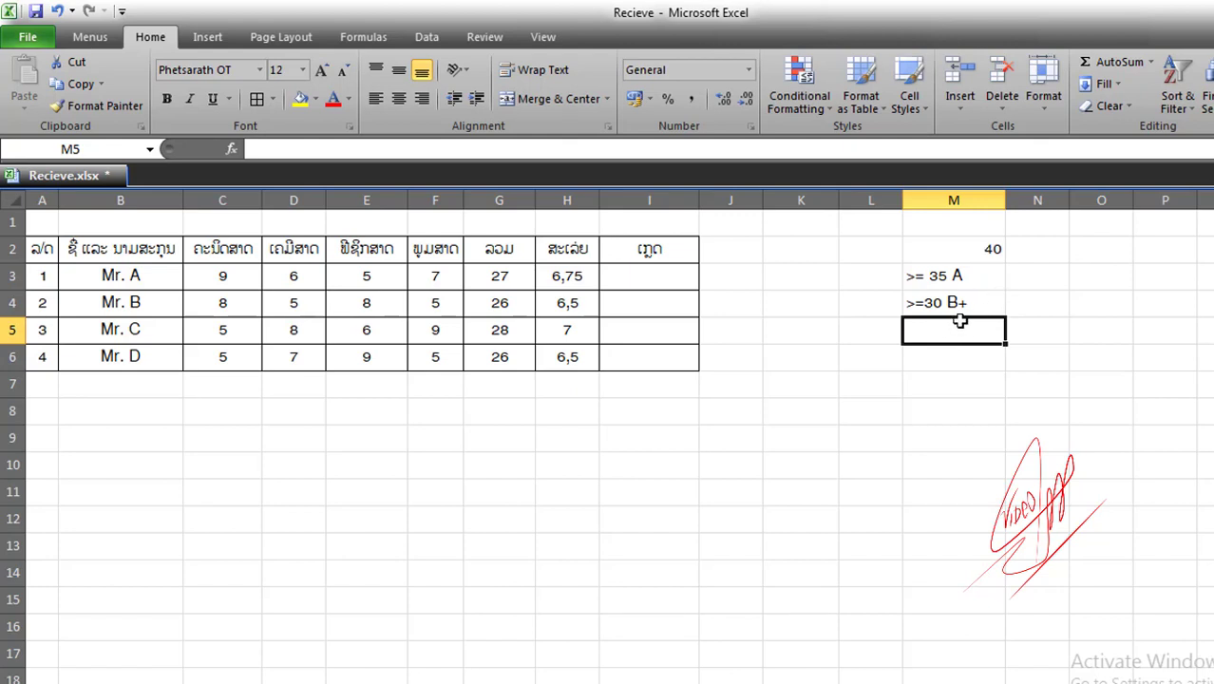
# Step: Add the grade rows >= 25 B, >= 20 C+ and >= 15 C in M5:M7
pyautogui.write('>')
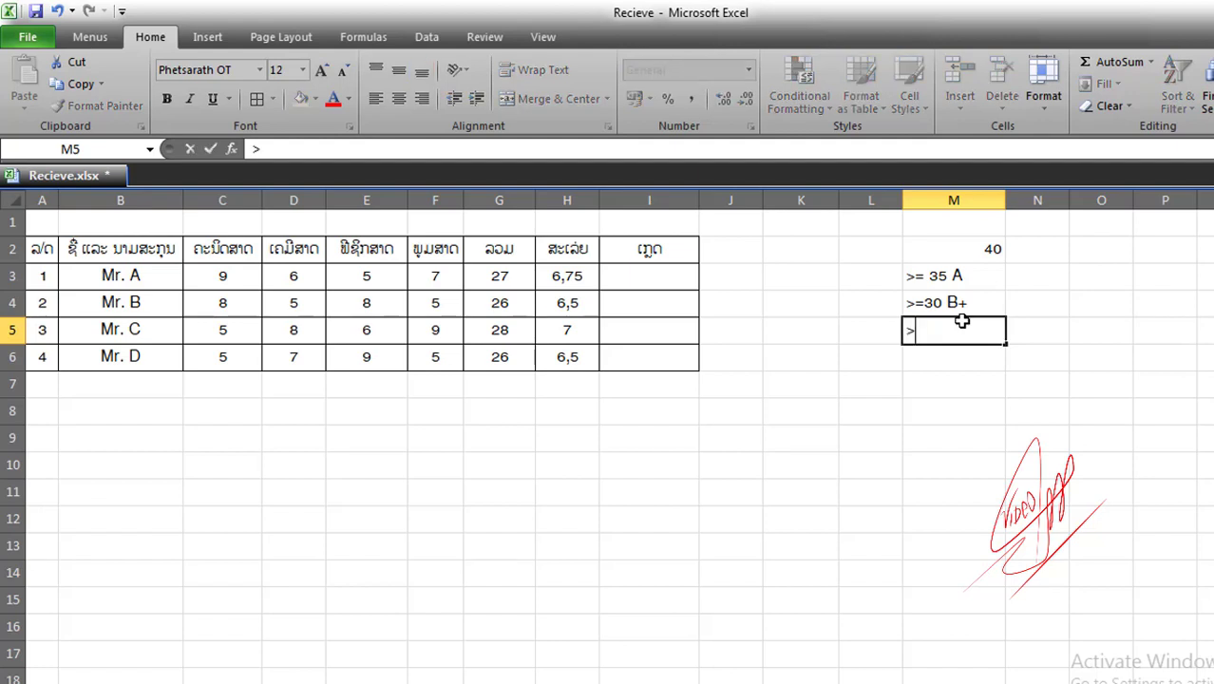
pyautogui.write('=')
pyautogui.write(' 25 ')
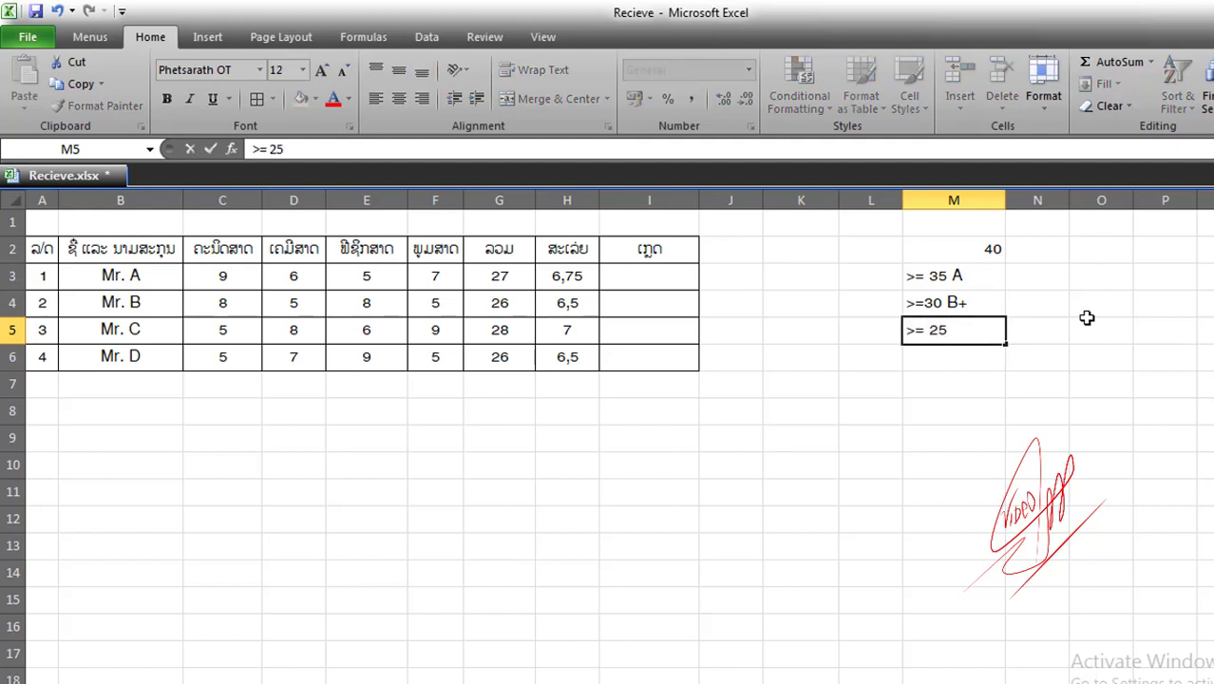
pyautogui.write('B')
pyautogui.press('Return')
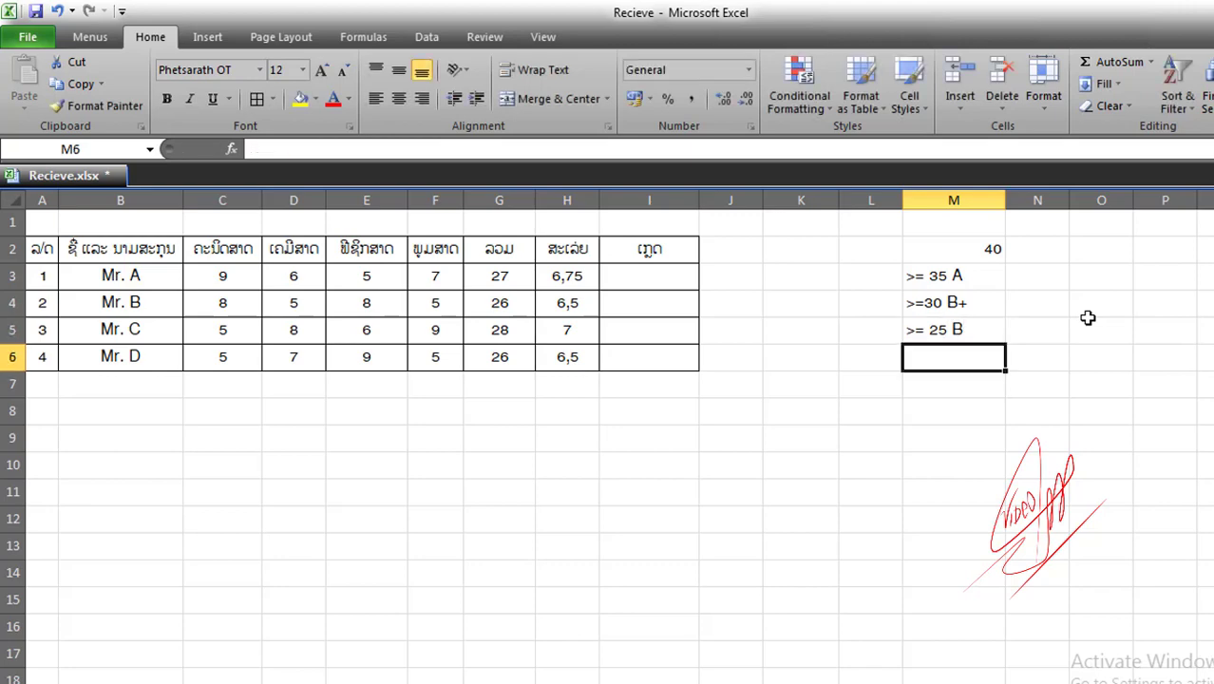
pyautogui.write('>')
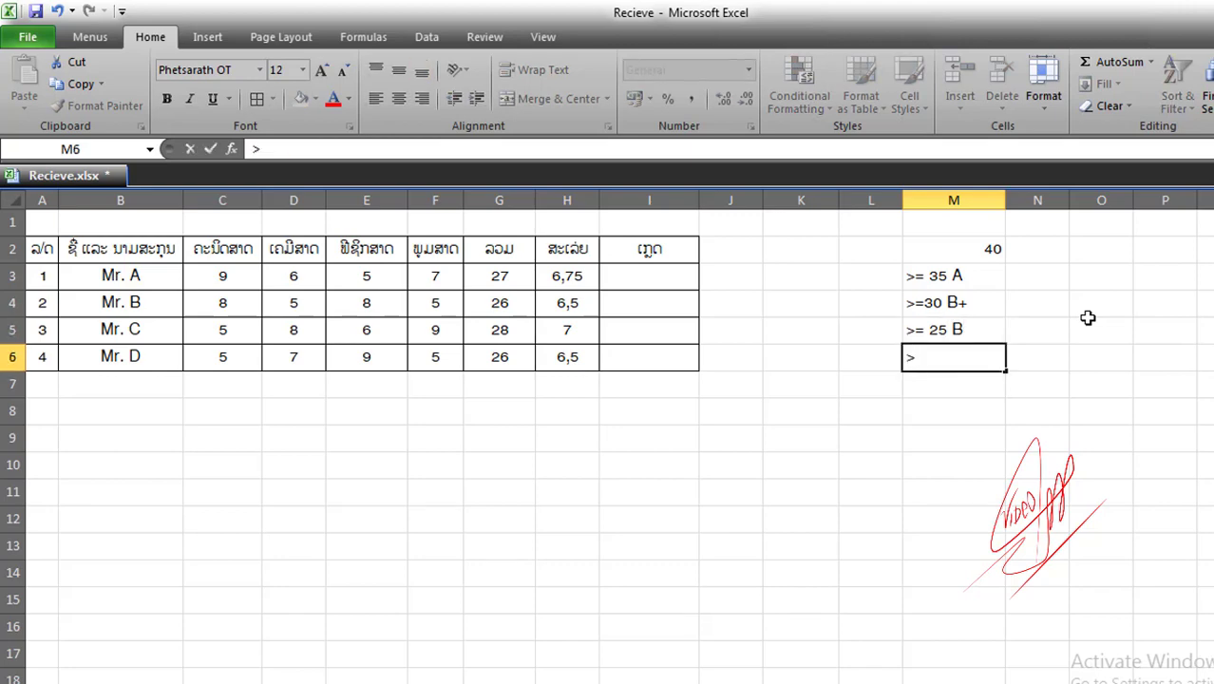
pyautogui.write('=')
pyautogui.write(' 20')
pyautogui.write(' C')
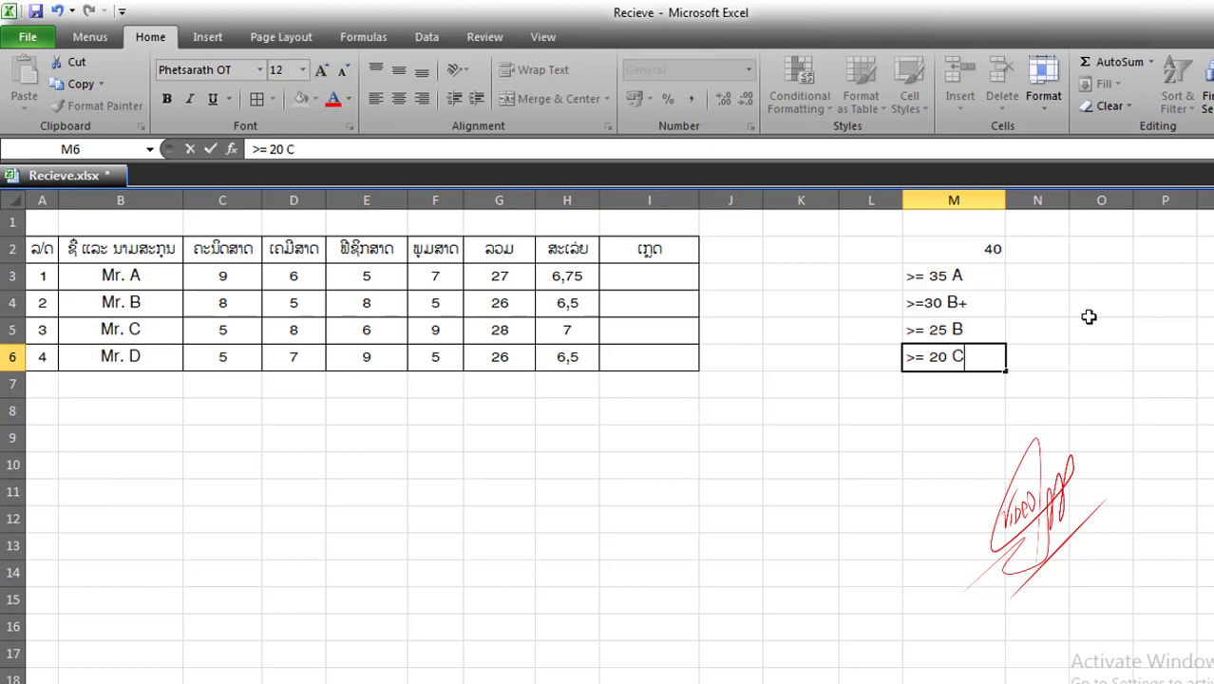
pyautogui.write('+')
pyautogui.press('Return')
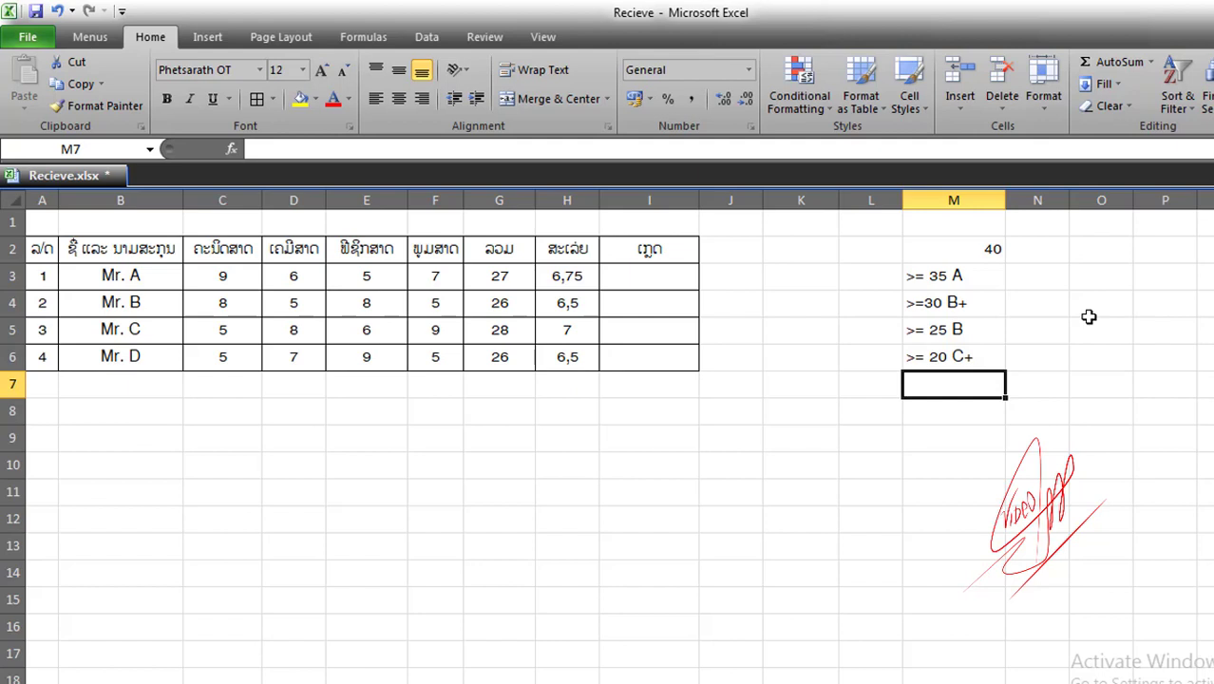
pyautogui.write('>= ')
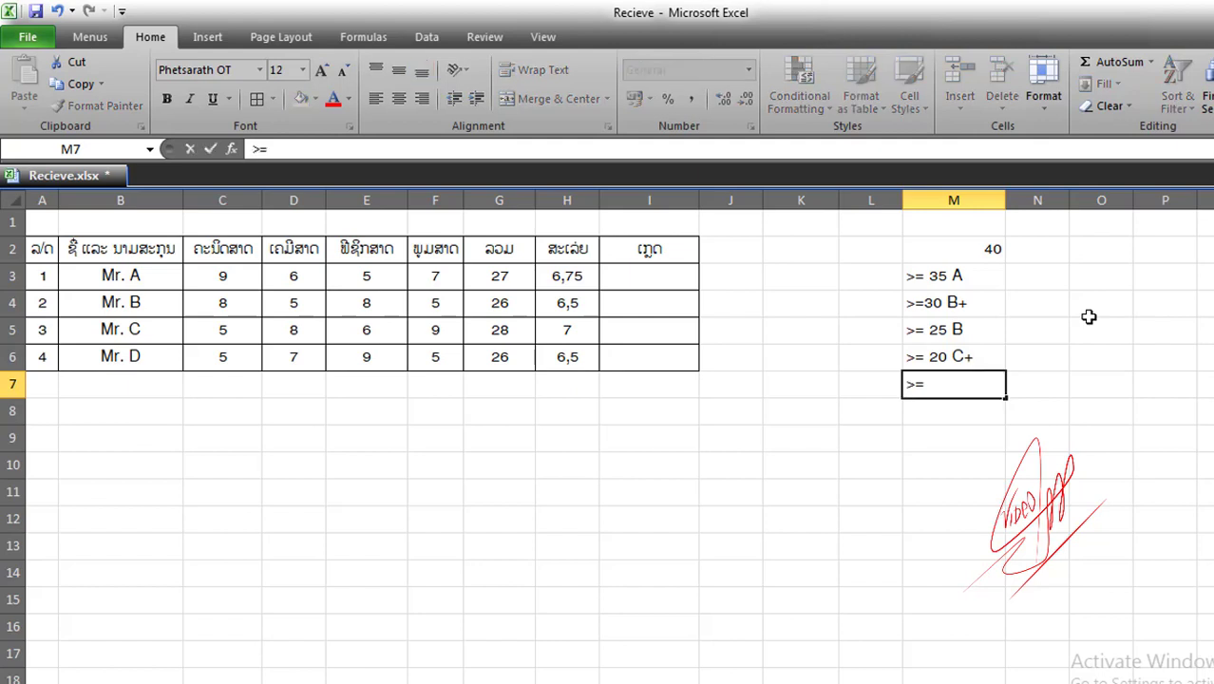
pyautogui.write('1')
pyautogui.write('5 ')
pyautogui.write('C')
pyautogui.press('Return')
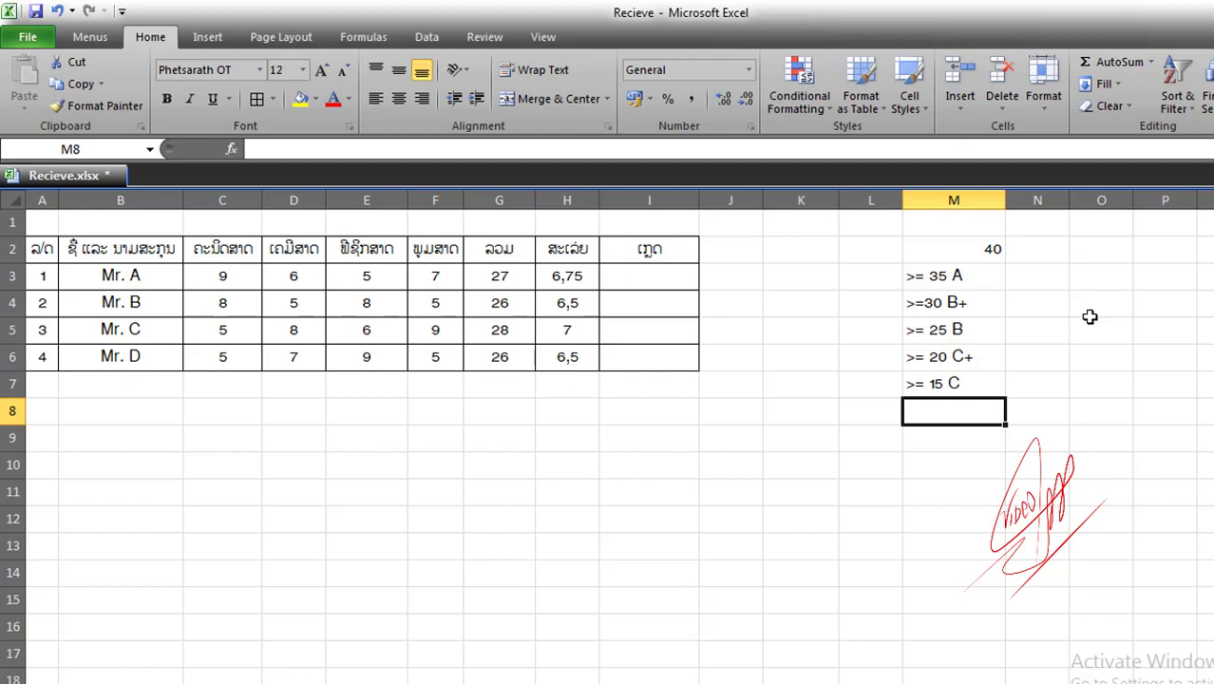
# Step: Make M8 read >= 10 F instead of D, dropping the started >= 5 F row
pyautogui.write('>')
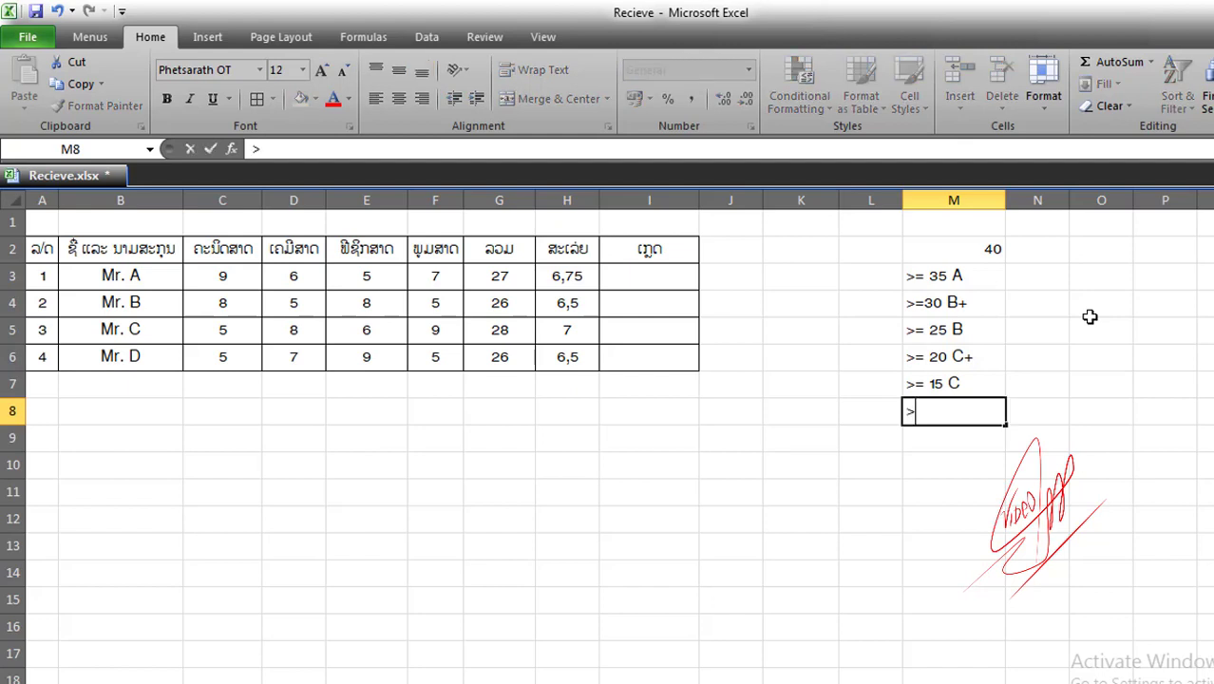
pyautogui.write('=')
pyautogui.write(' 10')
pyautogui.write(' D')
pyautogui.press('Return')
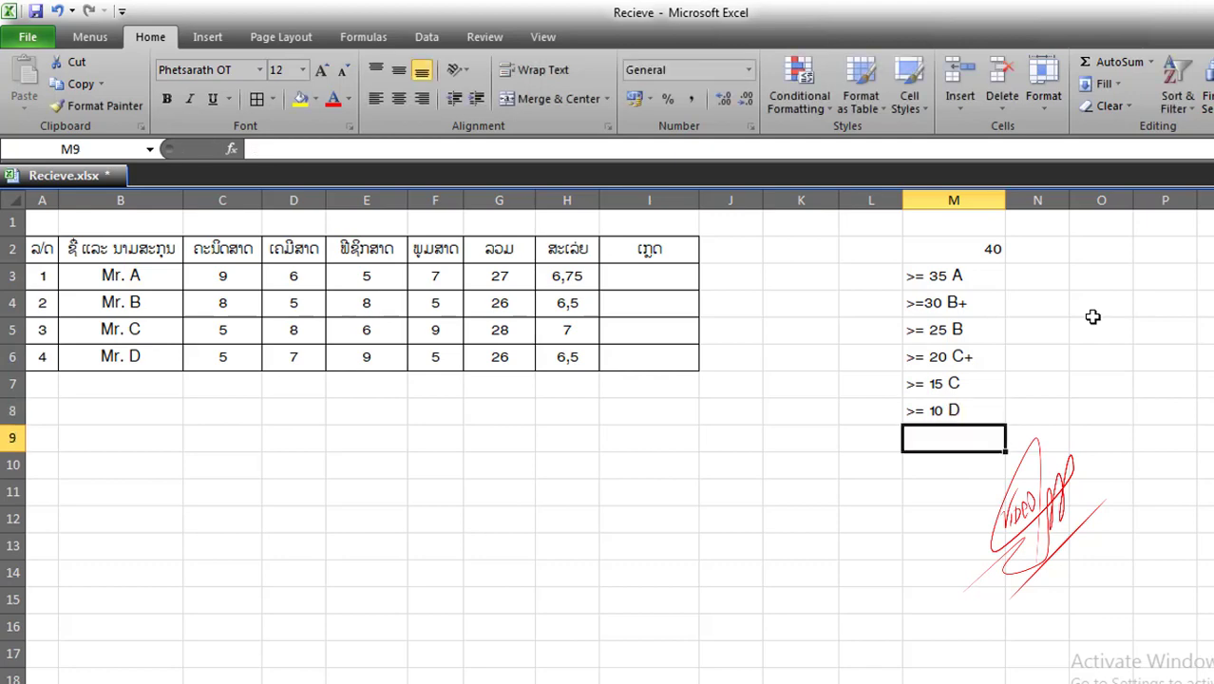
pyautogui.write('>')
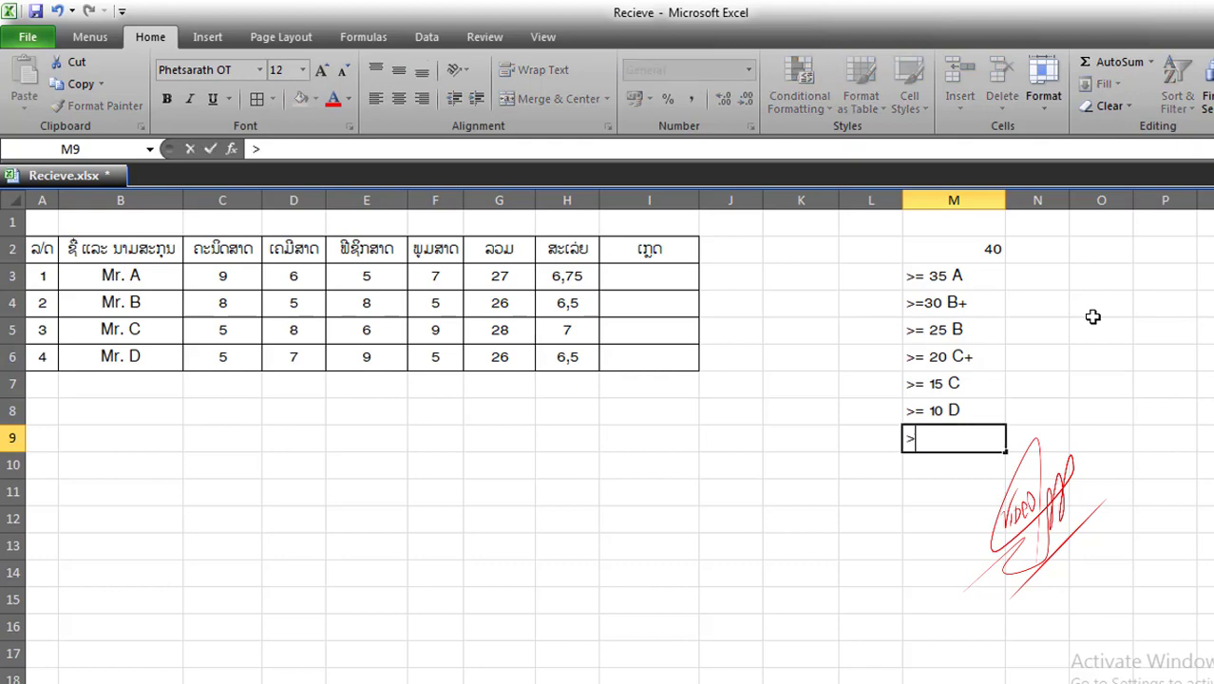
pyautogui.write('=')
pyautogui.write(' 5')
pyautogui.write(' F')
pyautogui.press('BackSpace')
pyautogui.press('BackSpace')
pyautogui.press('BackSpace')
pyautogui.press('BackSpace')
pyautogui.press('BackSpace')
pyautogui.press('BackSpace')
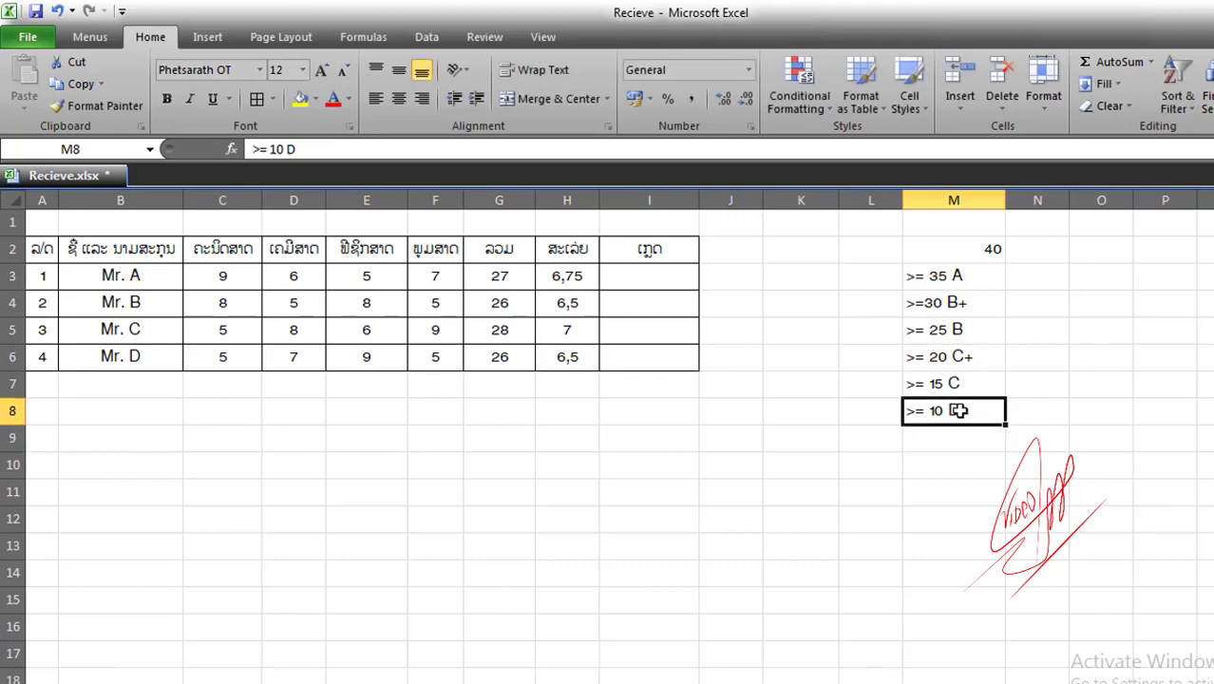
pyautogui.click(964, 410)
pyautogui.doubleClick(967, 410)
pyautogui.press('BackSpace')
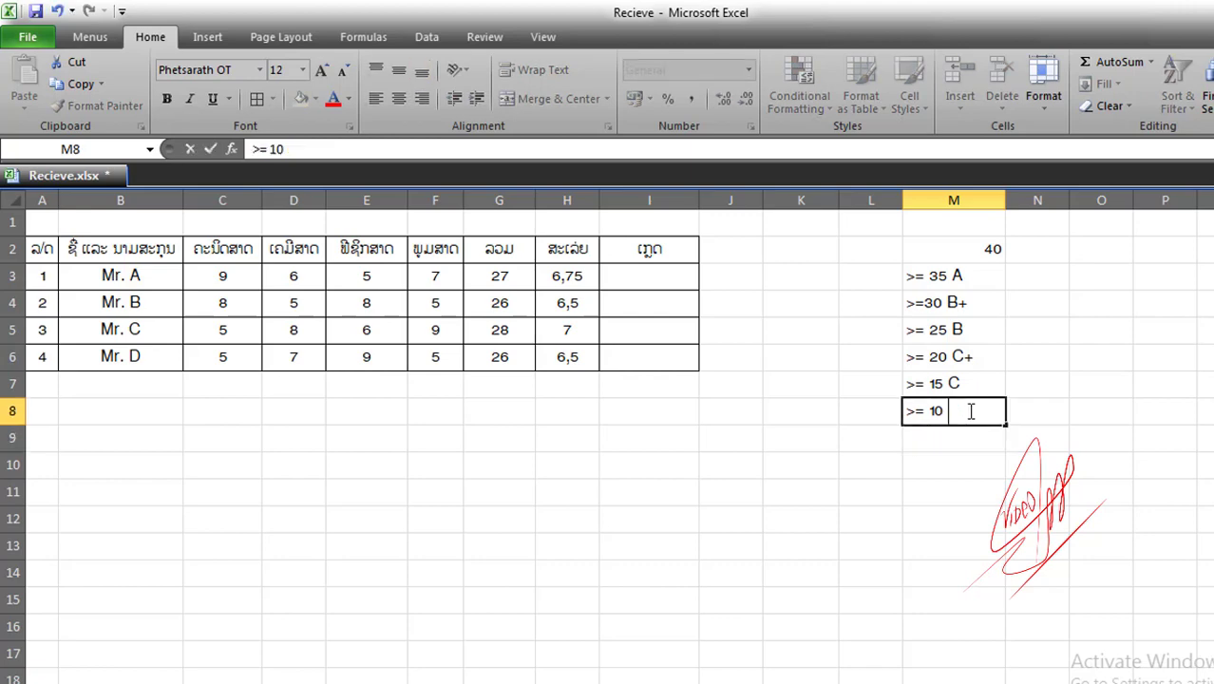
pyautogui.write('F')
pyautogui.press('Return')
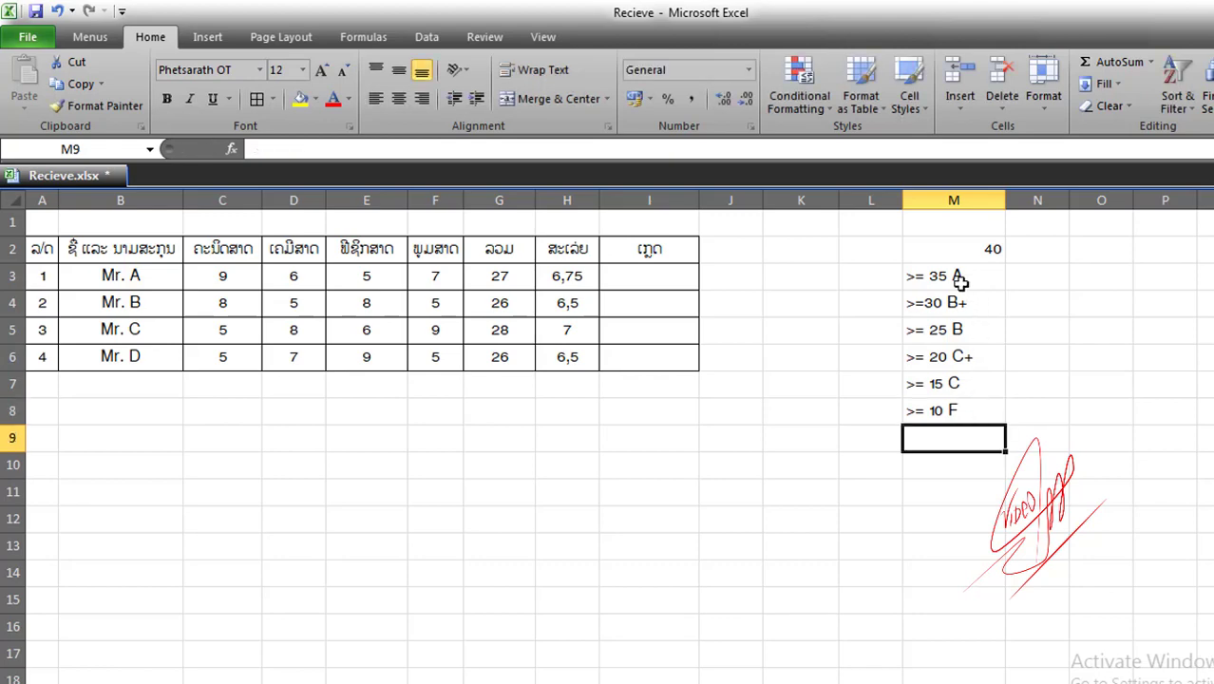
pyautogui.click(960, 278)
pyautogui.click(954, 384)
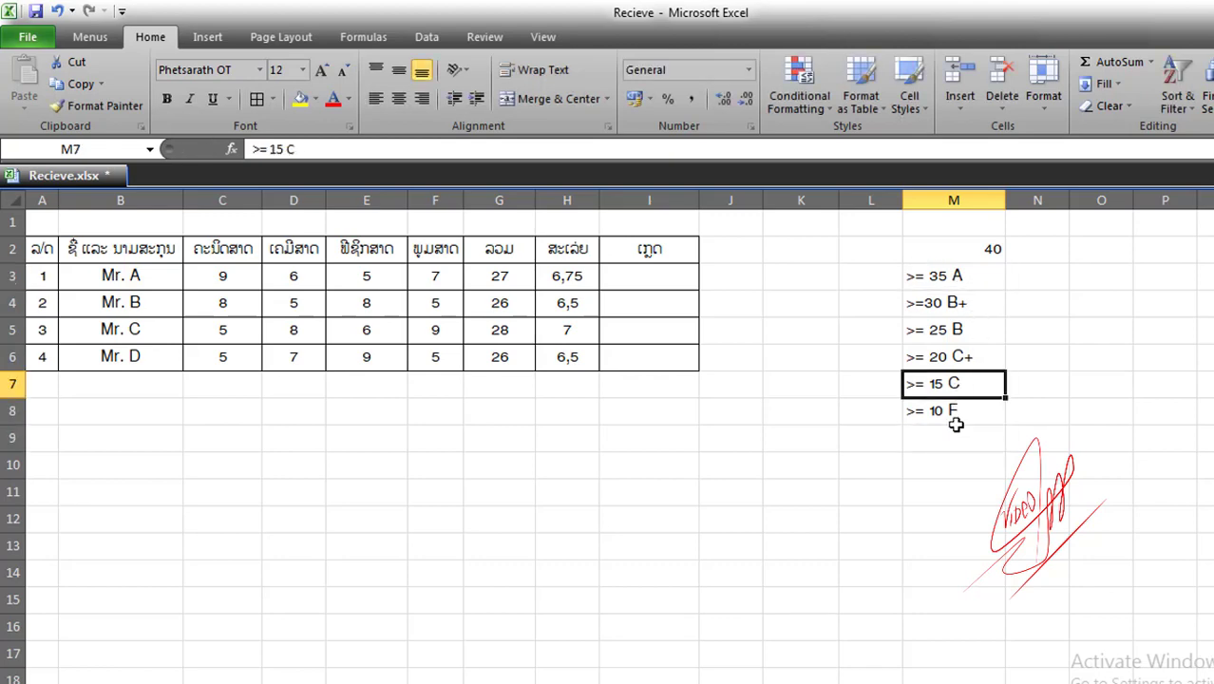
pyautogui.click(954, 417)
pyautogui.click(958, 435)
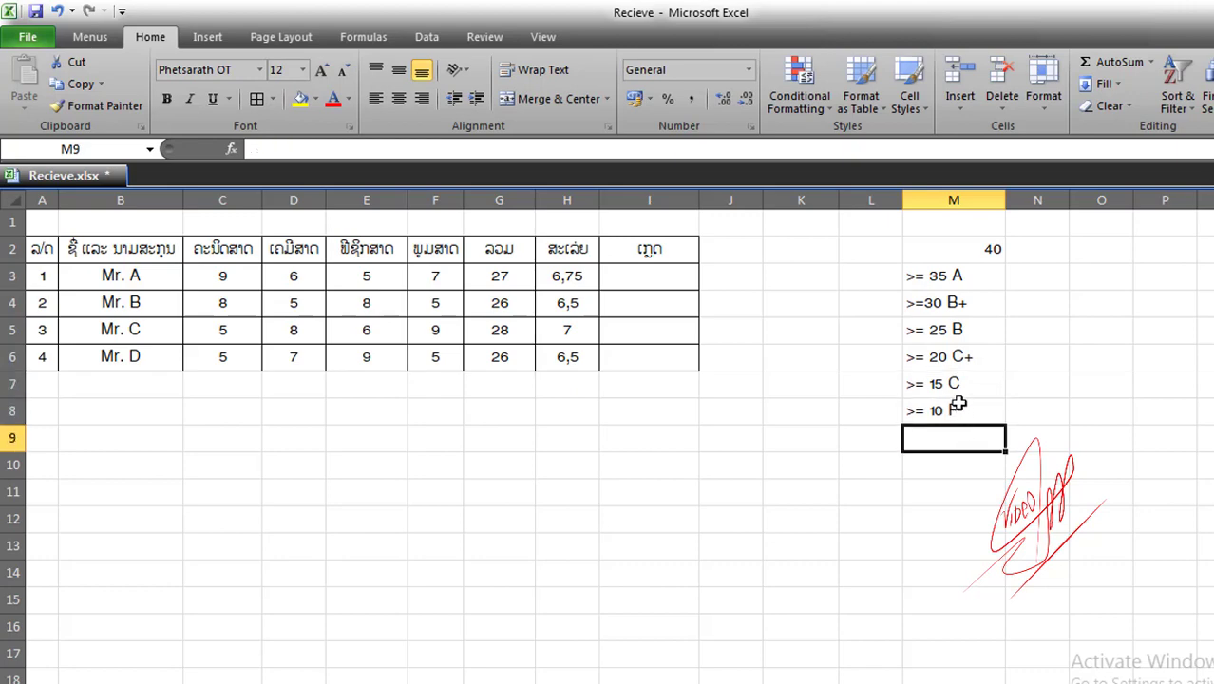
# Step: Apply Center and Middle Align to the key from 40 in M2 to >= 10 F in M8
pyautogui.moveTo(952, 274); pyautogui.dragTo(954, 410)
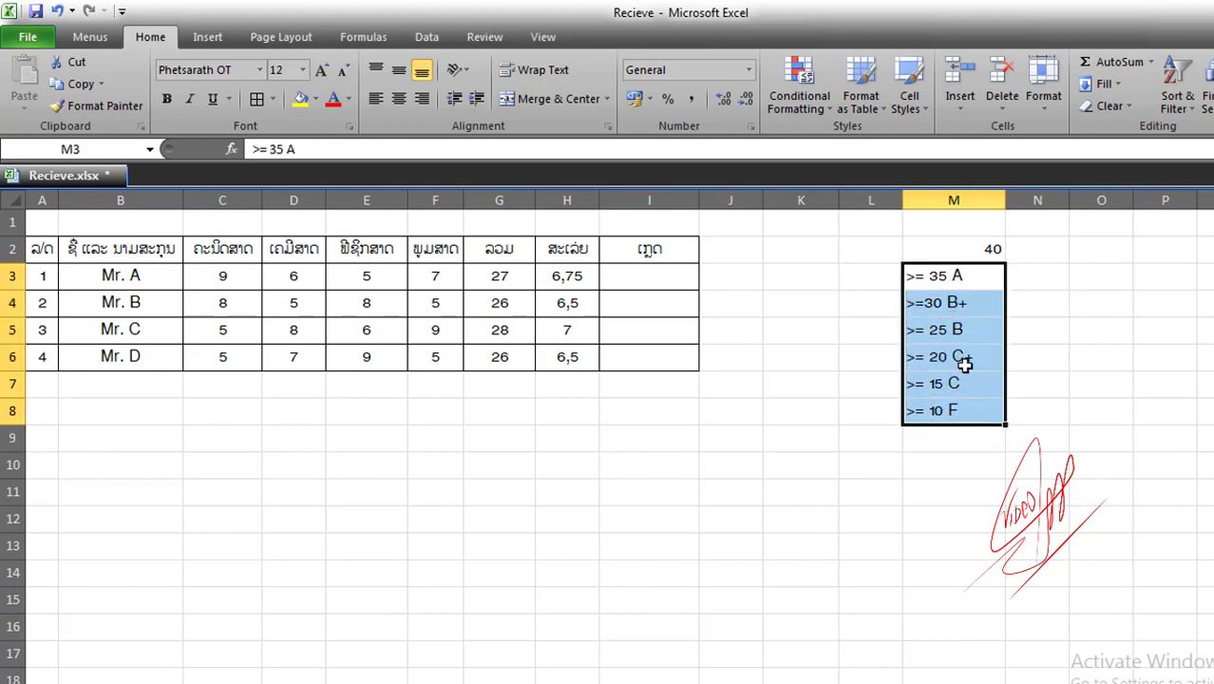
pyautogui.click(955, 300)
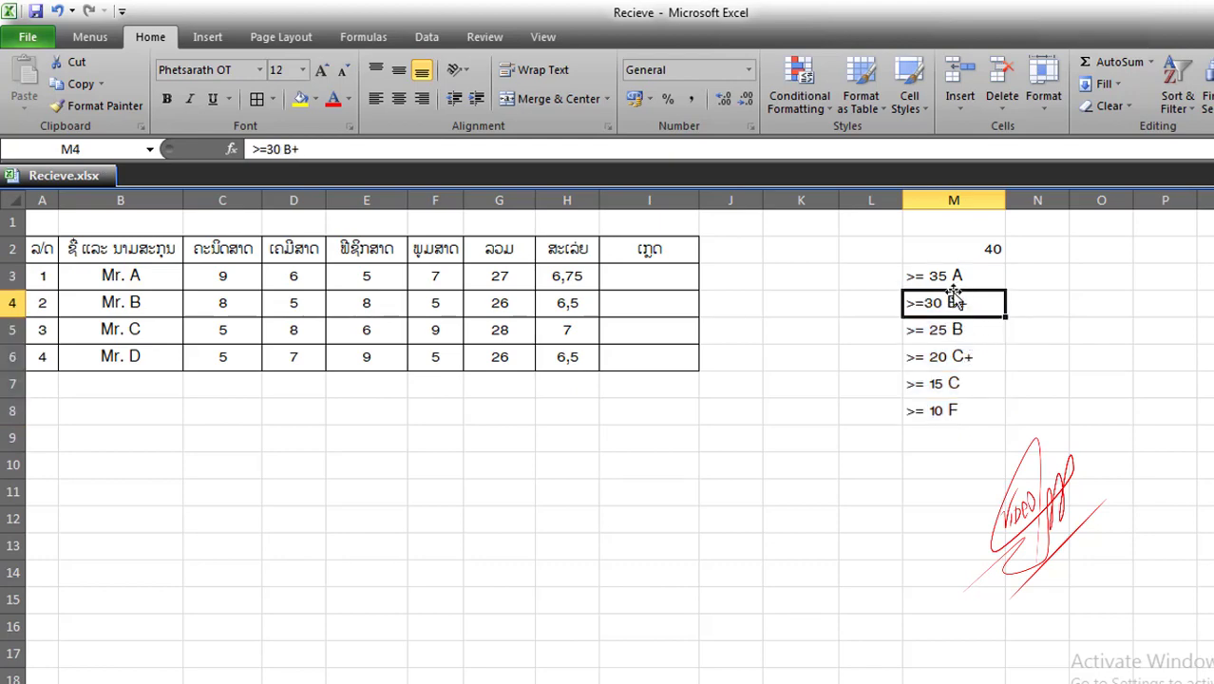
pyautogui.moveTo(952, 271); pyautogui.dragTo(955, 400)
pyautogui.moveTo(970, 250); pyautogui.dragTo(966, 403)
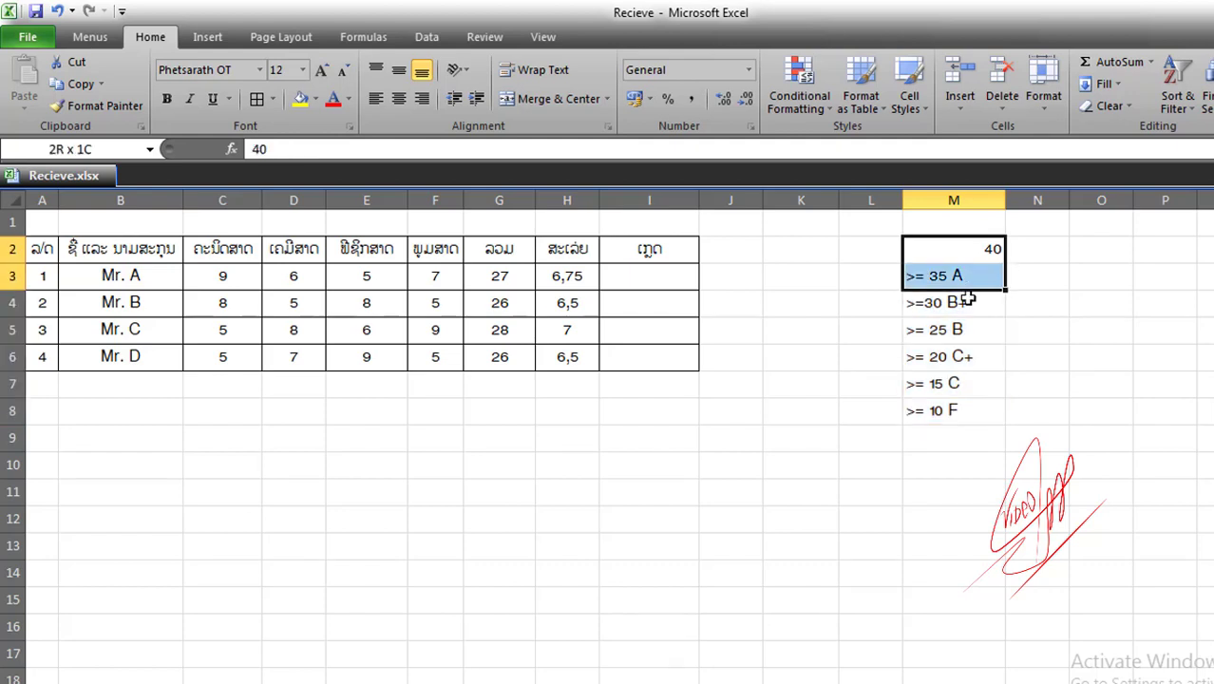
pyautogui.click(399, 99)
pyautogui.click(398, 69)
pyautogui.click(956, 329)
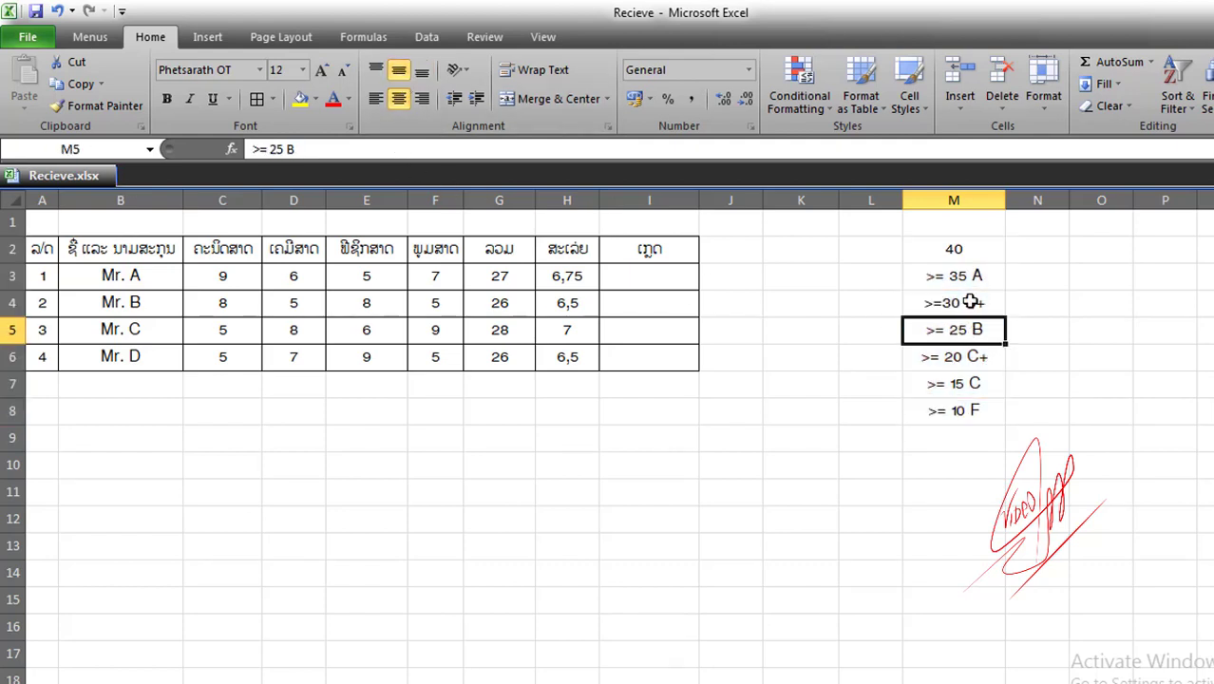
pyautogui.click(962, 246)
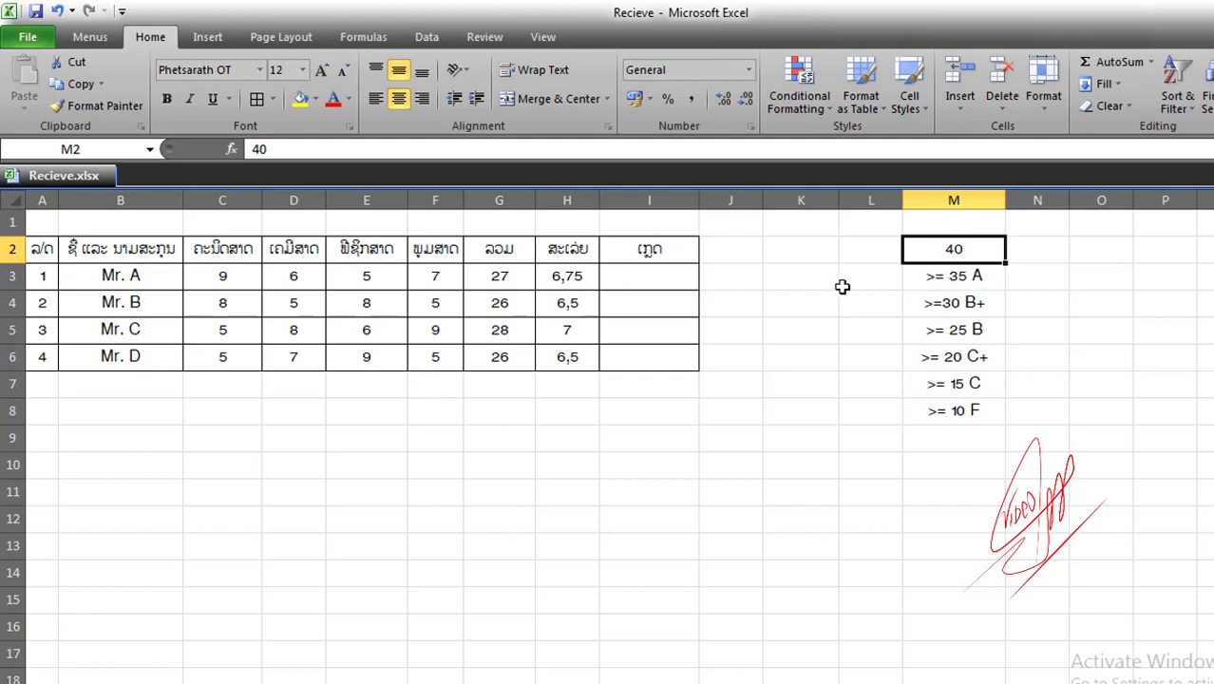
pyautogui.click(658, 280)
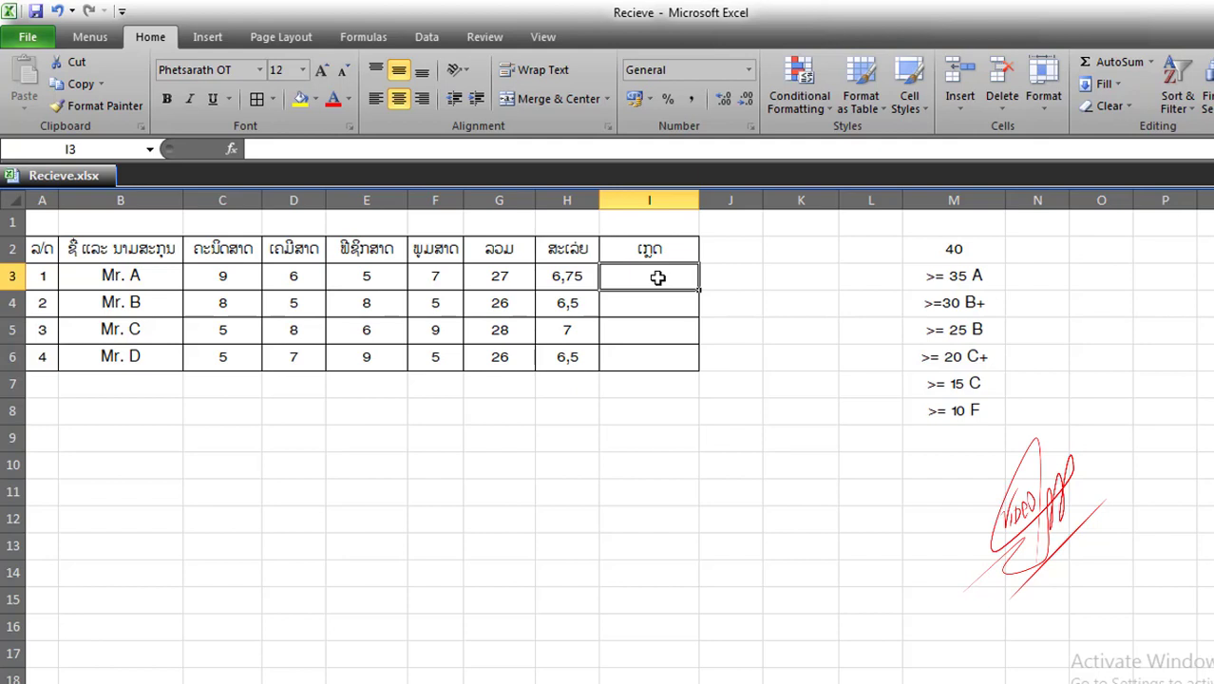
# Step: In I3, begin typing =IF(G3>=35;"A";IF( for Mr. A's grade
pyautogui.write('=')
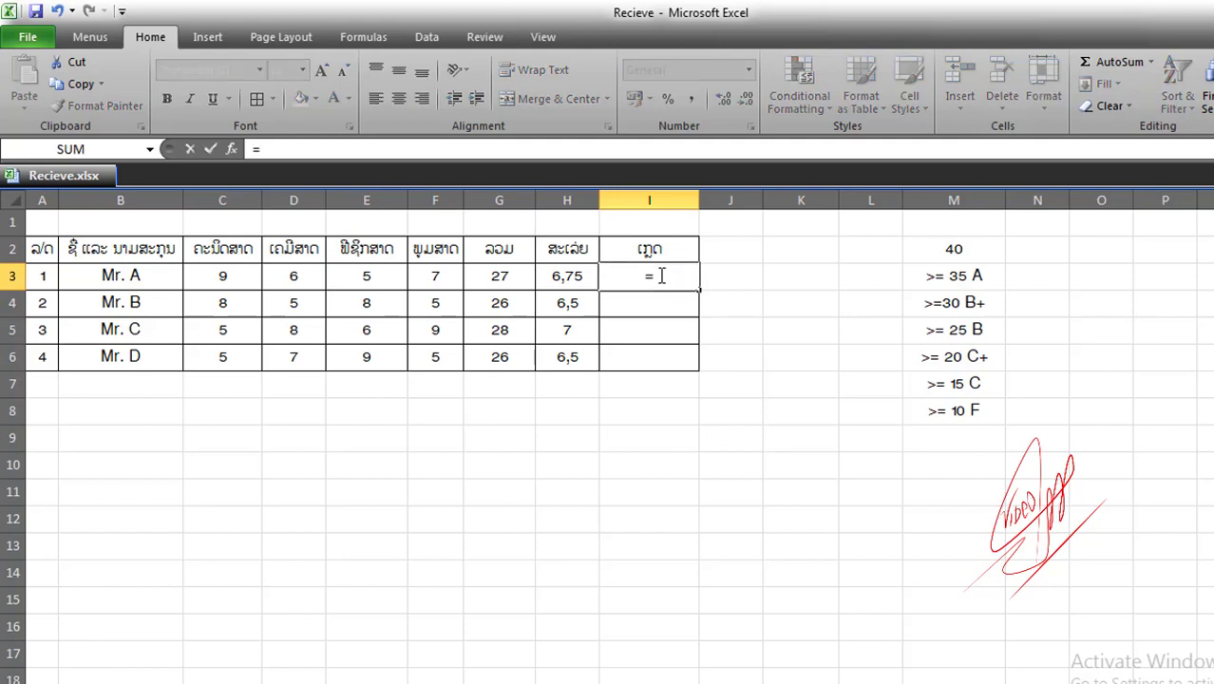
pyautogui.write('I')
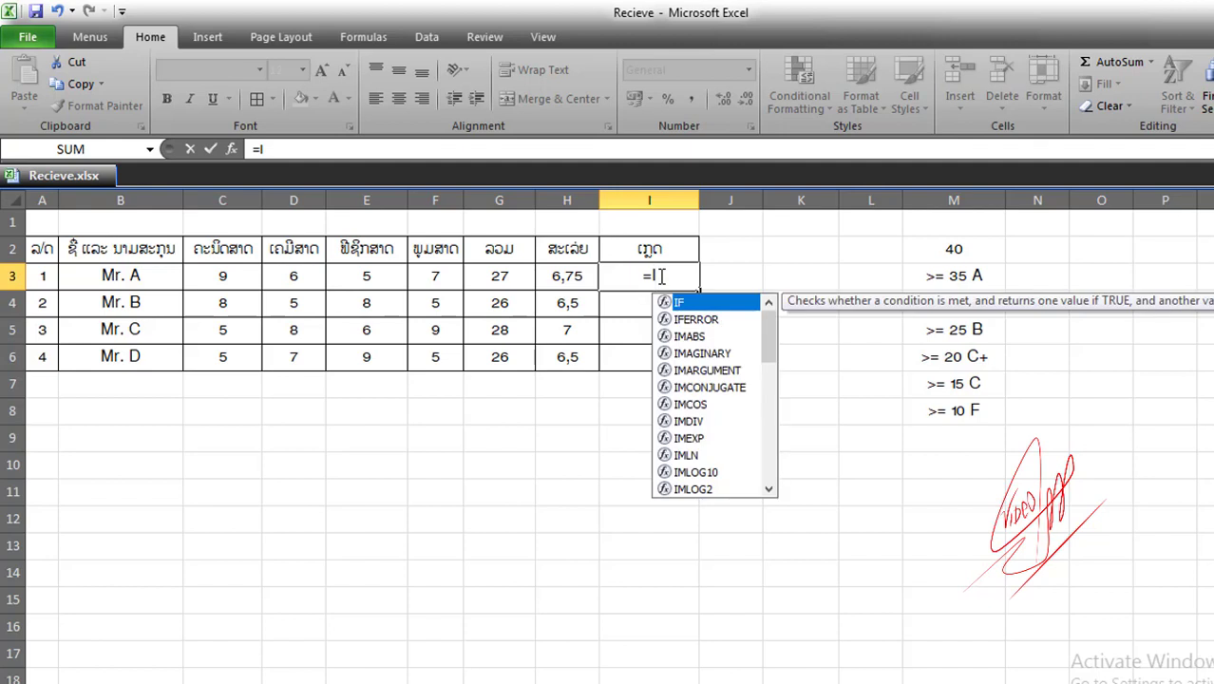
pyautogui.write('F(')
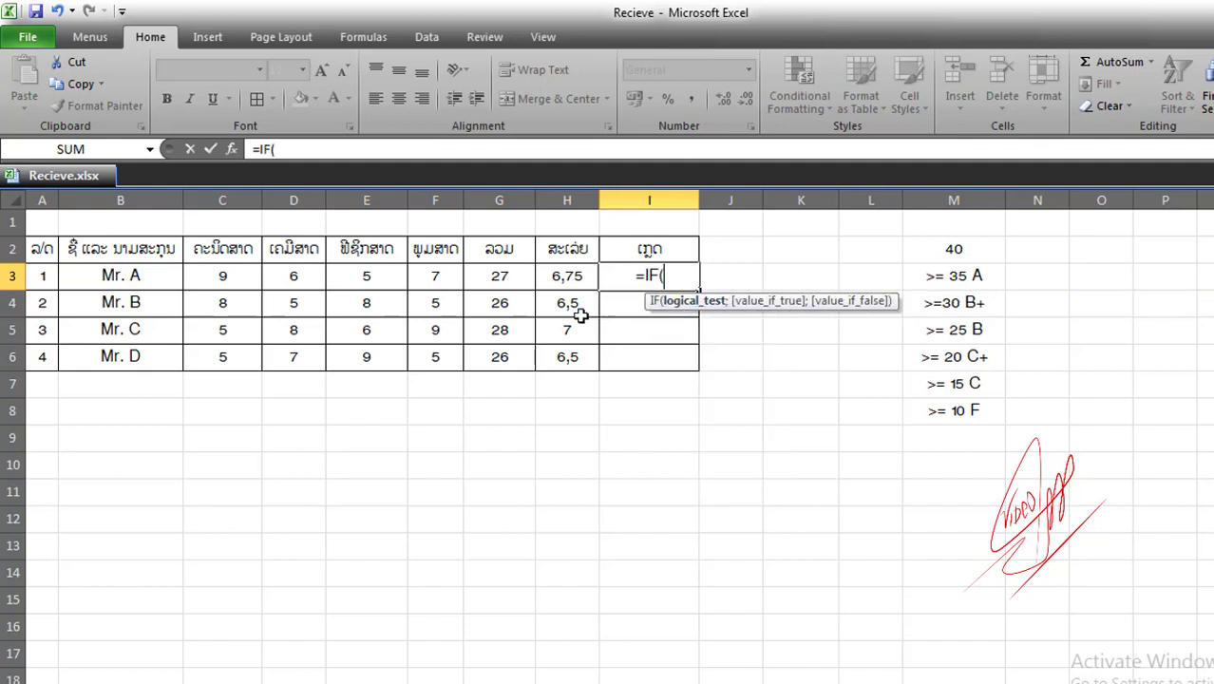
pyautogui.click(494, 278)
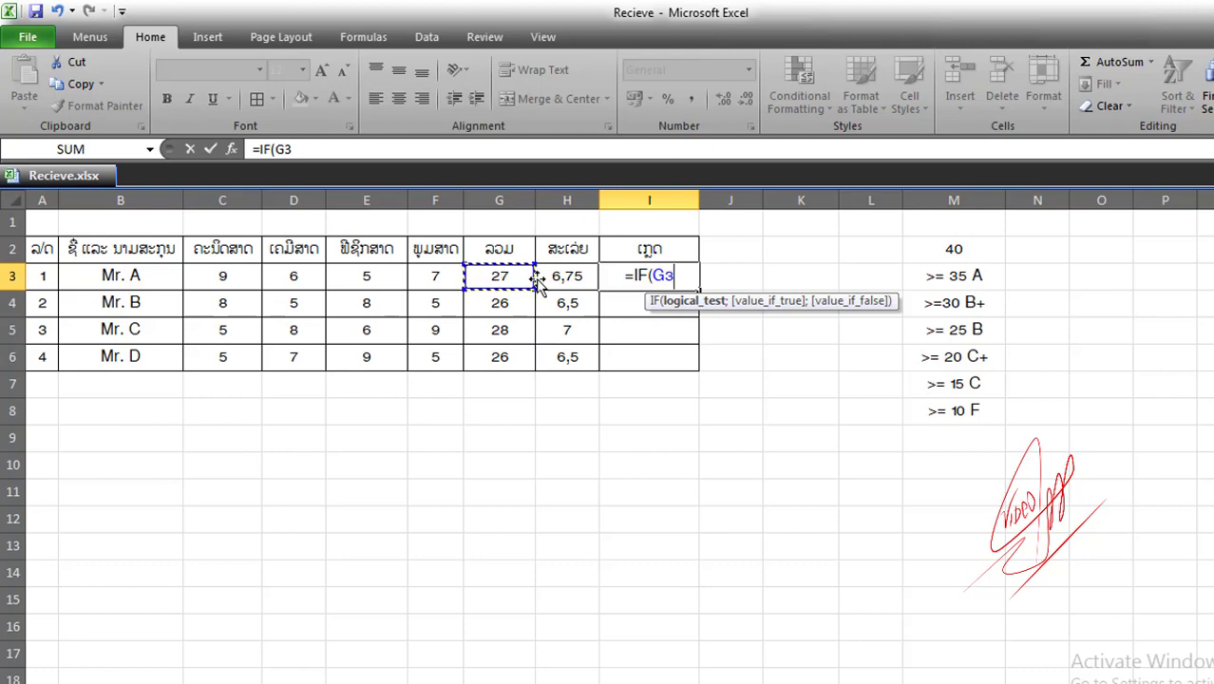
pyautogui.write('>')
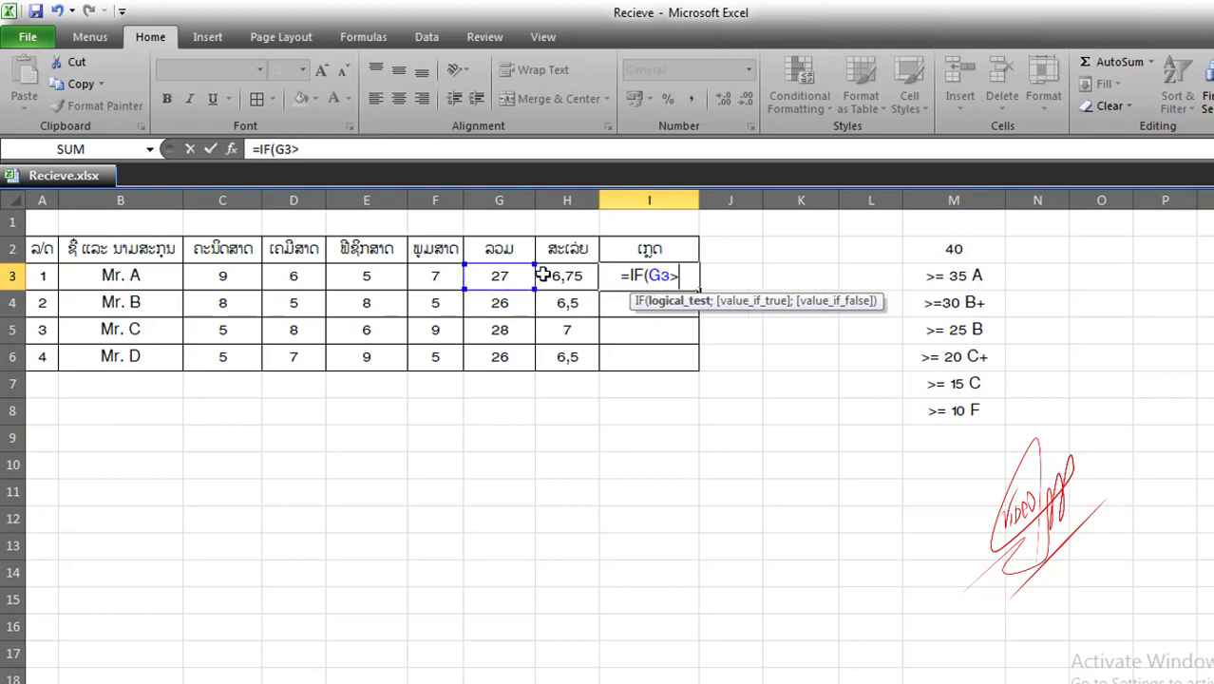
pyautogui.write('=')
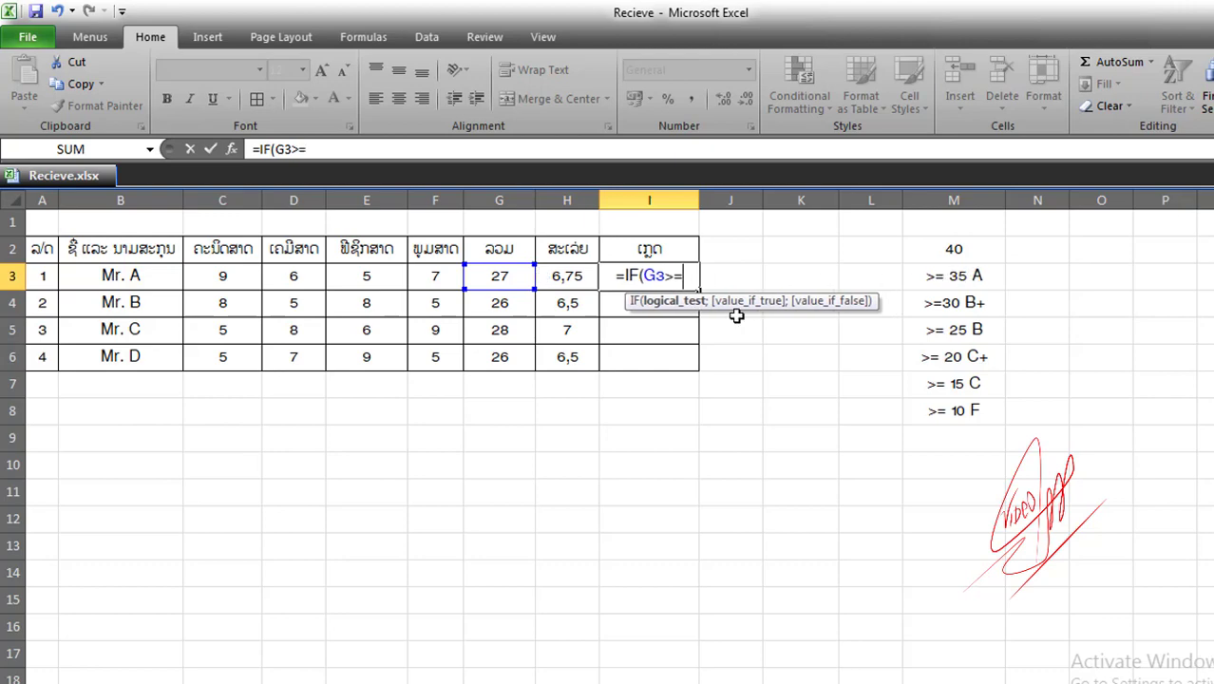
pyautogui.write('3')
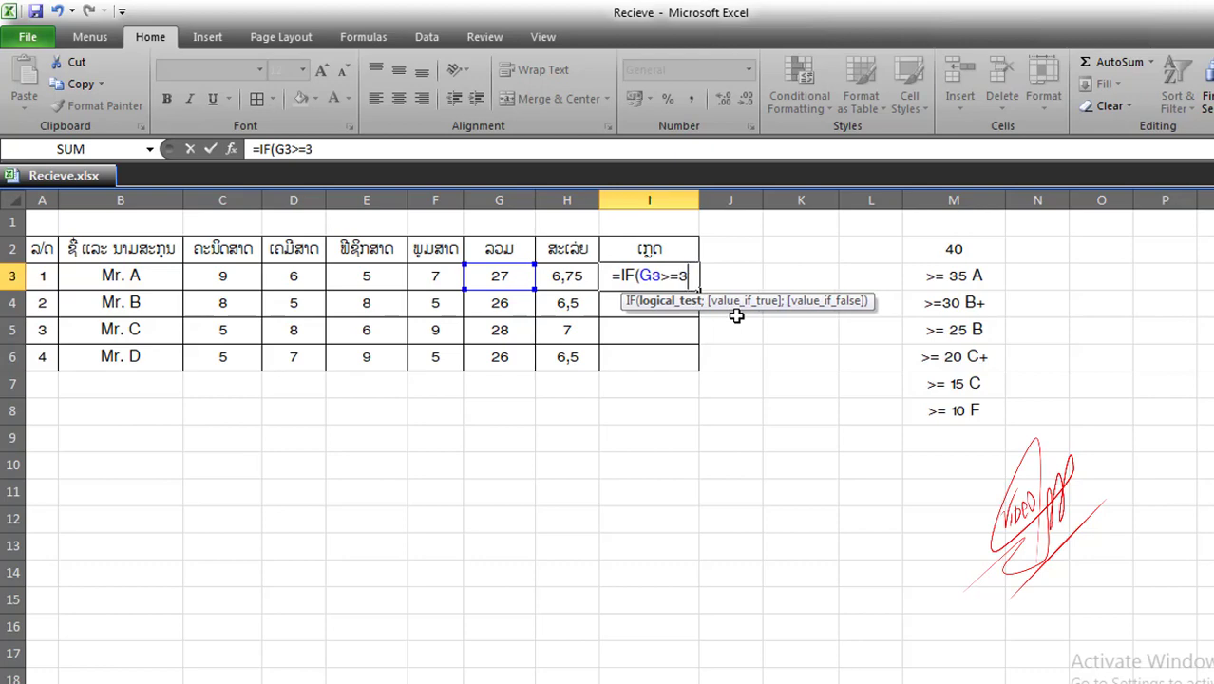
pyautogui.write('5')
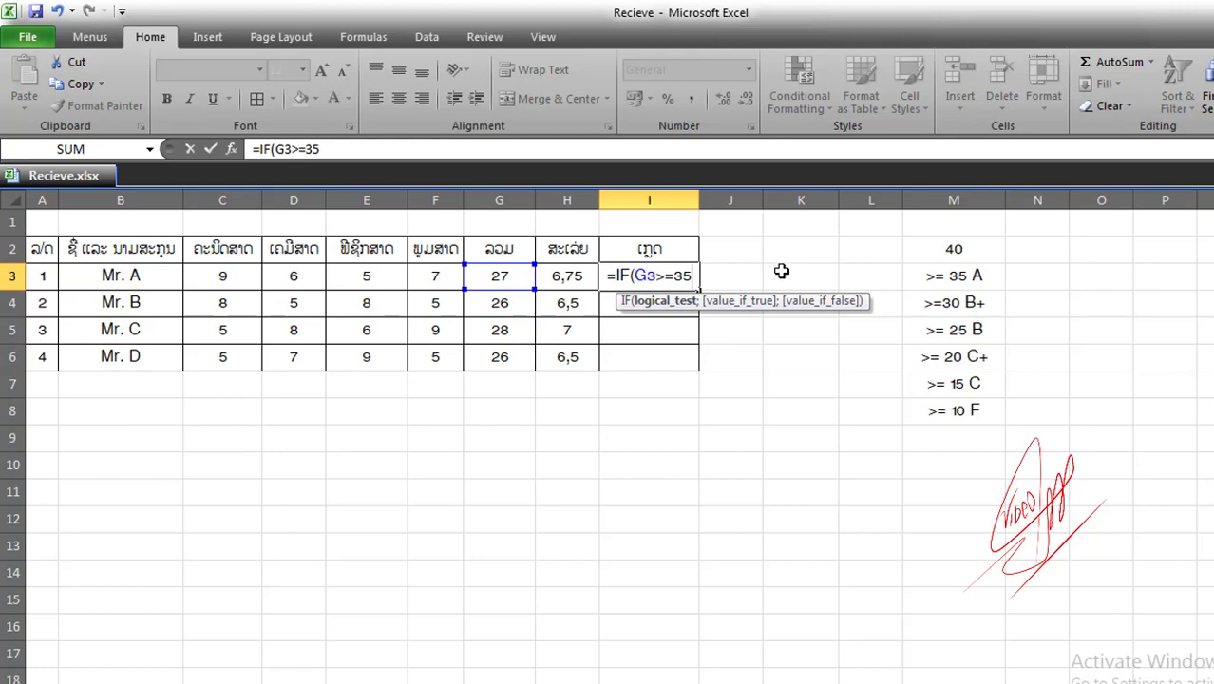
pyautogui.write(';')
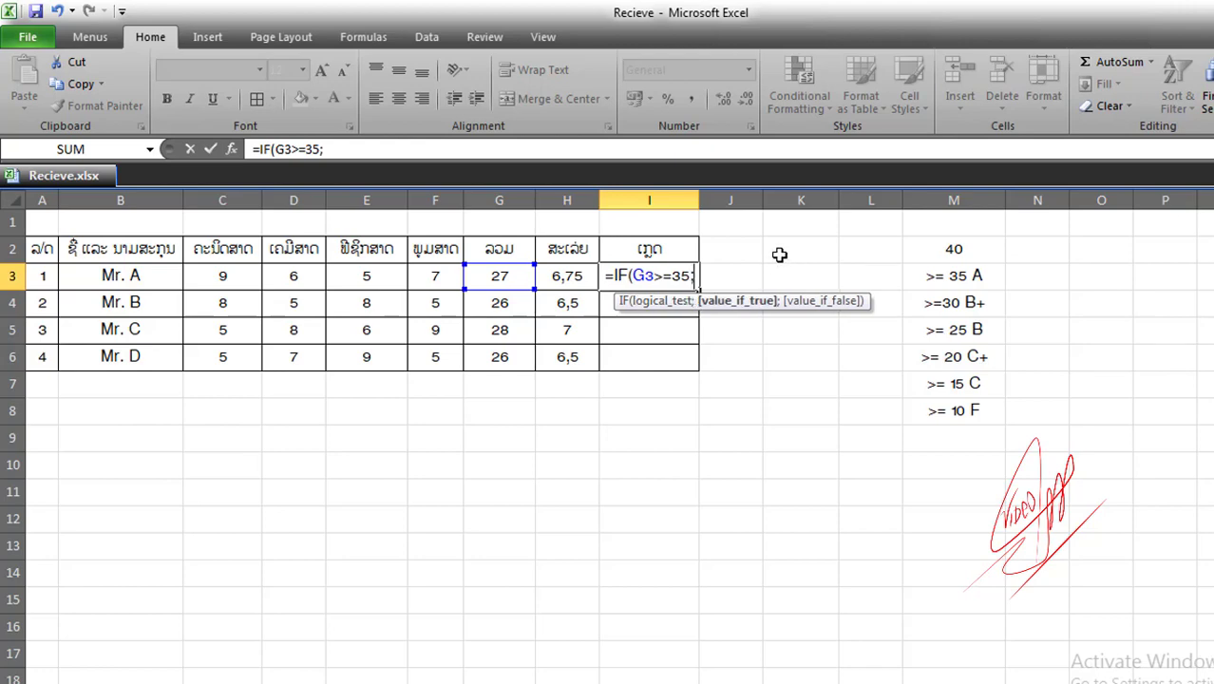
pyautogui.write(';a')
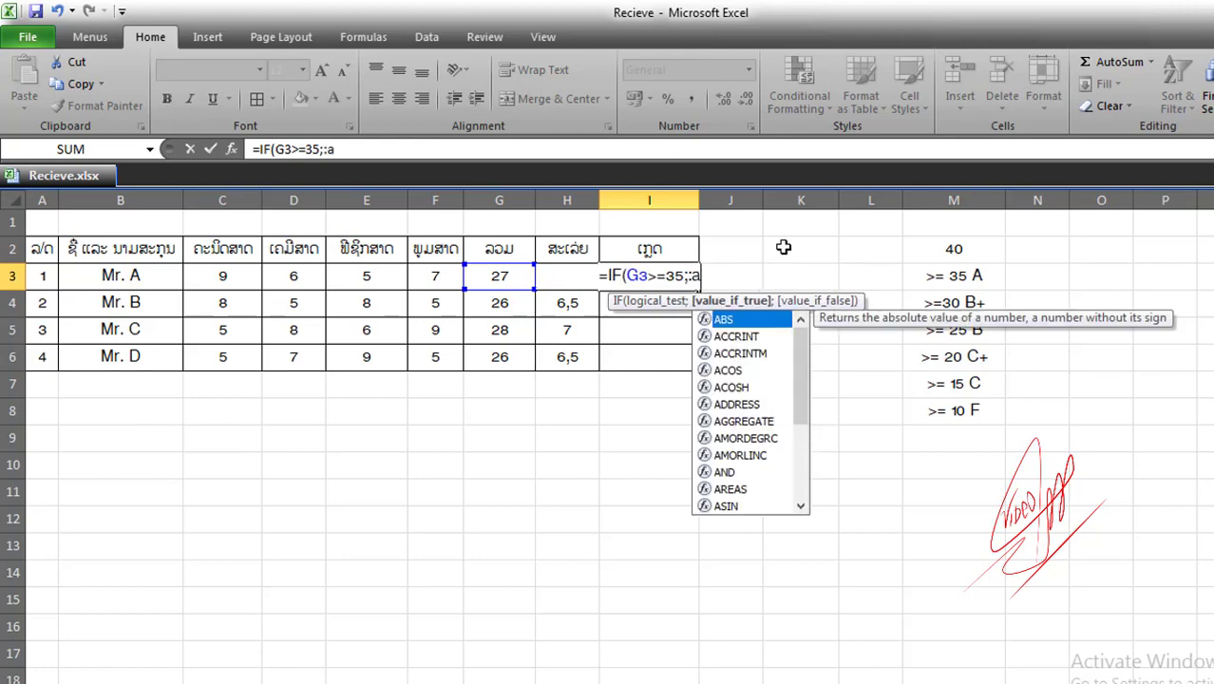
pyautogui.press('BackSpace')
pyautogui.press('BackSpace')
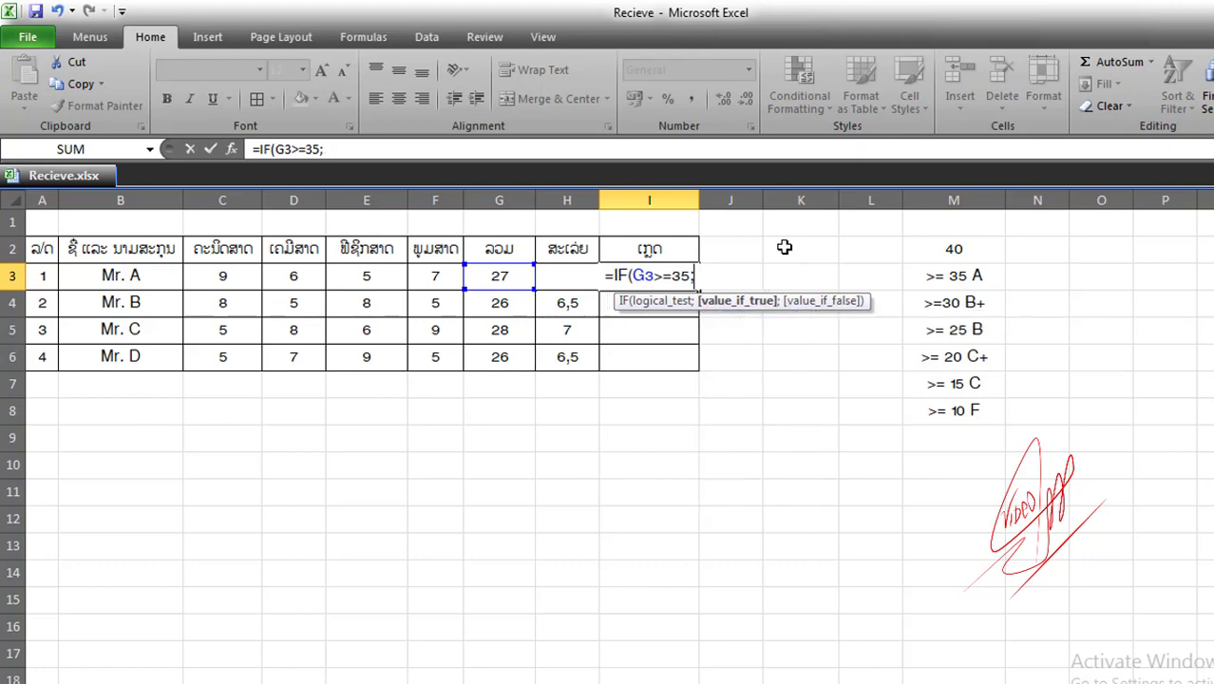
pyautogui.write('"')
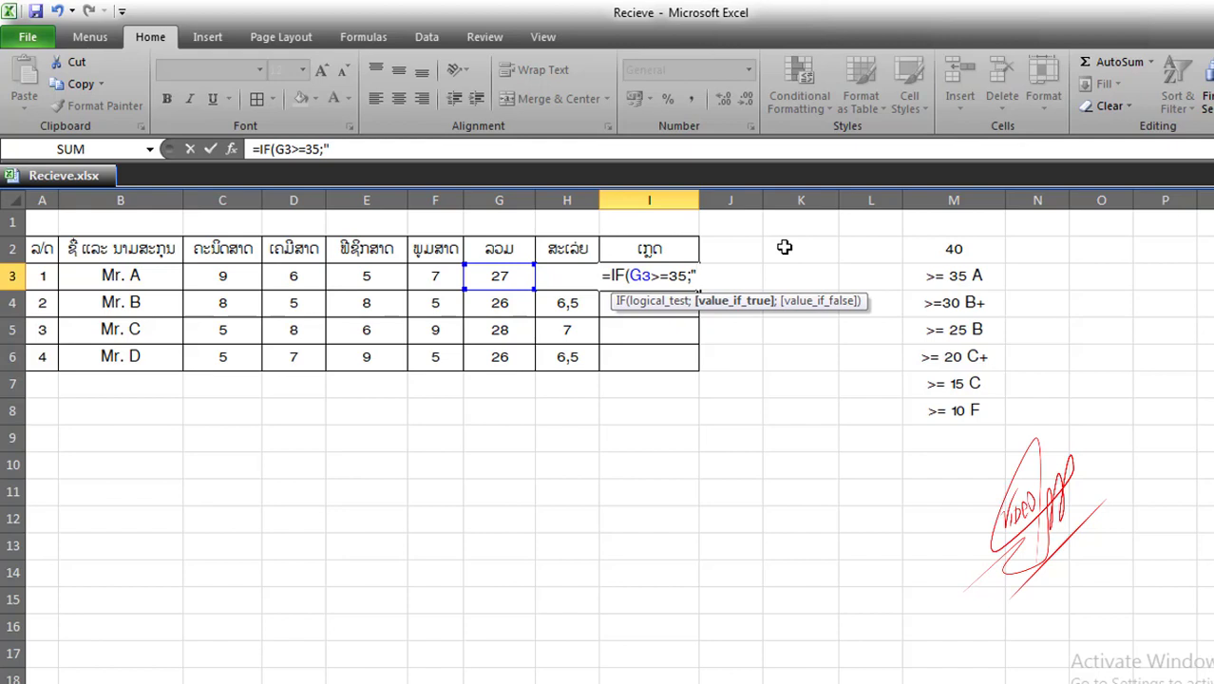
pyautogui.write('A')
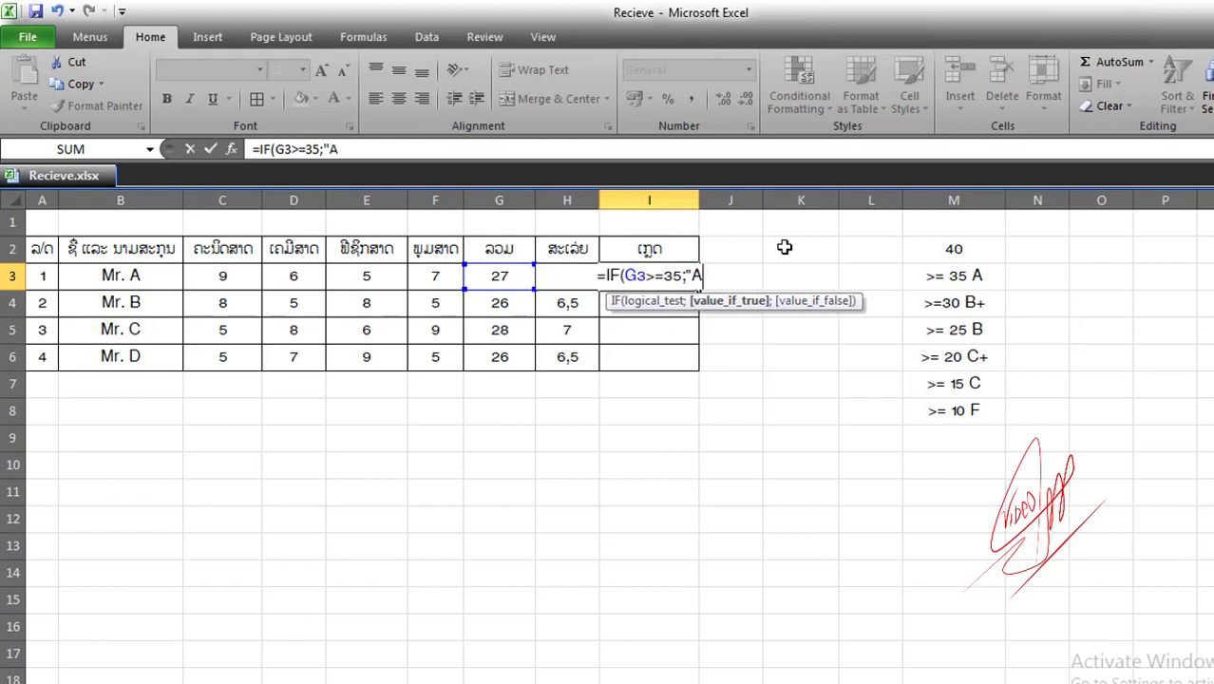
pyautogui.write('"')
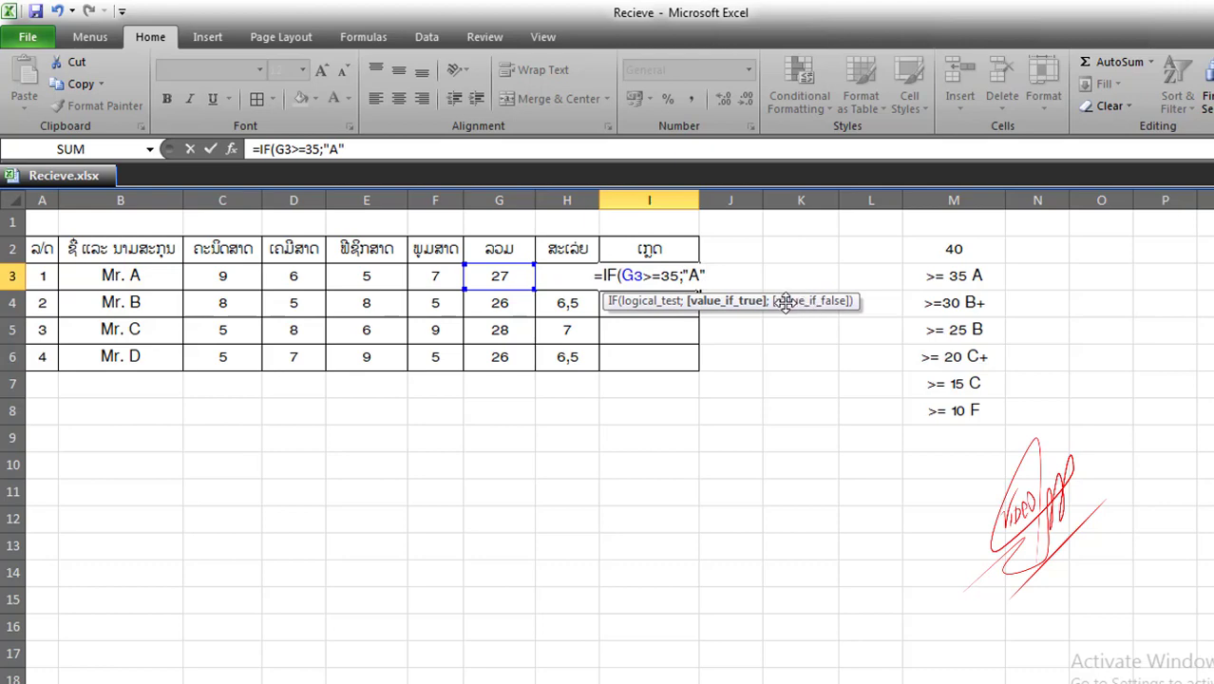
pyautogui.write(';')
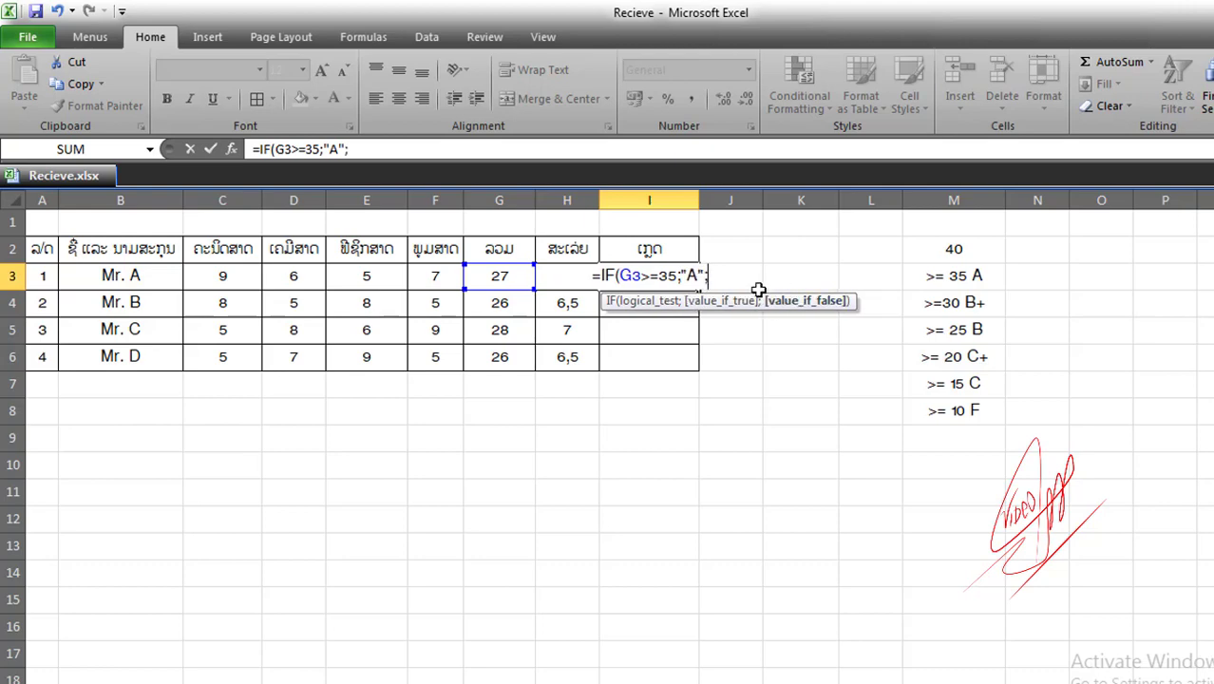
pyautogui.write('IF(')
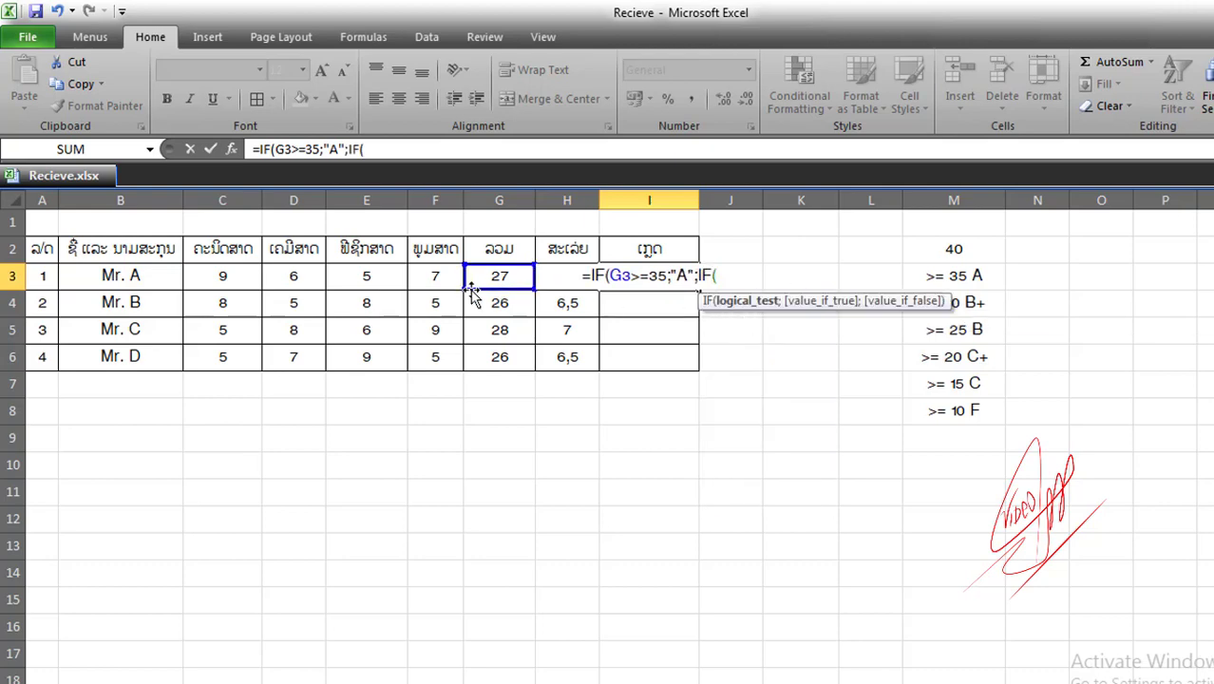
# Step: Complete I3 as =IF(G3>=35;"A";IF(G3>=30;"B+")), accepting Excel's parenthesis fix
pyautogui.click(500, 275)
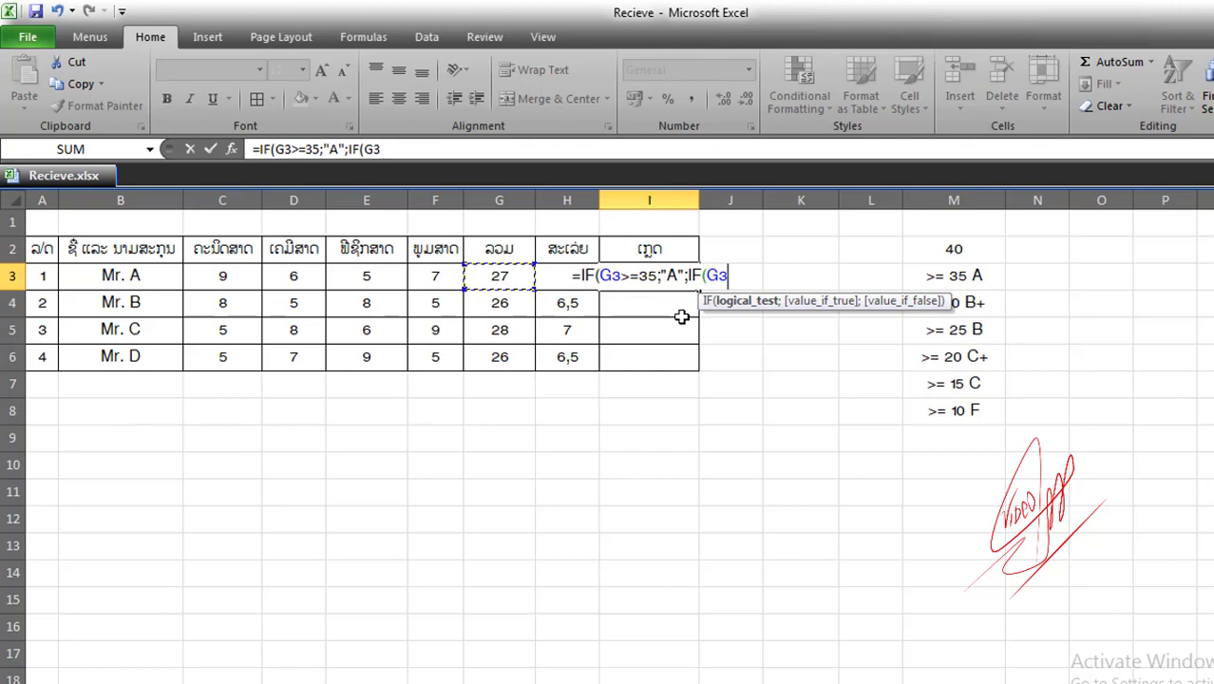
pyautogui.write('>=')
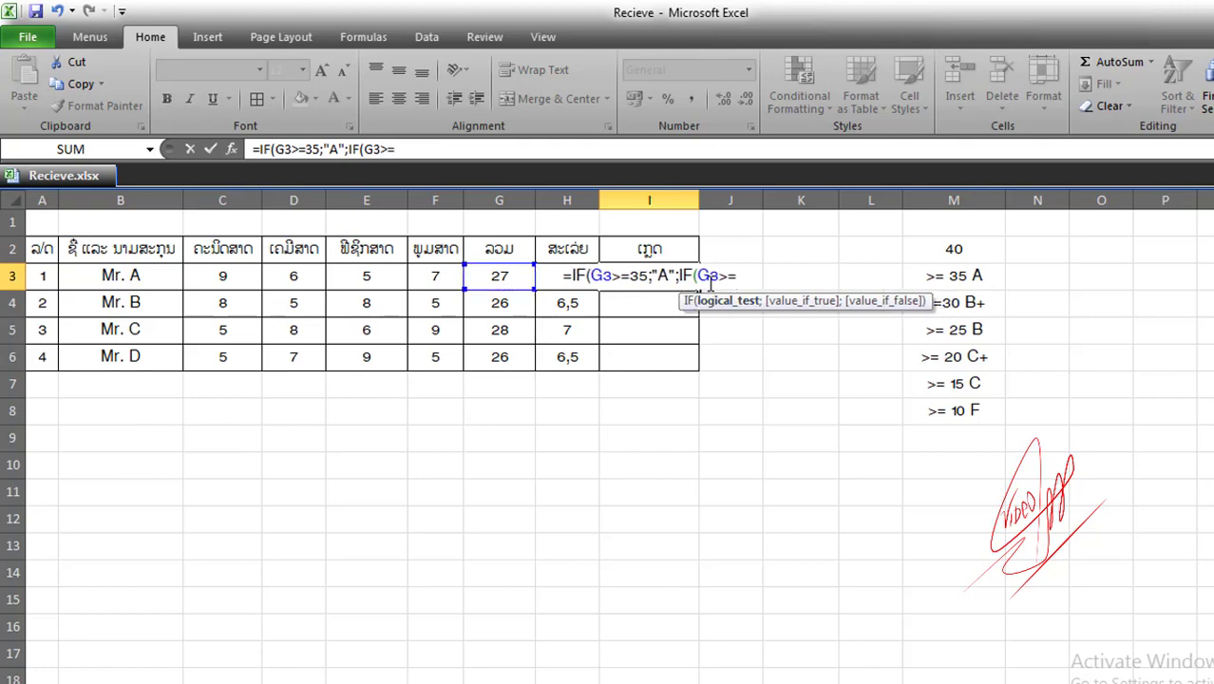
pyautogui.write('30')
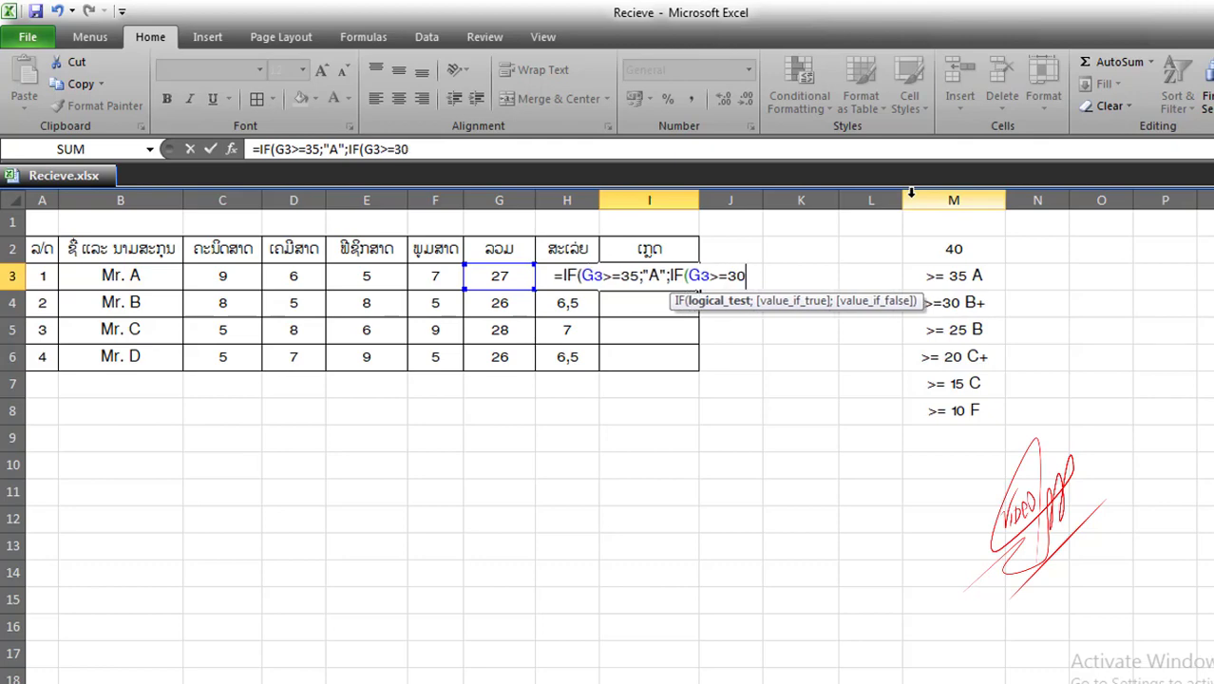
pyautogui.write(';')
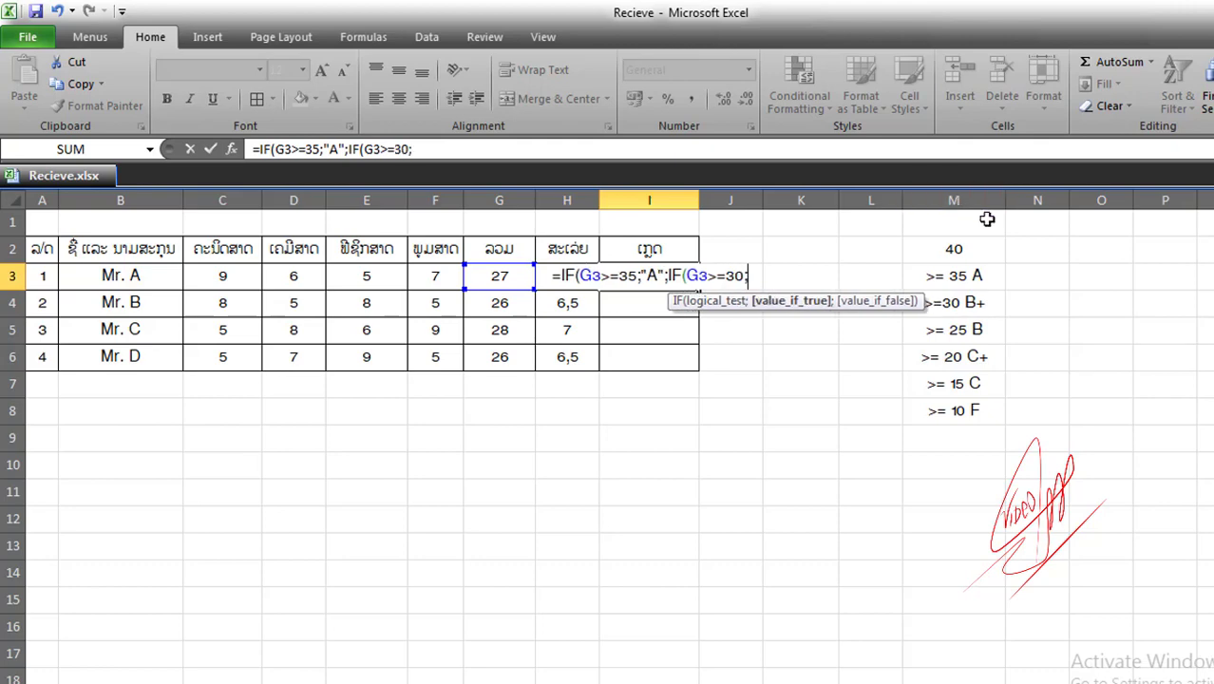
pyautogui.write('"')
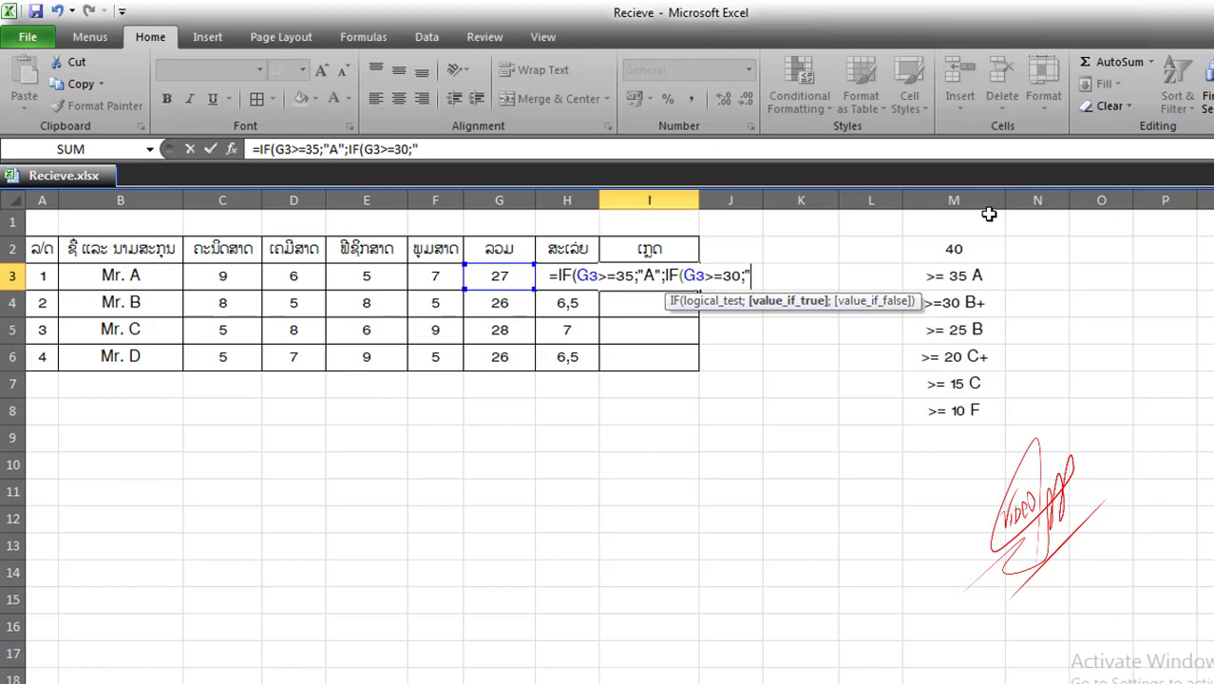
pyautogui.write('B')
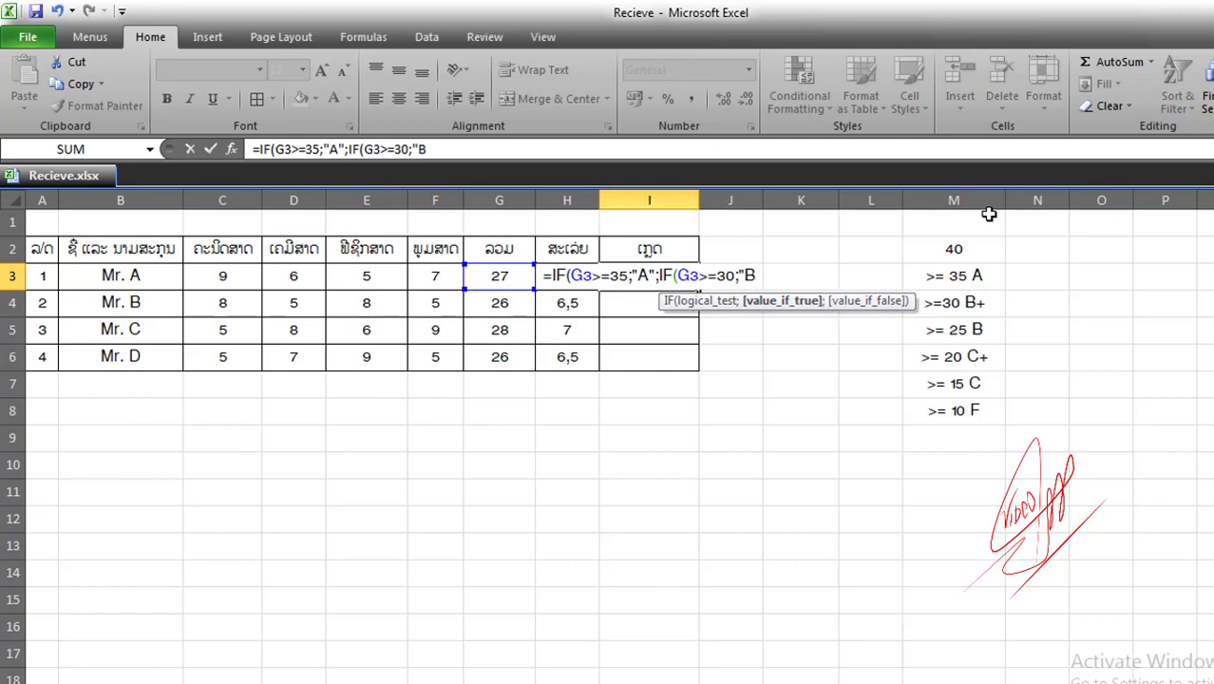
pyautogui.write('+')
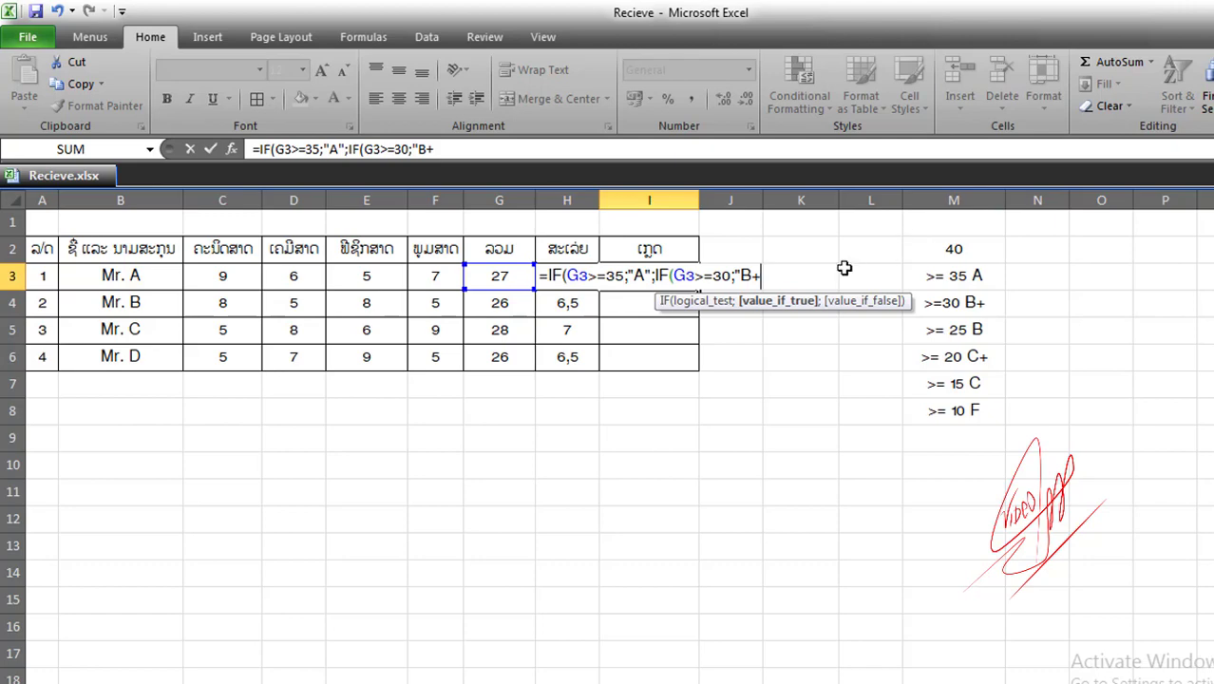
pyautogui.write('"')
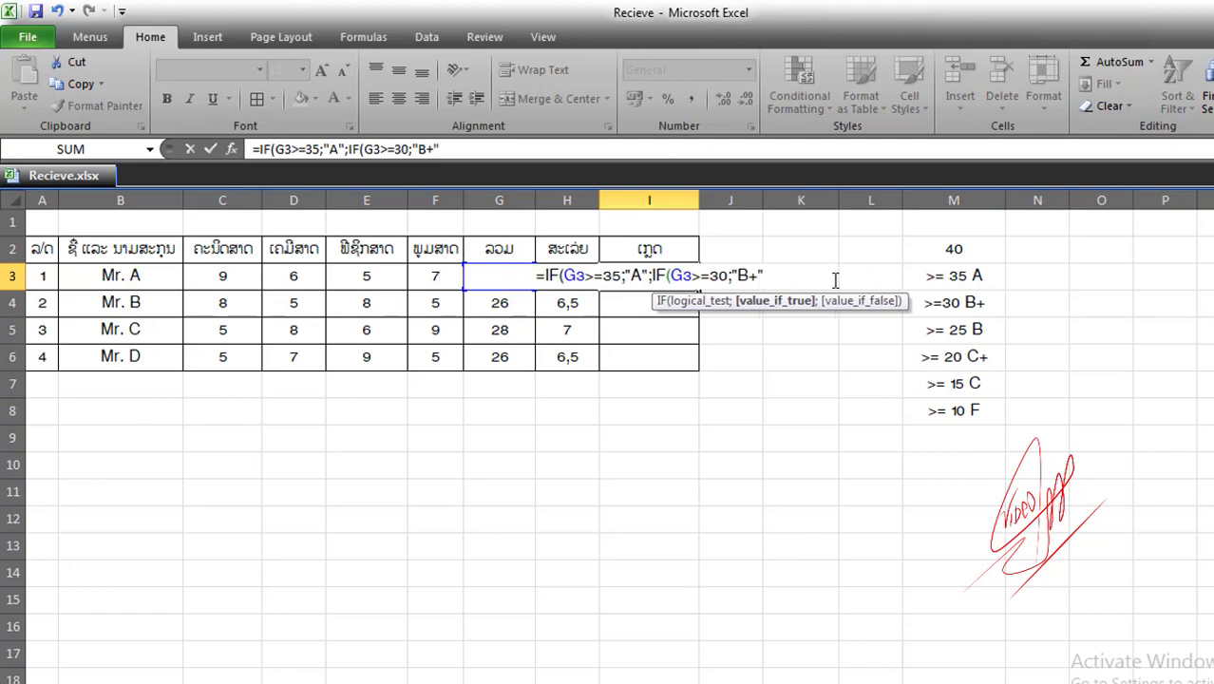
pyautogui.press('Return')
pyautogui.click(646, 451)
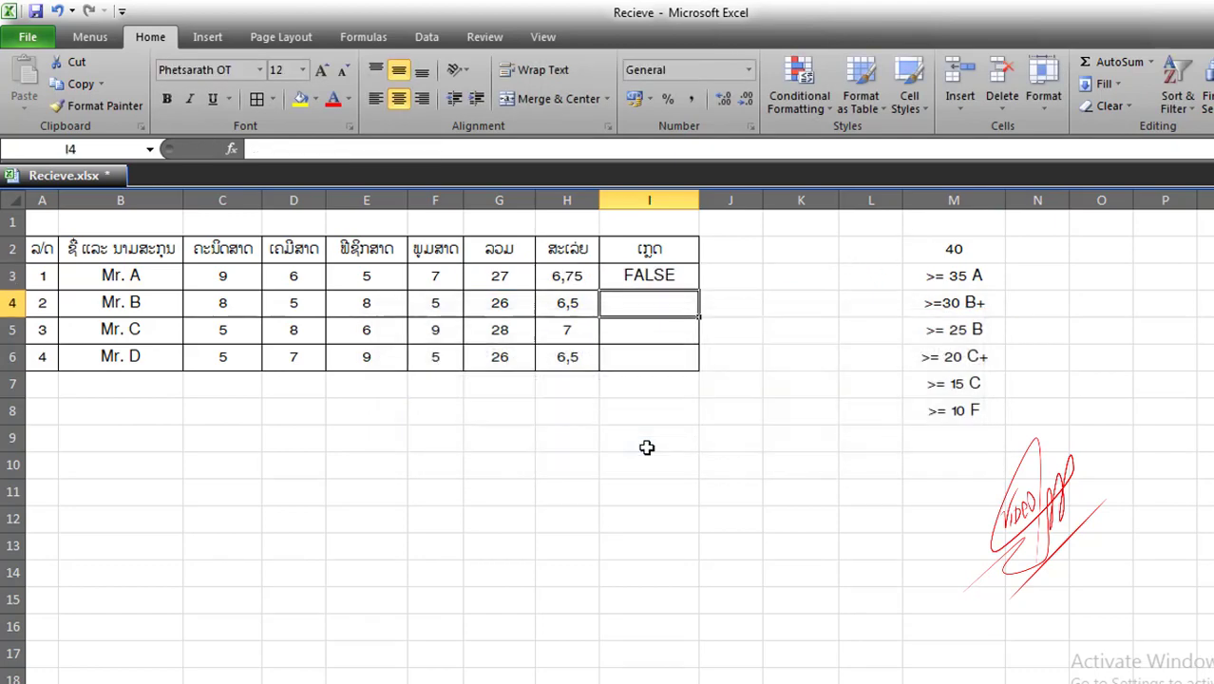
pyautogui.click(671, 276)
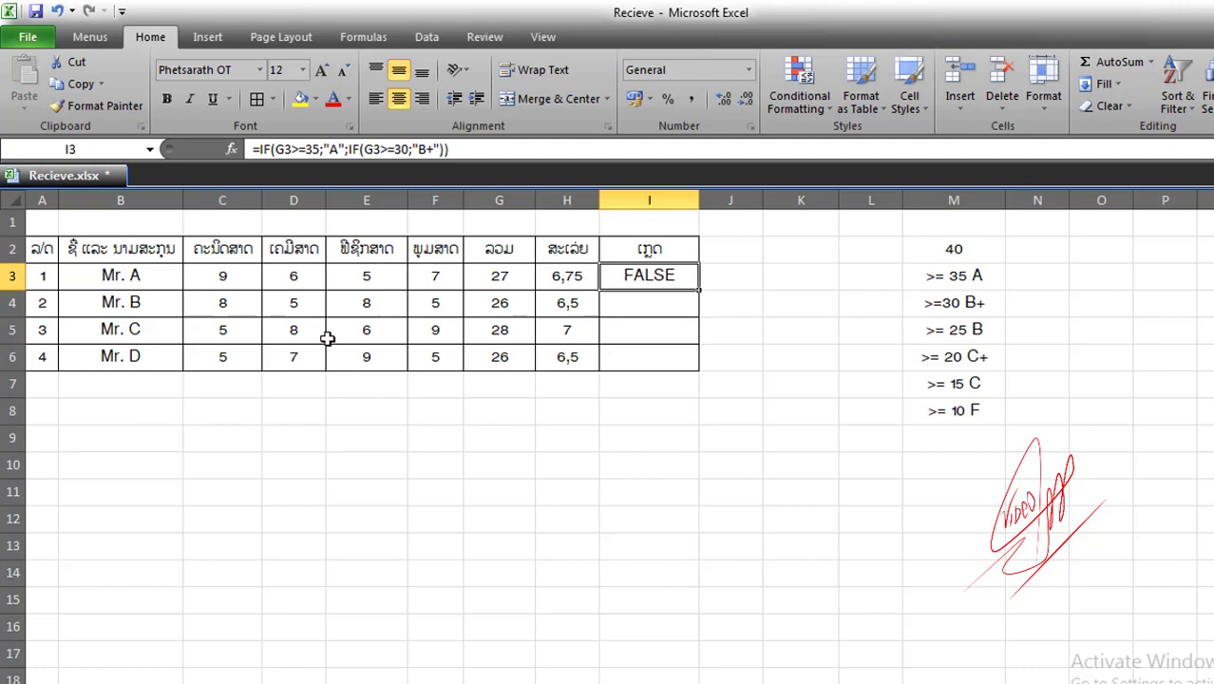
# Step: Change the scores in D5 and E3 to 10 and F6 to 8
pyautogui.click(299, 329)
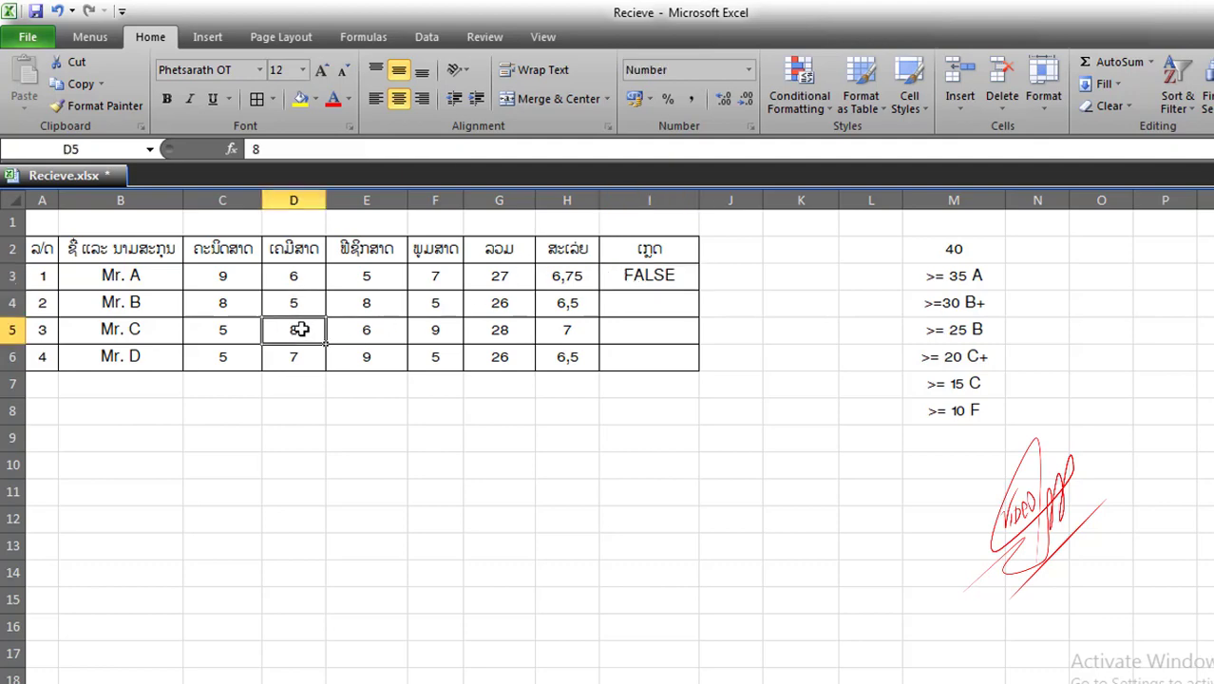
pyautogui.write('10')
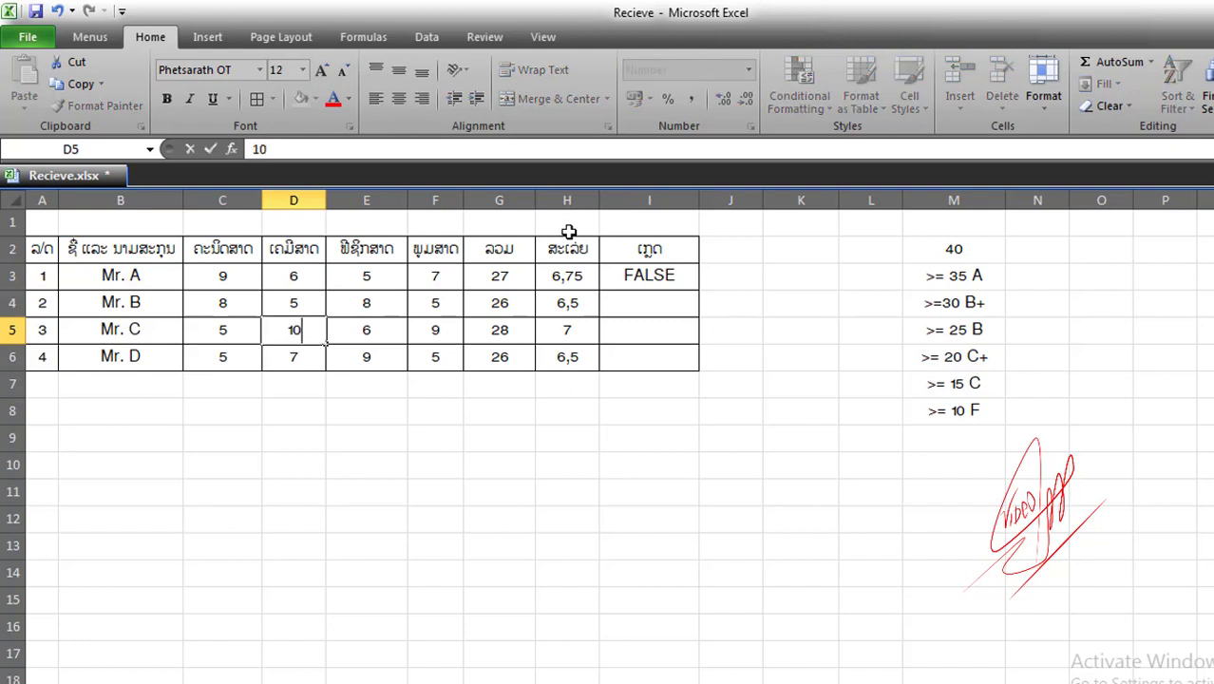
pyautogui.press('Return')
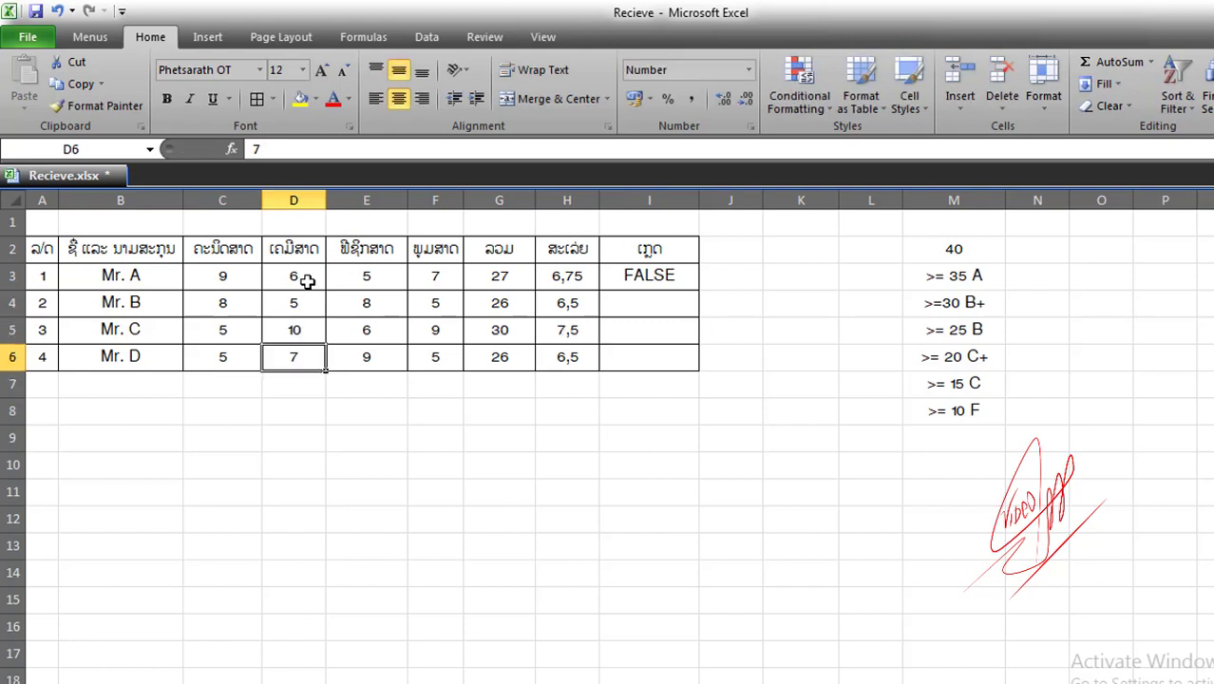
pyautogui.click(382, 269)
pyautogui.write('10')
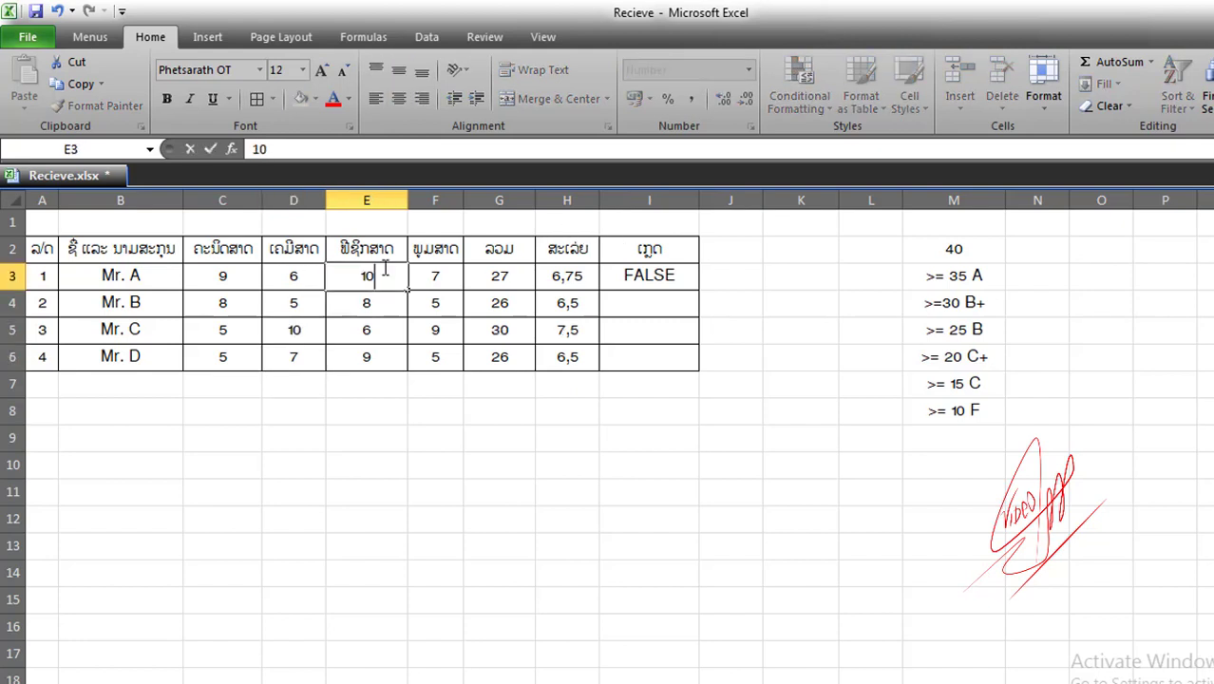
pyautogui.press('Return')
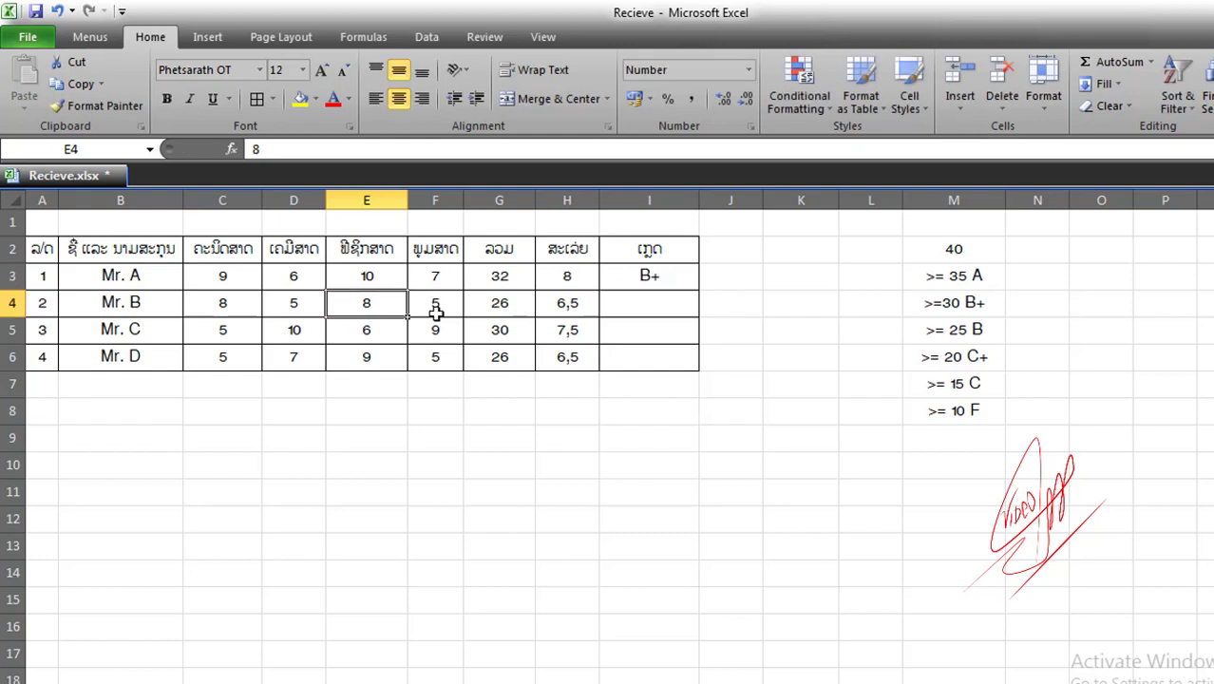
pyautogui.click(351, 354)
pyautogui.click(439, 359)
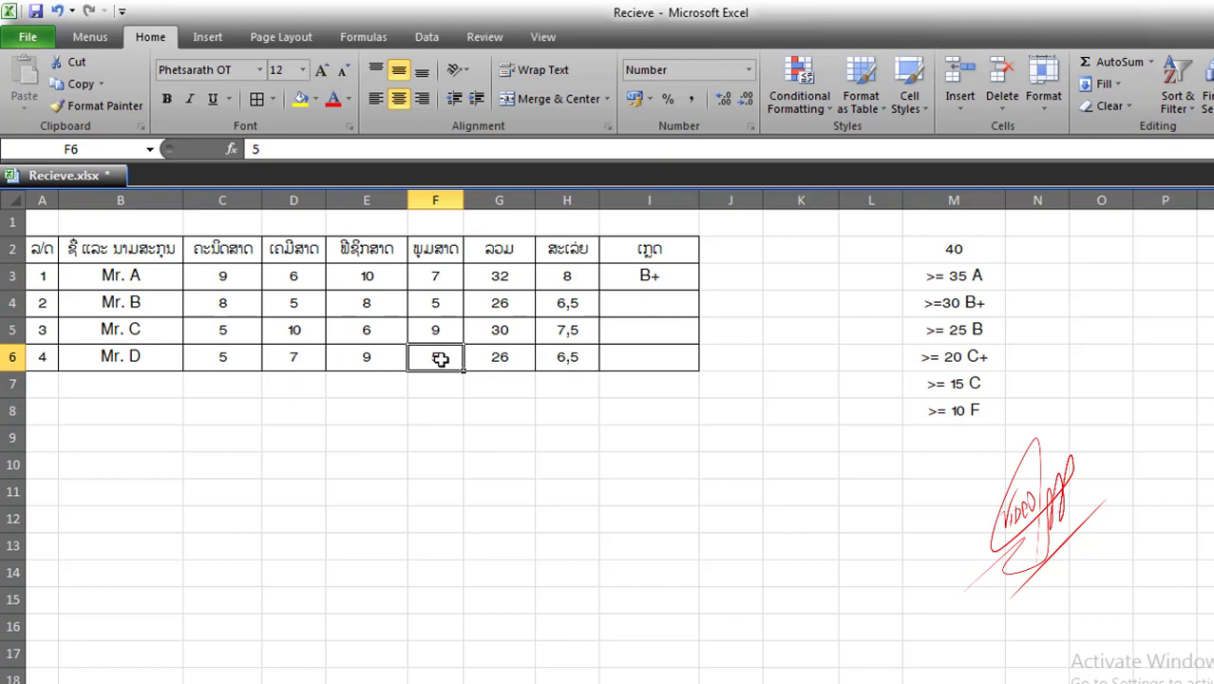
pyautogui.write('8')
pyautogui.click(495, 405)
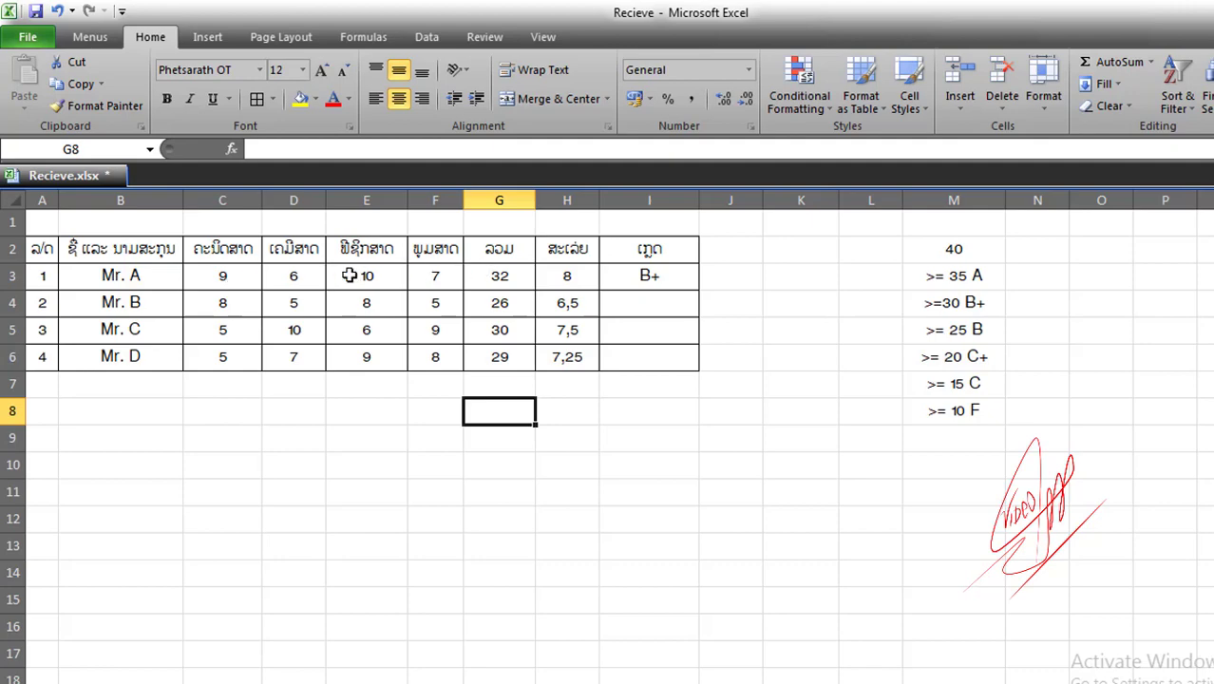
# Step: Change F3 to 9 and D6 and C6 to 10, then check the grade in I3
pyautogui.click(429, 275)
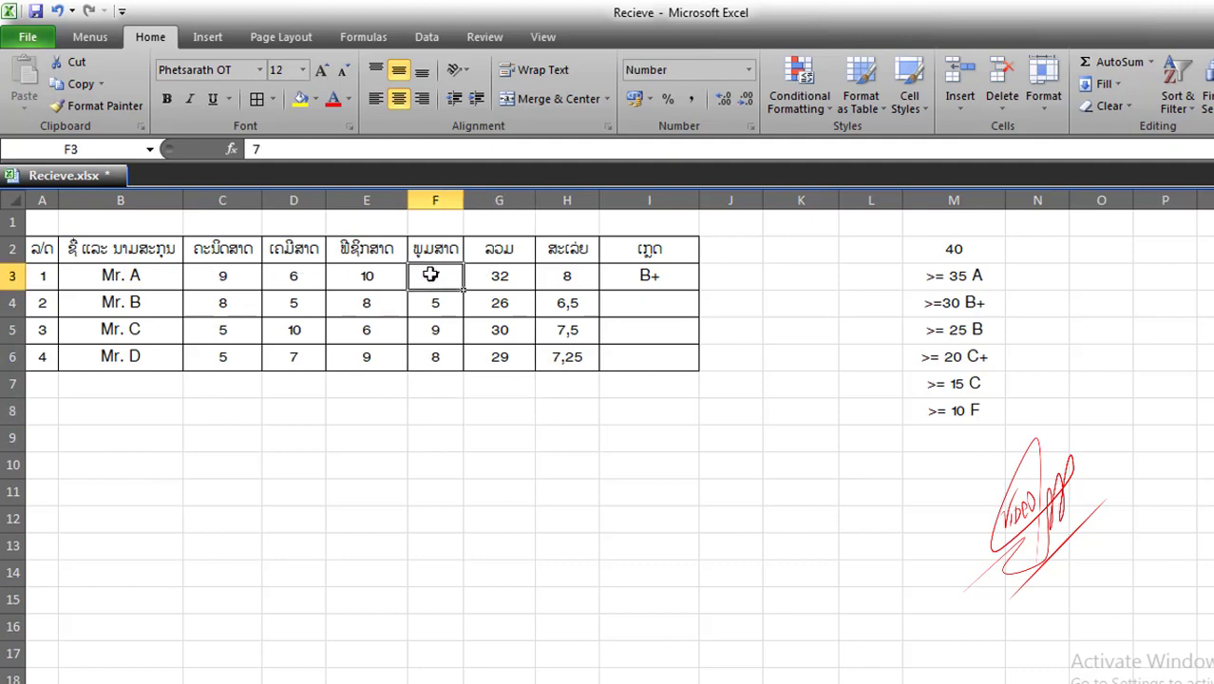
pyautogui.write('10')
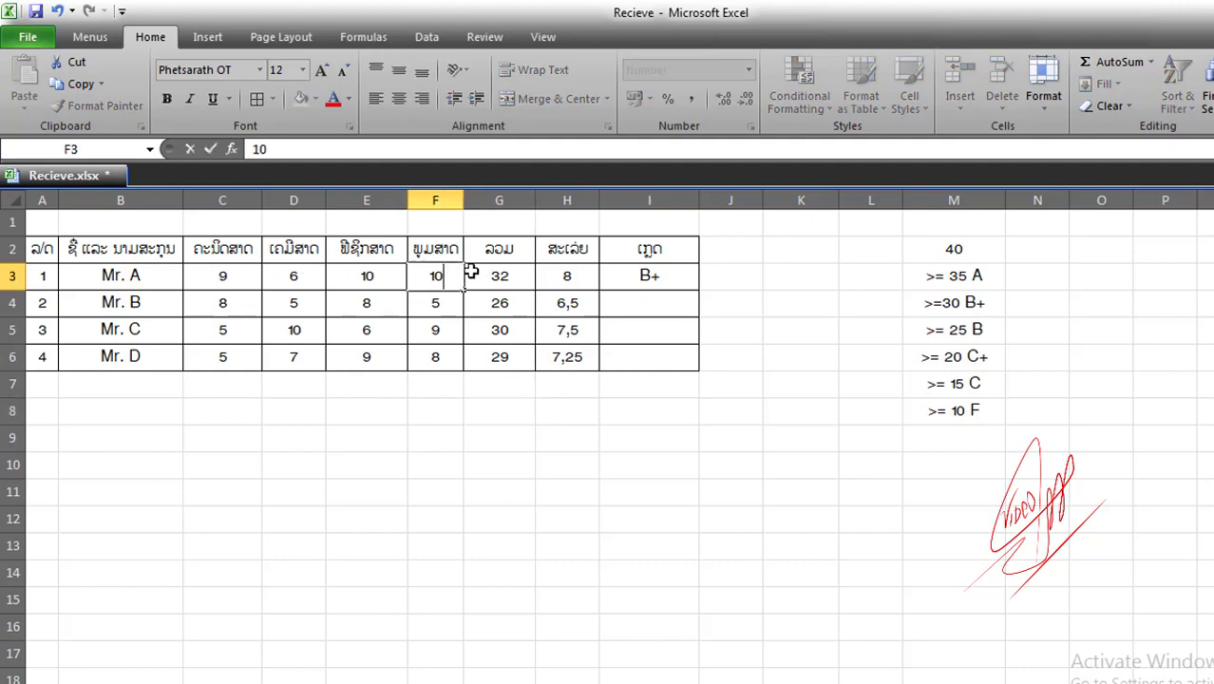
pyautogui.press('BackSpace')
pyautogui.write('9')
pyautogui.press('Return')
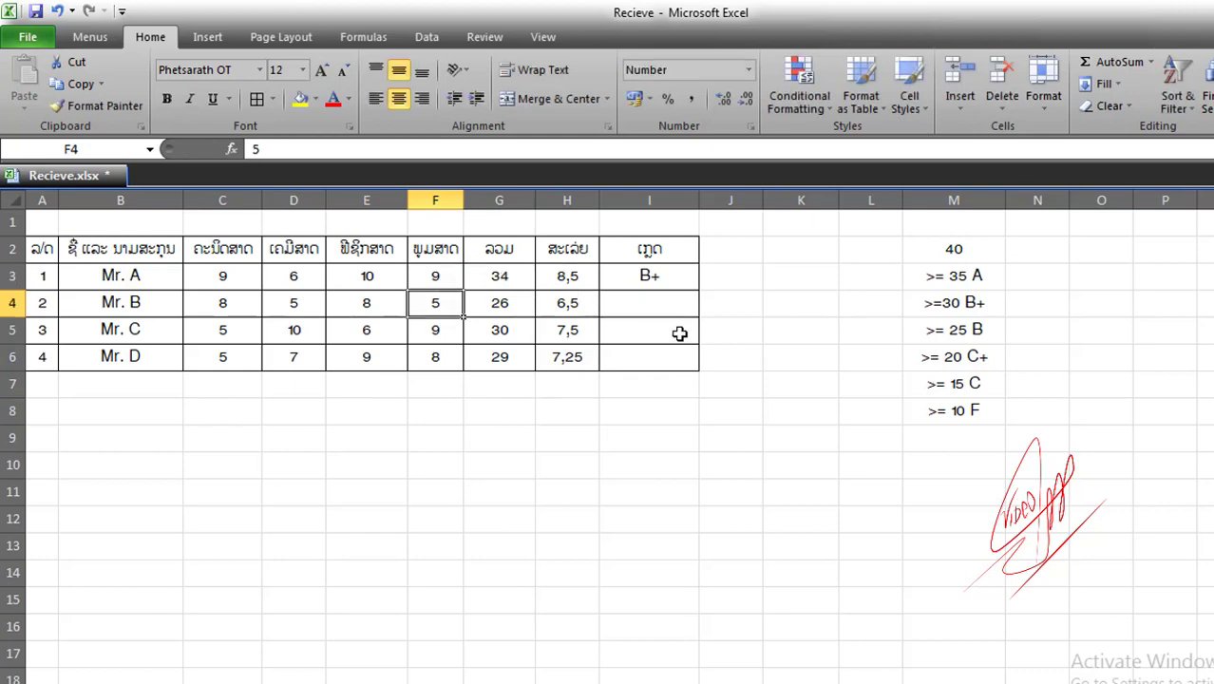
pyautogui.click(297, 357)
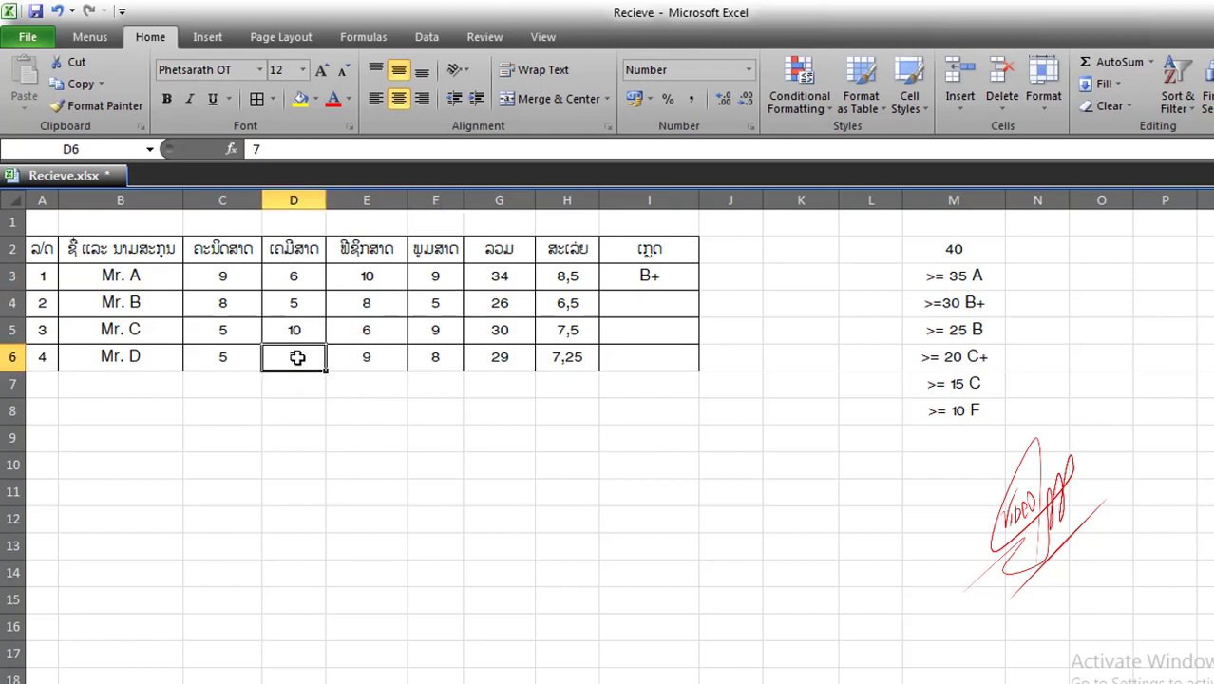
pyautogui.write('10')
pyautogui.press('Return')
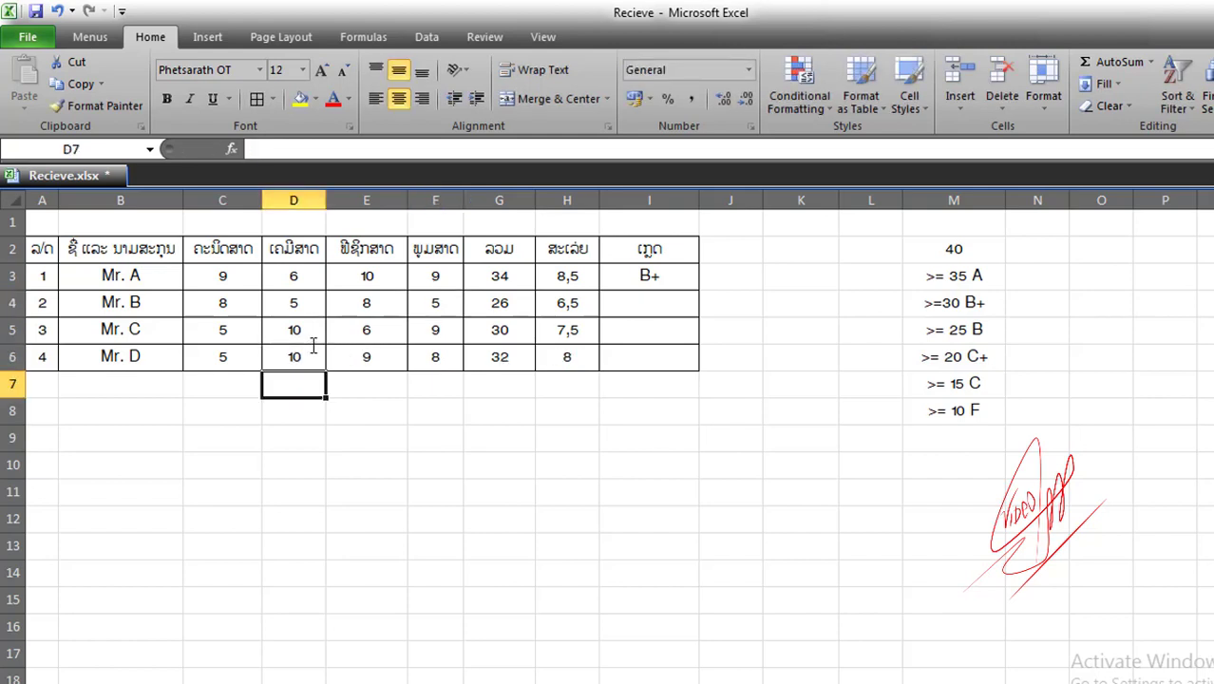
pyautogui.click(228, 353)
pyautogui.write('10')
pyautogui.press('Return')
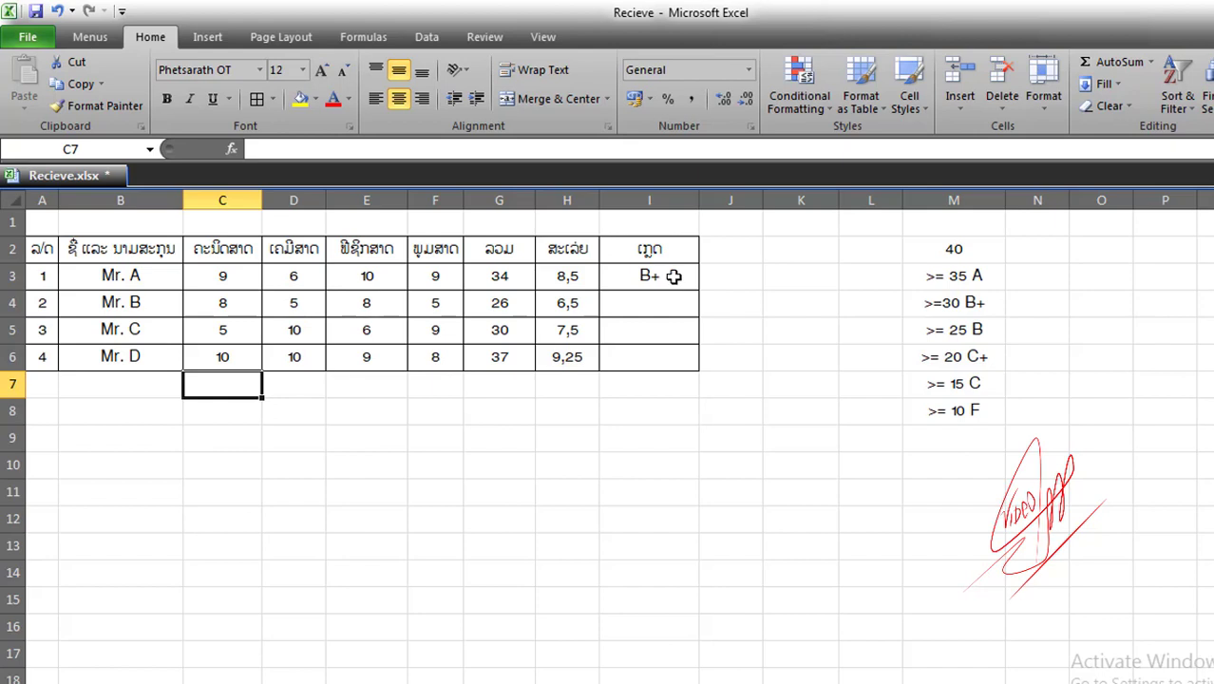
pyautogui.click(673, 276)
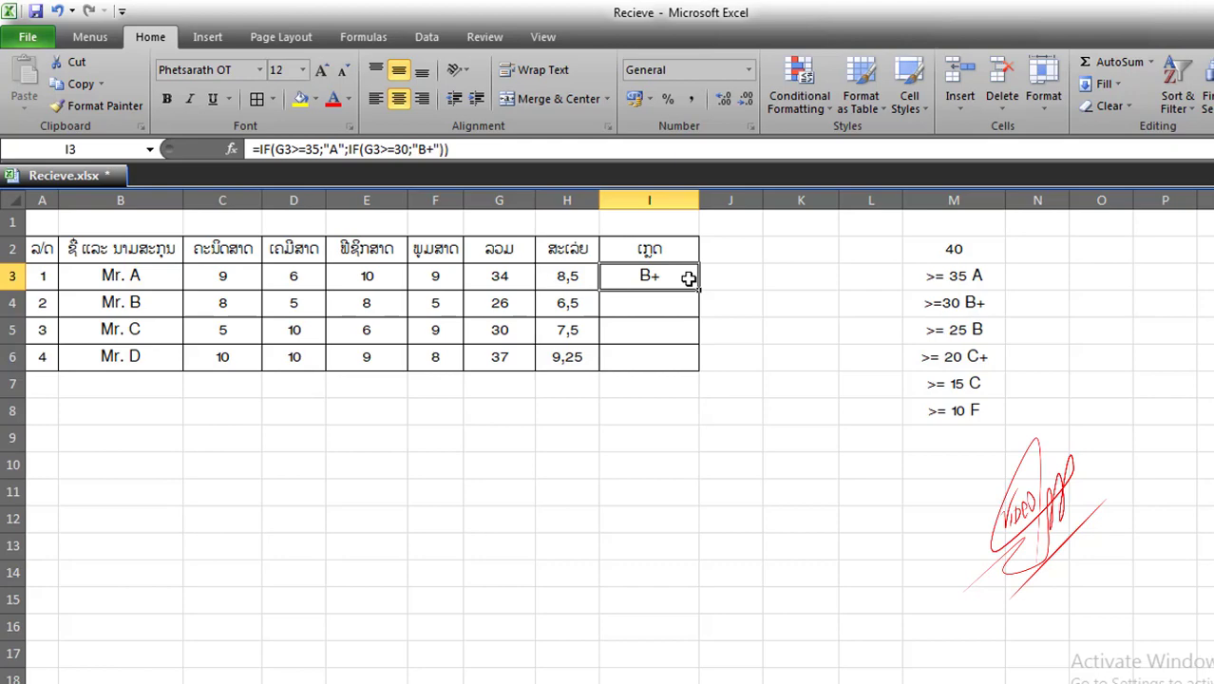
# Step: After the B+ result in I3's formula, add a nested IF(G3>=25;"B"; and begin another IF
pyautogui.doubleClick(665, 282)
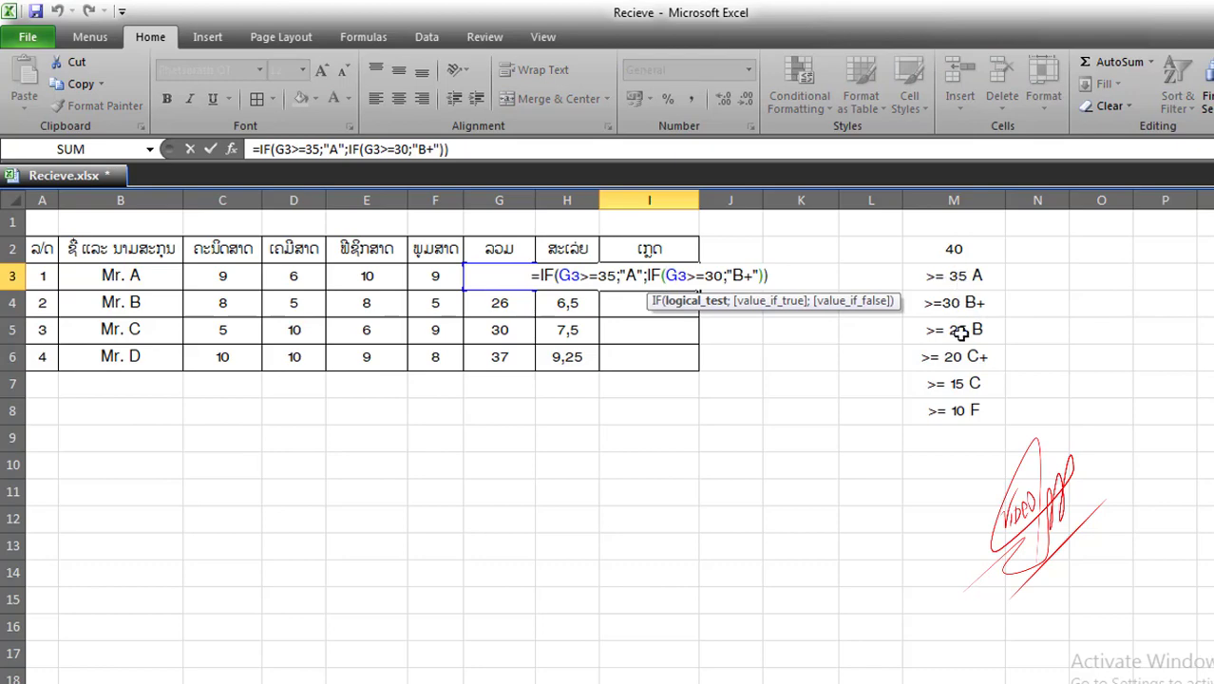
pyautogui.click(760, 274)
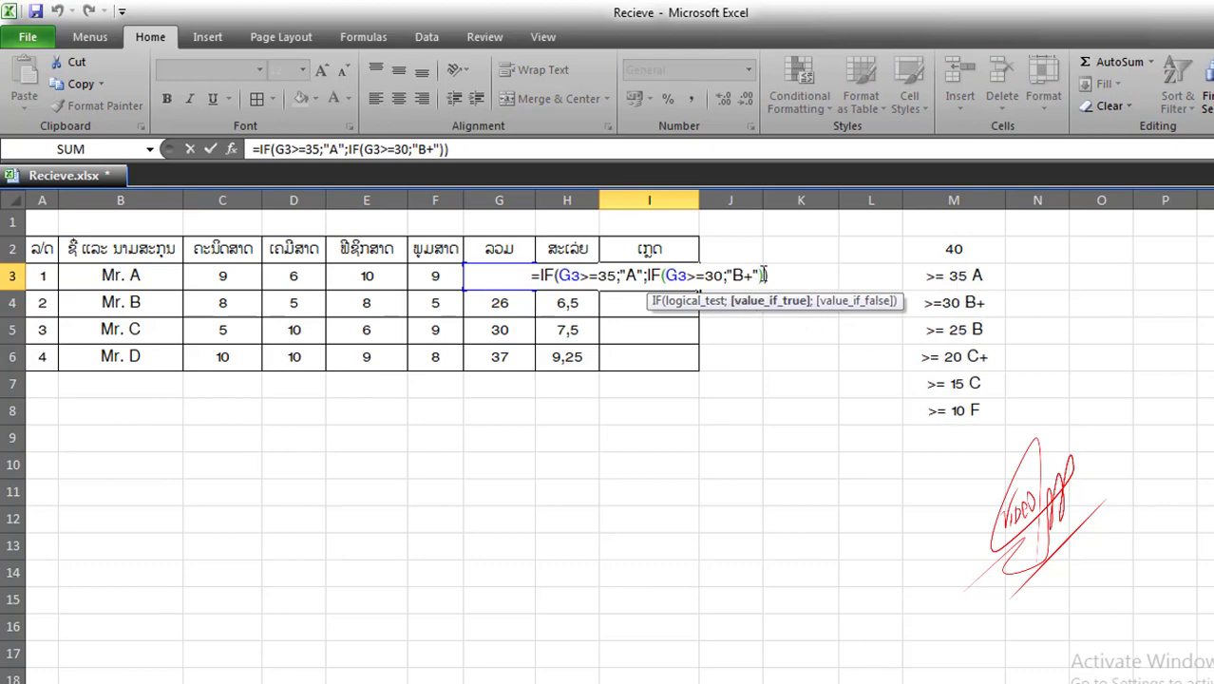
pyautogui.write(';')
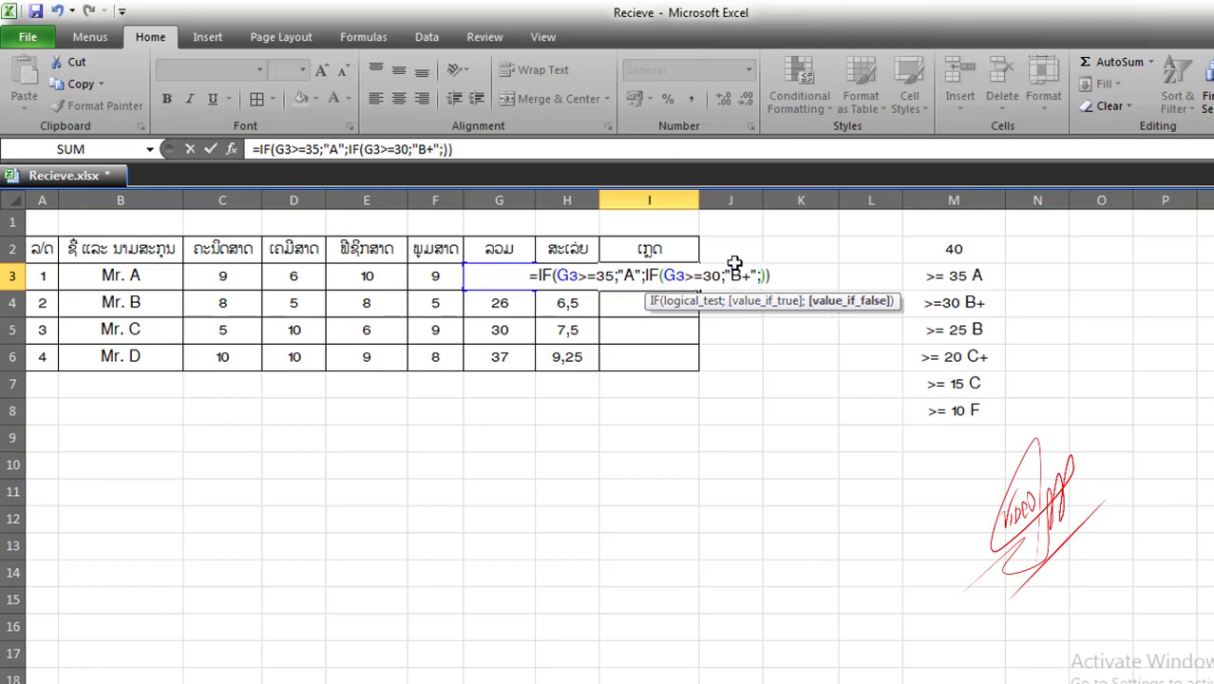
pyautogui.write('IF')
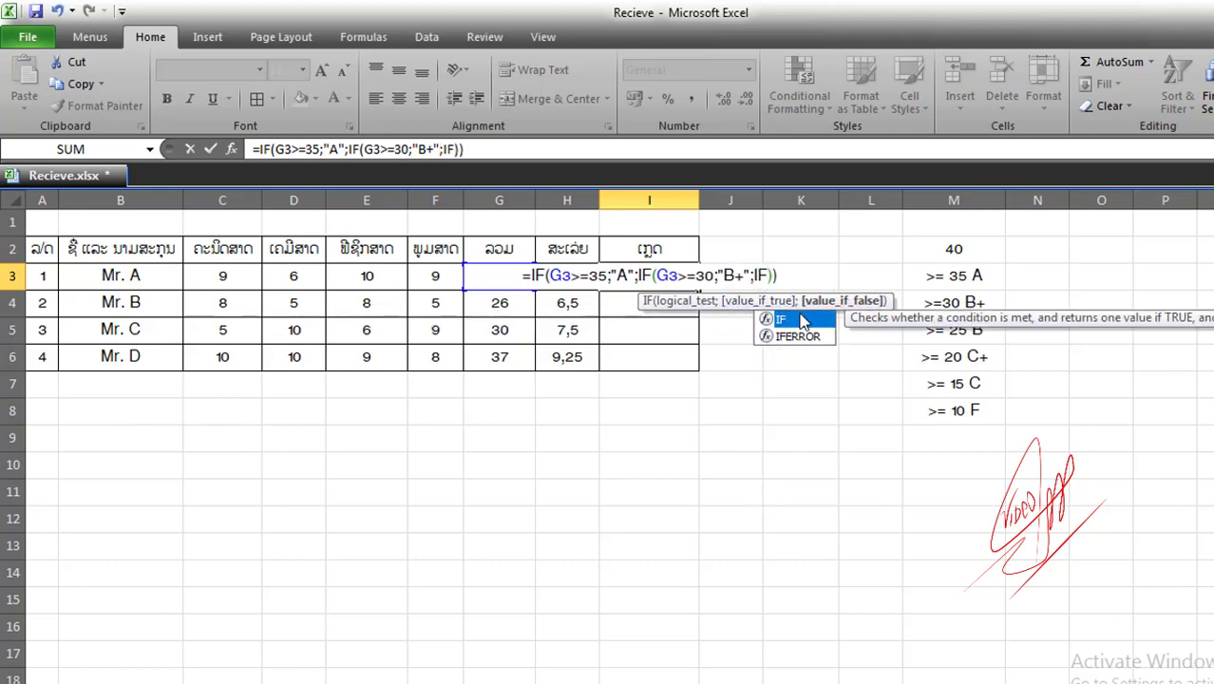
pyautogui.doubleClick(802, 322)
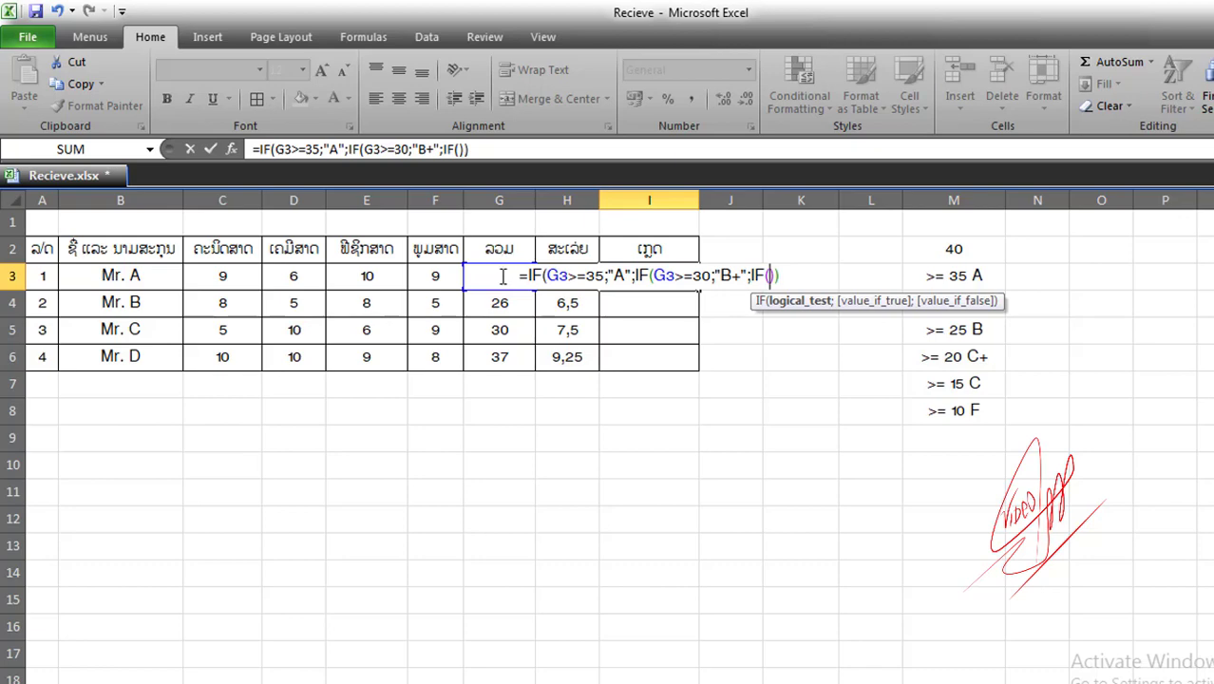
pyautogui.write('G')
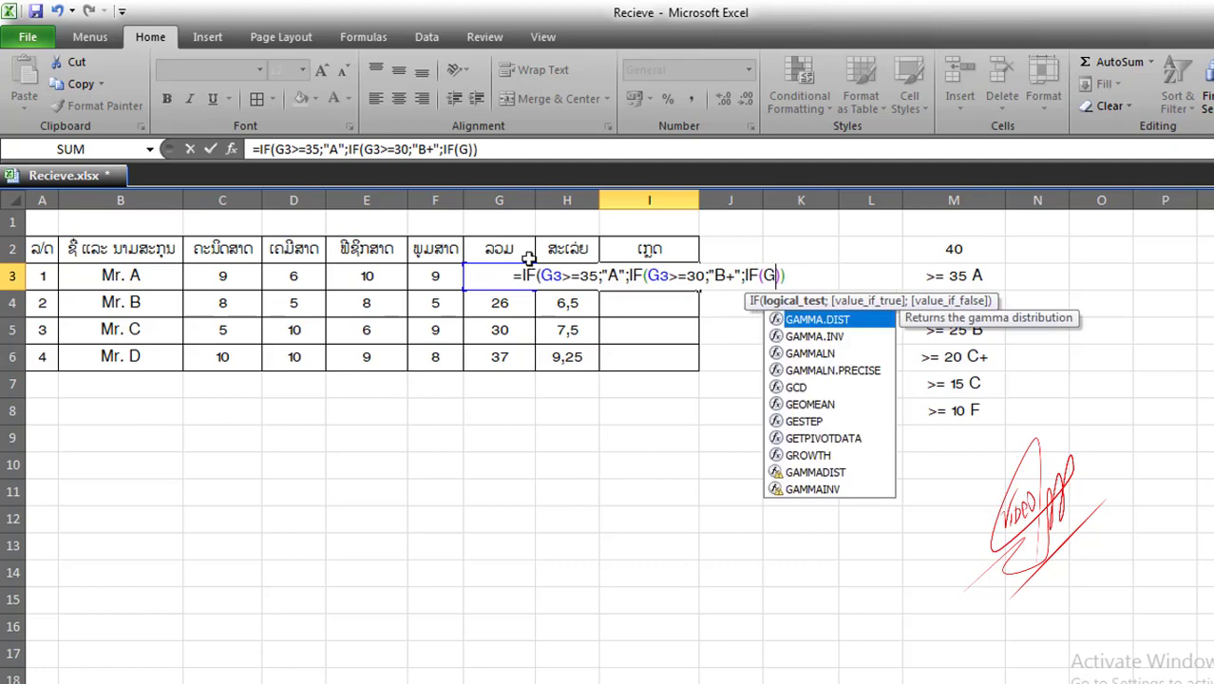
pyautogui.write('3')
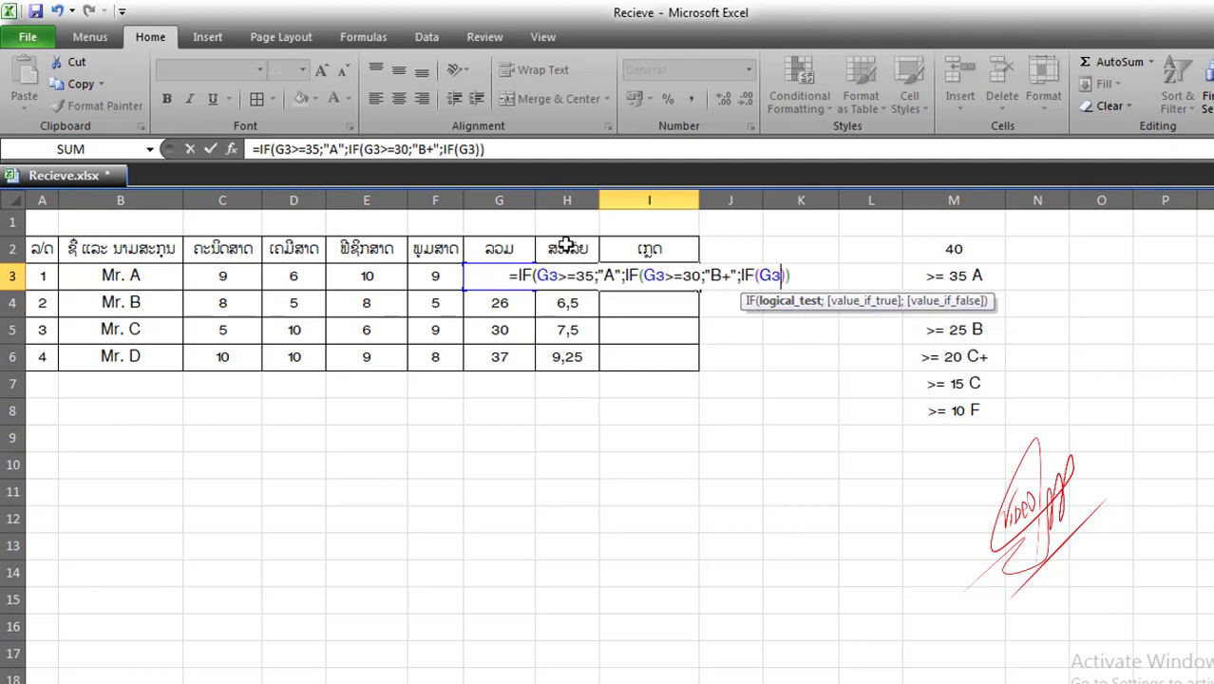
pyautogui.write('>=')
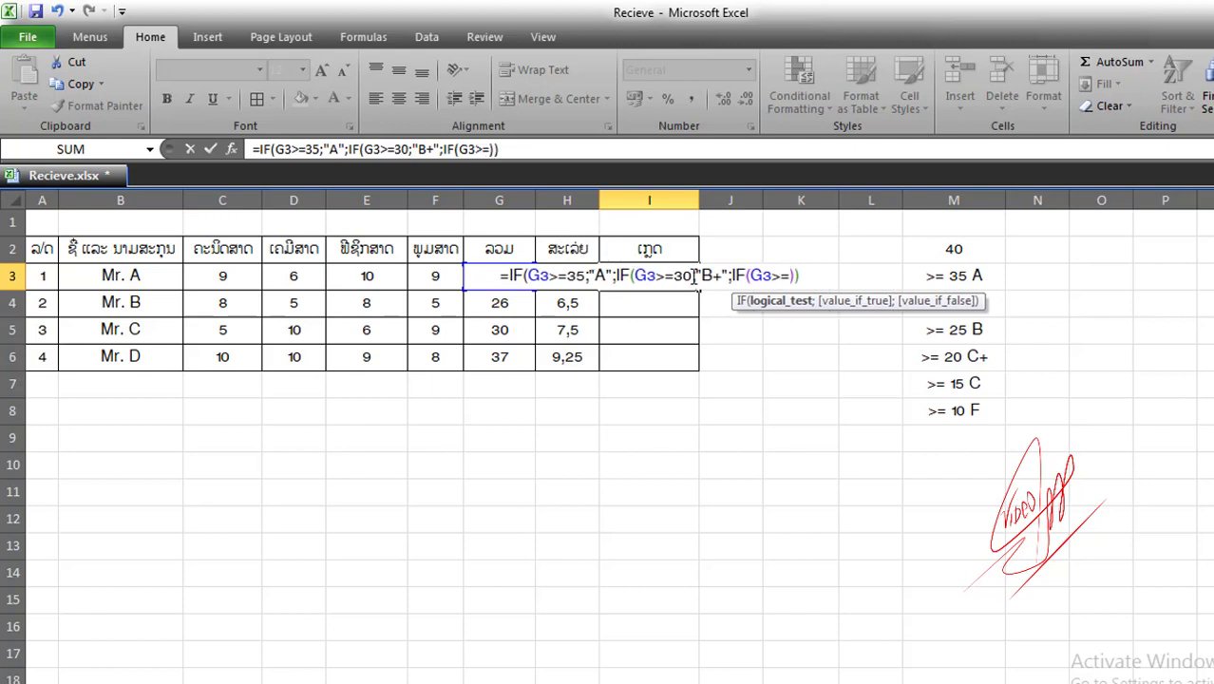
pyautogui.write('25')
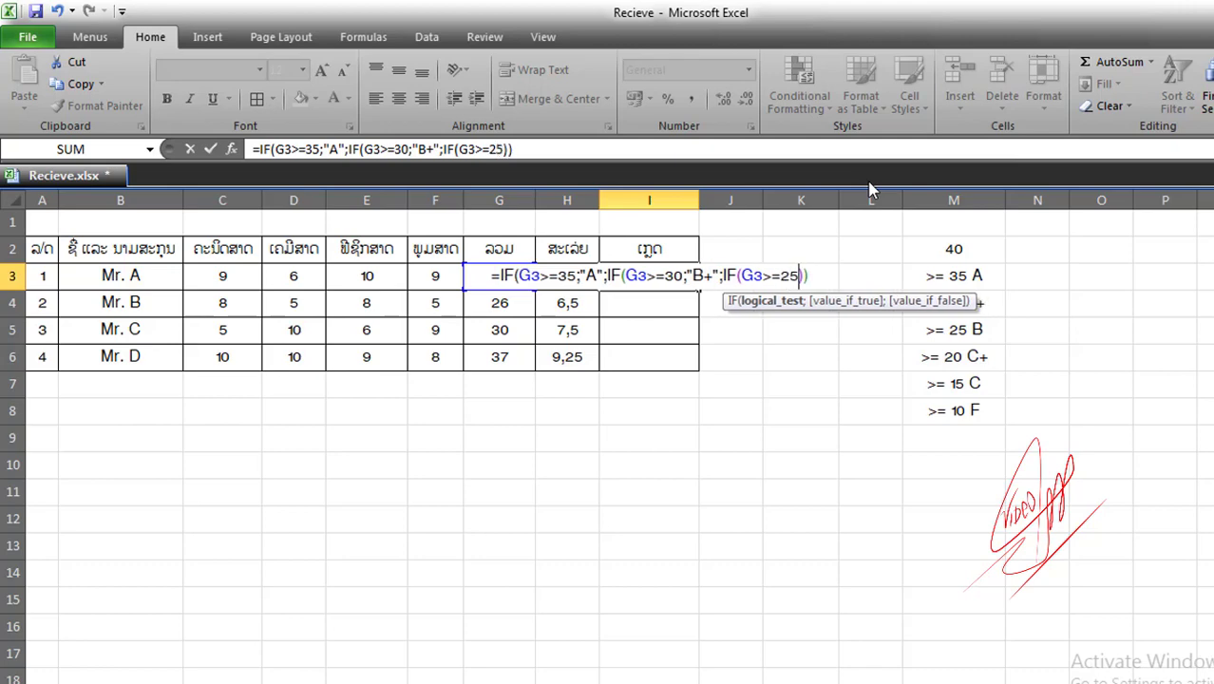
pyautogui.write(';"{')
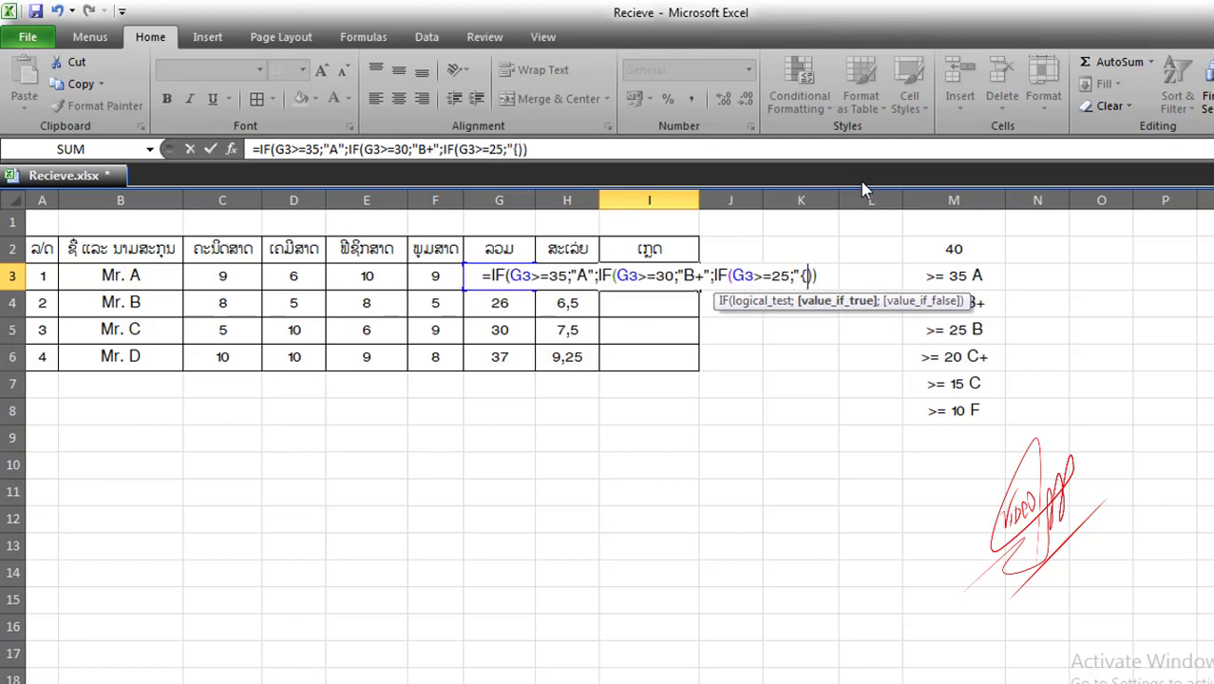
pyautogui.press('BackSpace')
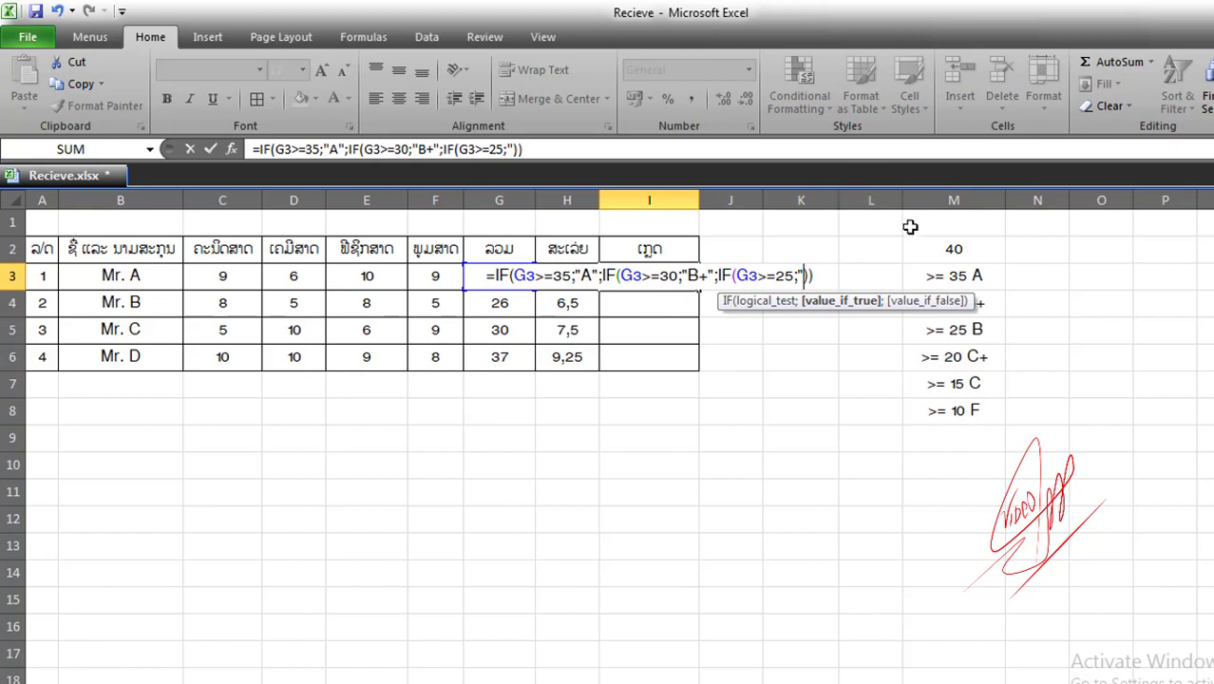
pyautogui.write('B')
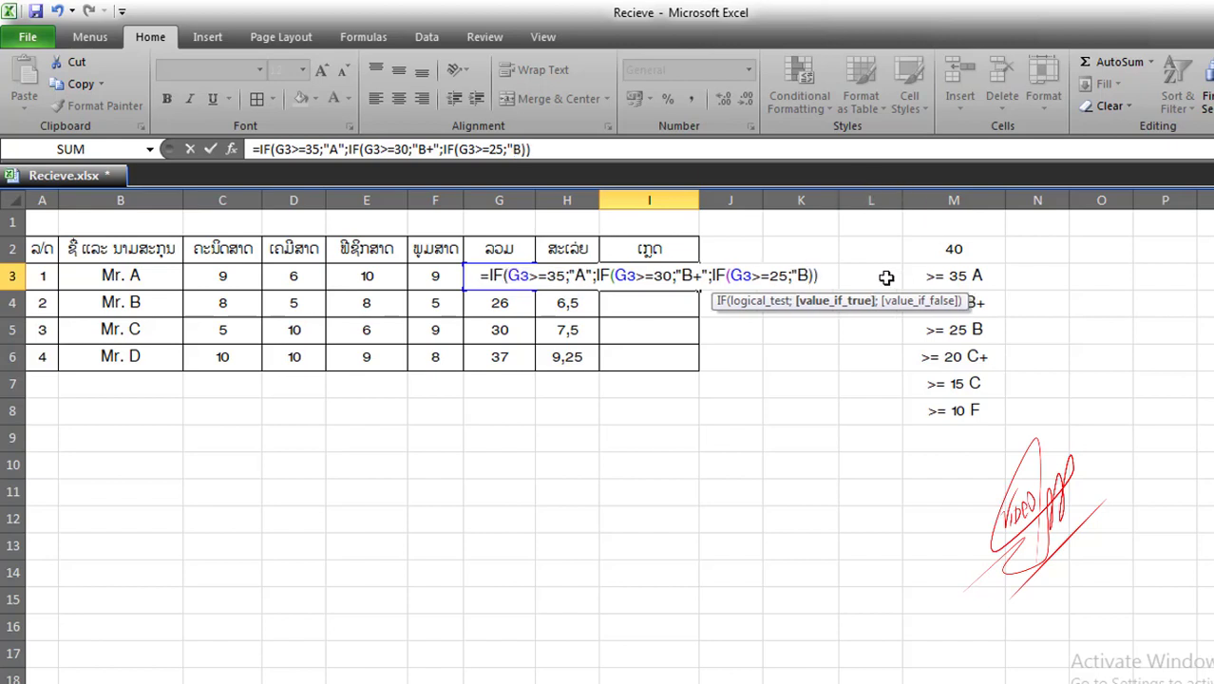
pyautogui.write('"')
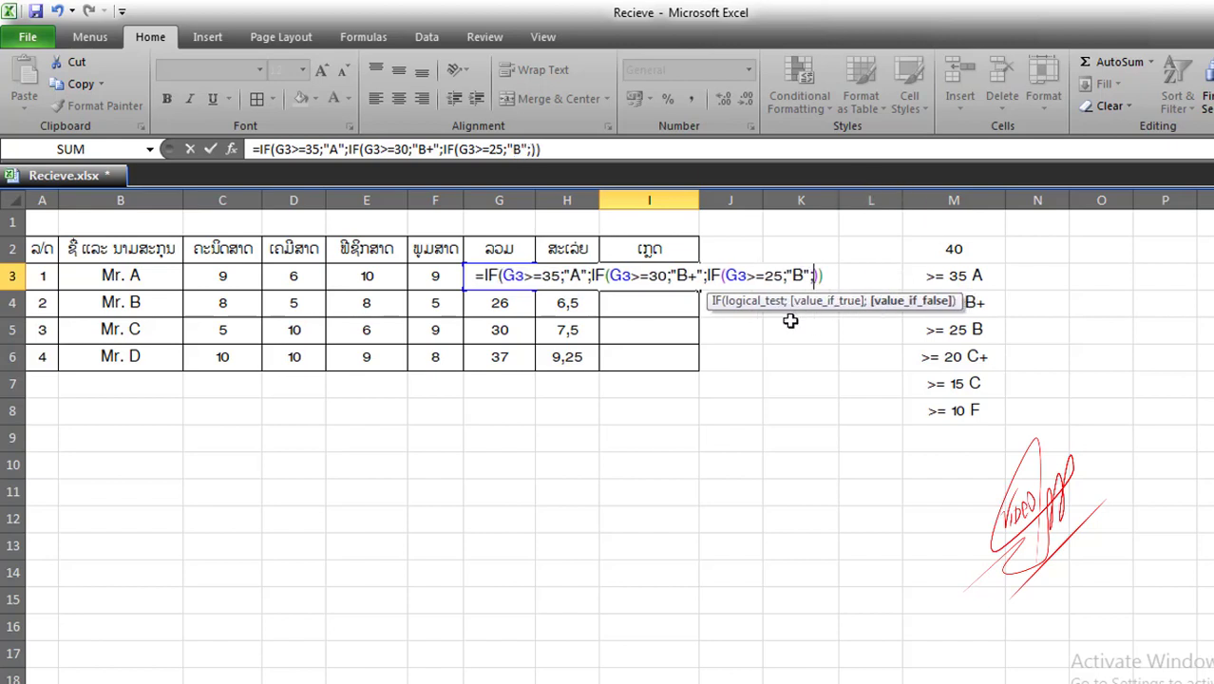
pyautogui.write(';I')
# Step: Add nested tests to the I3 formula: C+ for G3>=20, C for 15+, F for 10+
pyautogui.doubleClick(854, 321)
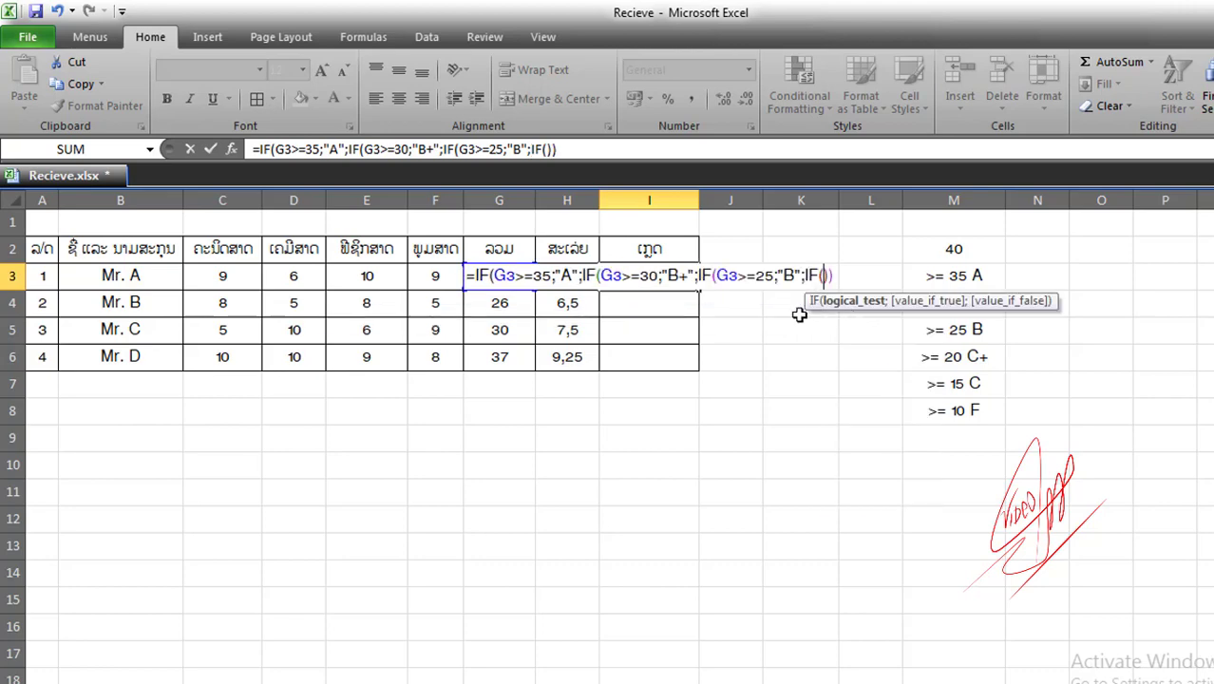
pyautogui.write('G3')
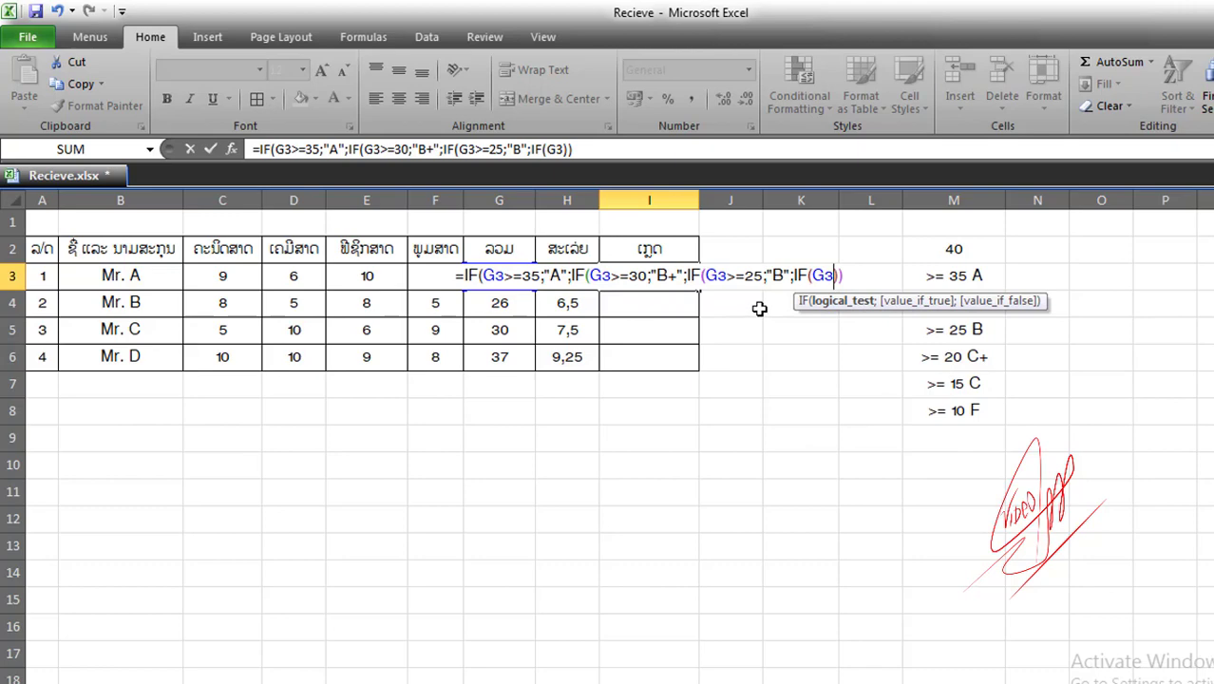
pyautogui.write('>=')
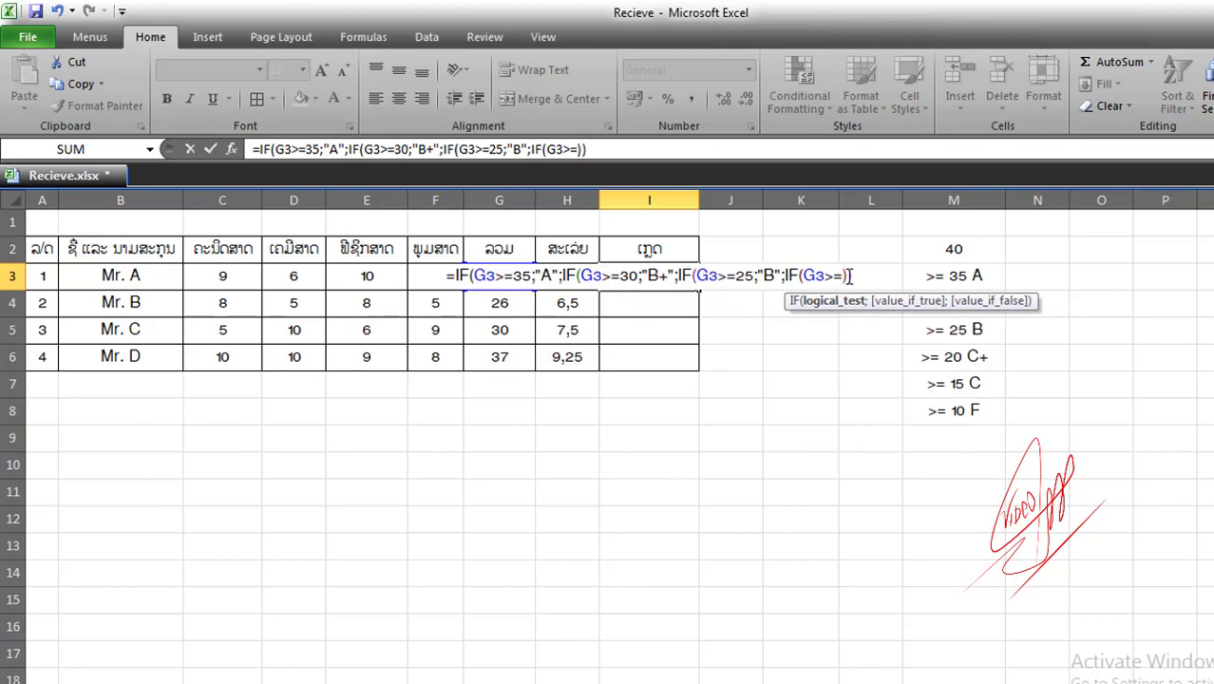
pyautogui.write('20')
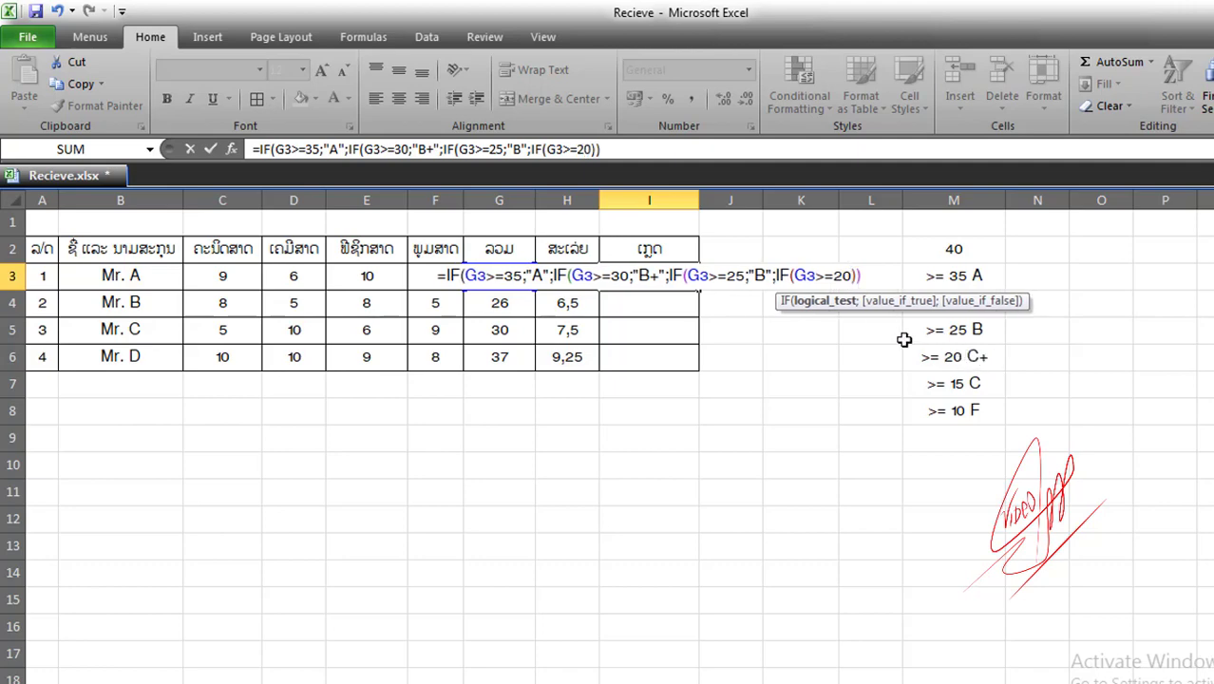
pyautogui.write(';"')
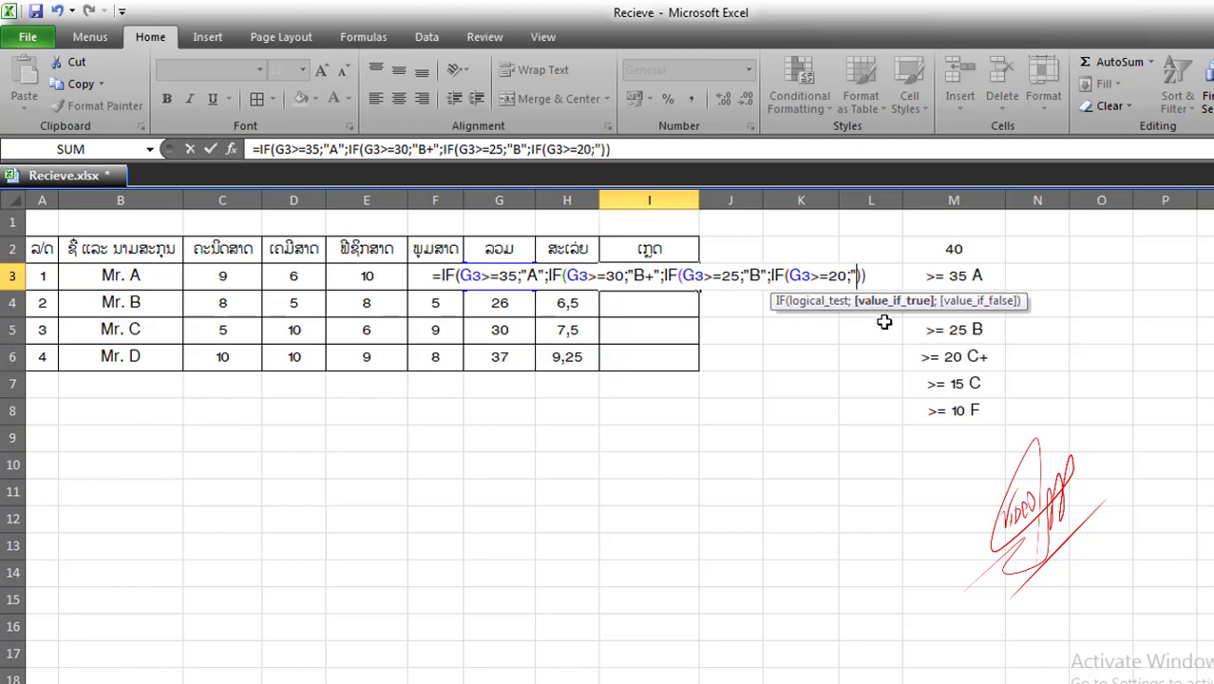
pyautogui.write('C"')
pyautogui.write('+')
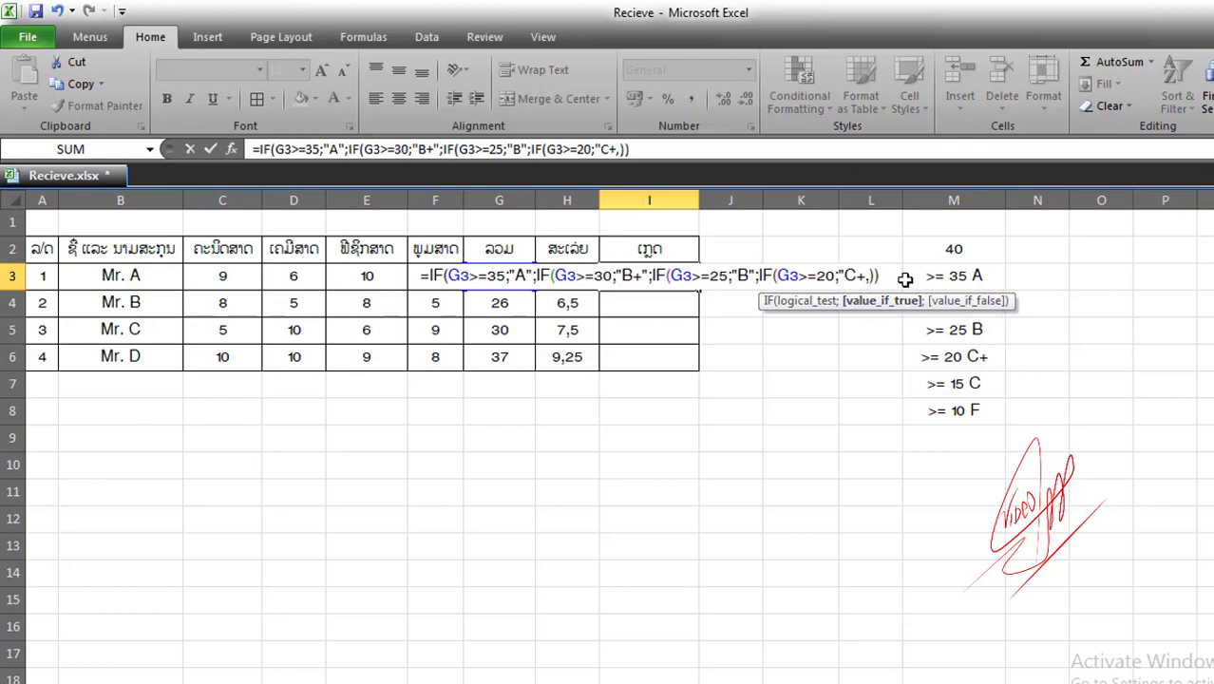
pyautogui.write('"')
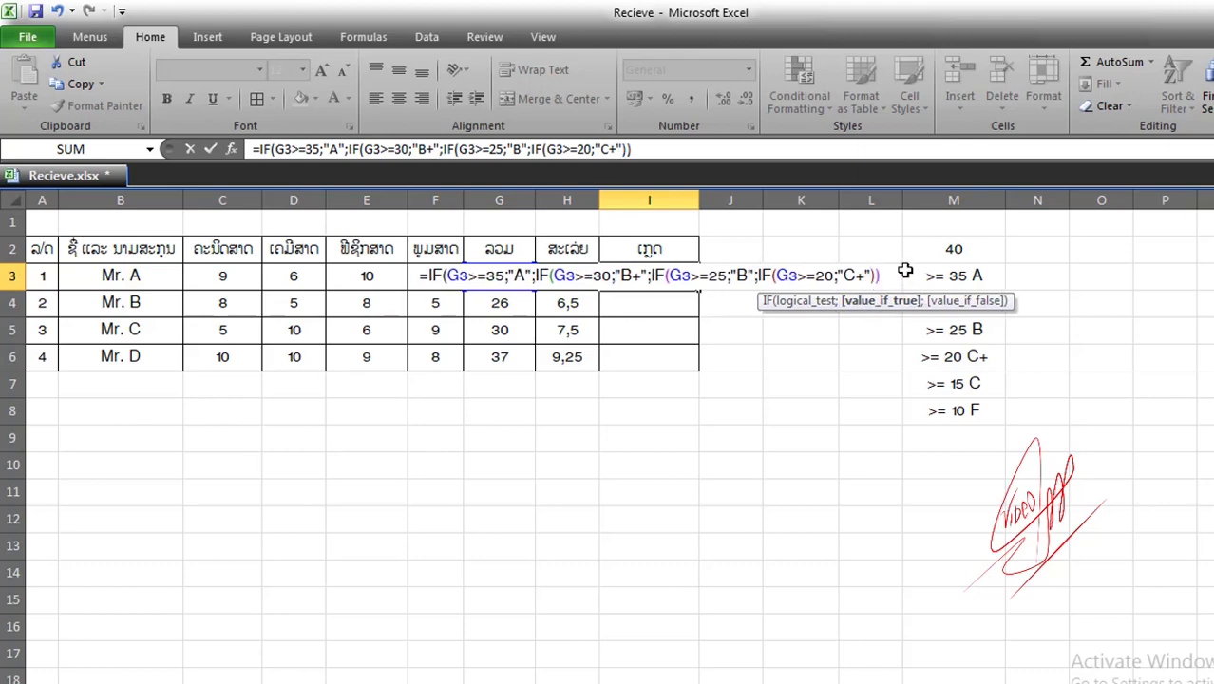
pyautogui.write(';')
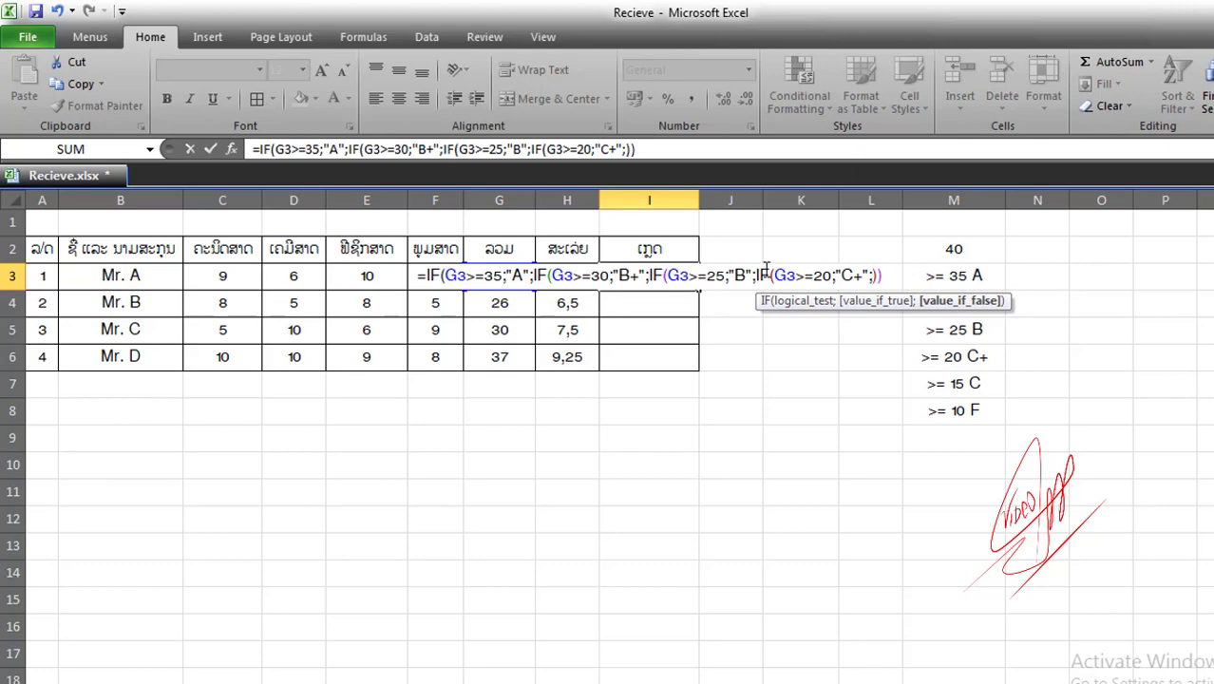
pyautogui.write('IF')
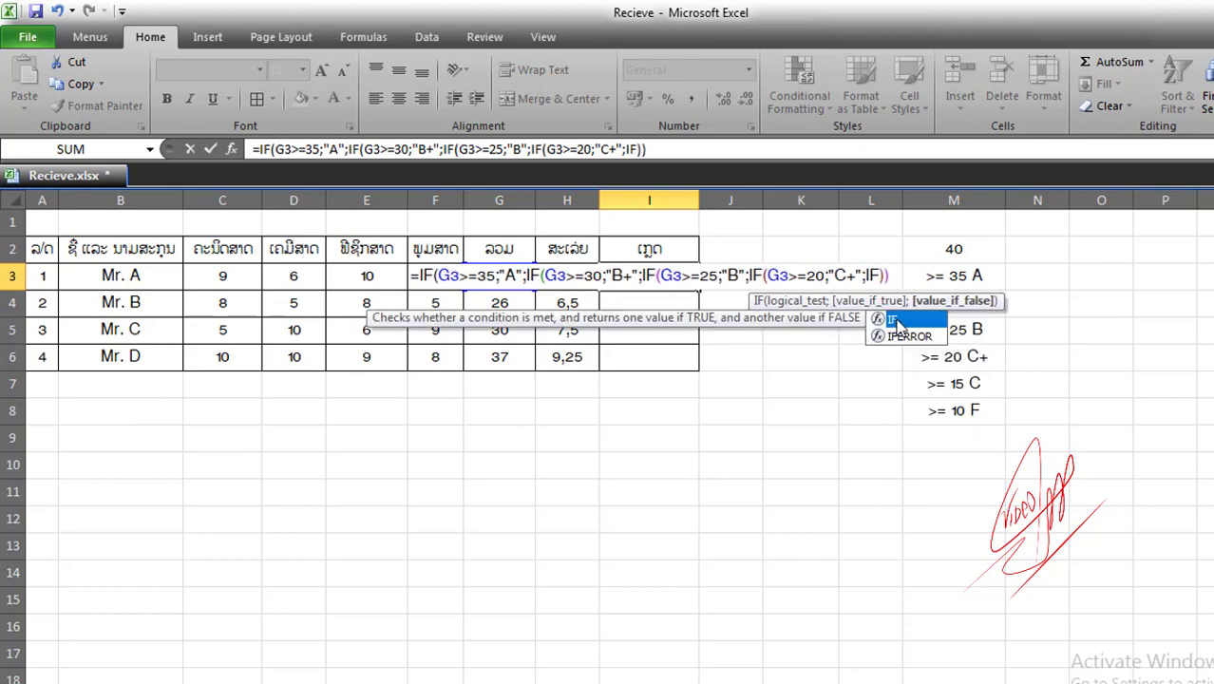
pyautogui.doubleClick(897, 323)
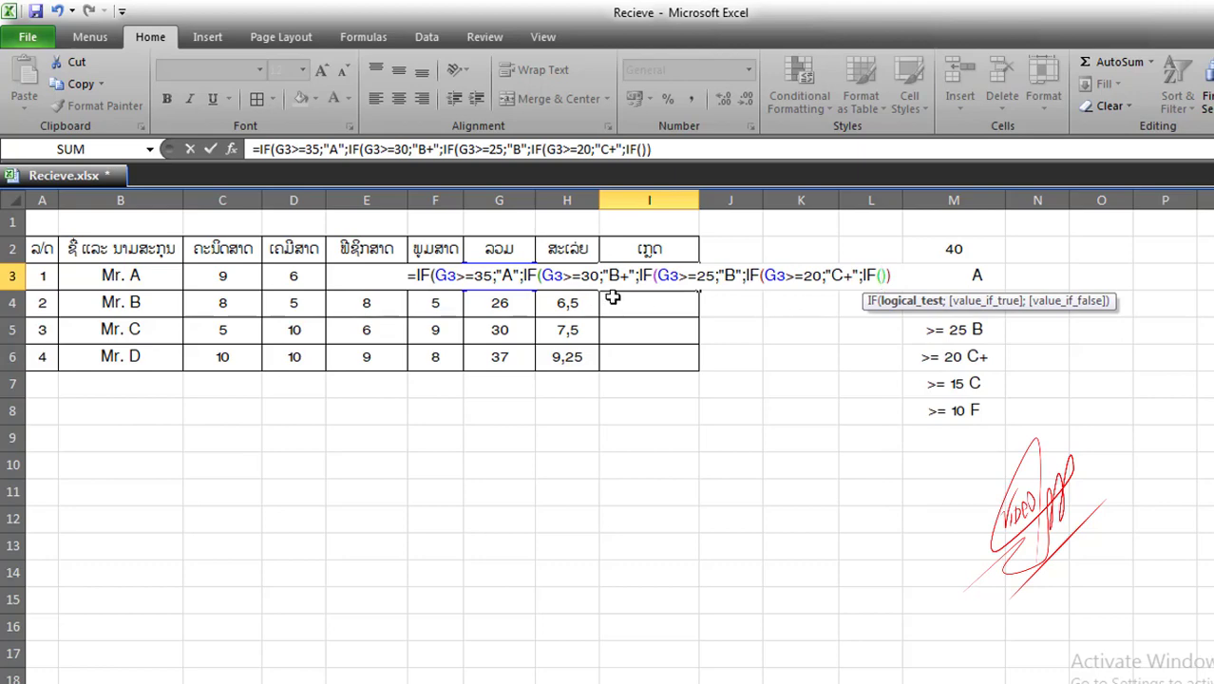
pyautogui.write('G')
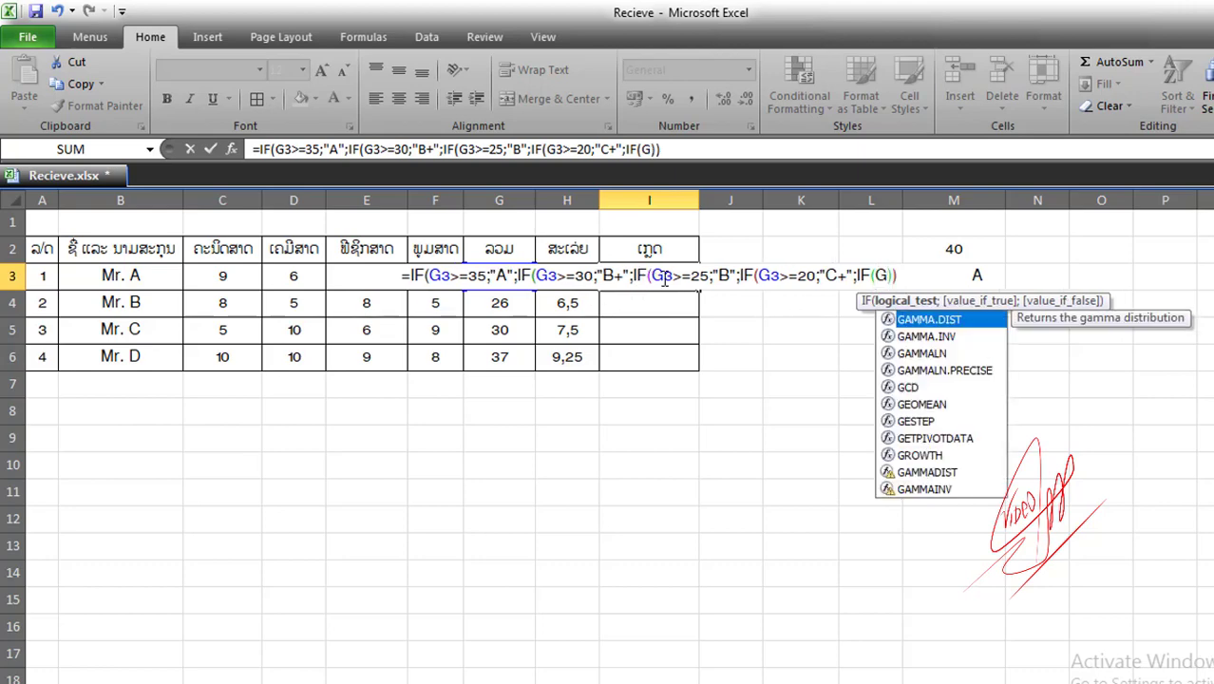
pyautogui.write('3')
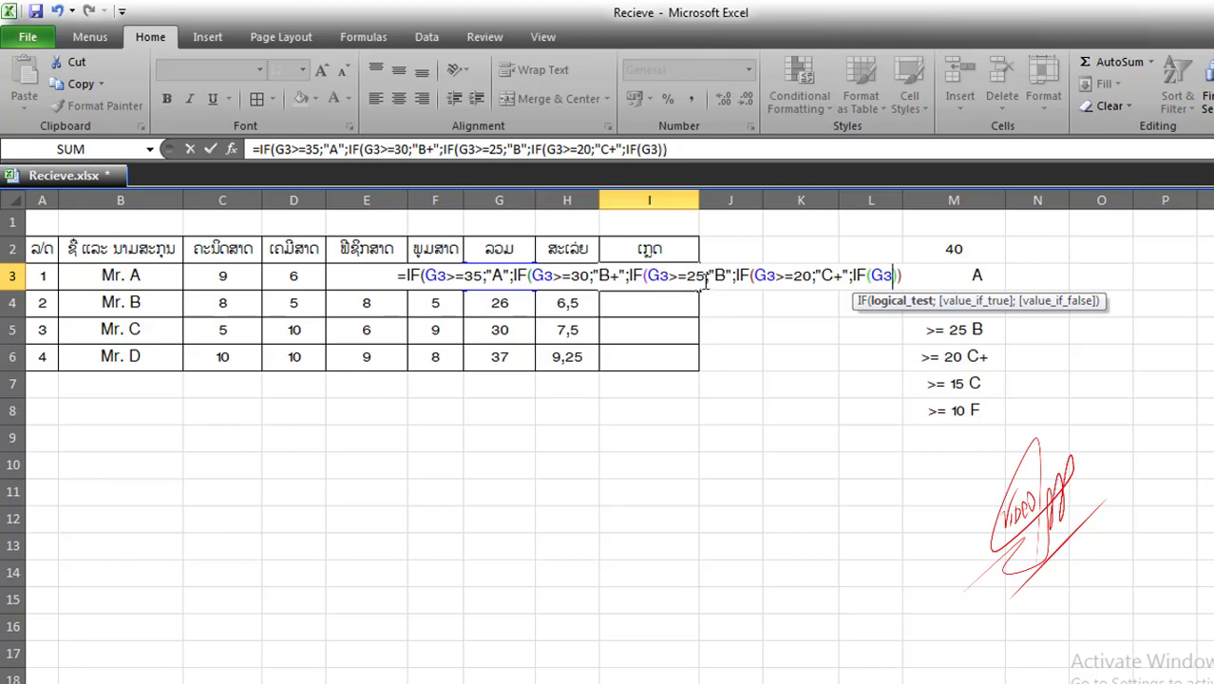
pyautogui.write('>')
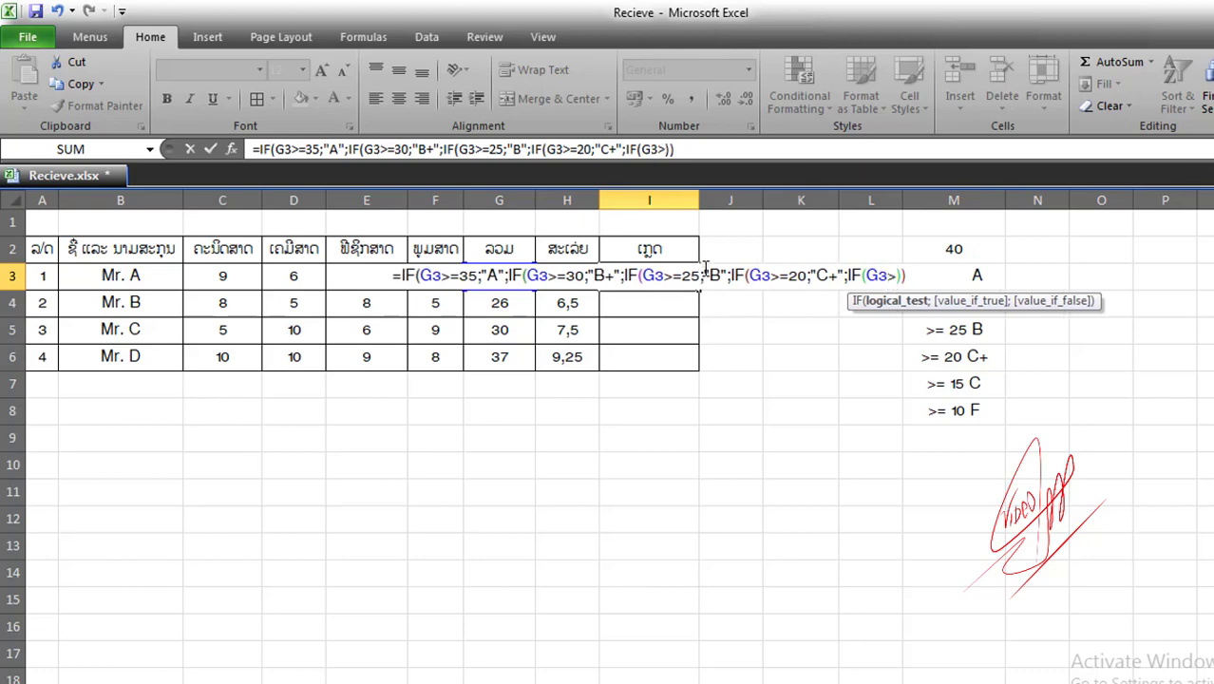
pyautogui.write('=')
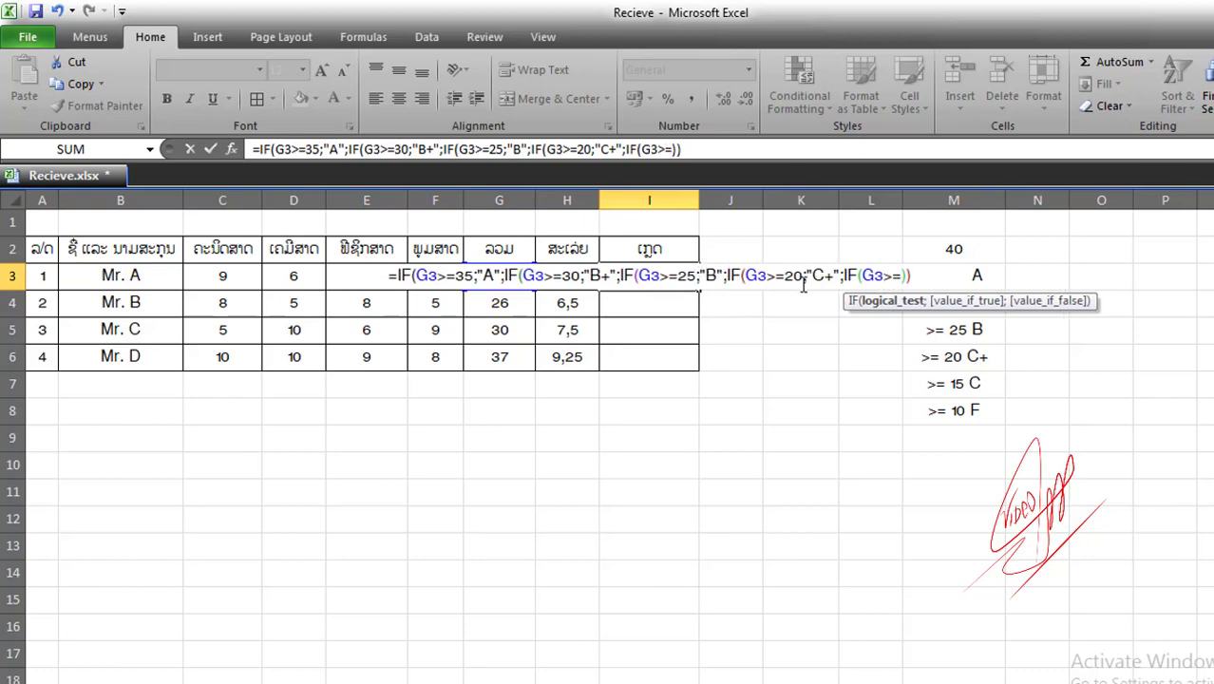
pyautogui.write('1')
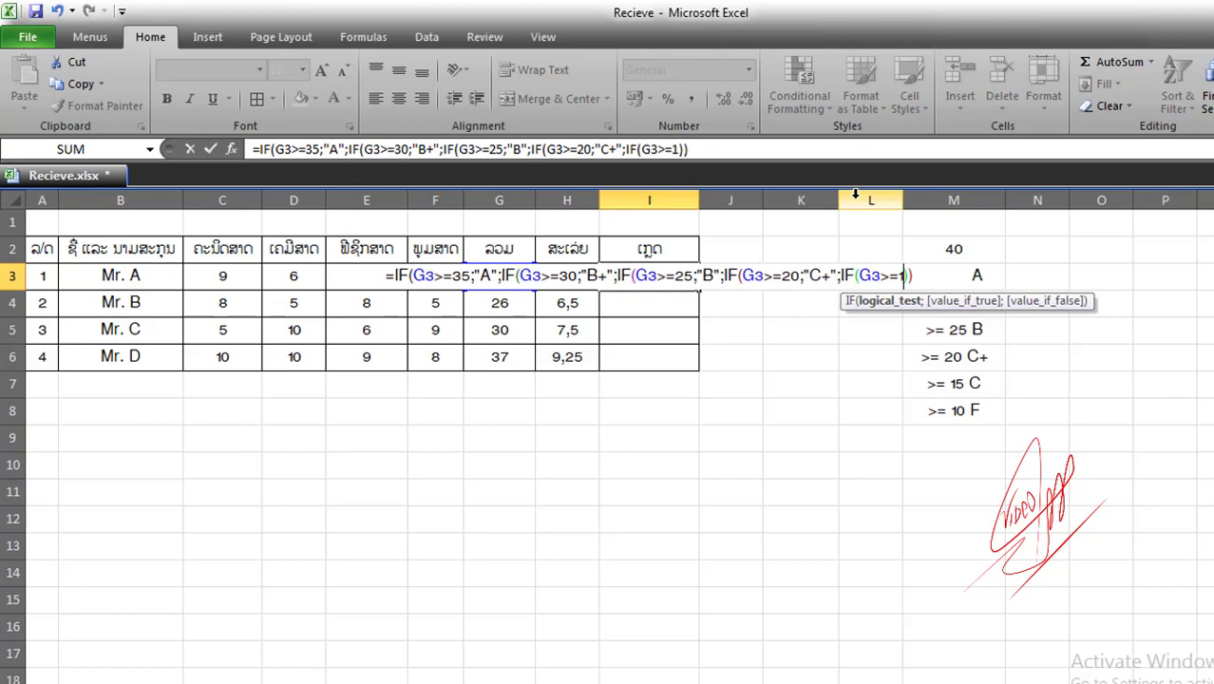
pyautogui.write('5')
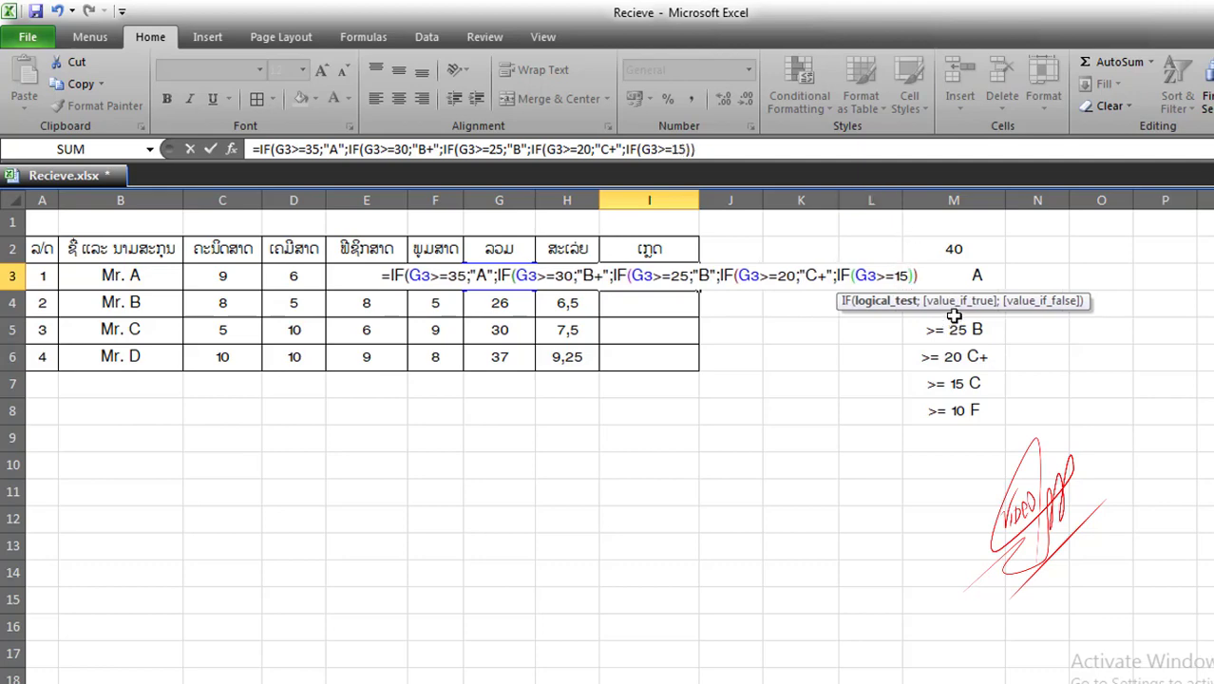
pyautogui.write(';"')
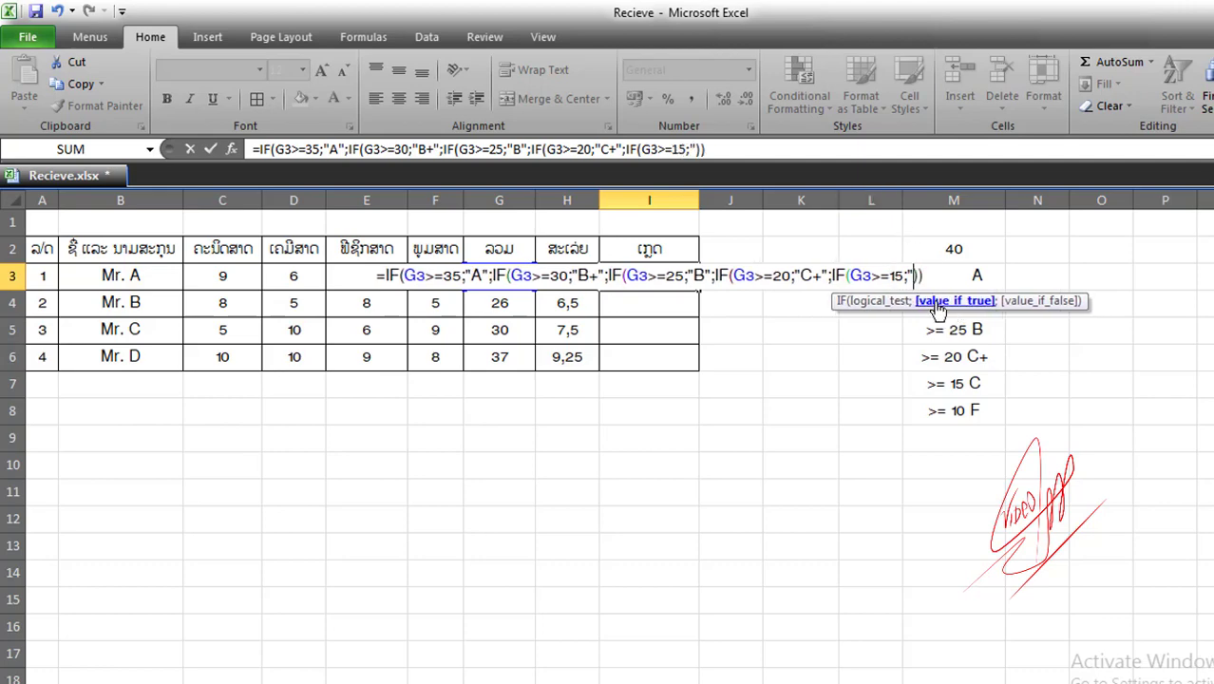
pyautogui.write('C"')
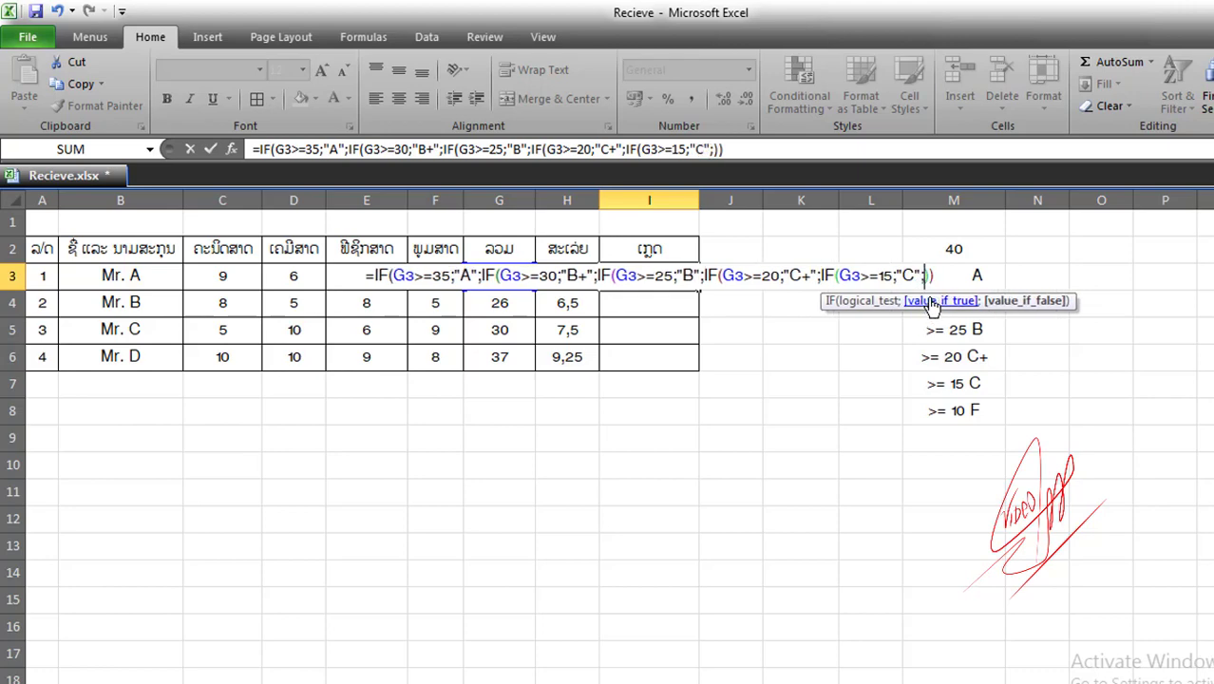
pyautogui.write(';IF(')
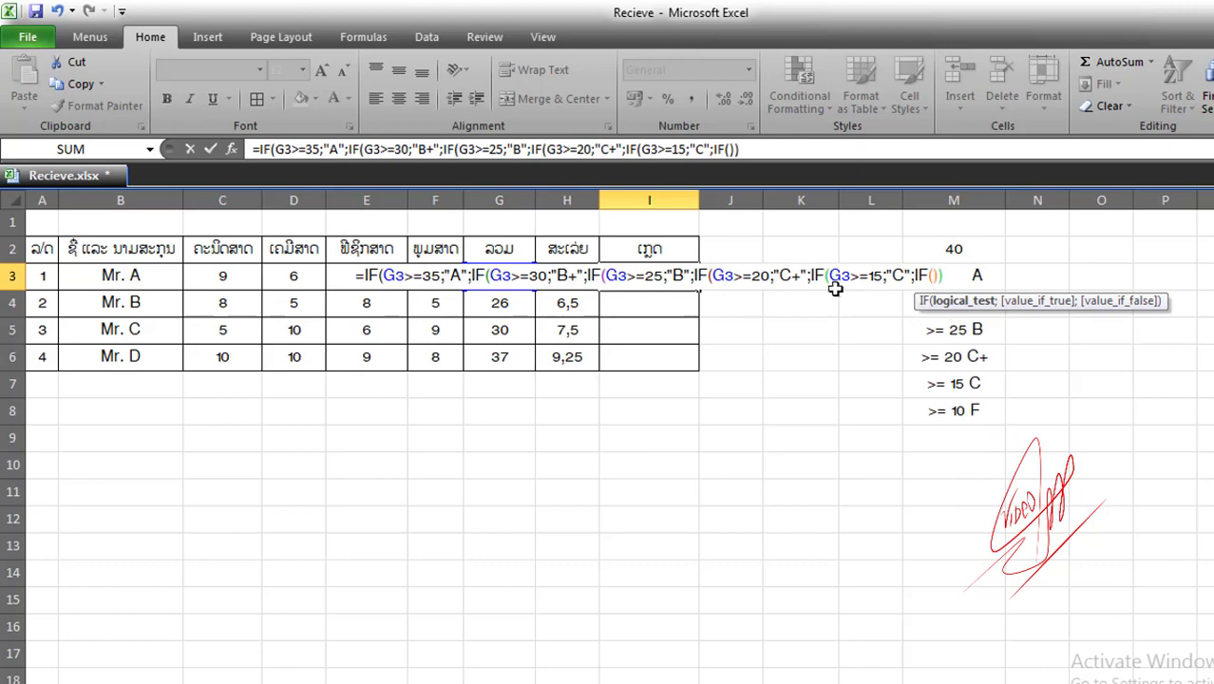
pyautogui.write('G3')
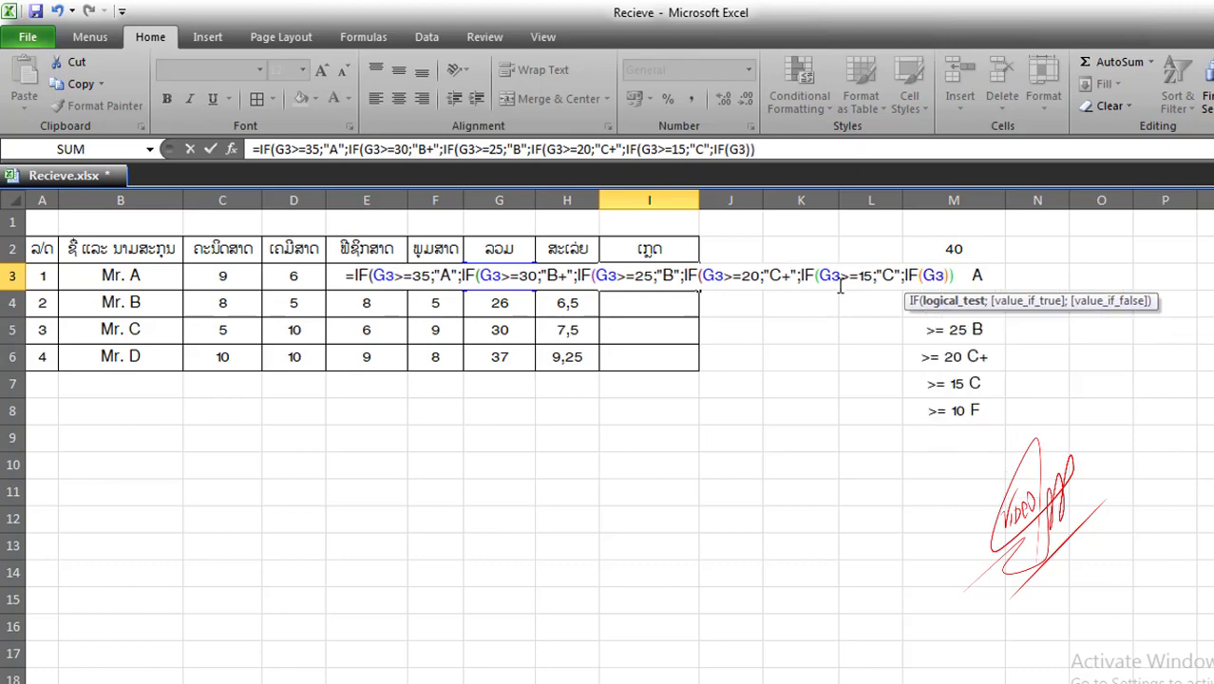
pyautogui.write('>')
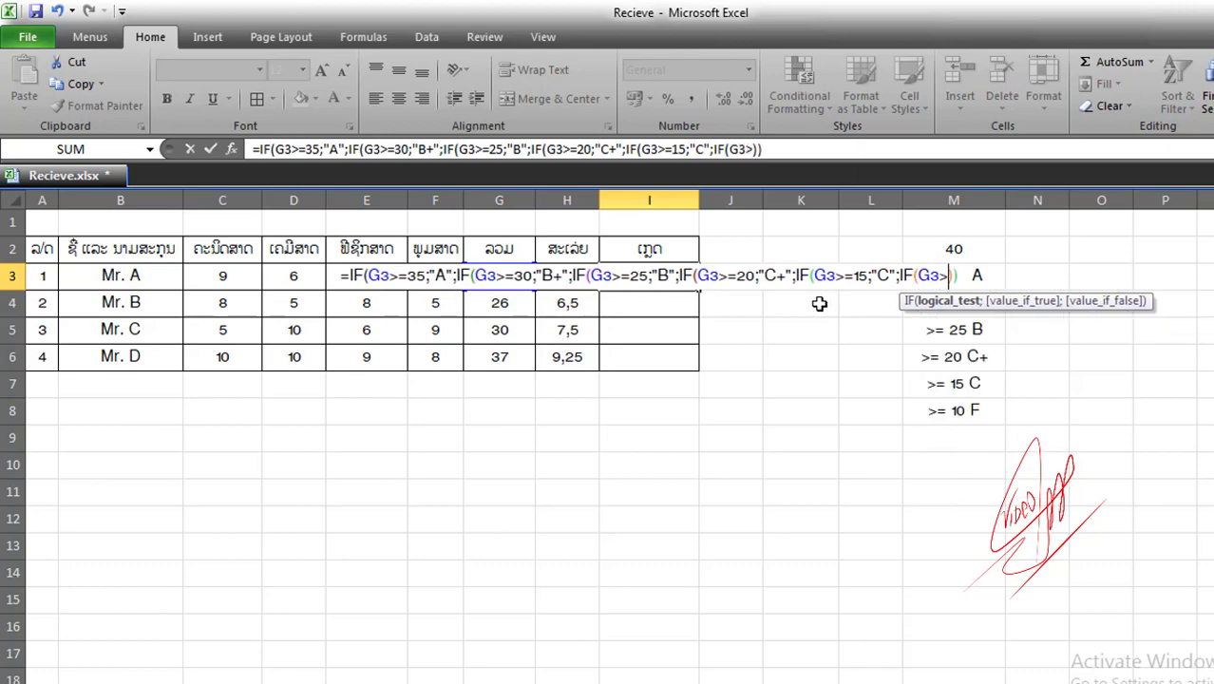
pyautogui.write('=')
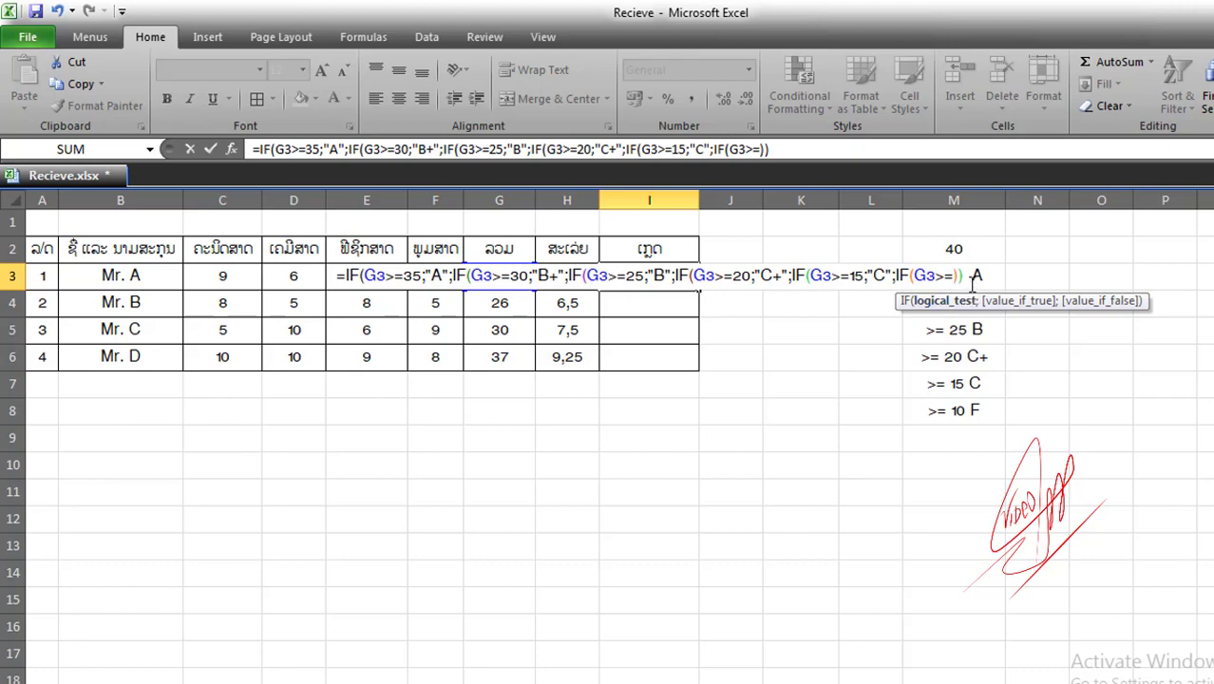
pyautogui.write('10')
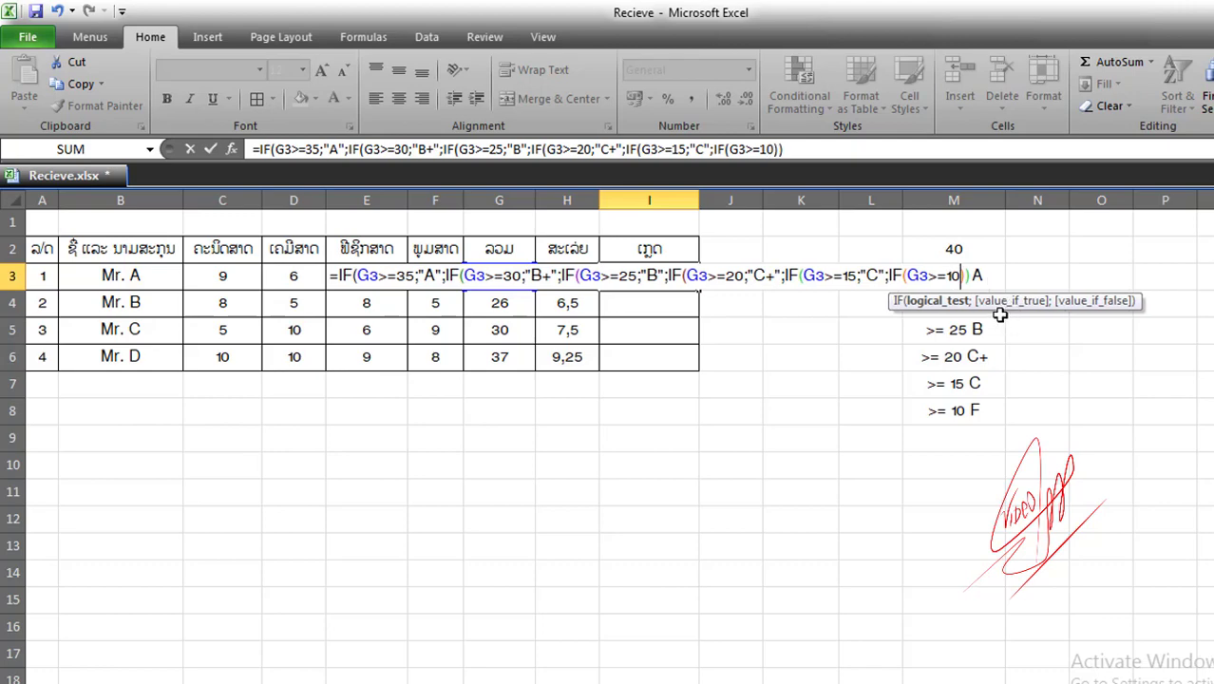
pyautogui.write(';"')
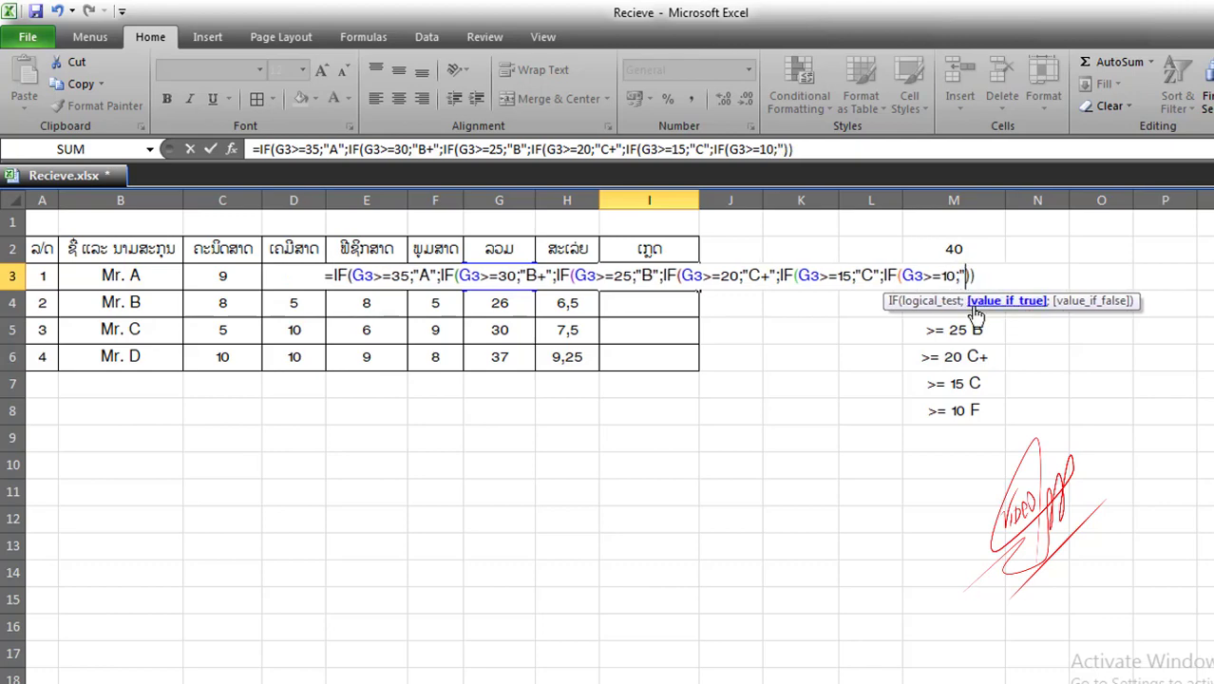
pyautogui.write('F"')
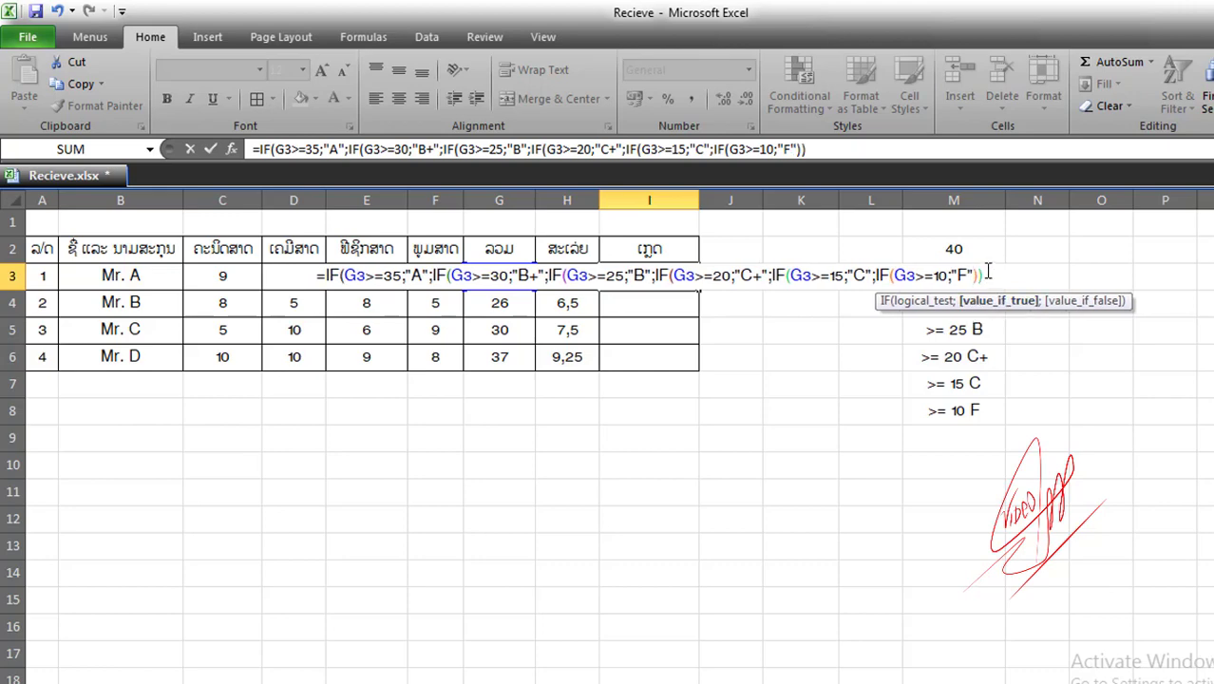
# Step: Commit the grade formula, accepting Excel's suggested correction, and fill it down from I3 to I6
pyautogui.press('Return')
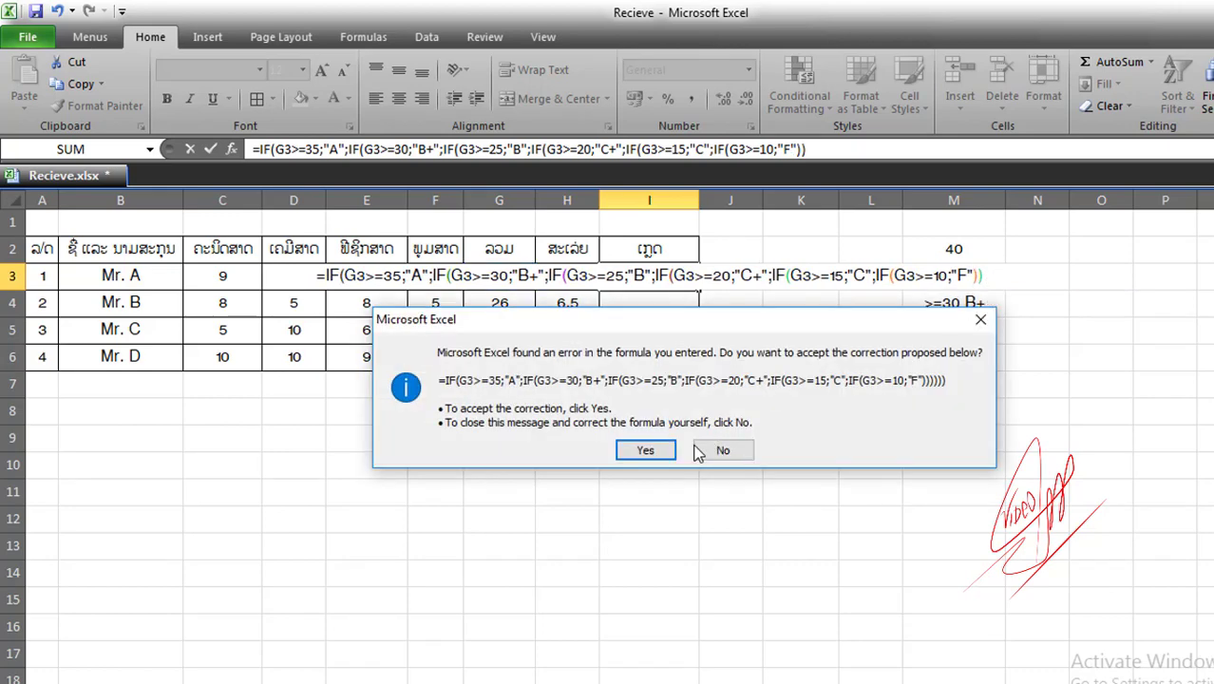
pyautogui.click(646, 453)
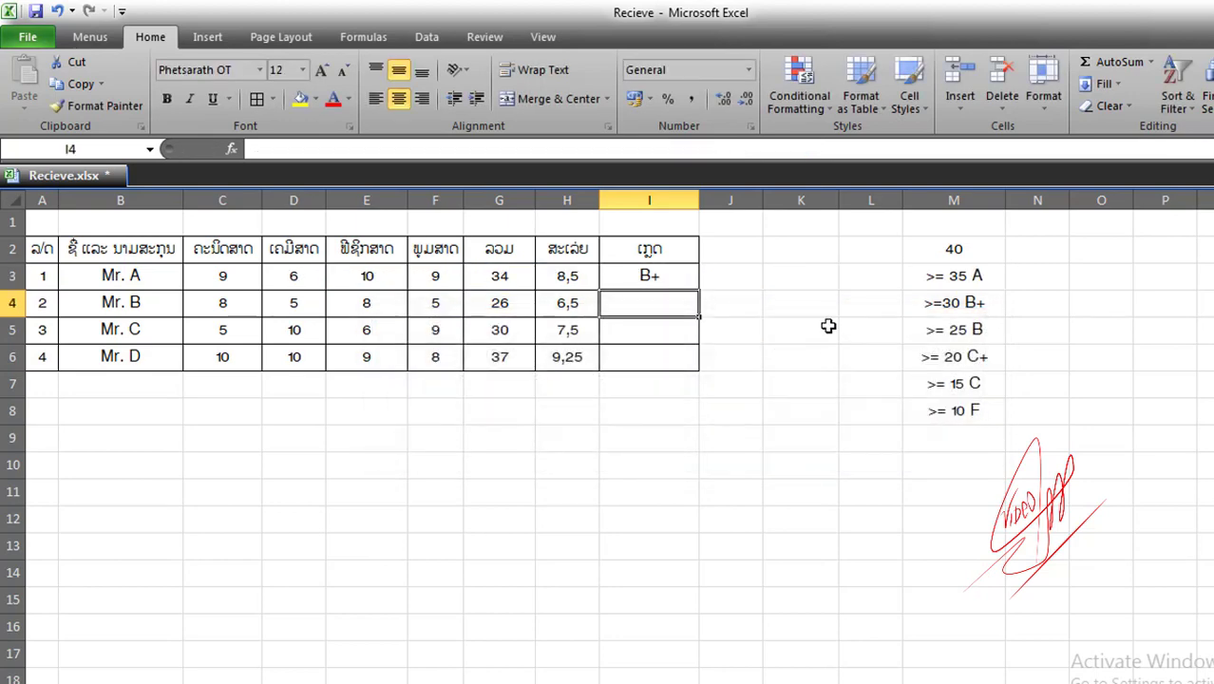
pyautogui.click(785, 301)
pyautogui.click(670, 274)
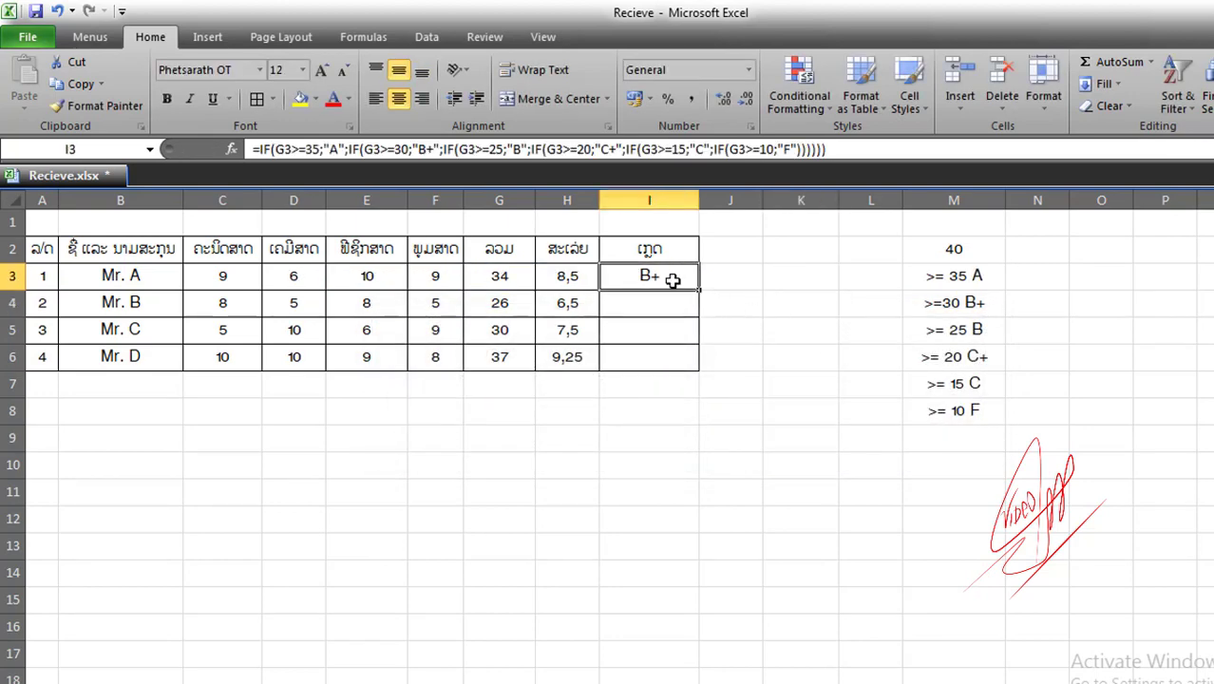
pyautogui.moveTo(698, 291); pyautogui.dragTo(699, 361)
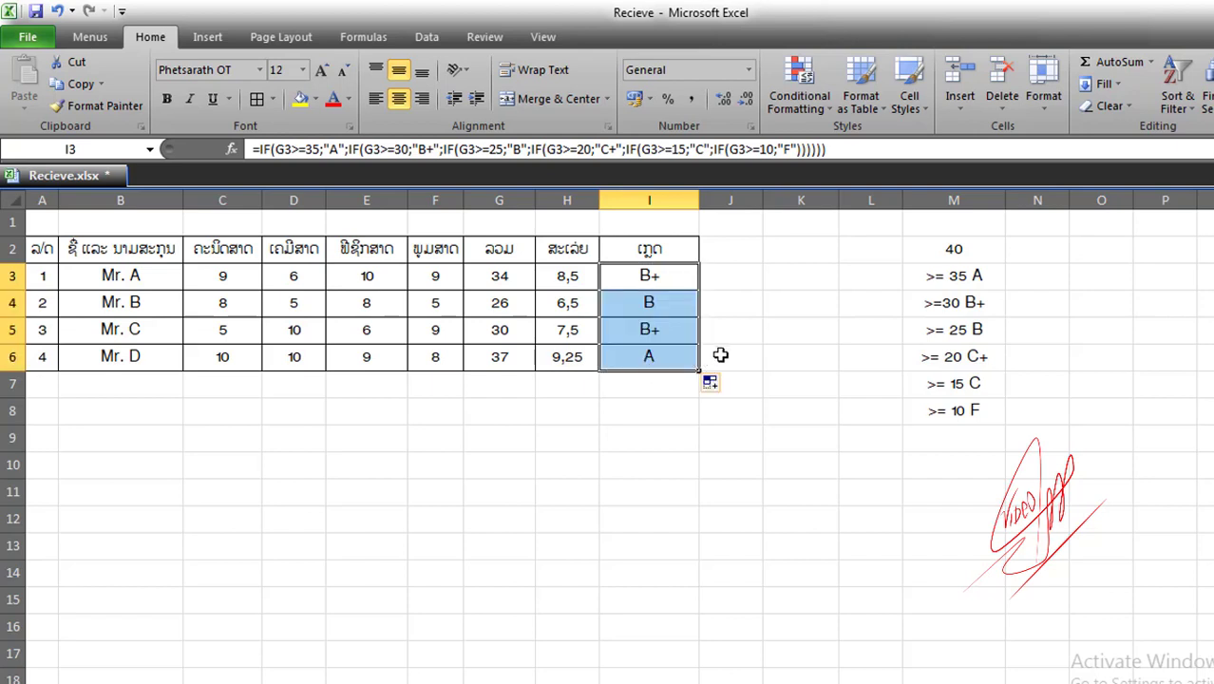
pyautogui.click(793, 347)
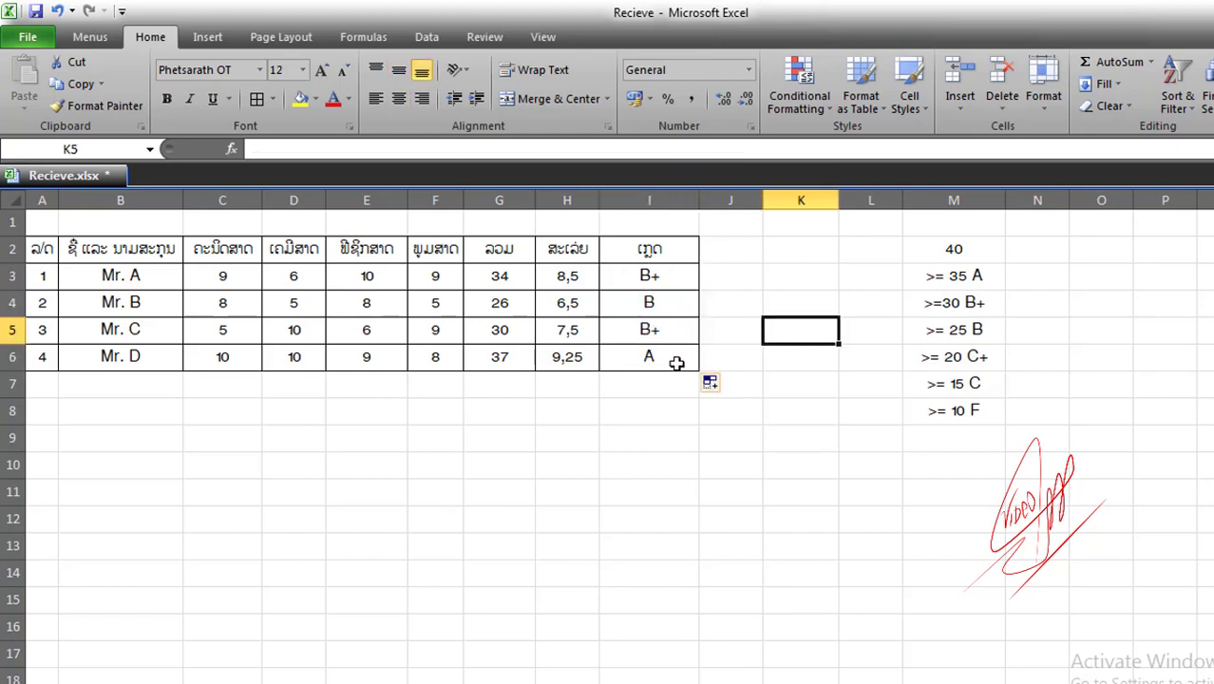
pyautogui.click(581, 329)
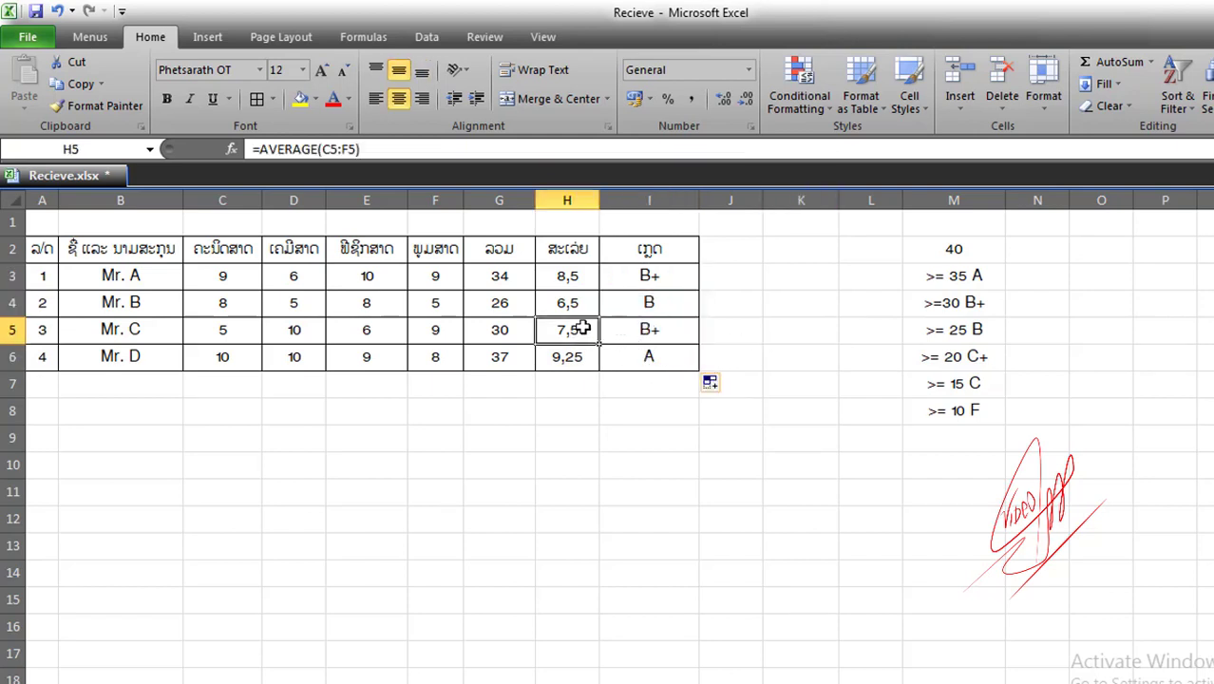
pyautogui.click(567, 275)
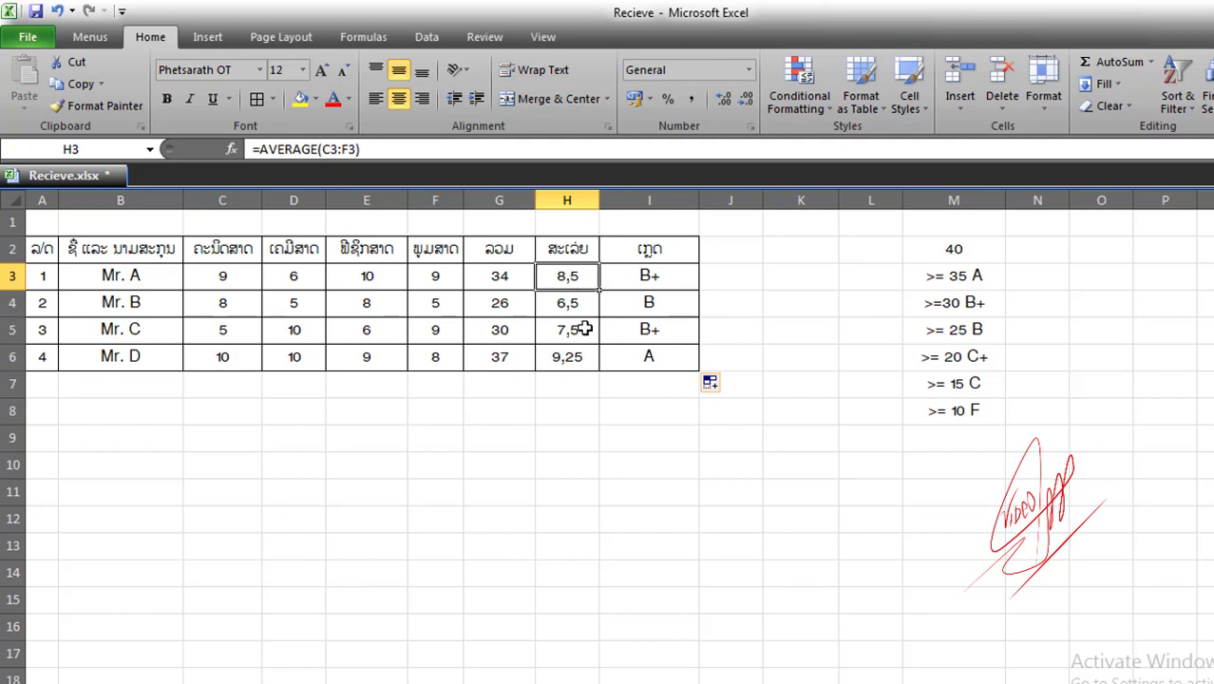
pyautogui.click(583, 329)
pyautogui.click(566, 276)
pyautogui.click(510, 278)
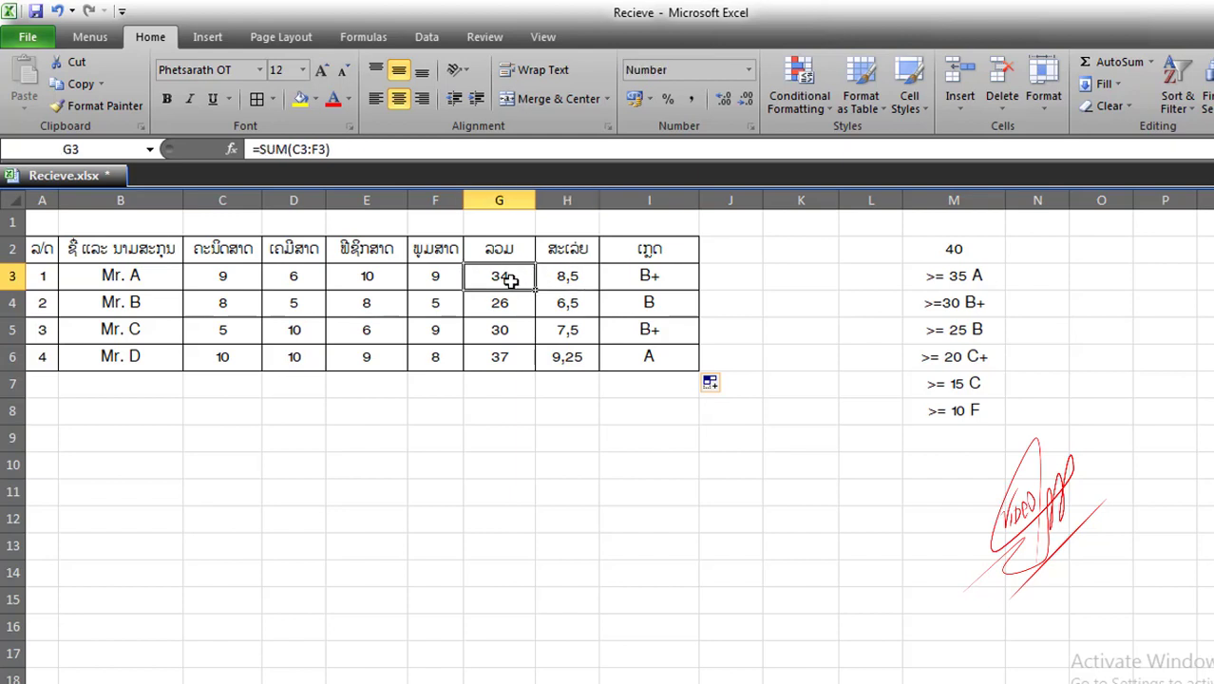
pyautogui.click(509, 329)
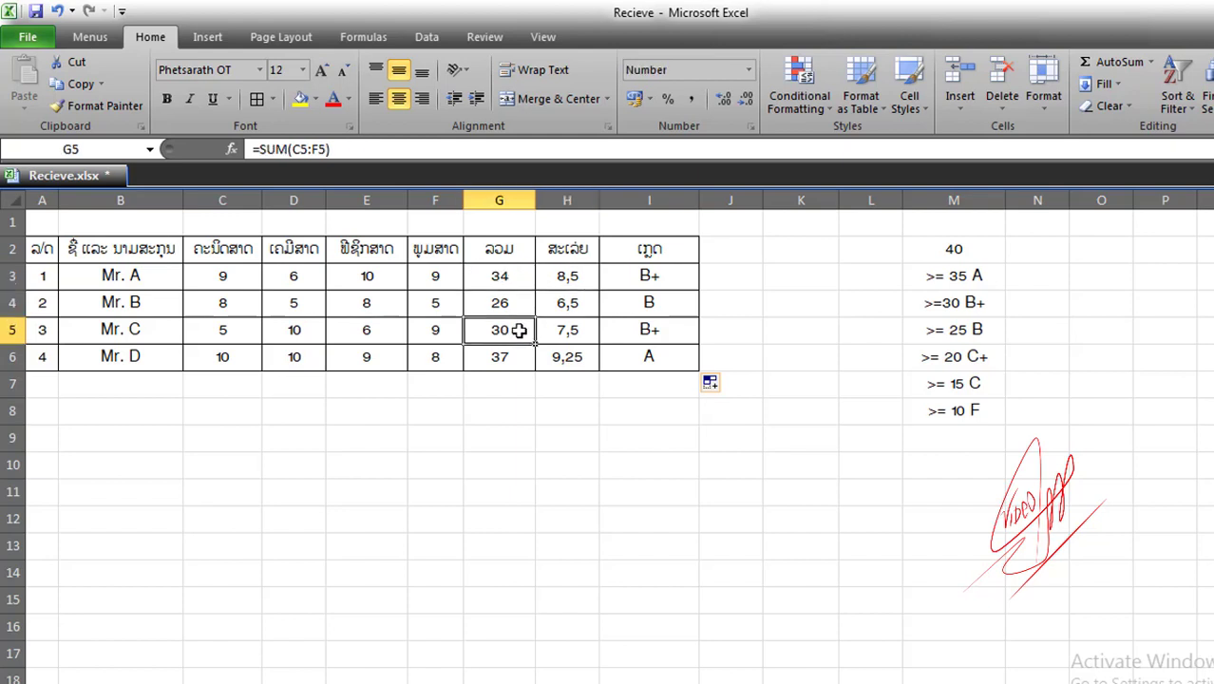
pyautogui.click(636, 330)
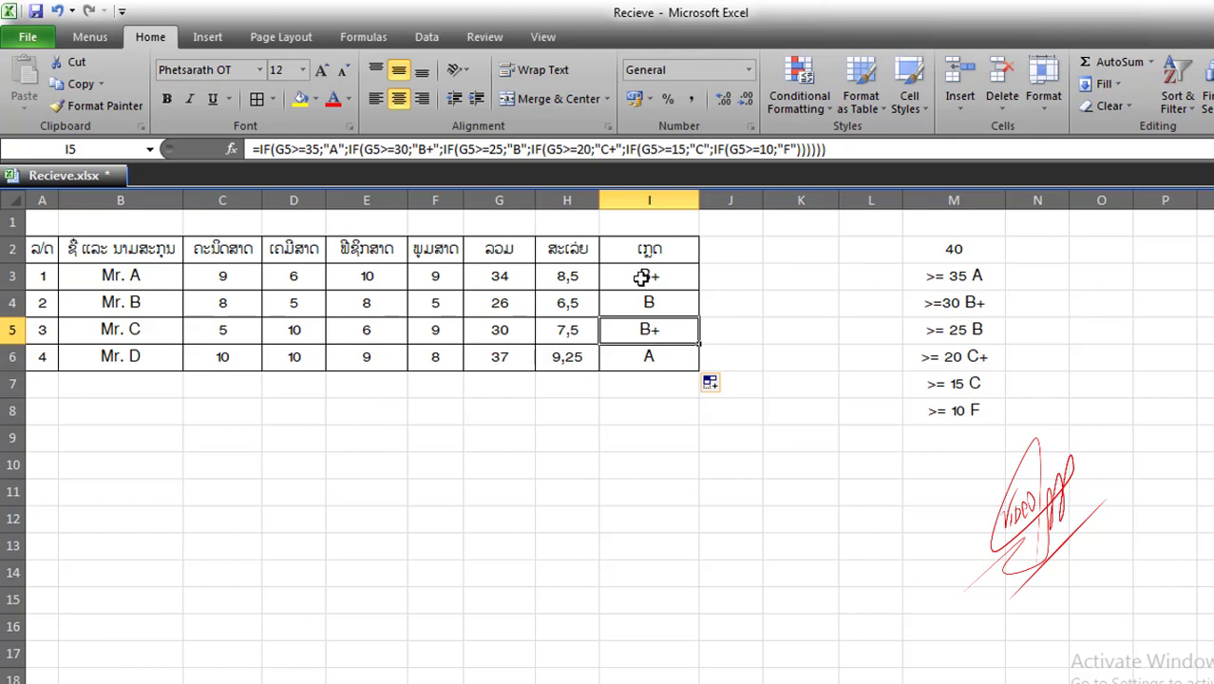
pyautogui.click(645, 277)
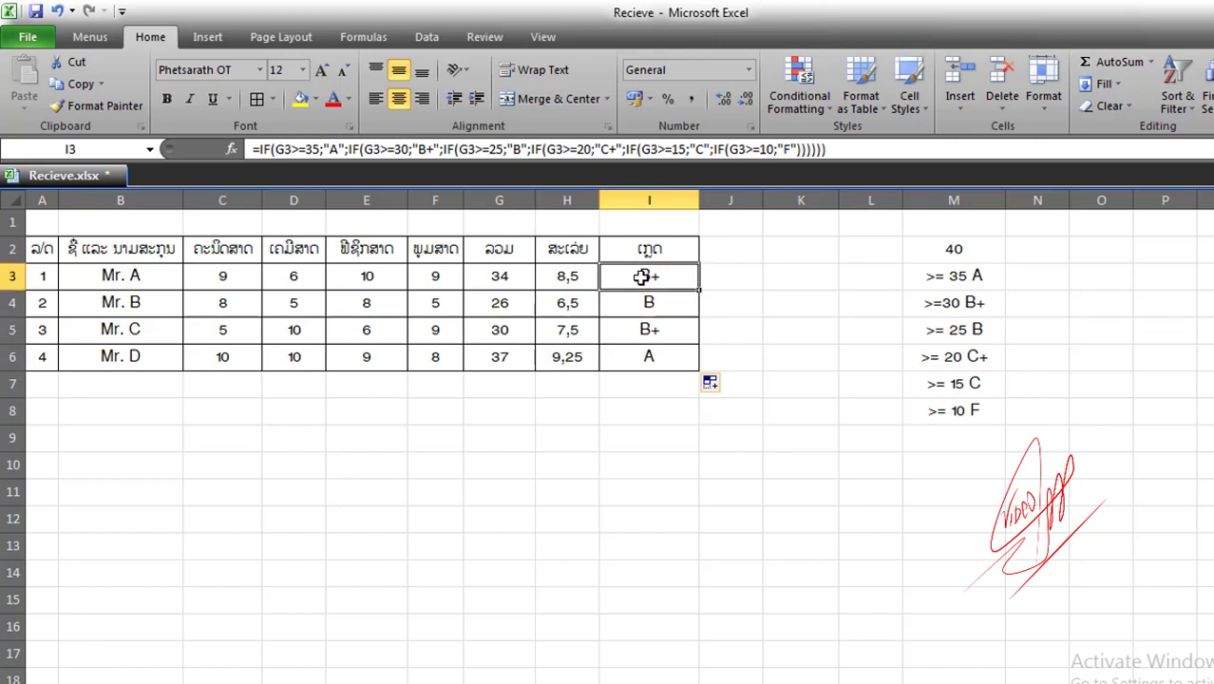
pyautogui.click(501, 330)
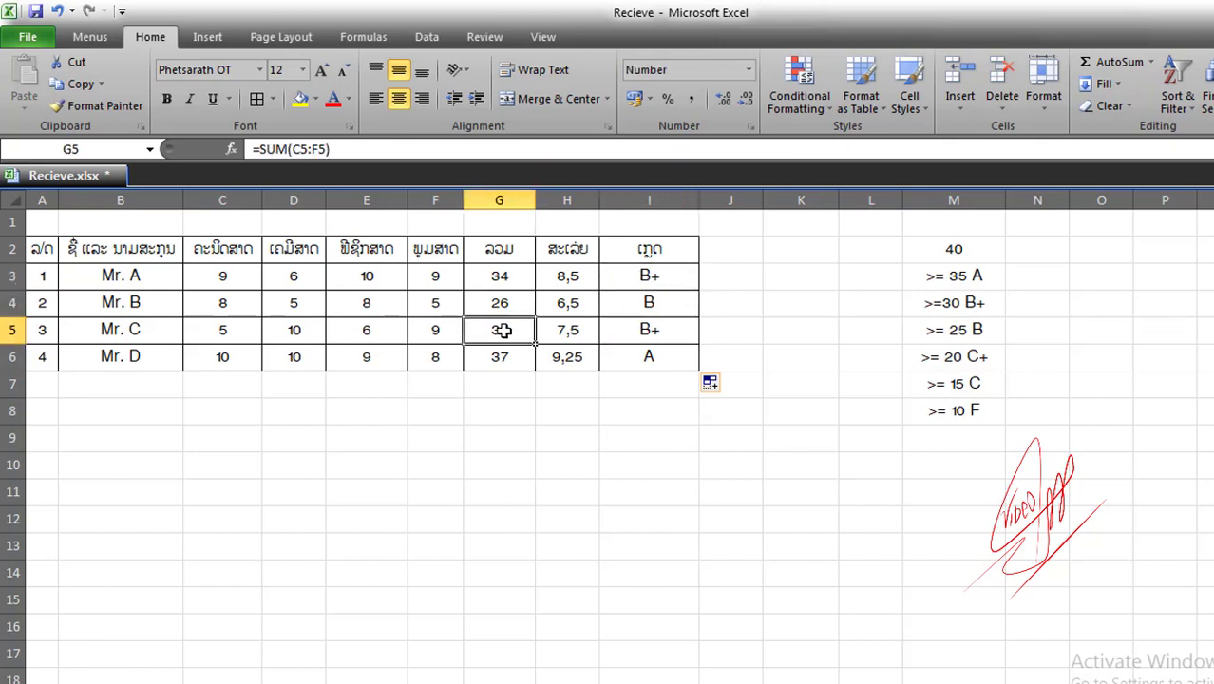
pyautogui.click(624, 330)
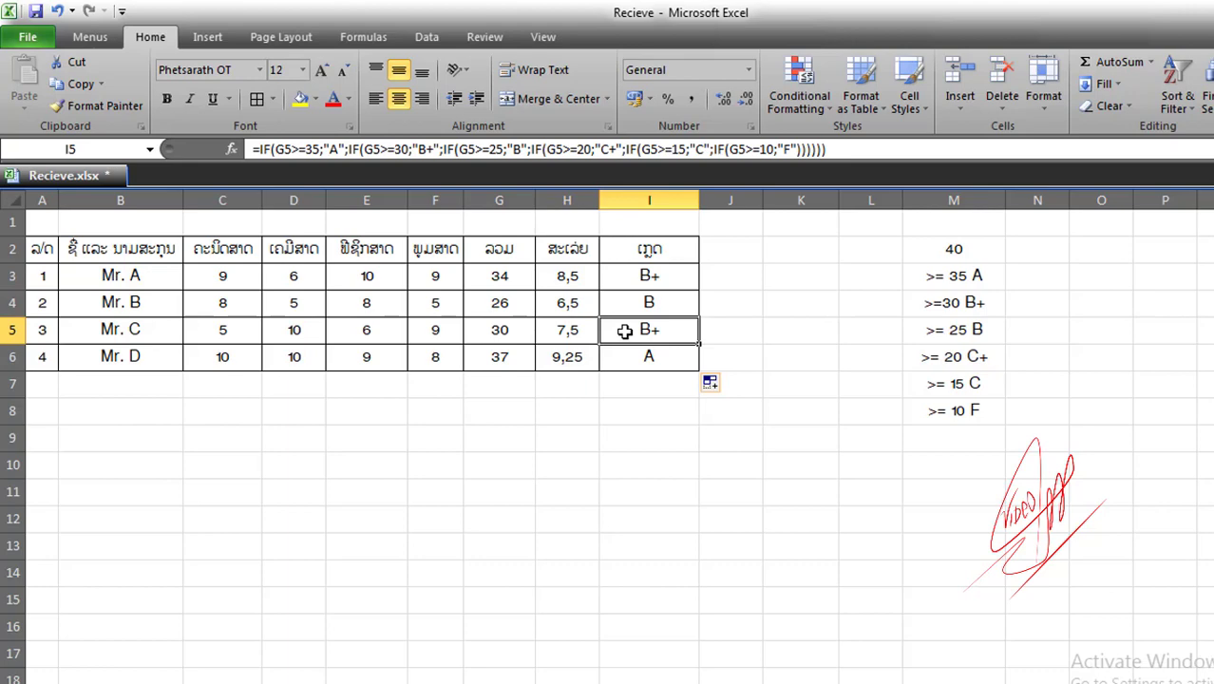
pyautogui.click(513, 332)
pyautogui.click(503, 282)
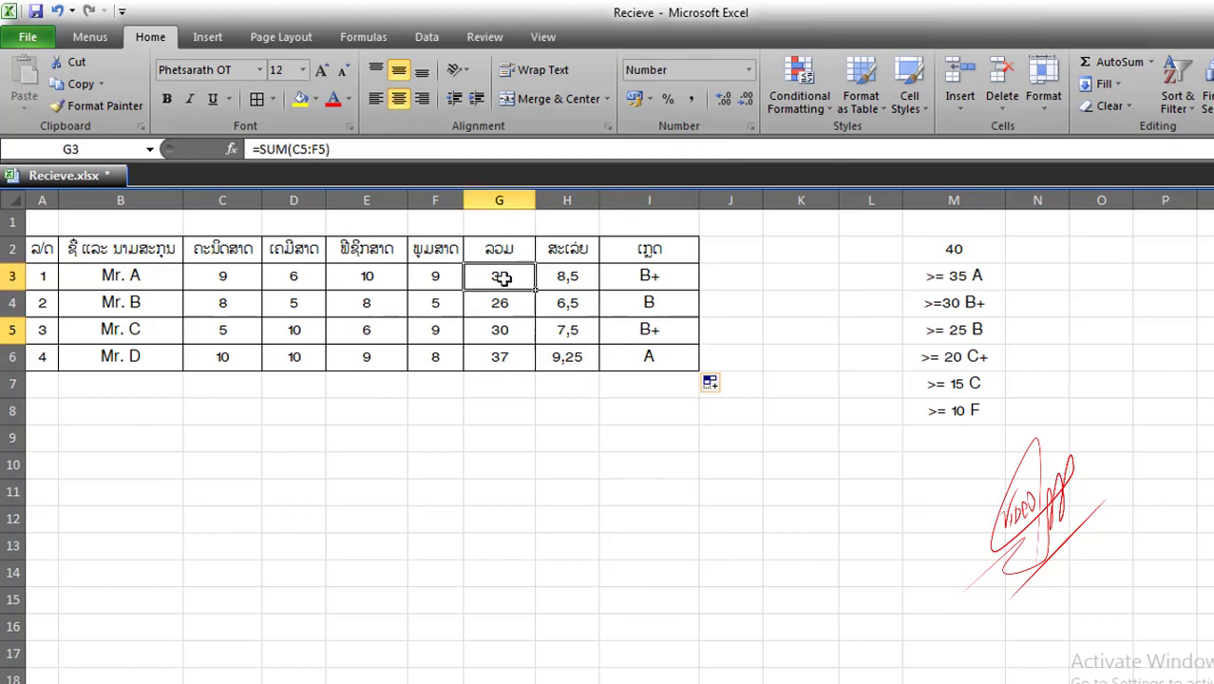
pyautogui.click(646, 275)
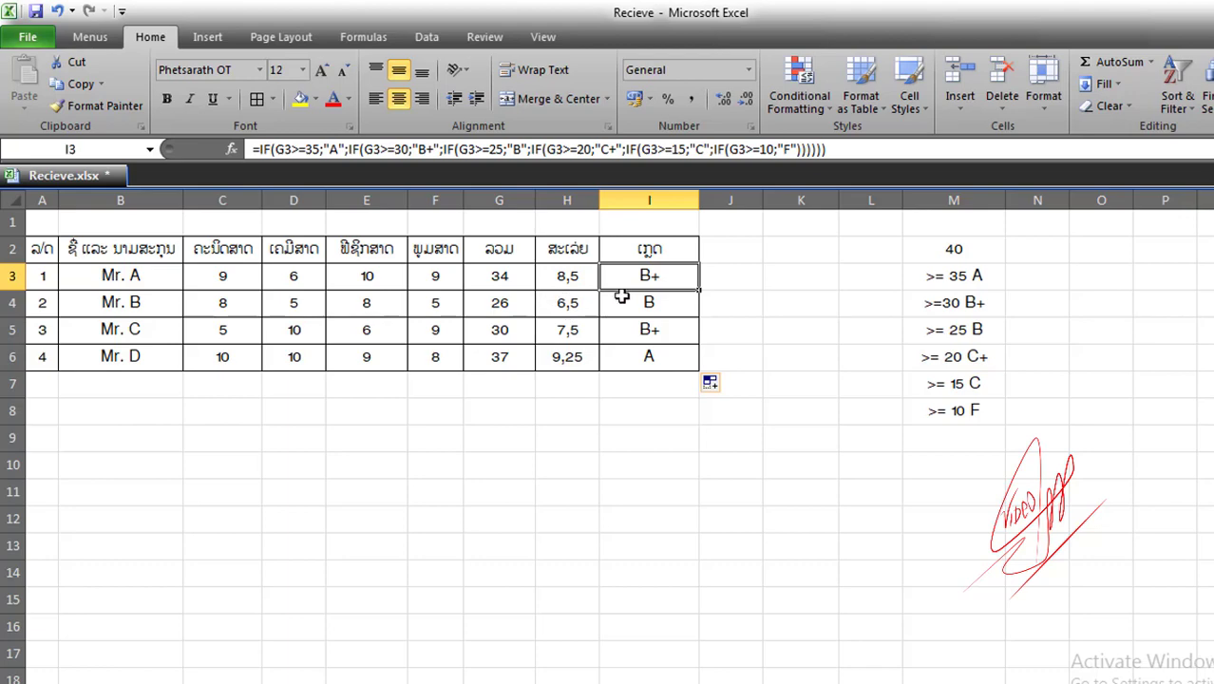
pyautogui.click(957, 282)
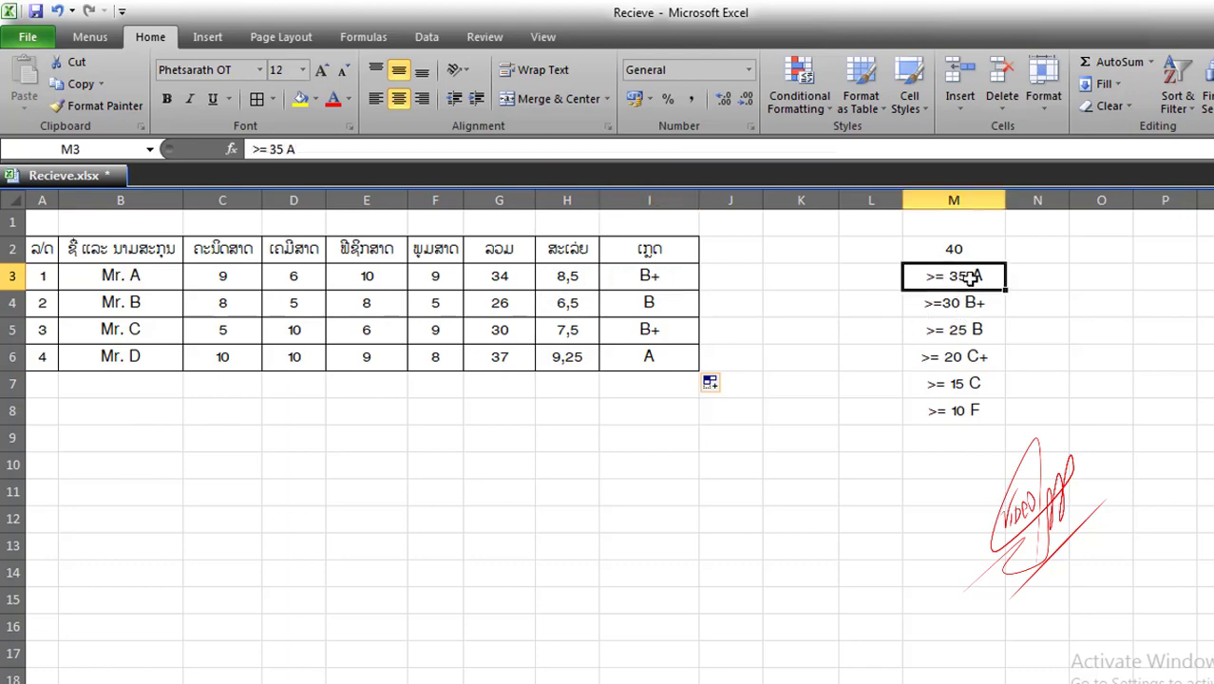
pyautogui.click(957, 304)
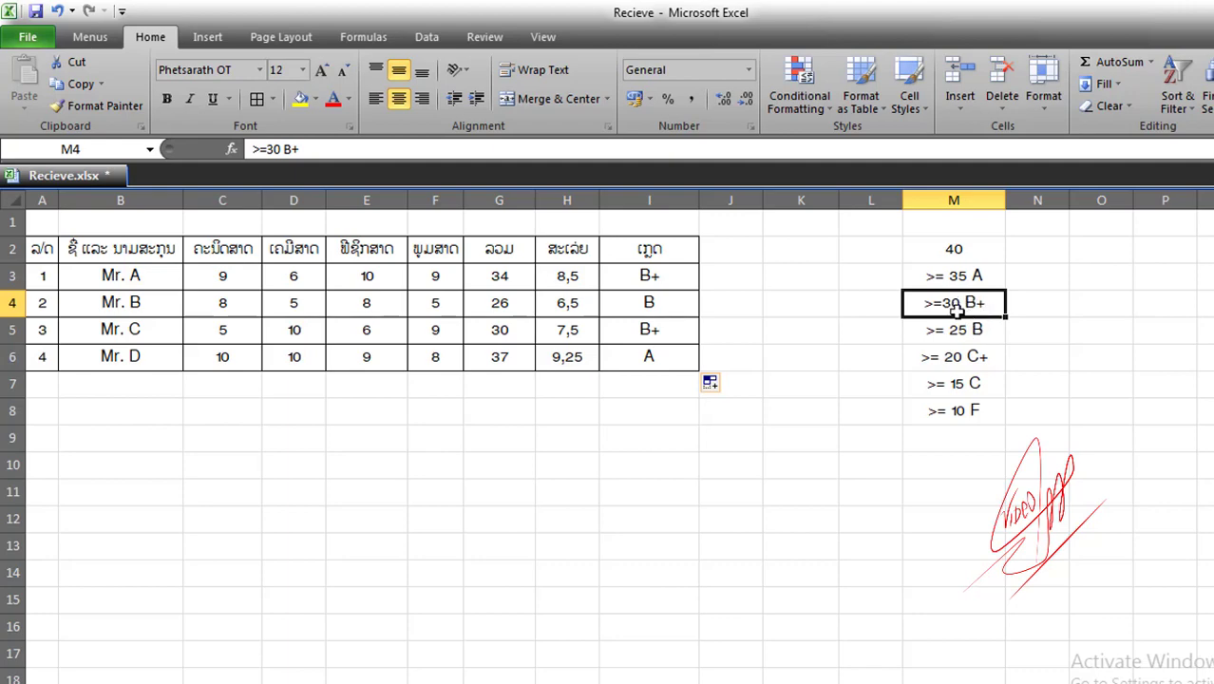
pyautogui.click(653, 302)
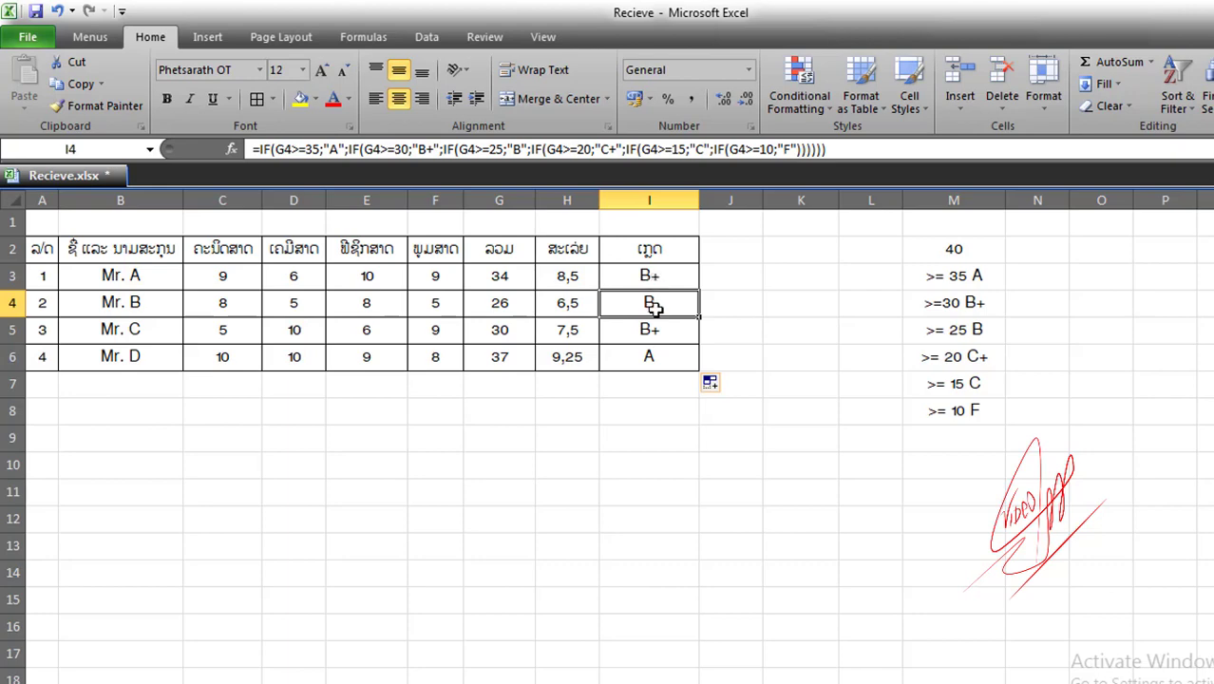
pyautogui.click(660, 331)
pyautogui.click(651, 353)
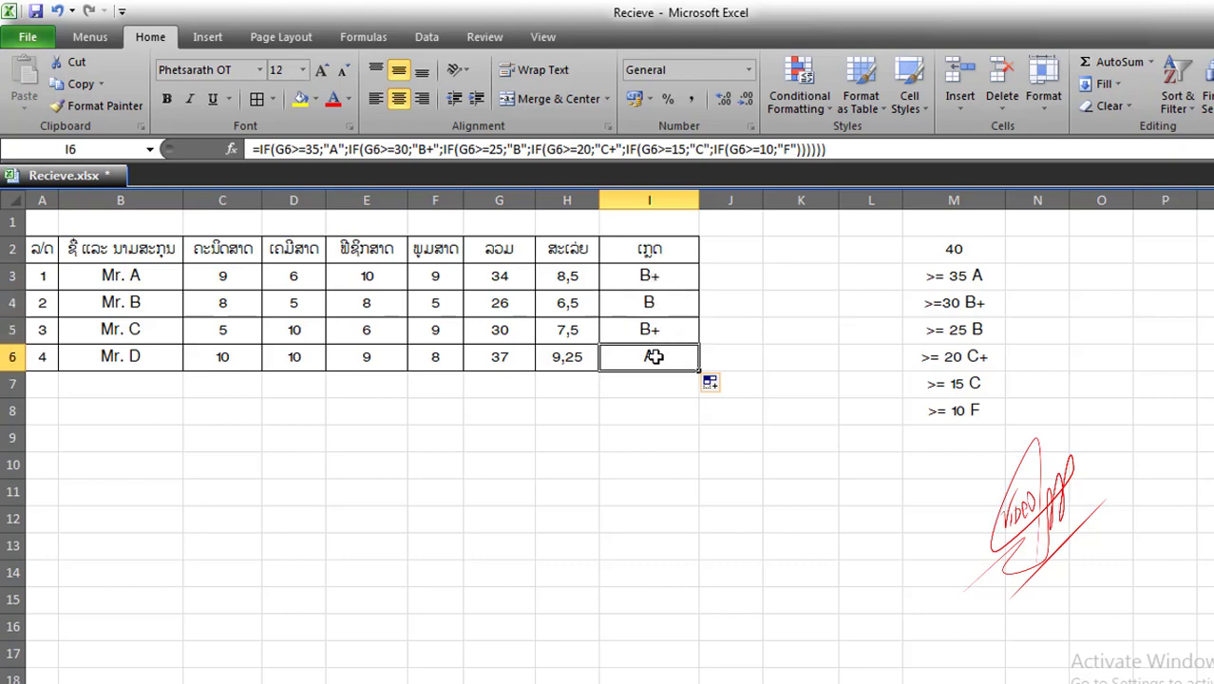
pyautogui.click(647, 310)
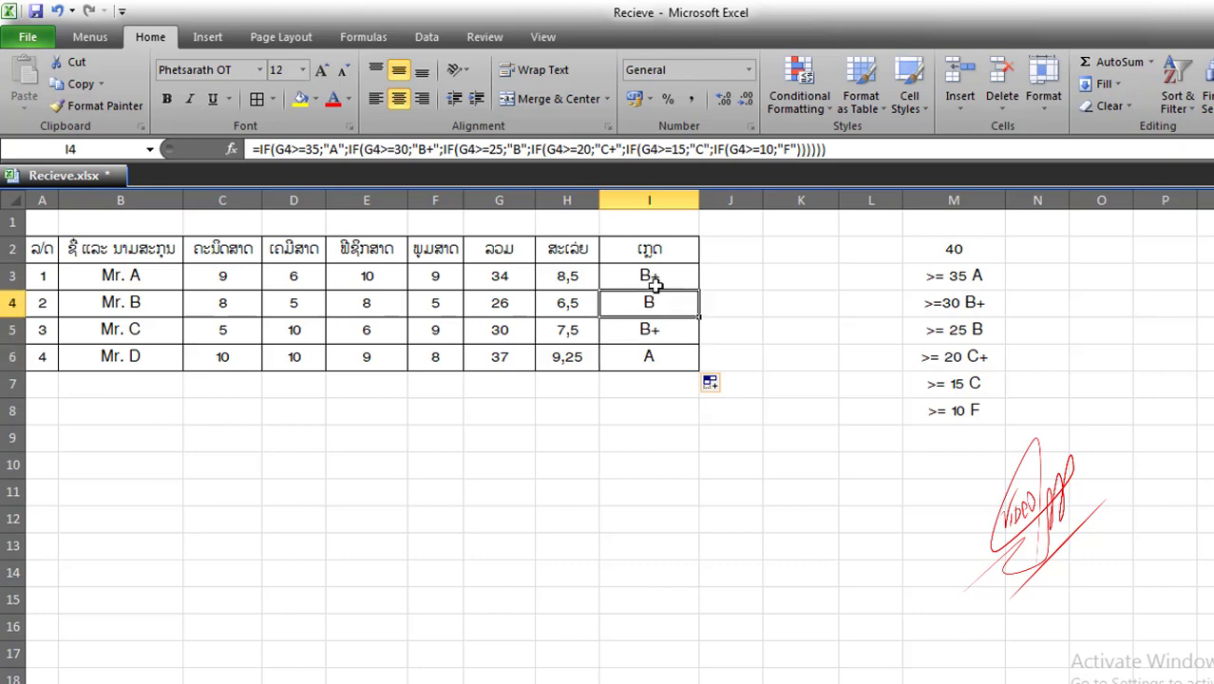
pyautogui.click(653, 279)
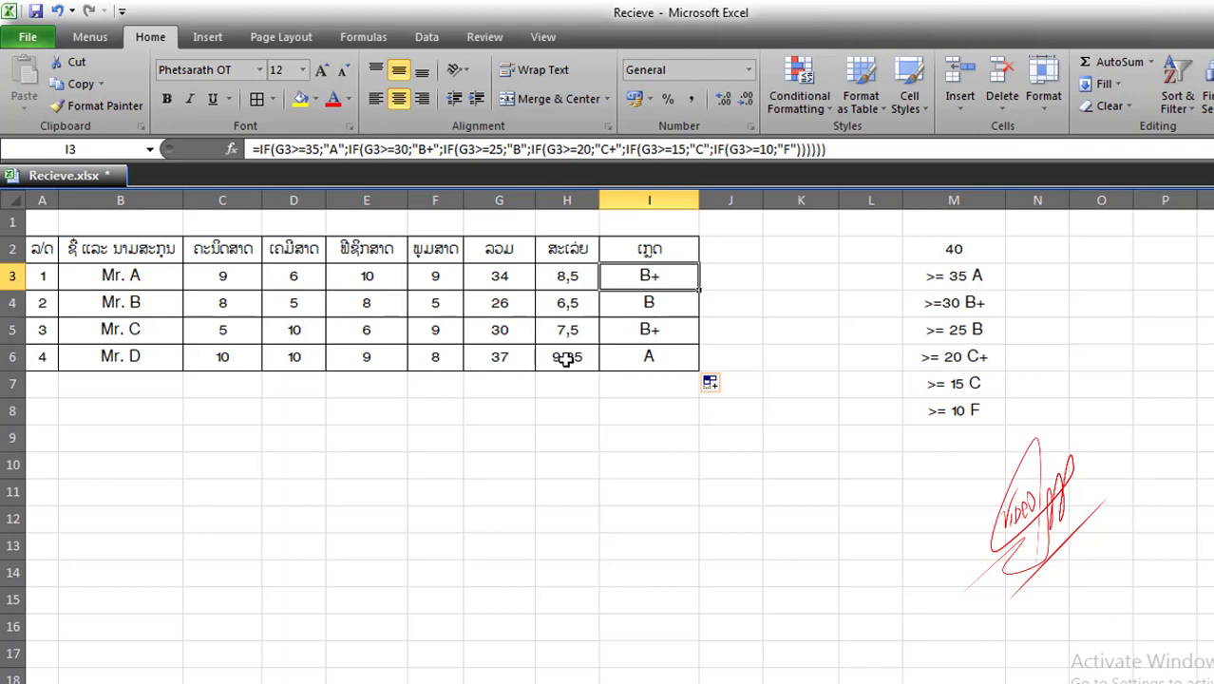
pyautogui.click(645, 350)
pyautogui.click(654, 328)
pyautogui.click(655, 304)
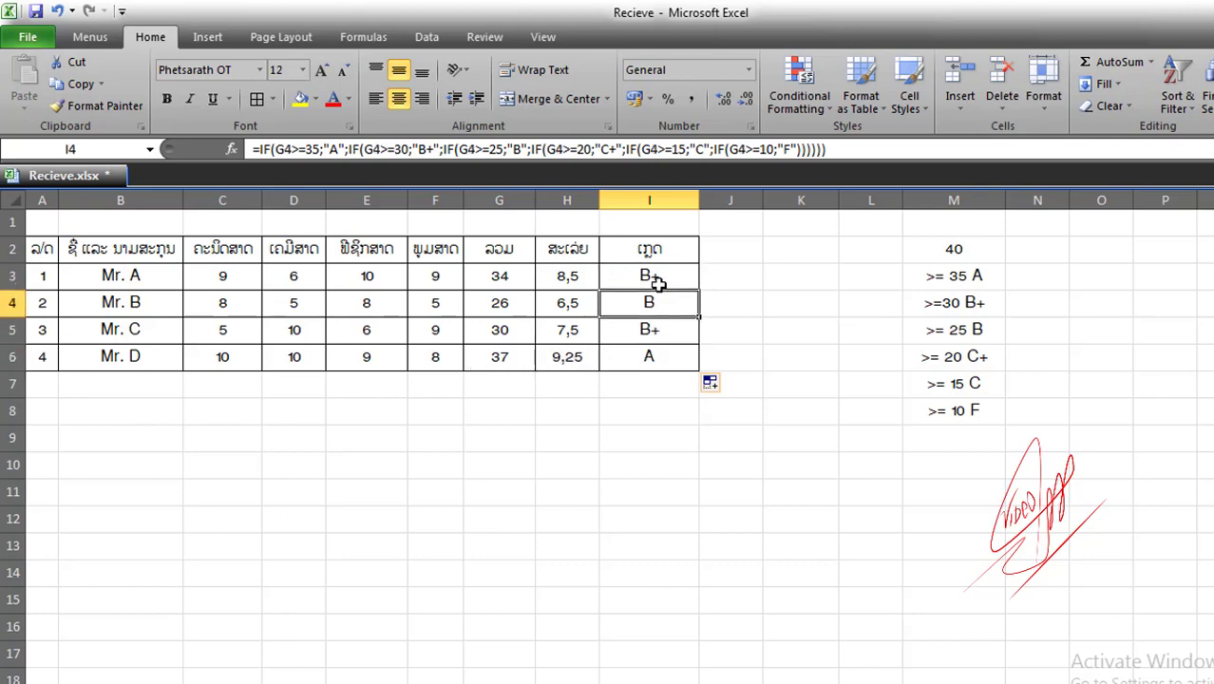
pyautogui.click(657, 282)
pyautogui.click(648, 328)
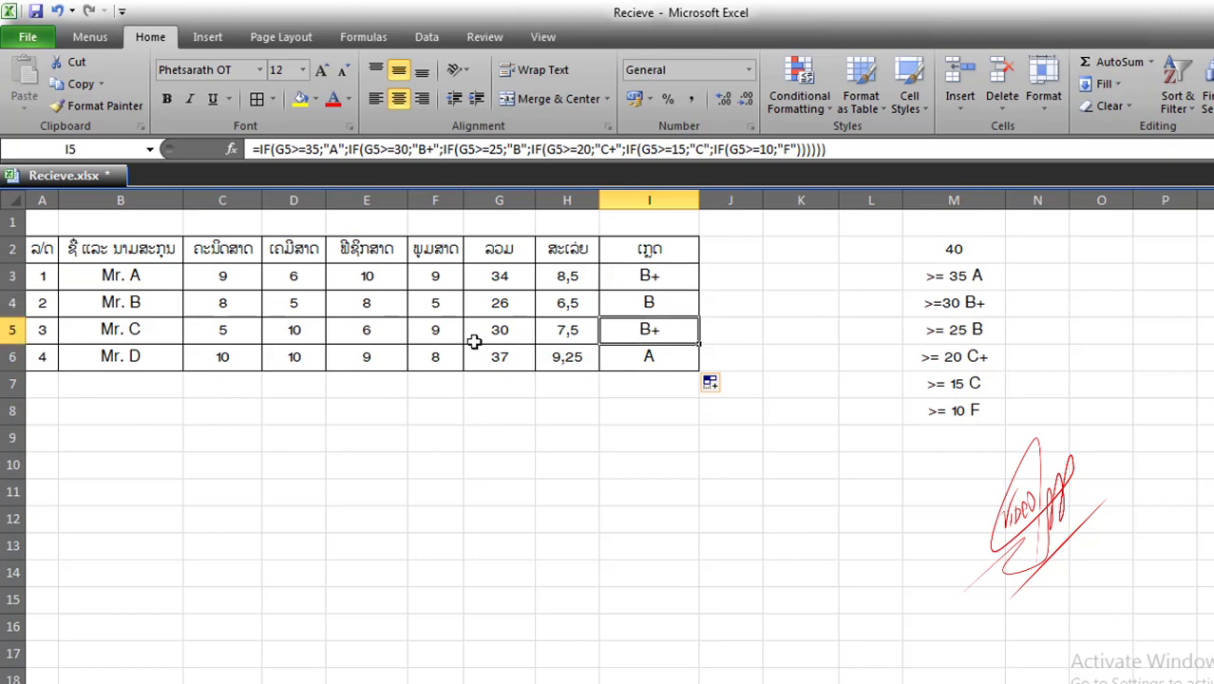
pyautogui.click(437, 333)
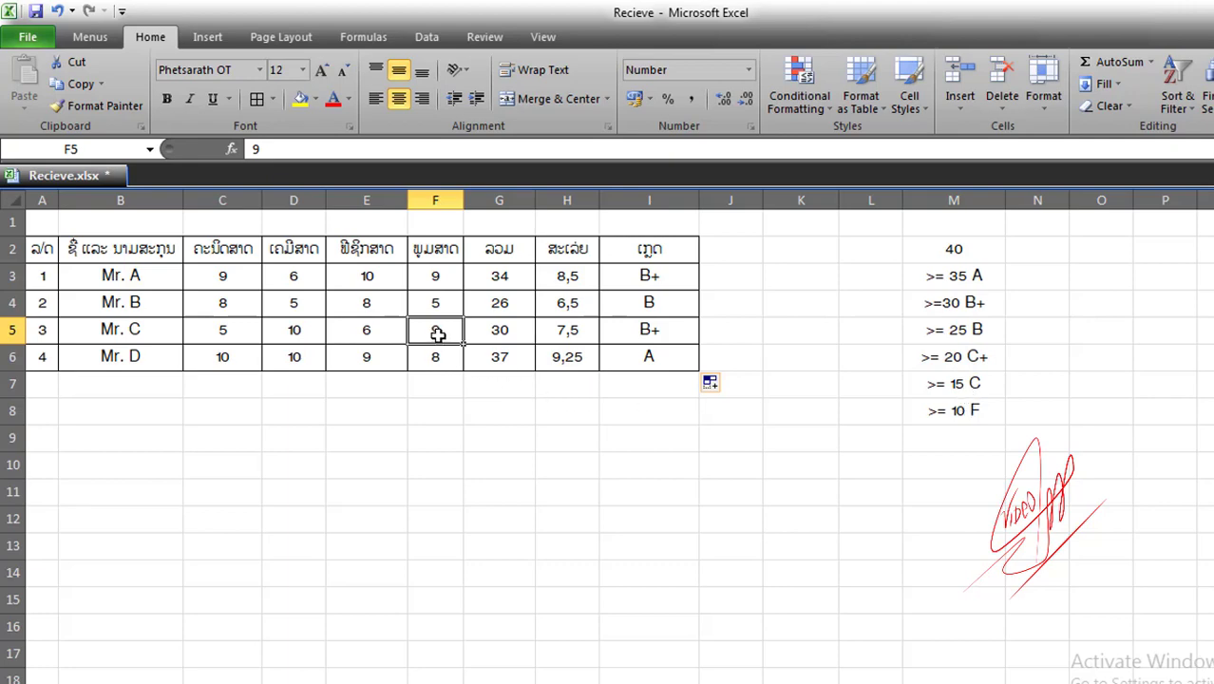
# Step: Enter 5 in F5 and 6 in D5, then check I5's grade against the C+ threshold
pyautogui.write('5')
pyautogui.click(540, 443)
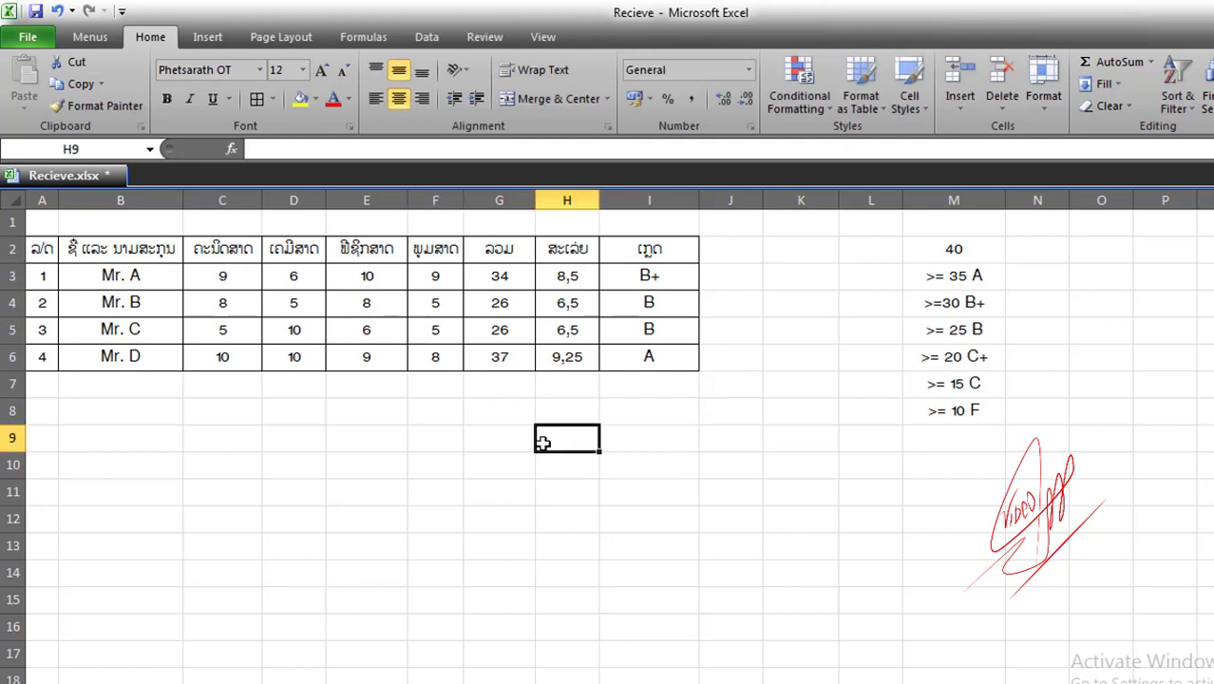
pyautogui.click(656, 331)
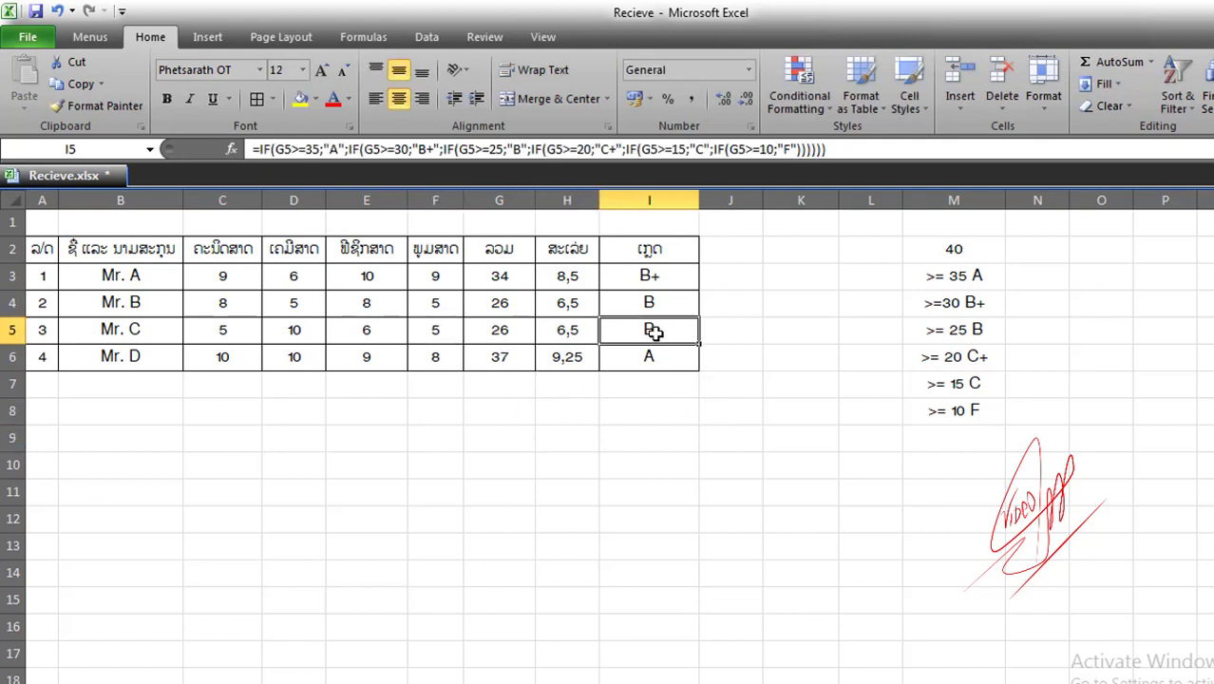
pyautogui.click(304, 338)
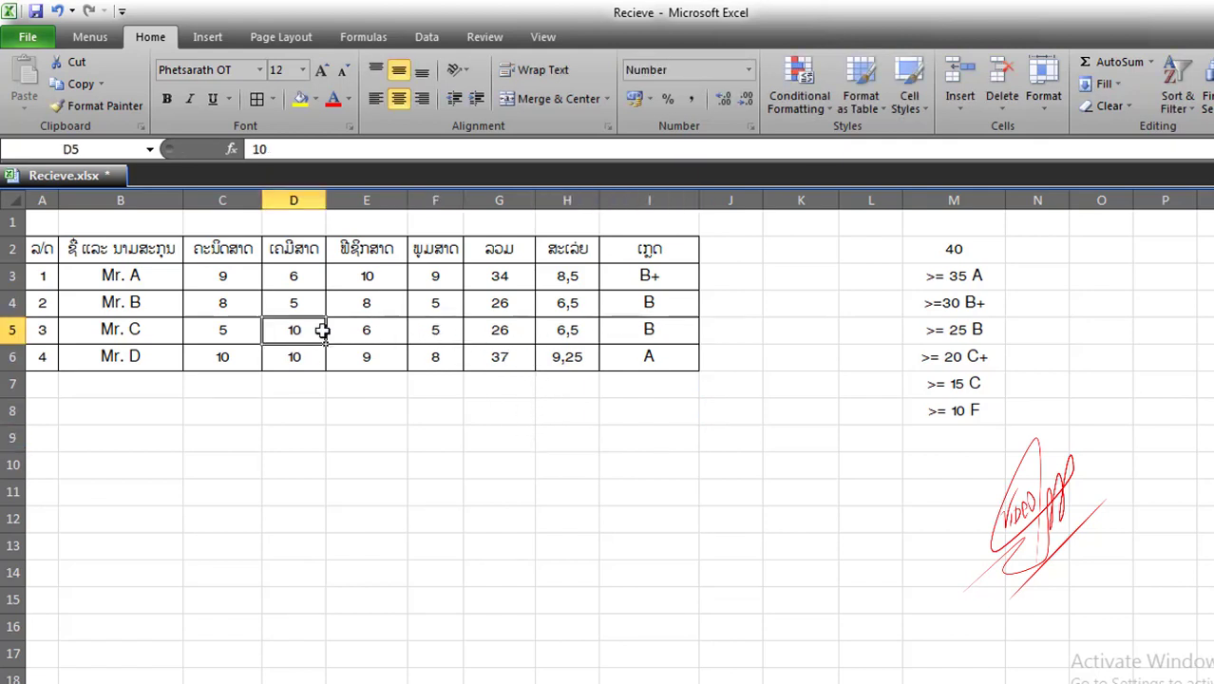
pyautogui.write('6')
pyautogui.click(423, 435)
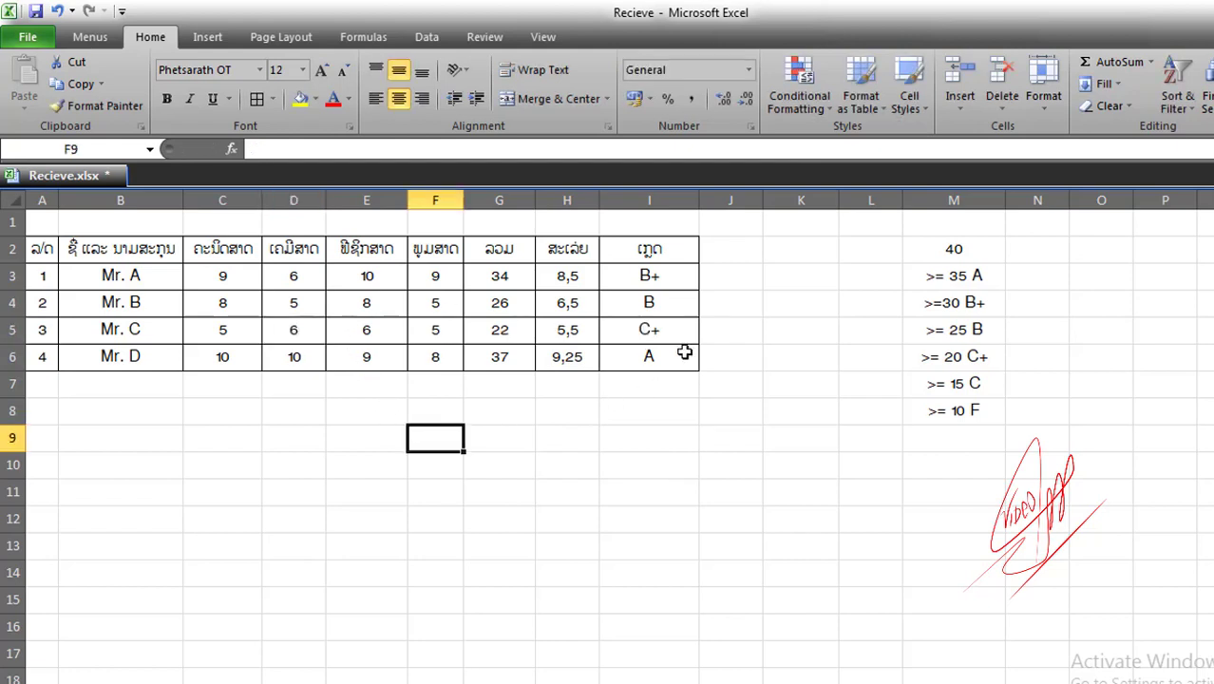
pyautogui.click(657, 335)
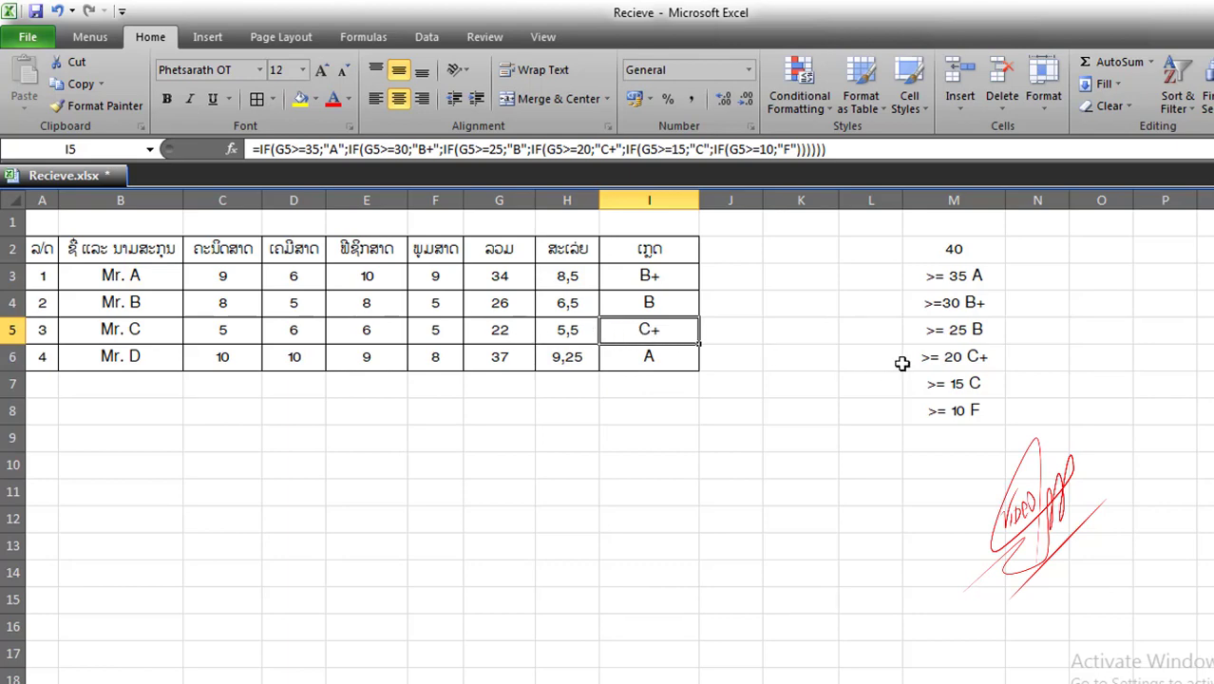
pyautogui.click(978, 357)
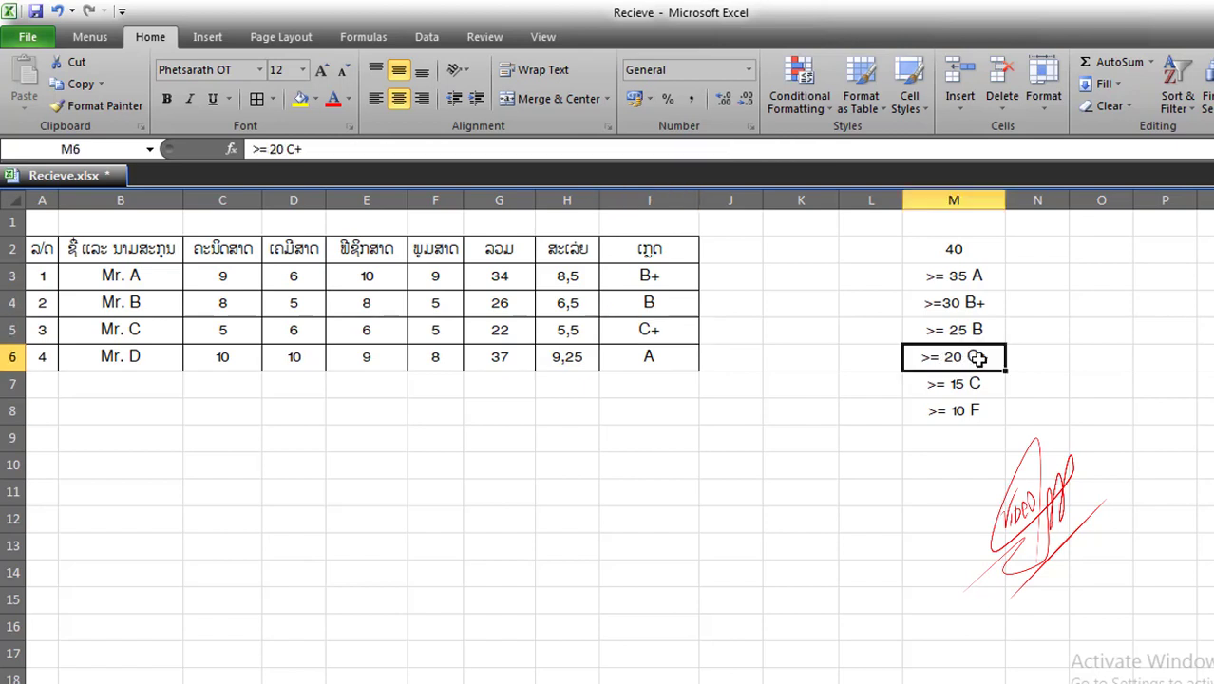
pyautogui.click(636, 331)
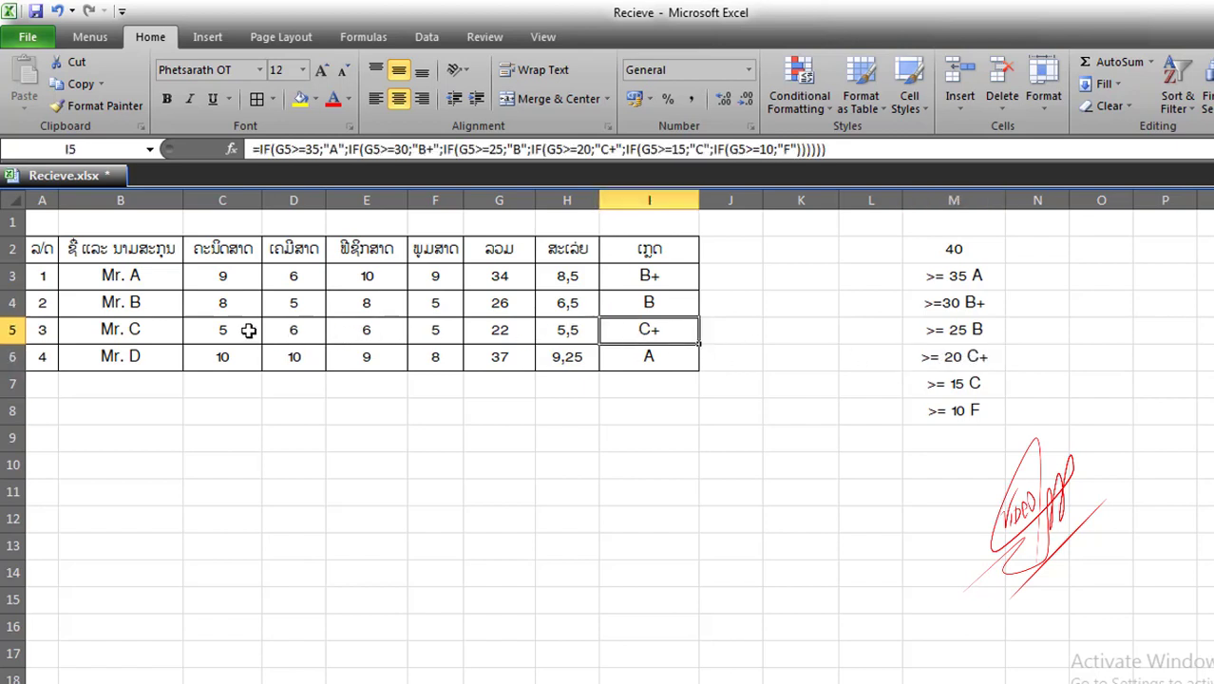
# Step: Set E5 and D5 to 5, then recheck the G5 total and I5 grade against >=20
pyautogui.click(371, 328)
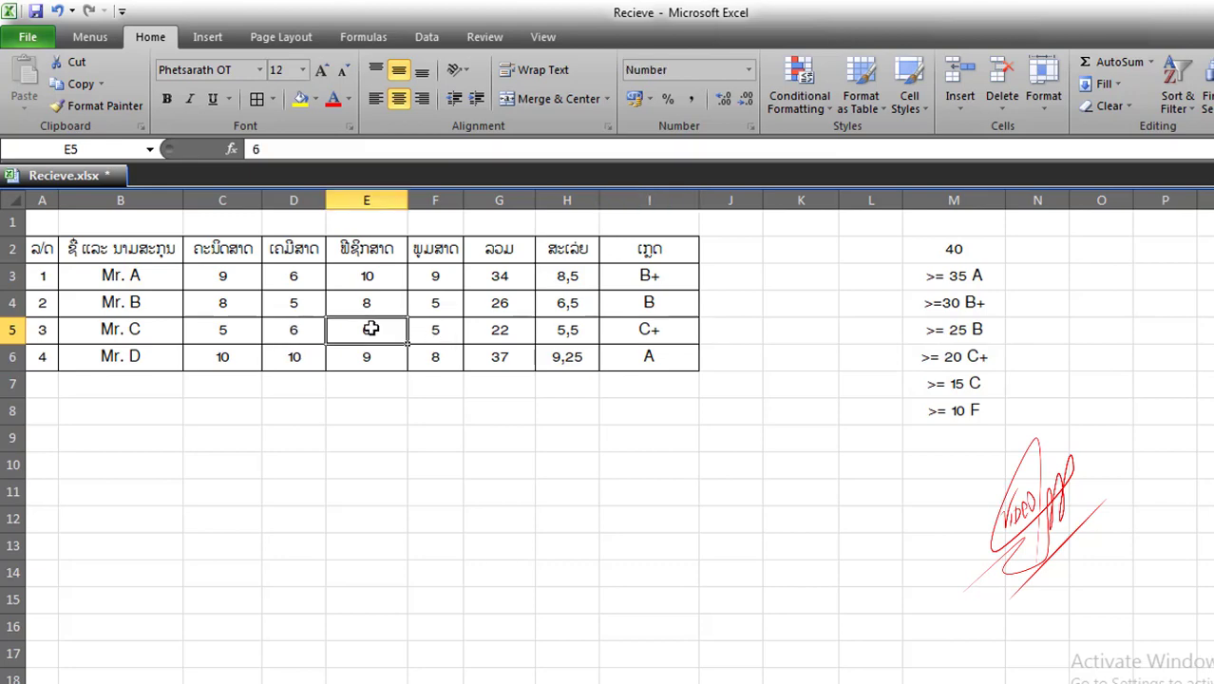
pyautogui.write('5')
pyautogui.click(477, 461)
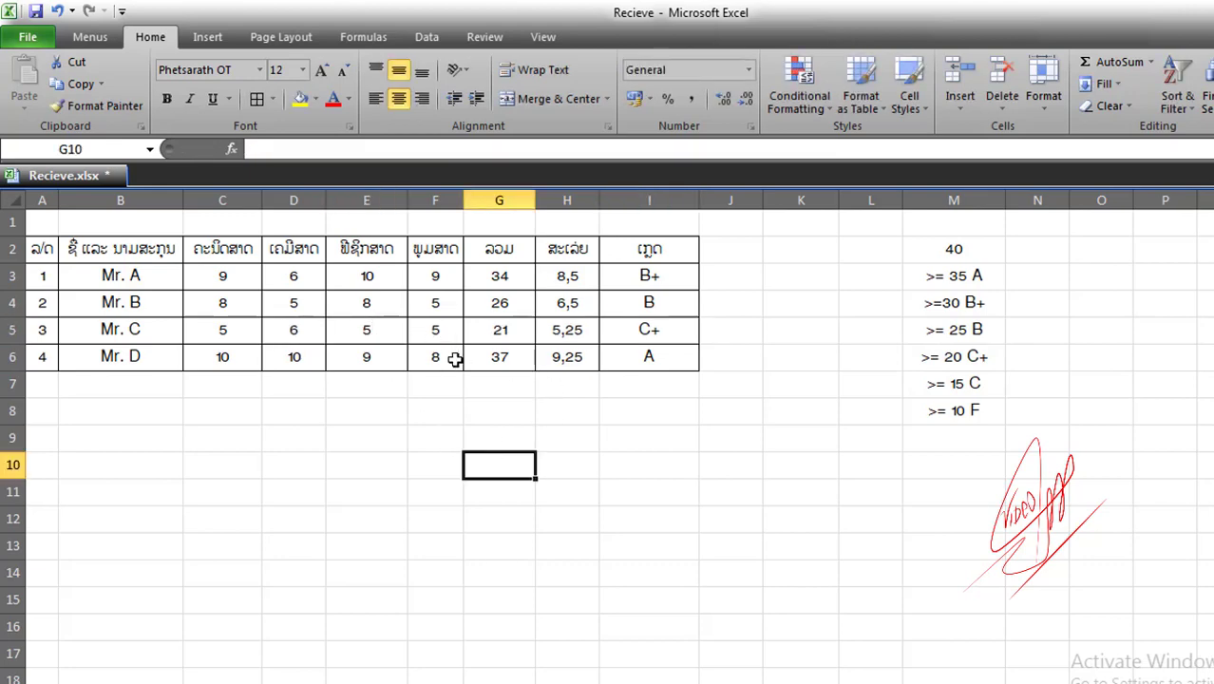
pyautogui.click(312, 327)
pyautogui.write('5')
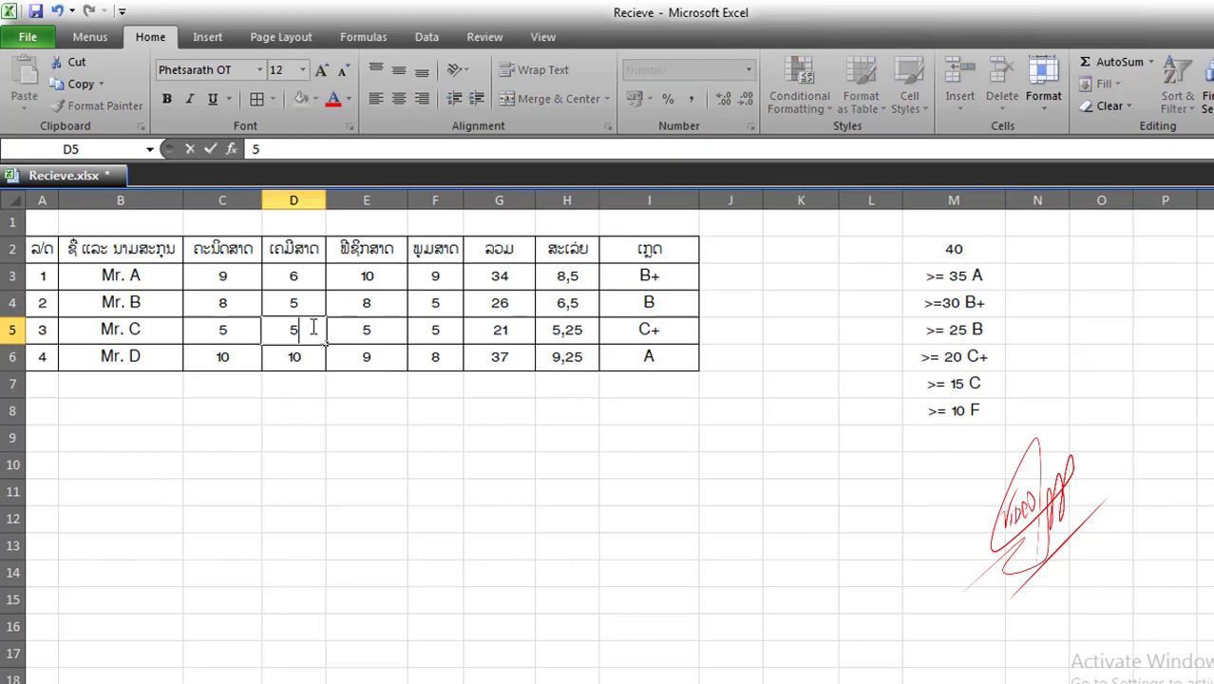
pyautogui.click(390, 469)
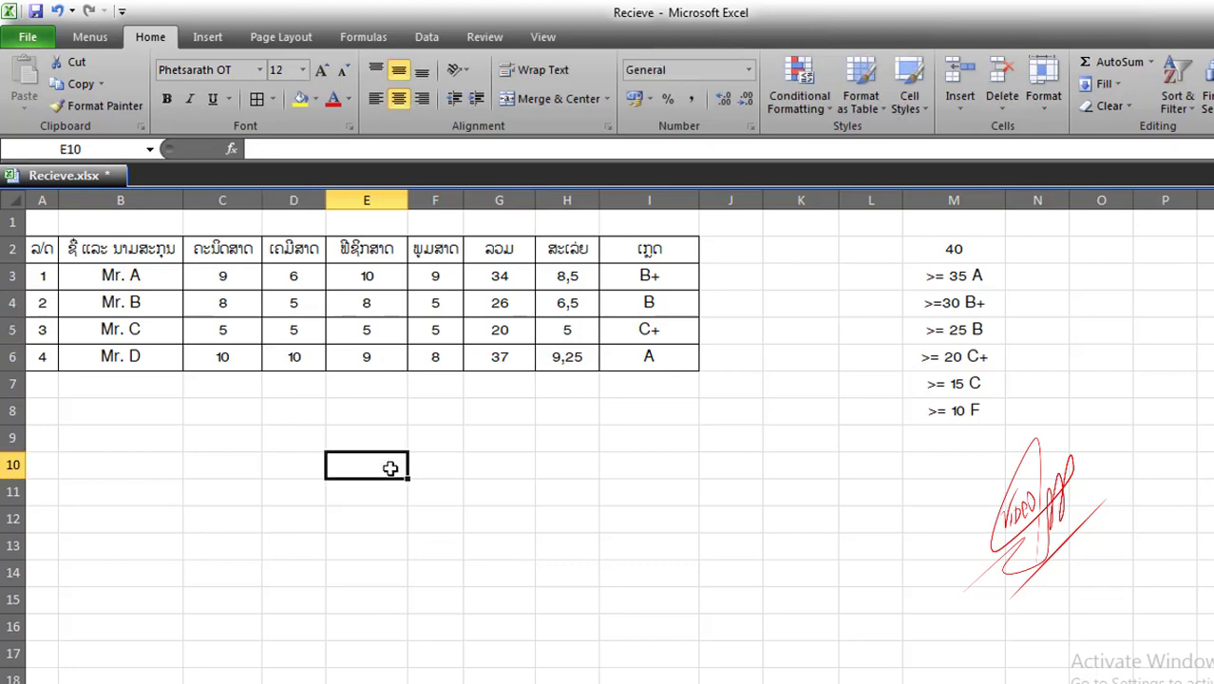
pyautogui.click(668, 334)
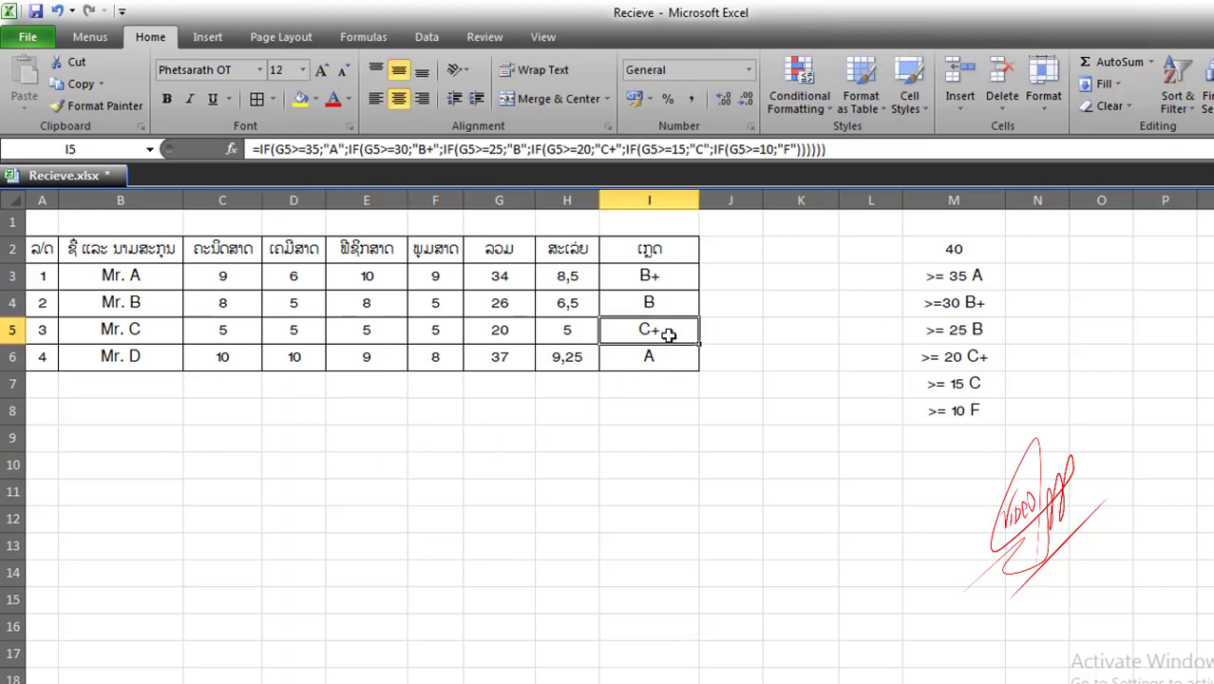
pyautogui.click(496, 332)
pyautogui.click(926, 359)
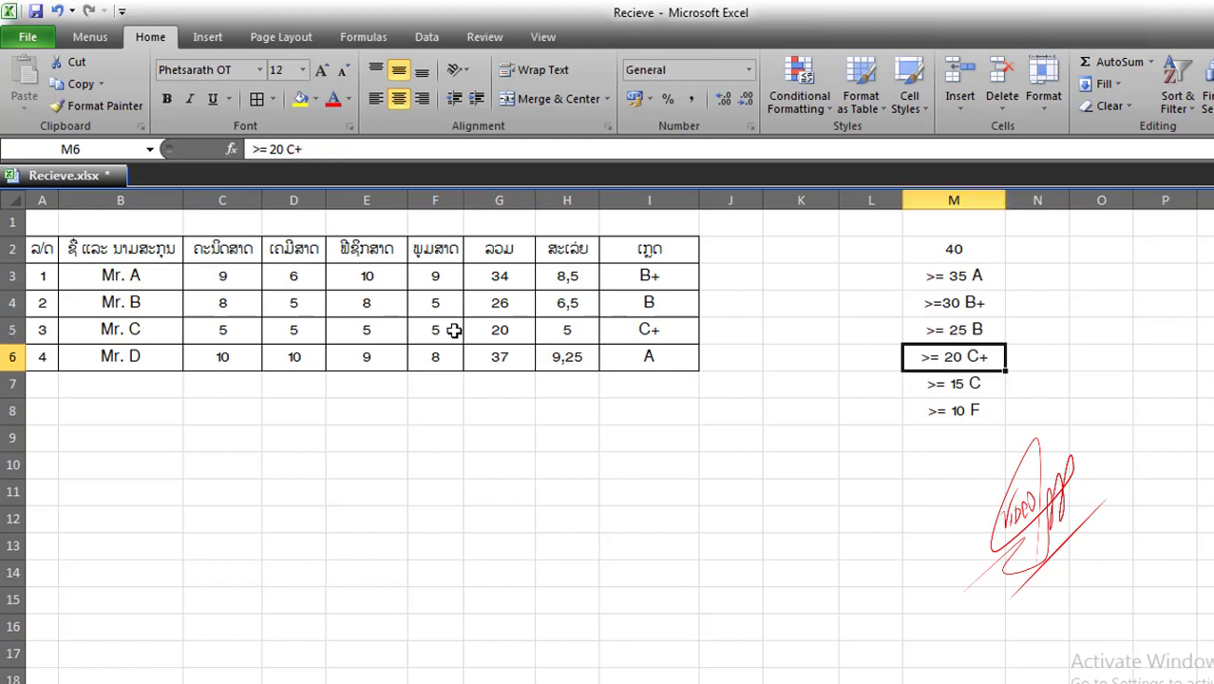
# Step: Try 2 in E5 so the grade drops to C, then set E5 to 6
pyautogui.click(390, 332)
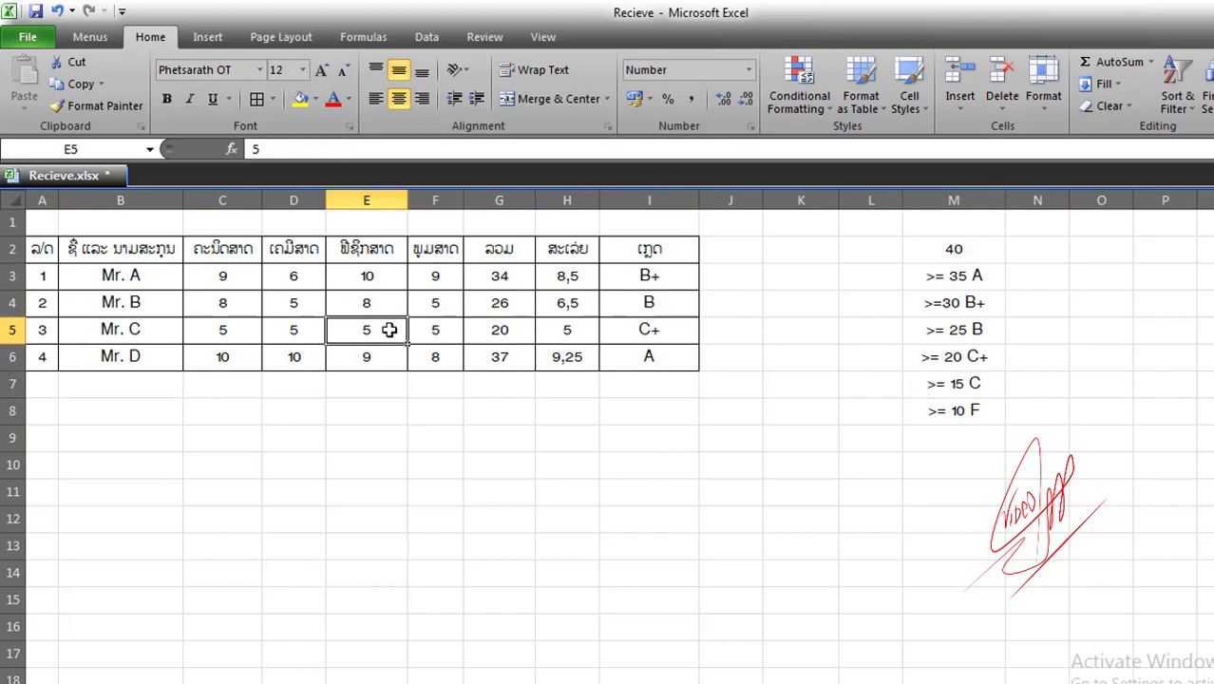
pyautogui.write('2')
pyautogui.click(426, 436)
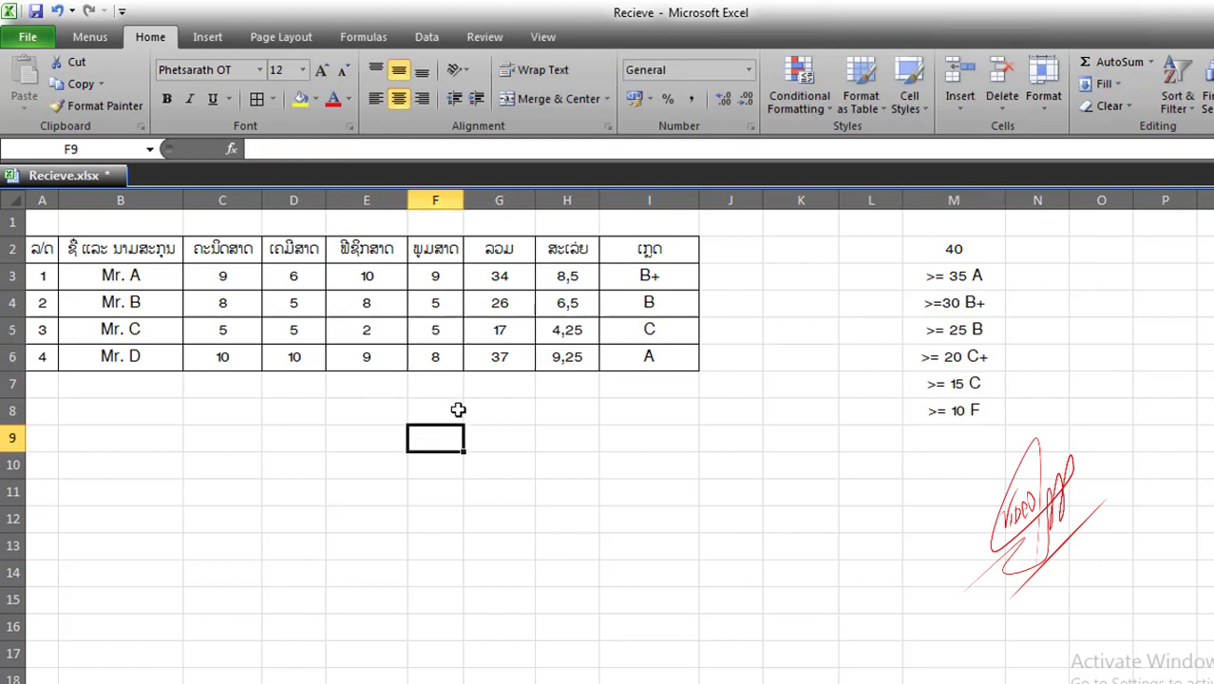
pyautogui.click(668, 337)
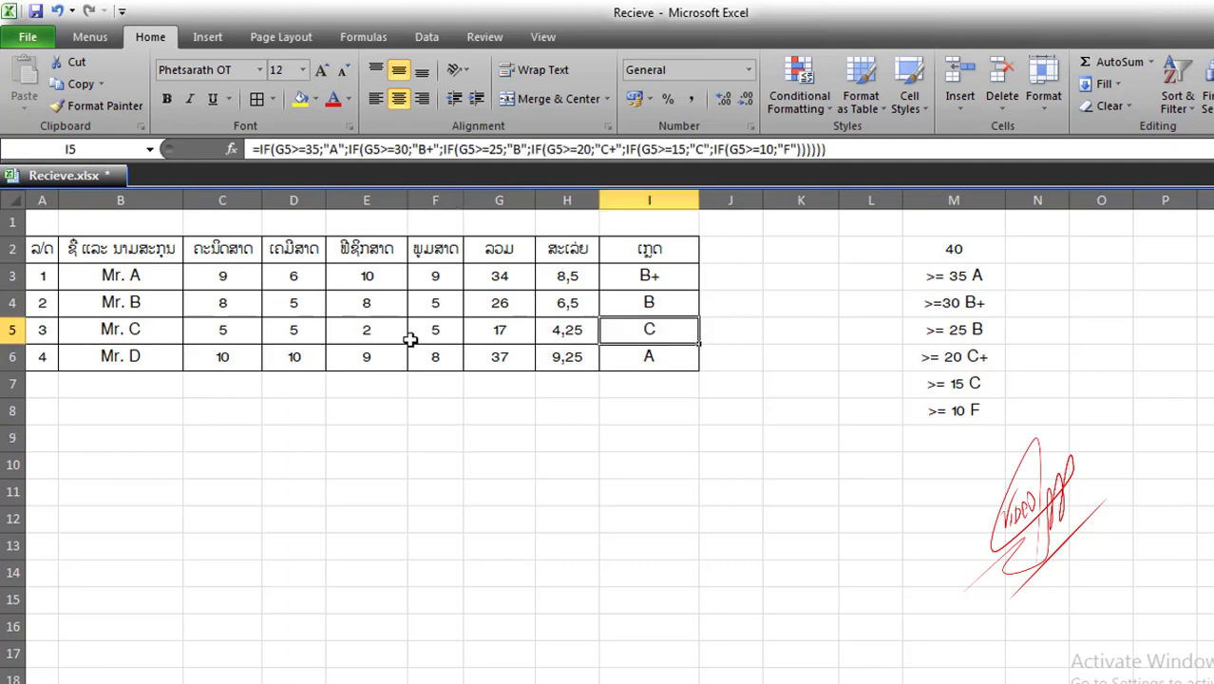
pyautogui.click(380, 328)
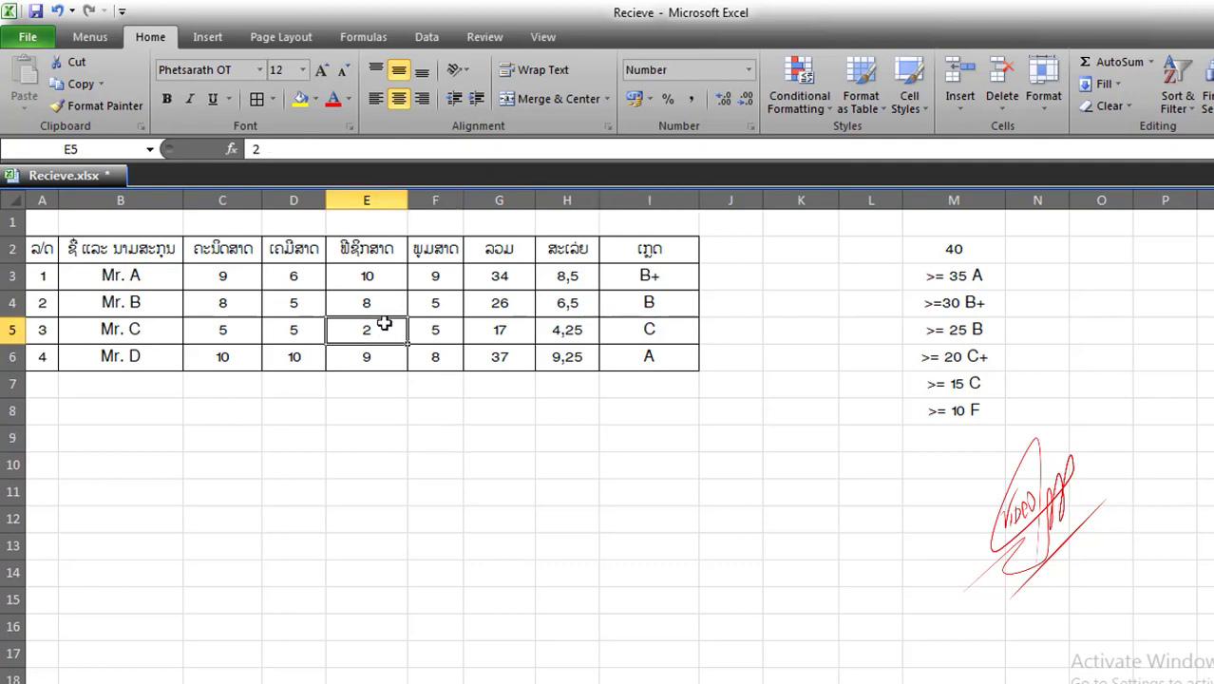
pyautogui.write('6')
pyautogui.click(467, 413)
pyautogui.click(667, 334)
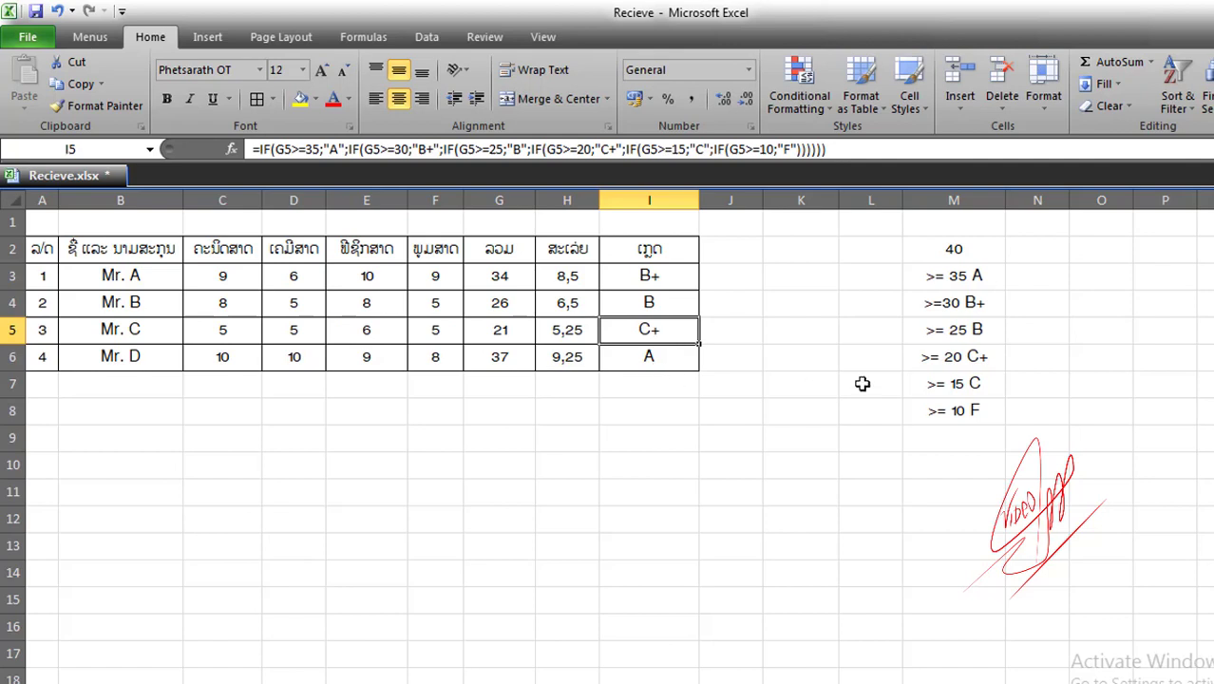
pyautogui.moveTo(961, 390); pyautogui.dragTo(965, 251)
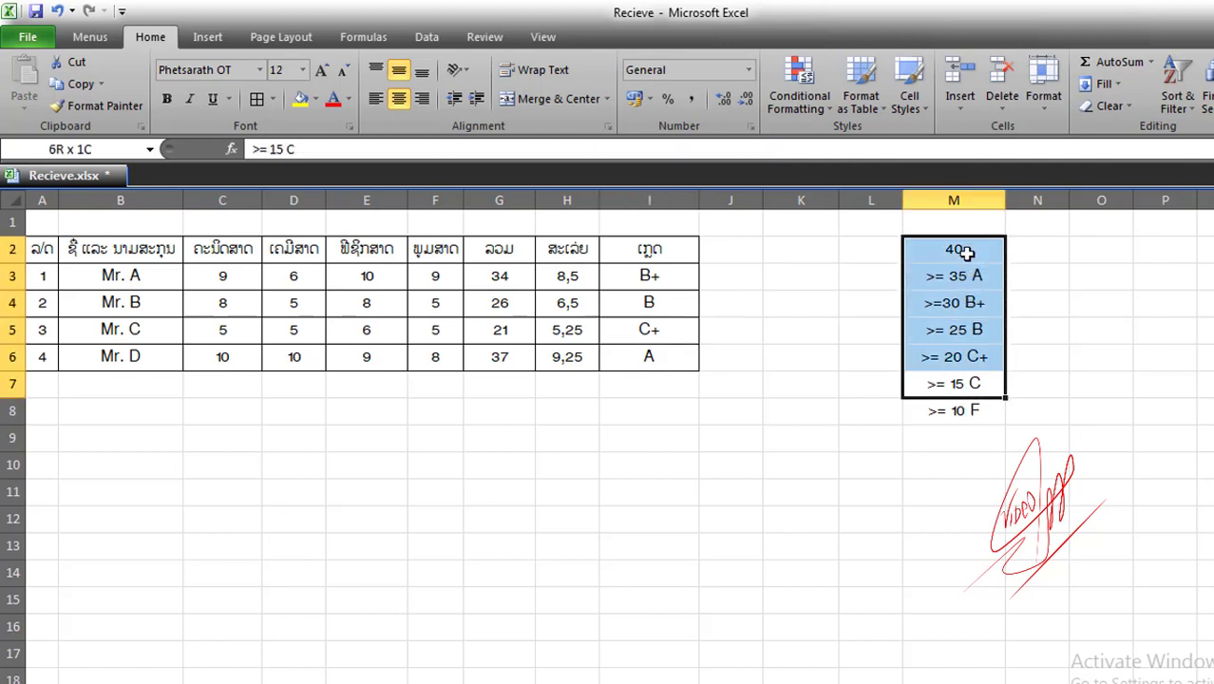
pyautogui.click(967, 331)
pyautogui.moveTo(981, 412)
pyautogui.mouseDown()
pyautogui.moveTo(954, 248)
pyautogui.moveTo(913, 247)
pyautogui.moveTo(983, 412)
pyautogui.mouseUp()
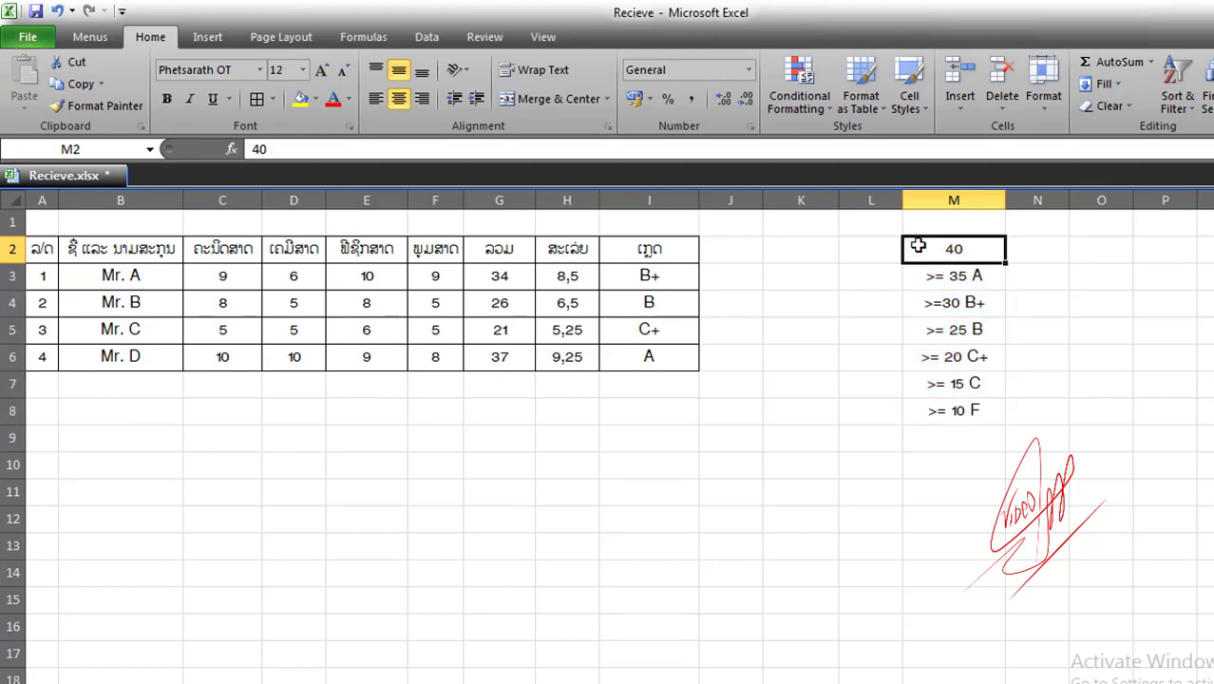
pyautogui.click(769, 414)
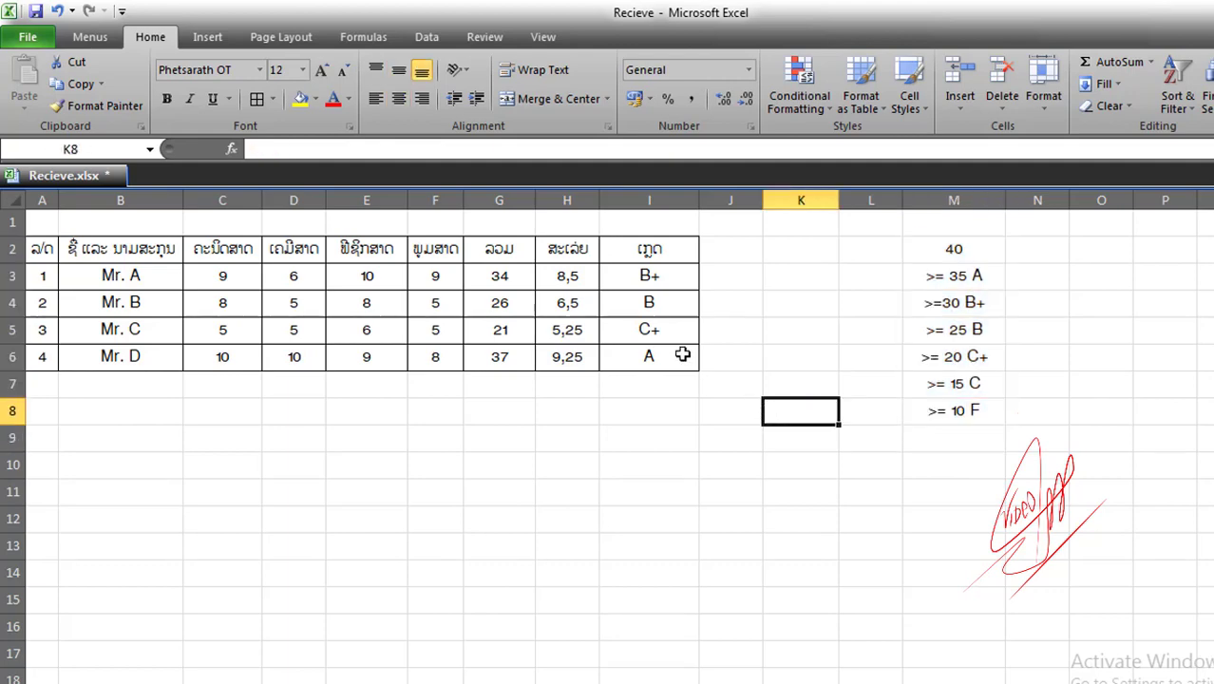
pyautogui.click(668, 280)
pyautogui.click(668, 305)
pyautogui.click(670, 332)
pyautogui.click(662, 356)
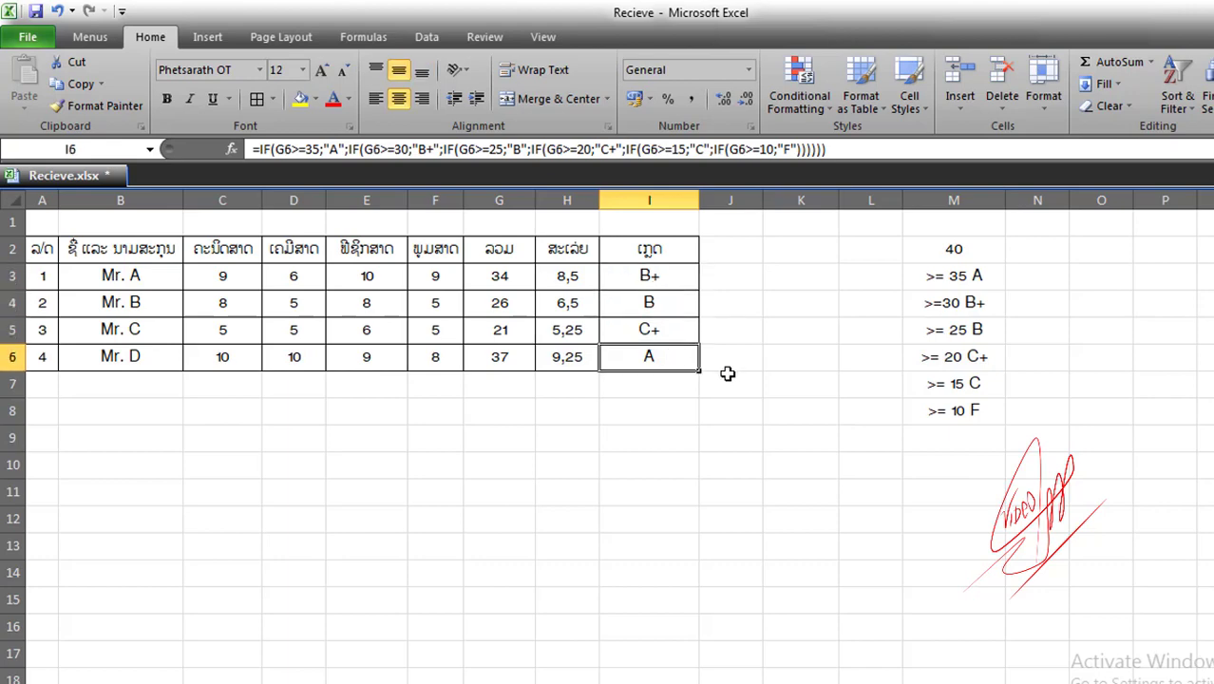
pyautogui.click(728, 376)
pyautogui.click(656, 359)
# Step: Commit the nested-IF grade formula in I3, which shows B+
pyautogui.click(667, 277)
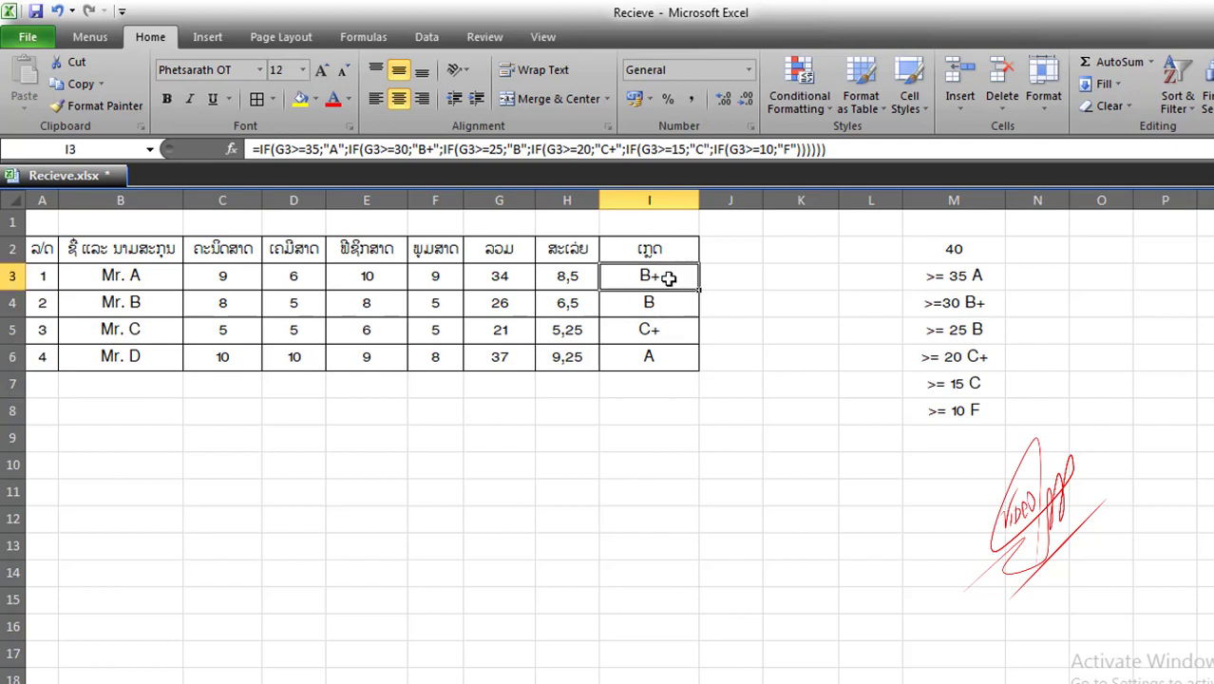
pyautogui.doubleClick(668, 277)
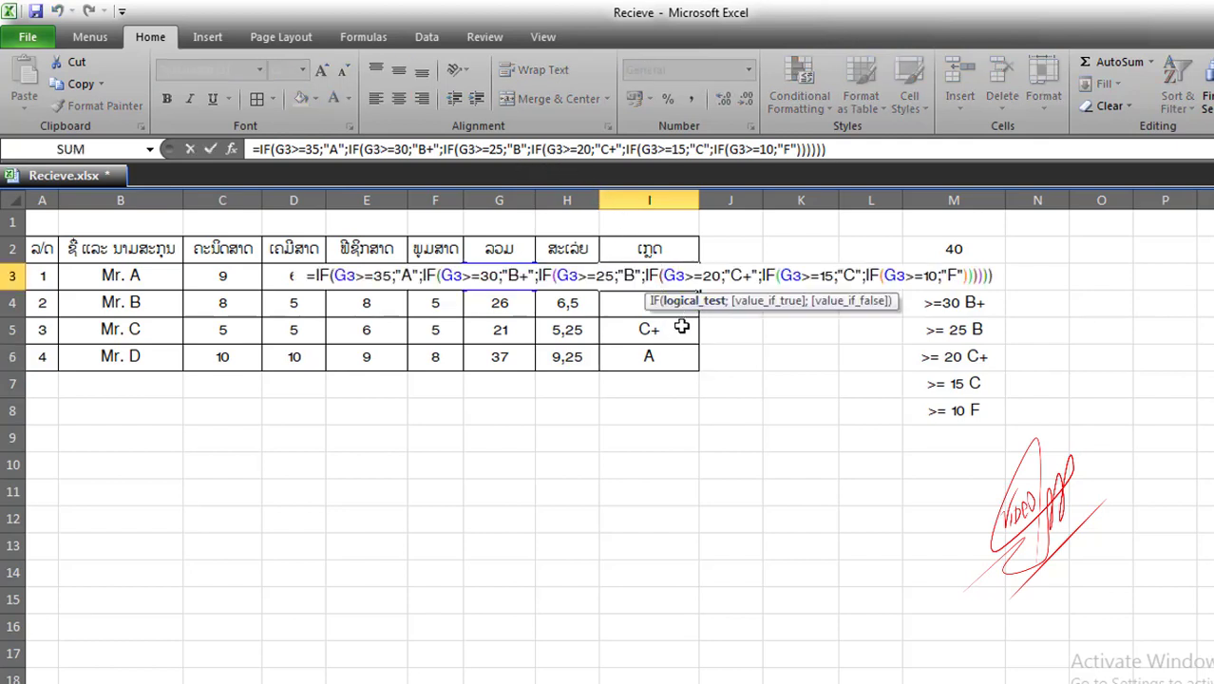
pyautogui.press('Return')
pyautogui.click(801, 358)
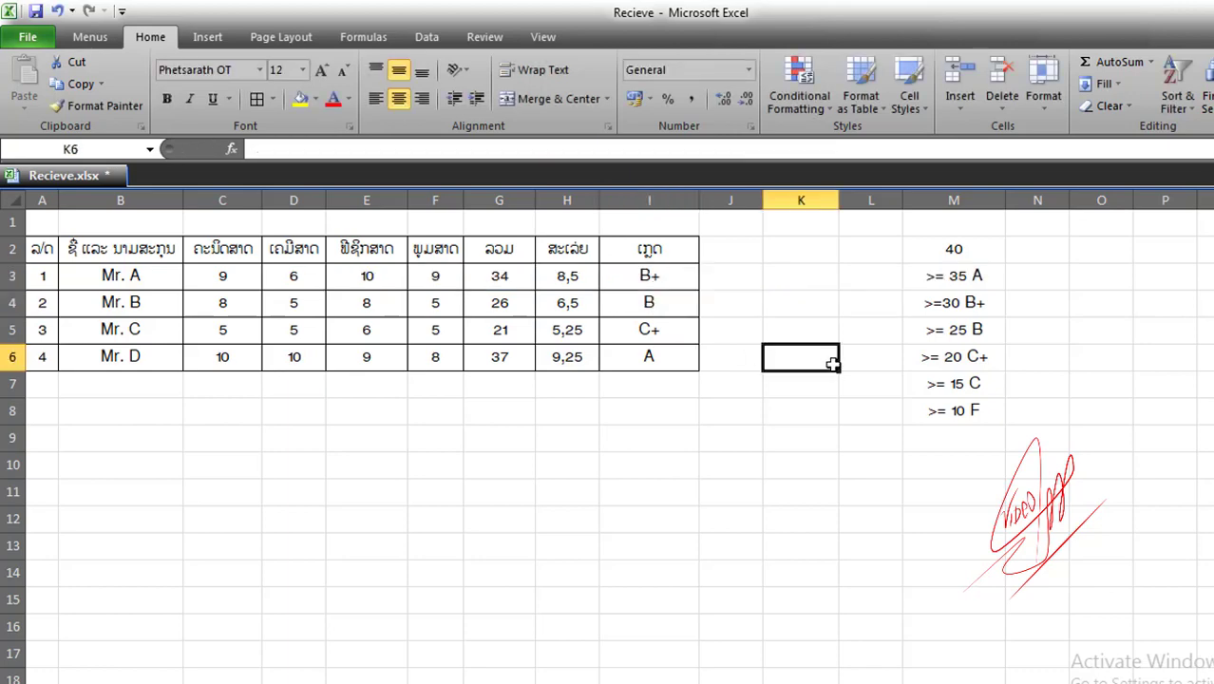
# Step: Compare against the thresholds from >=35 A down, then select I3's whole formula text
pyautogui.click(947, 304)
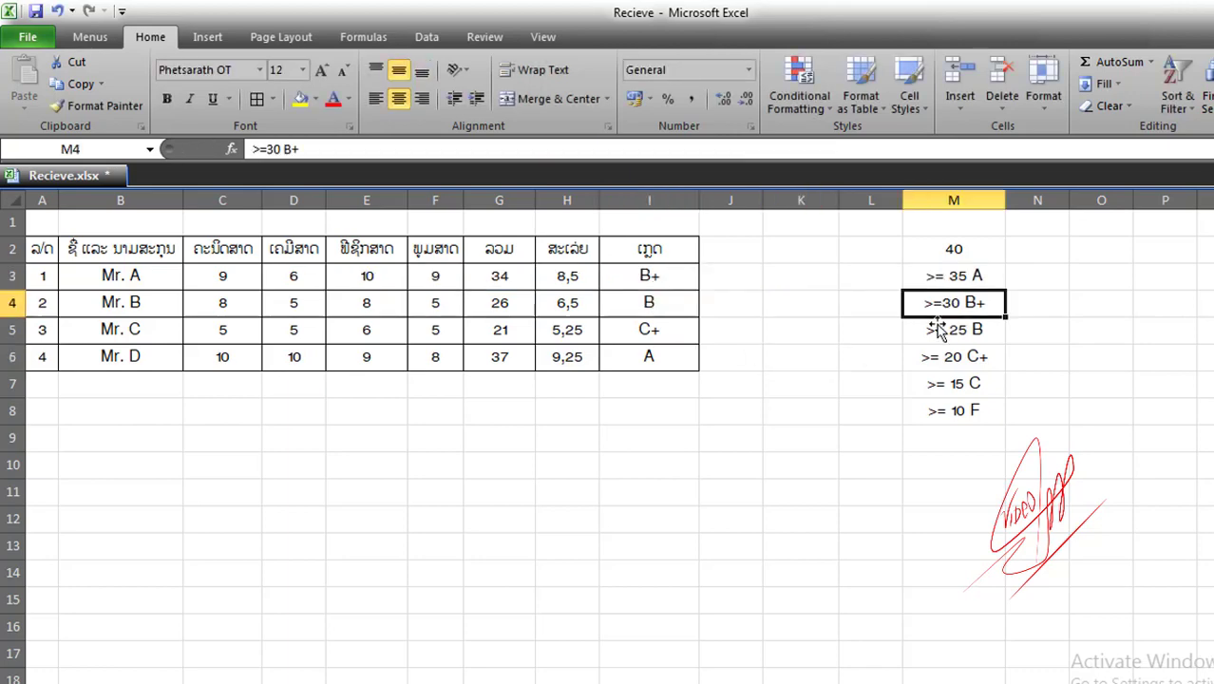
pyautogui.click(949, 277)
pyautogui.click(954, 252)
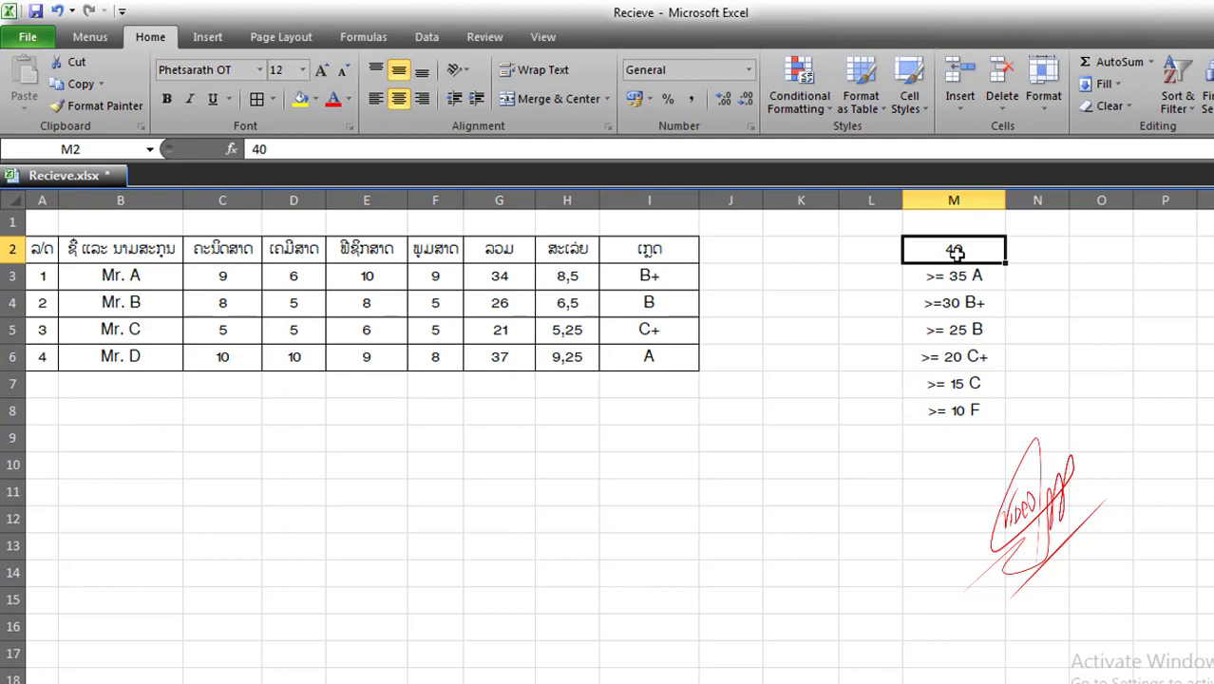
pyautogui.click(986, 277)
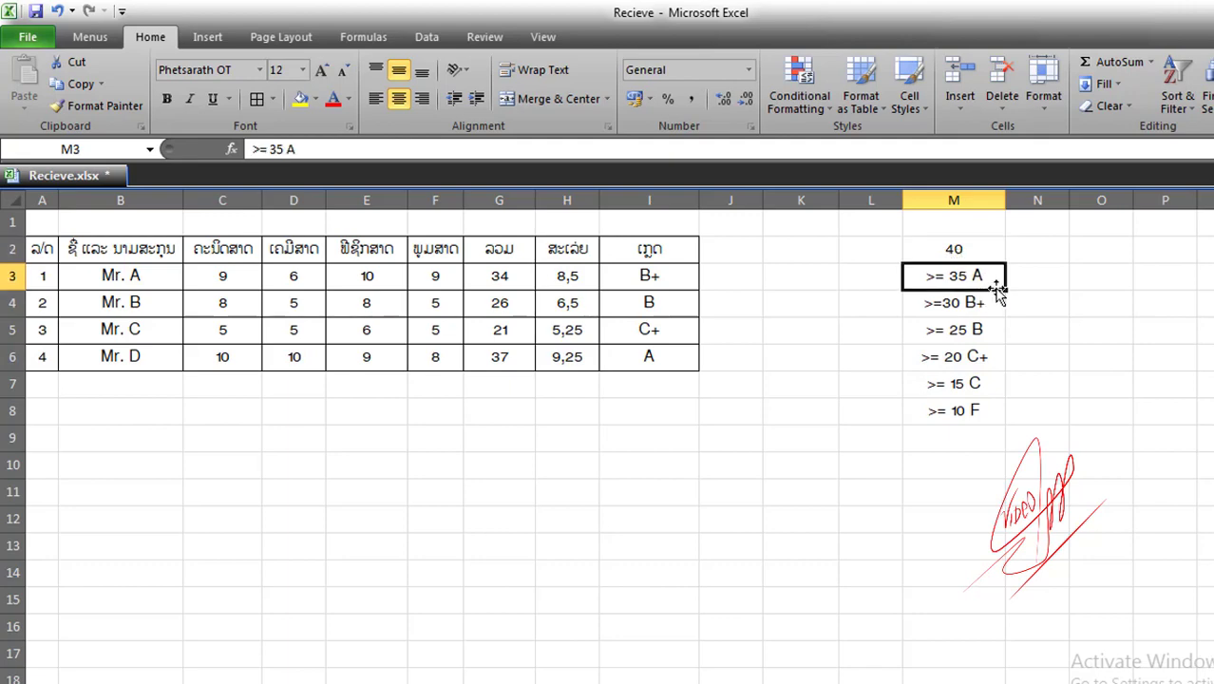
pyautogui.click(956, 304)
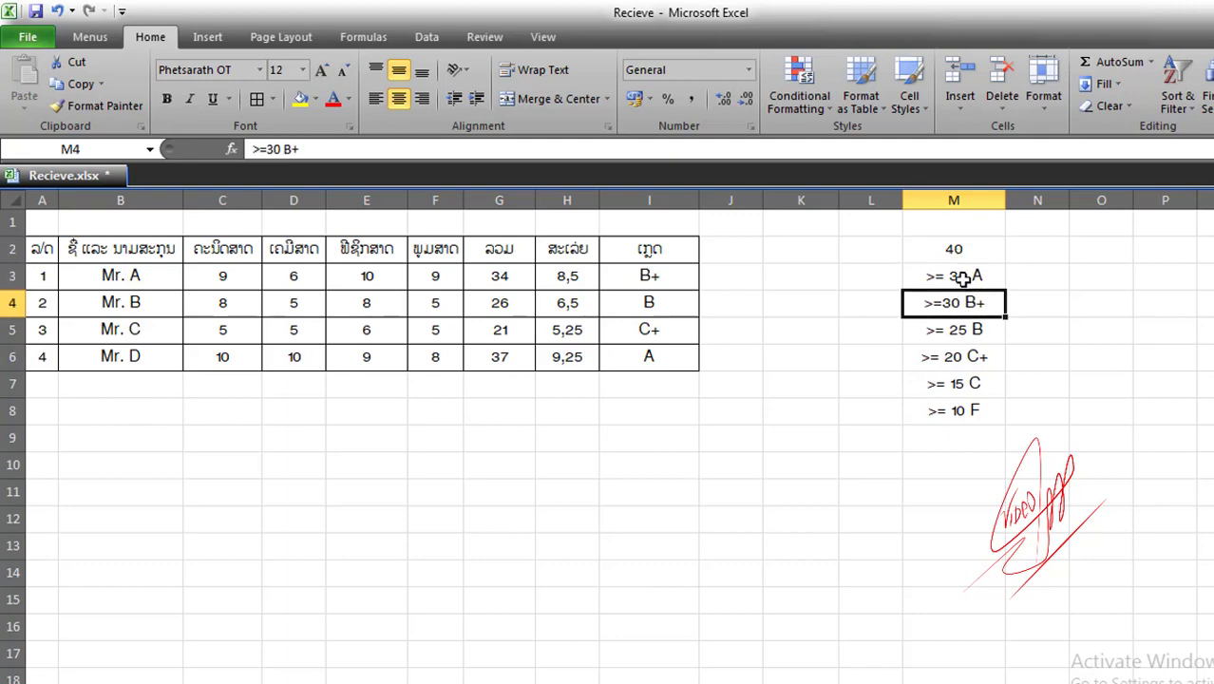
pyautogui.click(962, 278)
pyautogui.click(979, 302)
pyautogui.moveTo(959, 276)
pyautogui.mouseDown()
pyautogui.moveTo(963, 319)
pyautogui.moveTo(940, 390)
pyautogui.mouseUp()
pyautogui.click(647, 278)
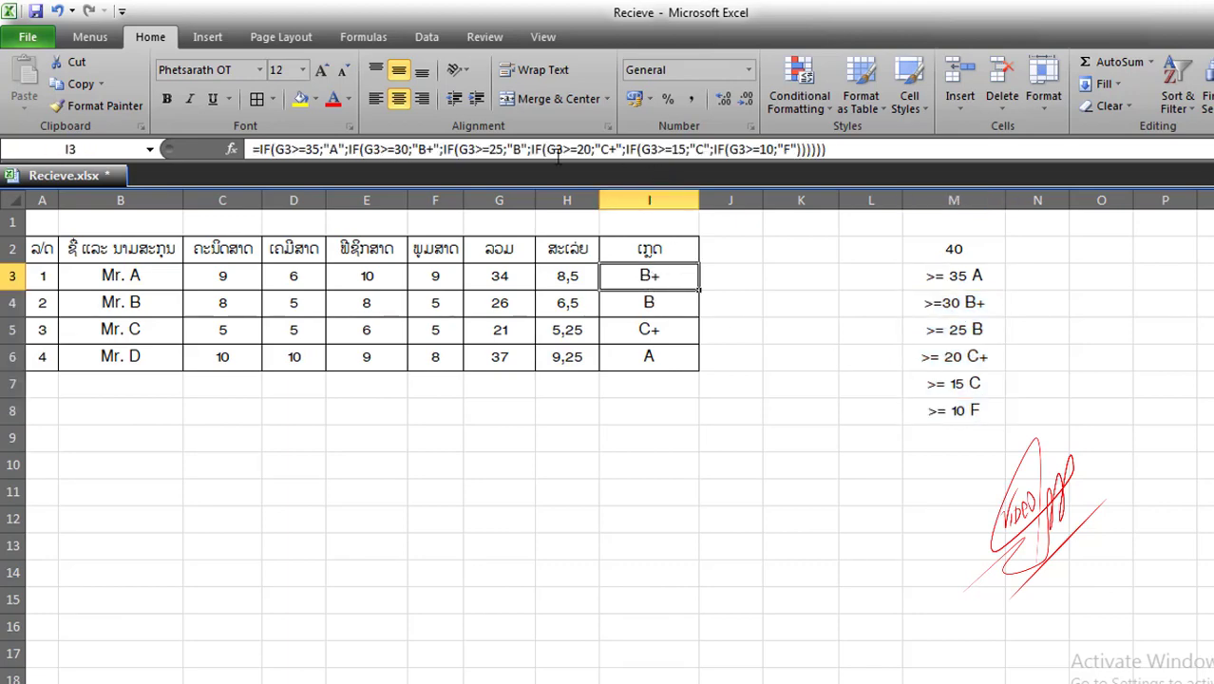
pyautogui.moveTo(839, 149); pyautogui.dragTo(252, 152)
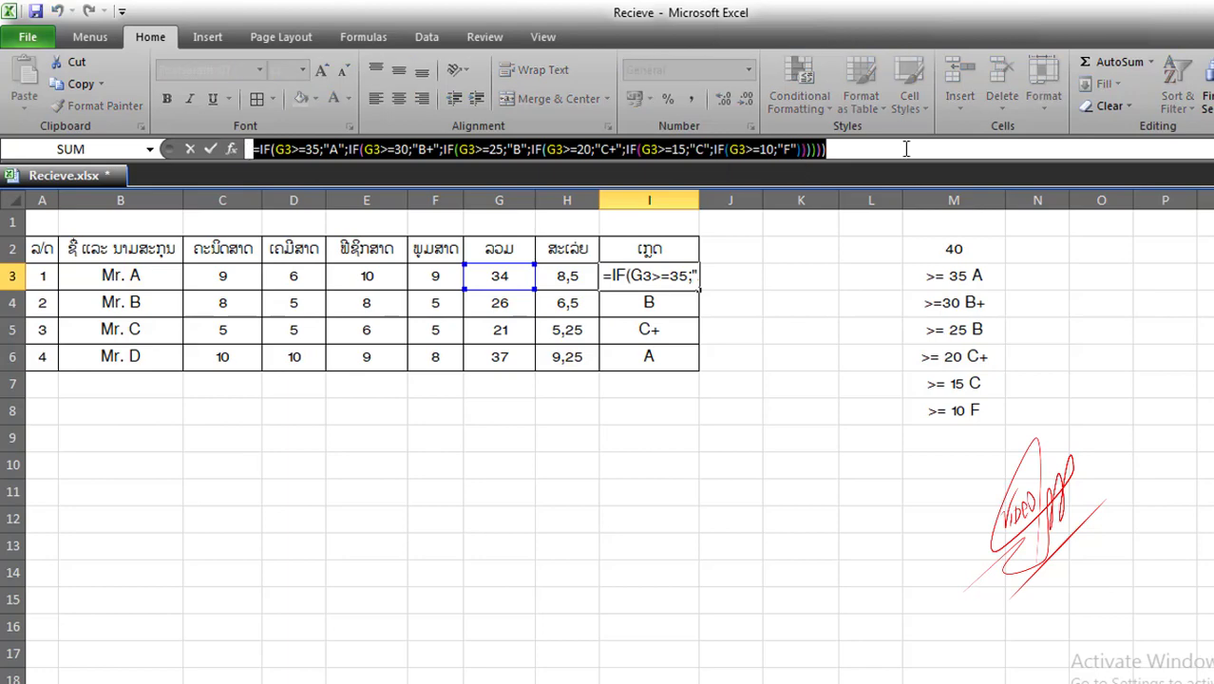
# Step: Copy I3's nested-IF formula text from the formula bar, leaving the cell unchanged
pyautogui.moveTo(843, 150); pyautogui.dragTo(247, 149)
pyautogui.rightClick(676, 152)
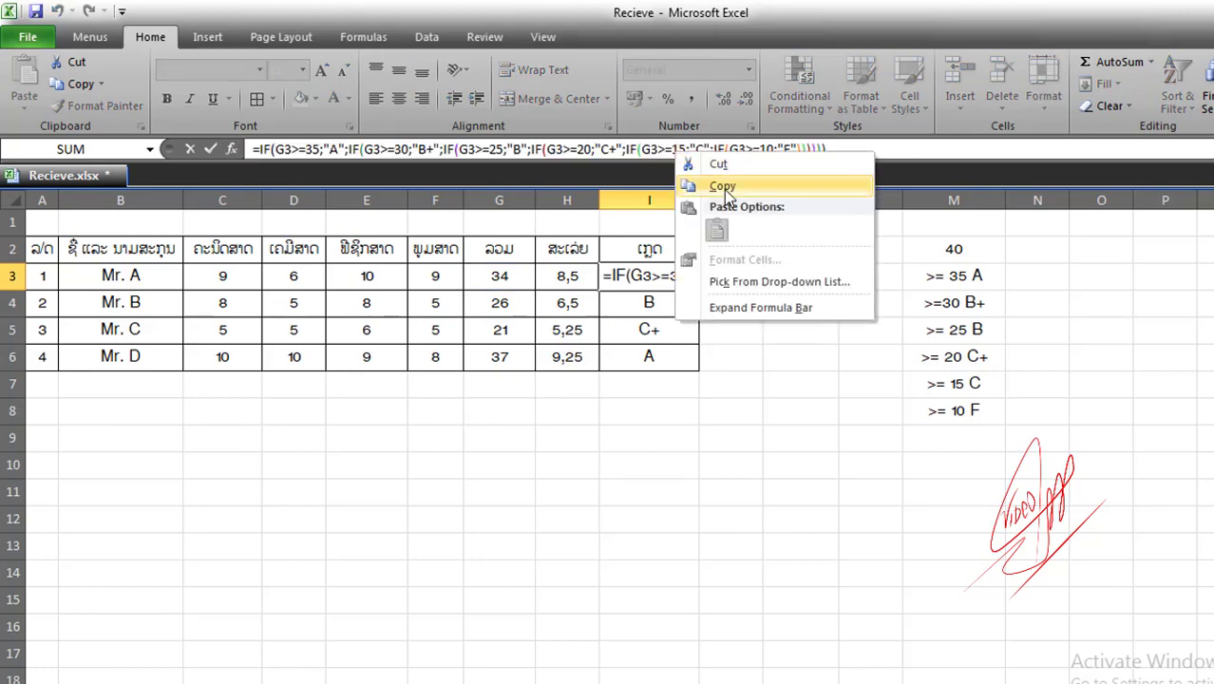
pyautogui.click(727, 185)
pyautogui.click(807, 270)
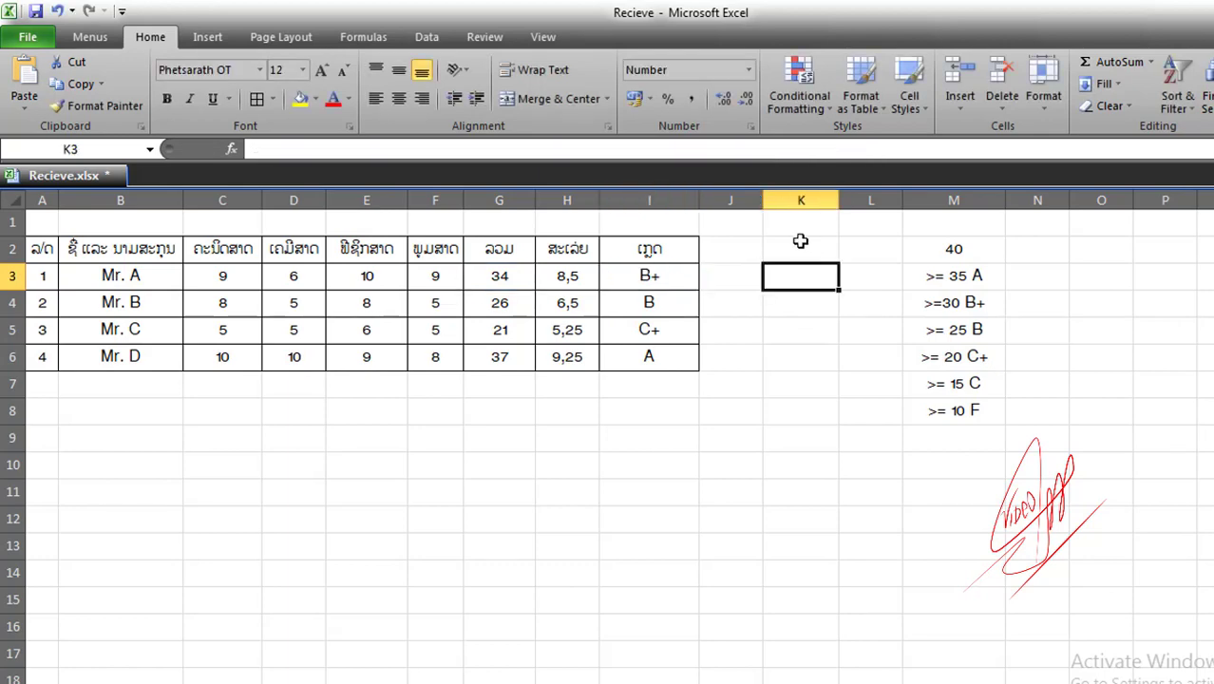
# Step: Select J2 to J6 for the new rank column
pyautogui.click(753, 345)
pyautogui.click(652, 407)
pyautogui.click(731, 330)
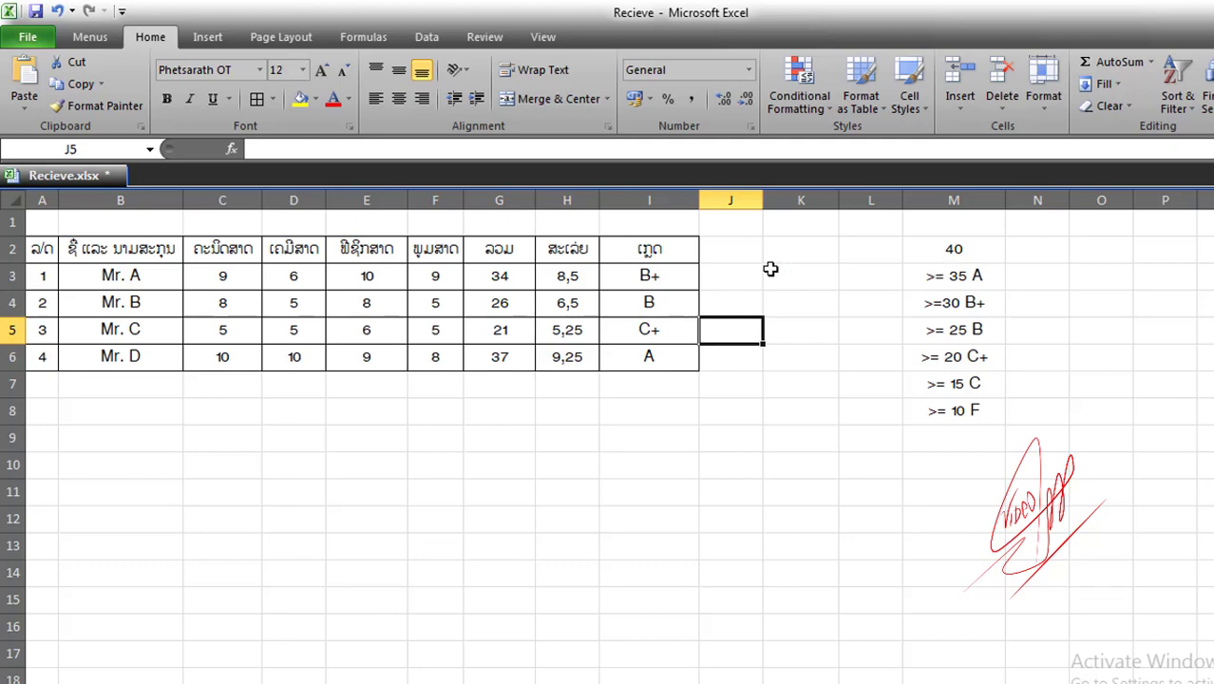
pyautogui.moveTo(732, 250); pyautogui.dragTo(750, 354)
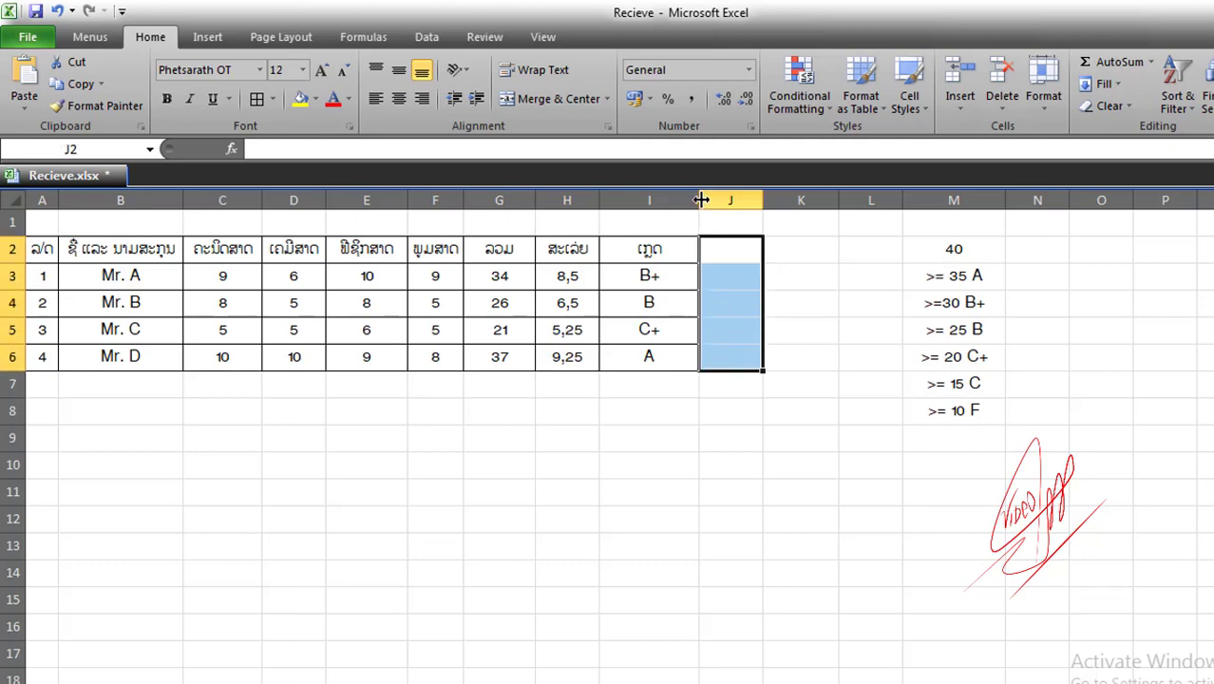
# Step: Narrow column I and enter the rank header ອັນດັບທີ in J2
pyautogui.moveTo(701, 199); pyautogui.dragTo(666, 200)
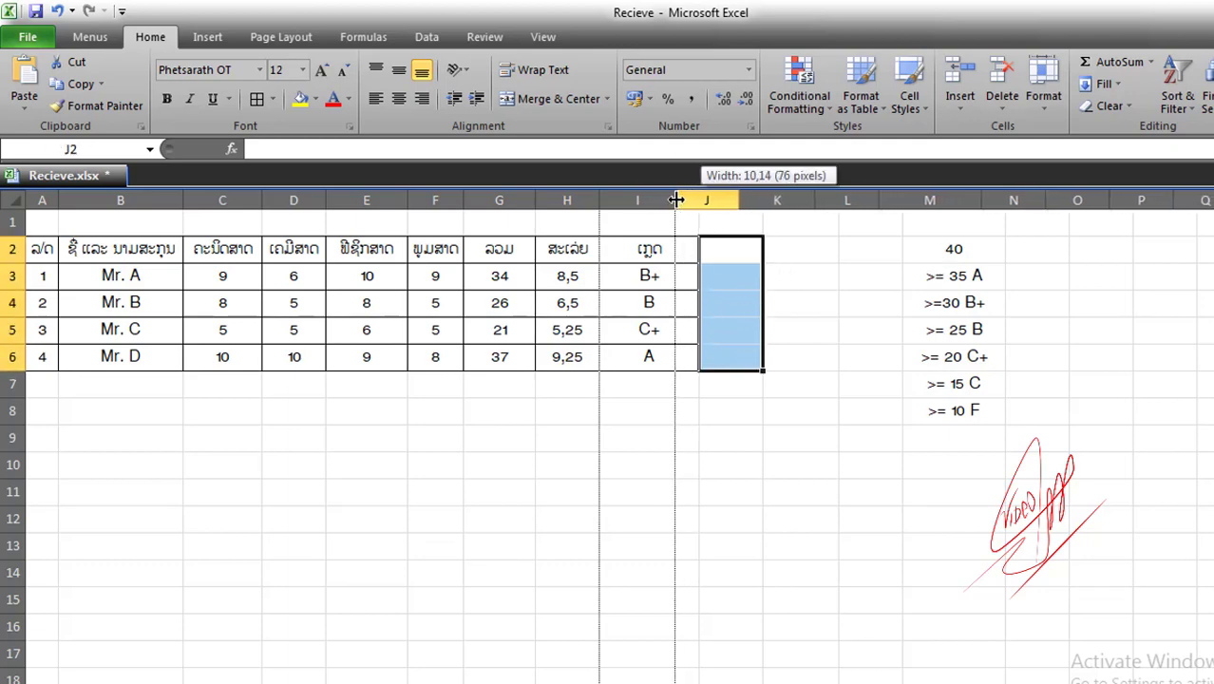
pyautogui.click(702, 258)
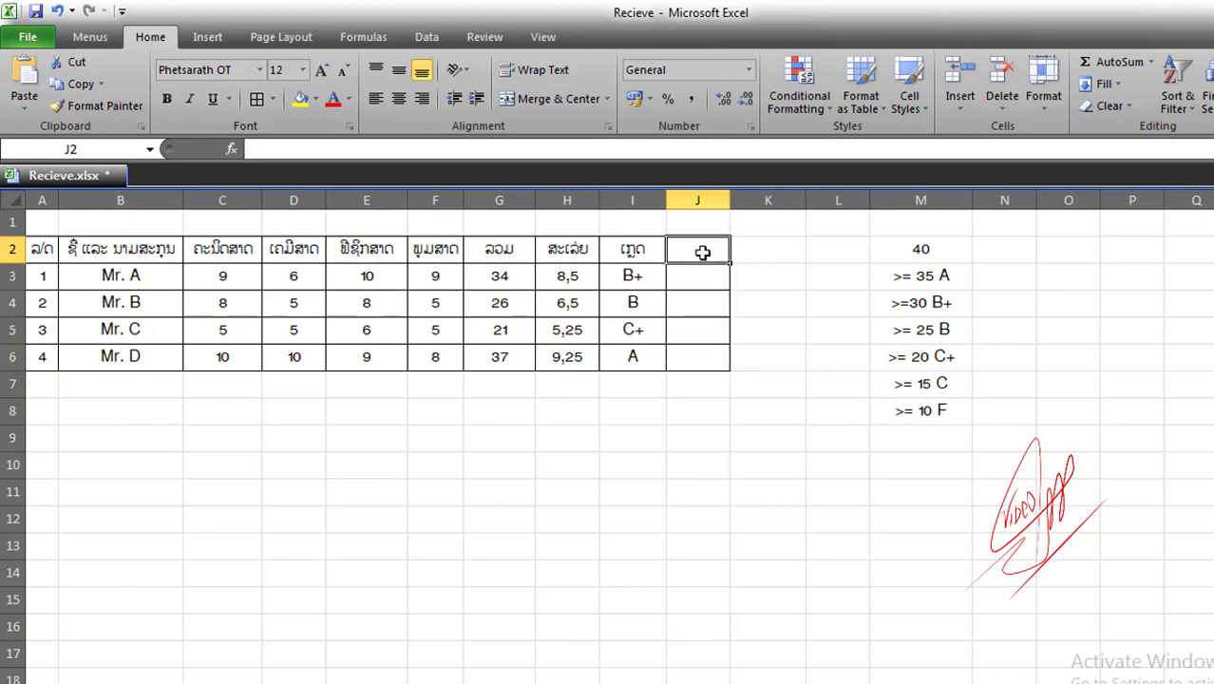
pyautogui.write('ອັນ')
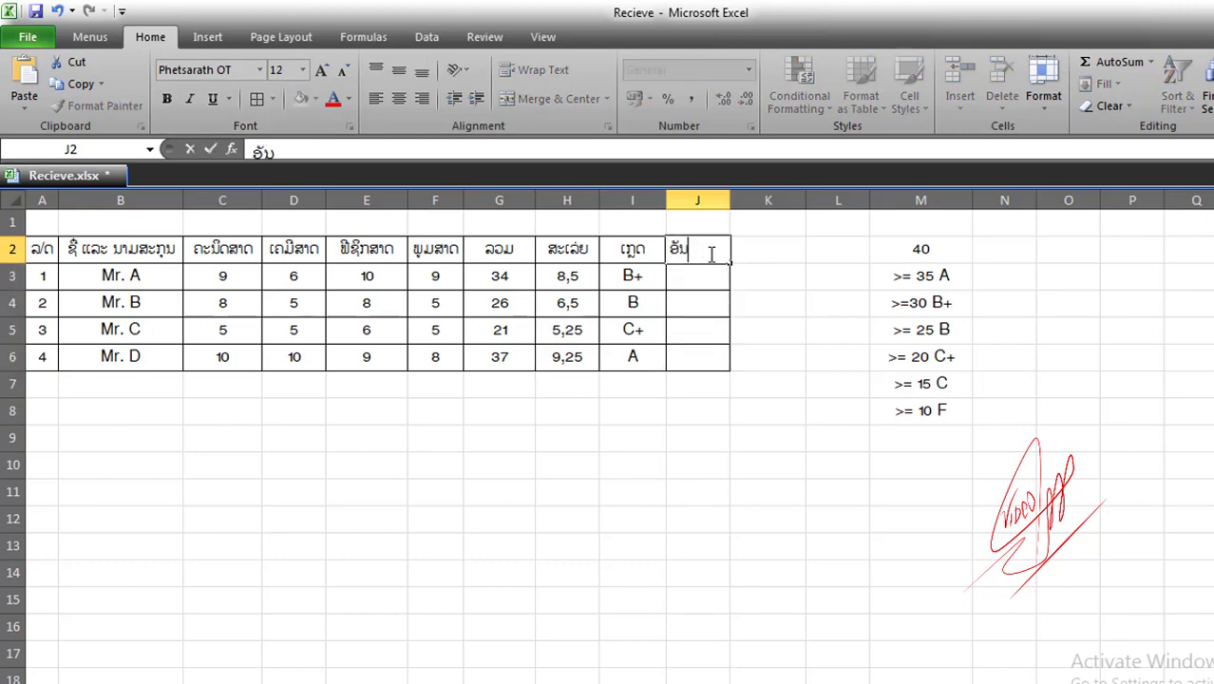
pyautogui.write('ດ')
pyautogui.press('BackSpace')
pyautogui.write('ທີ')
pyautogui.press('Return')
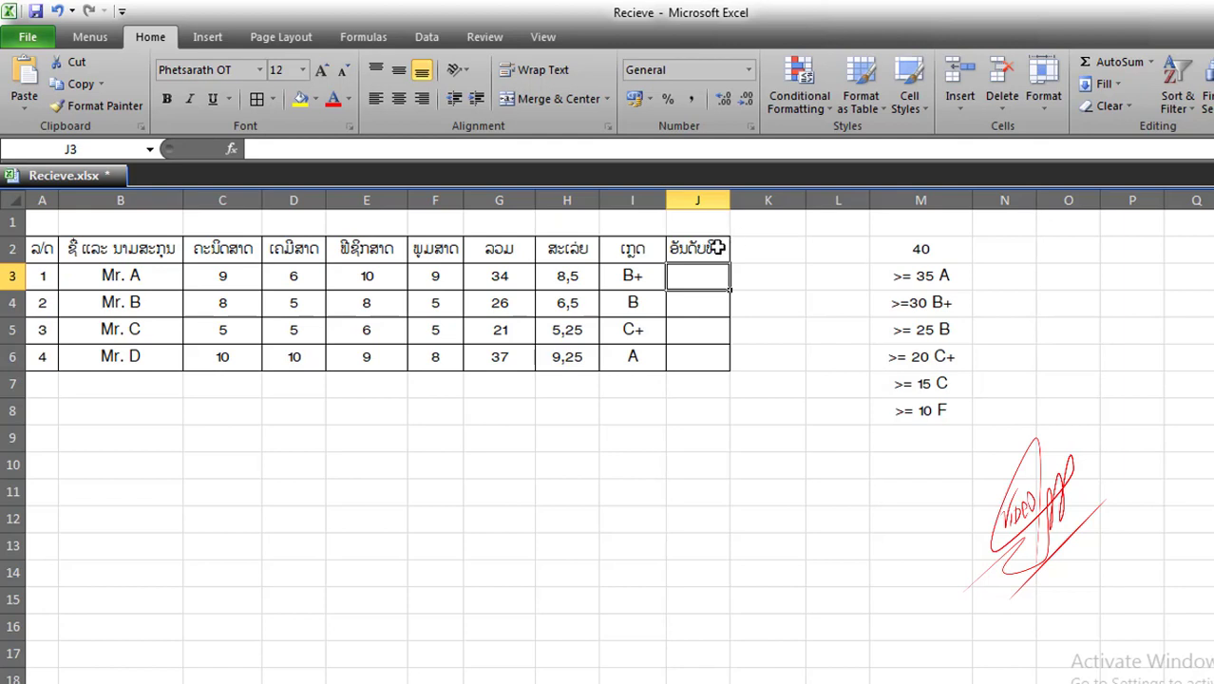
# Step: Center the J2 header and center and middle-align the rank cells J3 to J6
pyautogui.click(716, 248)
pyautogui.click(403, 100)
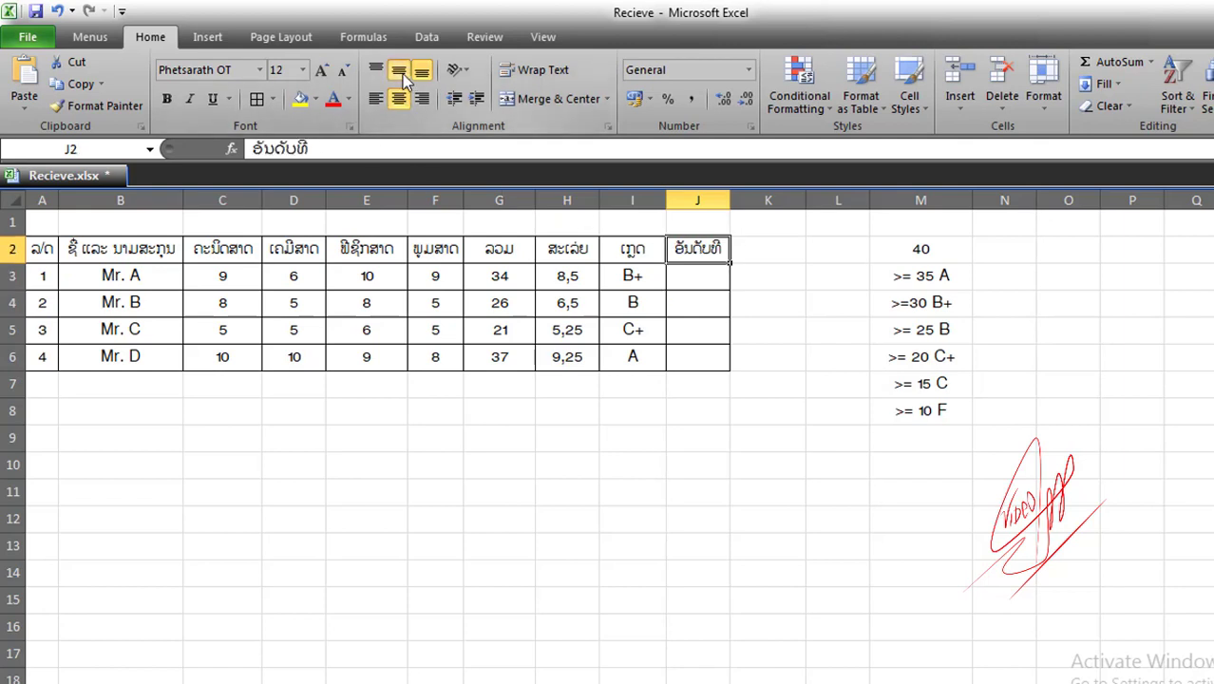
pyautogui.moveTo(705, 272); pyautogui.dragTo(698, 354)
pyautogui.click(399, 99)
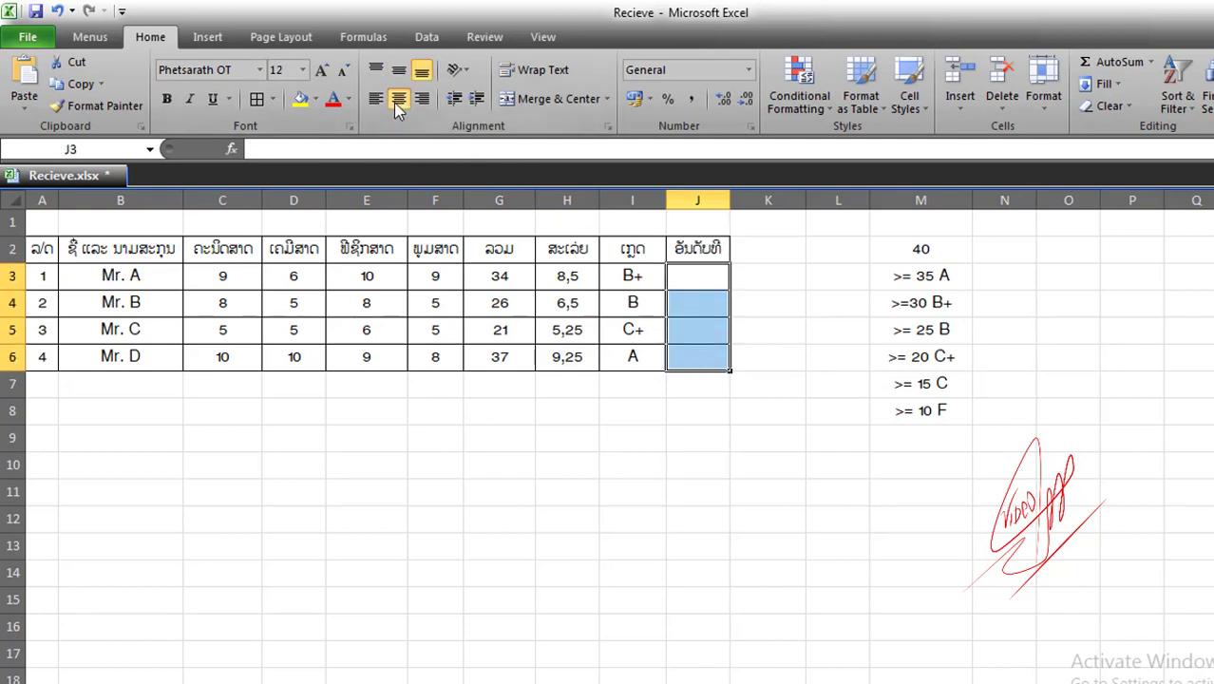
pyautogui.click(399, 69)
pyautogui.click(711, 322)
pyautogui.click(700, 274)
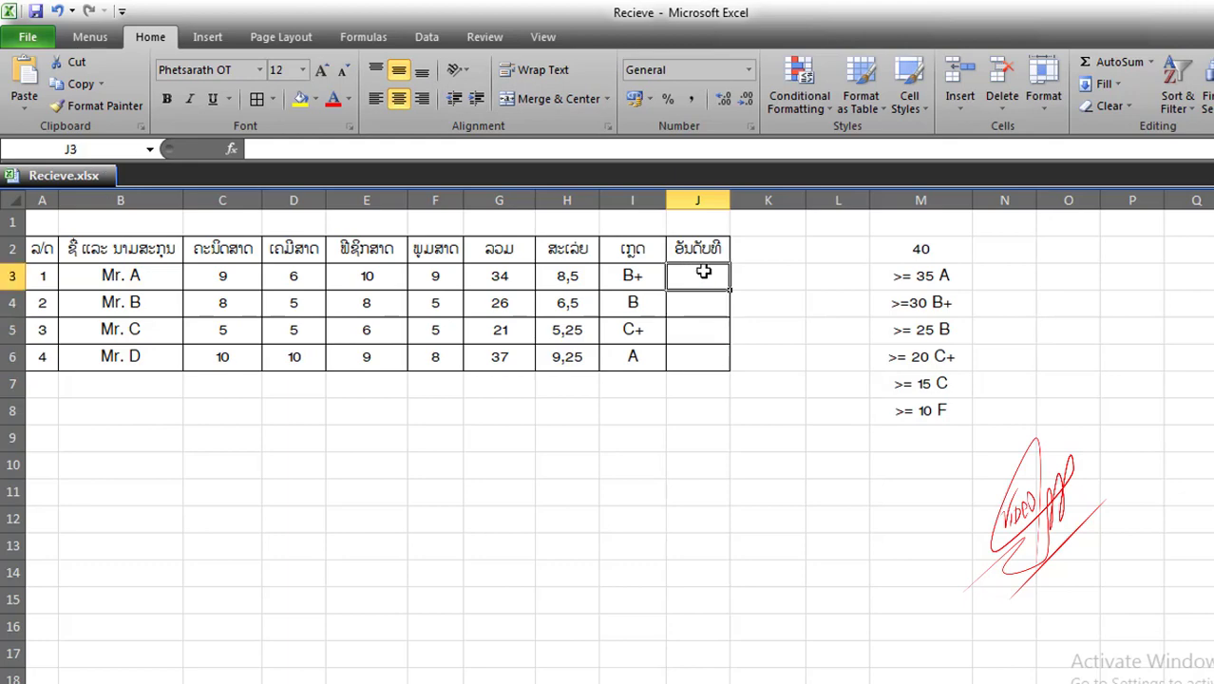
# Step: Enter =RANK(G3;G:G) in J3, swapping the comma for a semicolon, so it shows 2
pyautogui.write('ໍ')
pyautogui.press('BackSpace')
pyautogui.write('=')
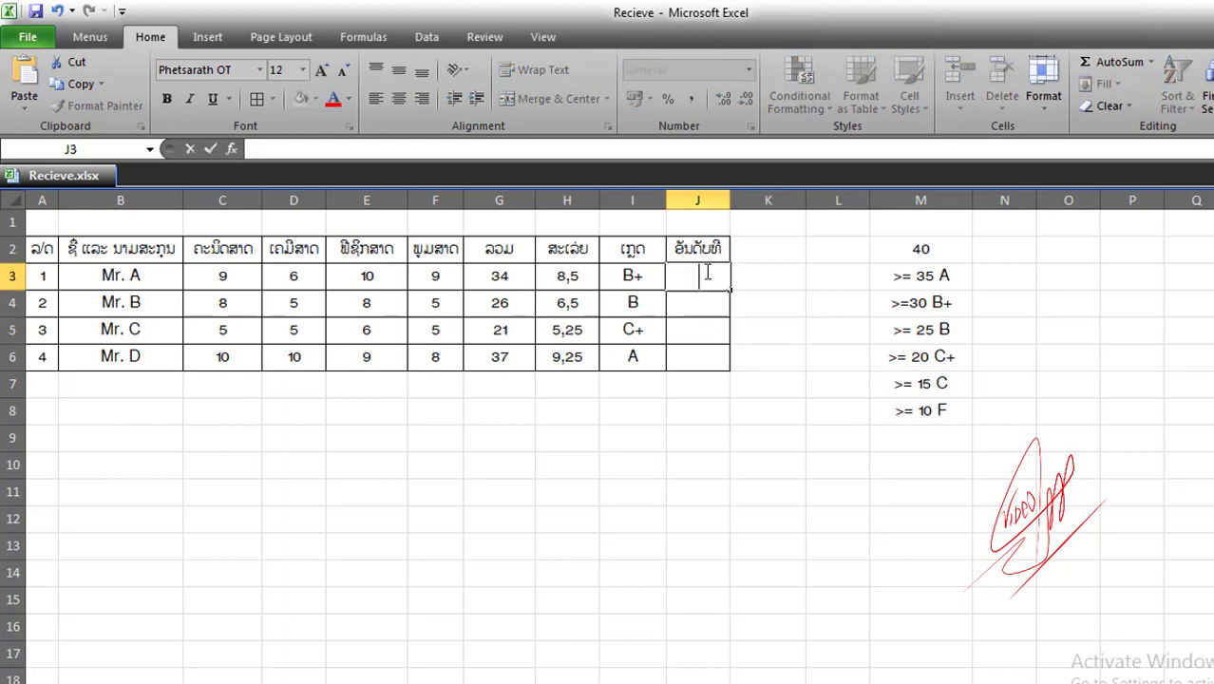
pyautogui.write('RA')
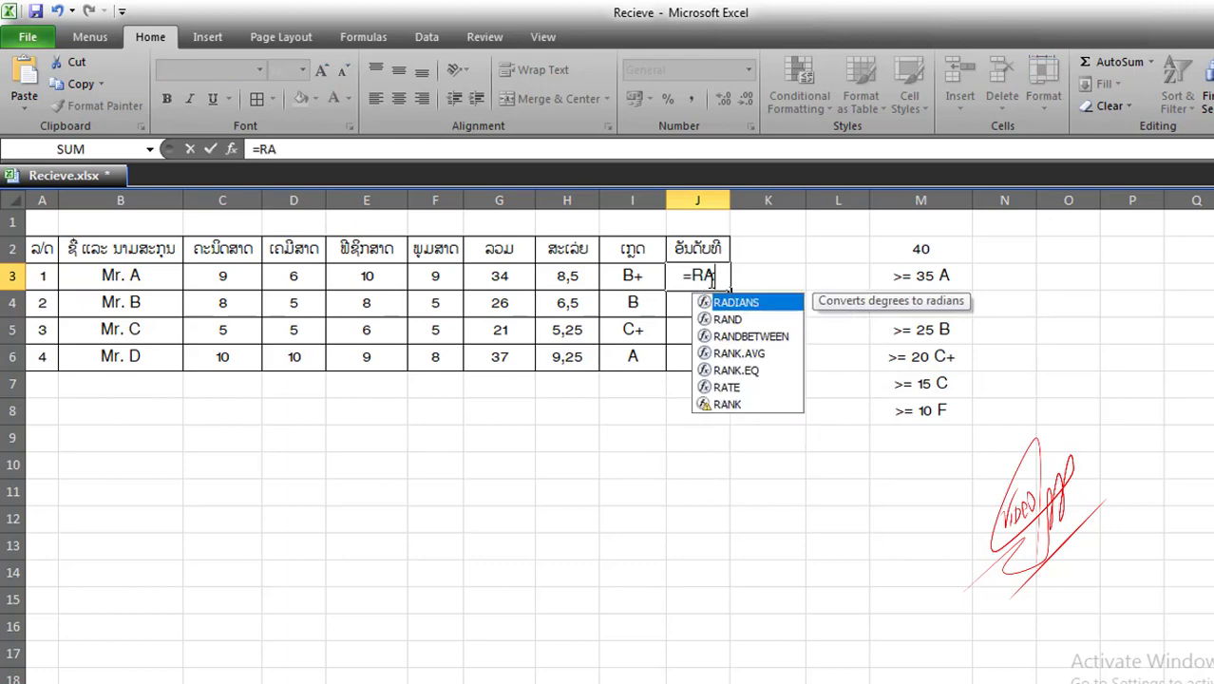
pyautogui.write('NK')
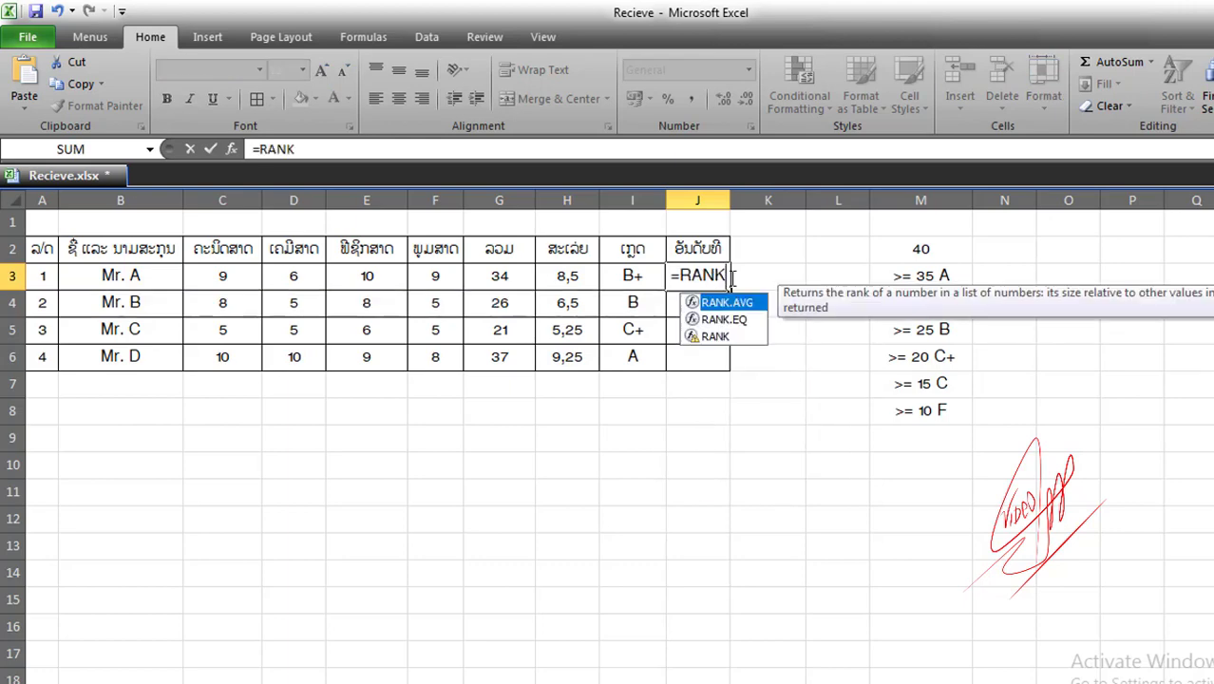
pyautogui.doubleClick(721, 334)
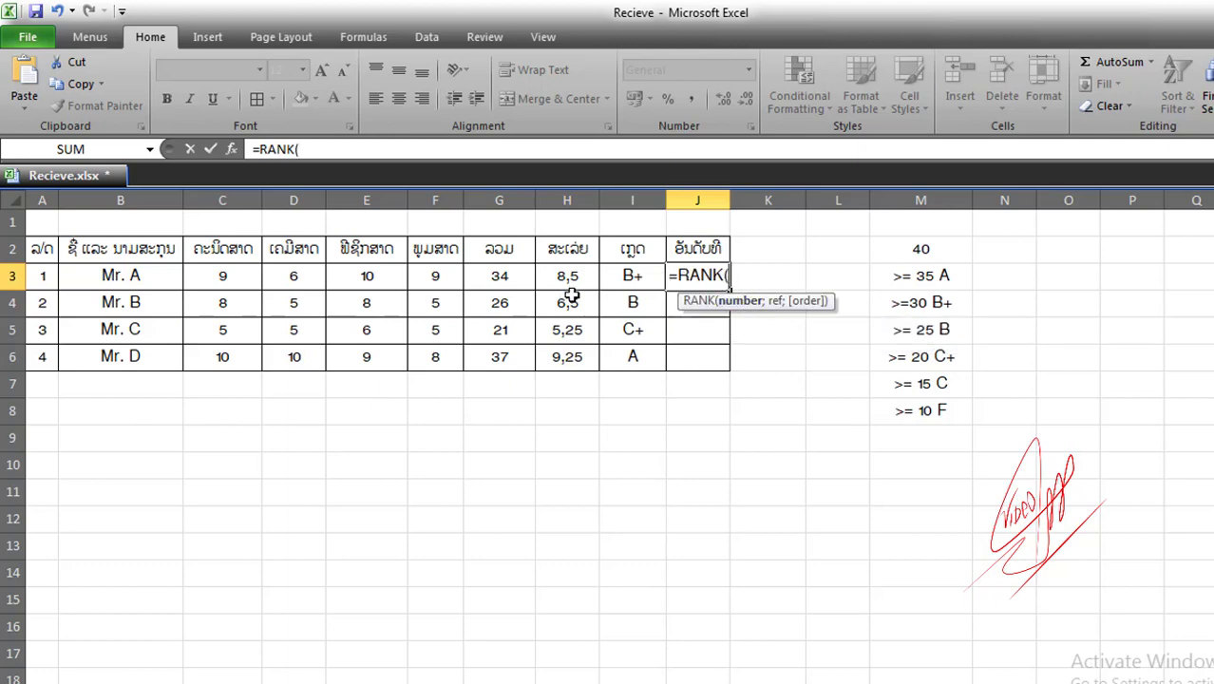
pyautogui.click(503, 279)
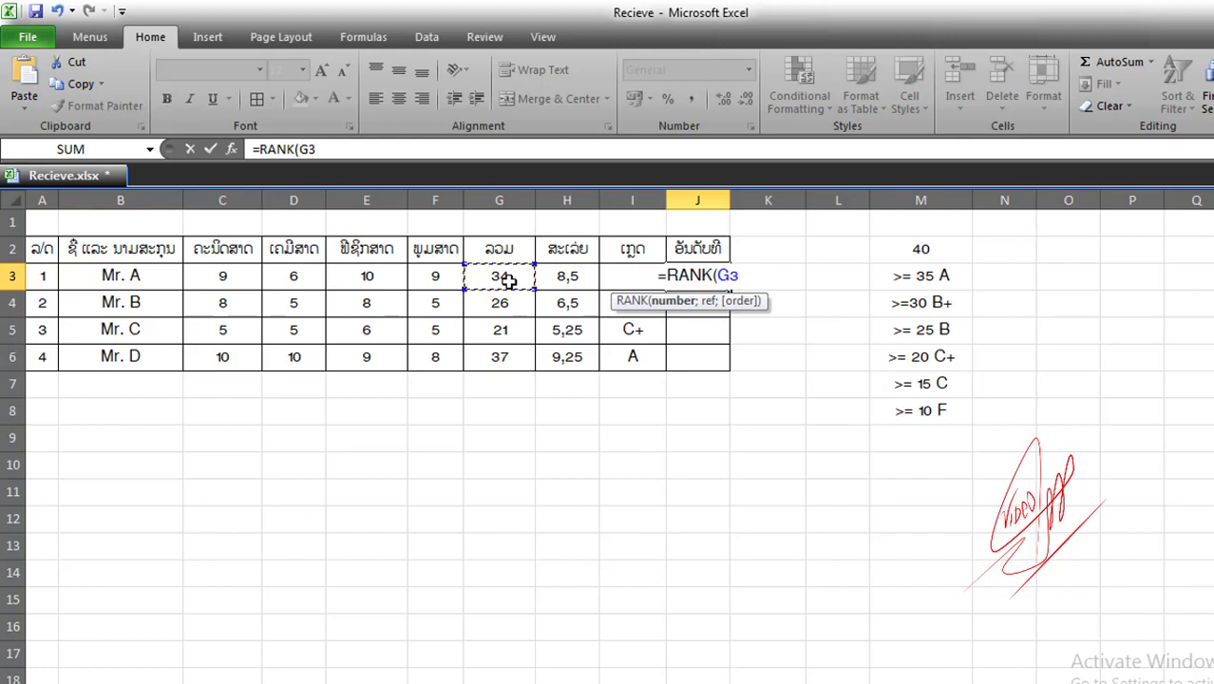
pyautogui.write(',')
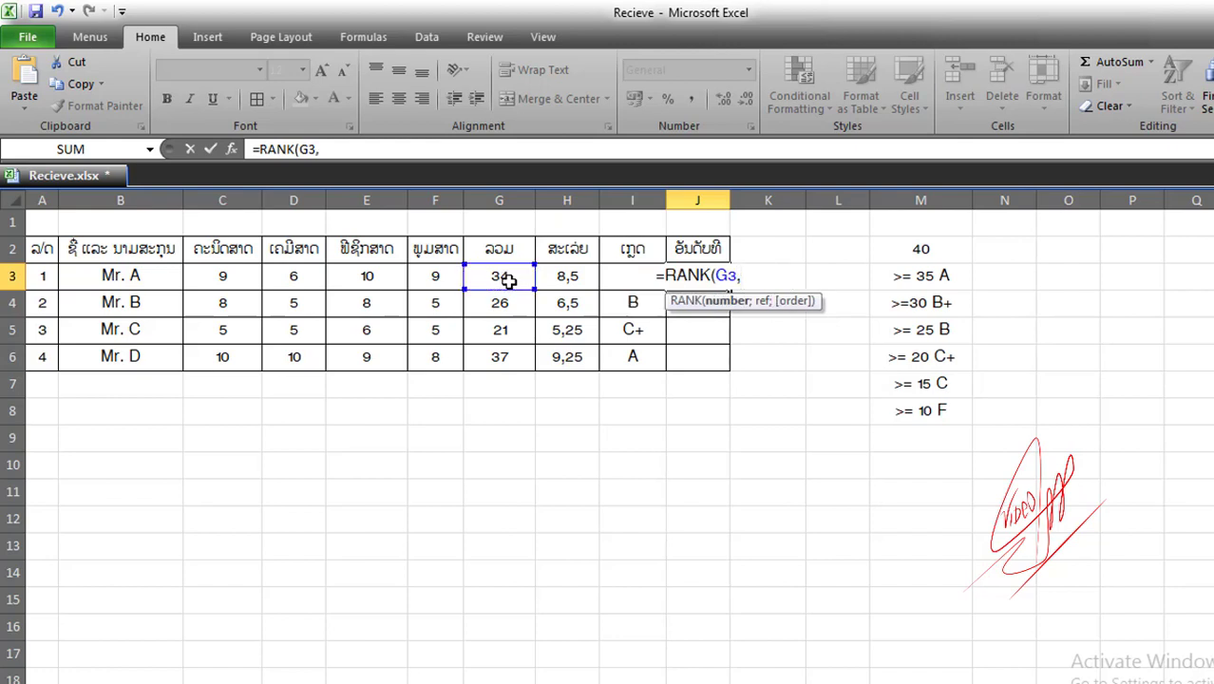
pyautogui.write('G')
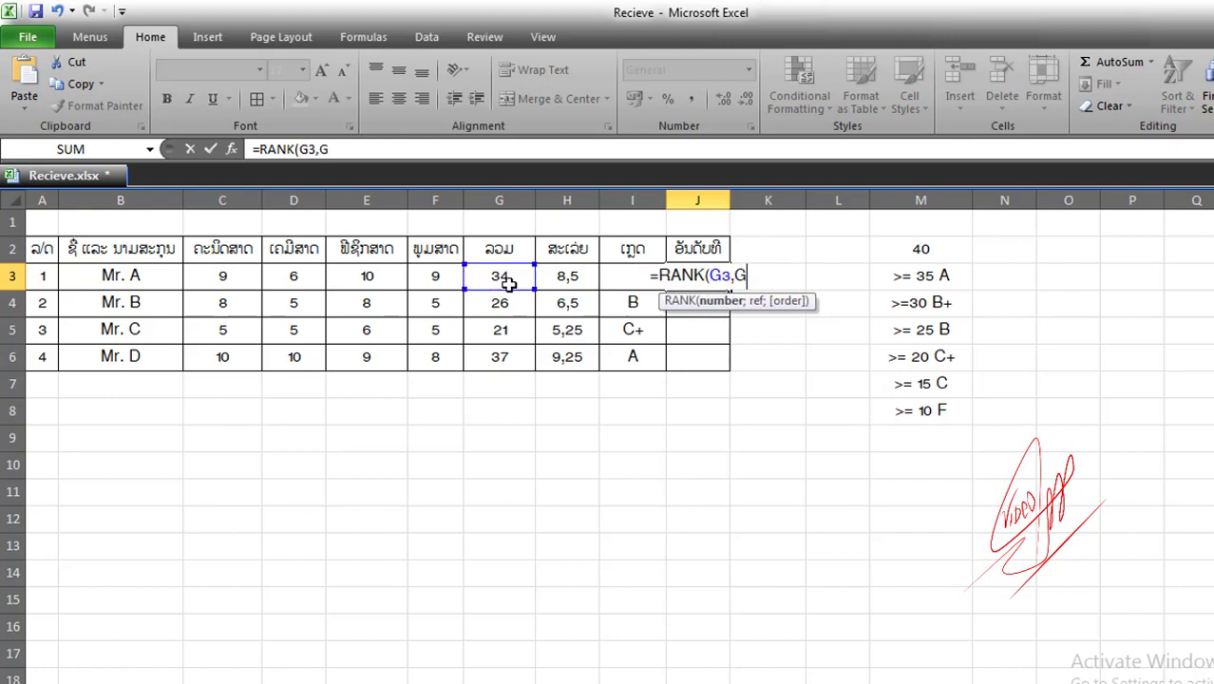
pyautogui.write(':G')
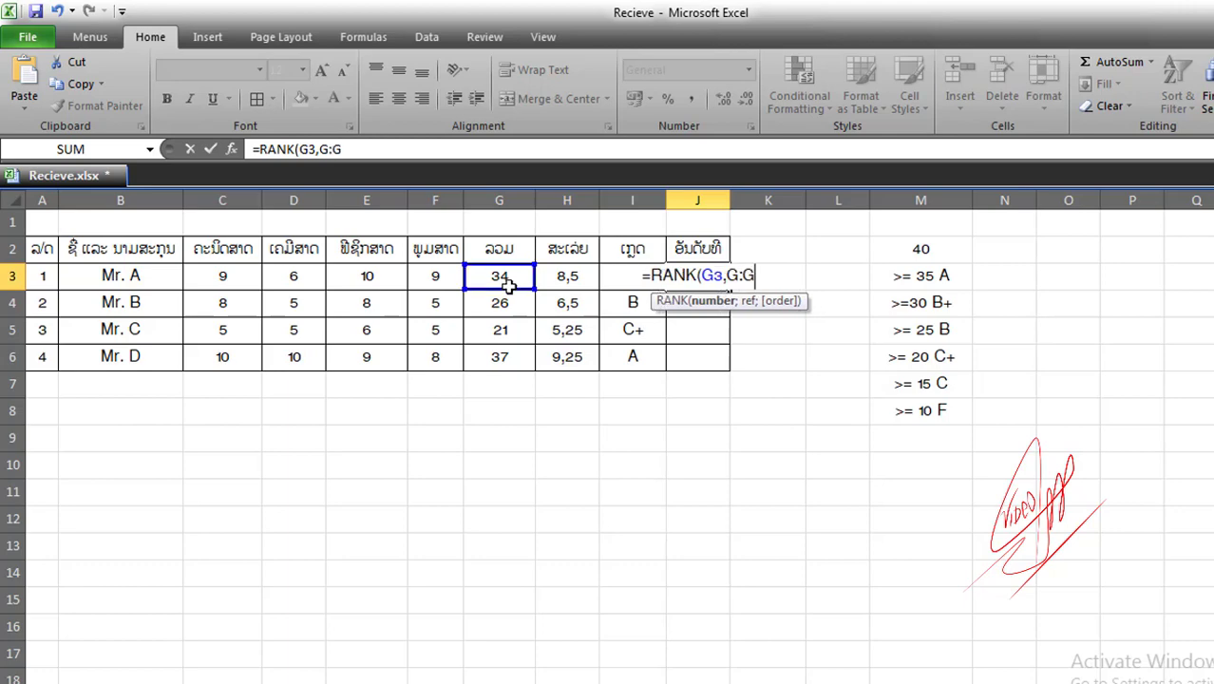
pyautogui.press('Return')
pyautogui.click(645, 439)
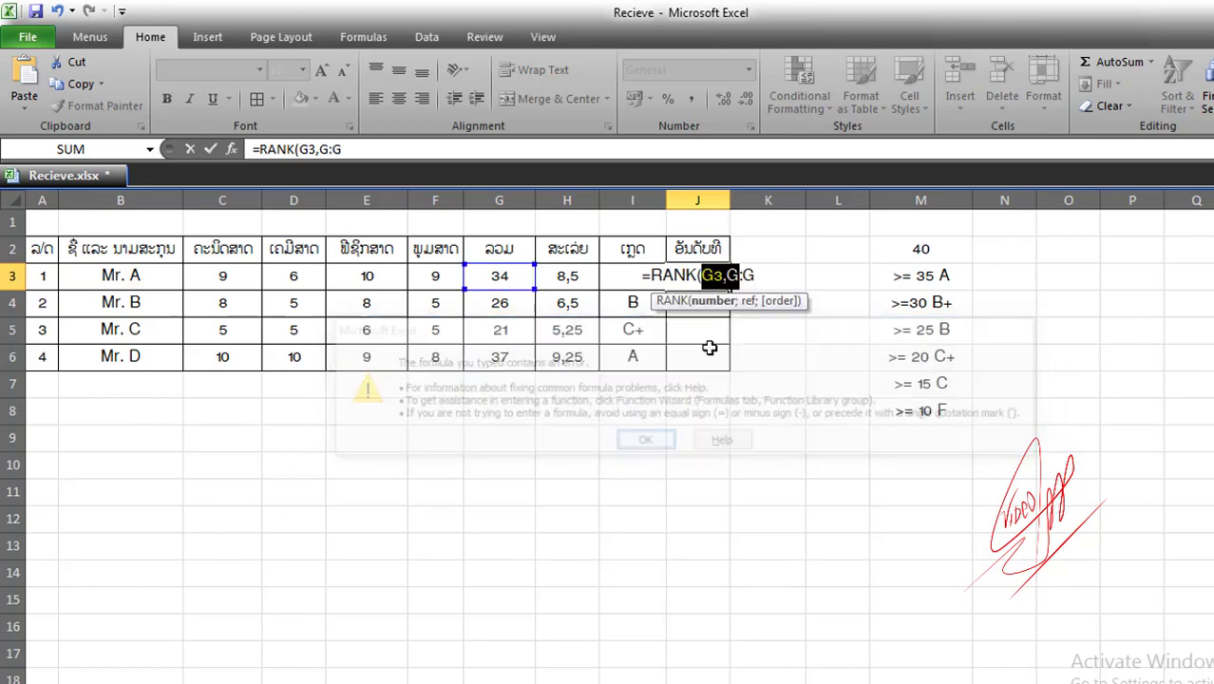
pyautogui.click(729, 277)
pyautogui.press('BackSpace')
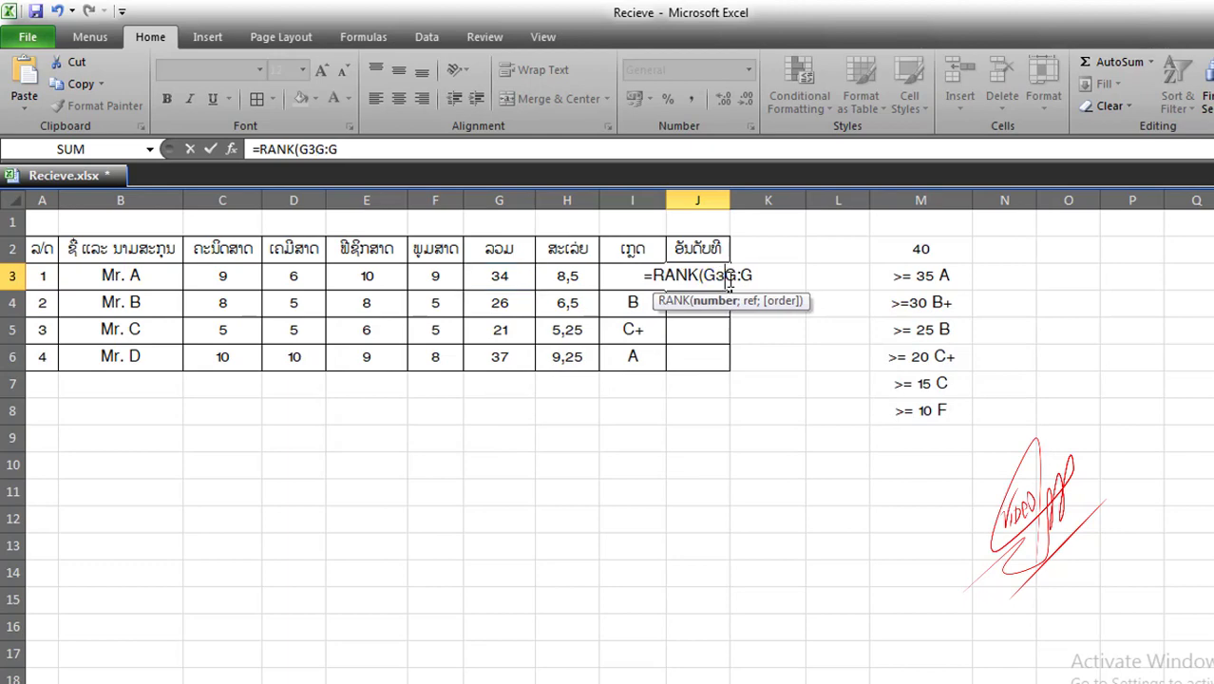
pyautogui.write(';')
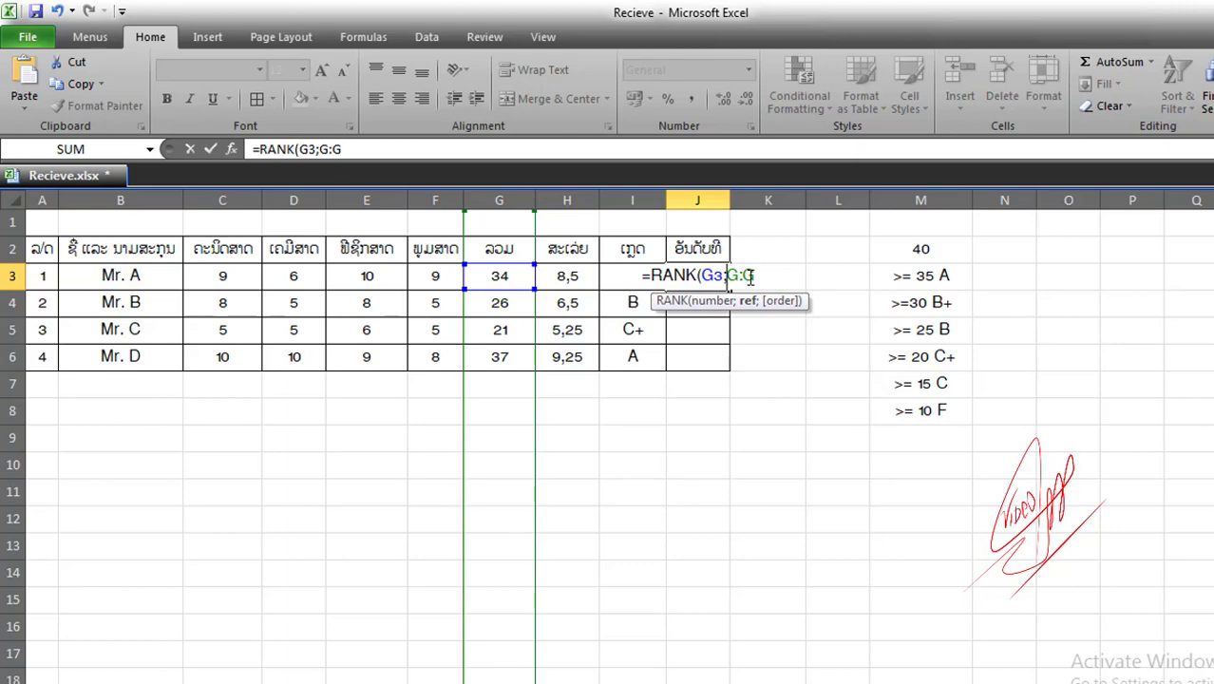
pyautogui.press('Return')
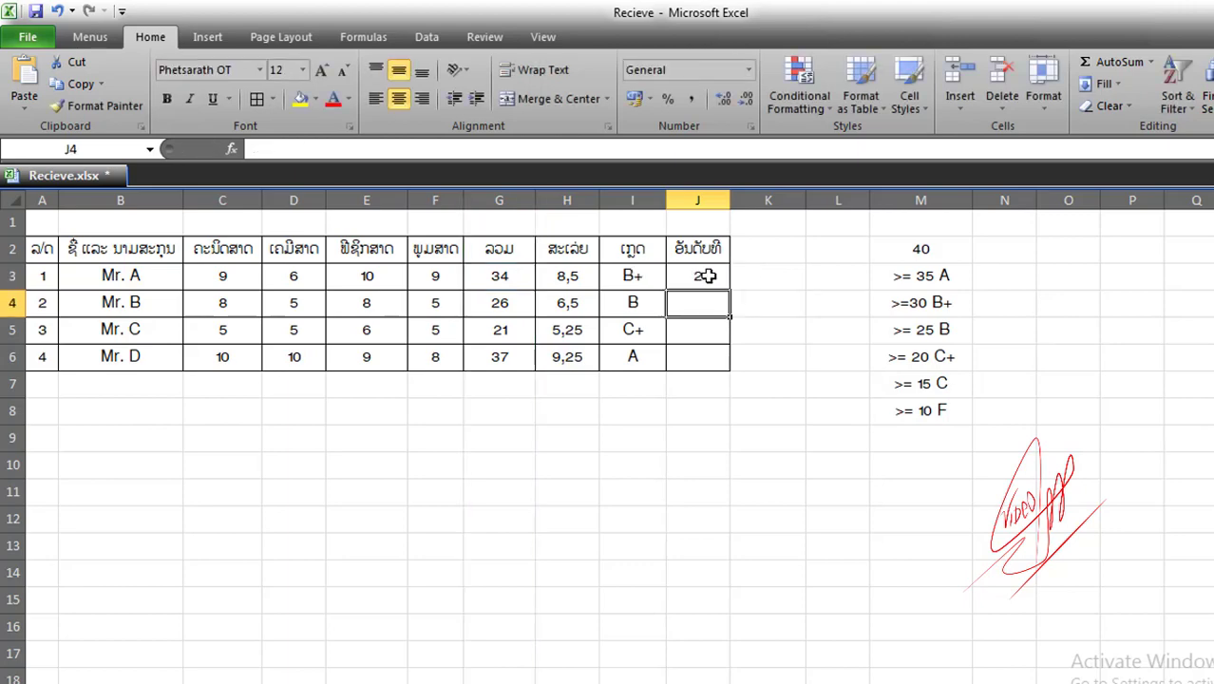
# Step: Fill the RANK formula from J3 down to J6, giving ranks 2, 3, 4 and 1
pyautogui.click(707, 275)
pyautogui.moveTo(729, 292); pyautogui.dragTo(727, 363)
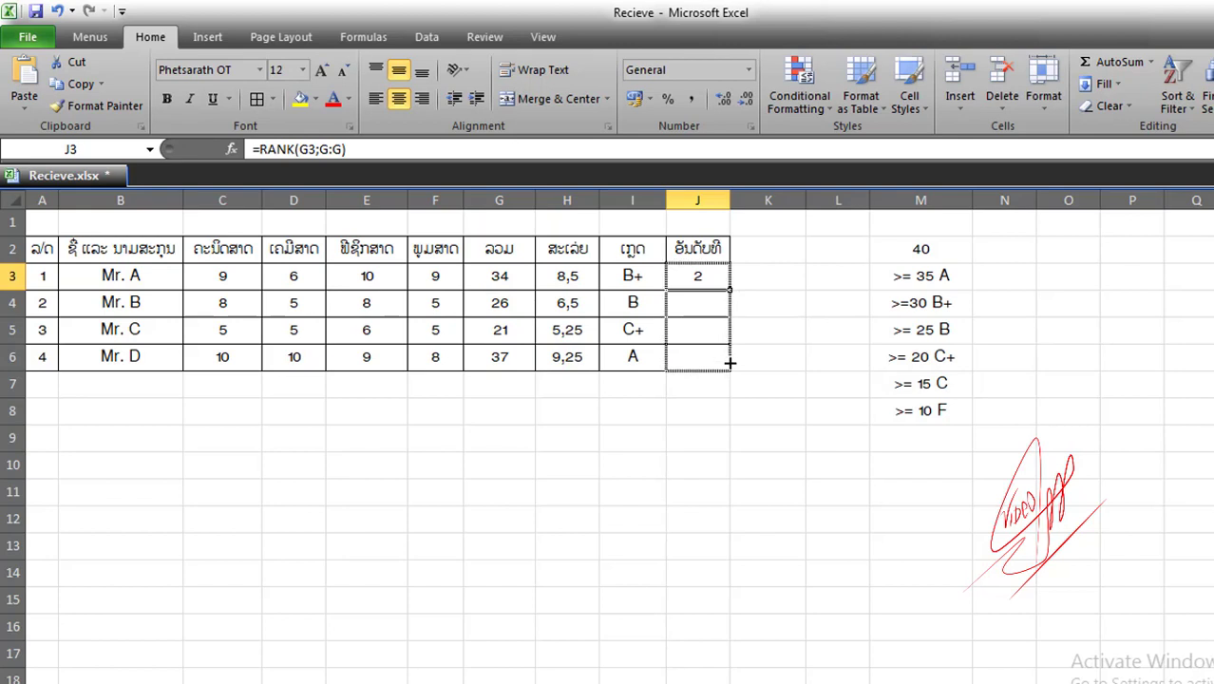
pyautogui.click(767, 327)
# Step: Check the grade and rank formulas in columns I and J for rows 3 to 6
pyautogui.click(651, 279)
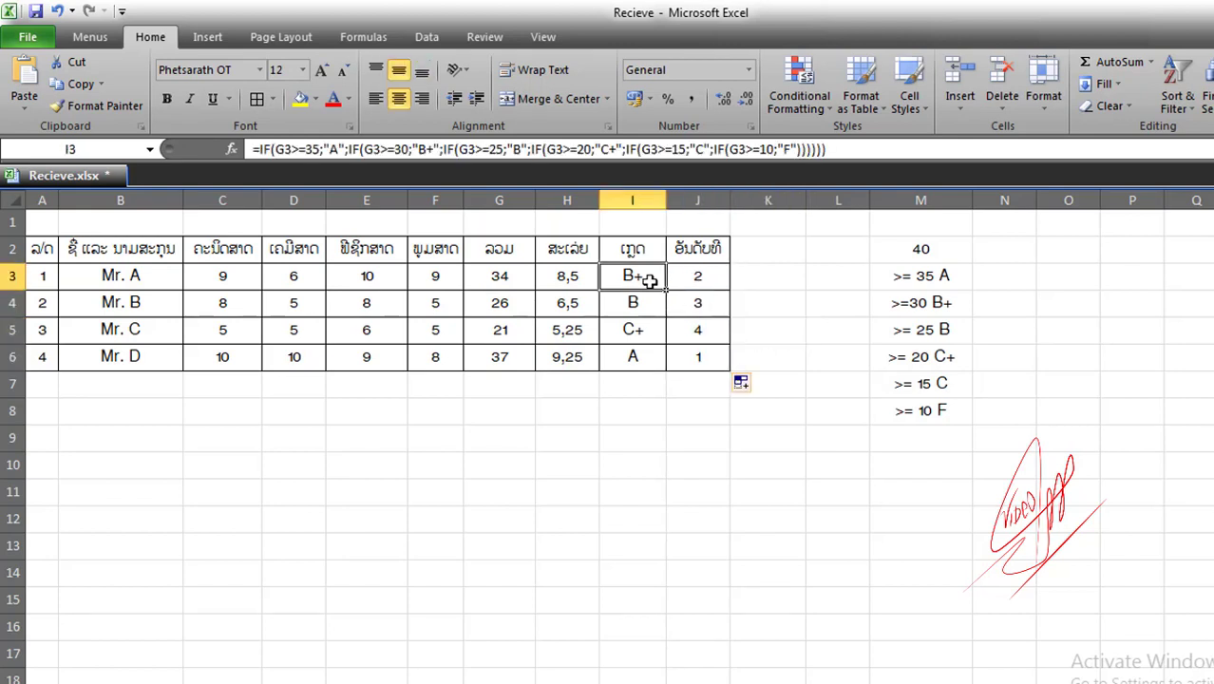
pyautogui.click(699, 278)
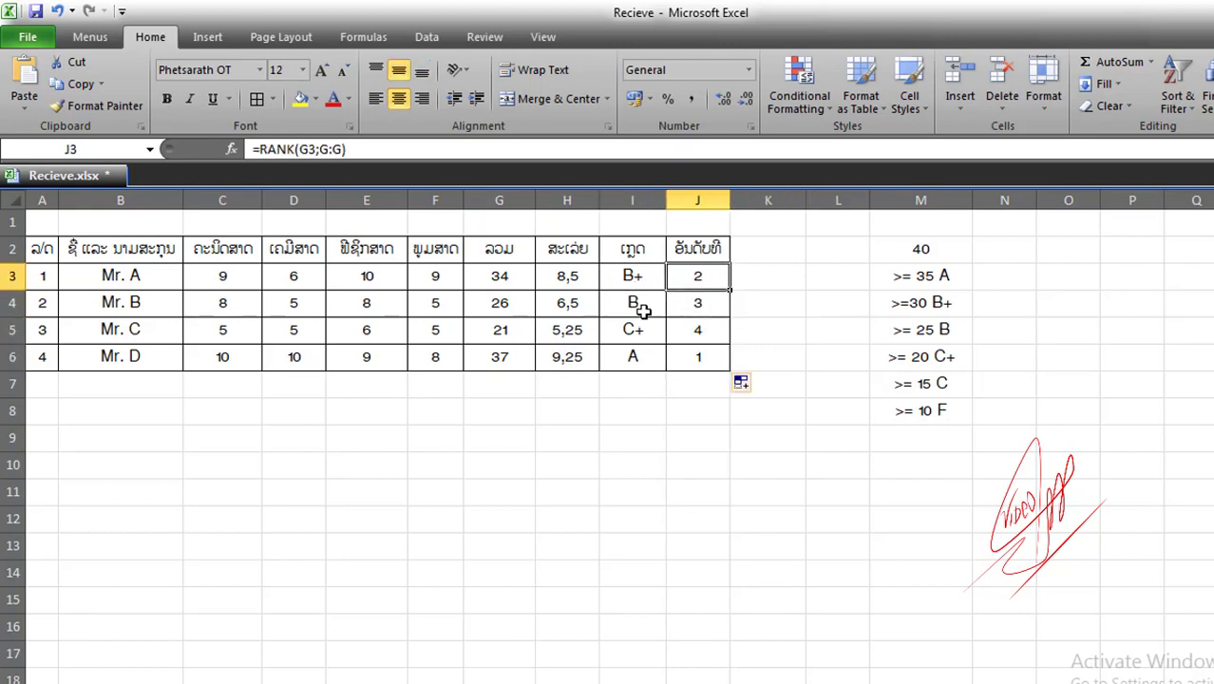
pyautogui.click(708, 303)
pyautogui.click(652, 330)
pyautogui.click(703, 329)
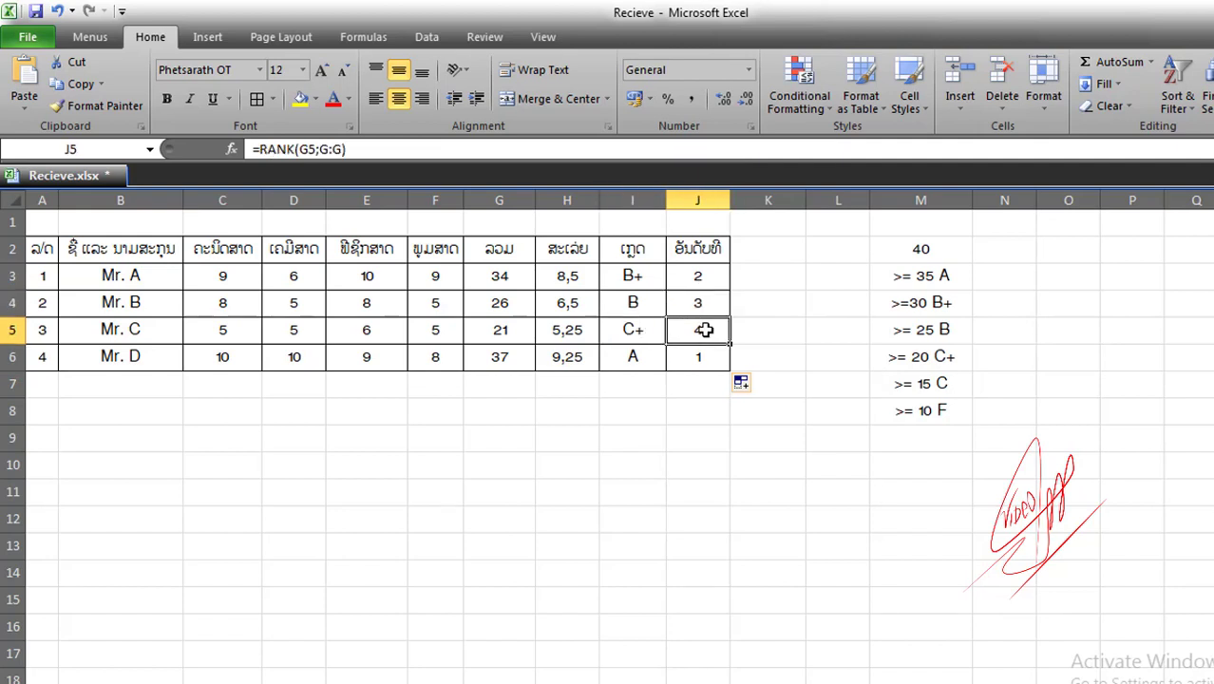
pyautogui.click(637, 358)
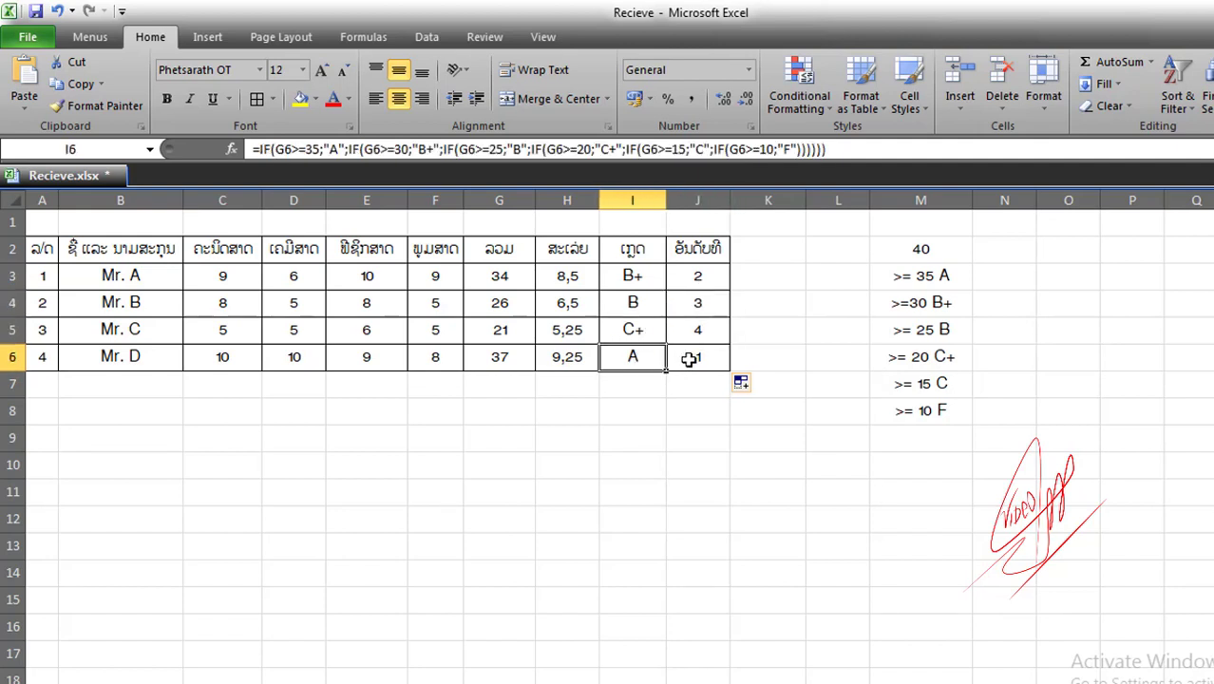
pyautogui.click(691, 358)
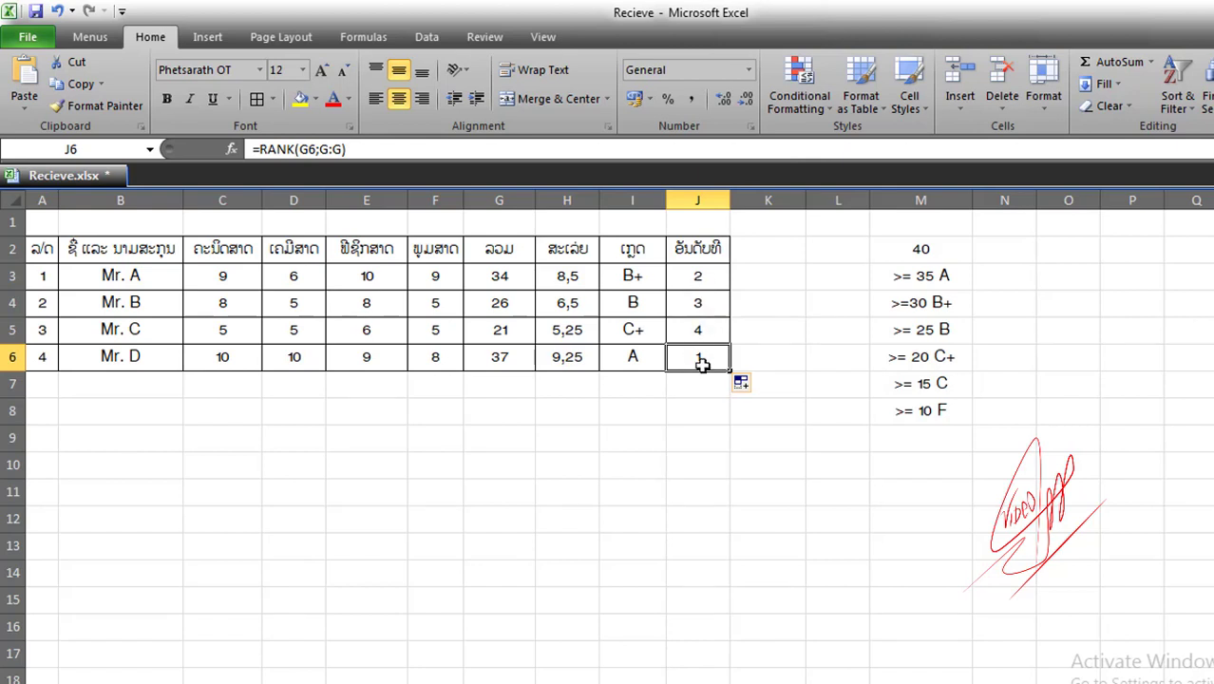
pyautogui.click(626, 366)
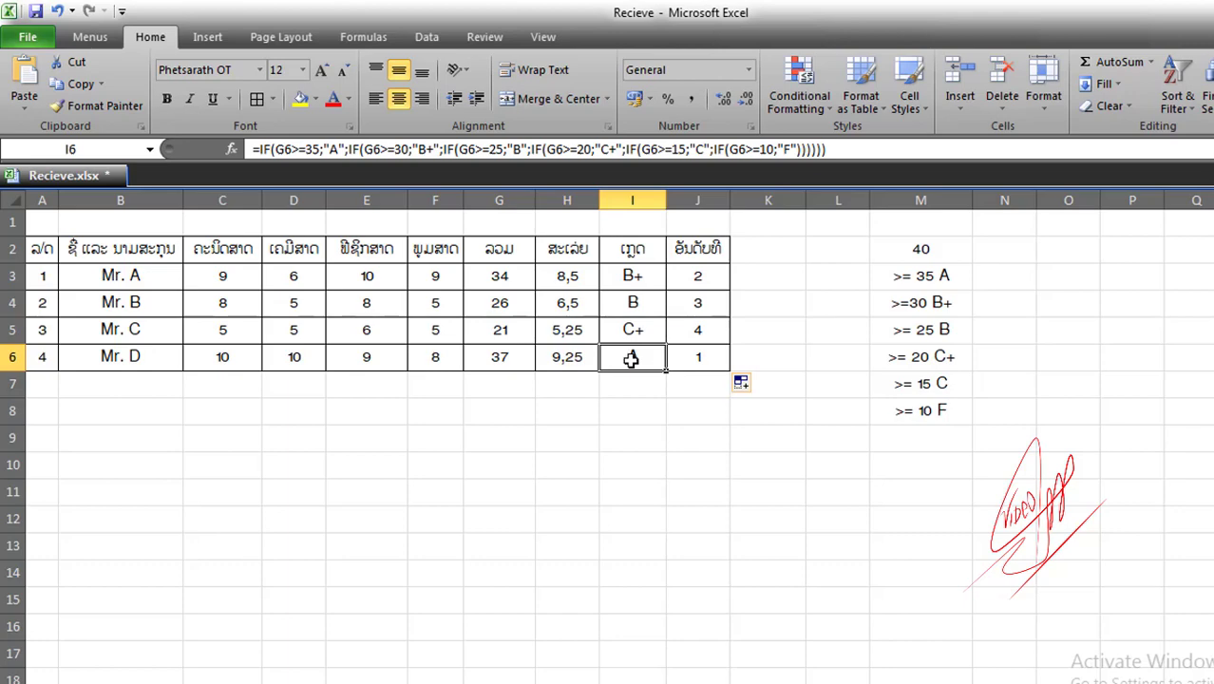
pyautogui.click(922, 276)
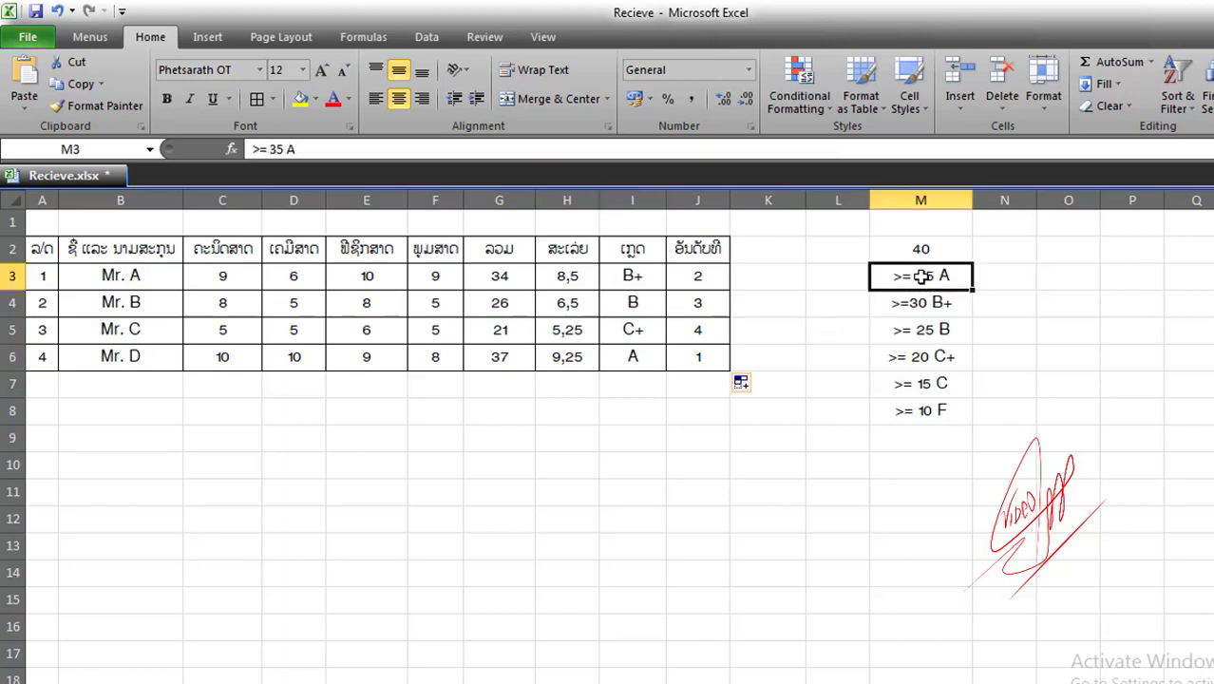
pyautogui.click(917, 304)
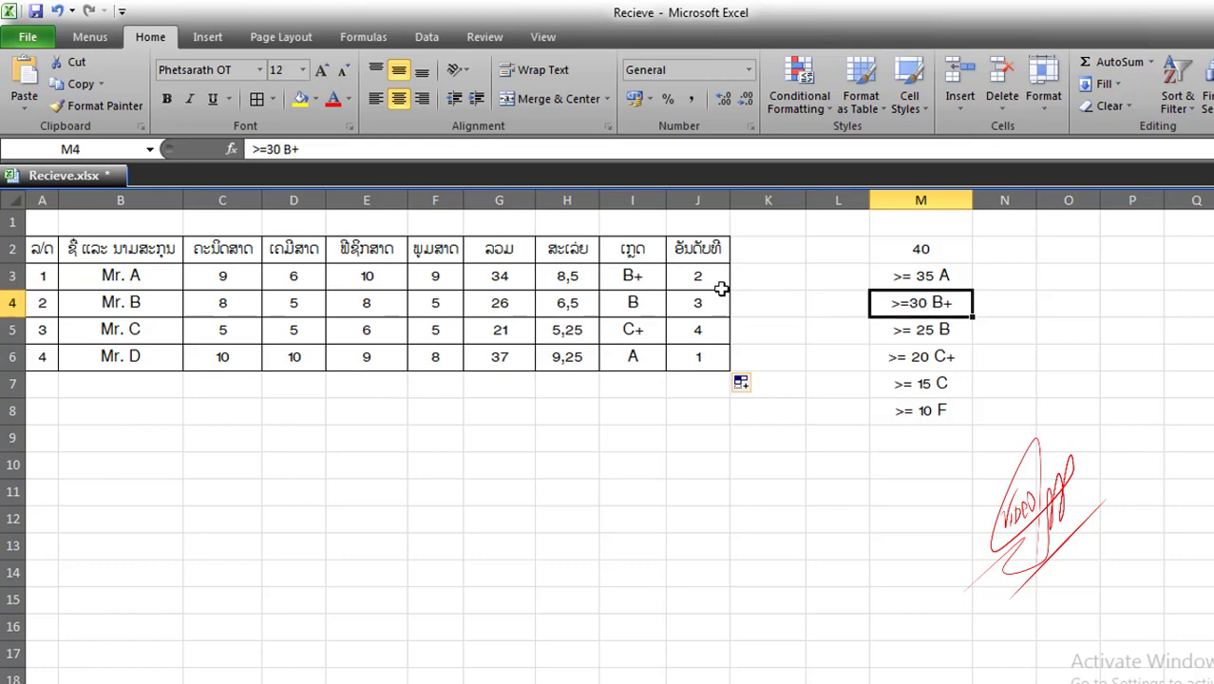
pyautogui.click(914, 332)
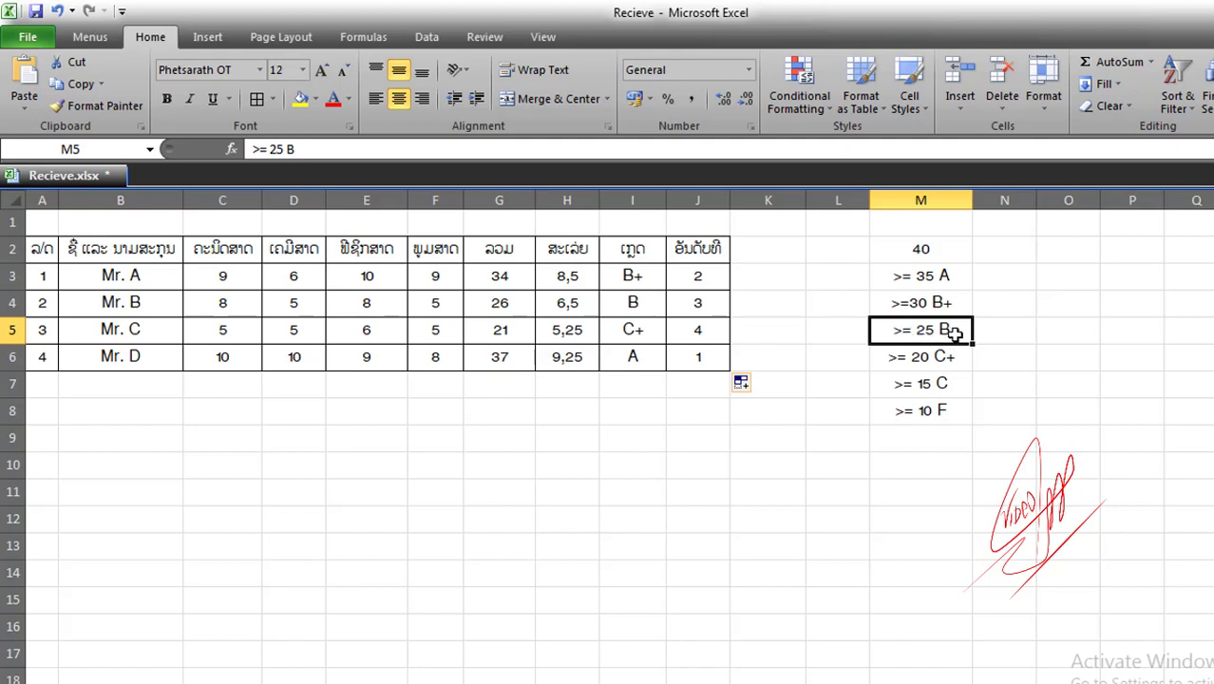
pyautogui.click(914, 358)
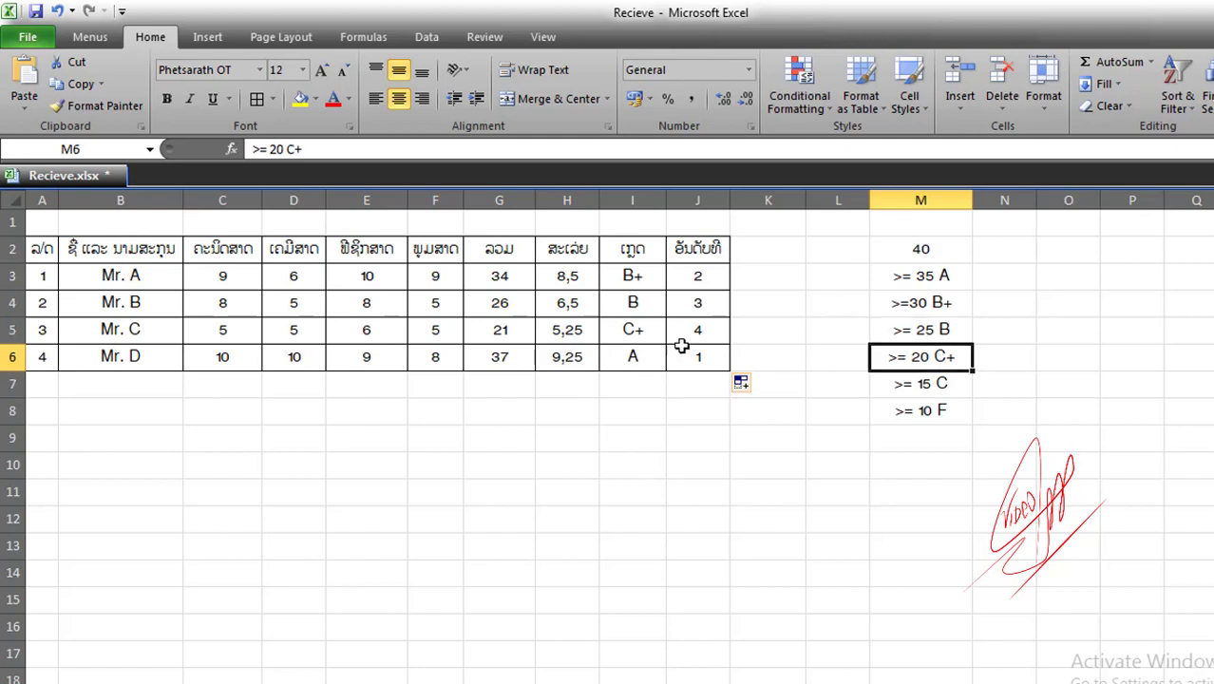
pyautogui.click(905, 383)
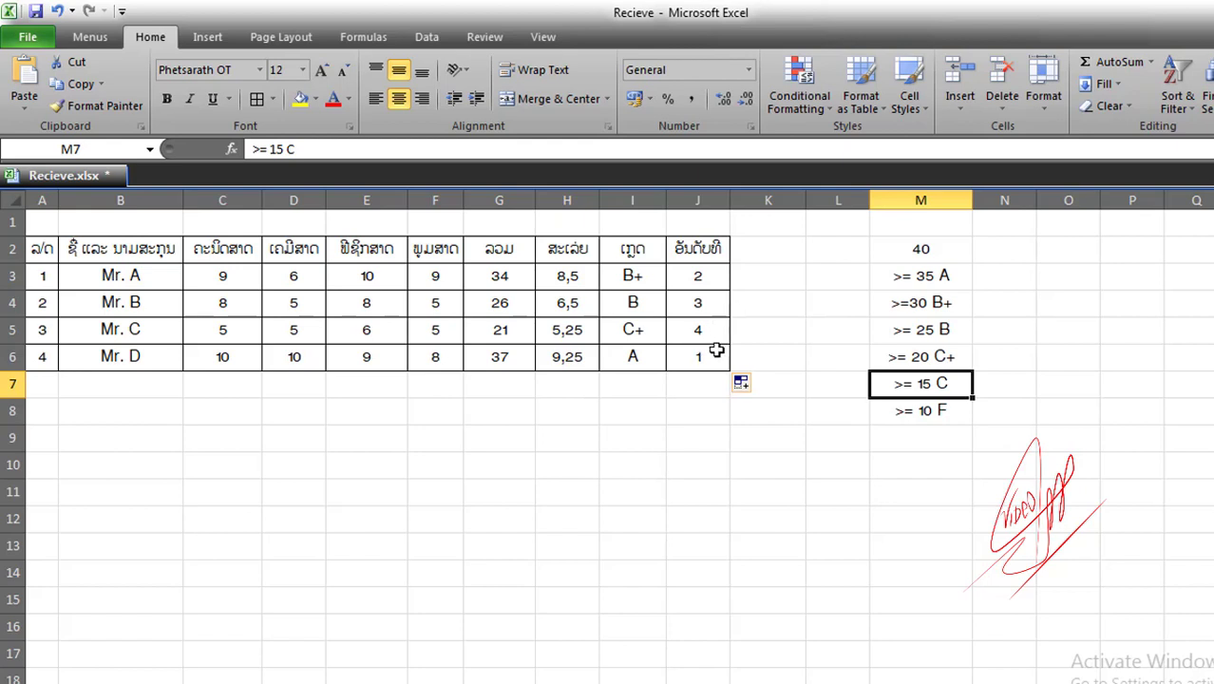
pyautogui.click(632, 432)
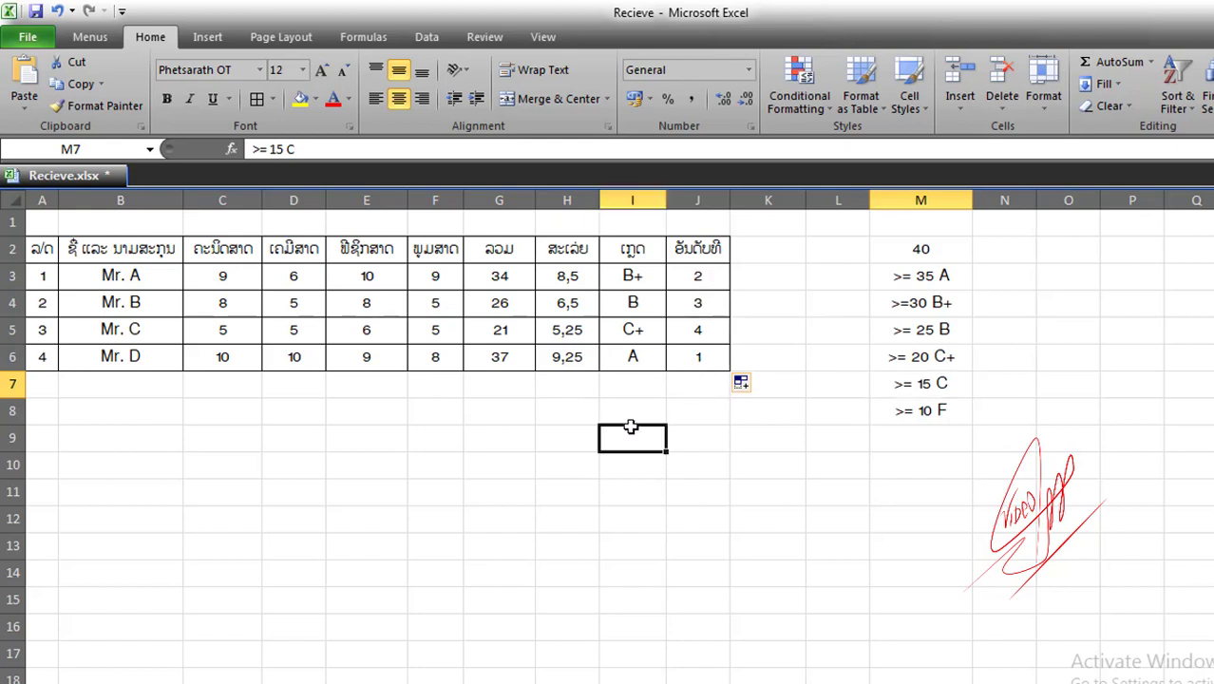
pyautogui.click(748, 322)
pyautogui.click(705, 275)
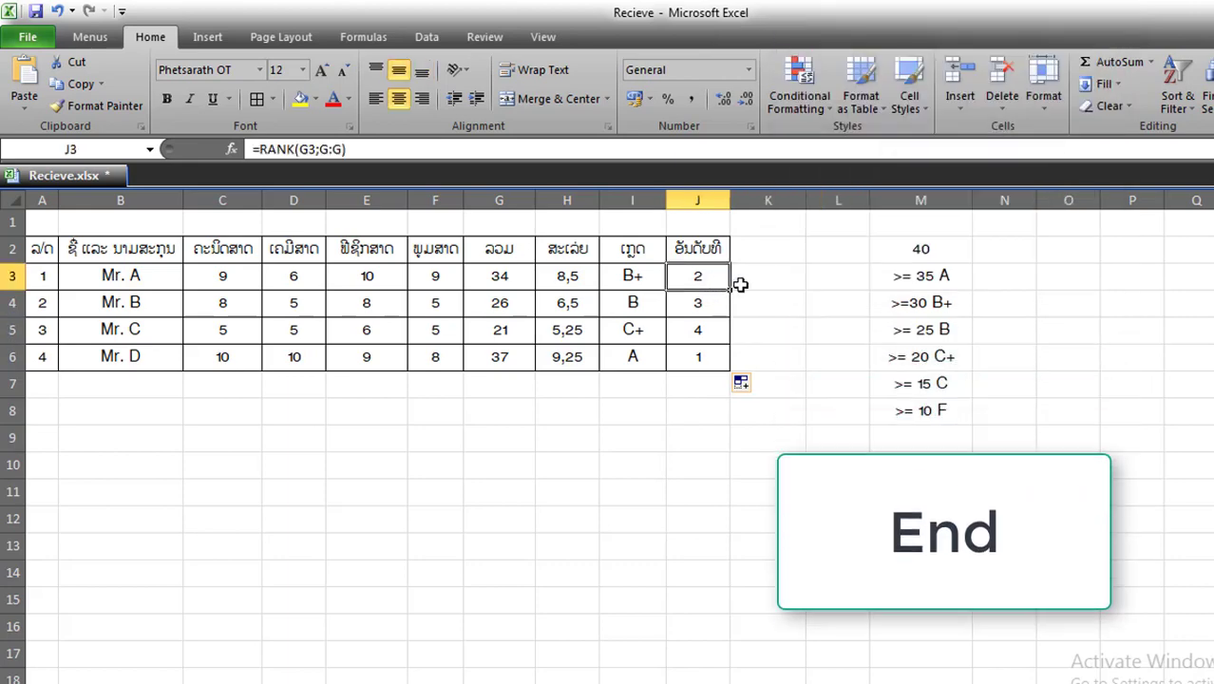
pyautogui.click(749, 285)
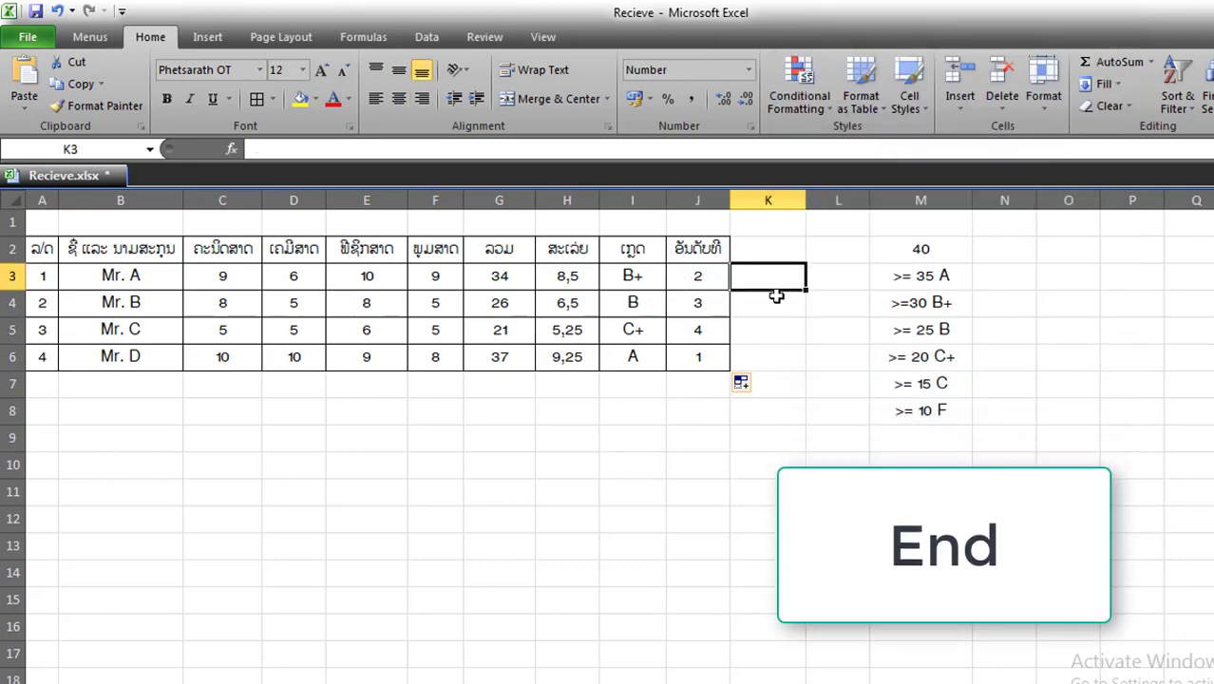